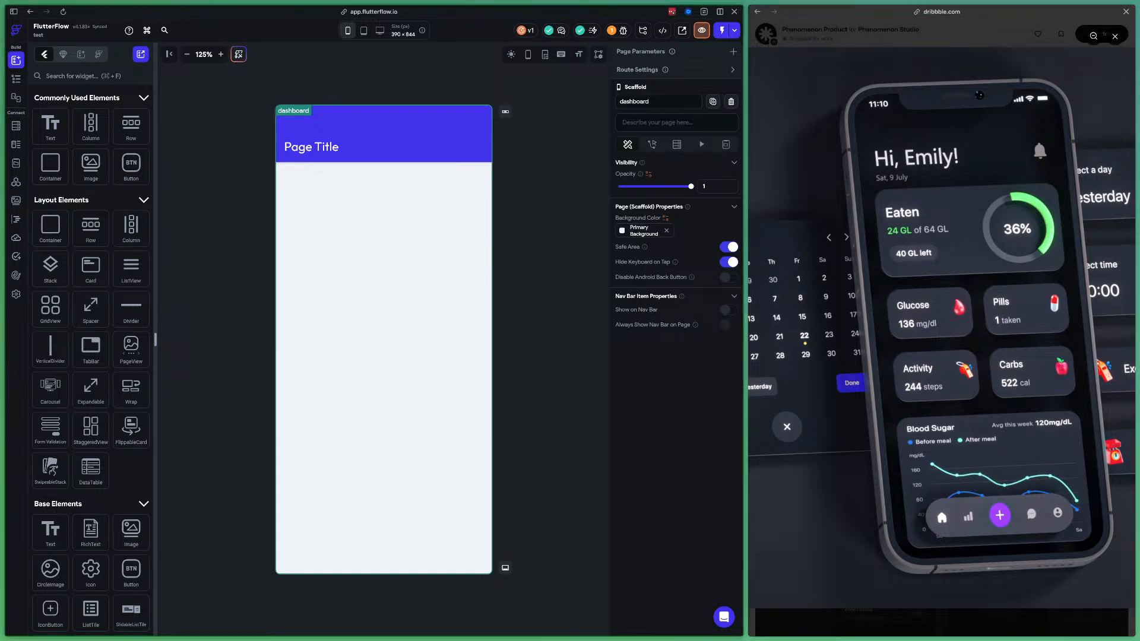
Try a GoogleMap widget on the dashboard page, delete it and clear the widget search
text(map)
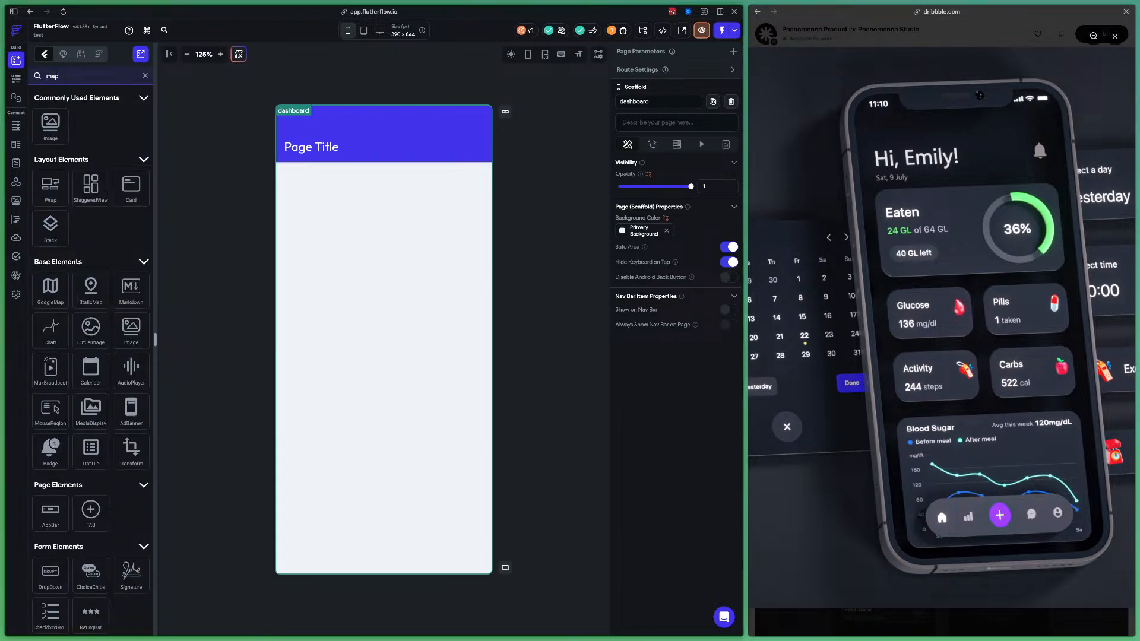
drag(51, 288, 416, 238)
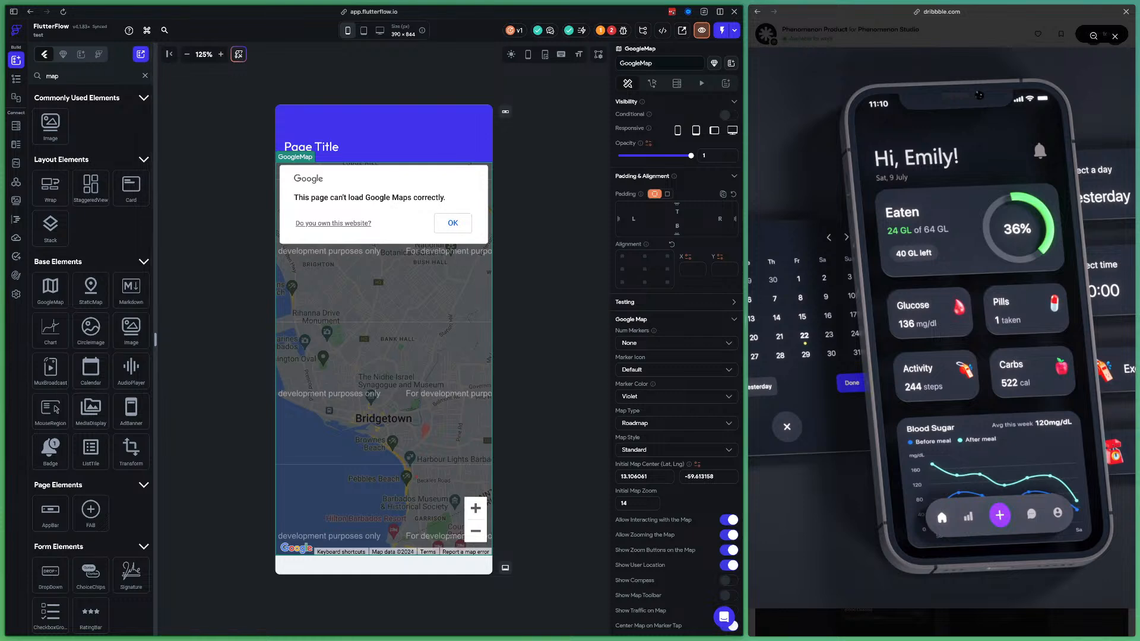
key(Delete)
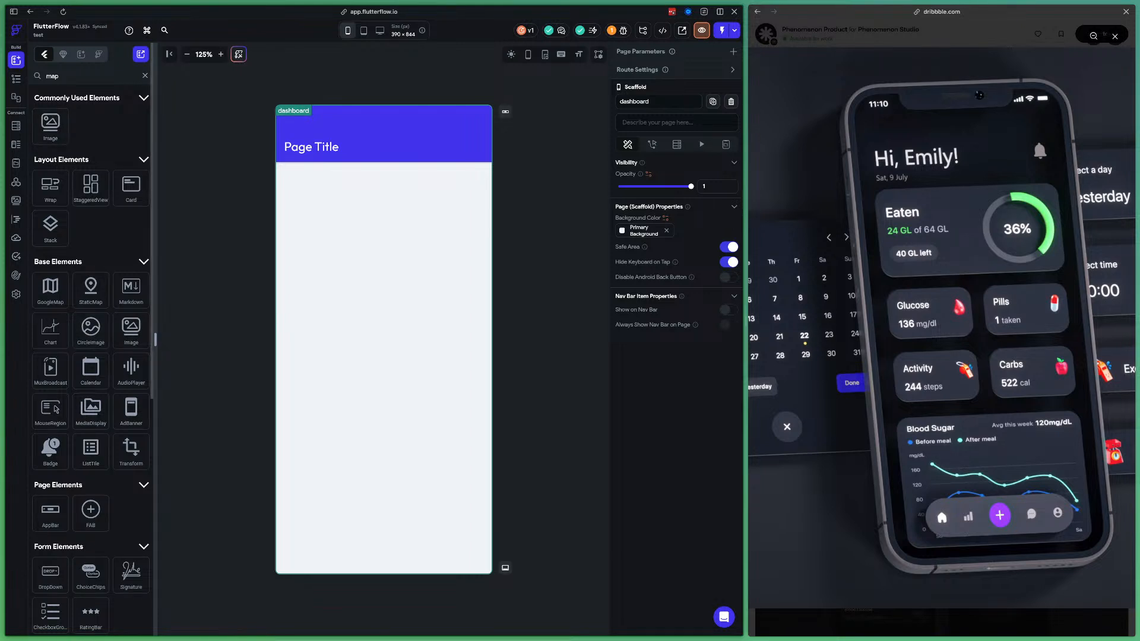
click(145, 75)
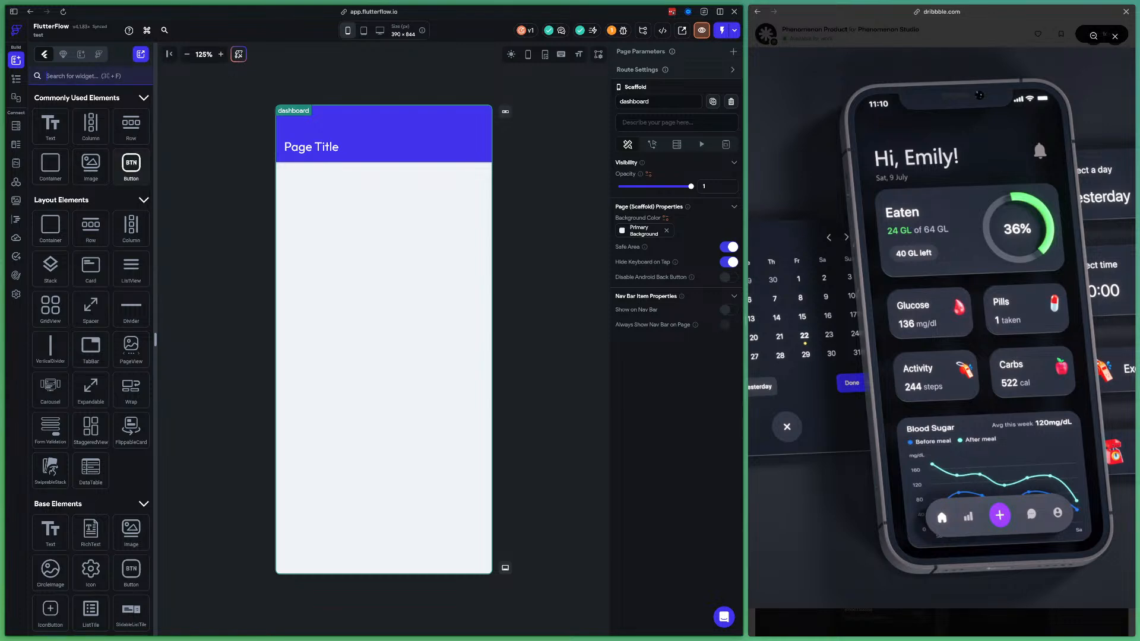
Add a Button widget to the dashboard page and browse the Widget/UI Interactions available for a new On Tap action
drag(131, 162, 315, 229)
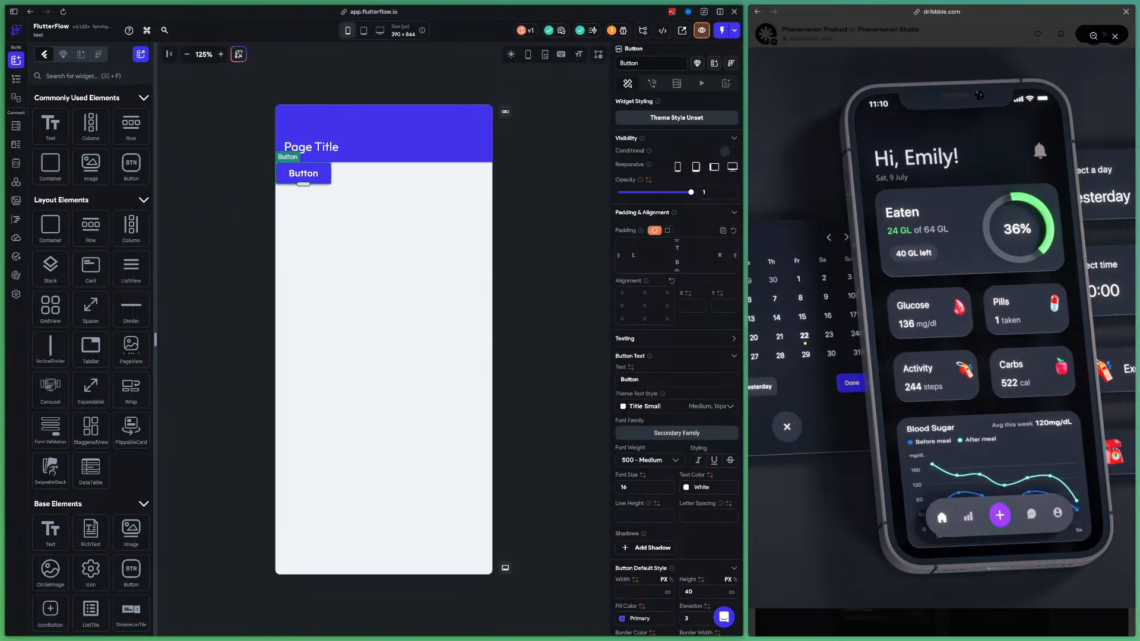
click(652, 83)
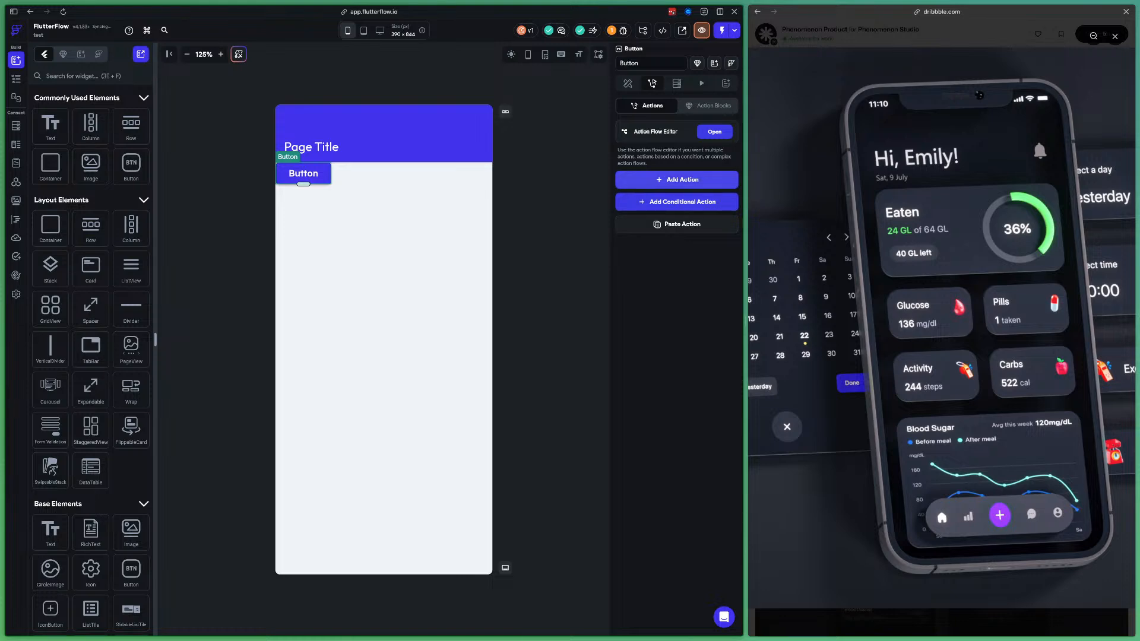
click(676, 179)
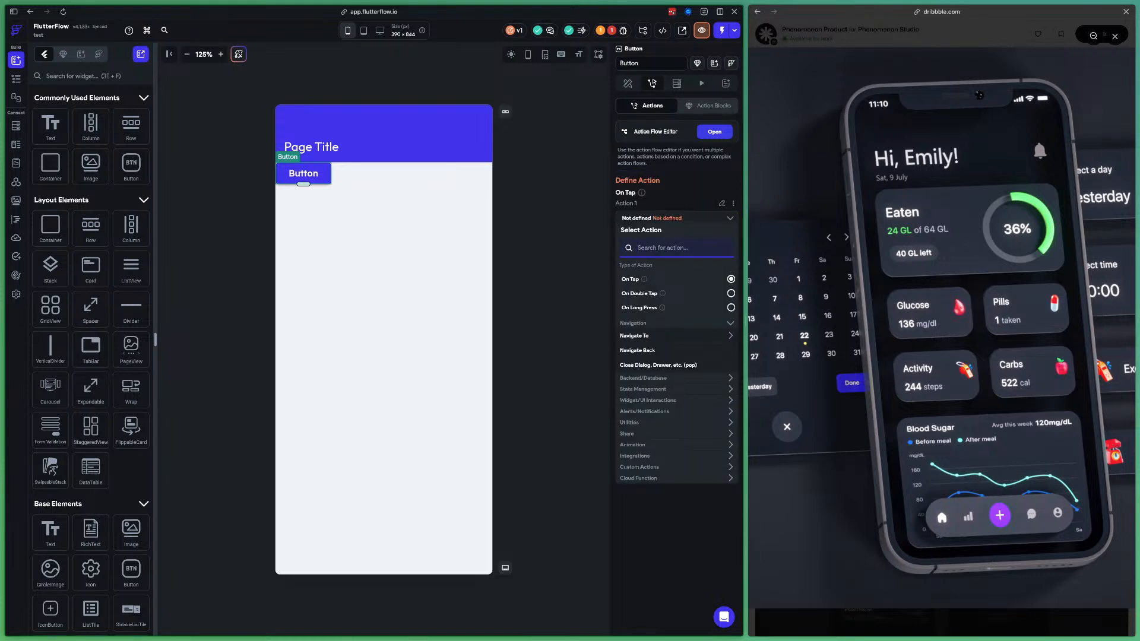
click(677, 400)
scroll(676, 400, down, 1)
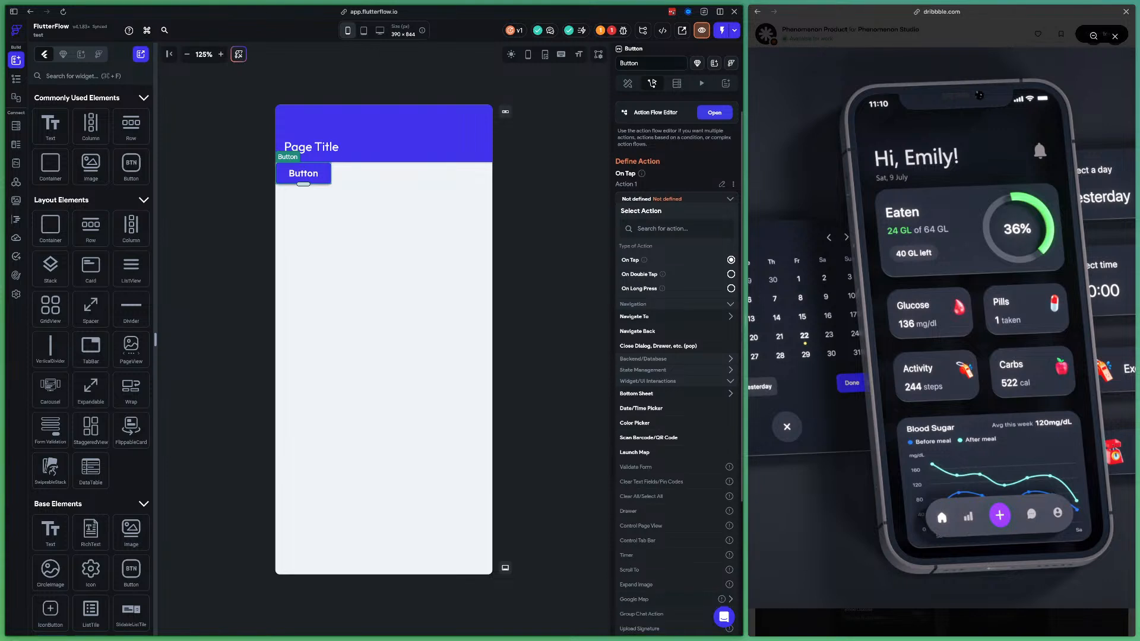
click(683, 229)
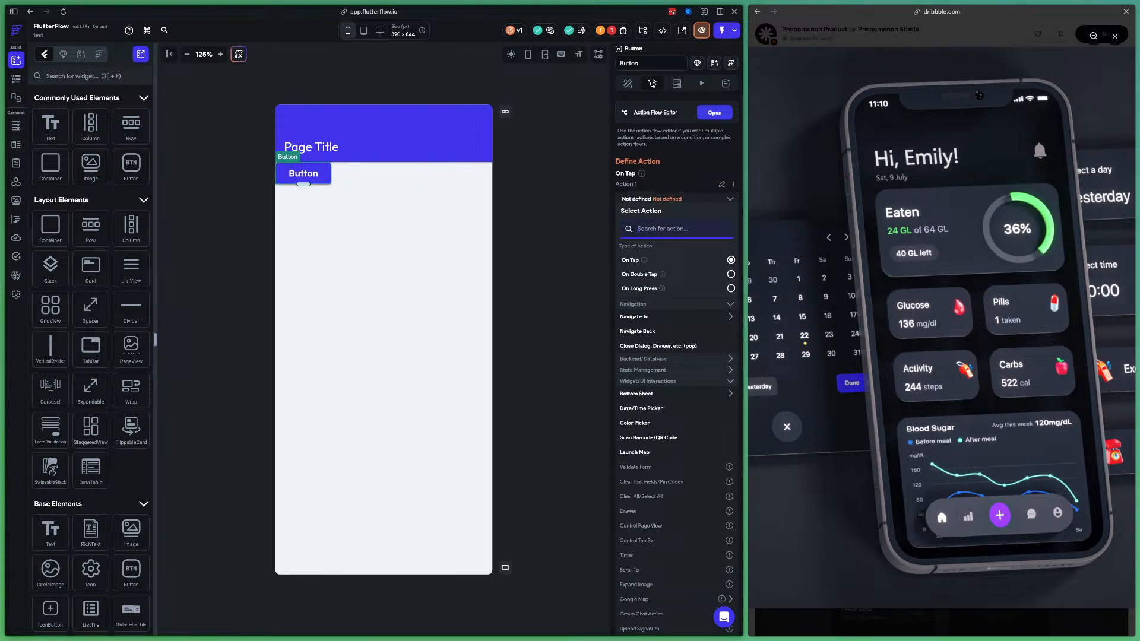
click(89, 76)
text(googl)
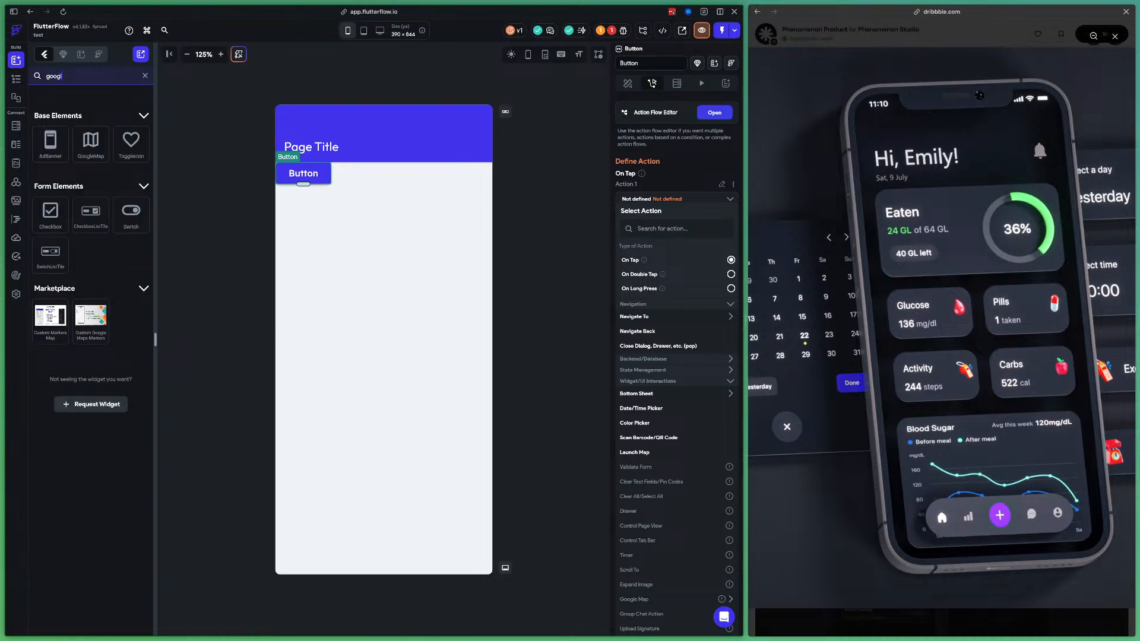
key(BackSpace)
key(BackSpace)
key(BackSpace)
key(BackSpace)
key(BackSpace)
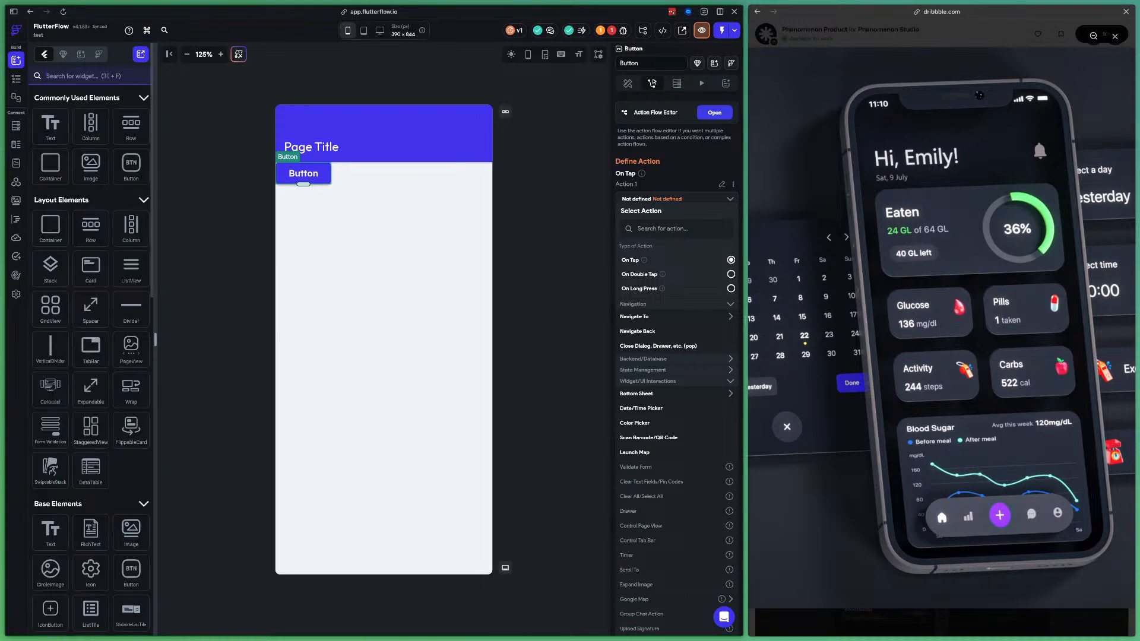
Add a PlacePicker to the dashboard page wrapped in a Column, and delete the PlacePicker from that Column
text(place)
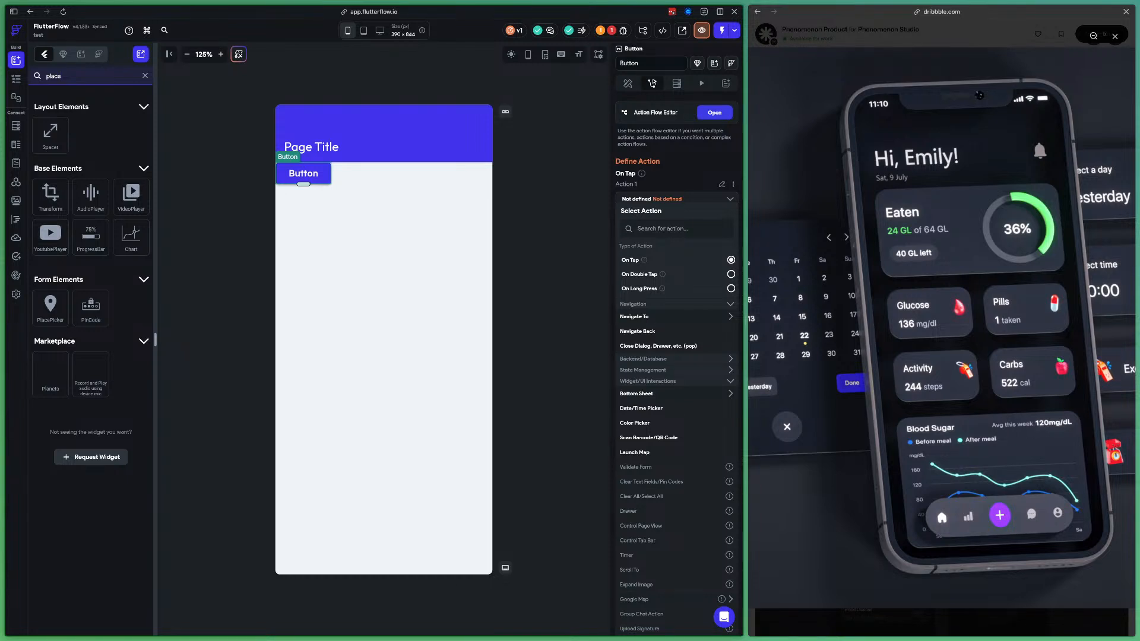
drag(51, 306, 374, 290)
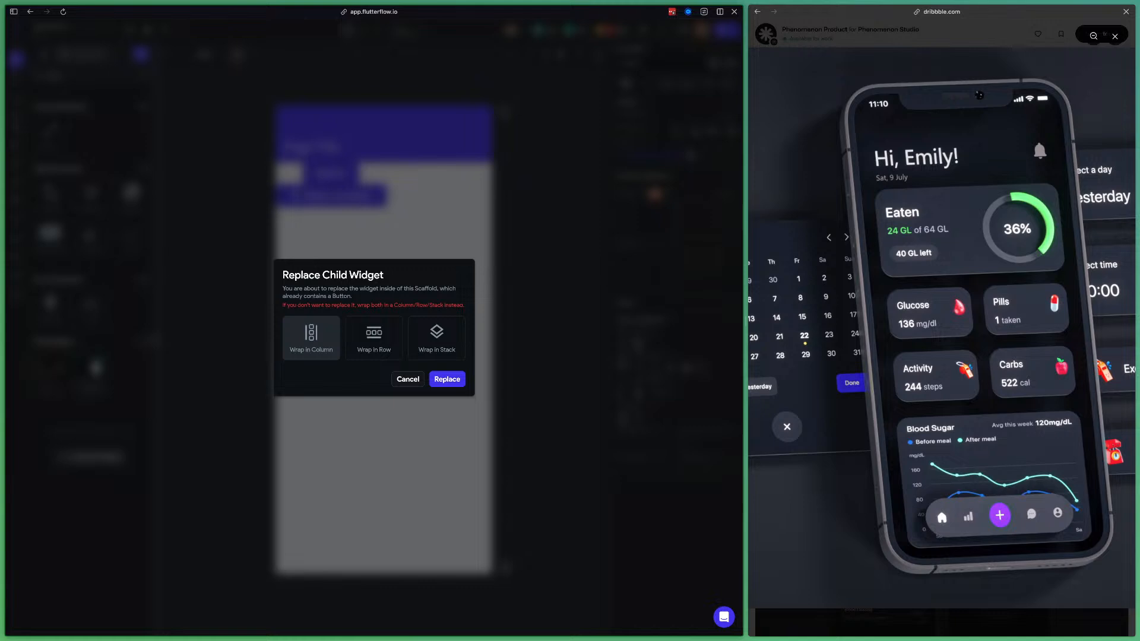
click(311, 337)
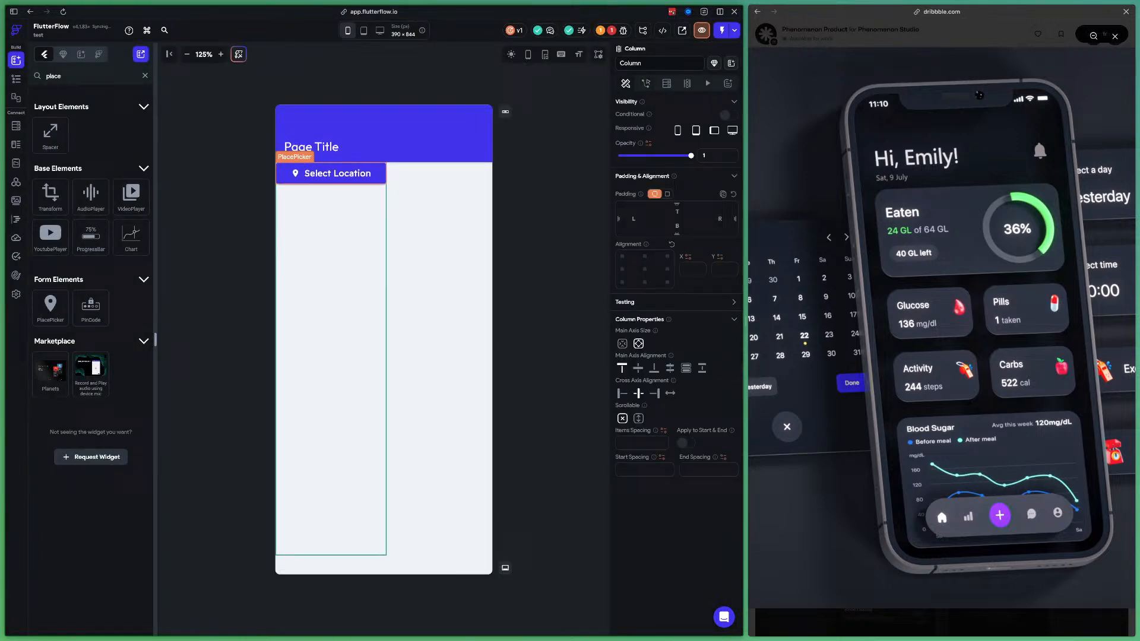
click(331, 173)
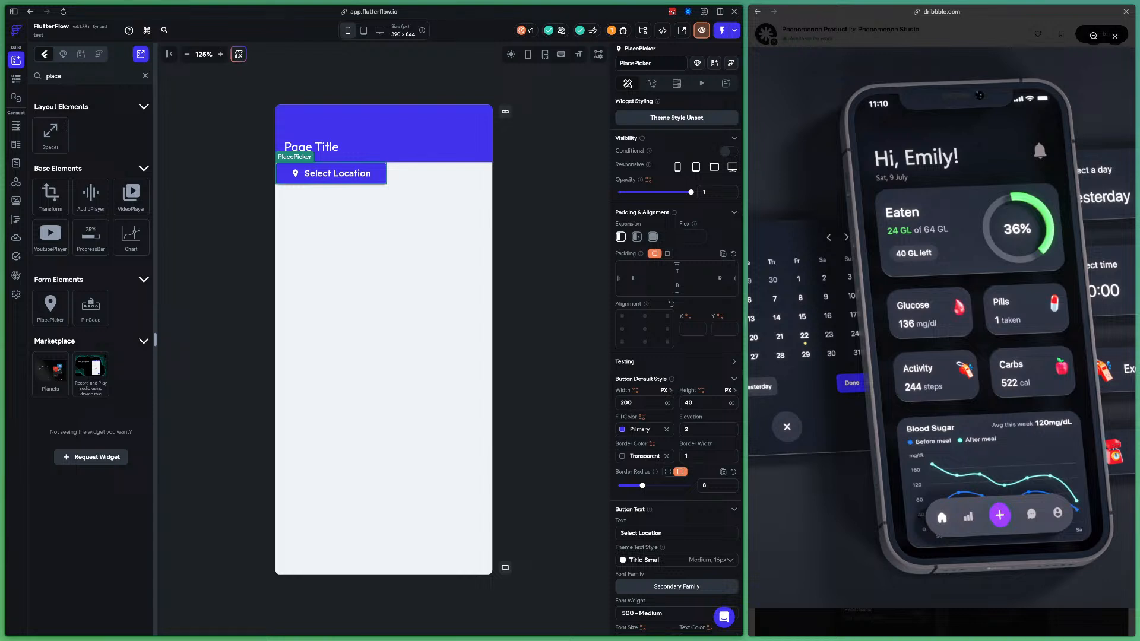
key(Delete)
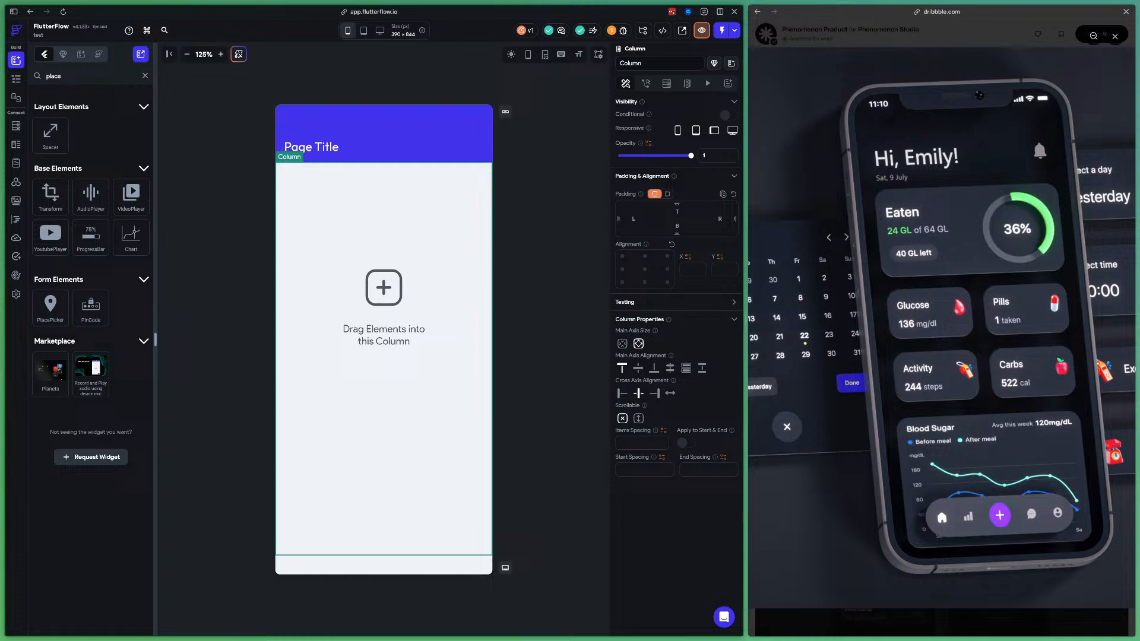
Create a Firestore collection named users, prepopulated with the default user fields
click(16, 125)
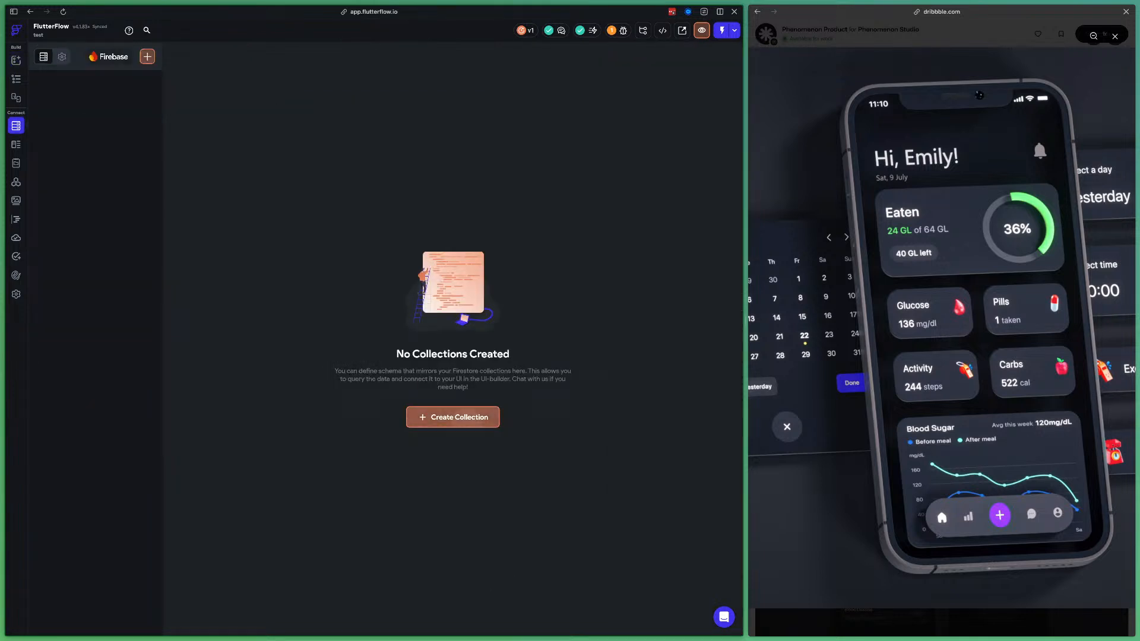
click(453, 416)
text(users)
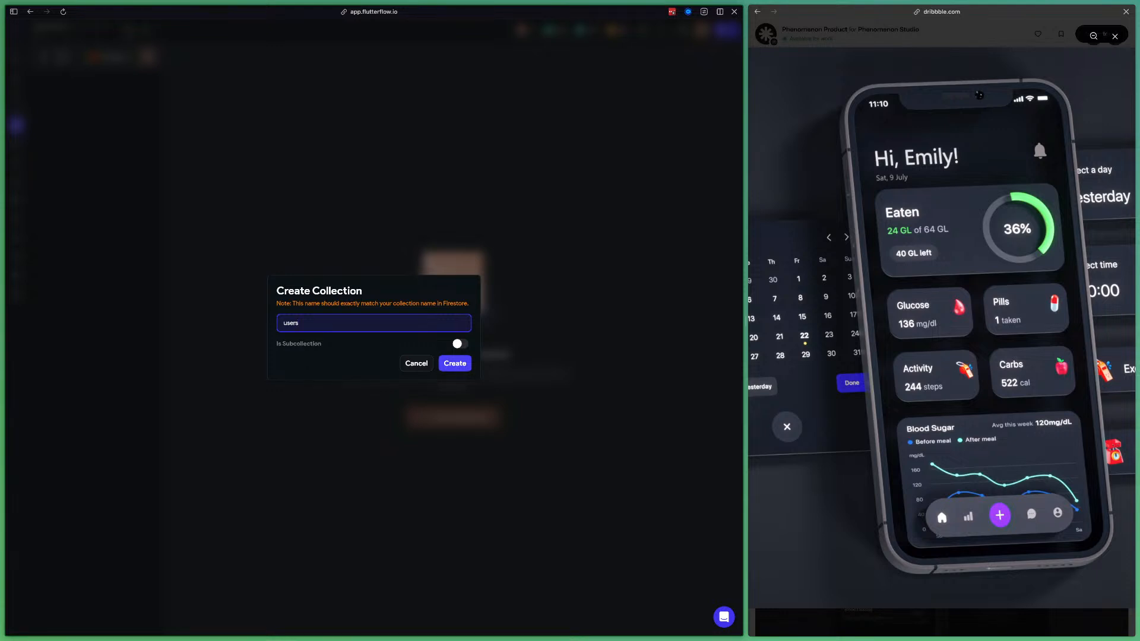
click(455, 362)
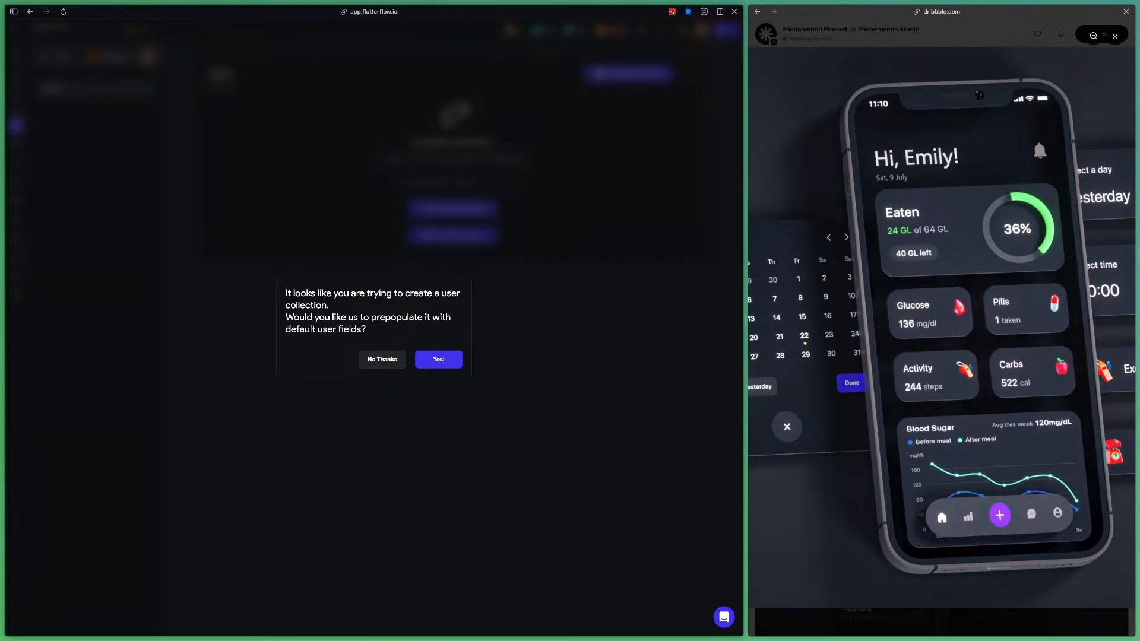
click(439, 359)
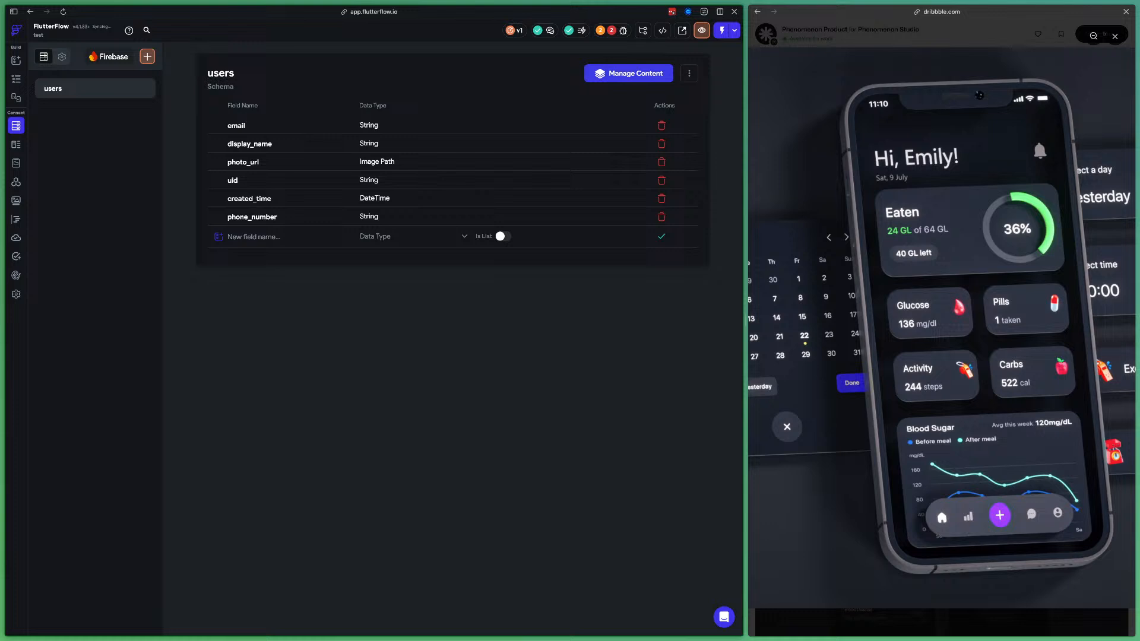
Add a field named recentSearches to the users collection as a list of String values
text(entSearches)
click(412, 236)
click(380, 280)
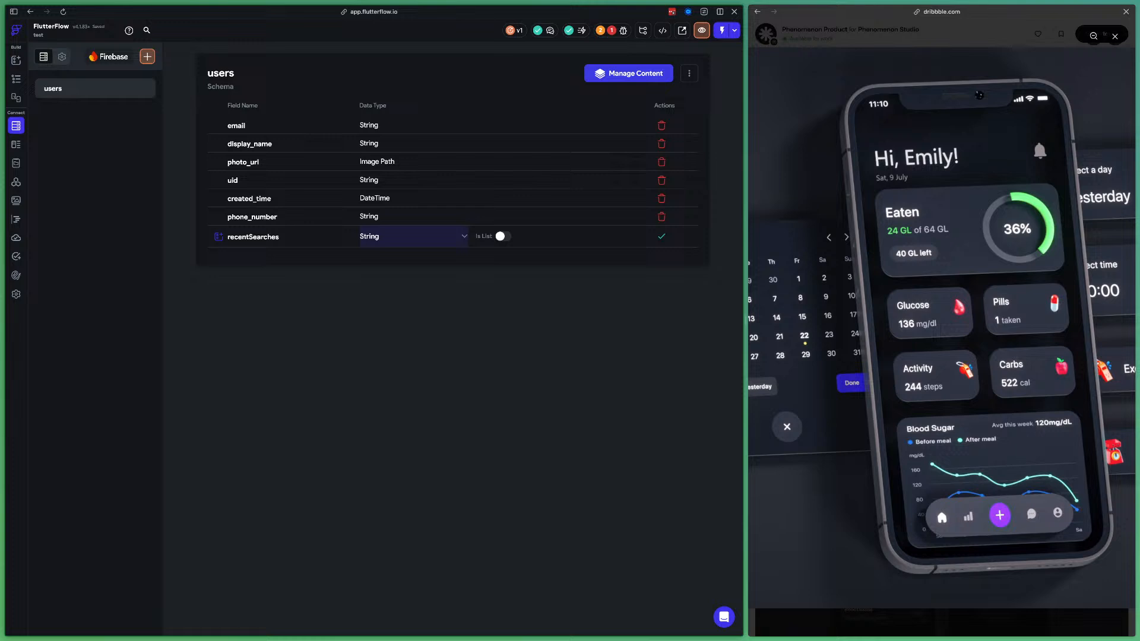
click(503, 236)
click(662, 236)
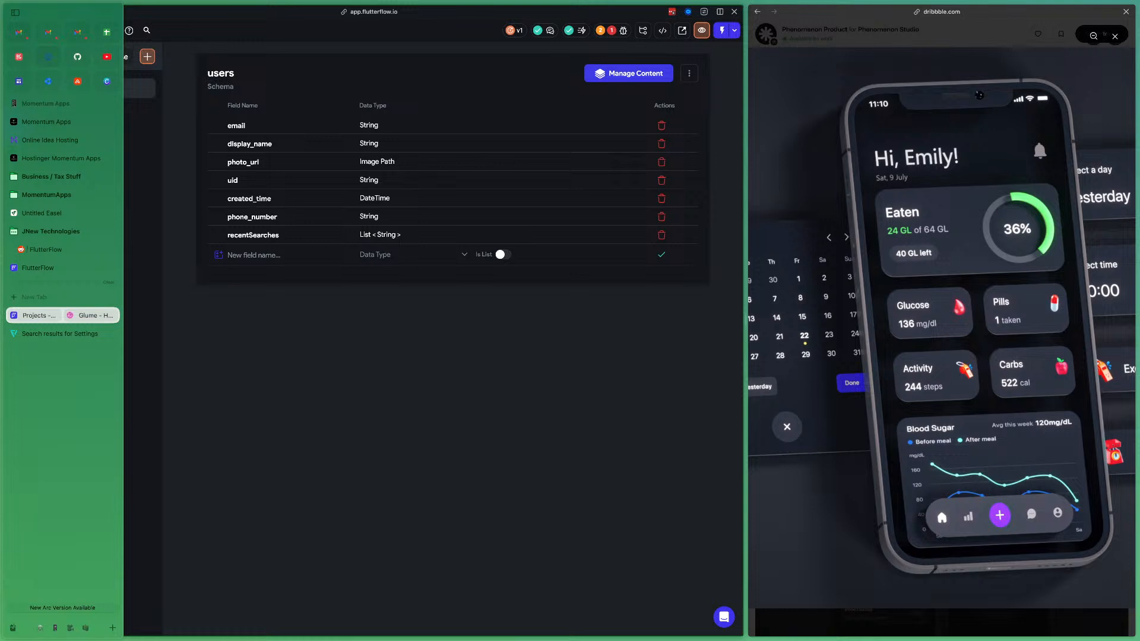
Return to the dashboard page's widget tree and delete the AppBar
click(16, 78)
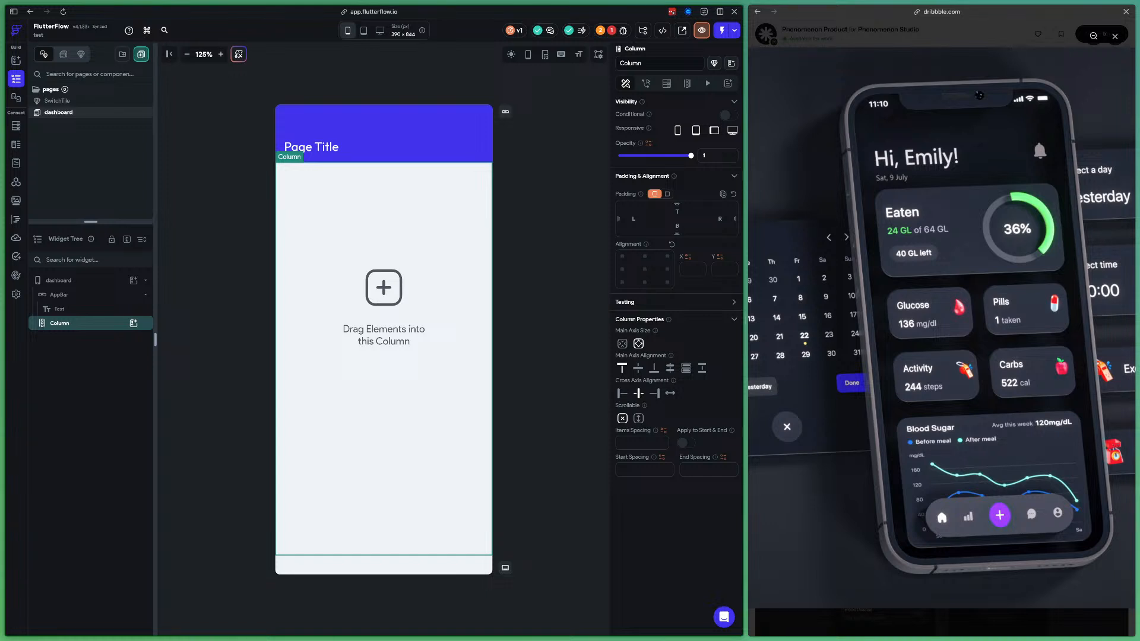
click(397, 132)
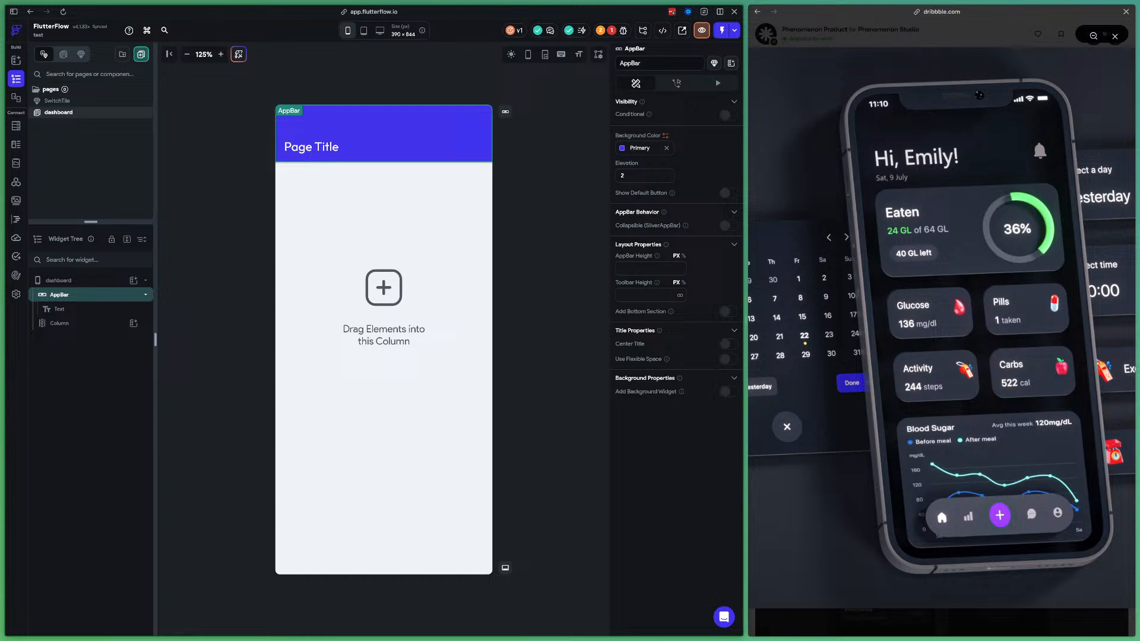
key(Delete)
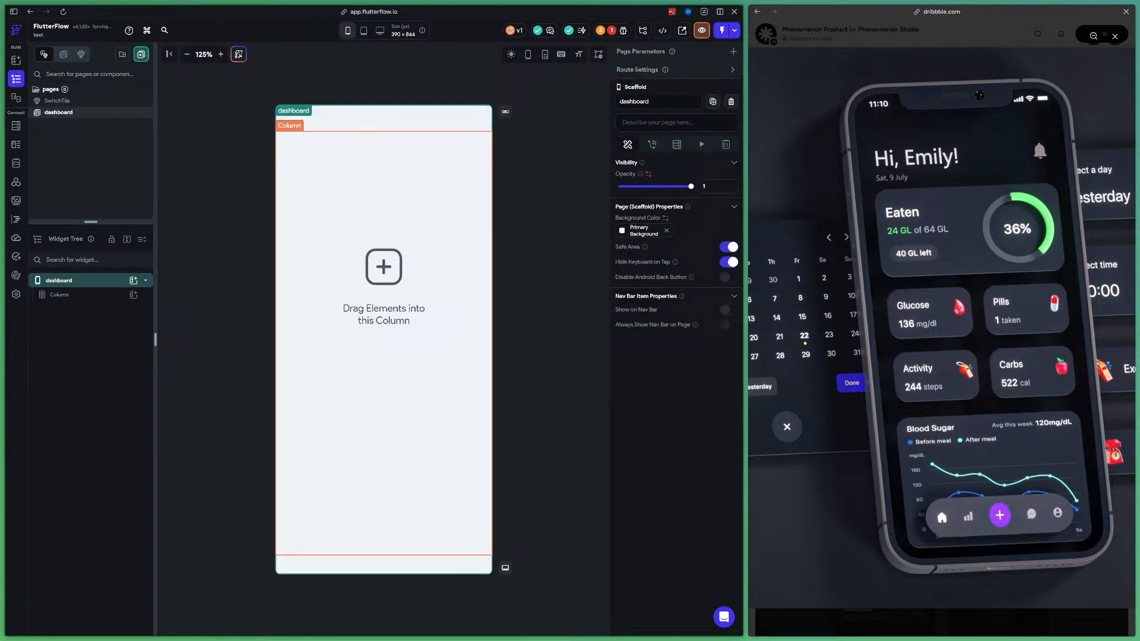
Add a Row inside the page's main Column and nest a new Column inside that Row
click(404, 333)
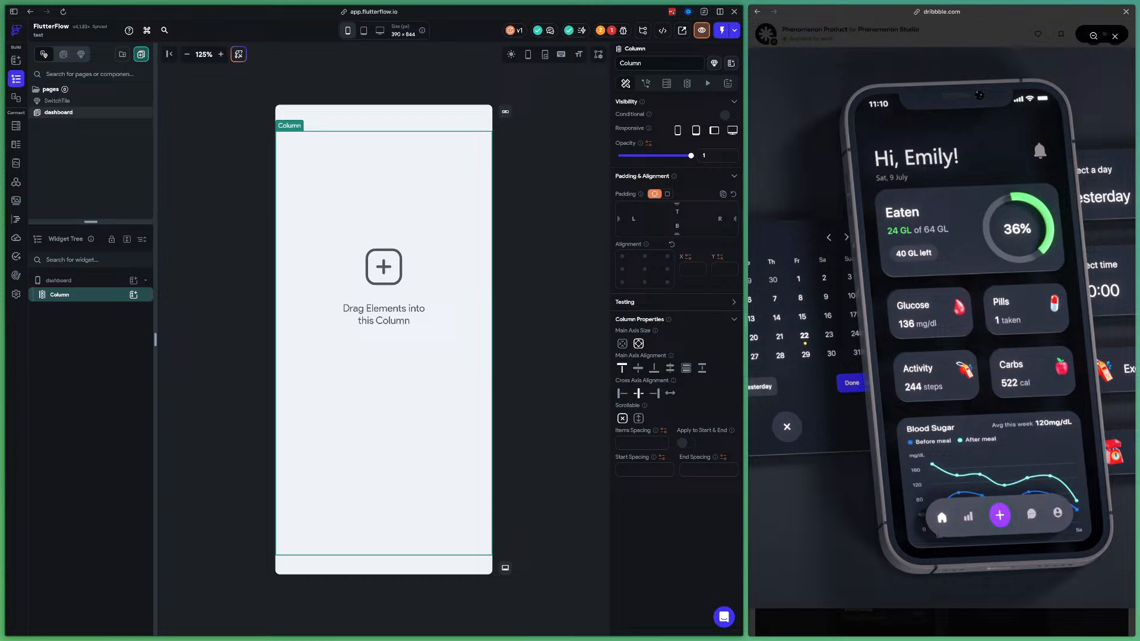
click(391, 118)
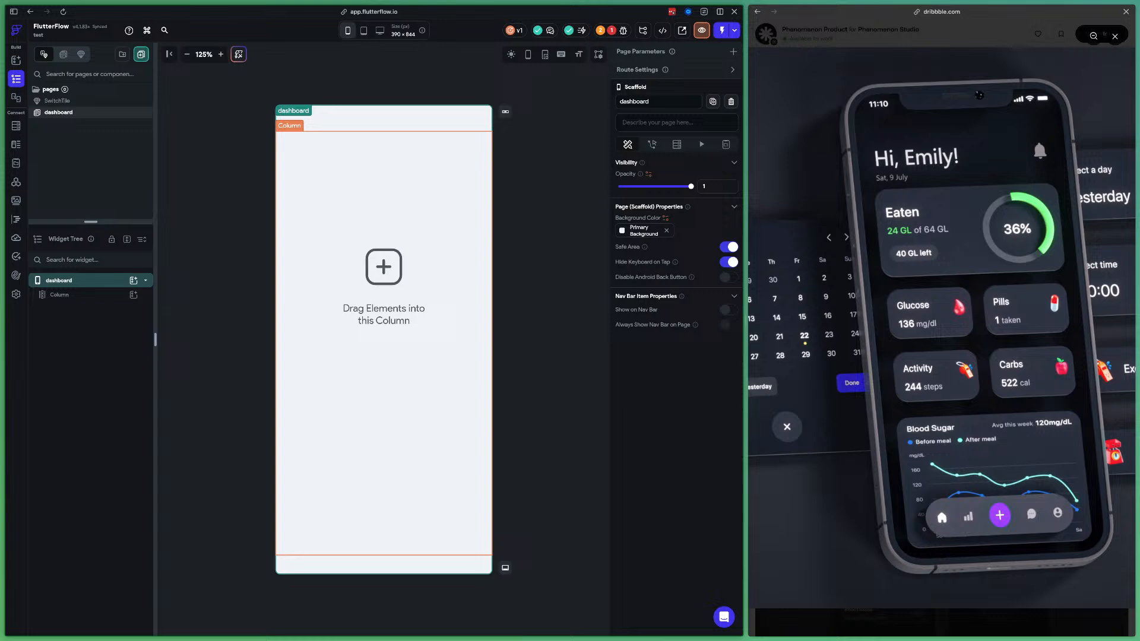
click(134, 295)
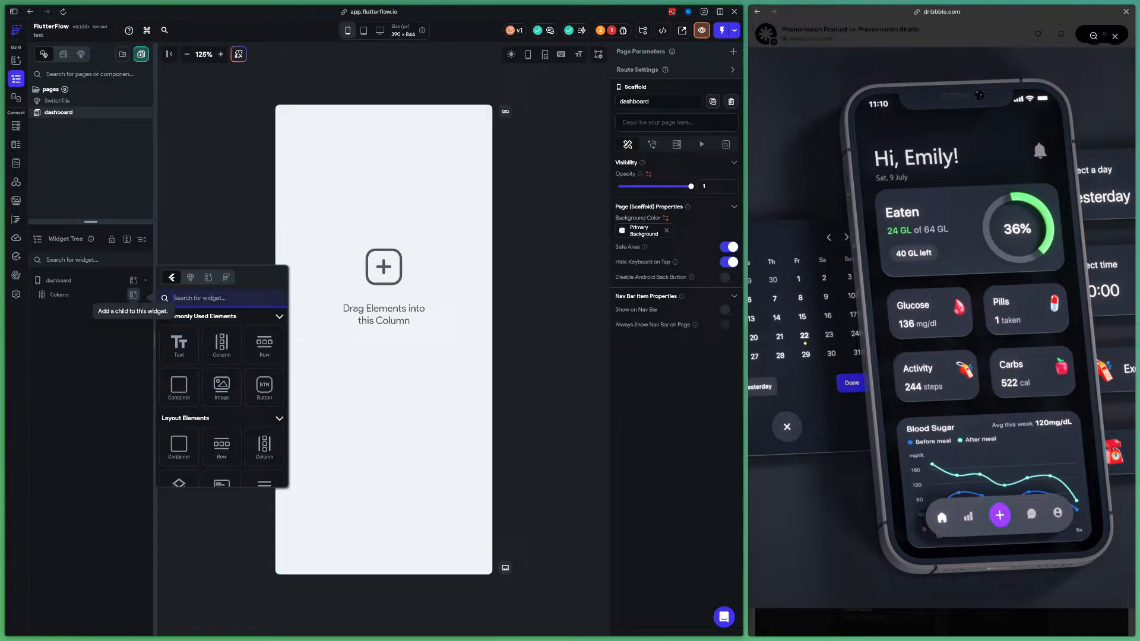
click(265, 345)
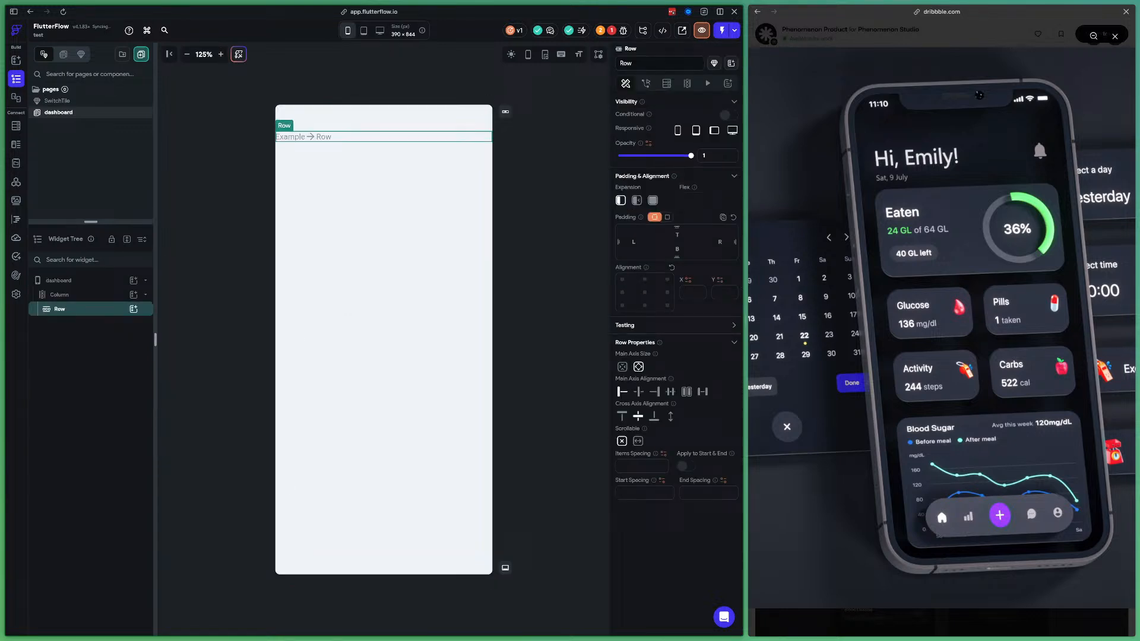
click(133, 309)
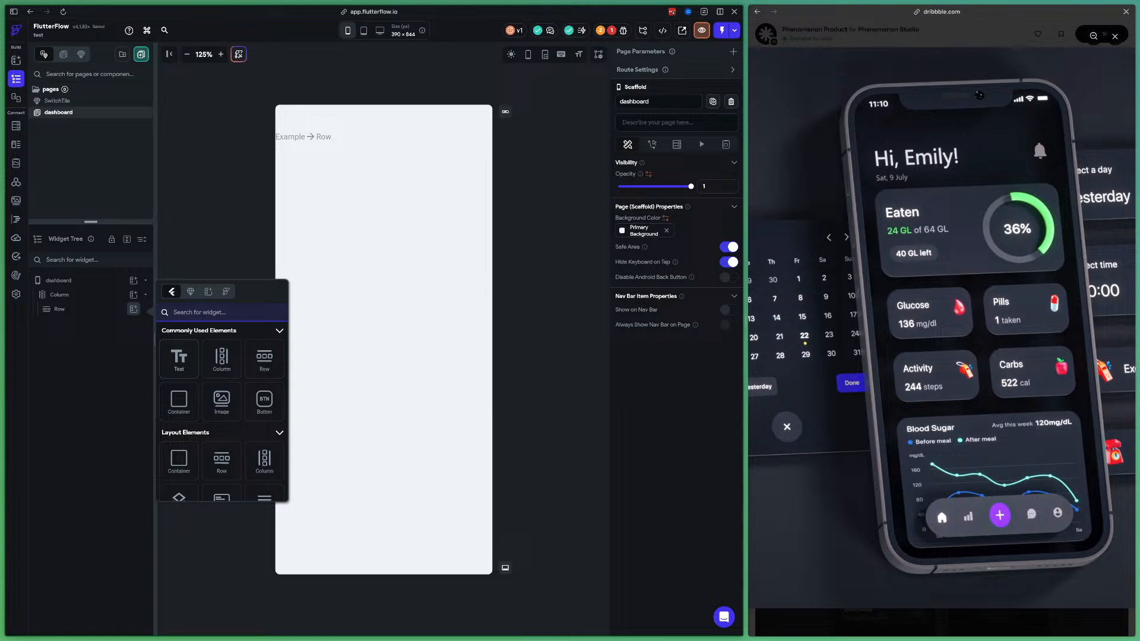
click(222, 358)
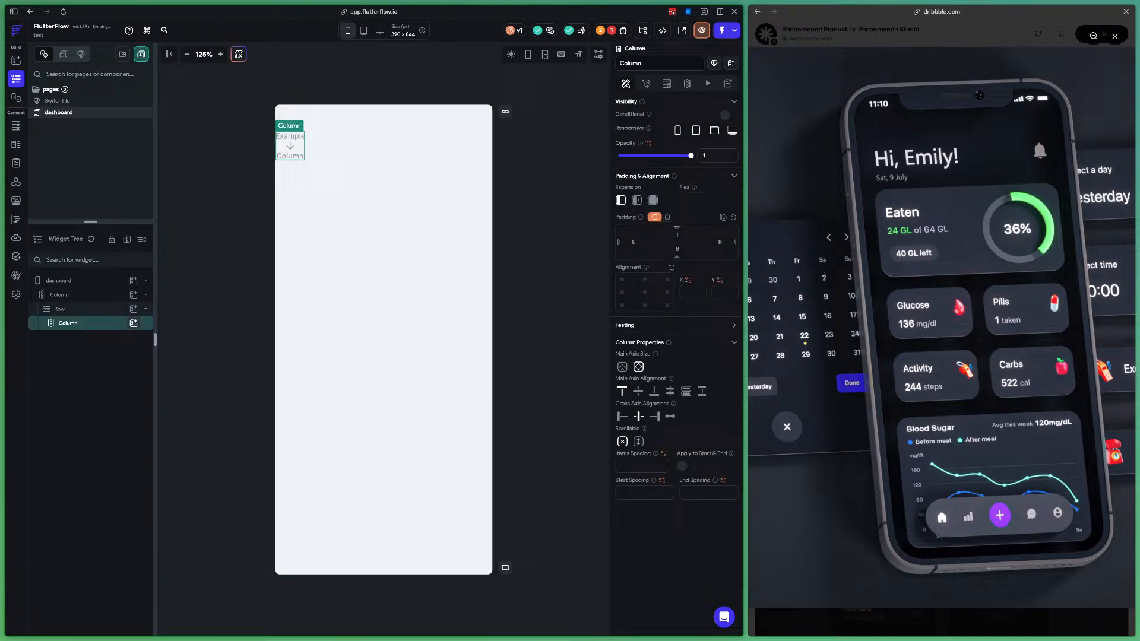
Add two Text widgets inside the Column nested in the Row
click(134, 323)
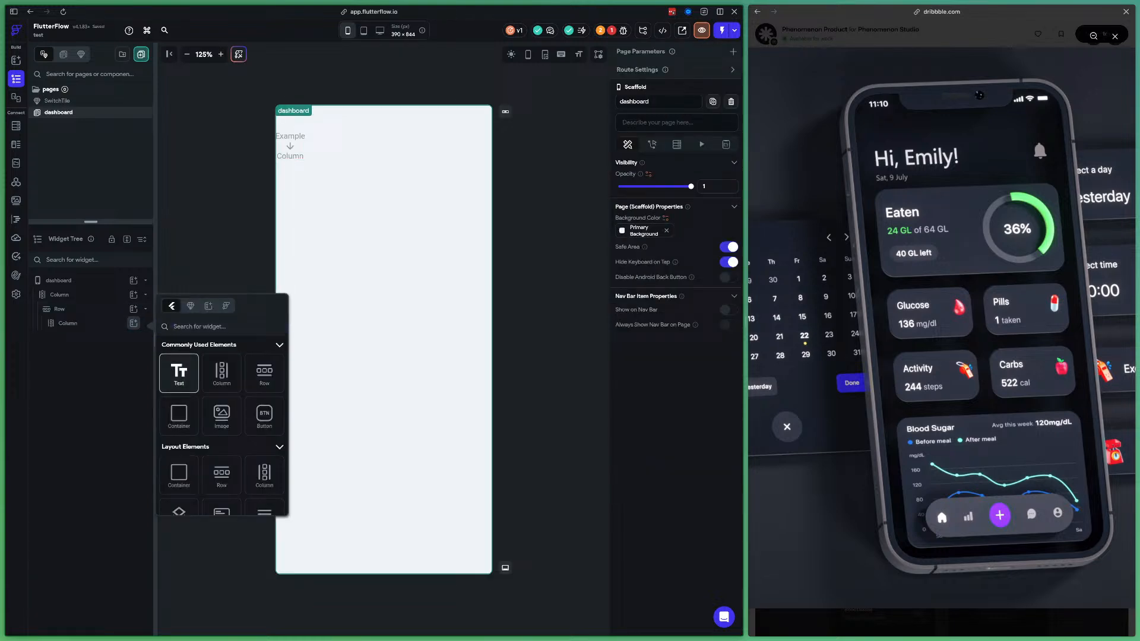
click(178, 373)
click(134, 323)
click(178, 373)
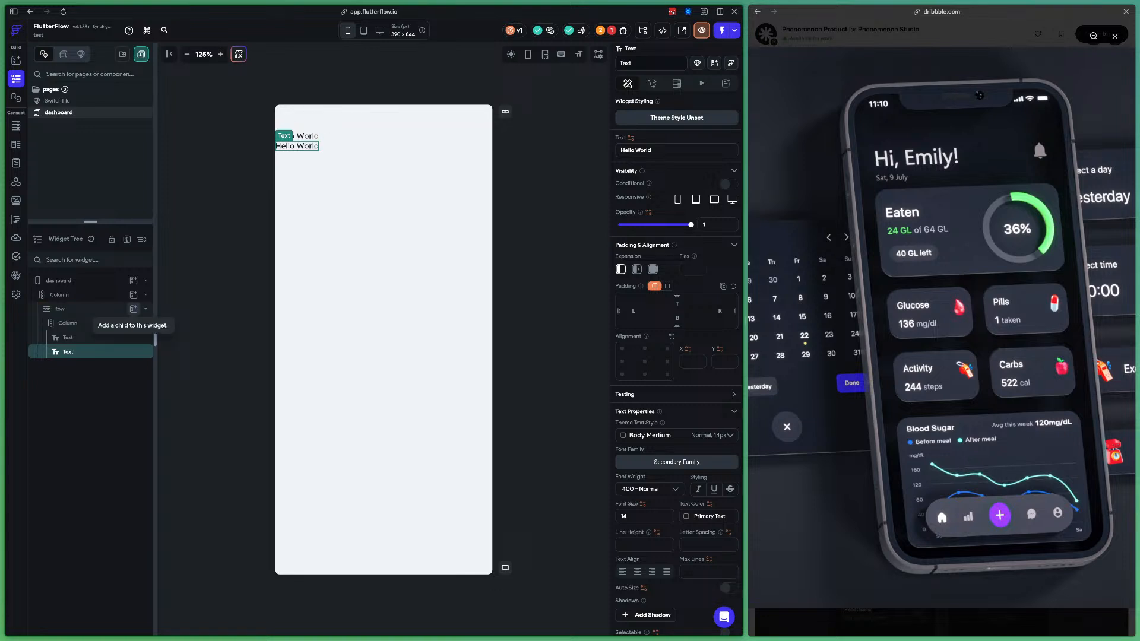
Add an Icon widget to the Row beside the nested Column and set the Row's main axis alignment to space between
click(134, 308)
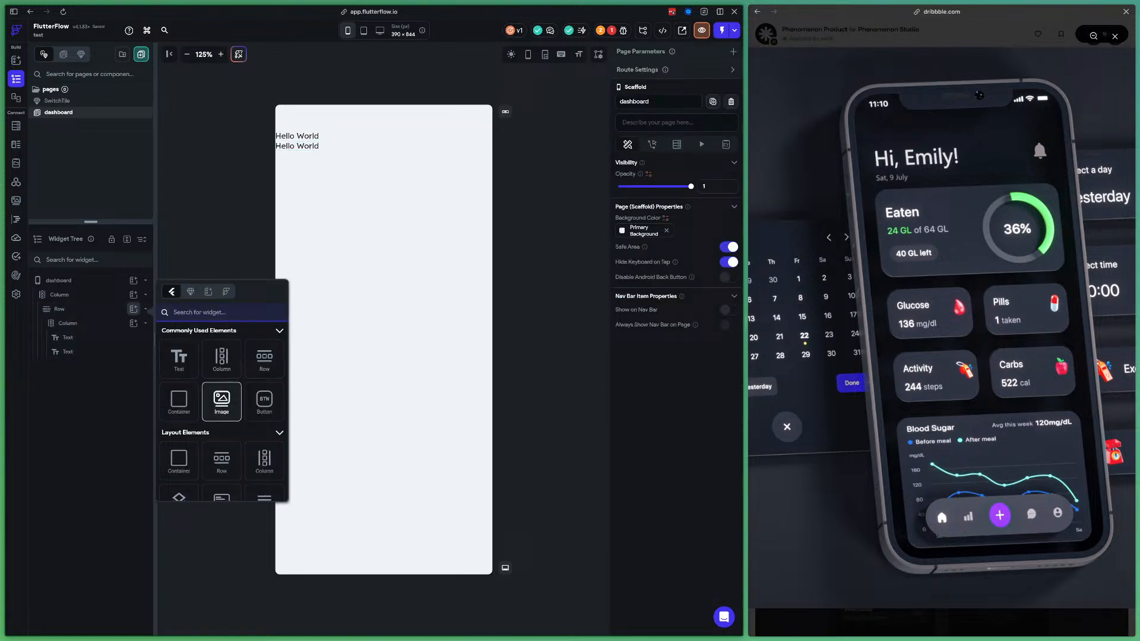
text(icon)
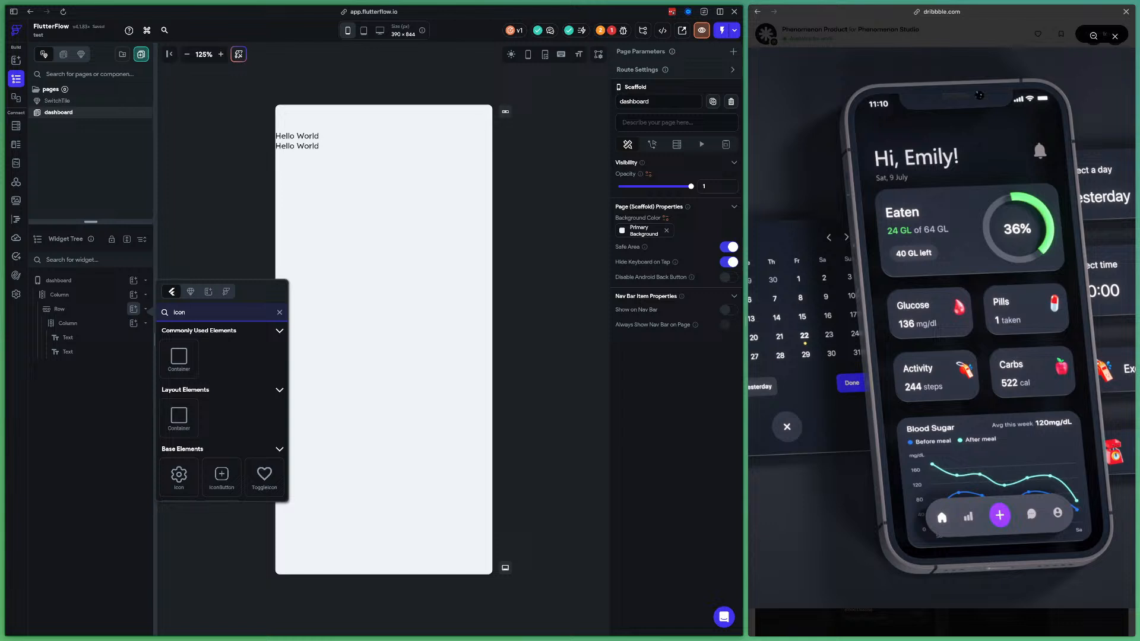
click(179, 474)
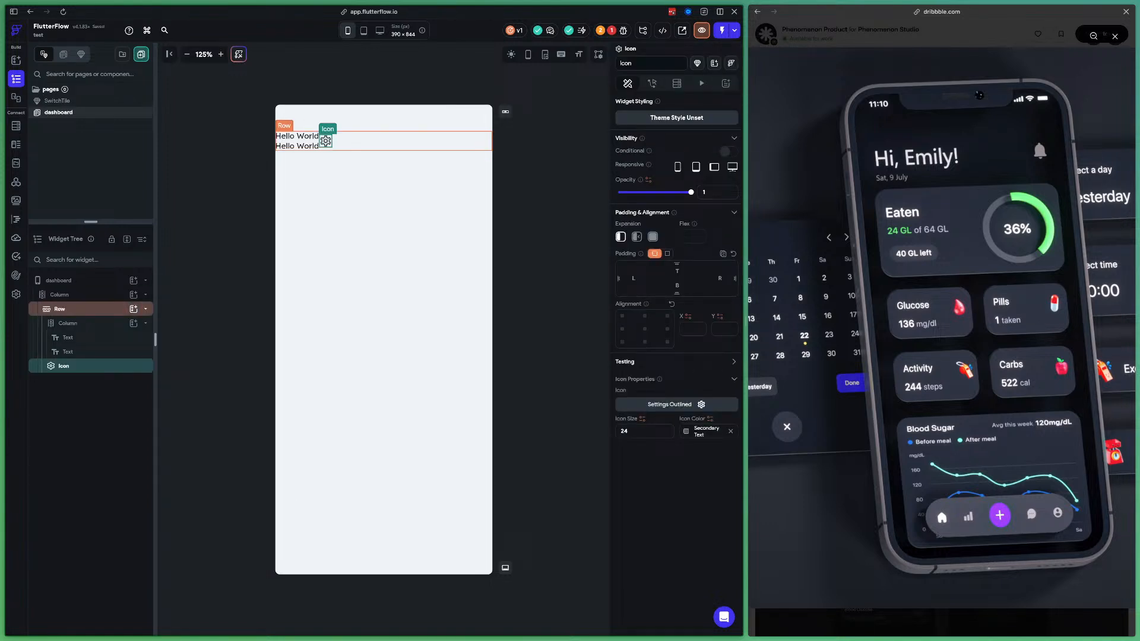
click(59, 308)
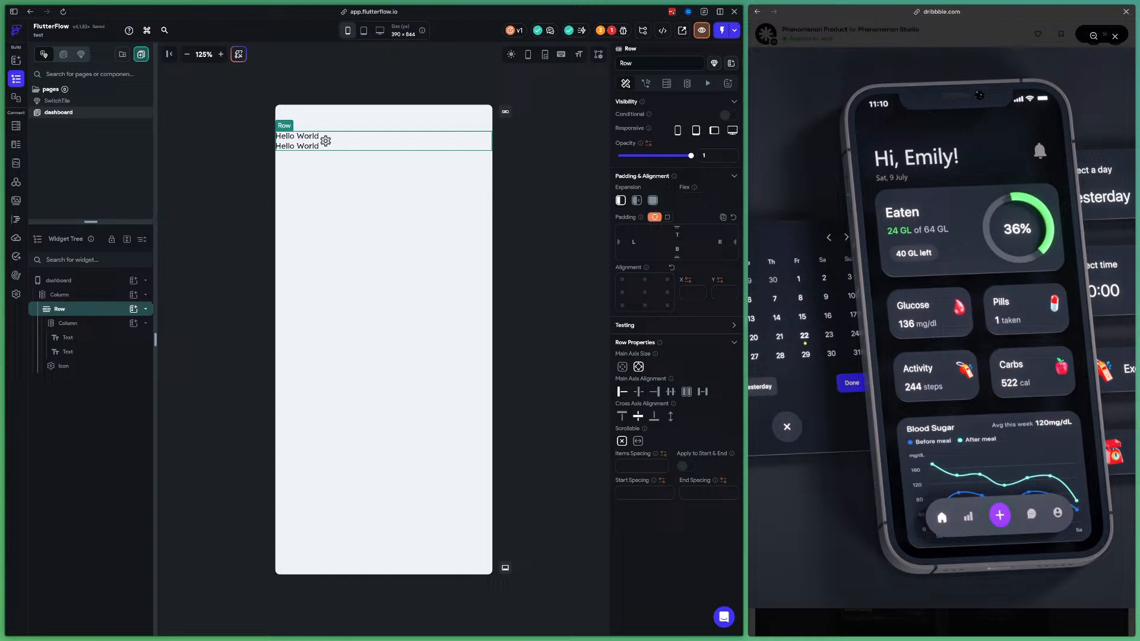
click(702, 392)
Set the page's main Column padding to 16 on the left and right sides
click(59, 294)
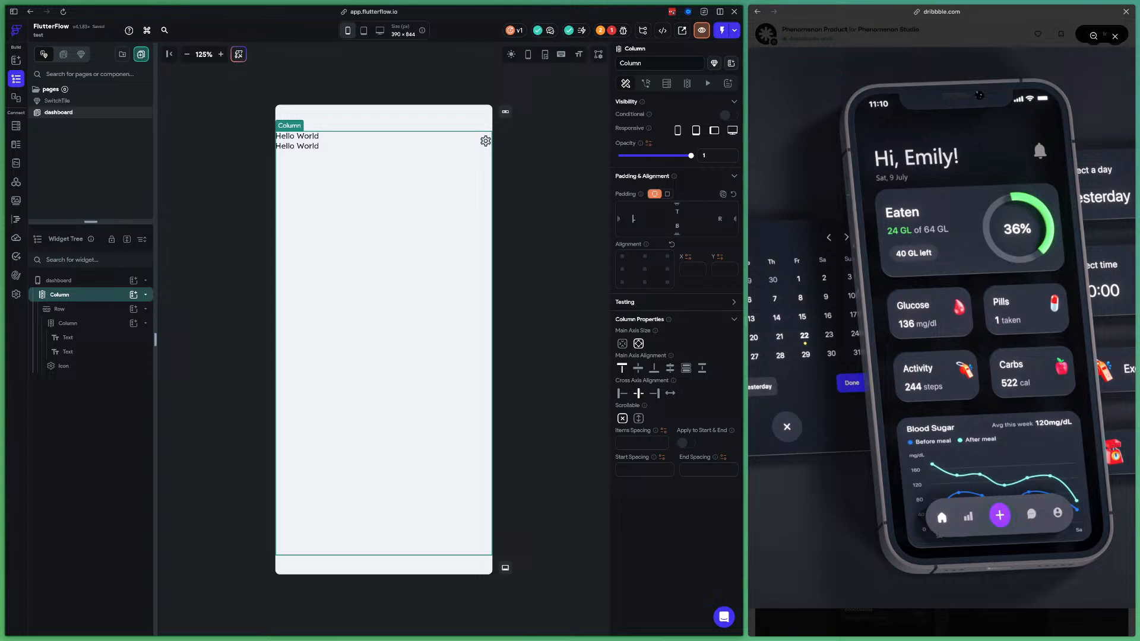
text(16)
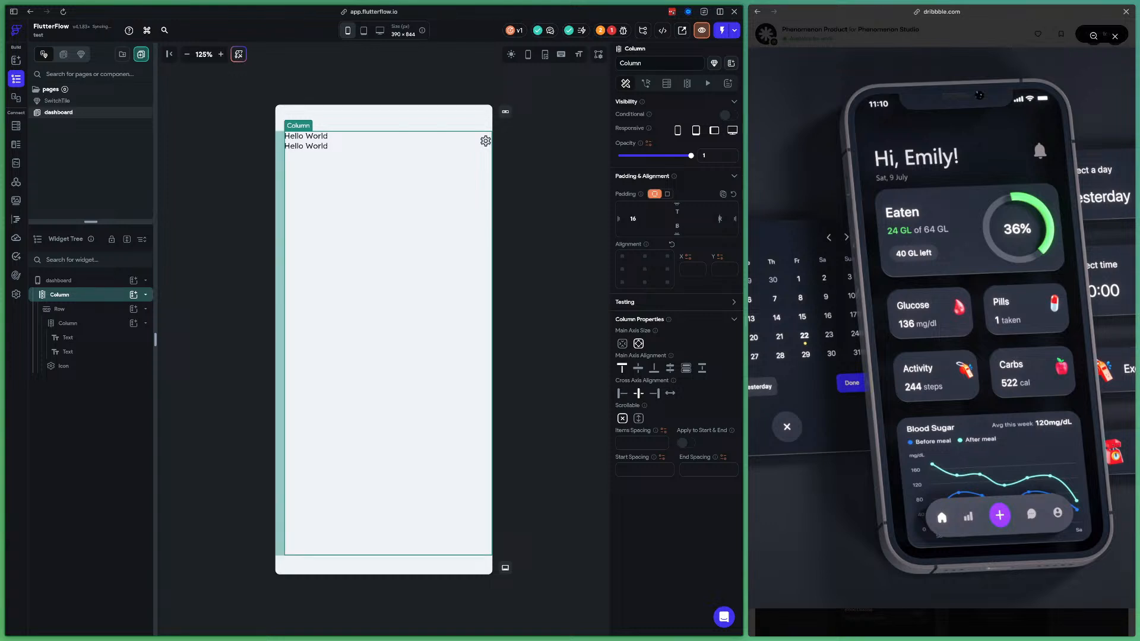
text(16)
click(549, 231)
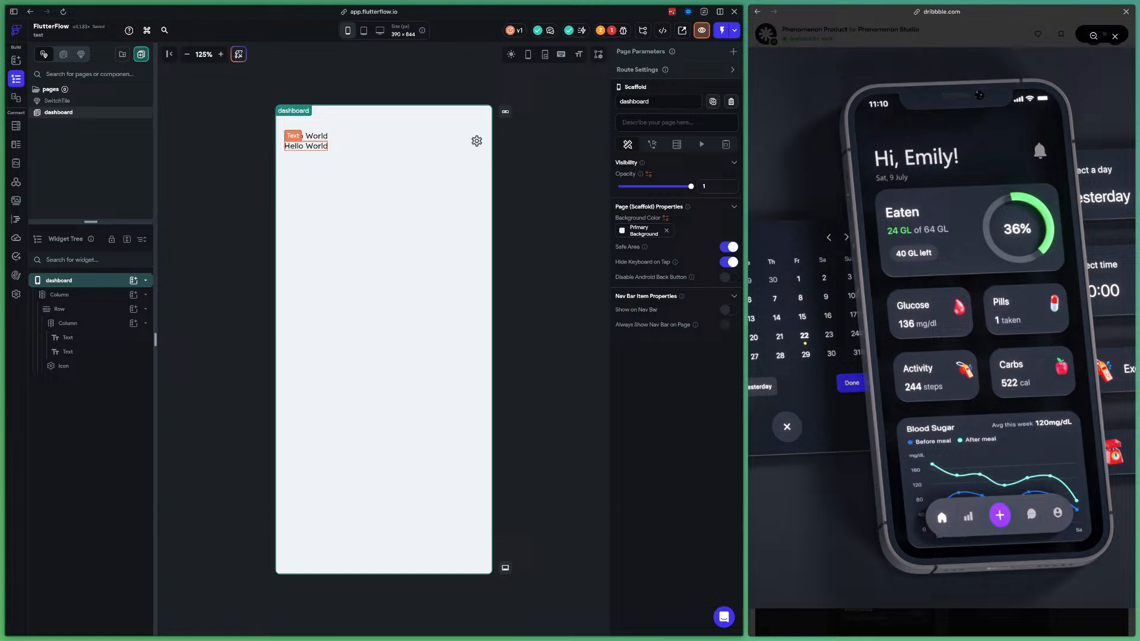
Change the first Text to the greeting with the sample first name from the design, and align the nested Column's children to the cross-axis start
click(309, 136)
click(653, 150)
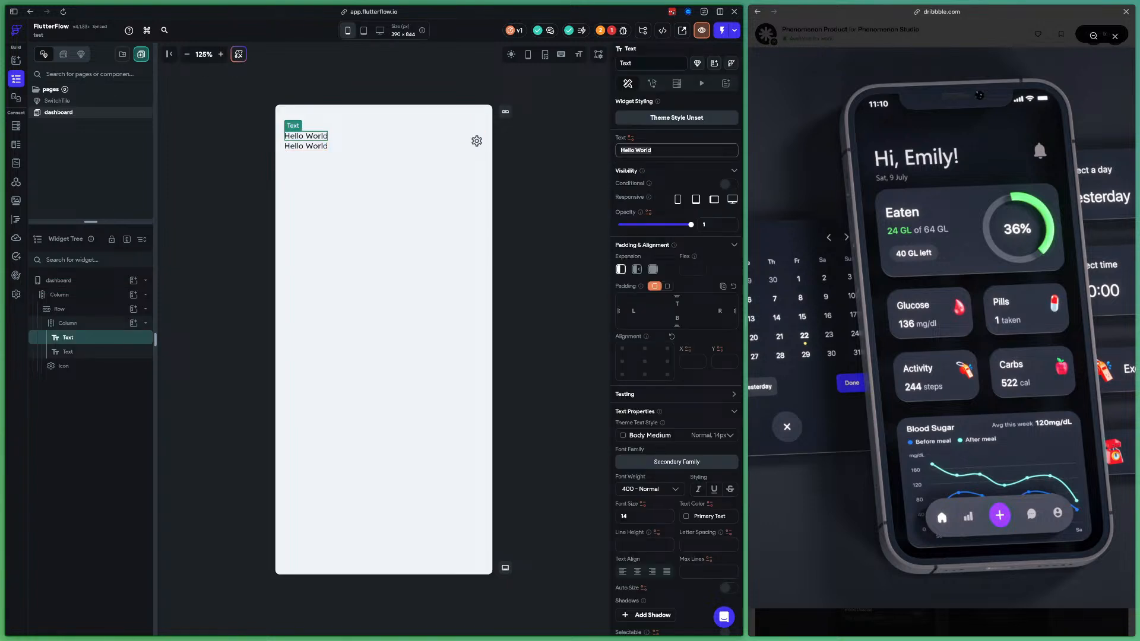
text(H)
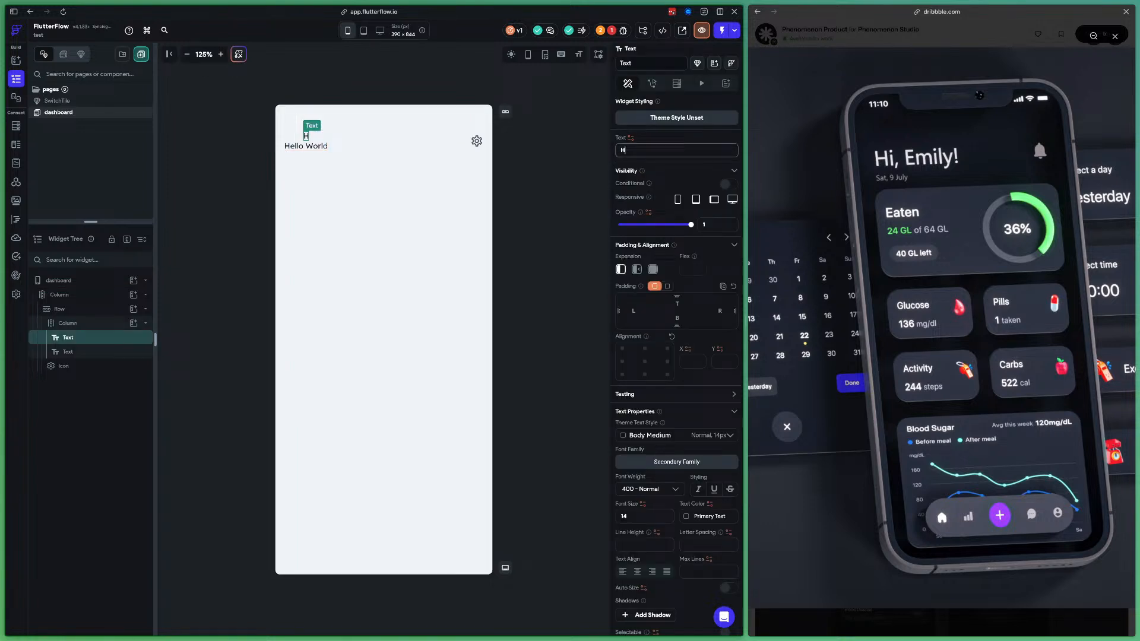
text(i, Emily!)
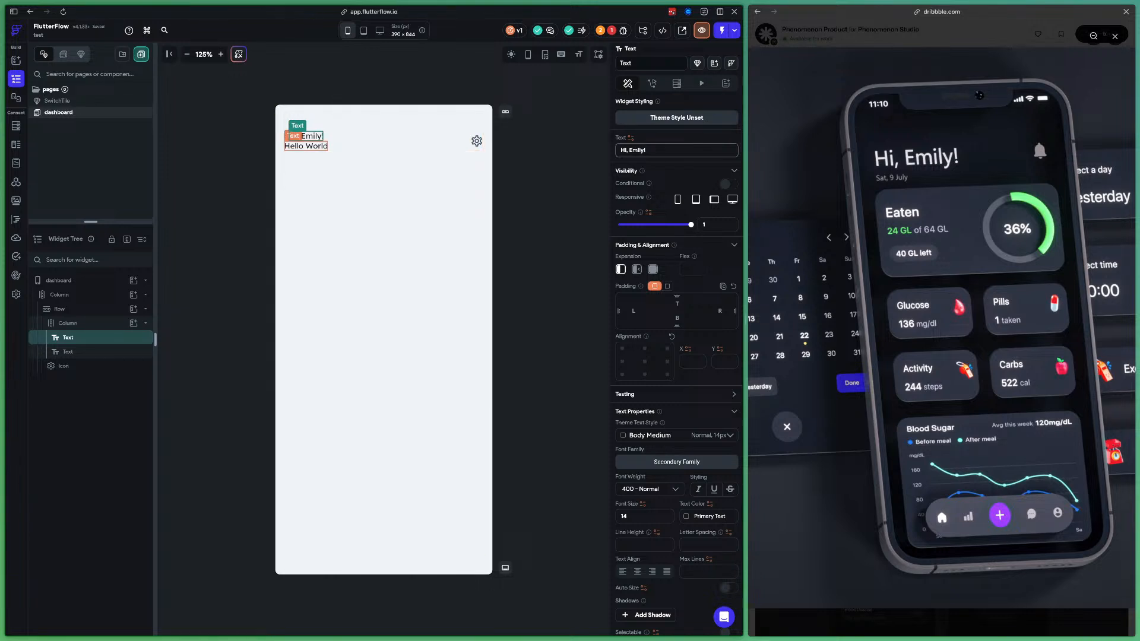
click(67, 324)
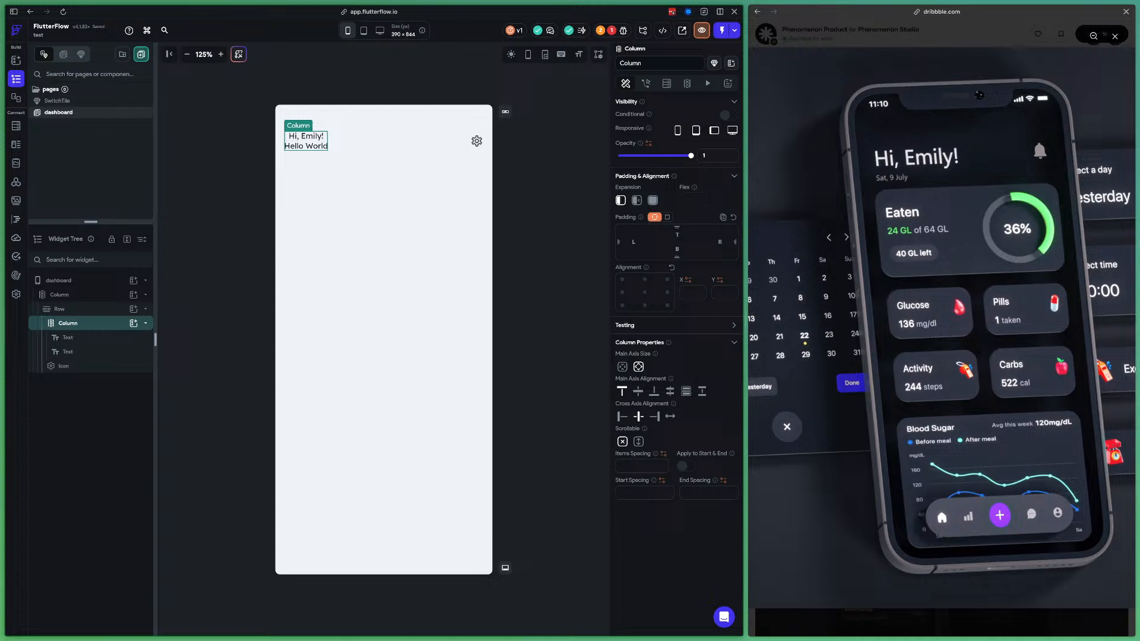
click(622, 416)
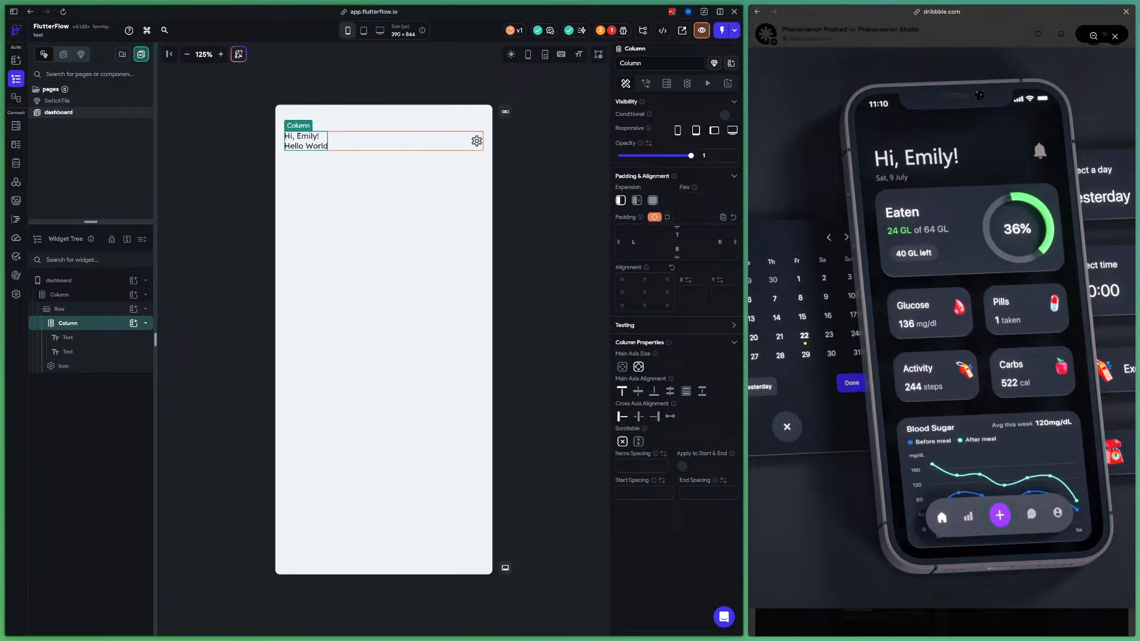
Change the second Text under the greeting to "Sat, 9 July"
click(306, 146)
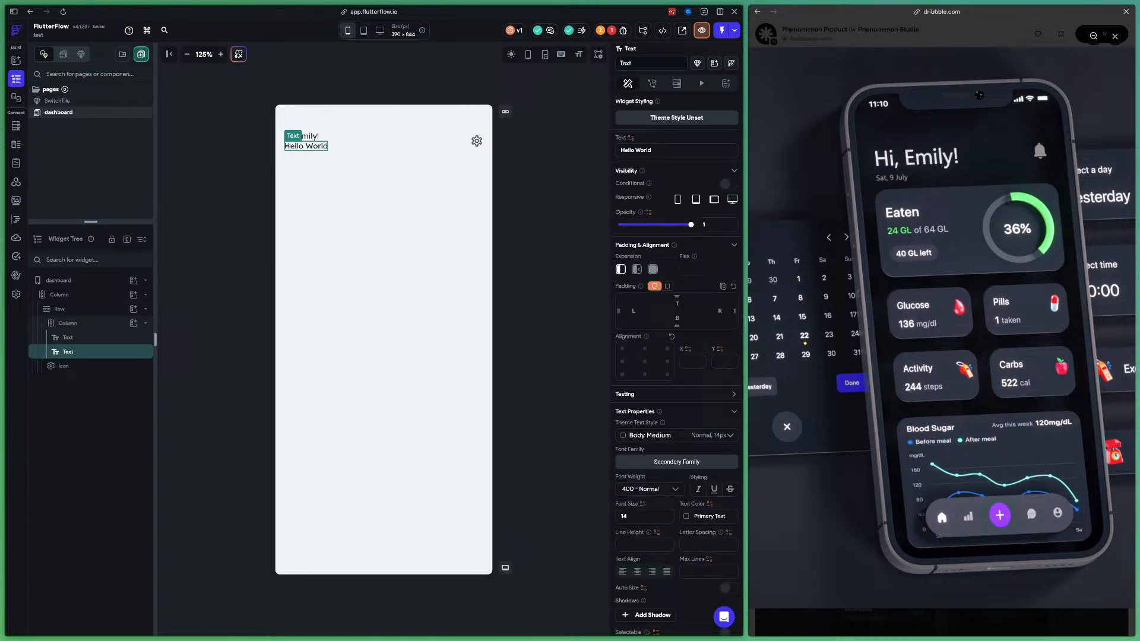
click(659, 150)
text(Sat)
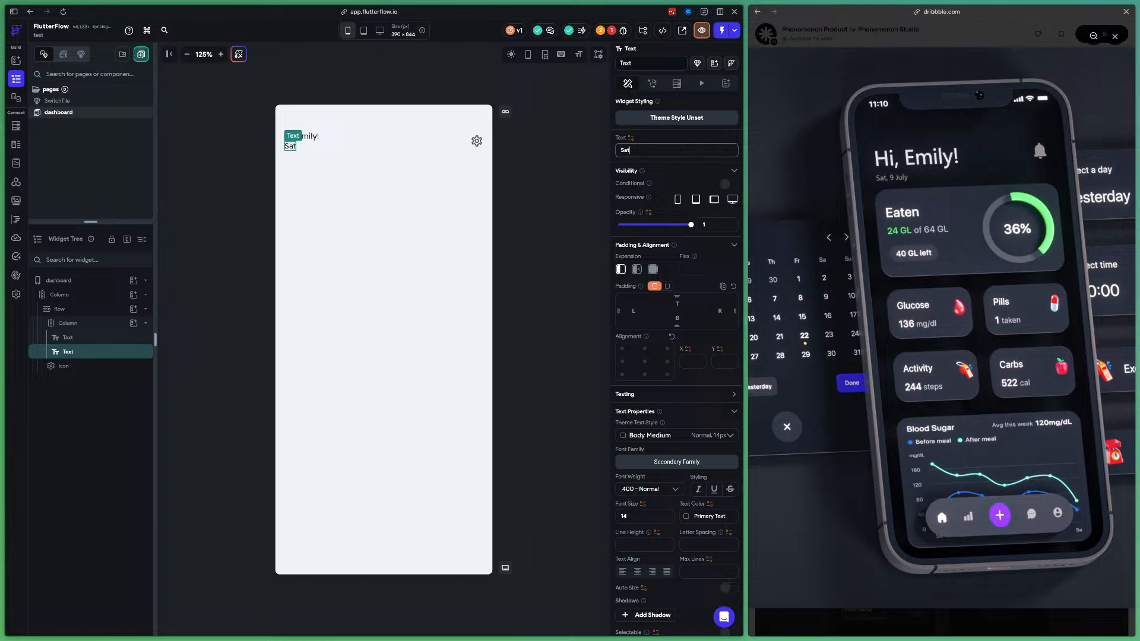
text(, 9 July)
click(58, 280)
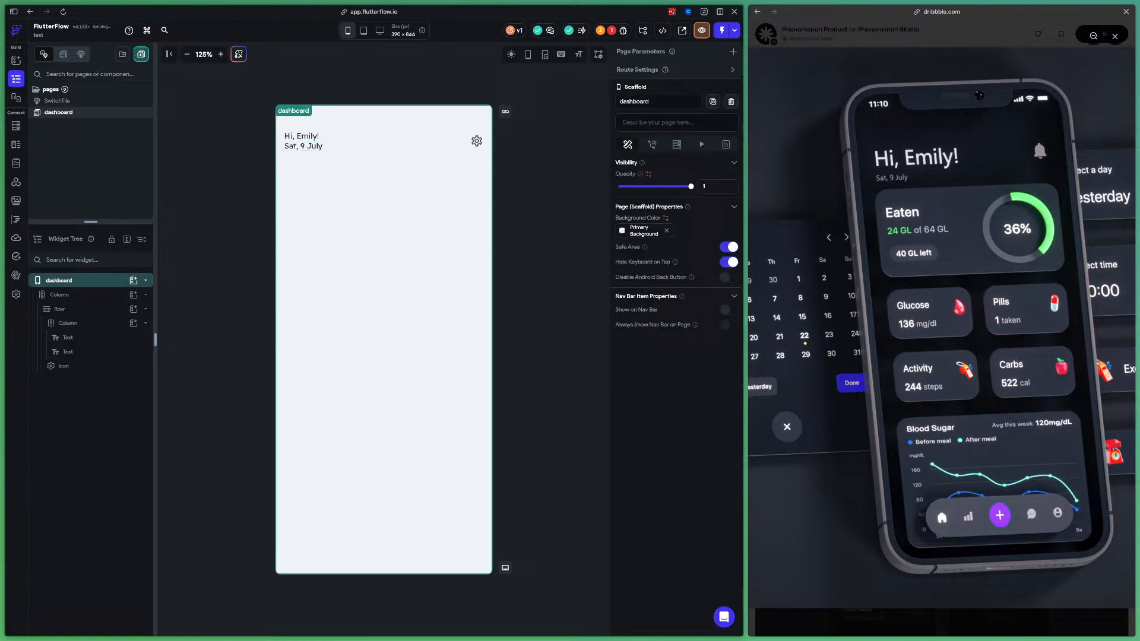
Align the header Row's children to the cross-axis start and replace its settings icon with a filled notification bell
click(404, 141)
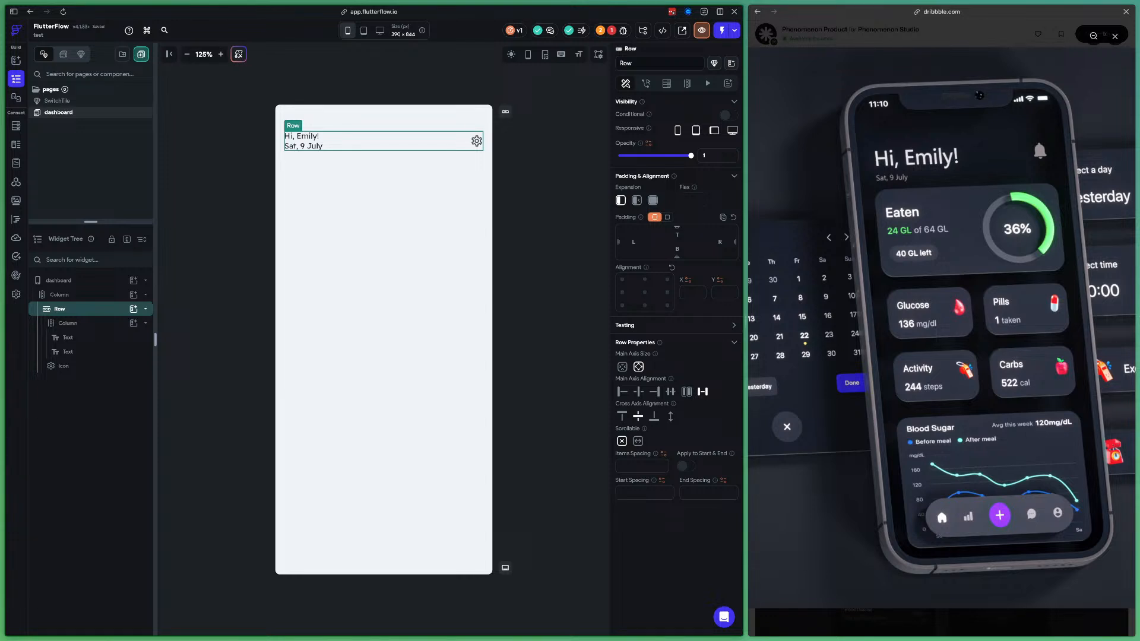
click(622, 416)
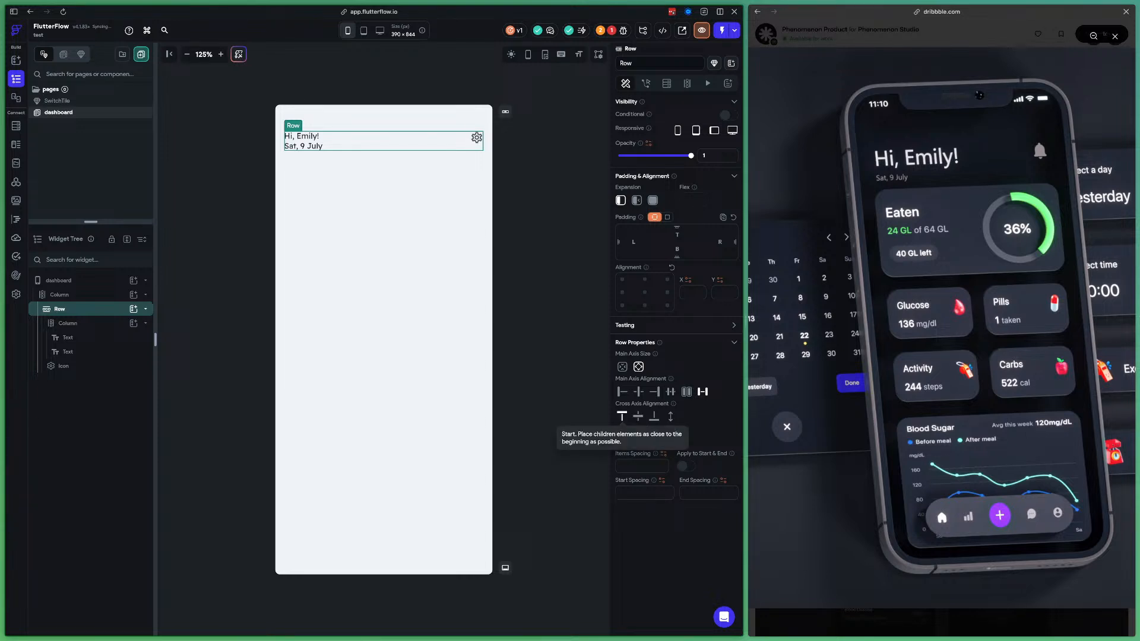
click(476, 138)
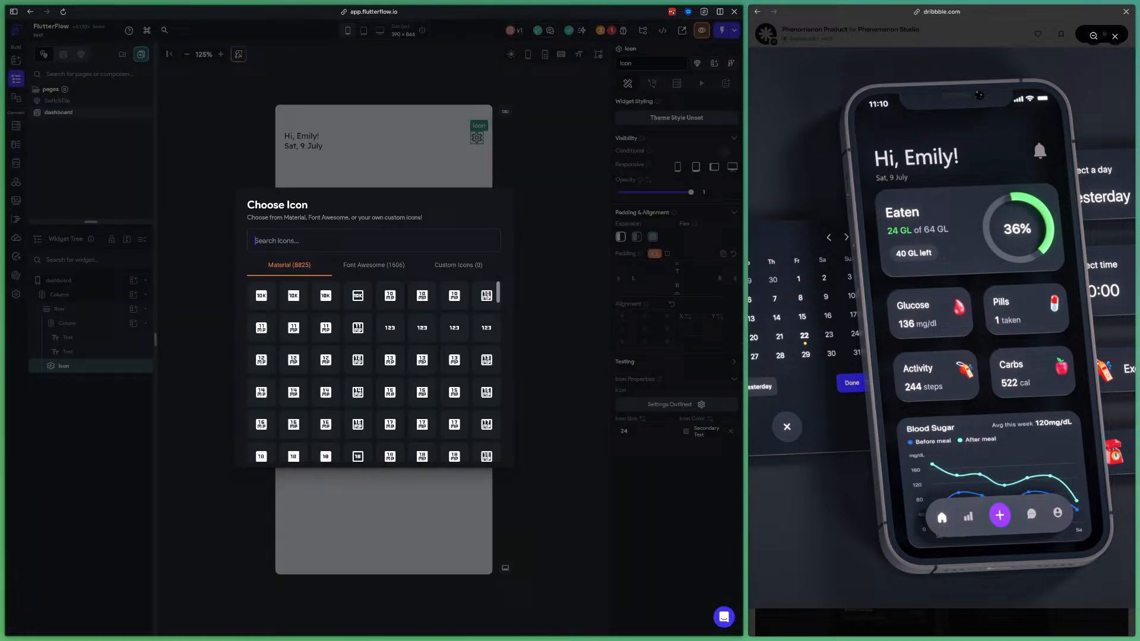
text(bell)
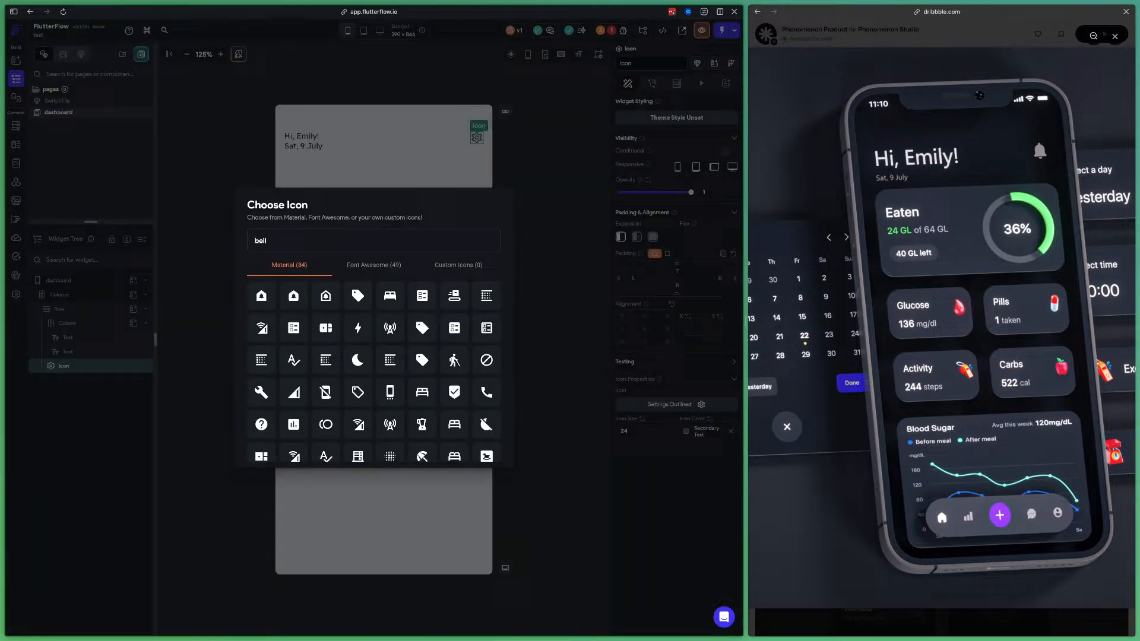
key(BackSpace)
key(BackSpace)
key(BackSpace)
key(BackSpace)
text(notifi)
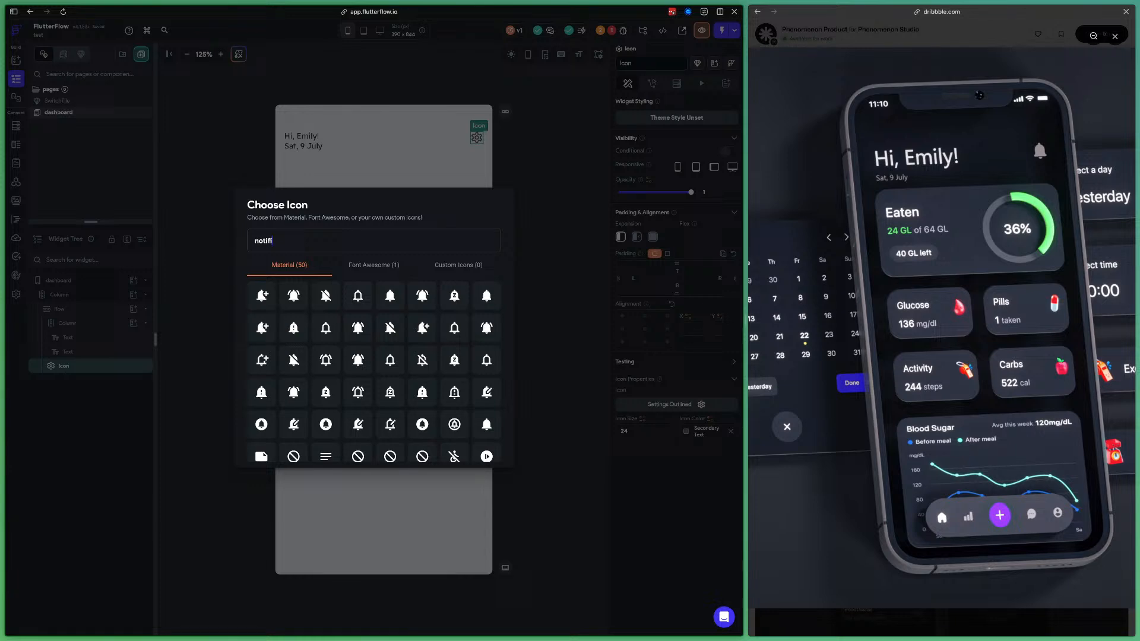
click(390, 296)
click(550, 249)
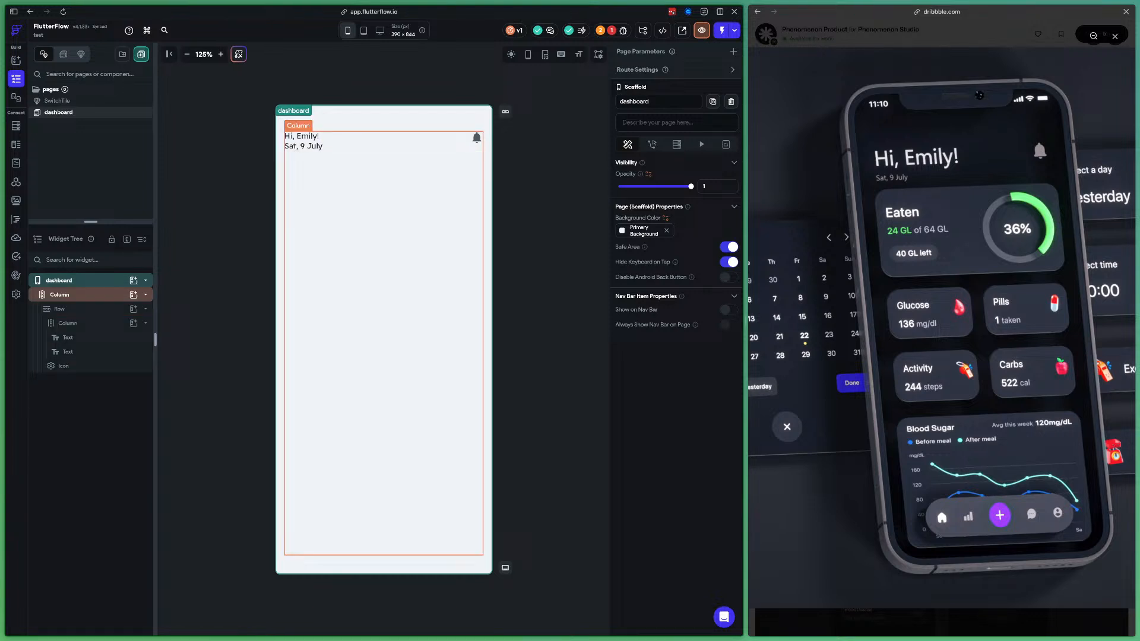
Add a Container to the main Column below the header Row, with infinite width and a uniform border radius of 24
click(134, 294)
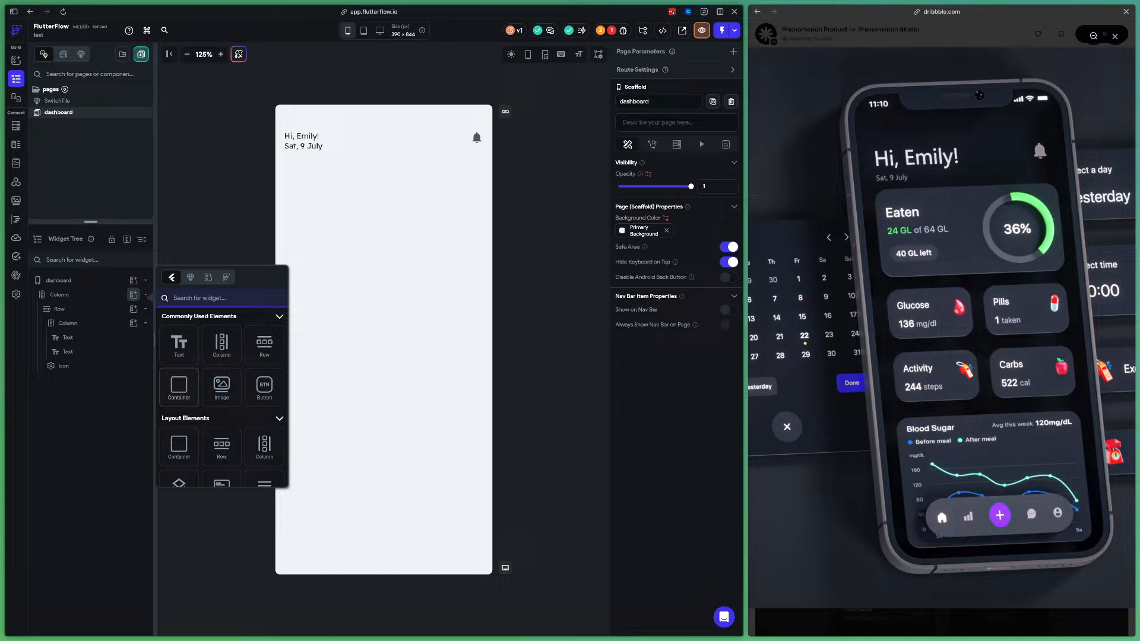
click(179, 387)
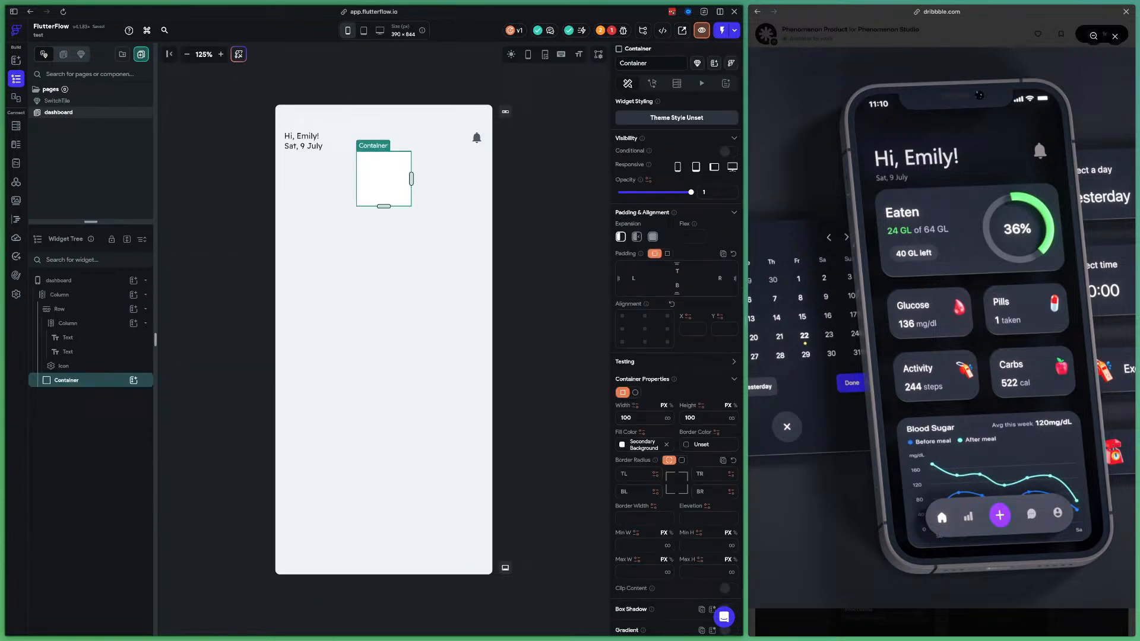
click(667, 418)
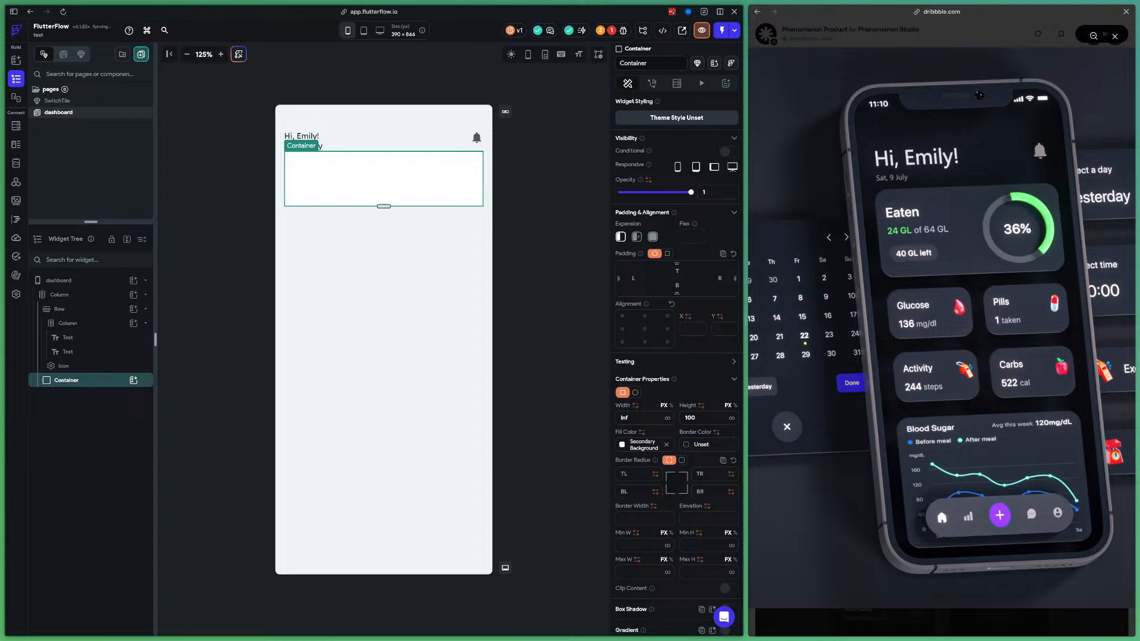
click(681, 460)
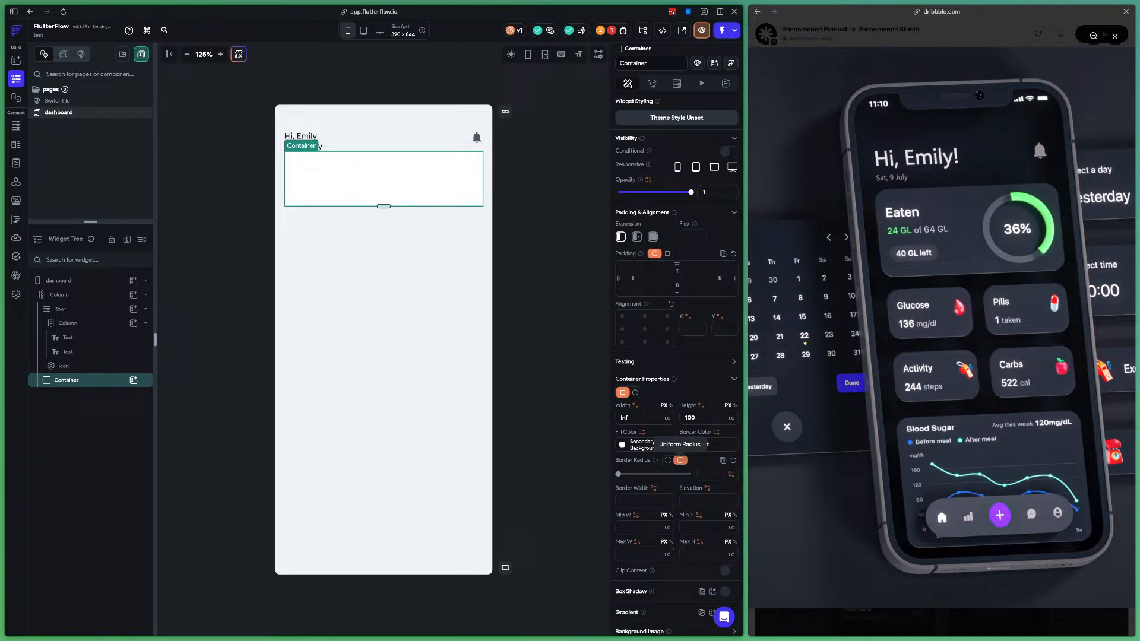
drag(660, 473, 691, 473)
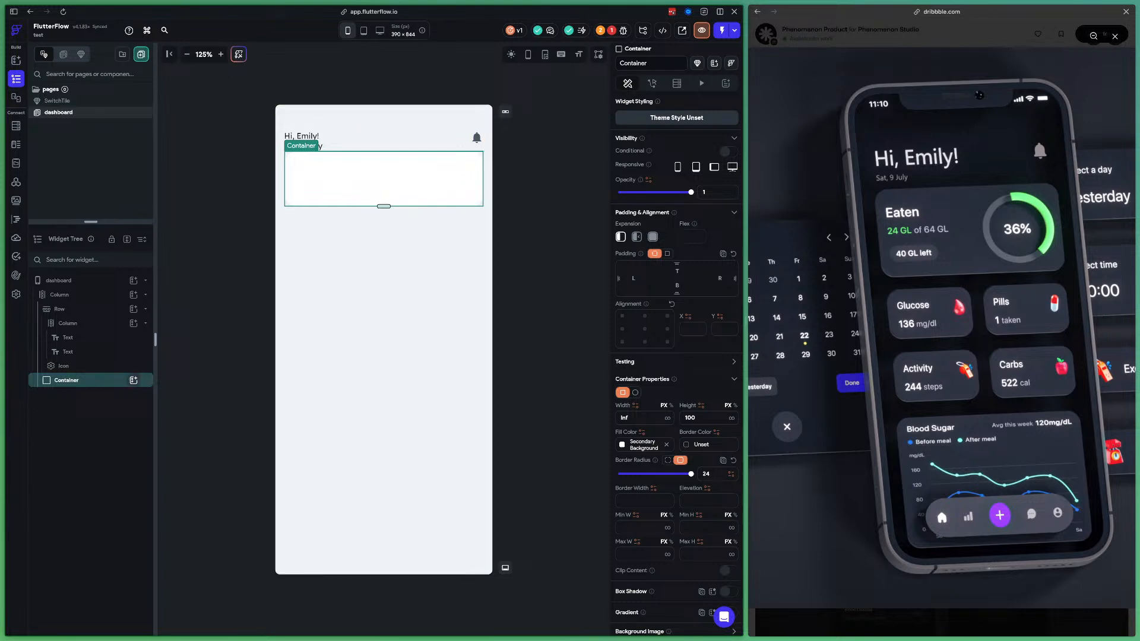
Add a Row inside the Container and nest a Column inside that Row
click(133, 380)
click(265, 427)
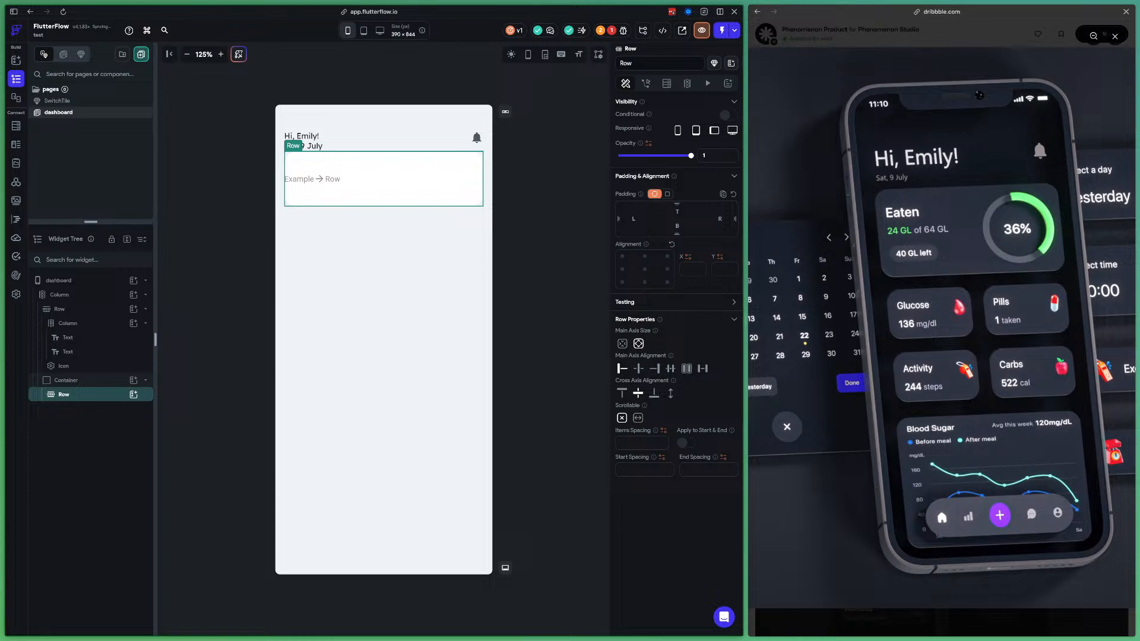
click(133, 394)
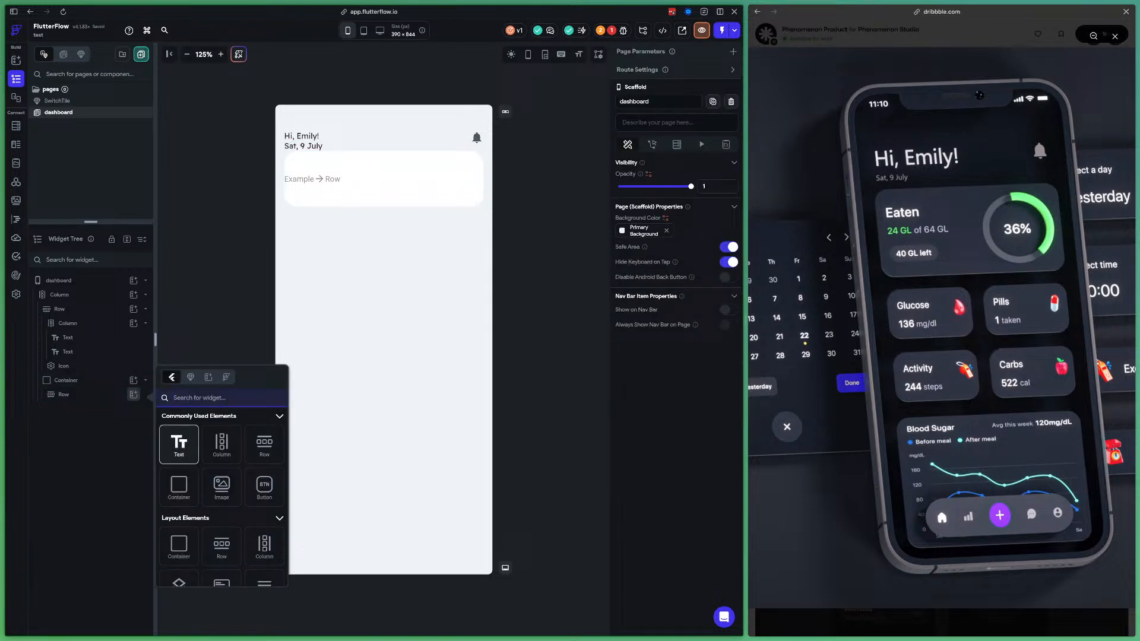
click(221, 442)
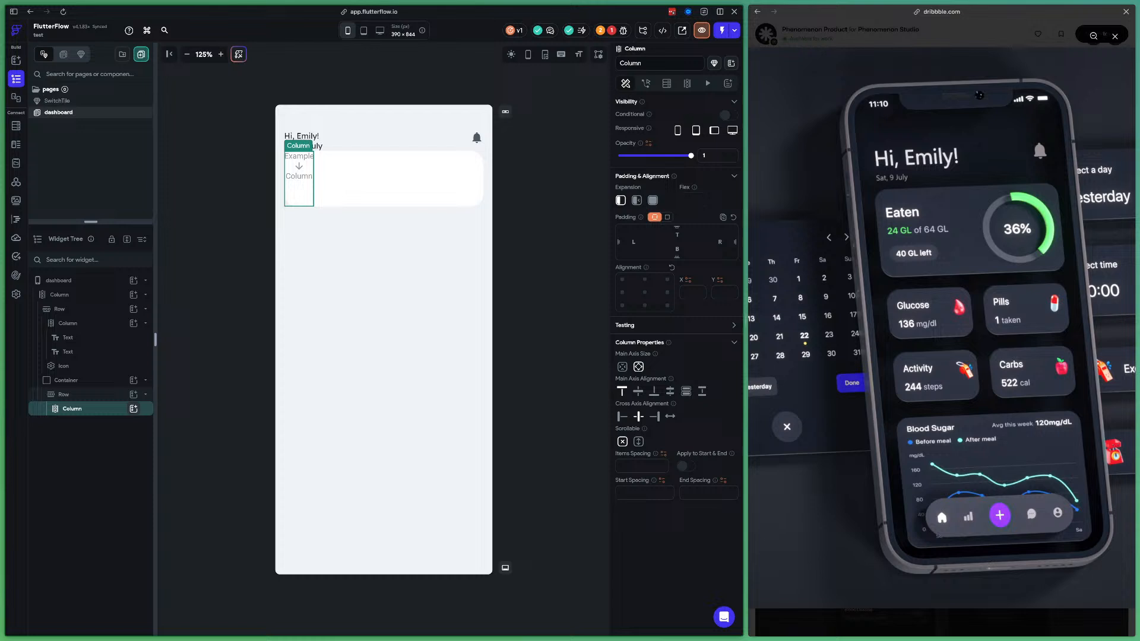
Add a Text widget to the Column inside the Container and set its text to "Eaten"
click(133, 409)
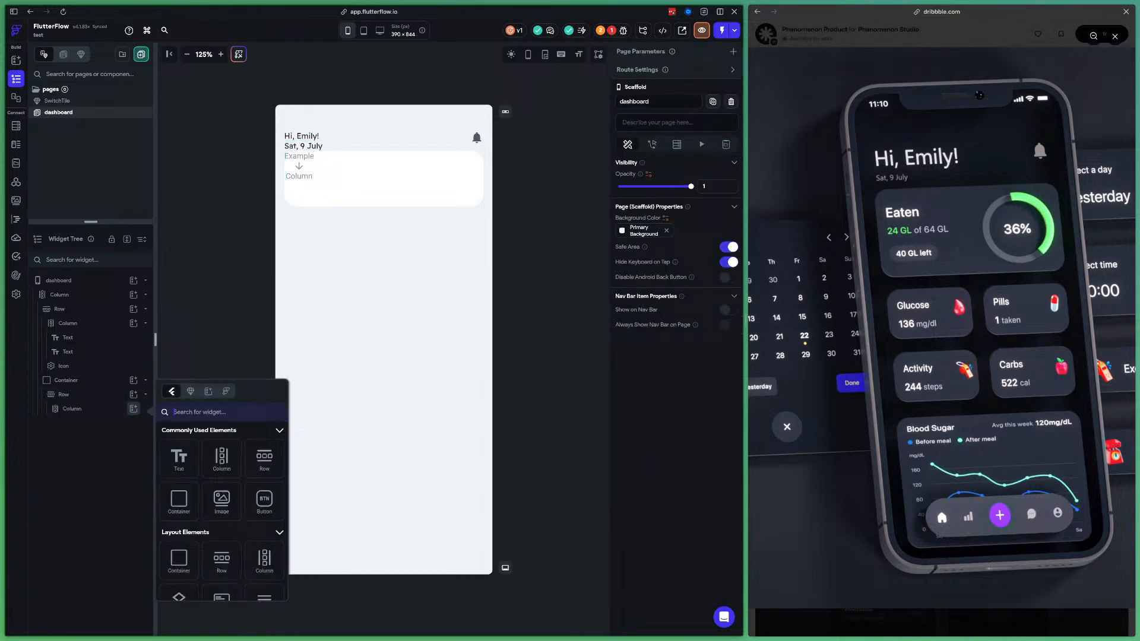
click(179, 458)
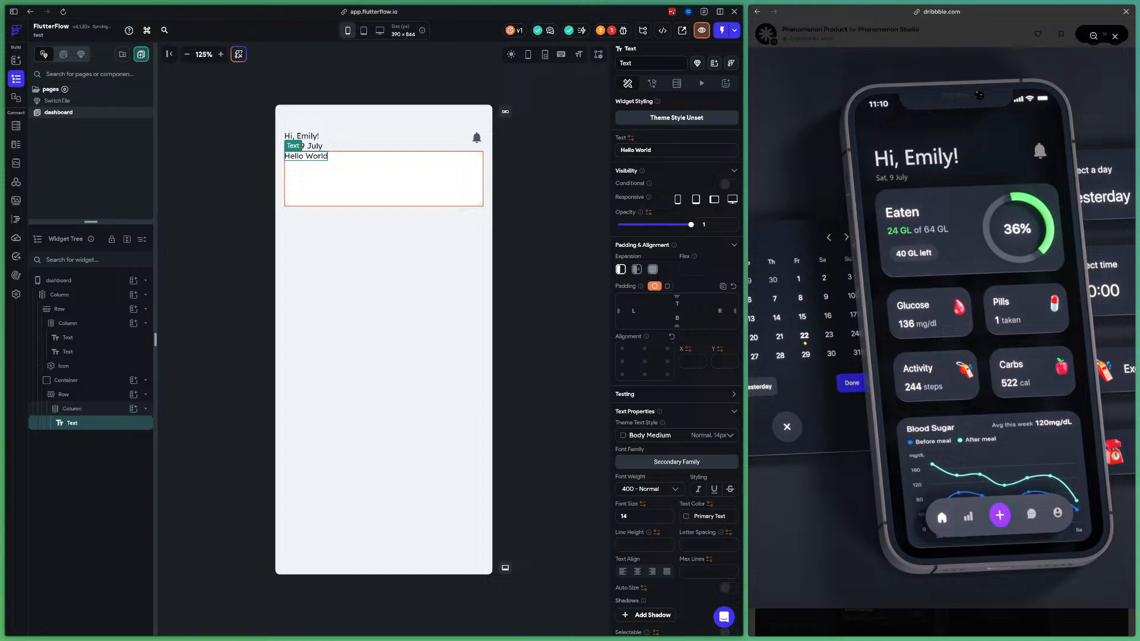
click(677, 150)
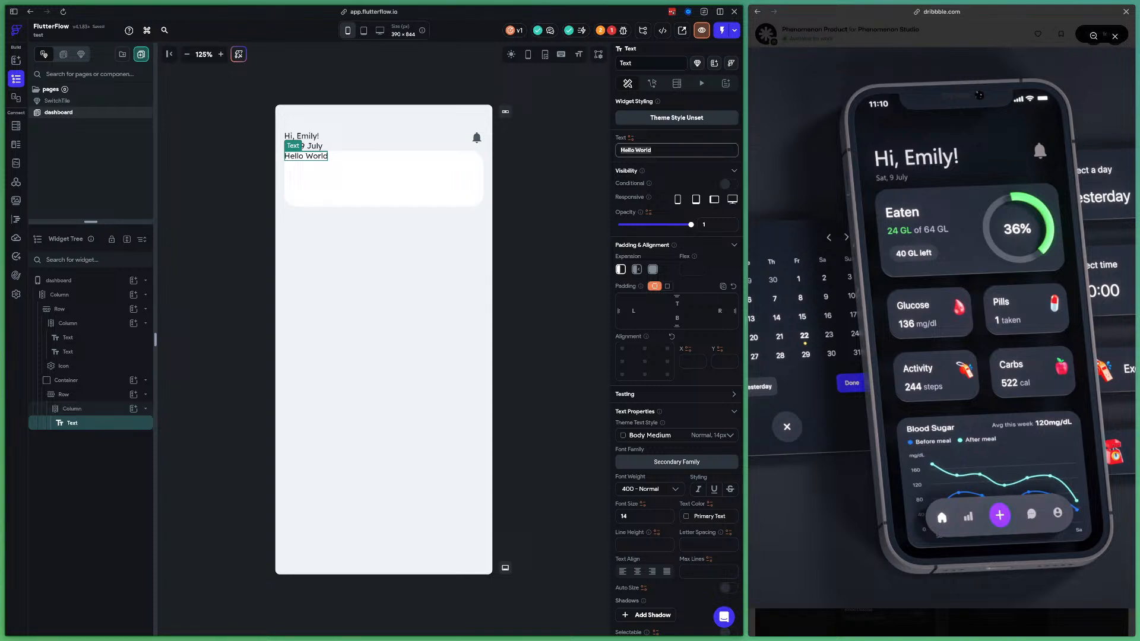
text(Eaten)
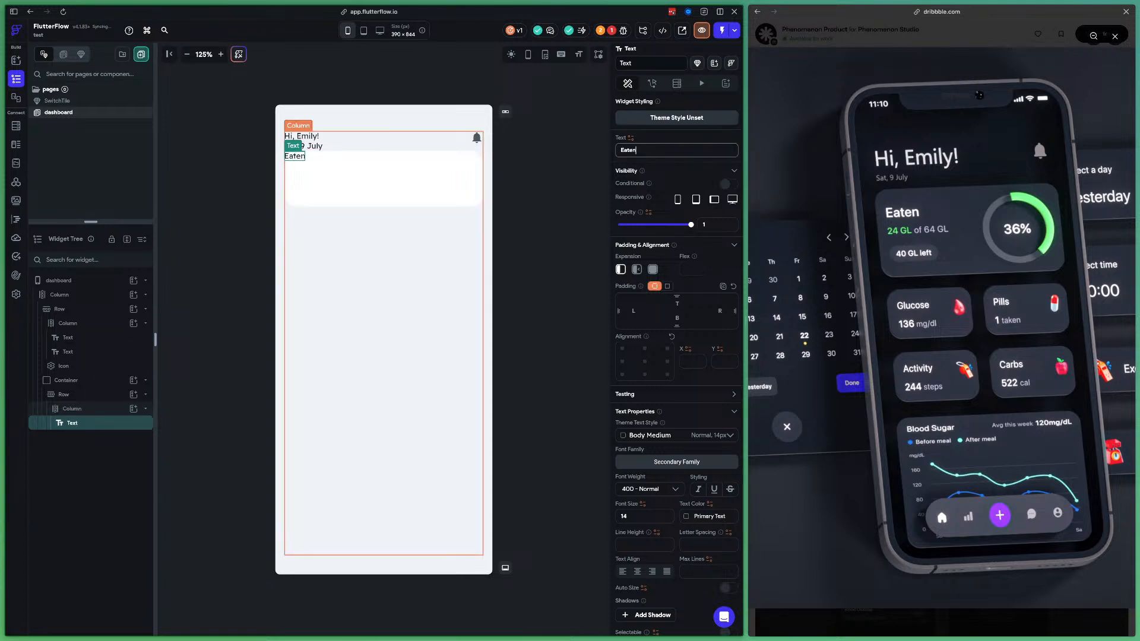
Add a RichText widget below the "Eaten" text and set its two spans to "24 GL" and " of 64 GL"
click(134, 408)
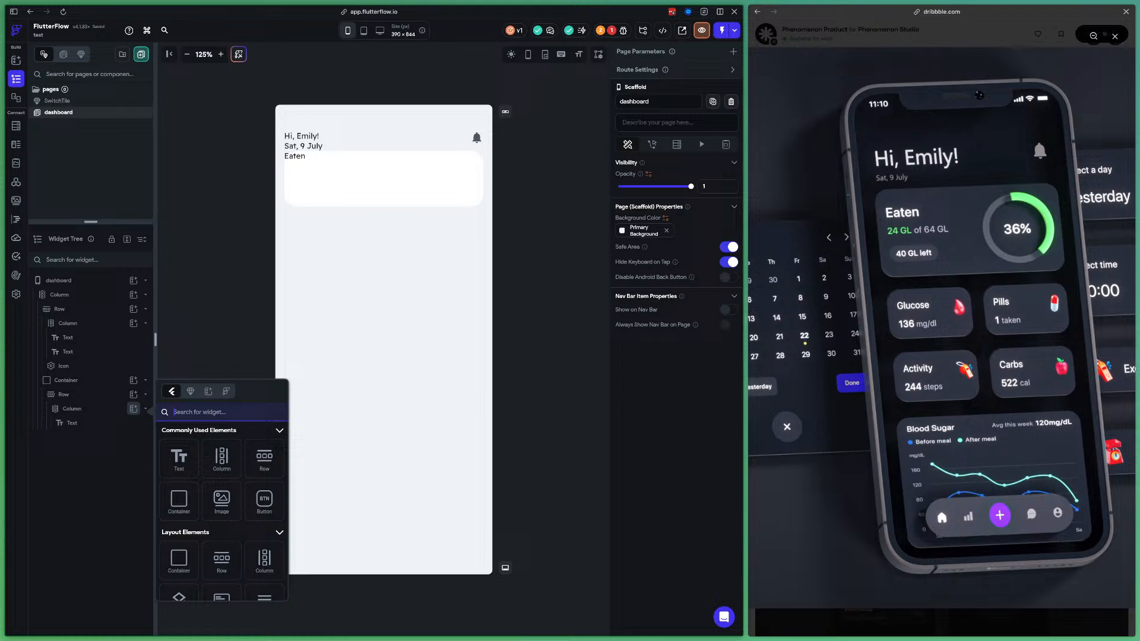
text(rich)
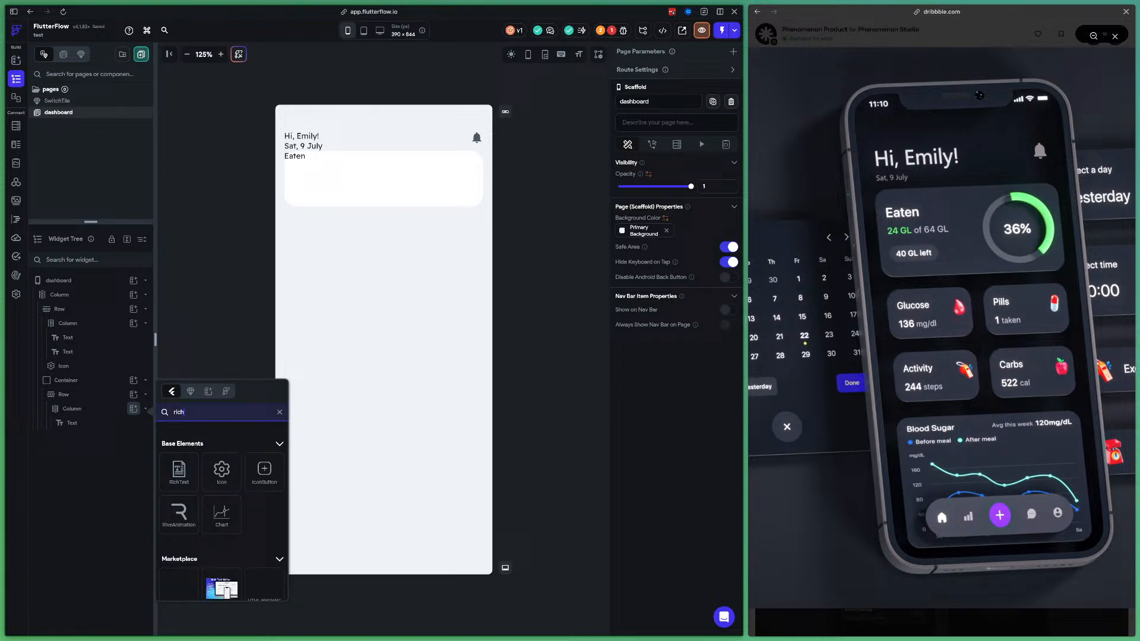
click(179, 469)
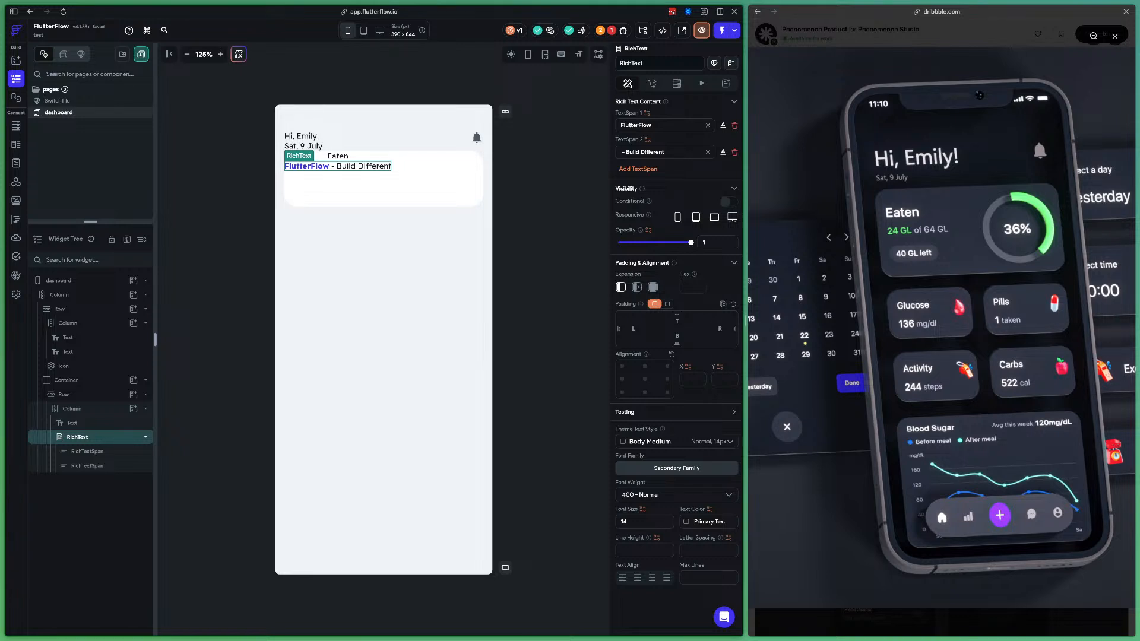
double_click(637, 126)
text(24)
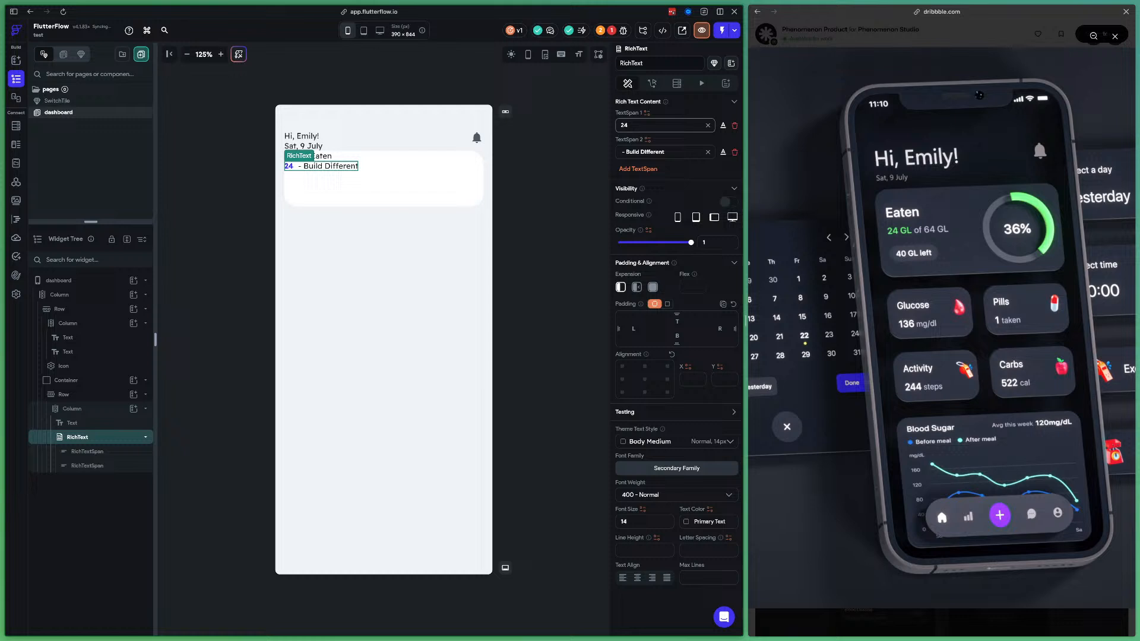
text( GL)
drag(665, 152, 619, 152)
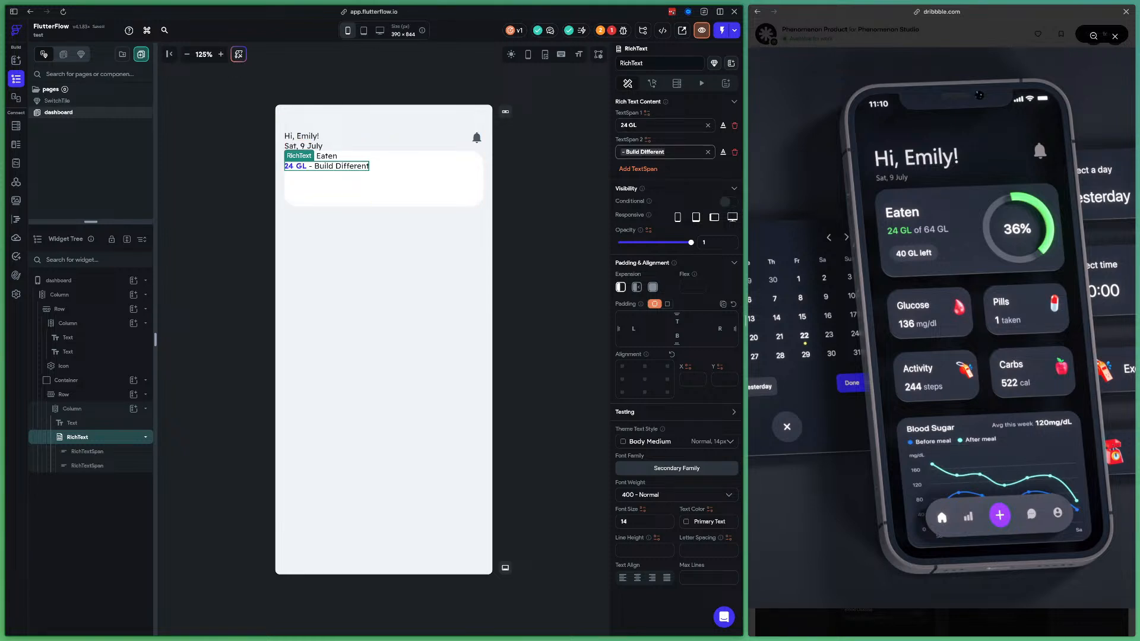
key(BackSpace)
text(of)
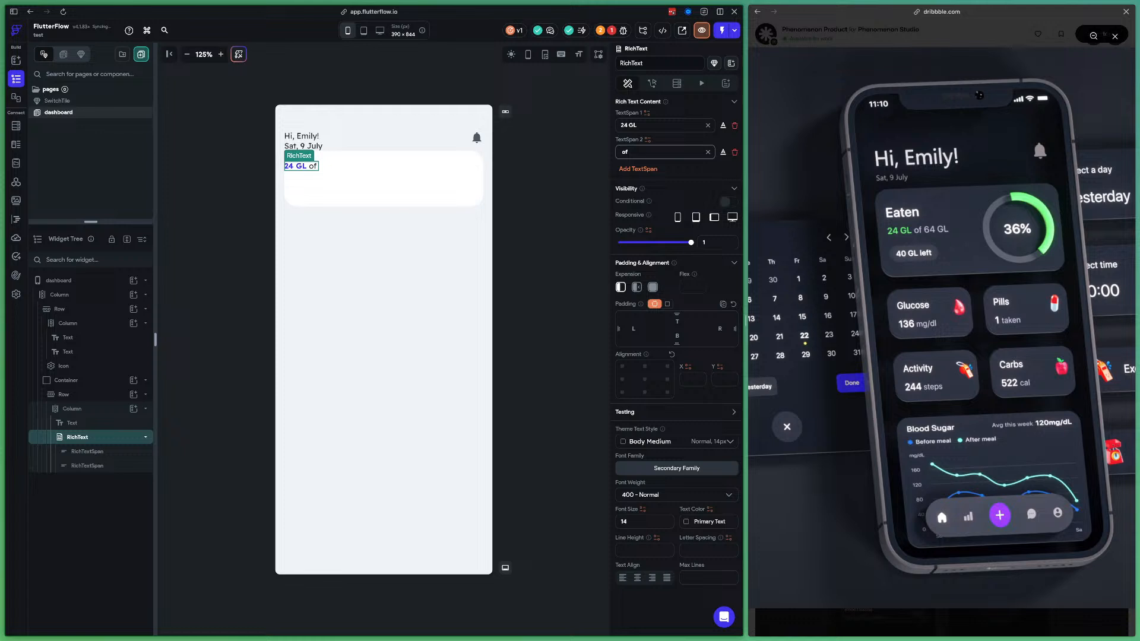
text( 64 GL)
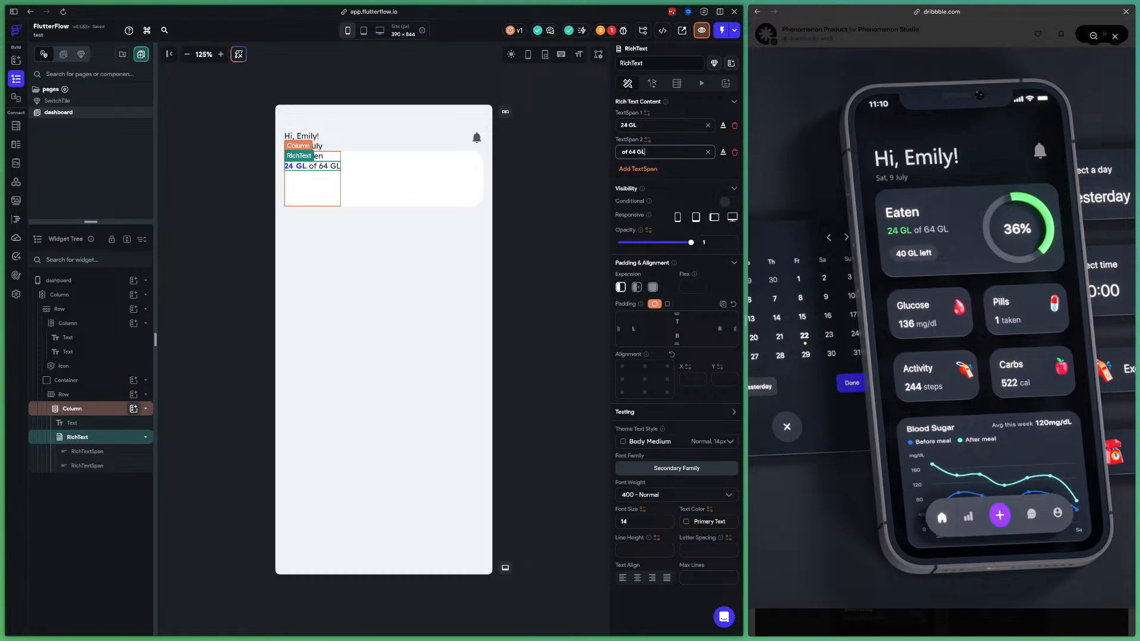
Add a Container below the RichText with height 40, a uniform border radius of 24 and the Secondary fill color
click(133, 408)
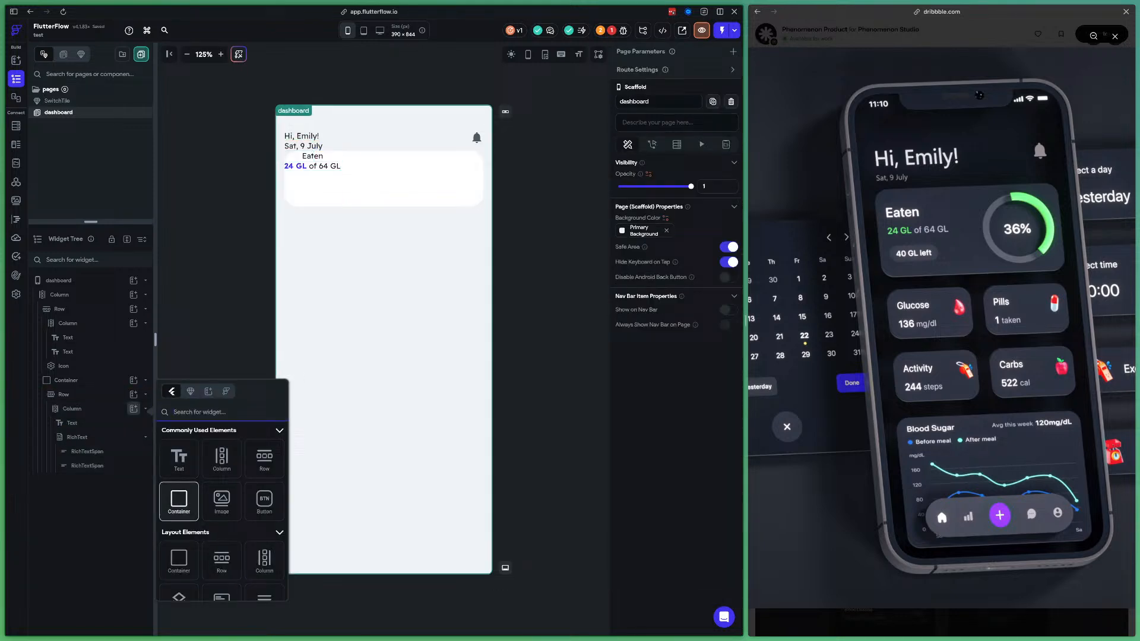
click(179, 500)
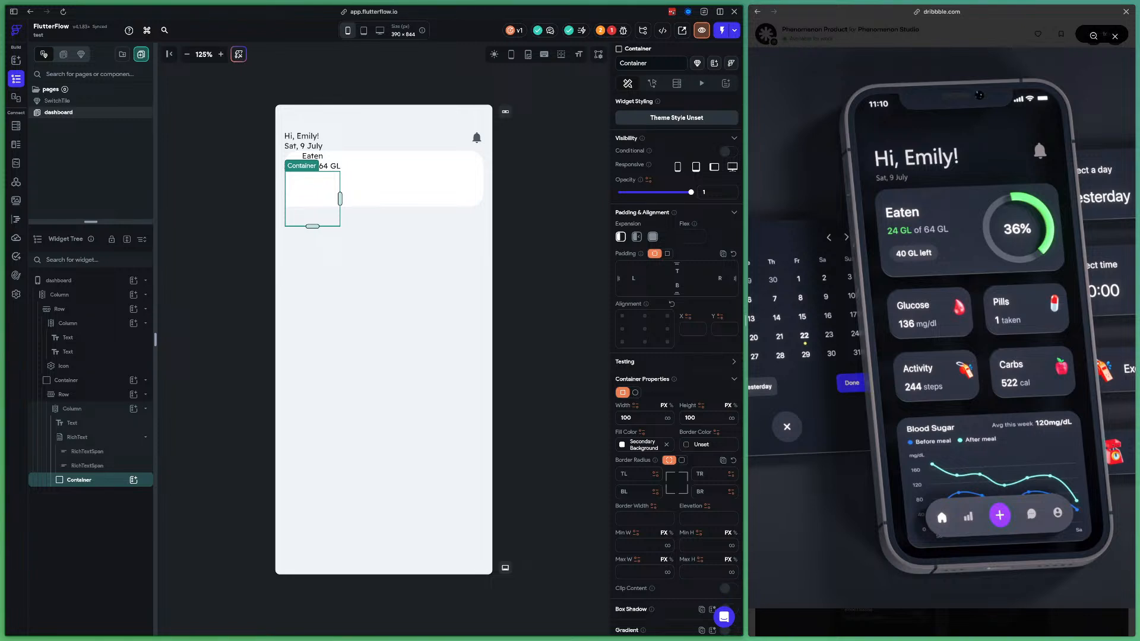
click(700, 418)
text(40)
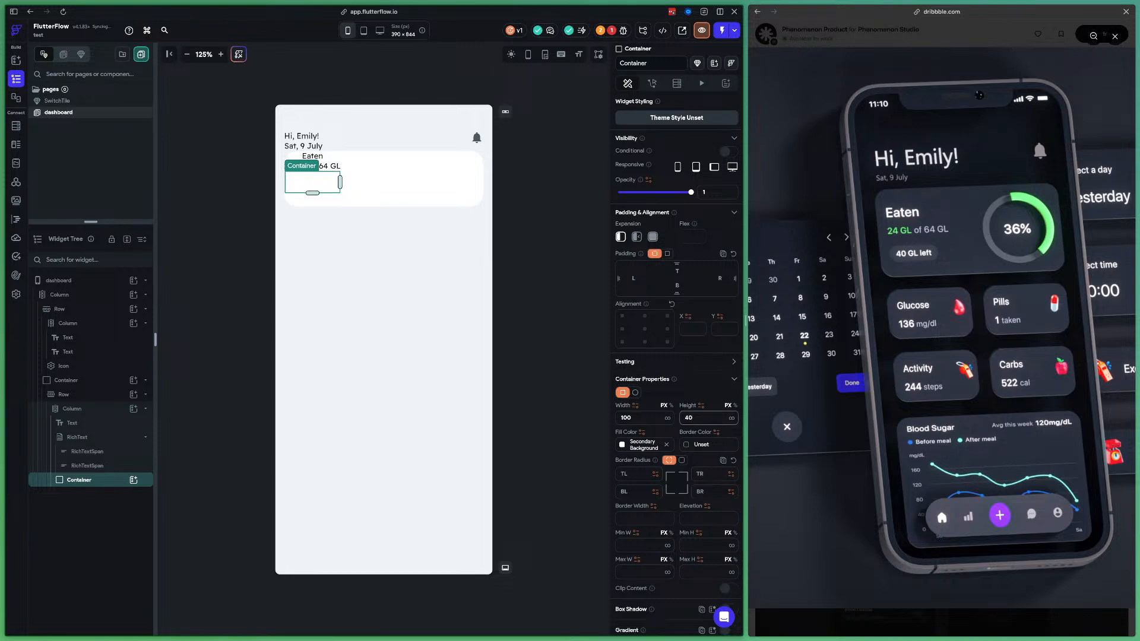
click(681, 460)
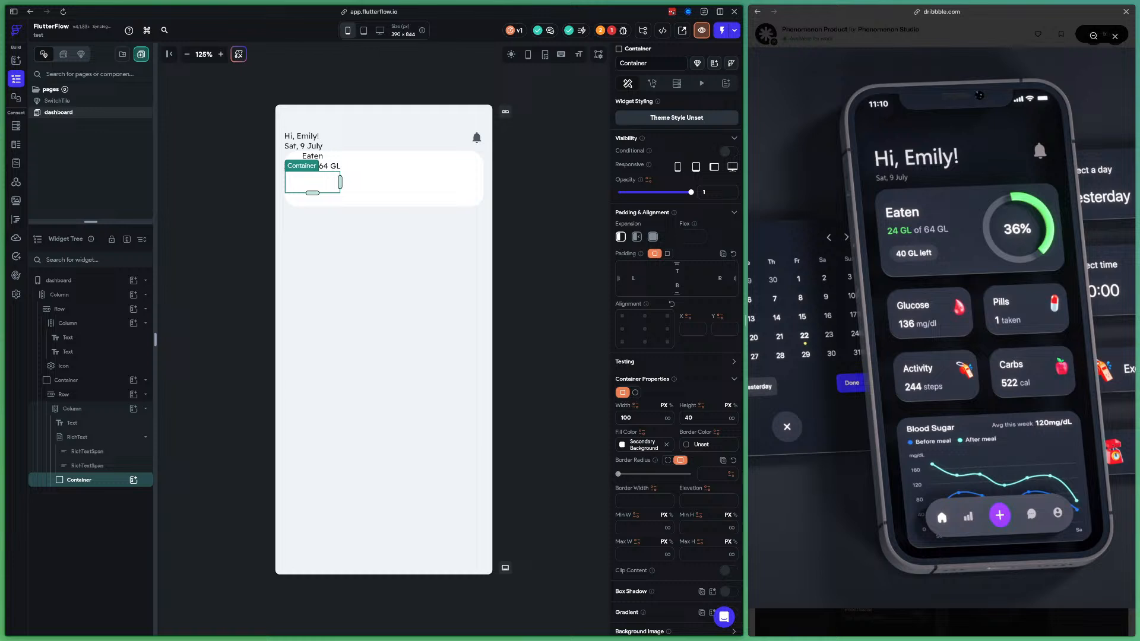
drag(618, 474, 691, 473)
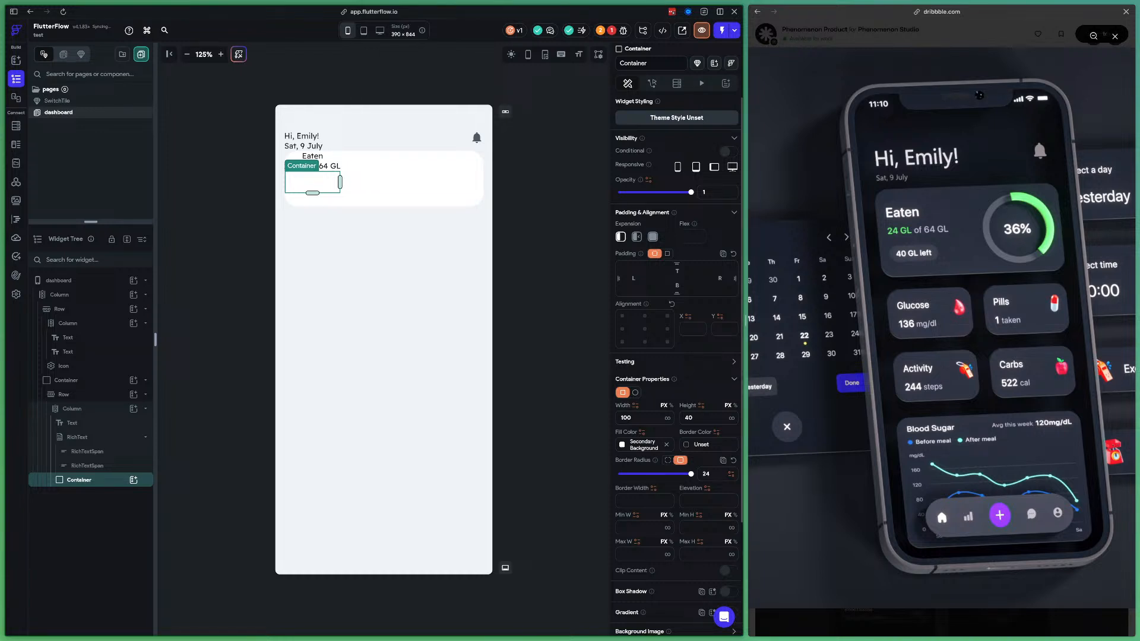
click(622, 444)
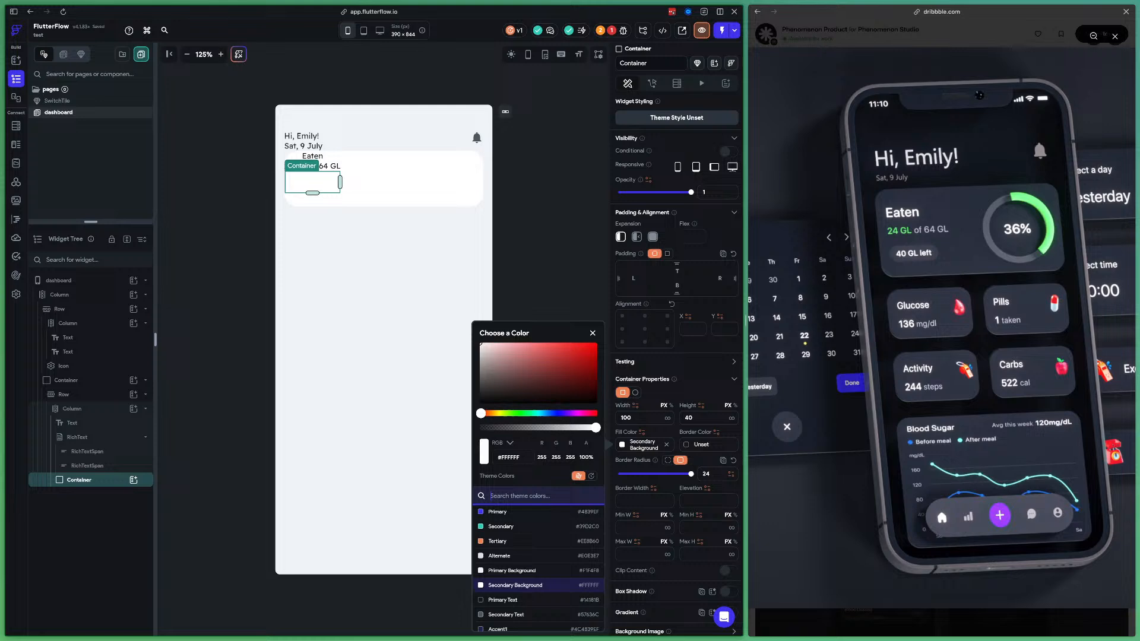
click(500, 527)
key(Escape)
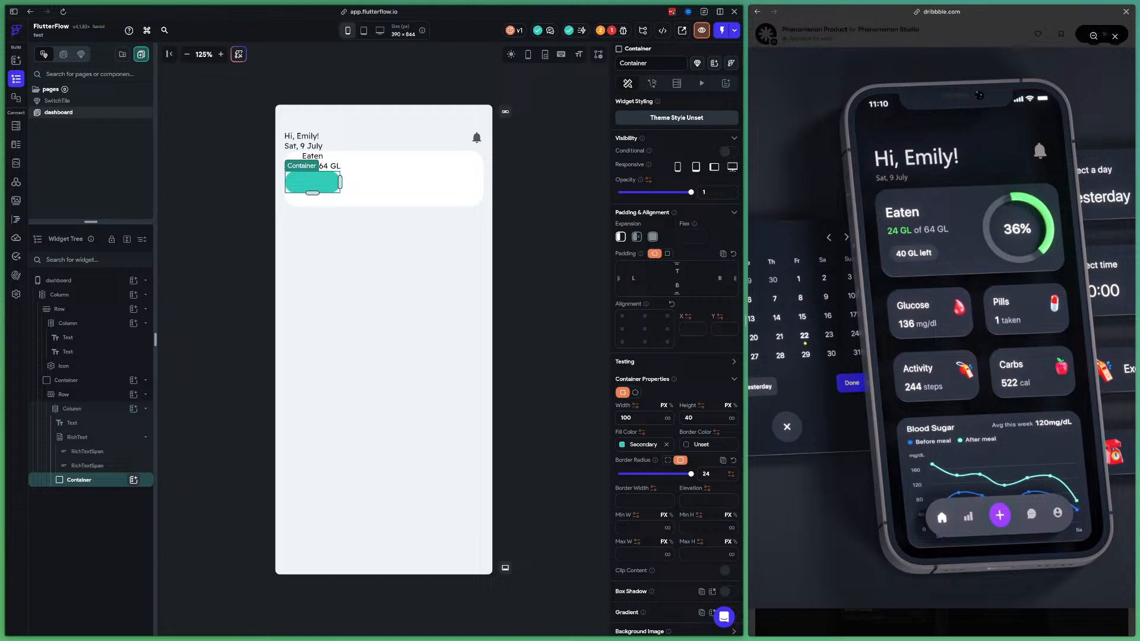
Add a Text widget inside the small Container, set it to "40 GL left" and align it to the center
click(133, 480)
click(180, 483)
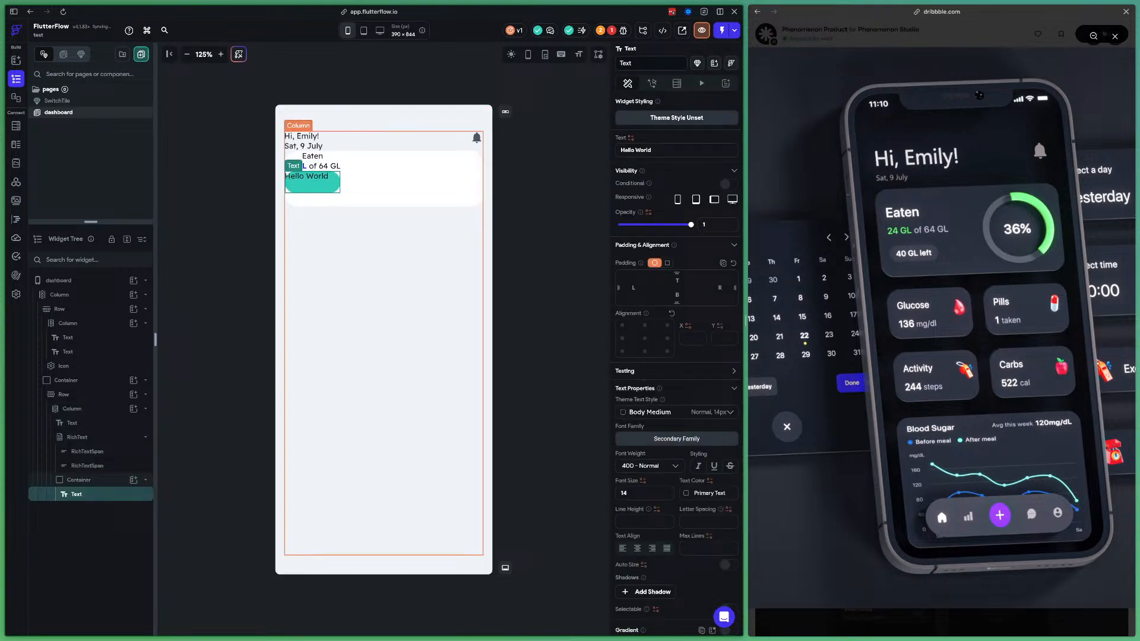
click(659, 150)
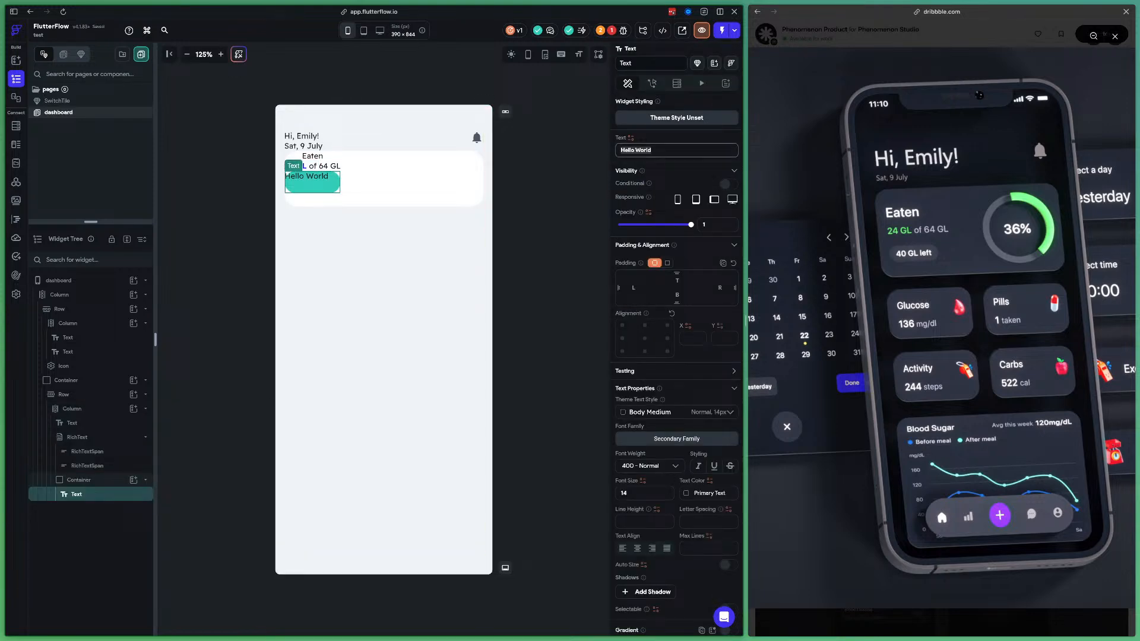
text(40 GL left)
key(Return)
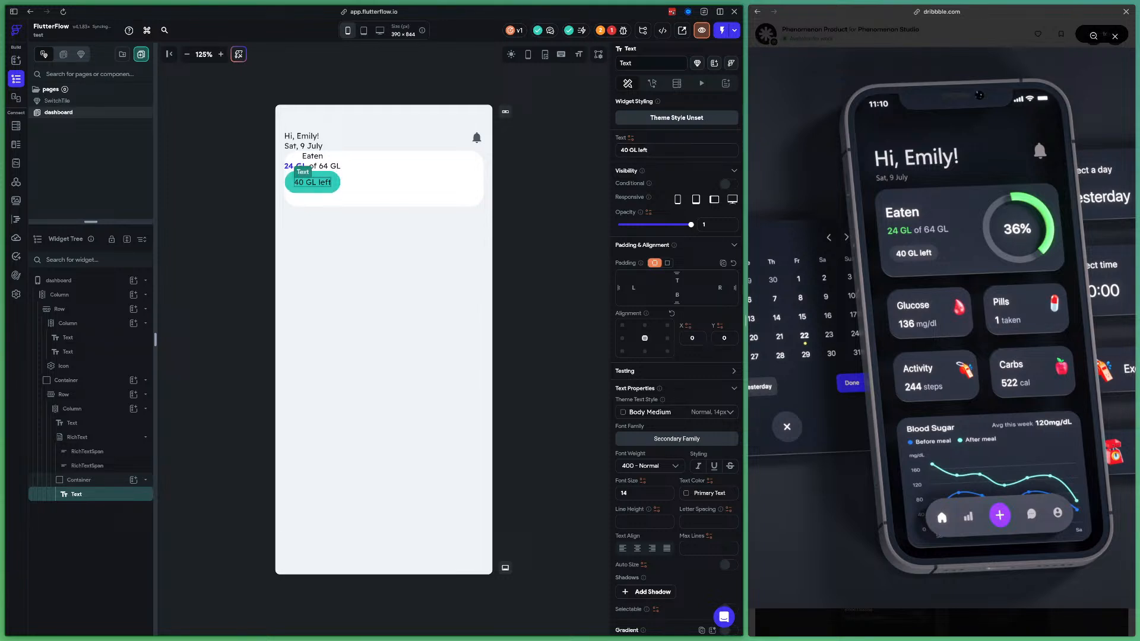
Set the text color of "40 GL left" to the Info theme color
click(700, 493)
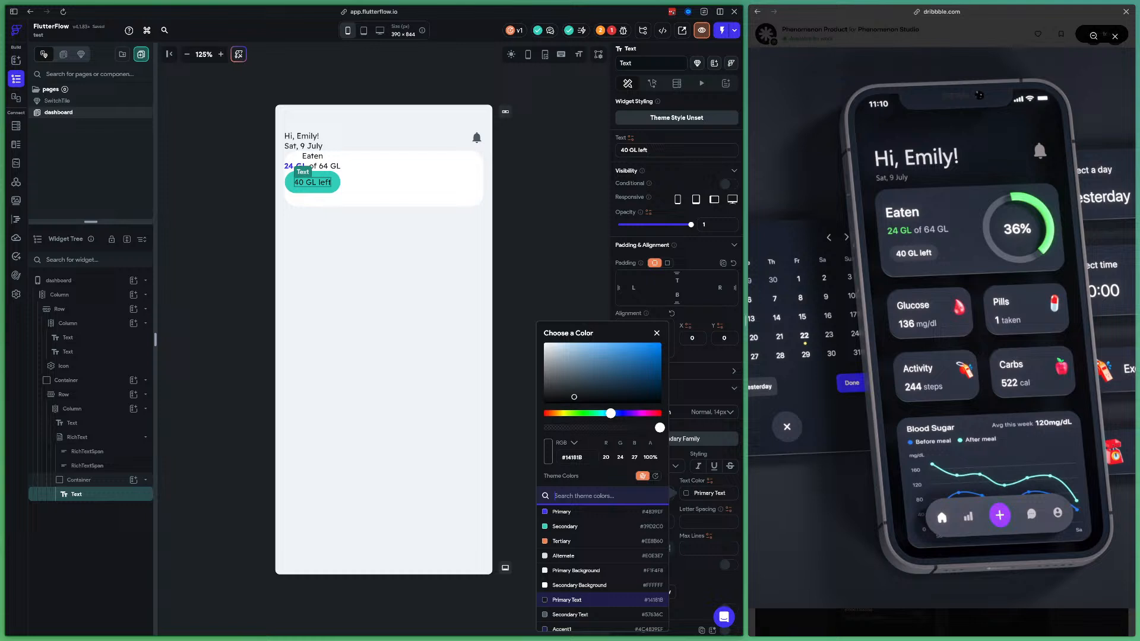
scroll(601, 569, down, 2)
scroll(602, 568, down, 3)
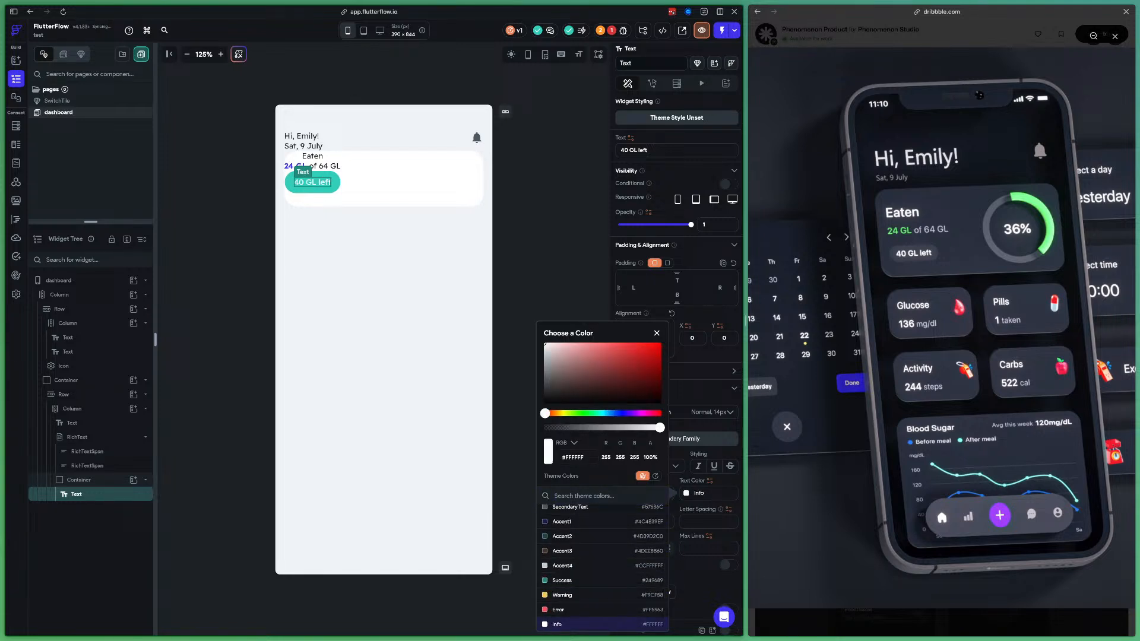
click(588, 625)
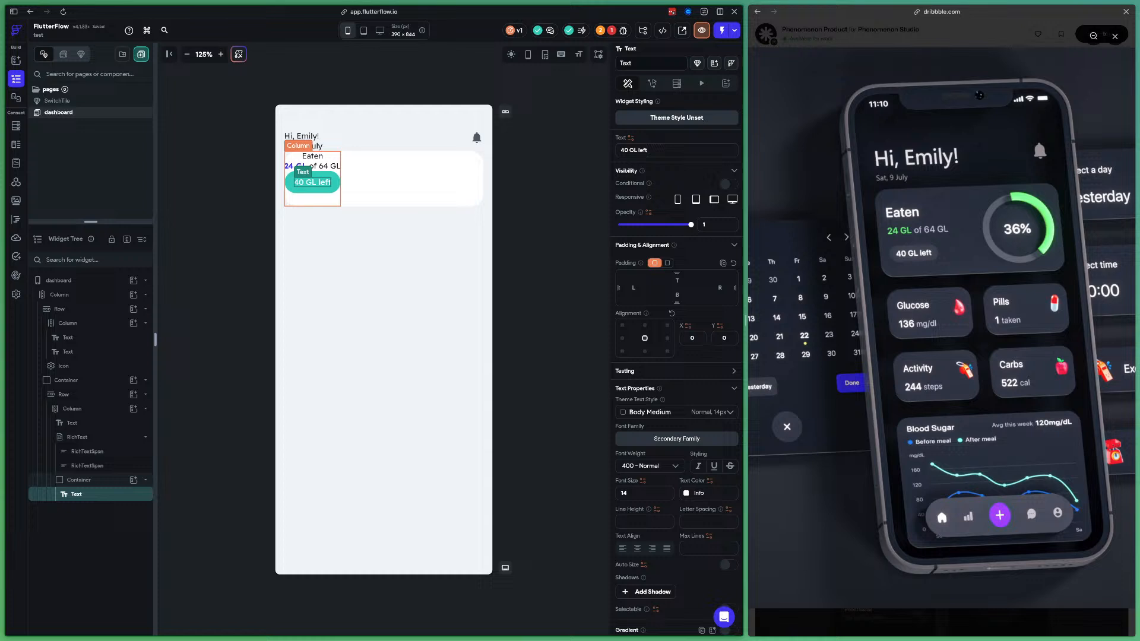
Distribute the card Column's children evenly along the main axis and give its parent Row uniform padding of 10
click(313, 200)
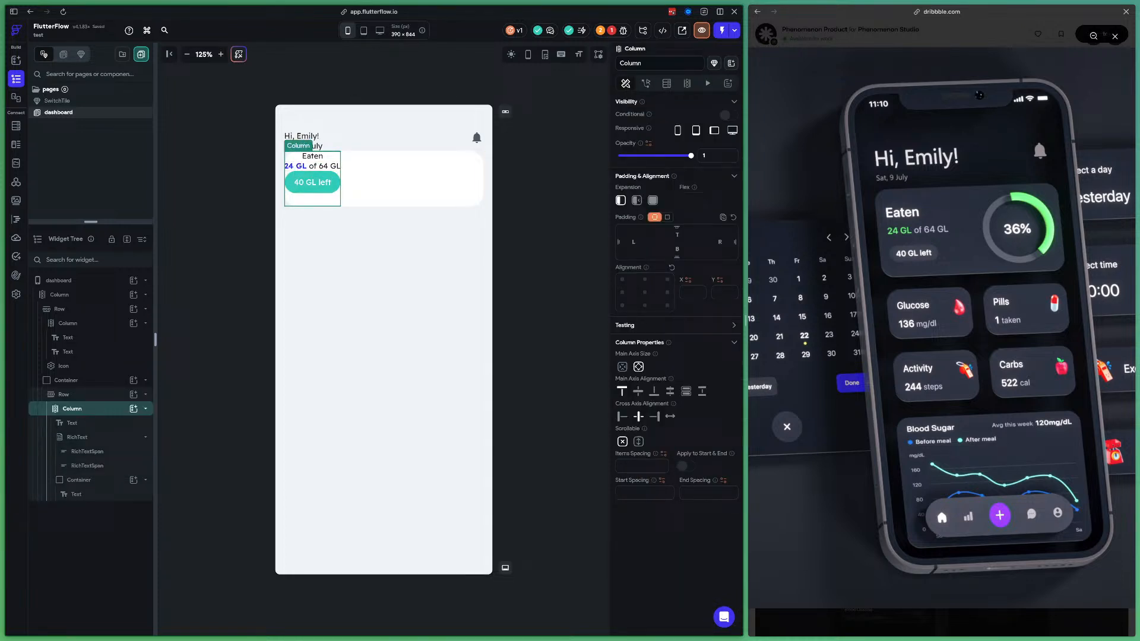
click(669, 391)
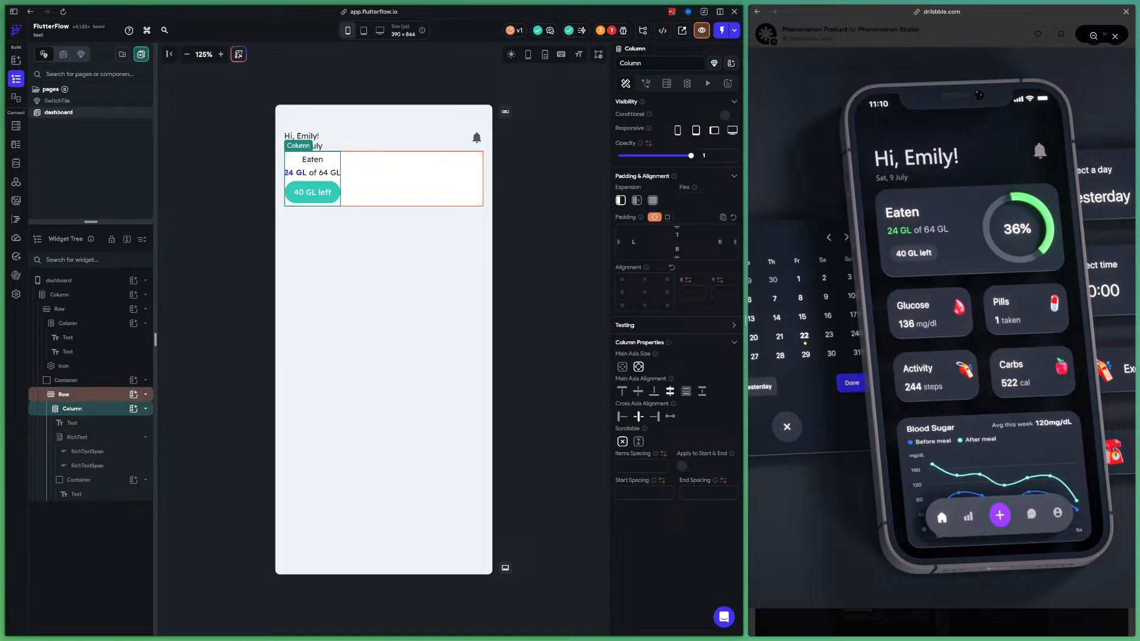
click(64, 395)
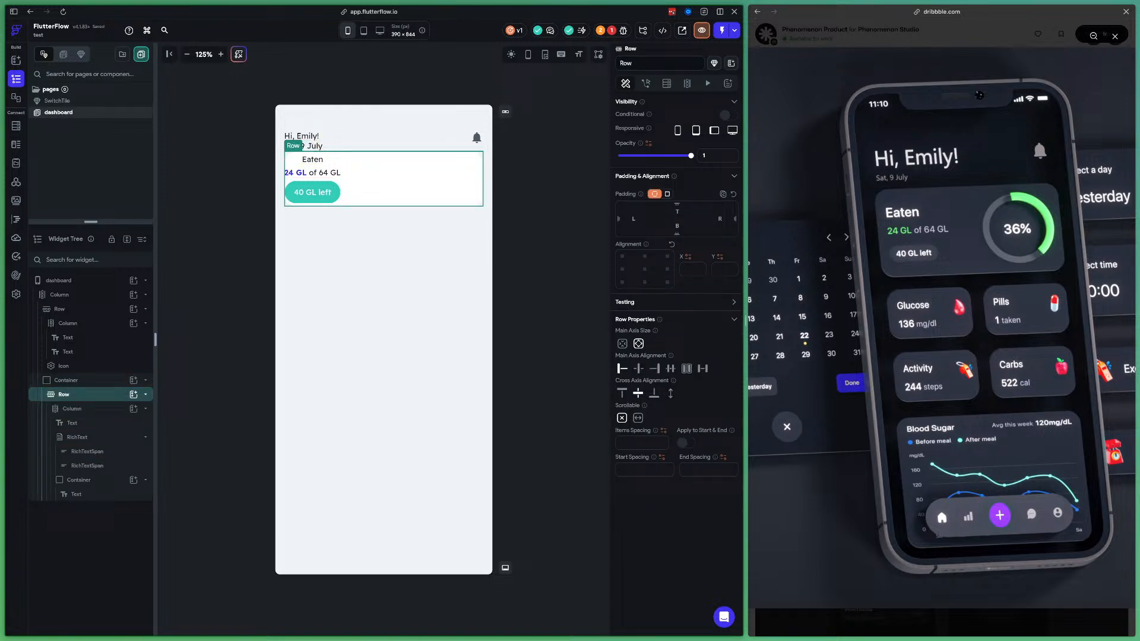
click(666, 193)
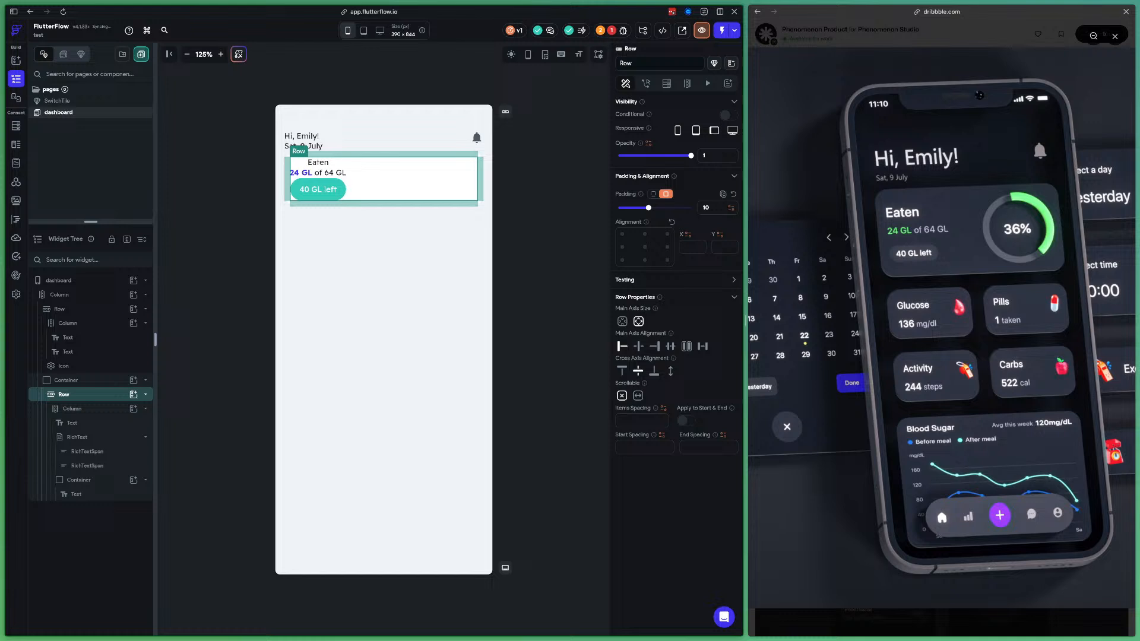
click(546, 237)
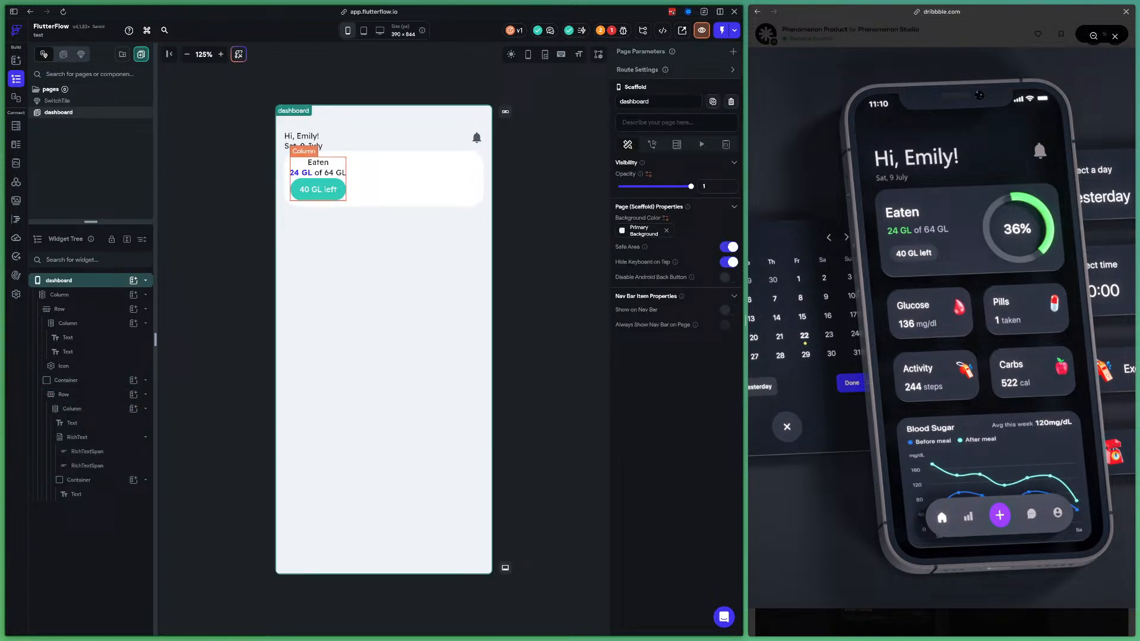
Align the card Column's children to the cross-axis start
click(338, 163)
click(622, 417)
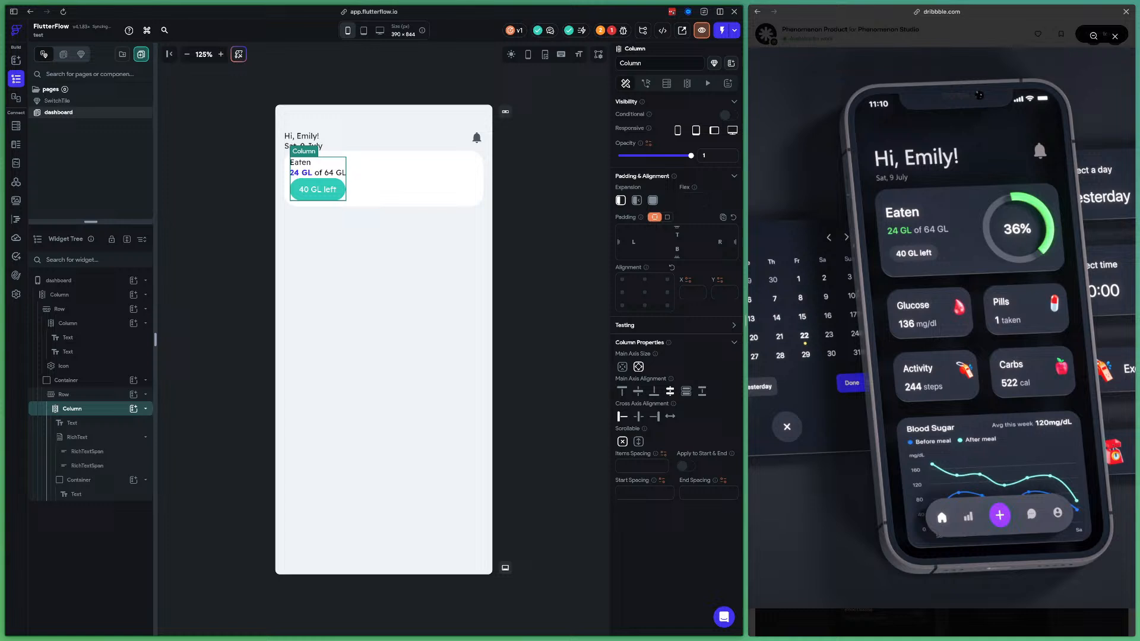
click(546, 368)
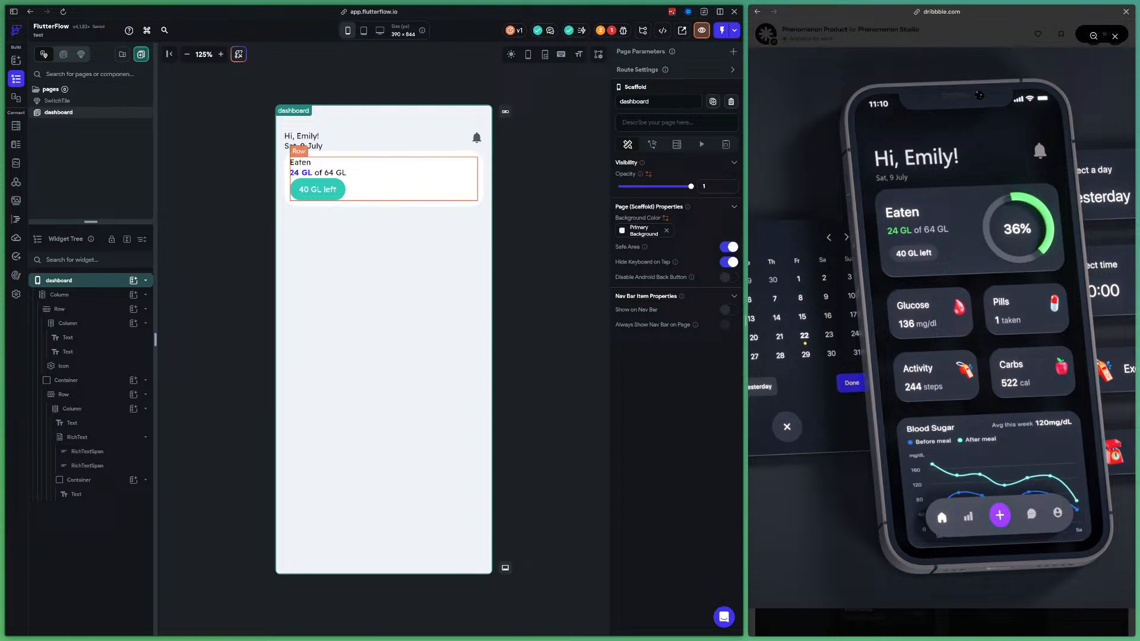
Find the ProgressBar widget and add it to the card's Row after the Column
click(398, 180)
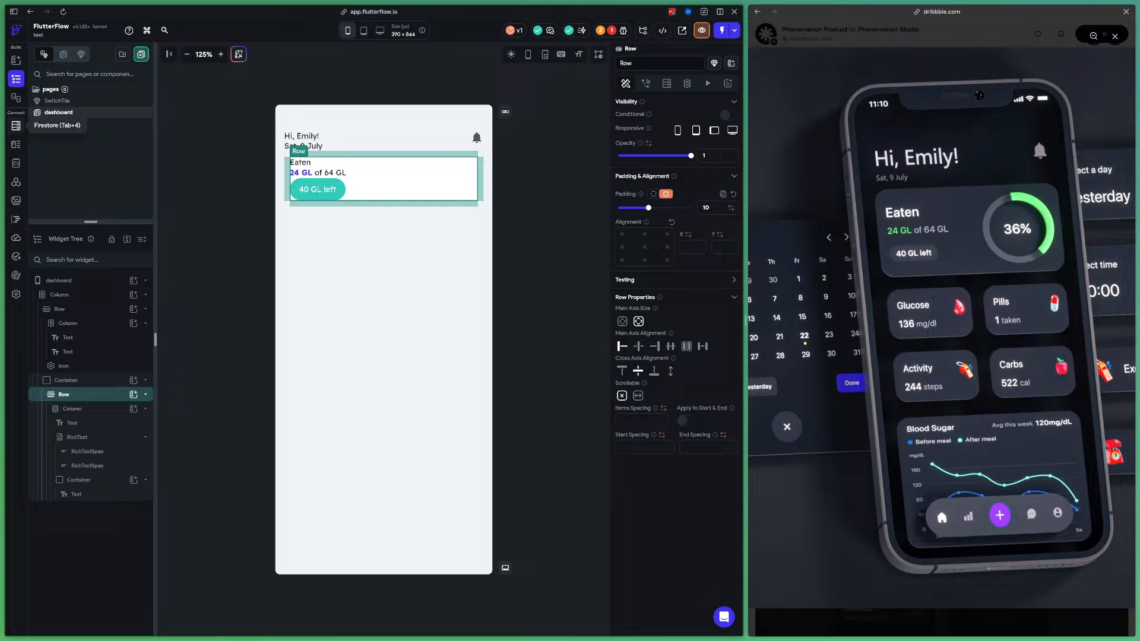
click(16, 60)
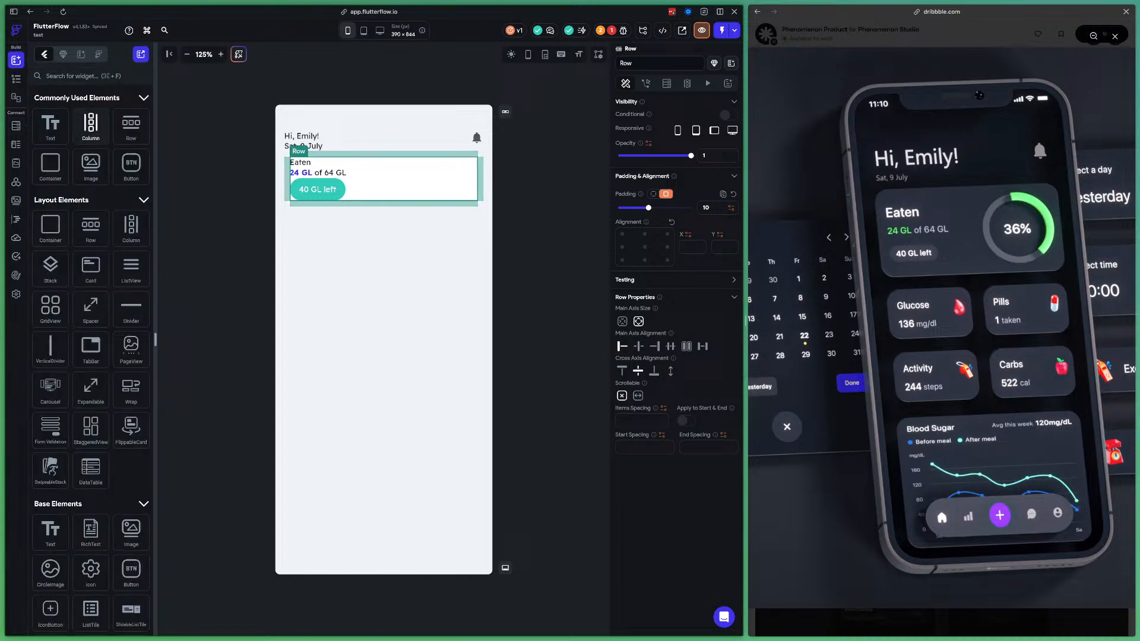
click(89, 76)
text(progr)
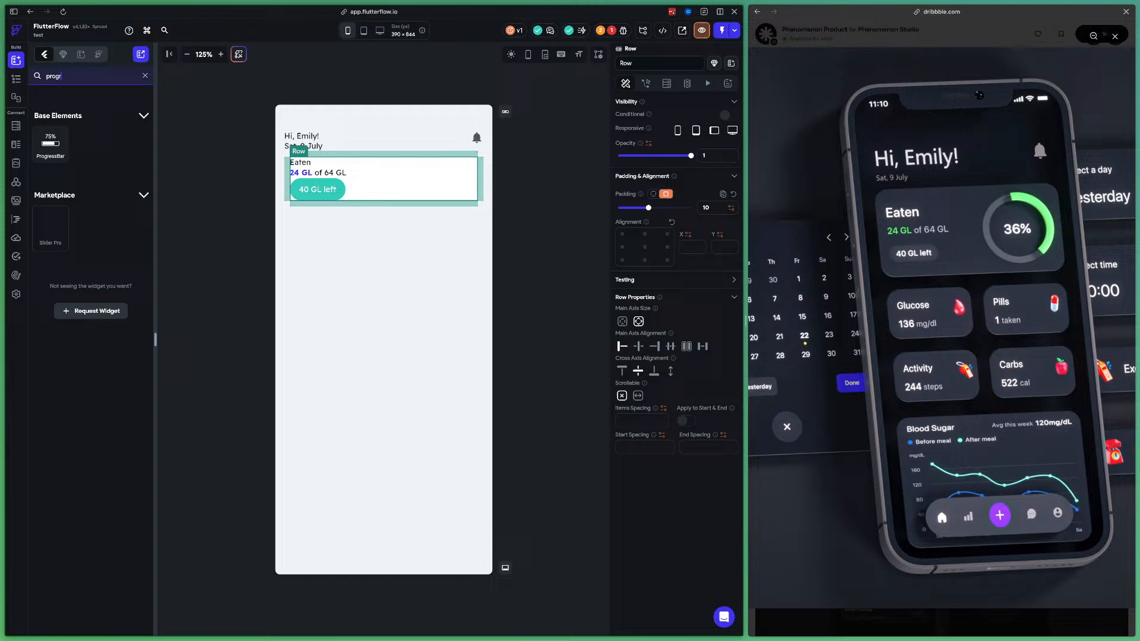
drag(50, 143, 440, 190)
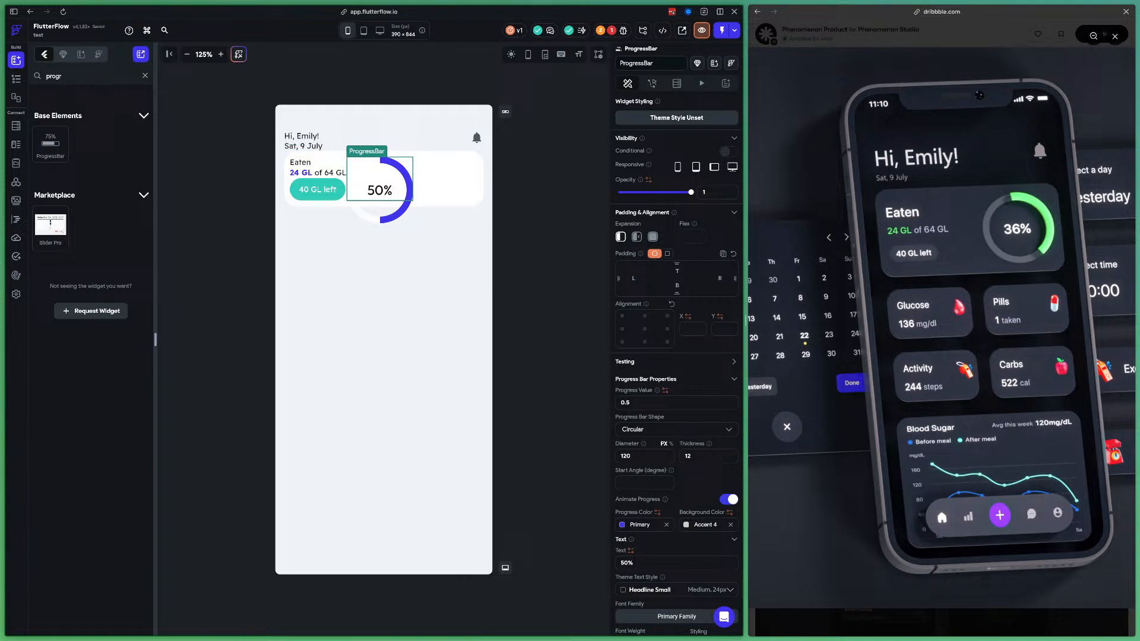
Set the circular ProgressBar's diameter to 80 and the card Row's main axis alignment to Space Between
click(639, 456)
text(60)
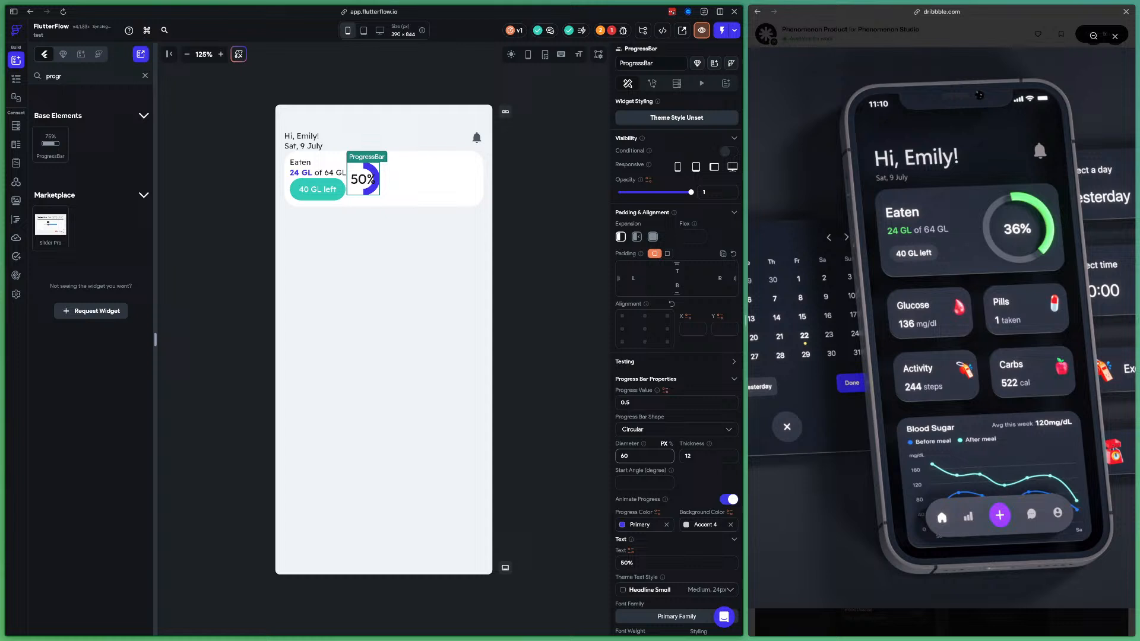
key(BackSpace)
key(BackSpace)
text(80)
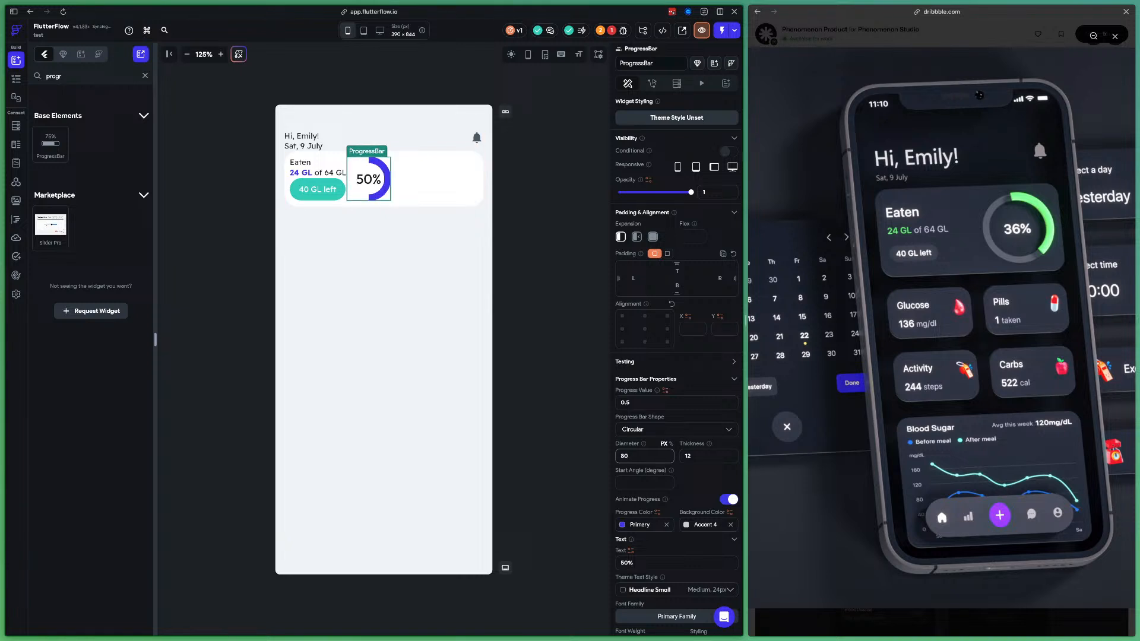
click(424, 180)
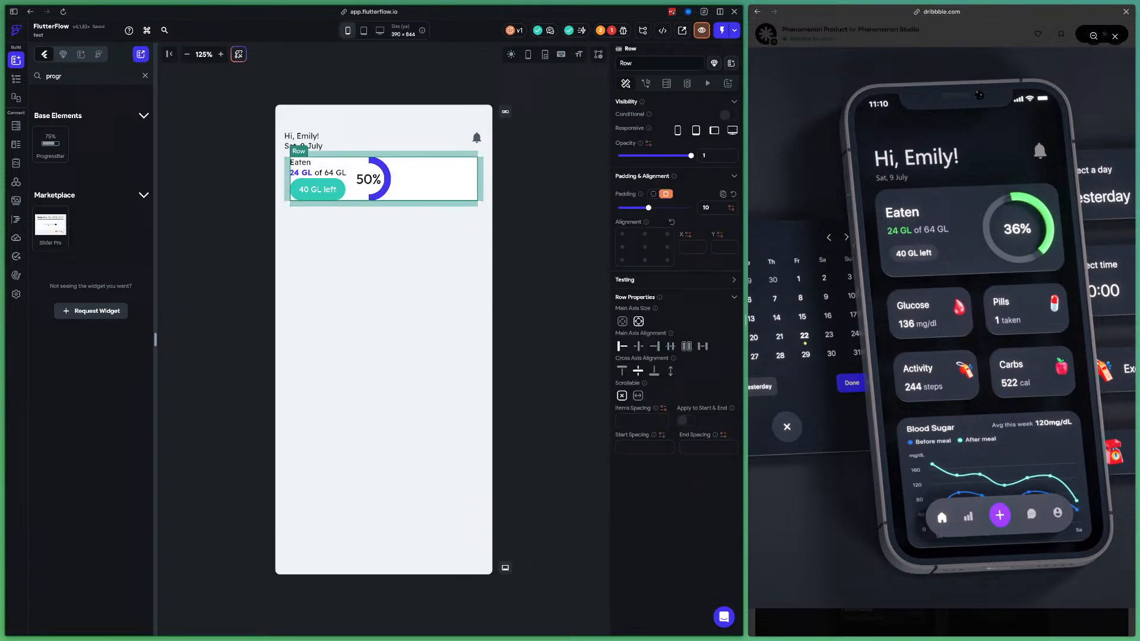
click(703, 346)
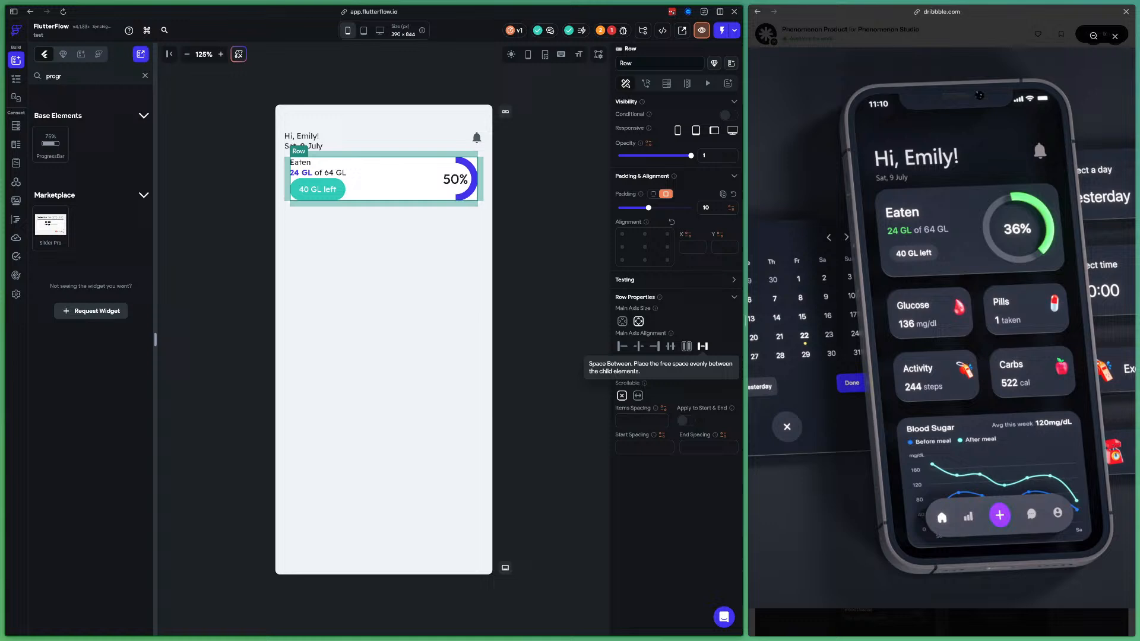
Set the card's circular ProgressBar to a progress value of 0.36 and its text to 36%
click(549, 302)
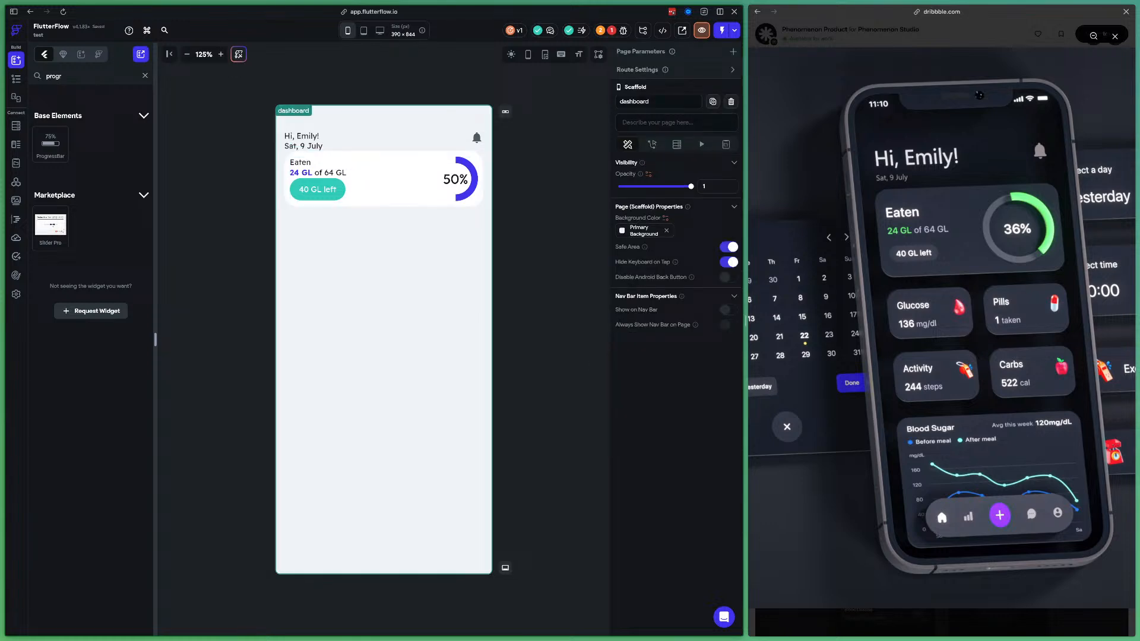
click(456, 180)
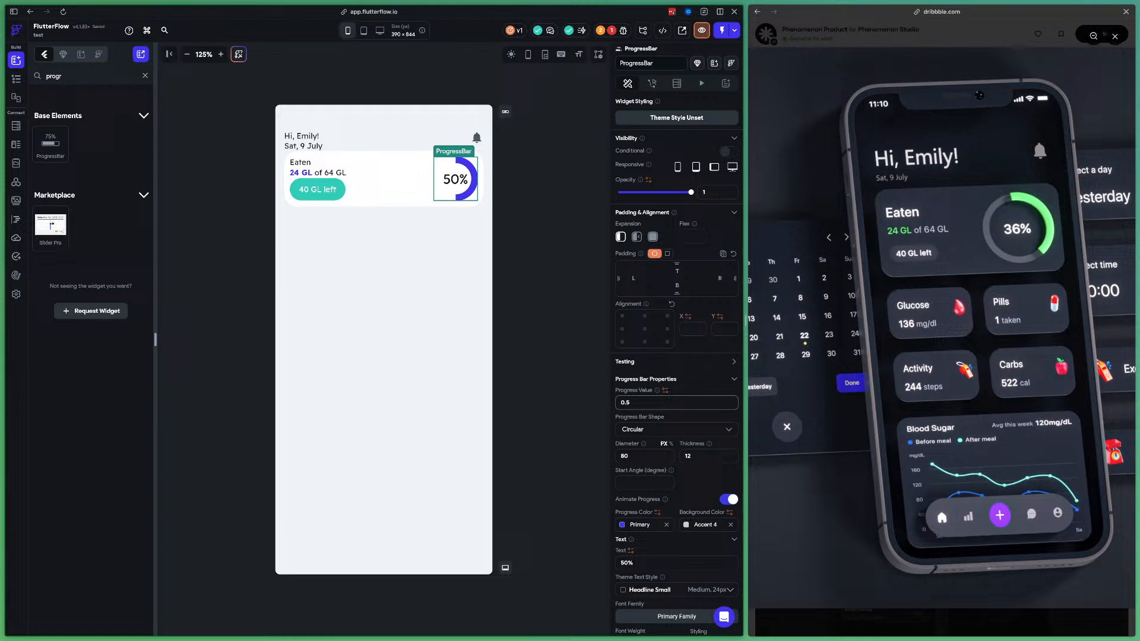
key(BackSpace)
text(36)
click(625, 563)
key(BackSpace)
key(BackSpace)
text(36)
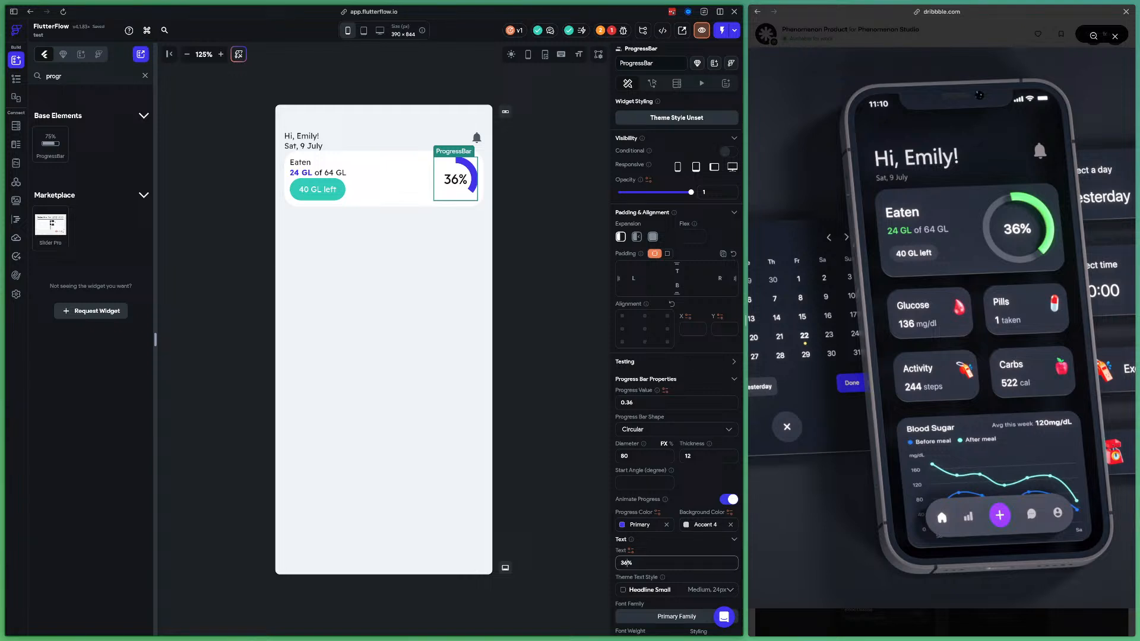
Set the ProgressBar's progress color to Secondary and its background color to Secondary Text
scroll(677, 366, down, 1)
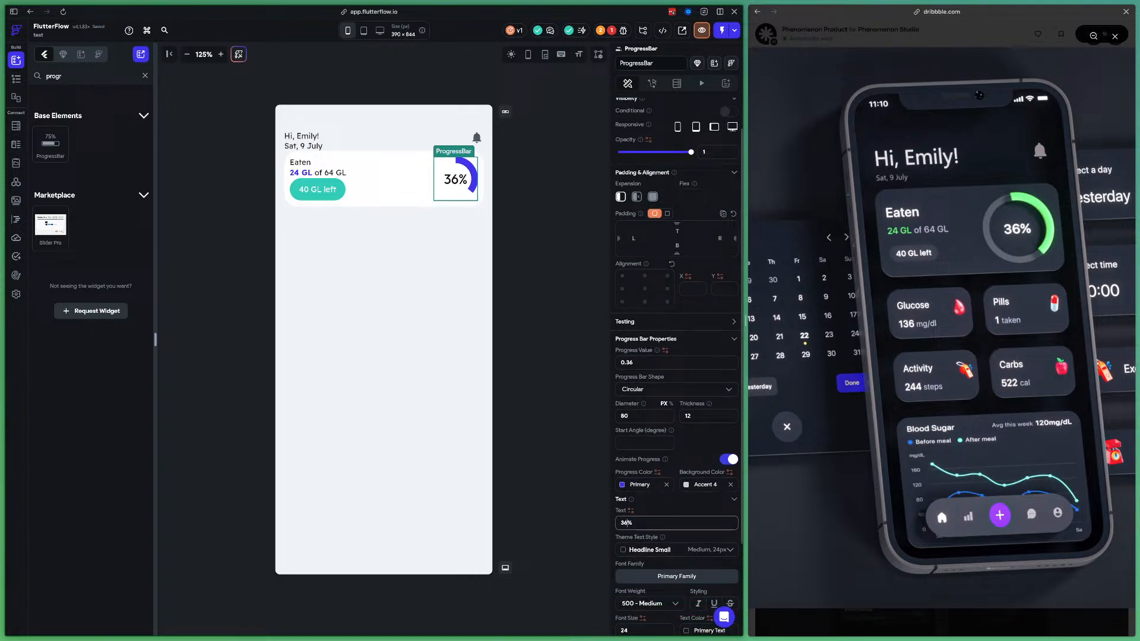
click(622, 484)
click(500, 526)
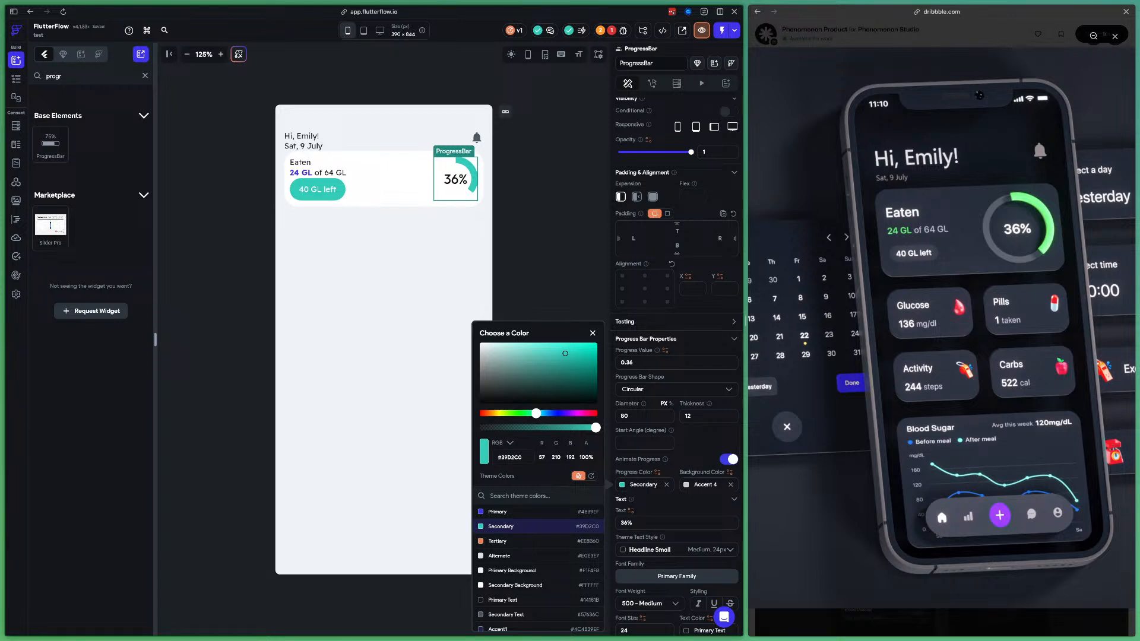
key(Escape)
click(686, 485)
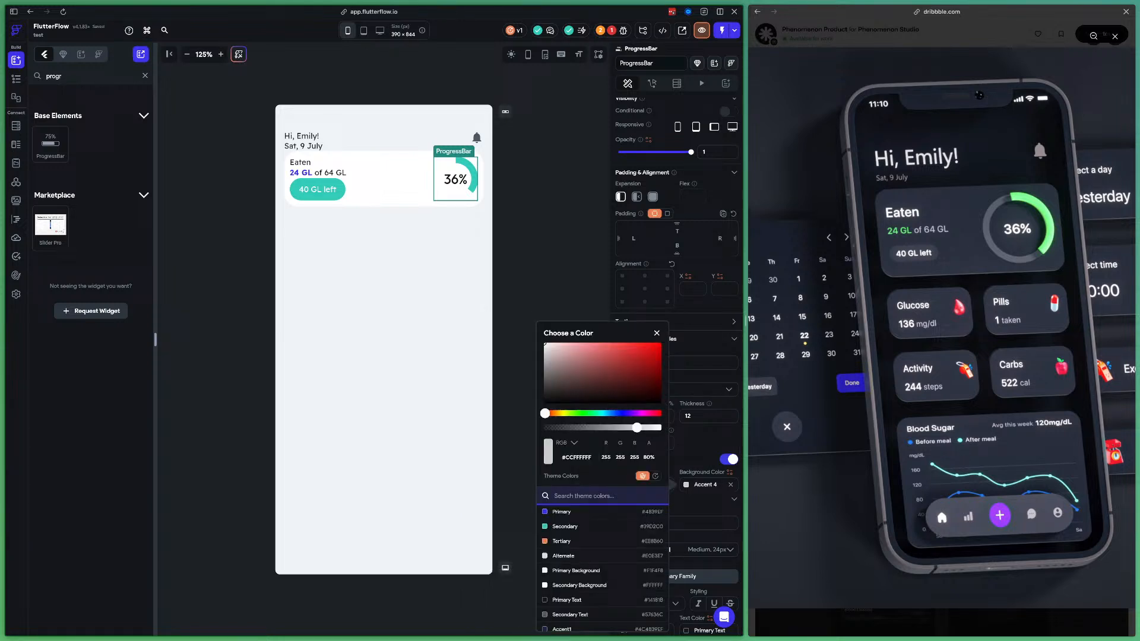
click(567, 614)
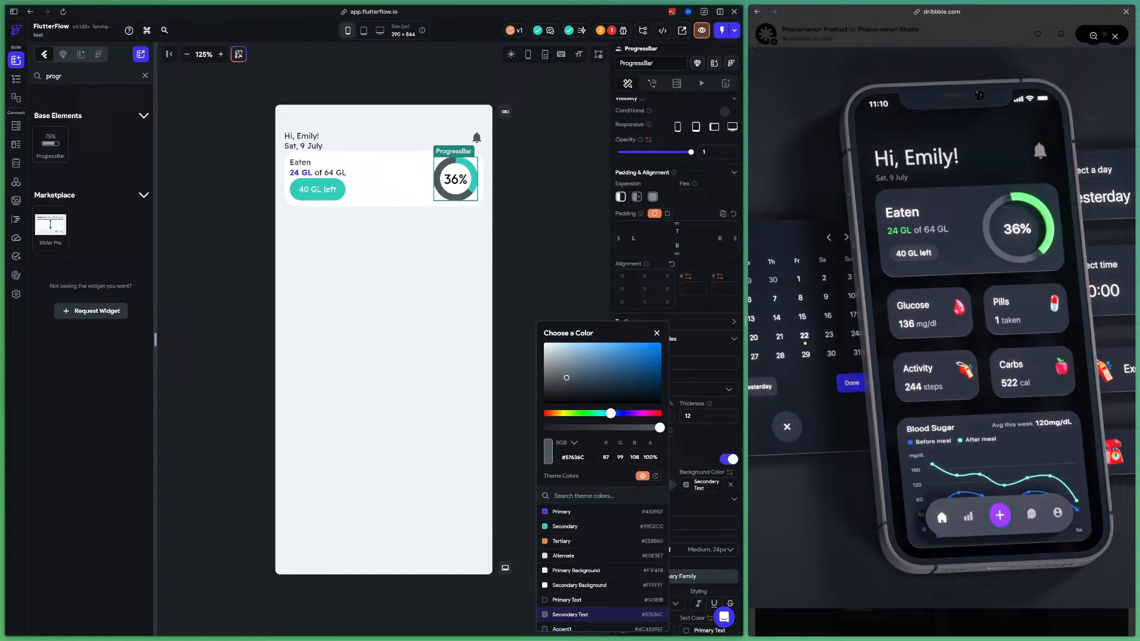
key(Escape)
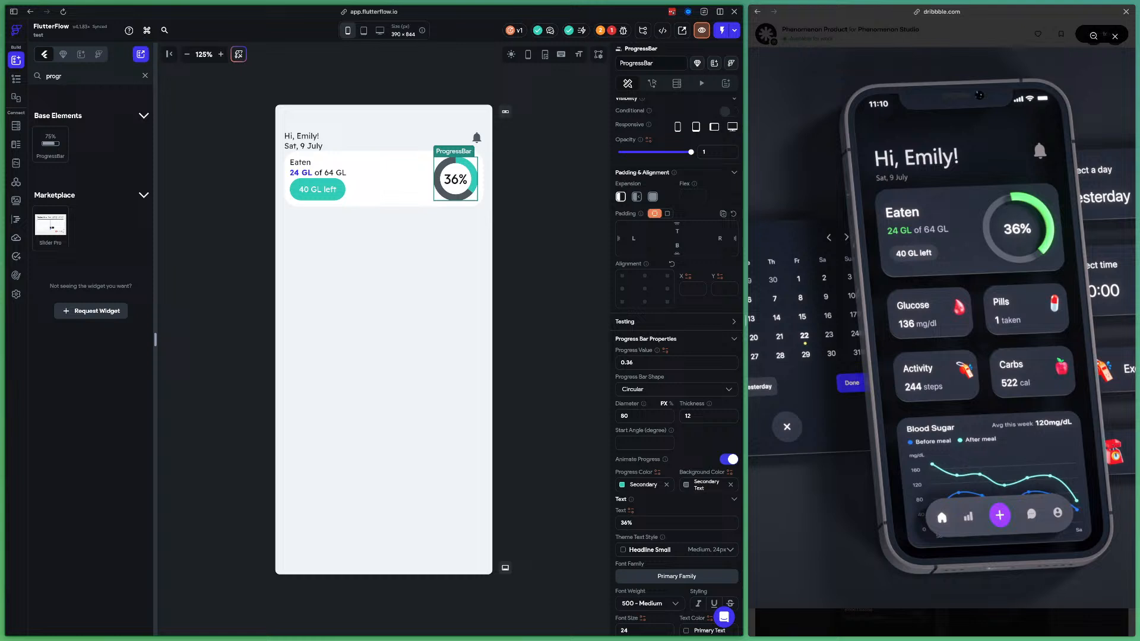
Try adding a shadow to the ProgressBar's percentage text
scroll(677, 365, down, 1)
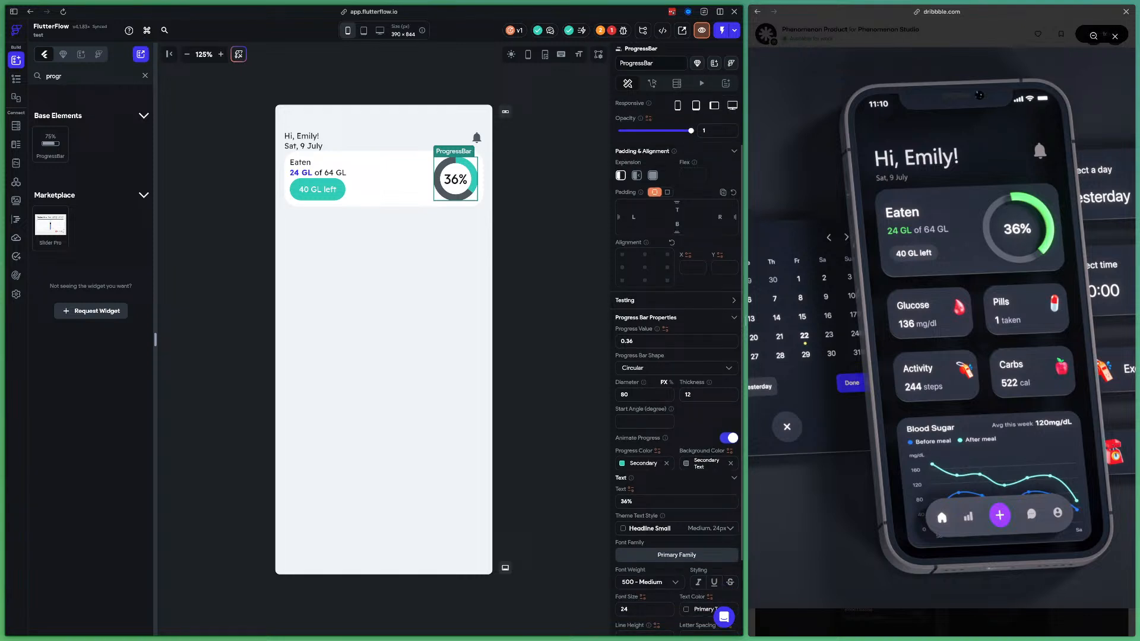
scroll(707, 442, down, 1)
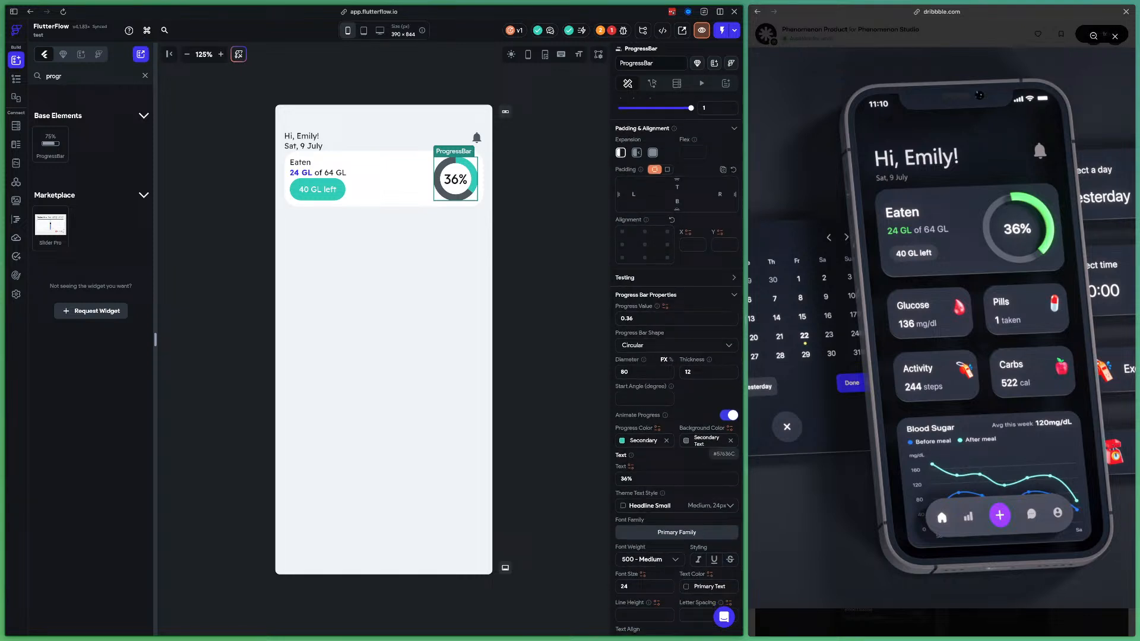
scroll(706, 442, down, 3)
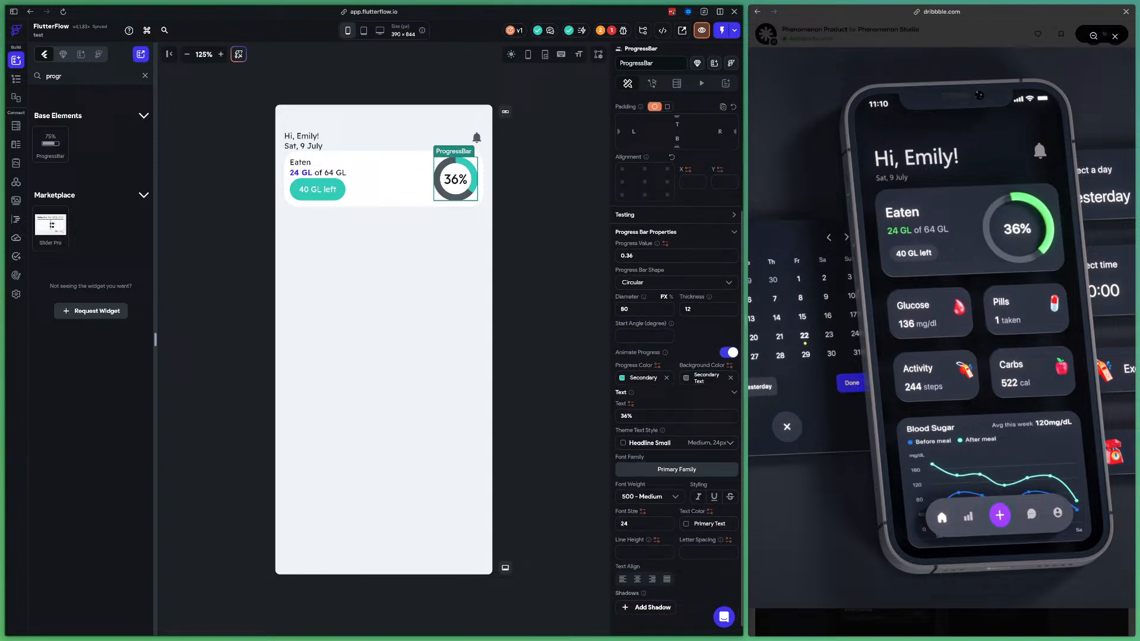
scroll(677, 368, down, 1)
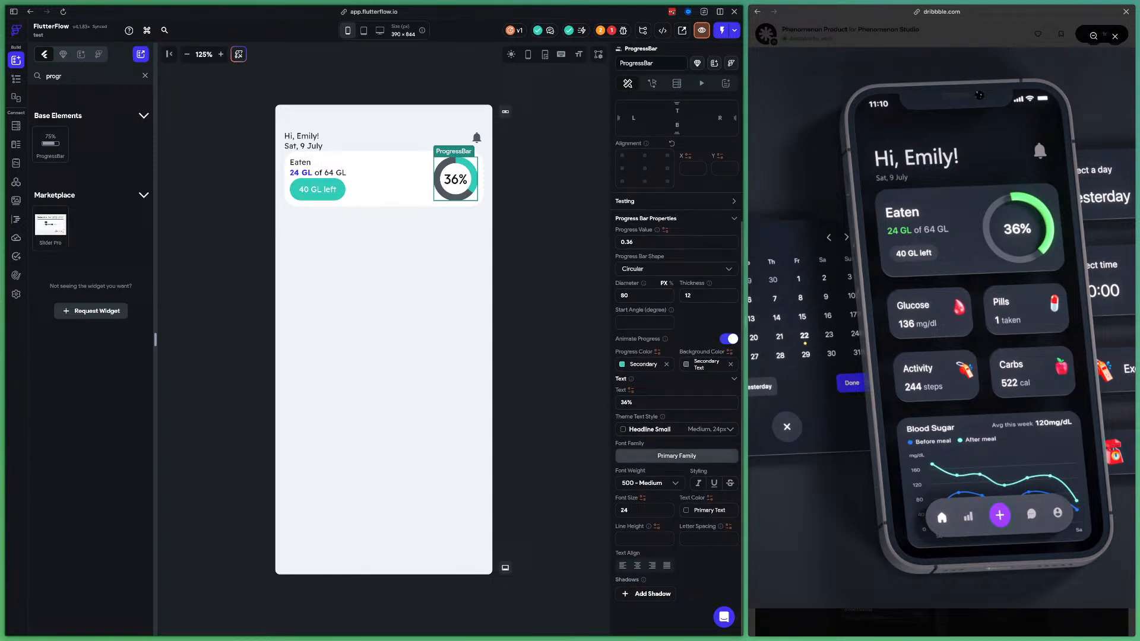
mouse_move(643, 579)
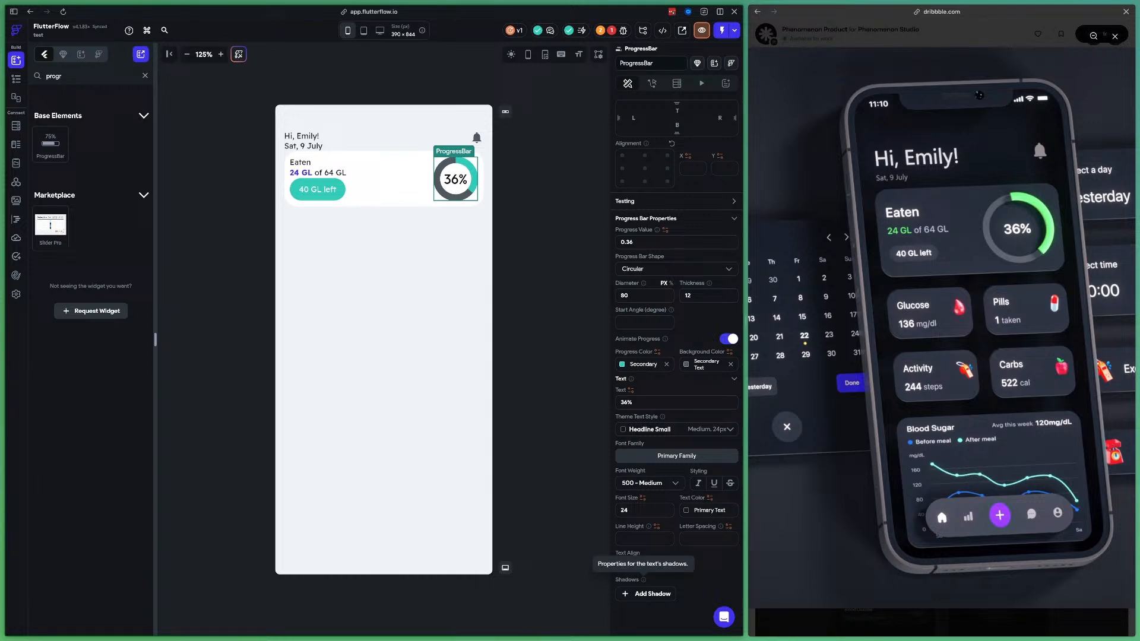
click(652, 594)
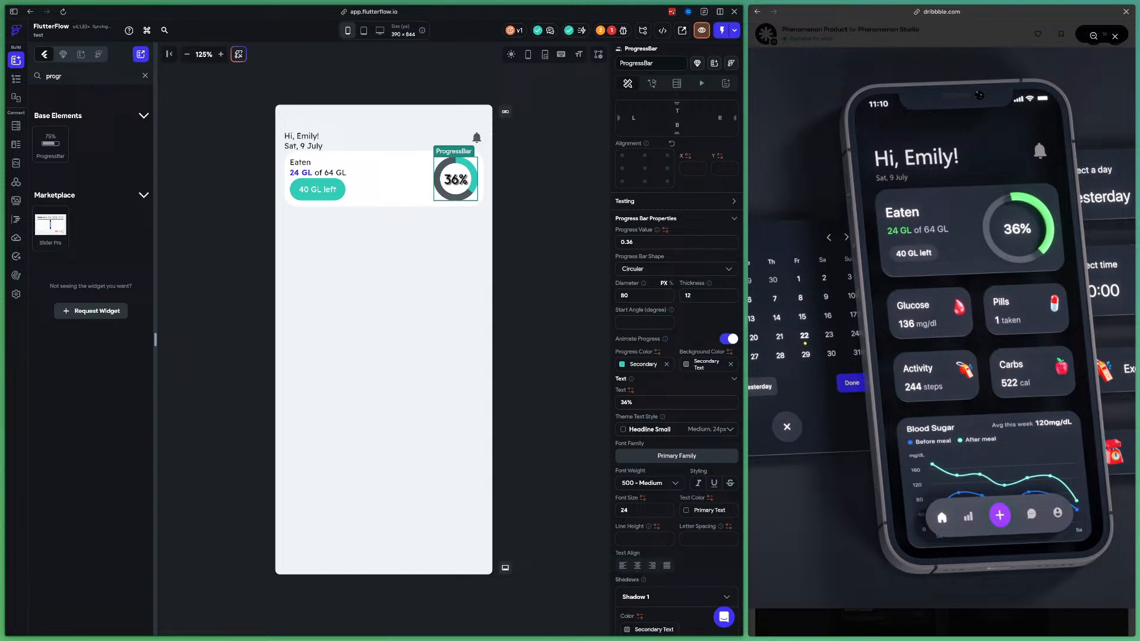
scroll(677, 365, down, 4)
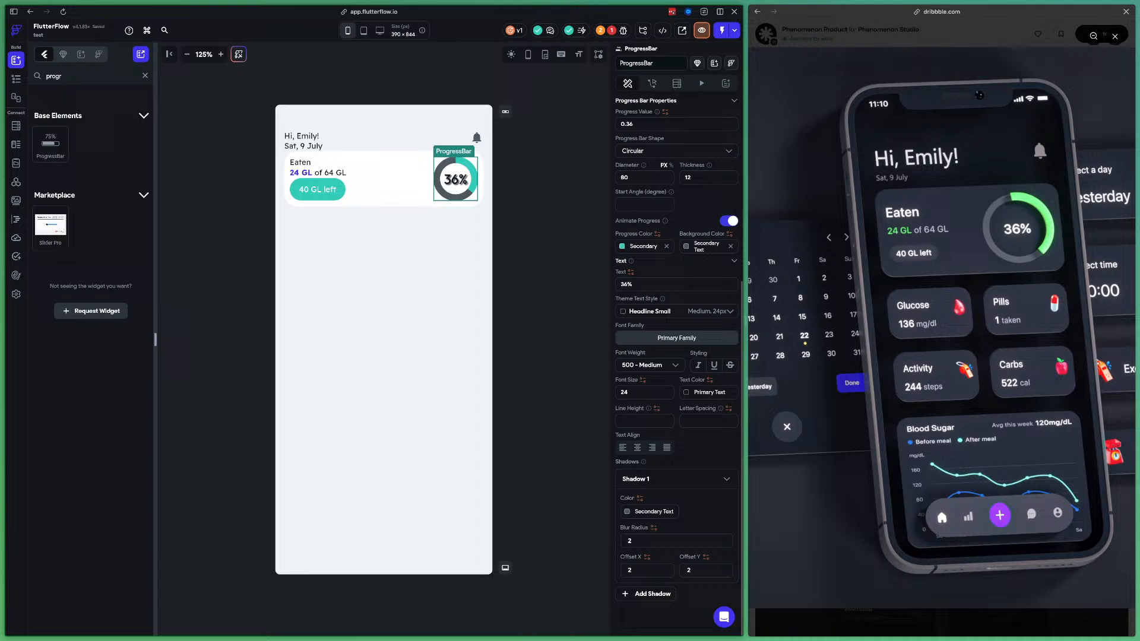
click(705, 478)
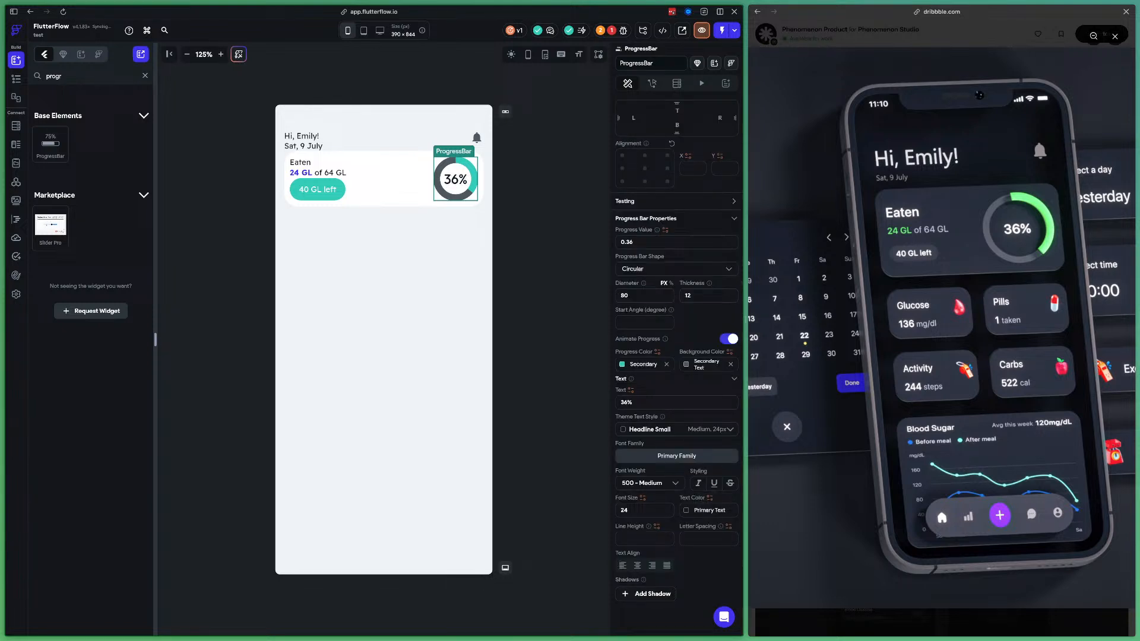
scroll(677, 380, up, 1)
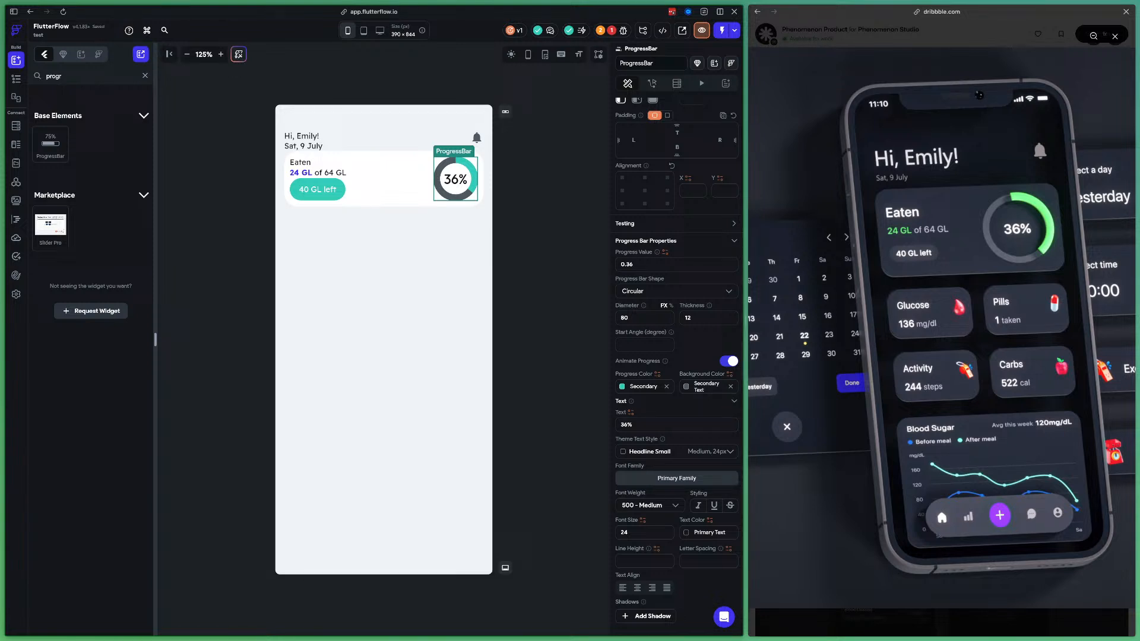
mouse_move(671, 332)
scroll(677, 368, up, 3)
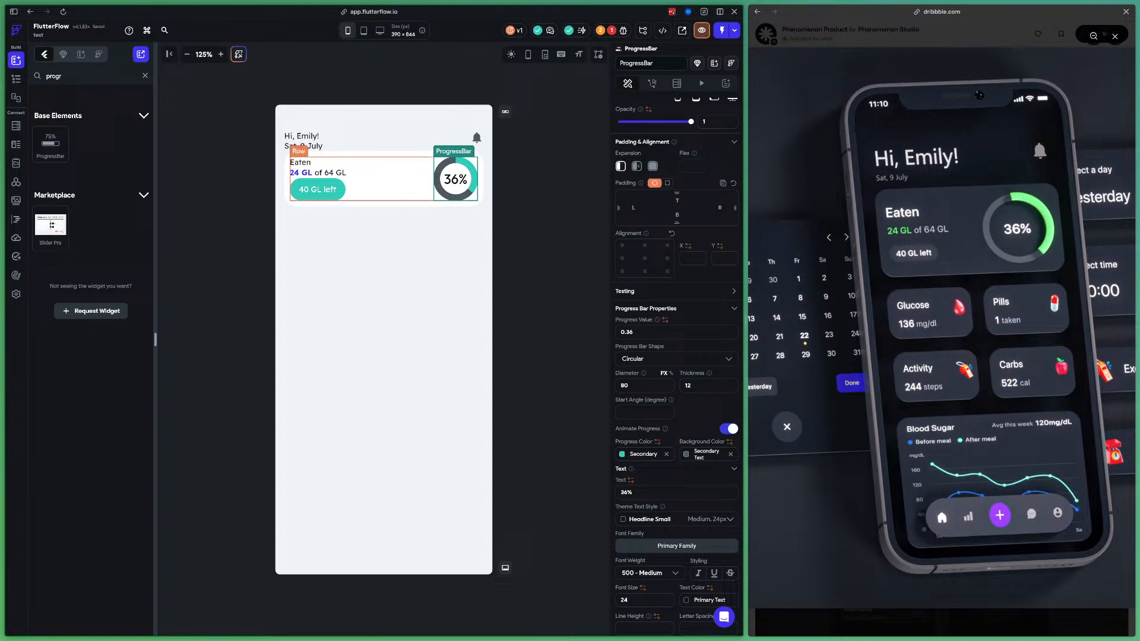
Set the items spacing of the page's main Column to 15
click(374, 255)
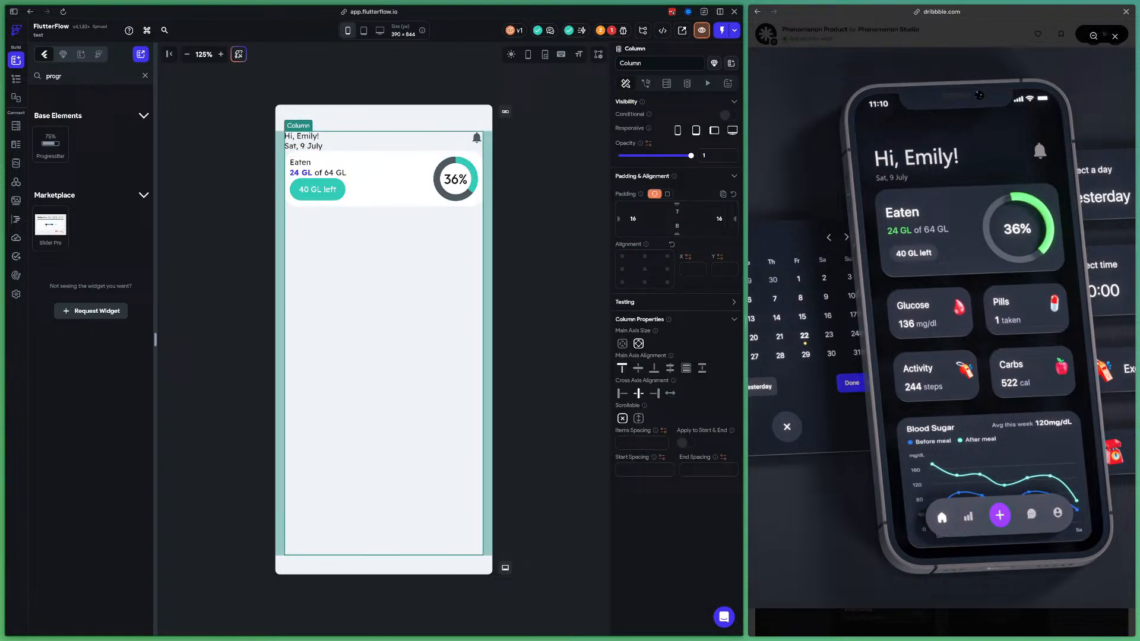
click(642, 443)
text(15)
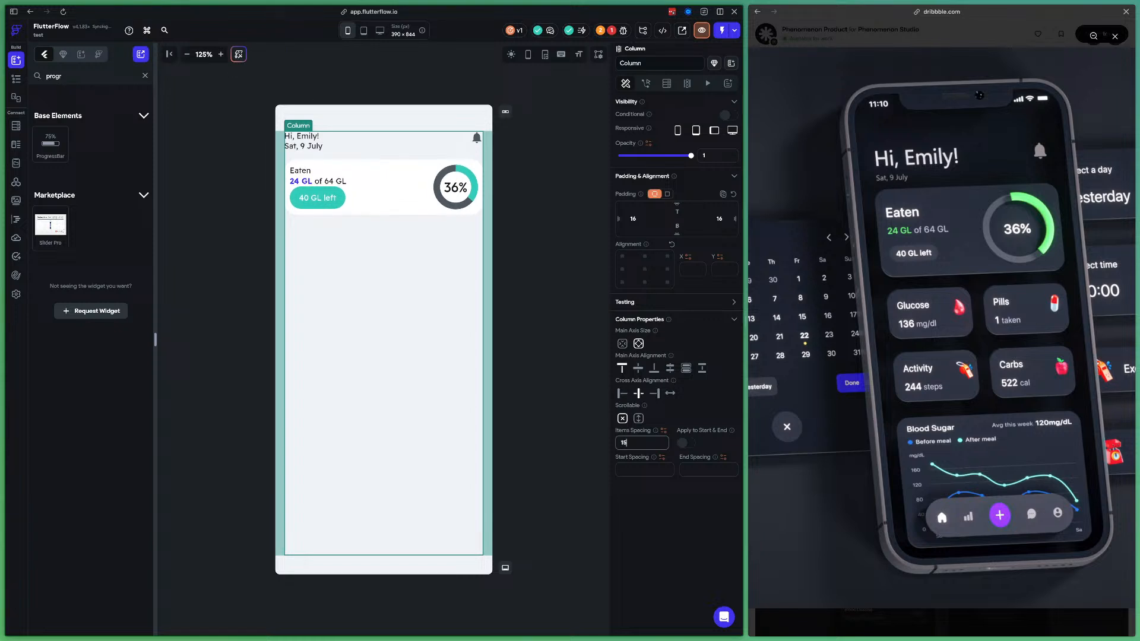
click(554, 368)
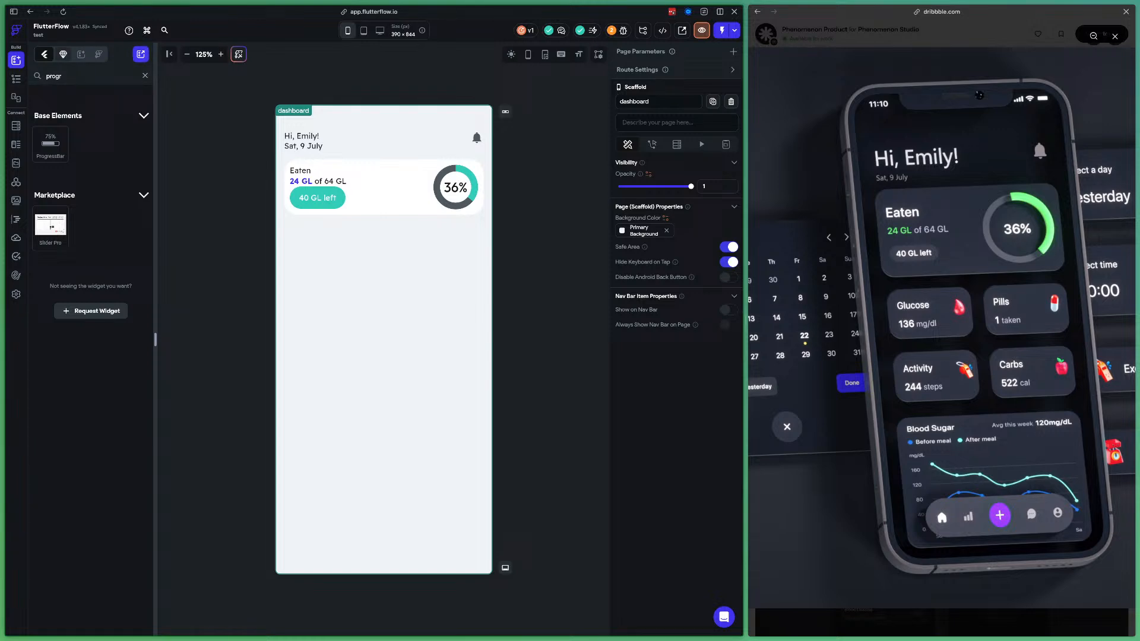
Create a new blank page named joelIssue
click(16, 79)
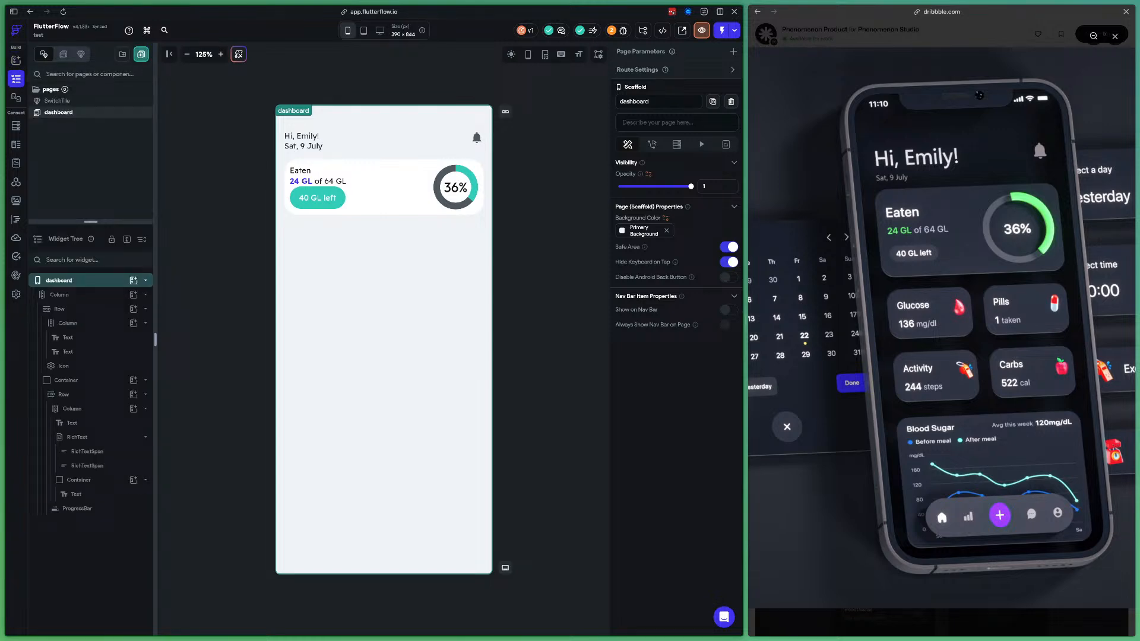
click(141, 54)
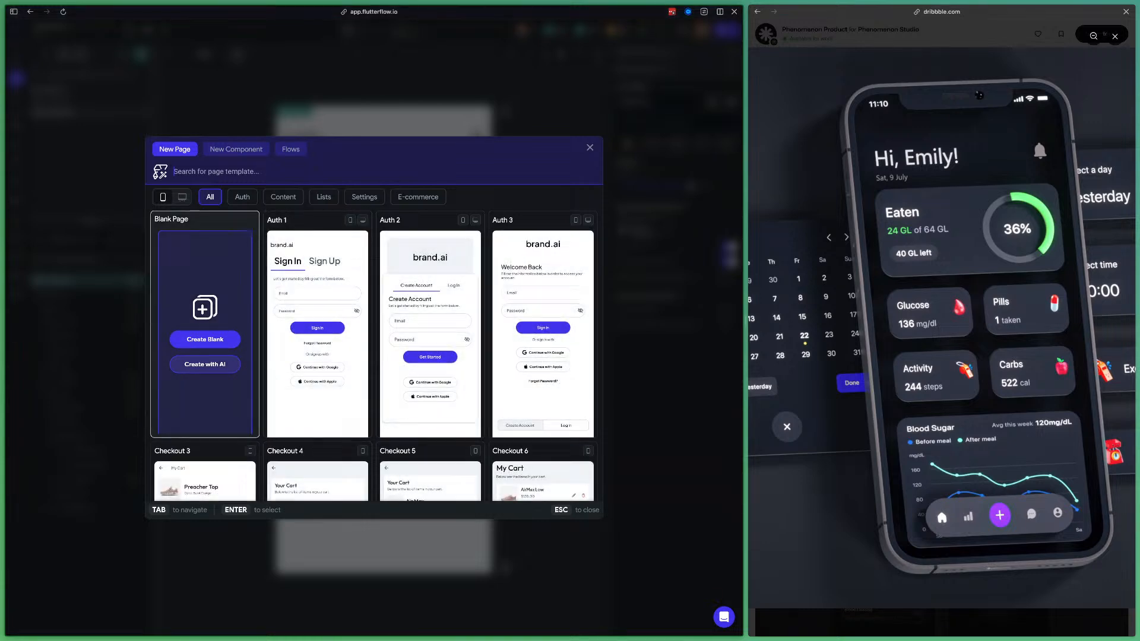
click(204, 340)
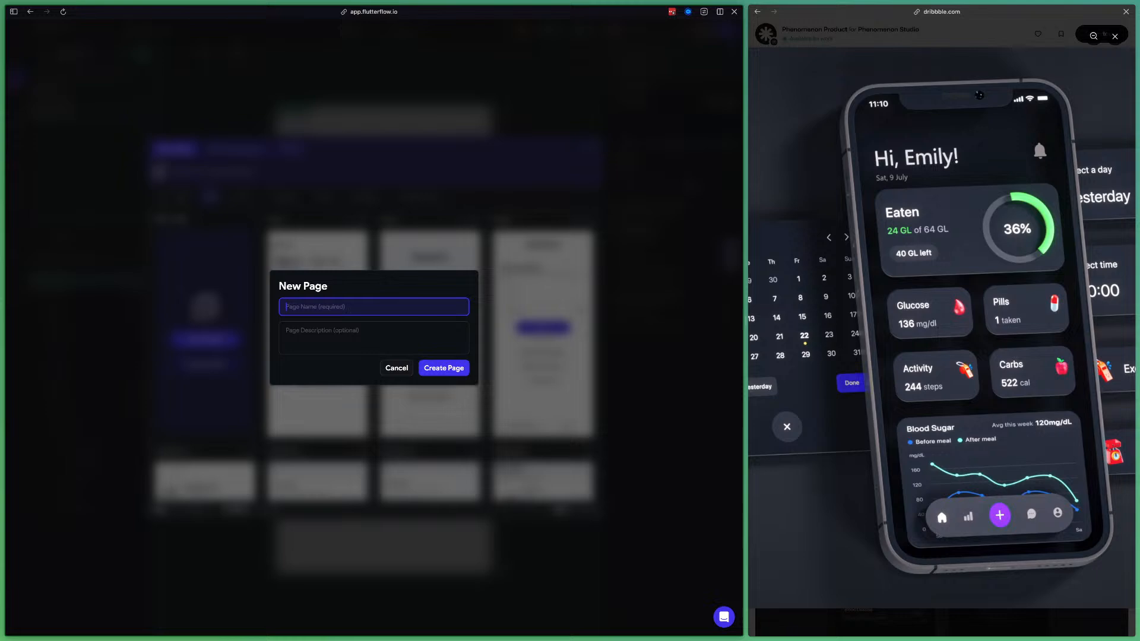
text(joellssue)
key(Return)
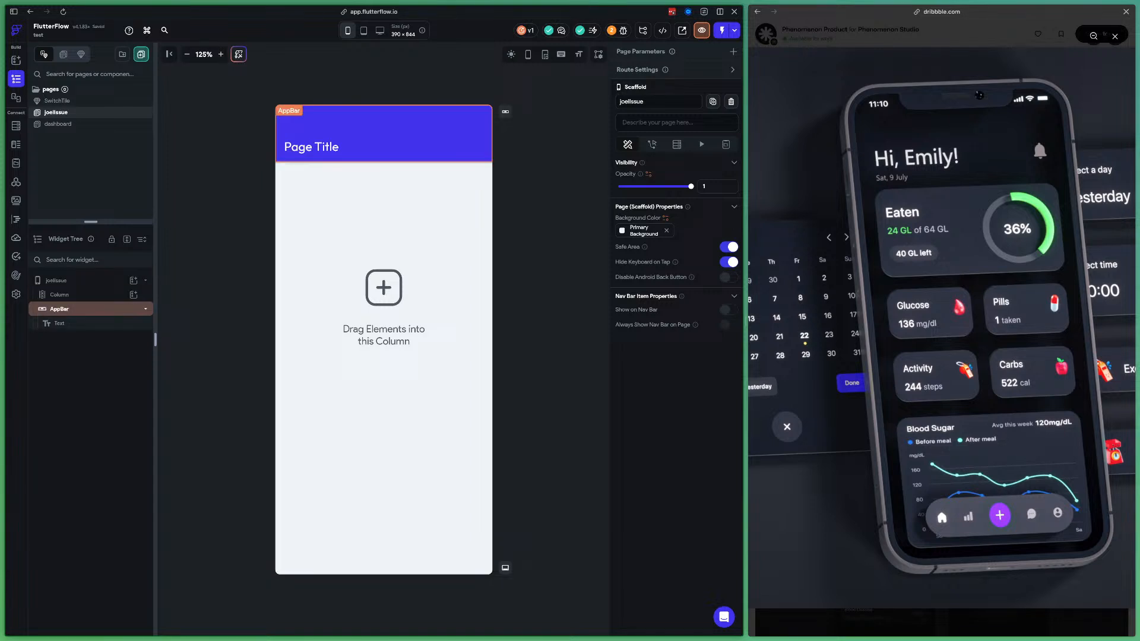
Find the TextField widget and add it to the new page's Column
click(133, 294)
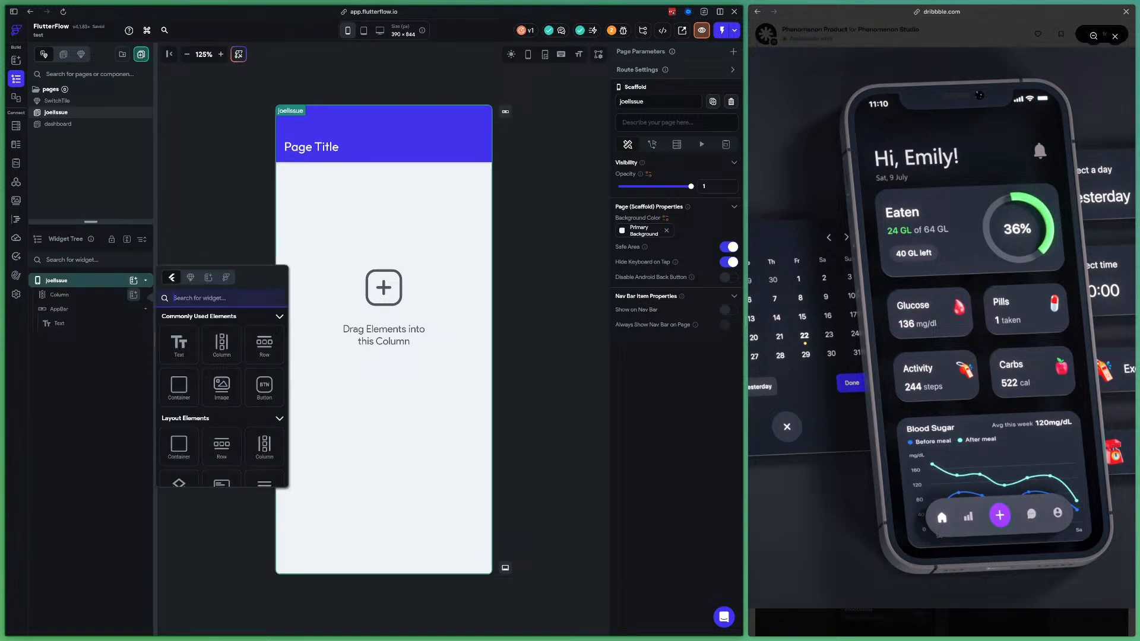
text(text)
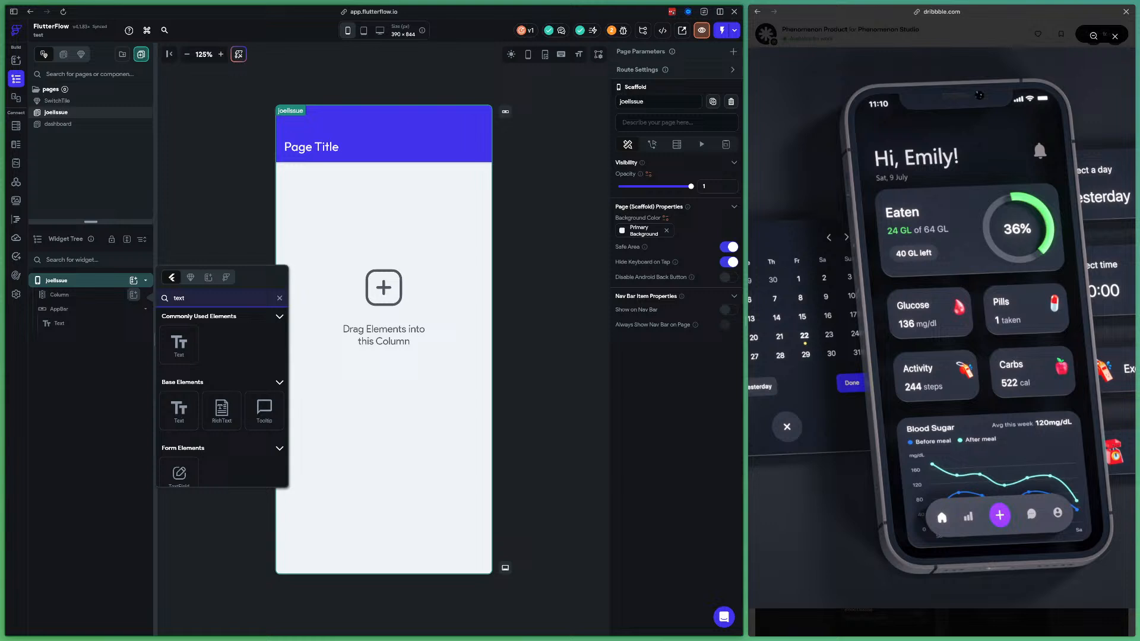
click(179, 473)
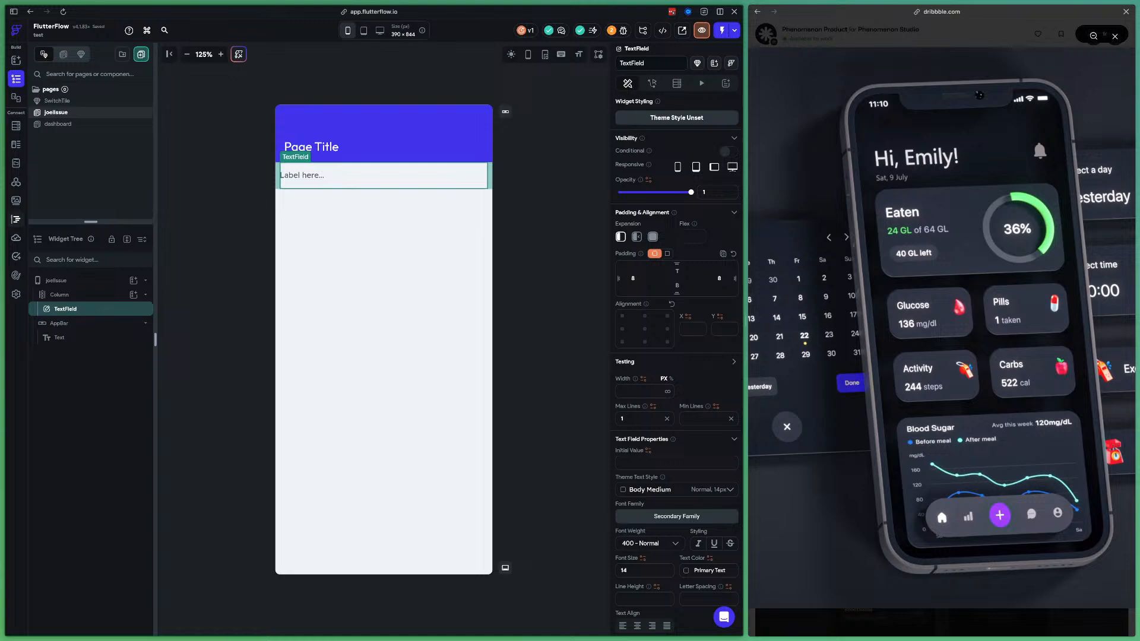
Review the custom function getNameList and the return statement in its code
click(16, 219)
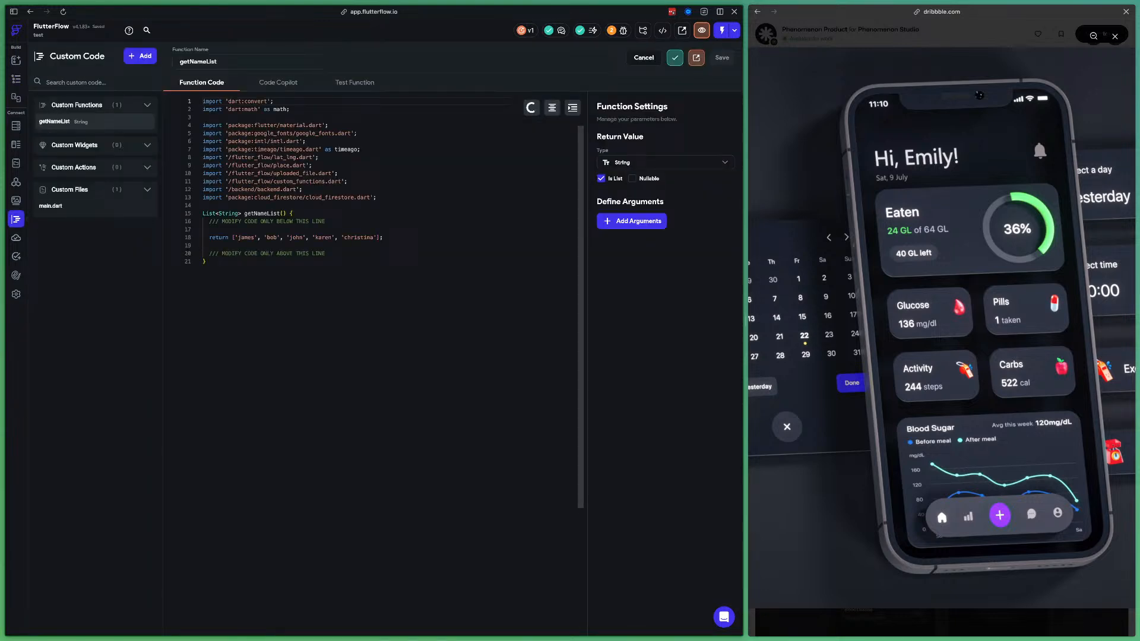
drag(387, 243, 203, 231)
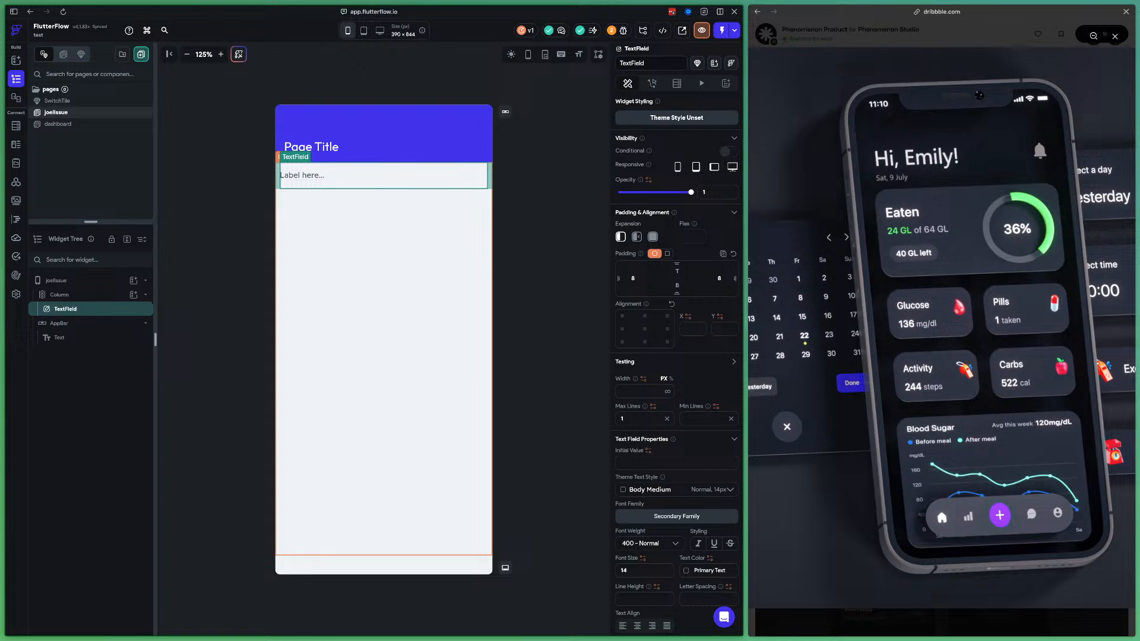
Enable Autocomplete for the TextField and turn off its Autofocus
scroll(676, 356, down, 5)
scroll(677, 356, down, 10)
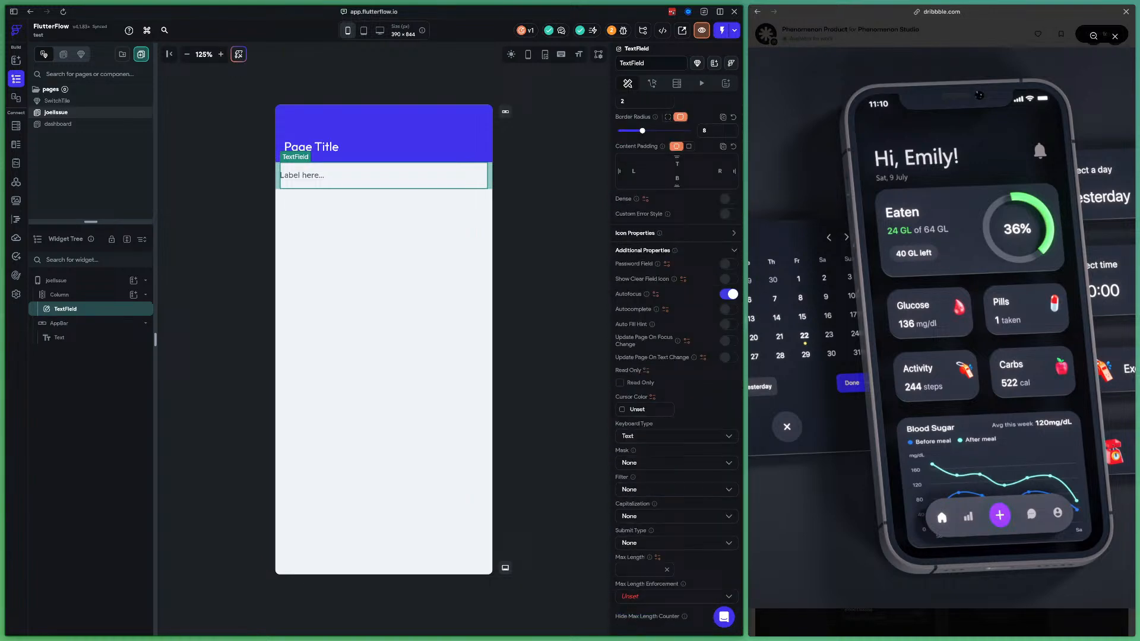
click(728, 310)
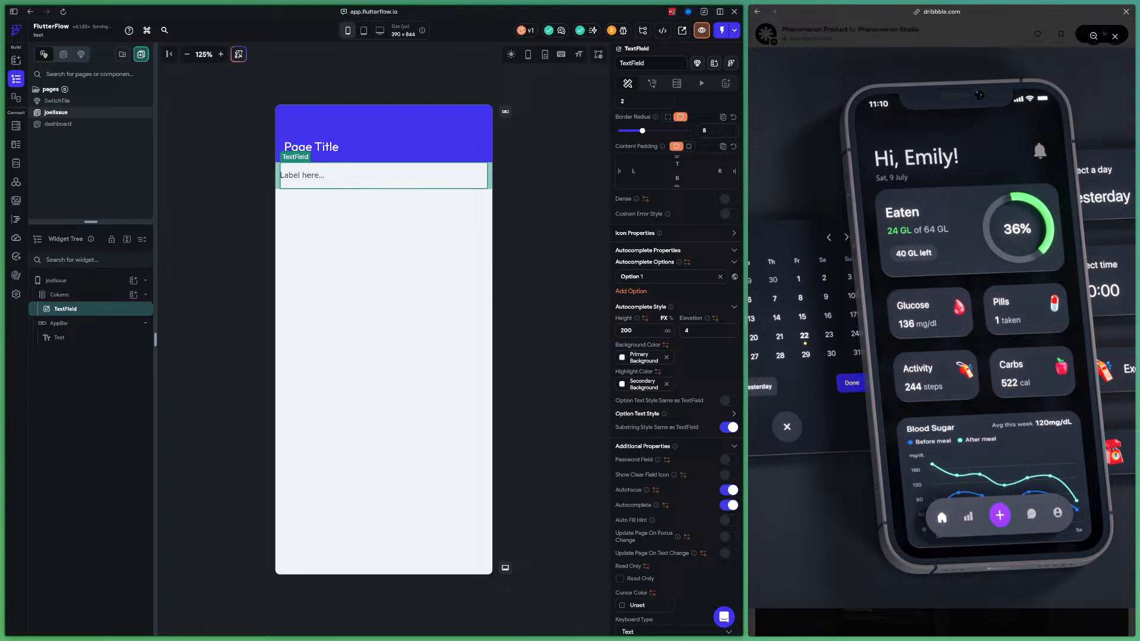
scroll(676, 366, down, 1)
click(728, 474)
scroll(677, 366, down, 3)
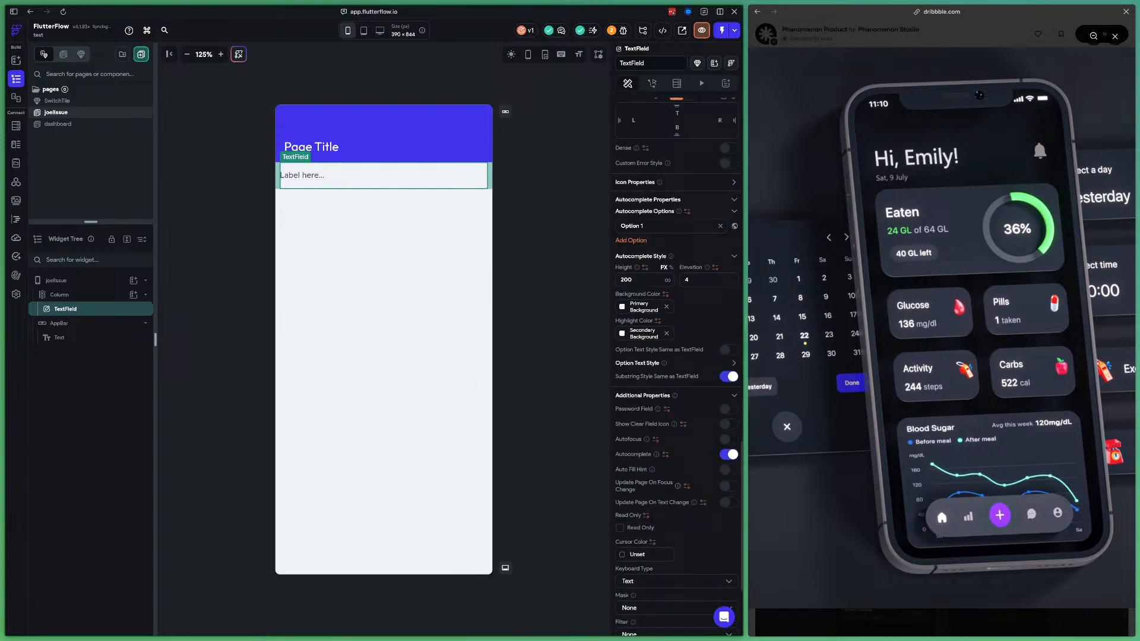
Try to bind the TextField's Autocomplete setting to the custom function getNameList with the Filter List Items option
click(666, 433)
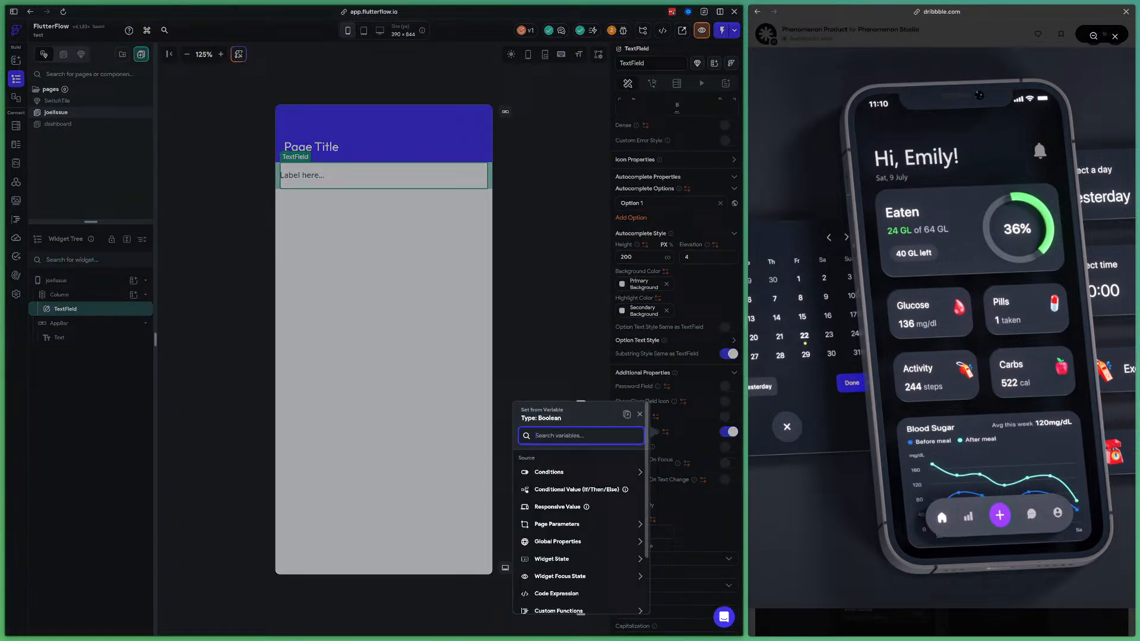
scroll(581, 522, down, 3)
scroll(581, 522, down, 1)
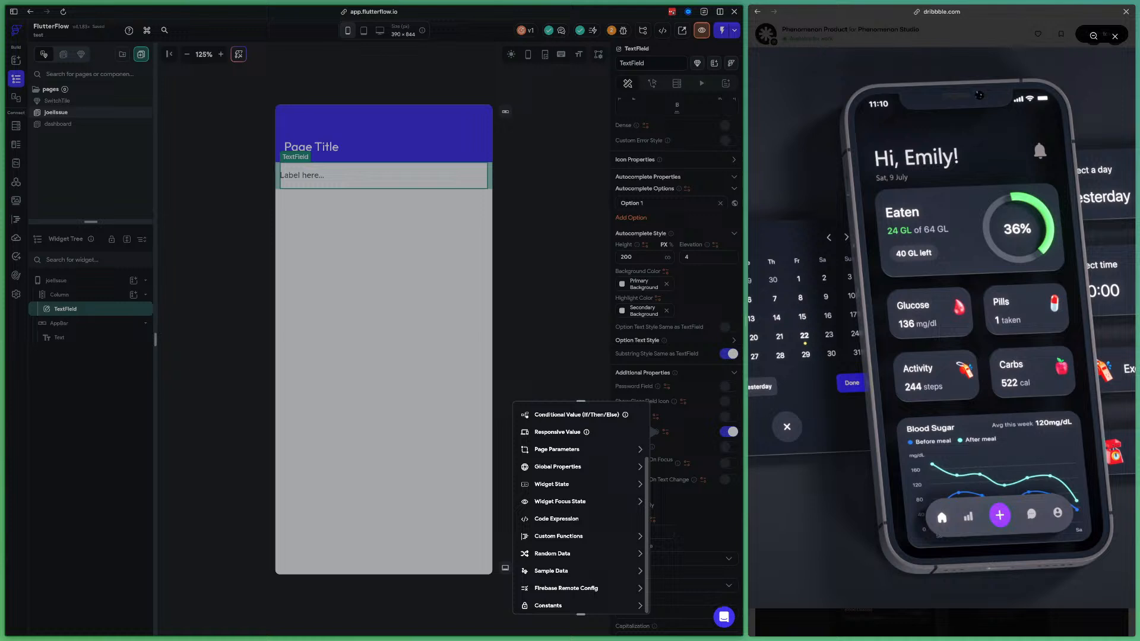
click(558, 538)
scroll(581, 534, down, 2)
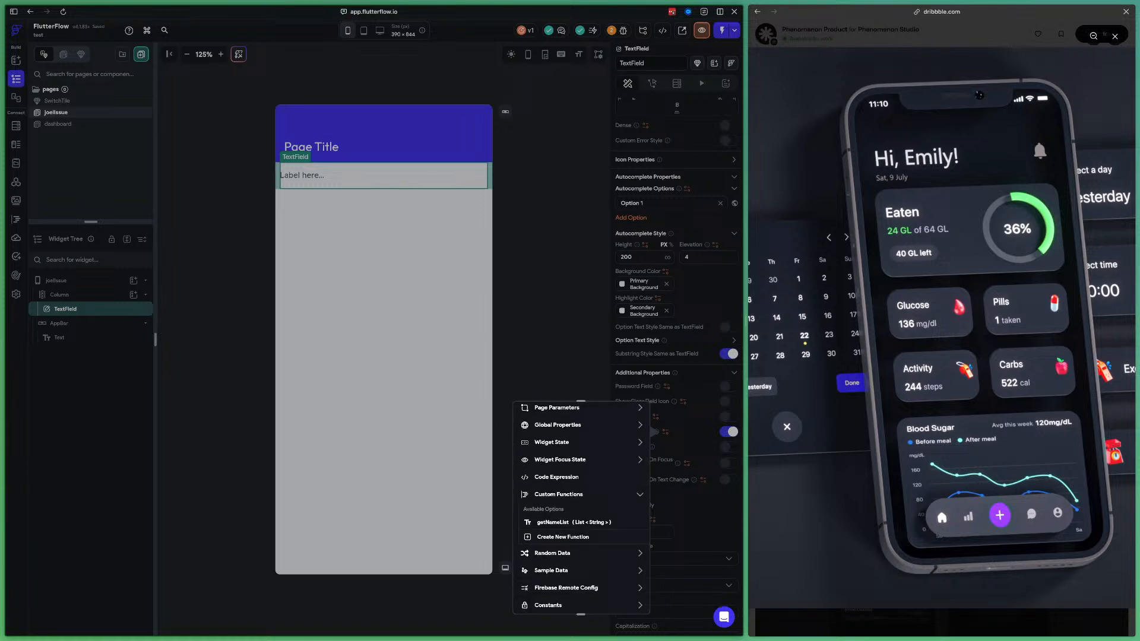
click(573, 525)
click(581, 531)
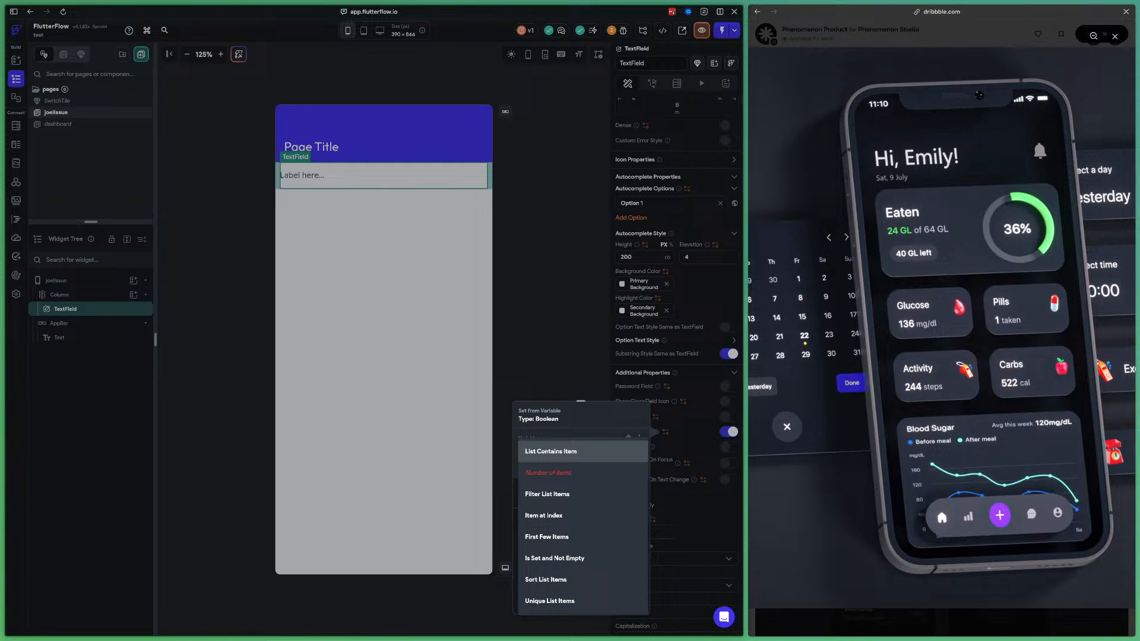
click(547, 494)
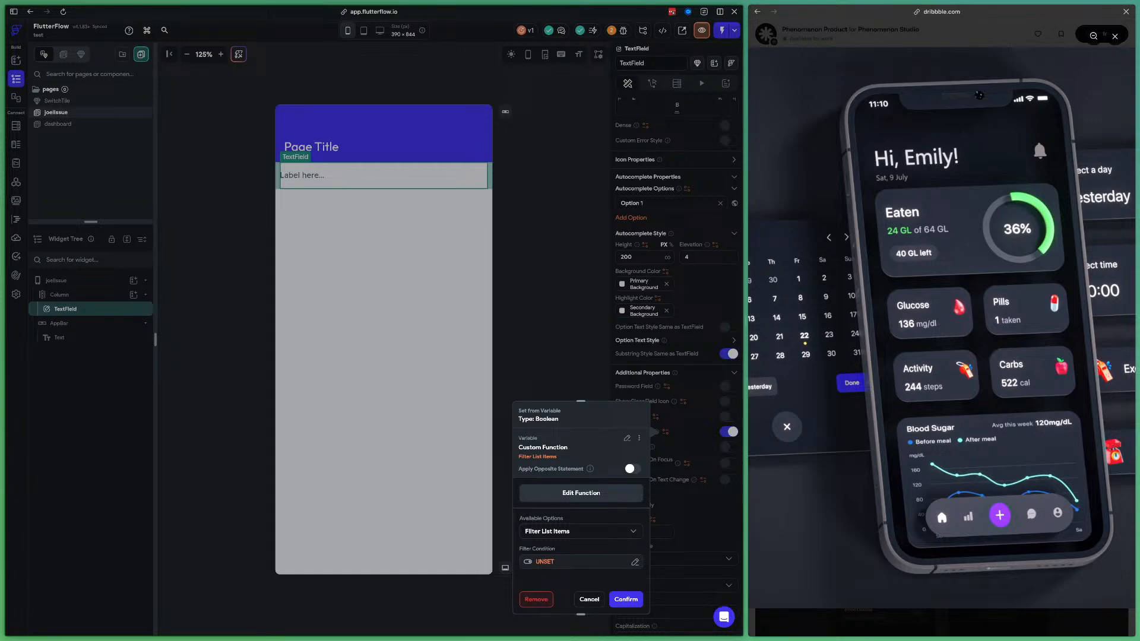
Define the filter condition as the TextField's value Equal To Item in List
click(581, 561)
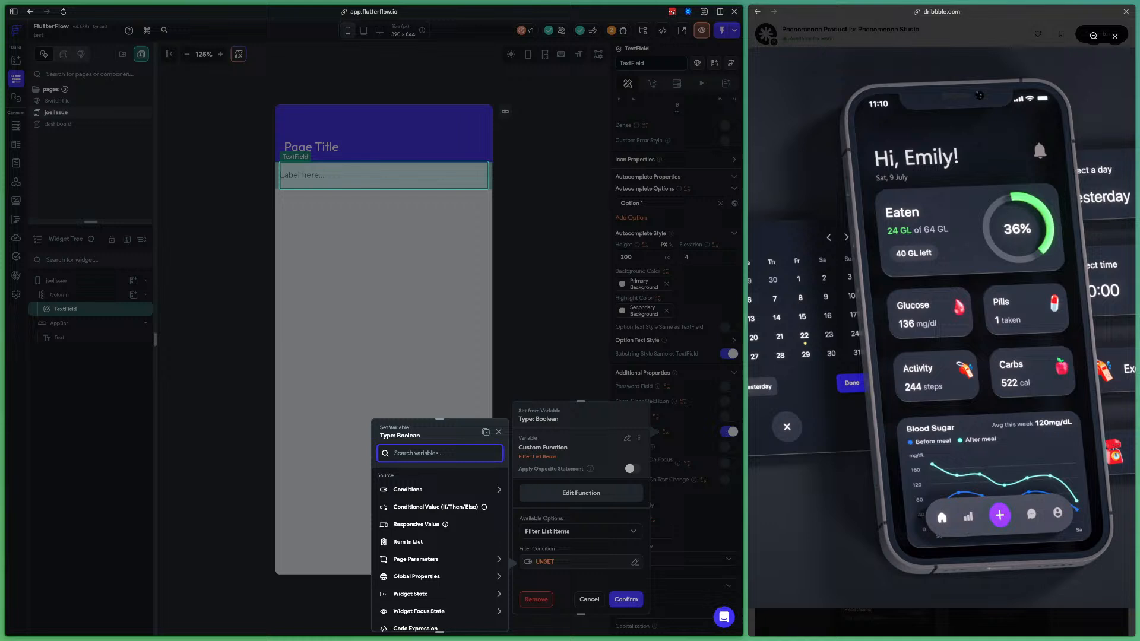
click(498, 489)
click(416, 518)
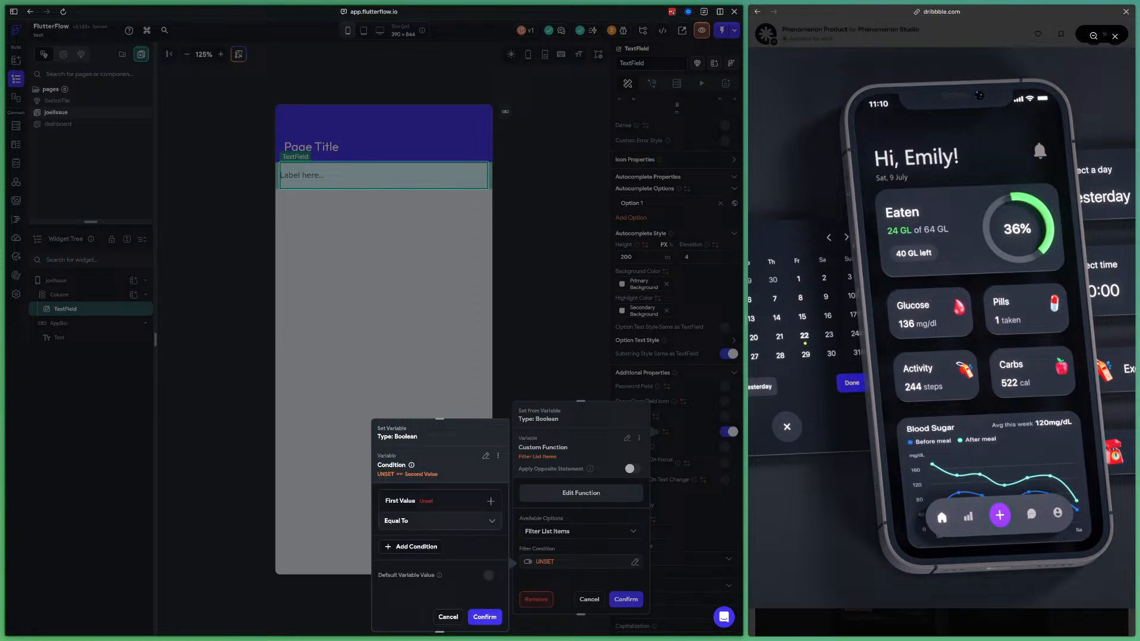
click(490, 501)
click(440, 519)
click(349, 176)
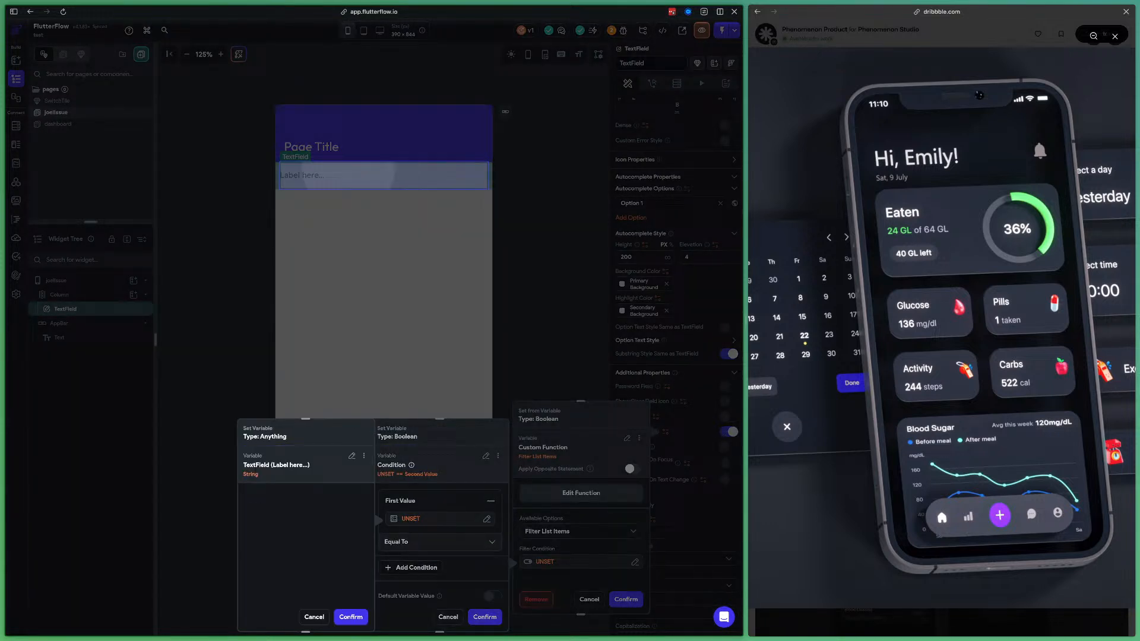
click(351, 617)
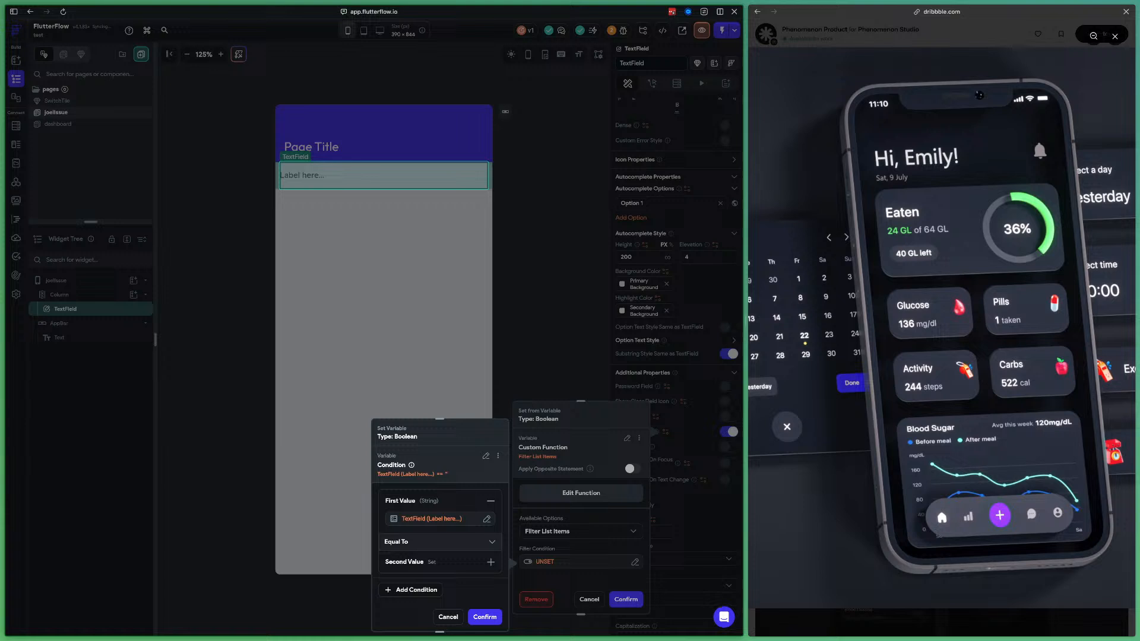
click(490, 562)
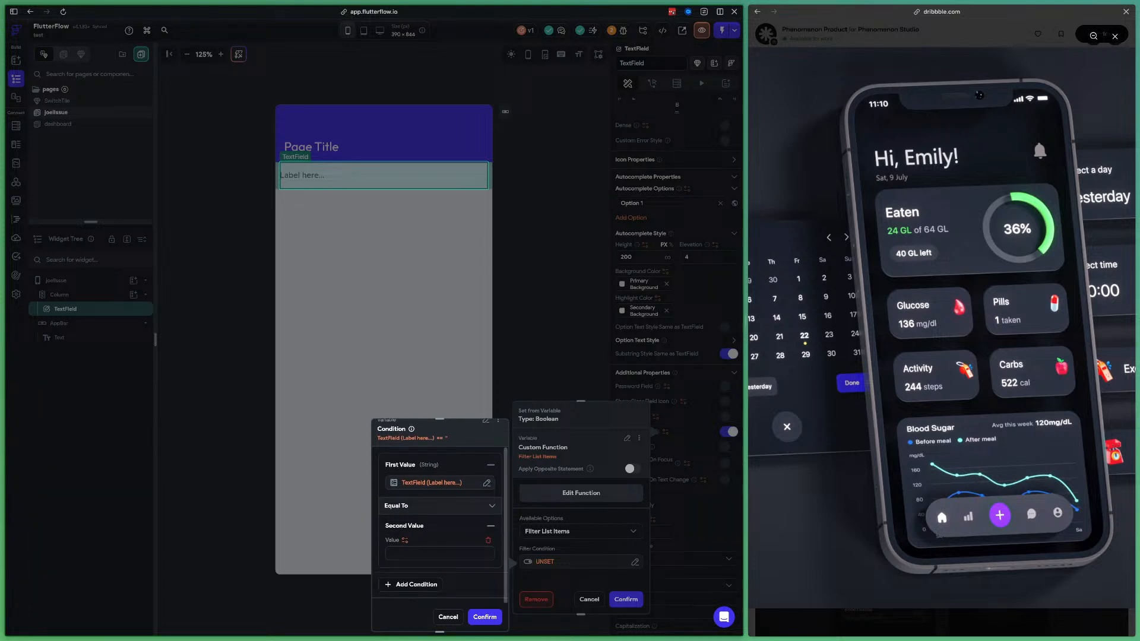
click(405, 540)
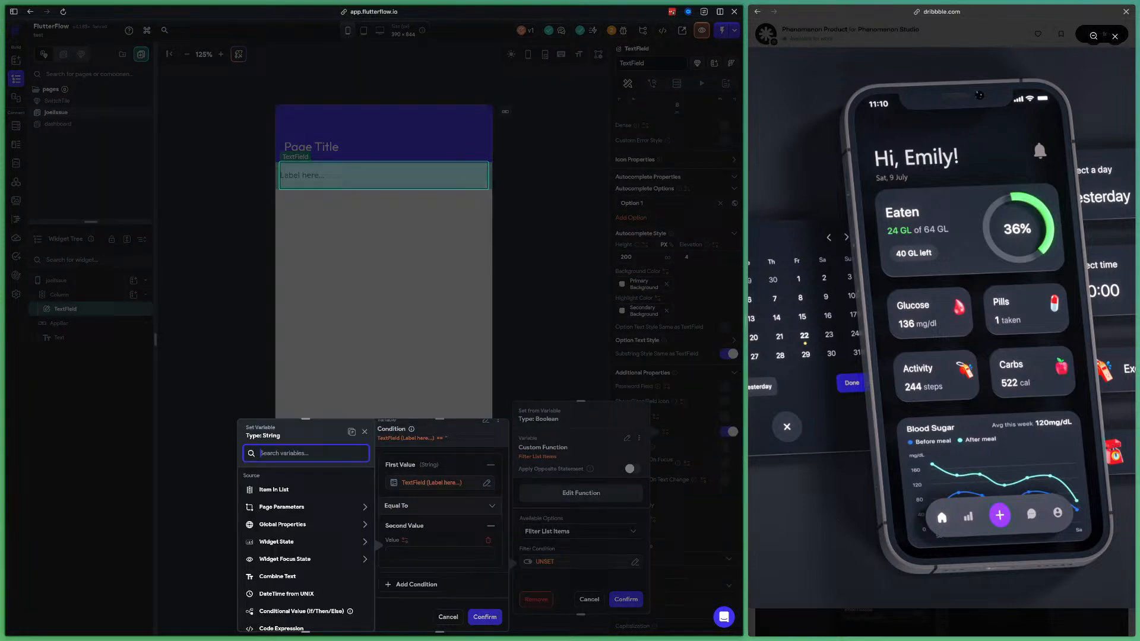
click(275, 486)
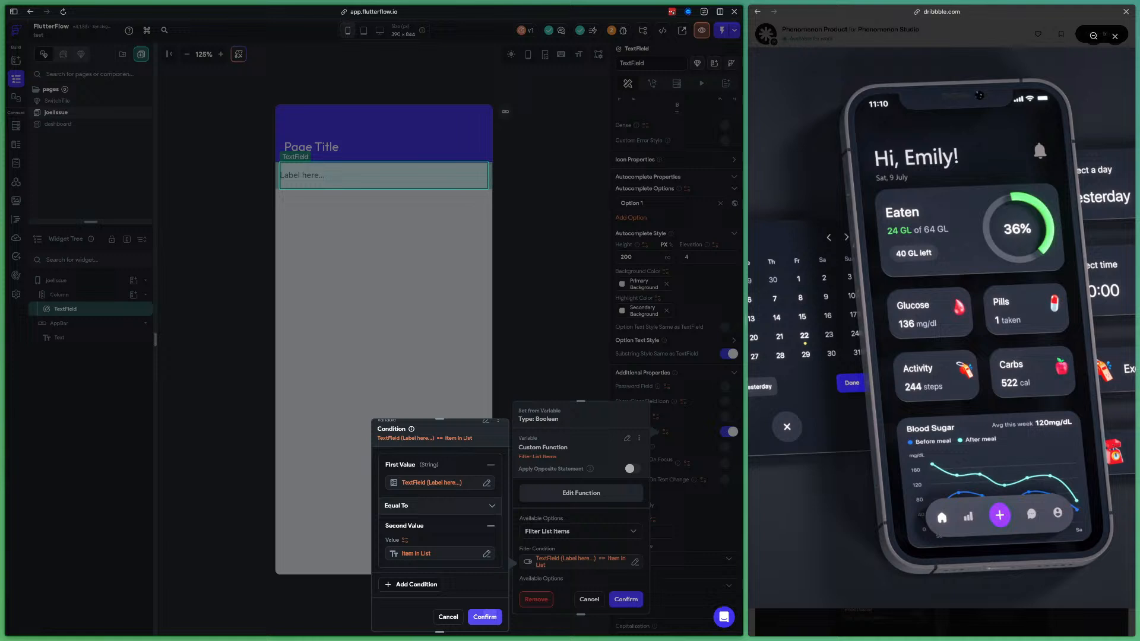
click(484, 617)
Look through the further options for the filtered list and discard the variable binding for Autocomplete
click(581, 568)
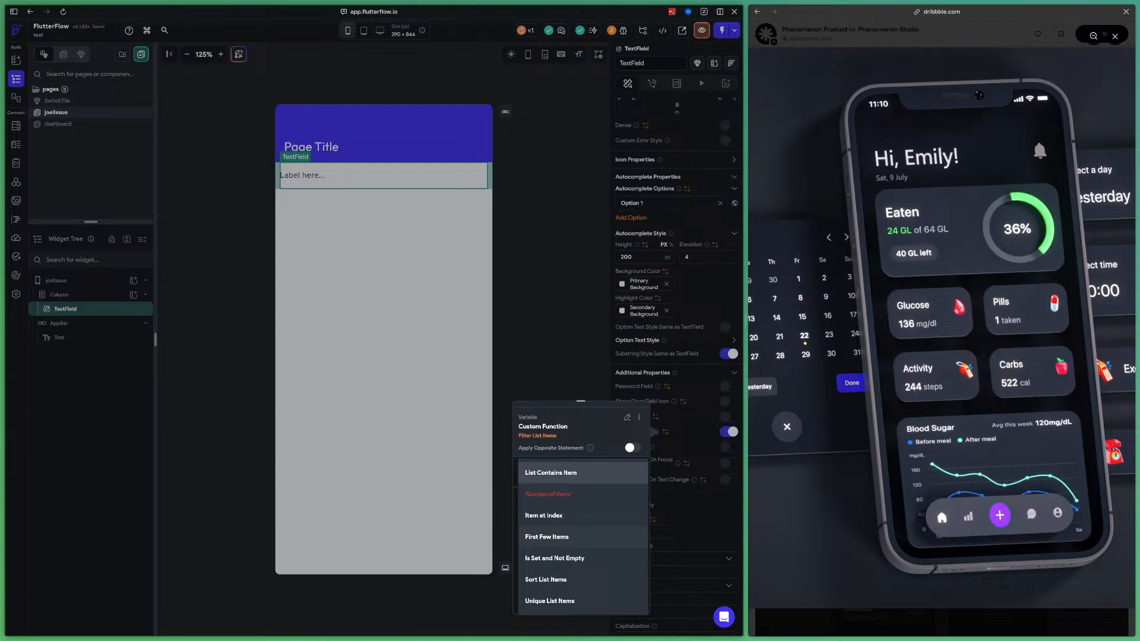
key(Escape)
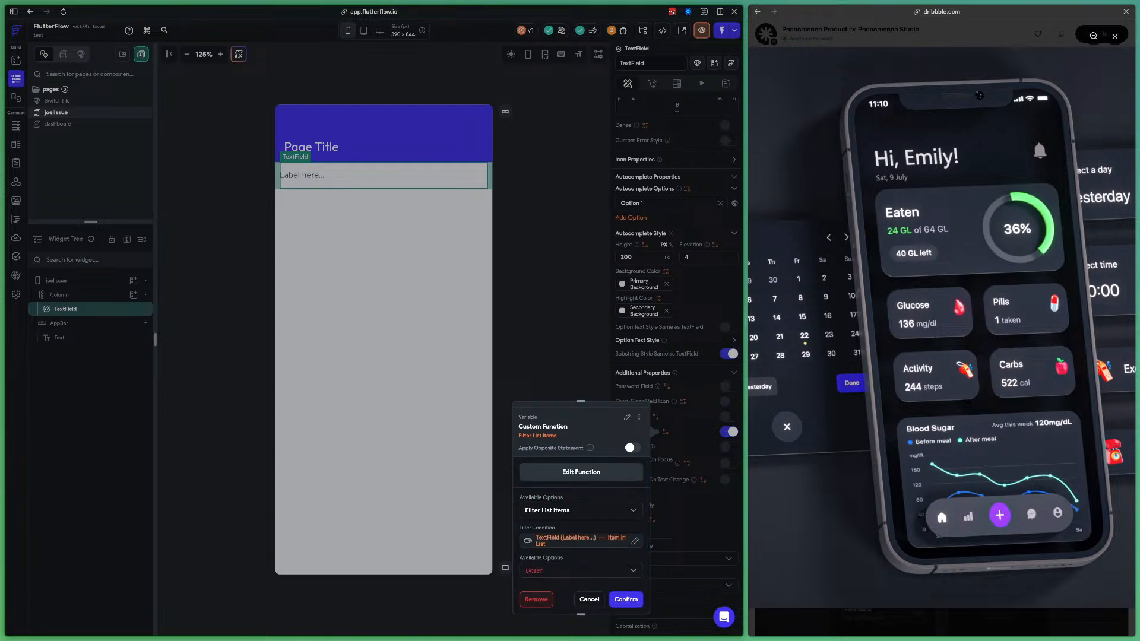
click(627, 418)
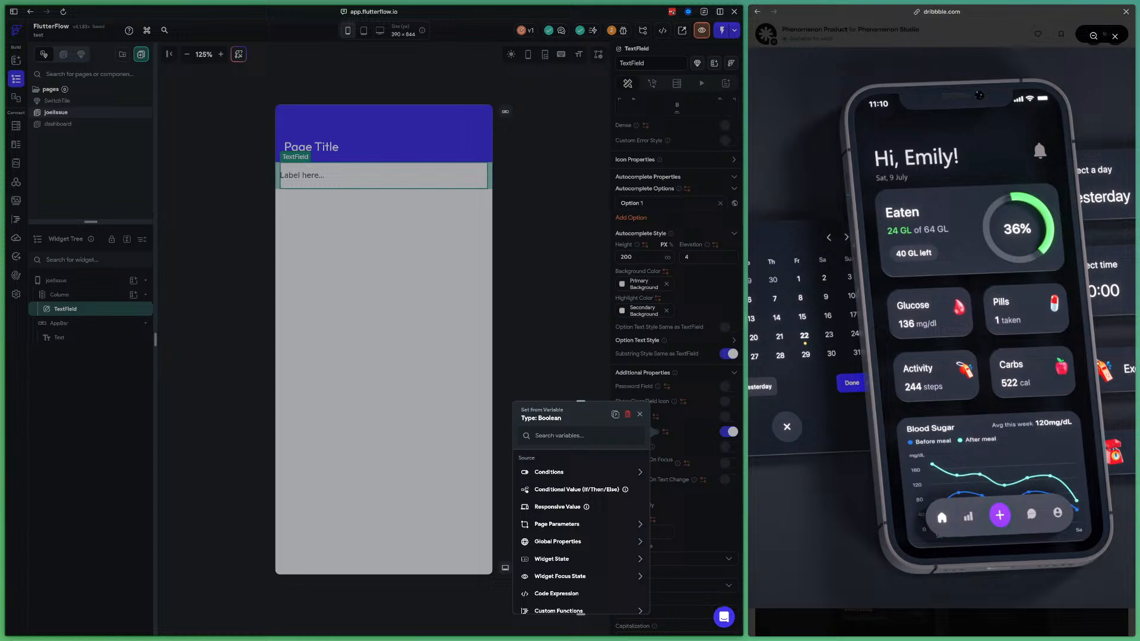
key(Escape)
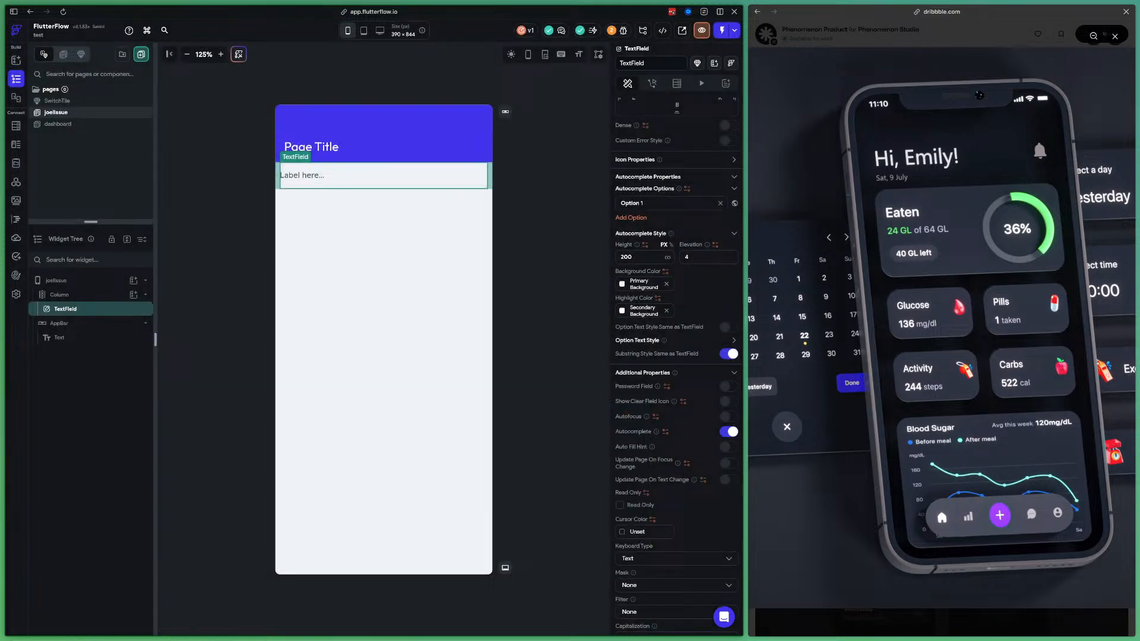
mouse_move(656, 432)
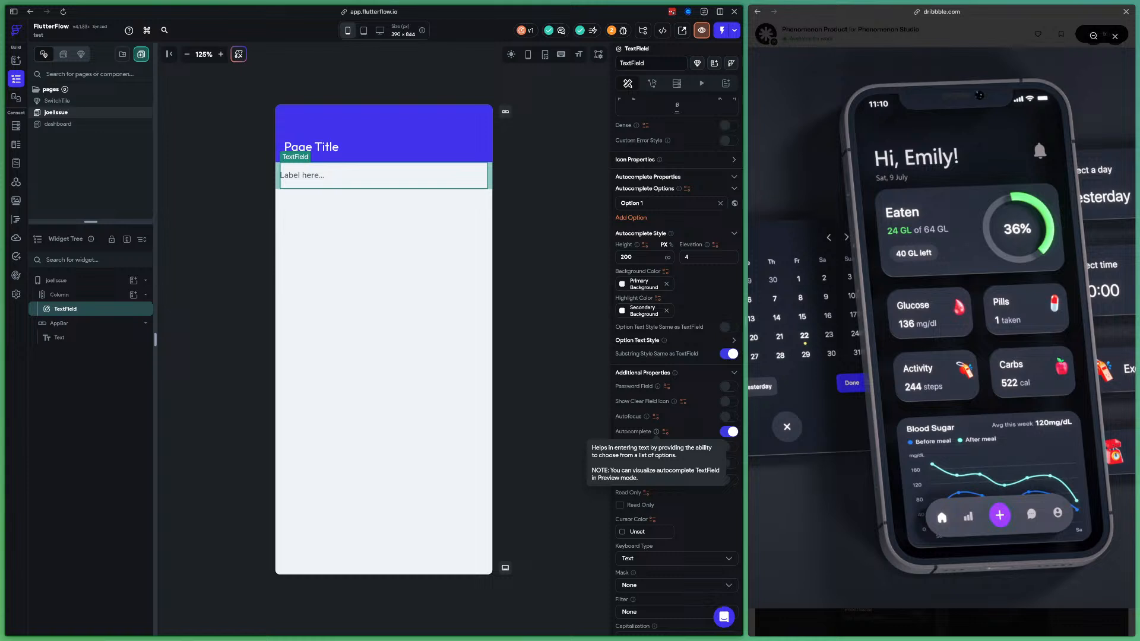
click(666, 432)
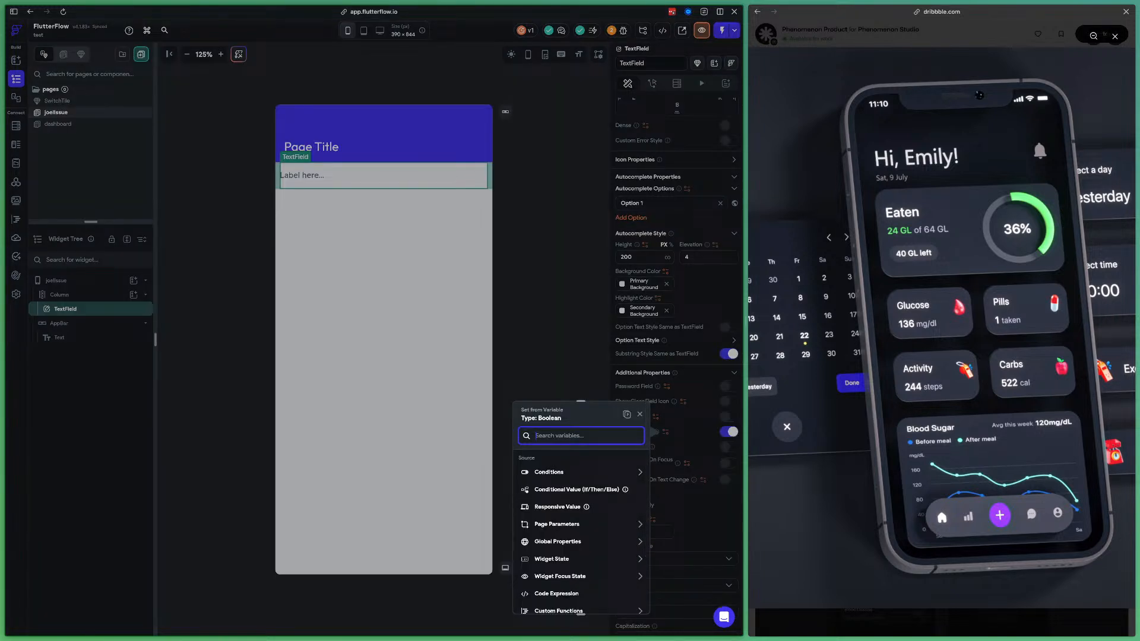
key(Escape)
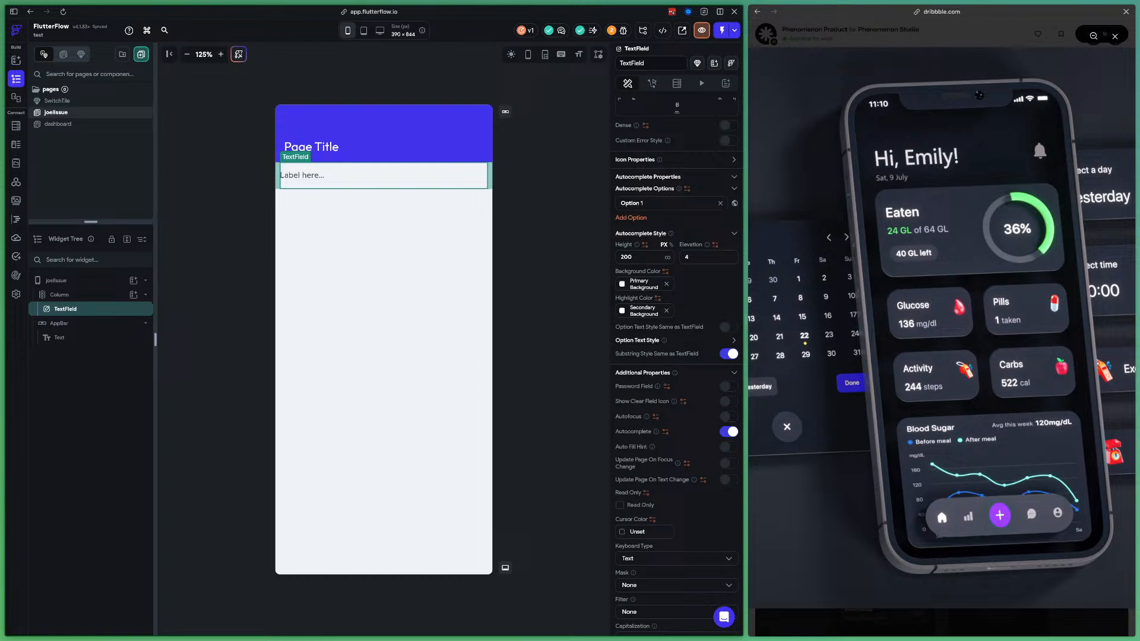
Turn on Update Page On Text Change for the TextField and set its update delay to 500 ms
click(728, 479)
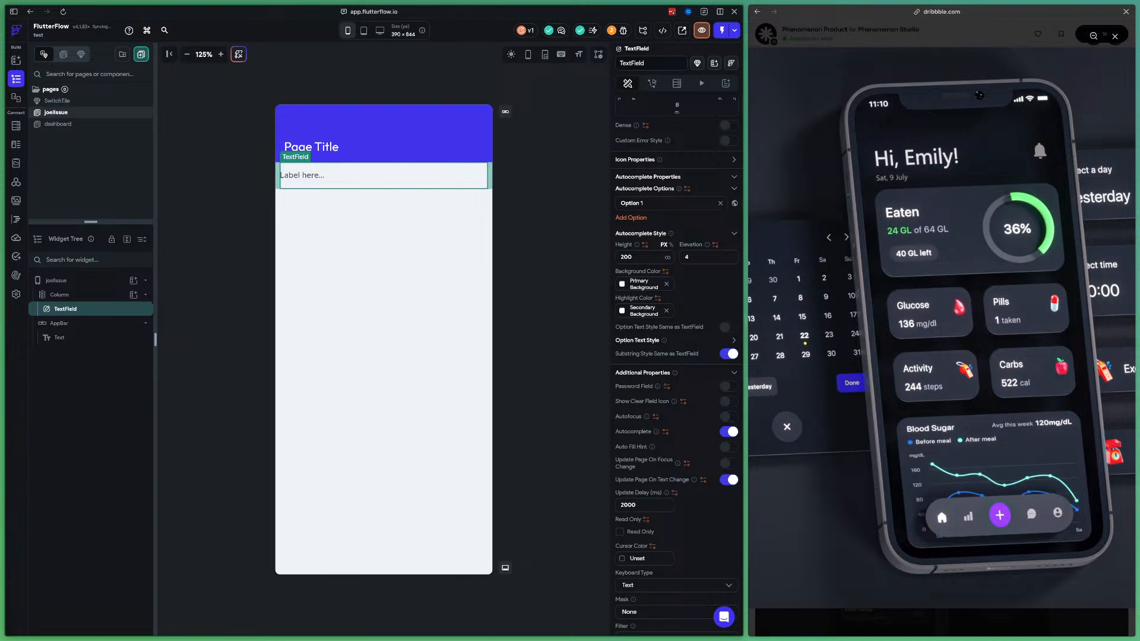
drag(638, 505, 632, 505)
key(BackSpace)
key(BackSpace)
key(BackSpace)
key(BackSpace)
text(500)
scroll(653, 505, down, 1)
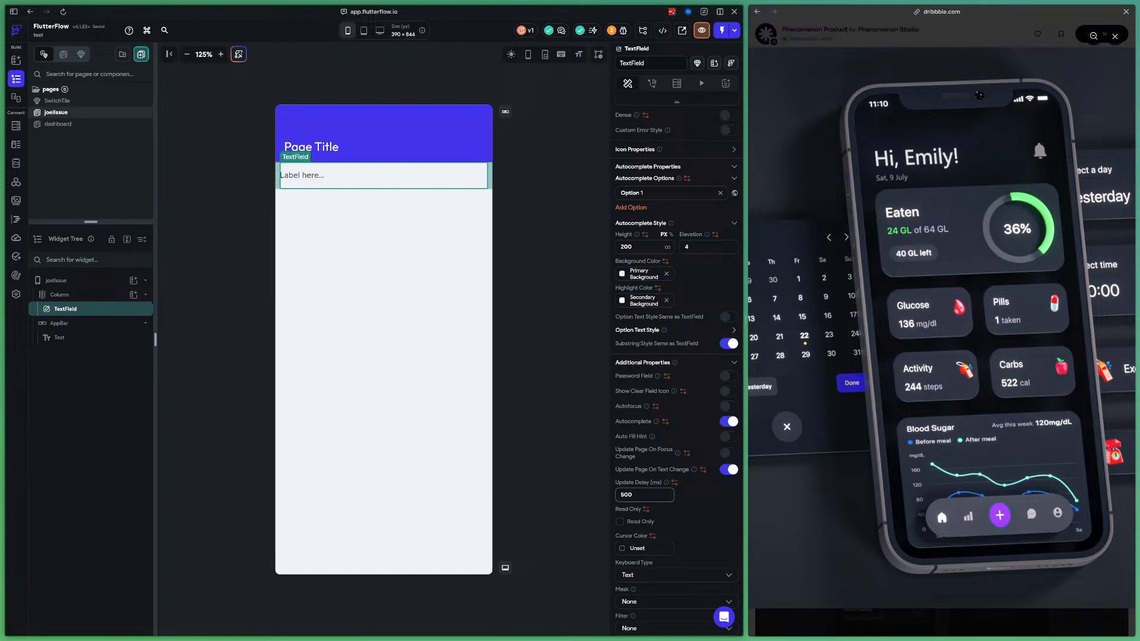
Look over the variable sources for Autocomplete and review the TextField's other property sections
click(666, 421)
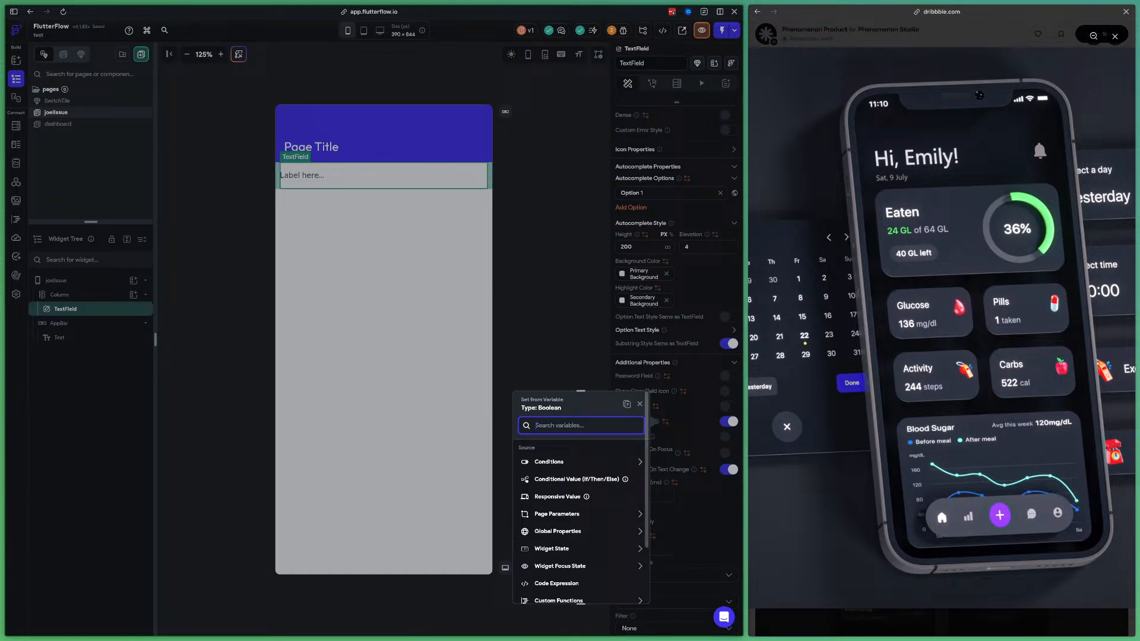
key(Escape)
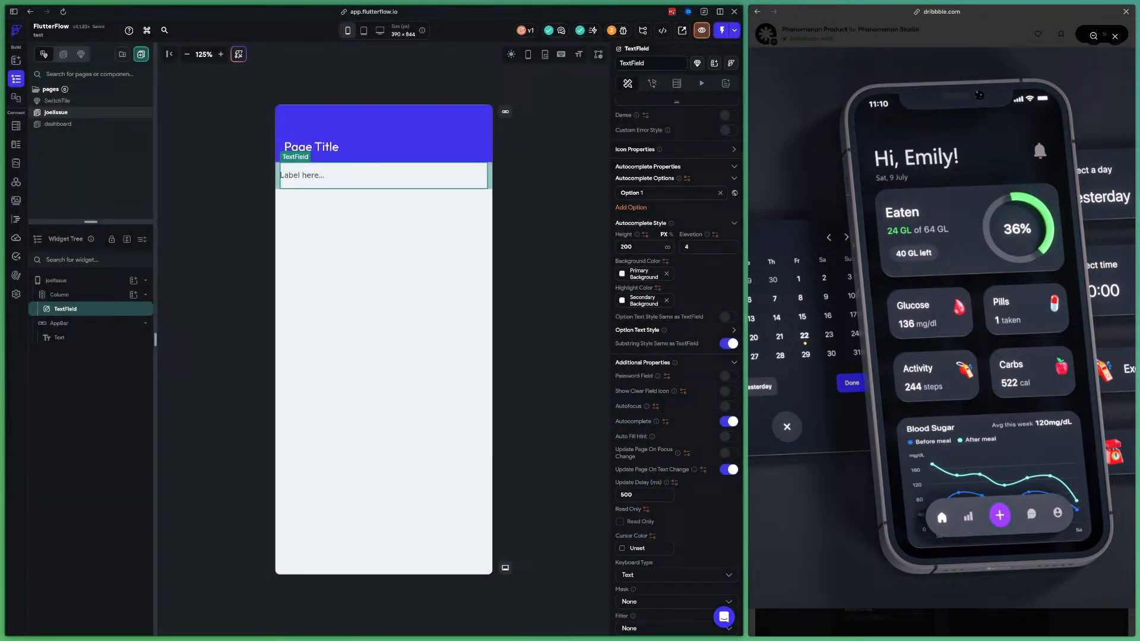
scroll(677, 368, down, 1)
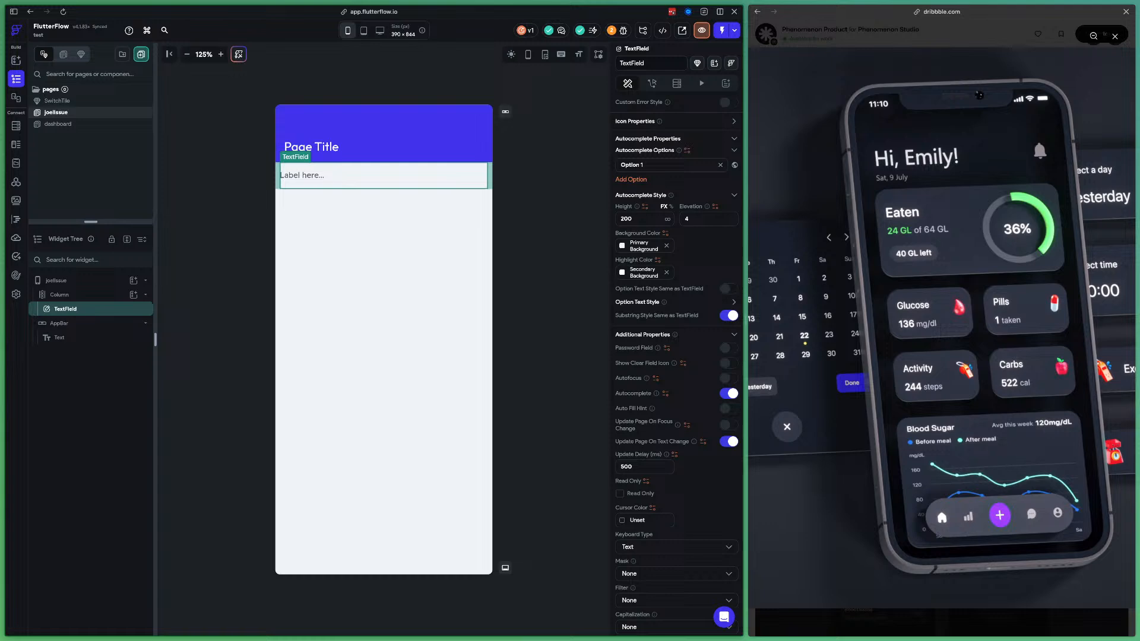
scroll(677, 368, up, 15)
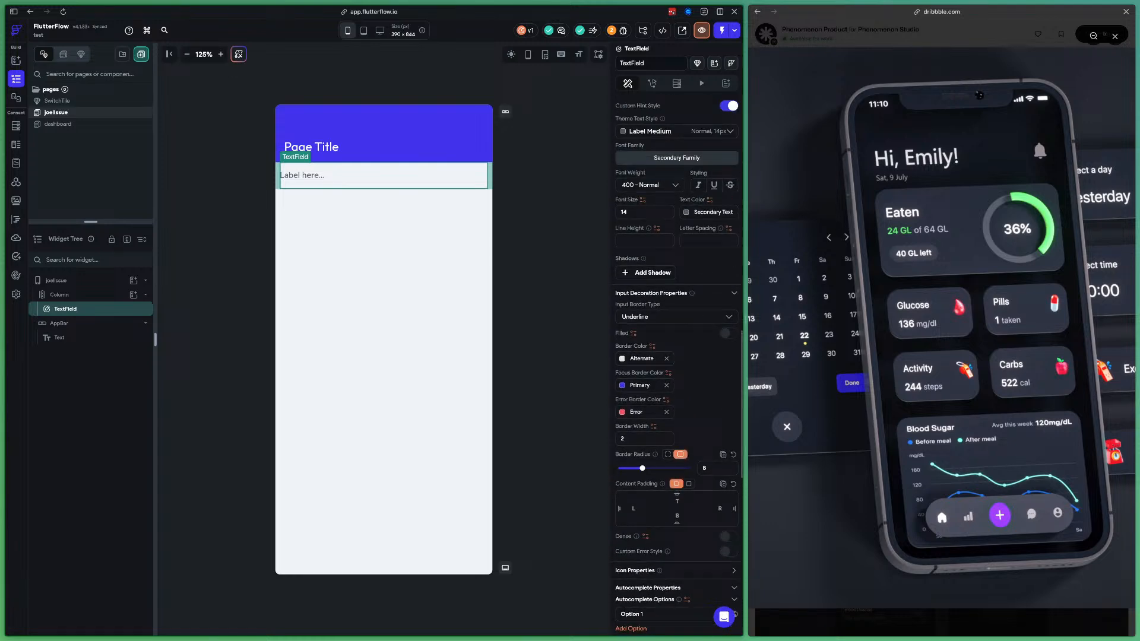
scroll(677, 368, up, 15)
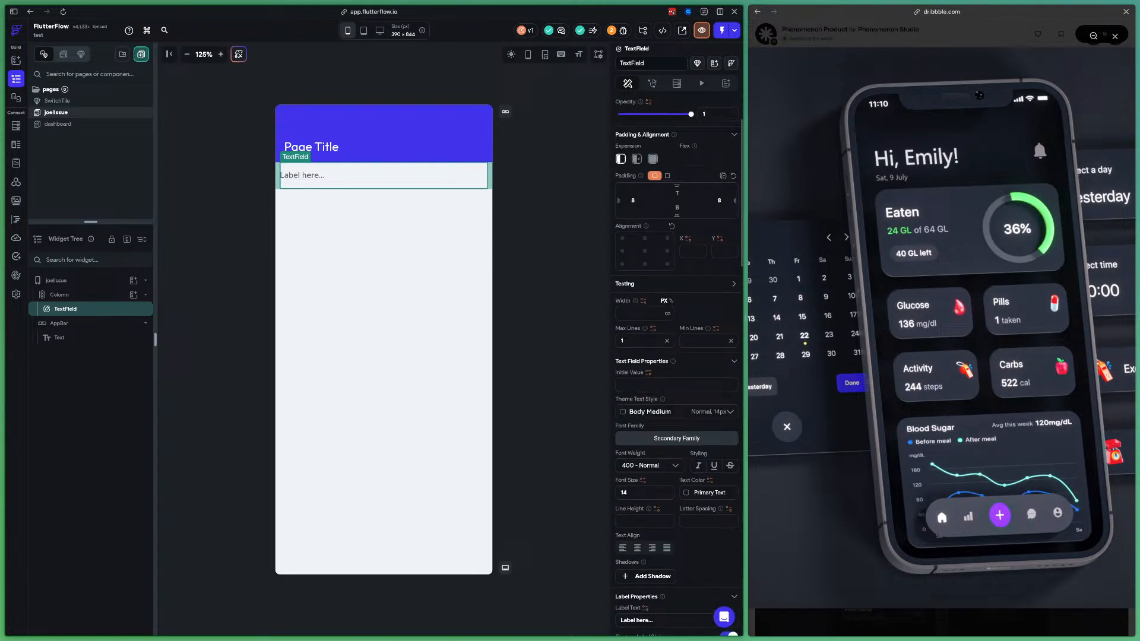
scroll(676, 368, up, 3)
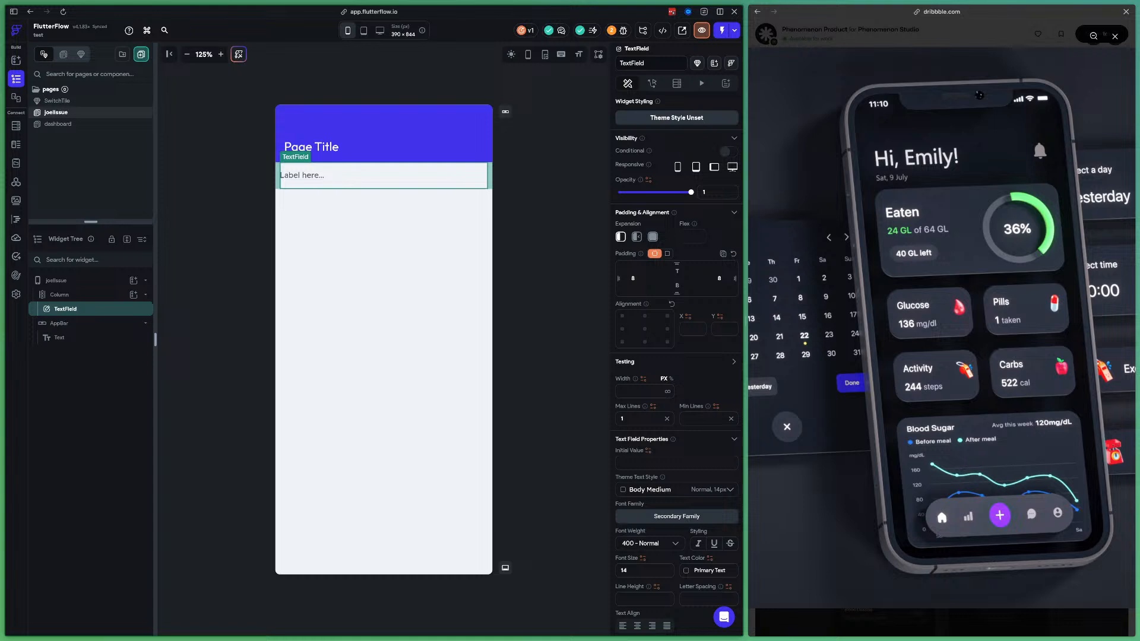
scroll(677, 368, down, 1)
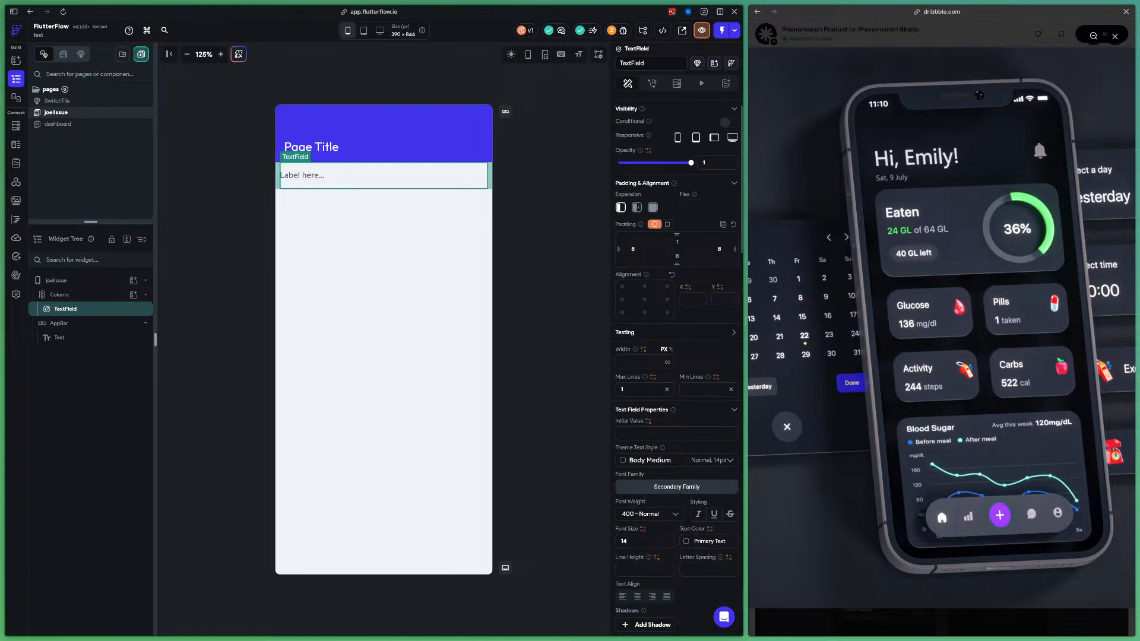
scroll(677, 369, down, 1)
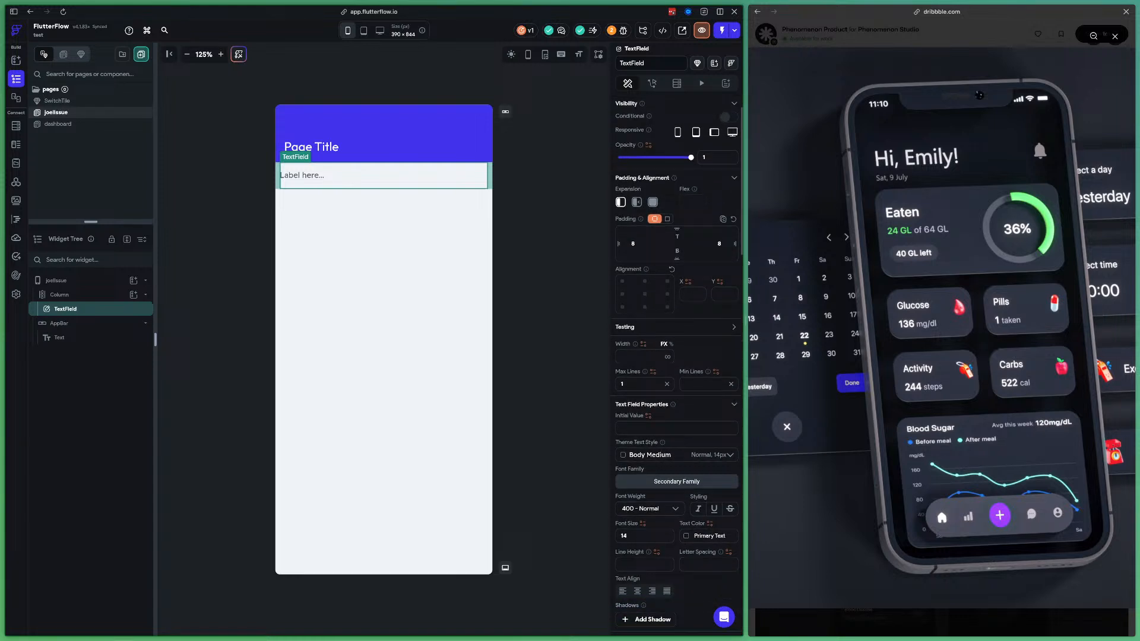
scroll(677, 369, down, 3)
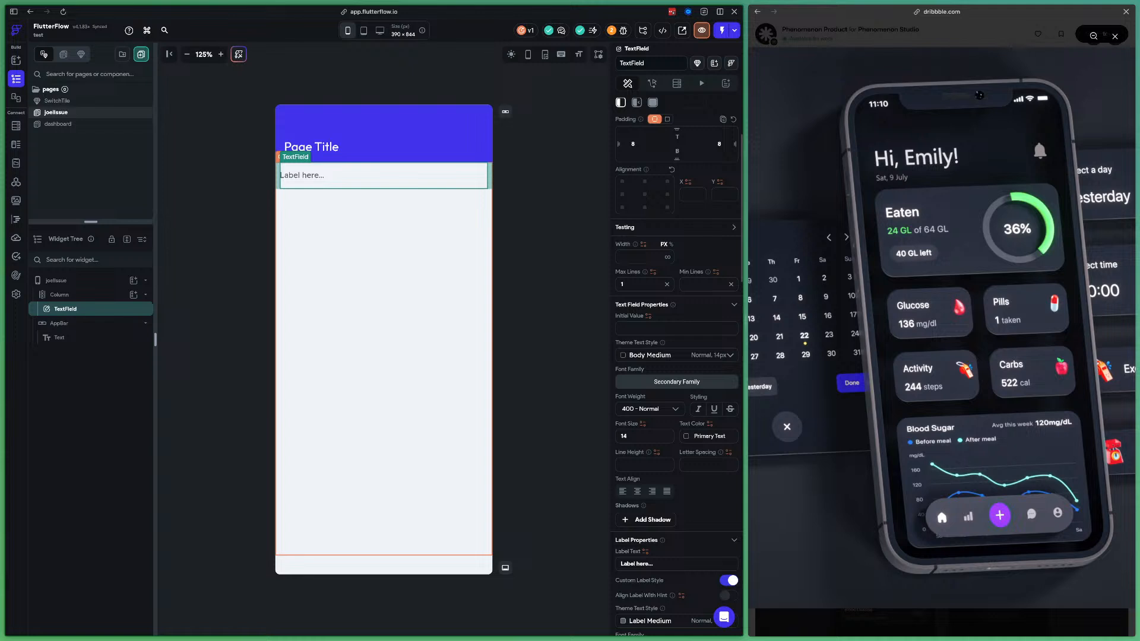
Add a ListView below the TextField in the page's Column and place a Text widget inside it
click(384, 356)
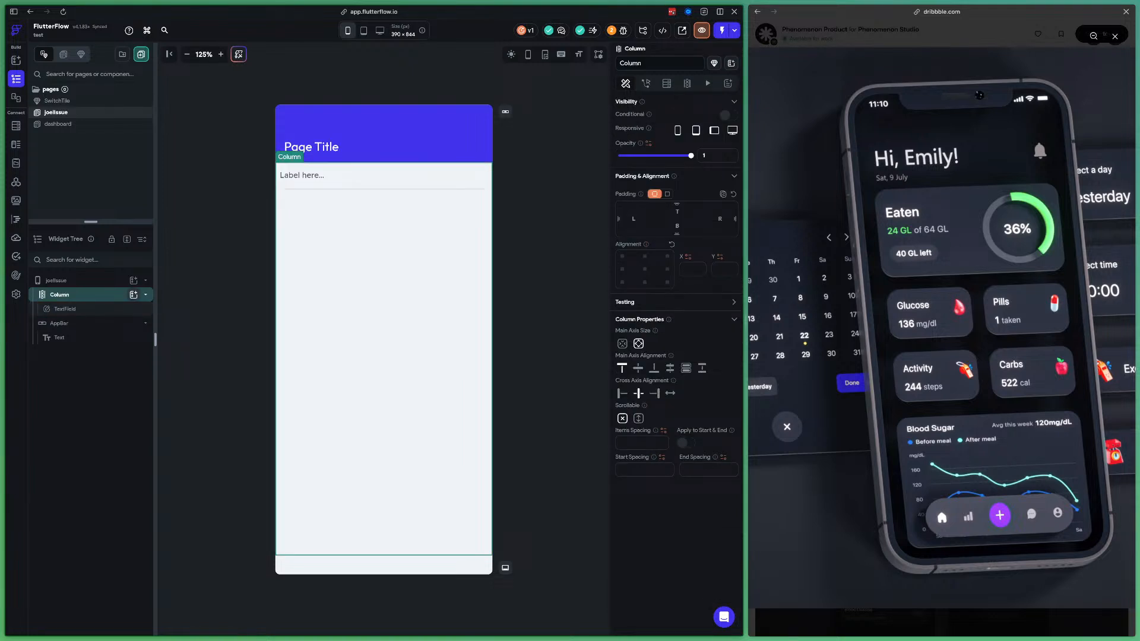
click(134, 295)
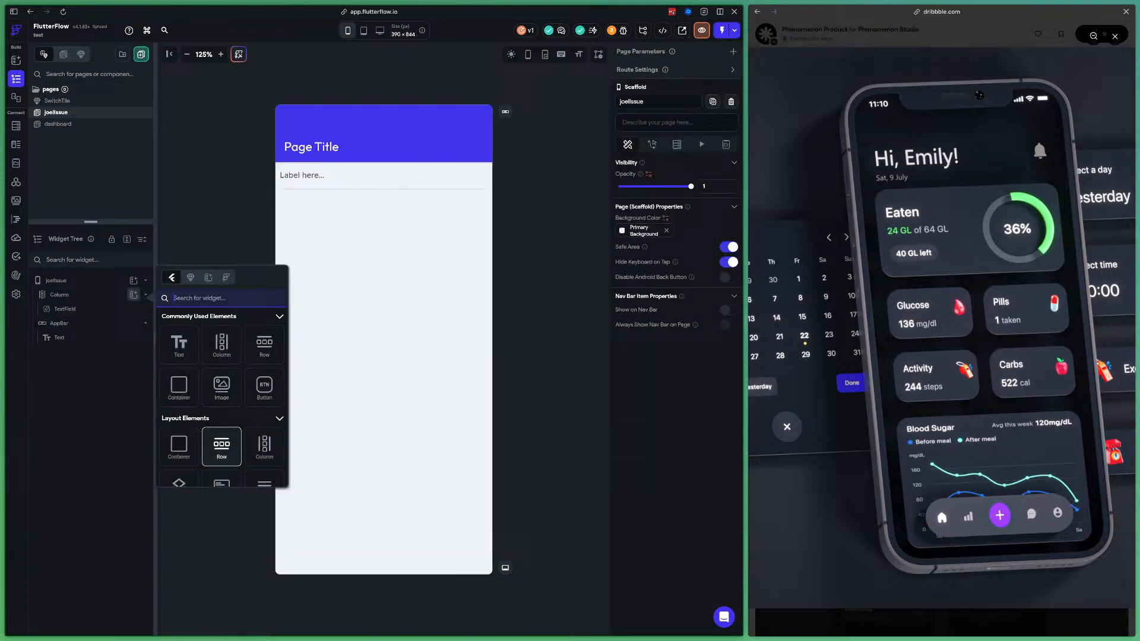
scroll(222, 420, down, 1)
click(264, 441)
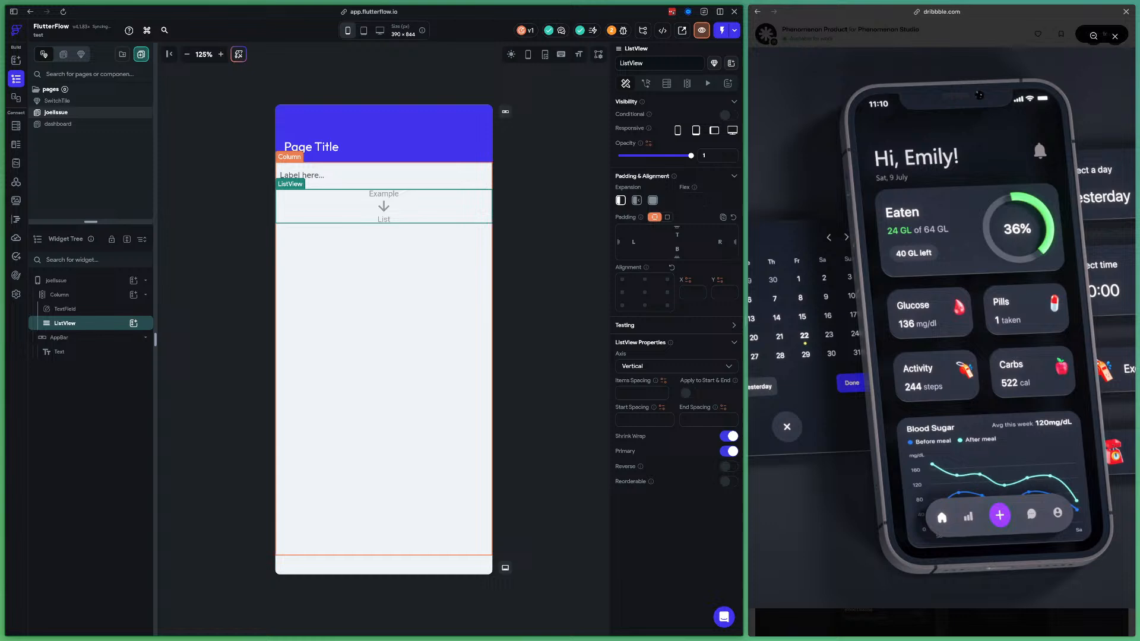
click(134, 323)
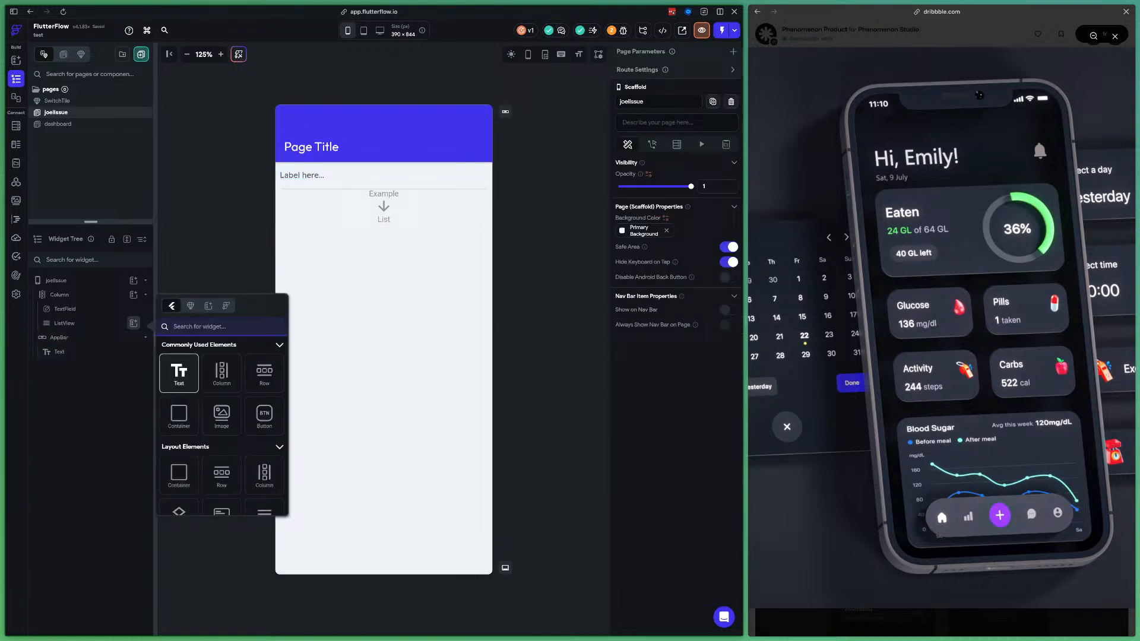
click(179, 373)
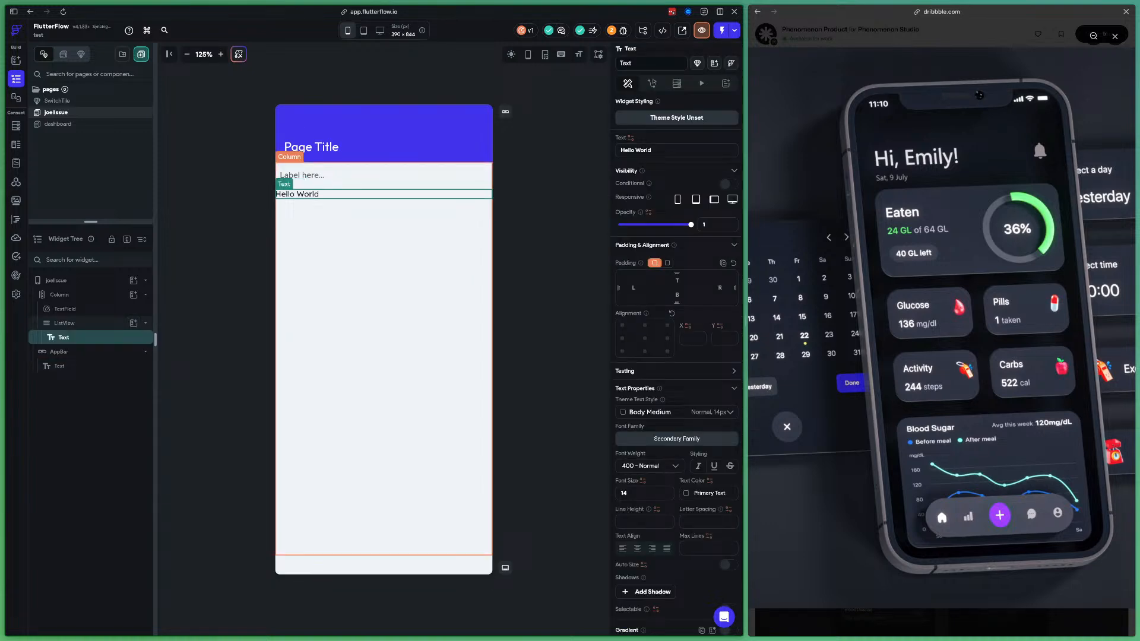
Start generating the ListView's children from the getNameList custom function, with Filter List Items applied to it
click(65, 322)
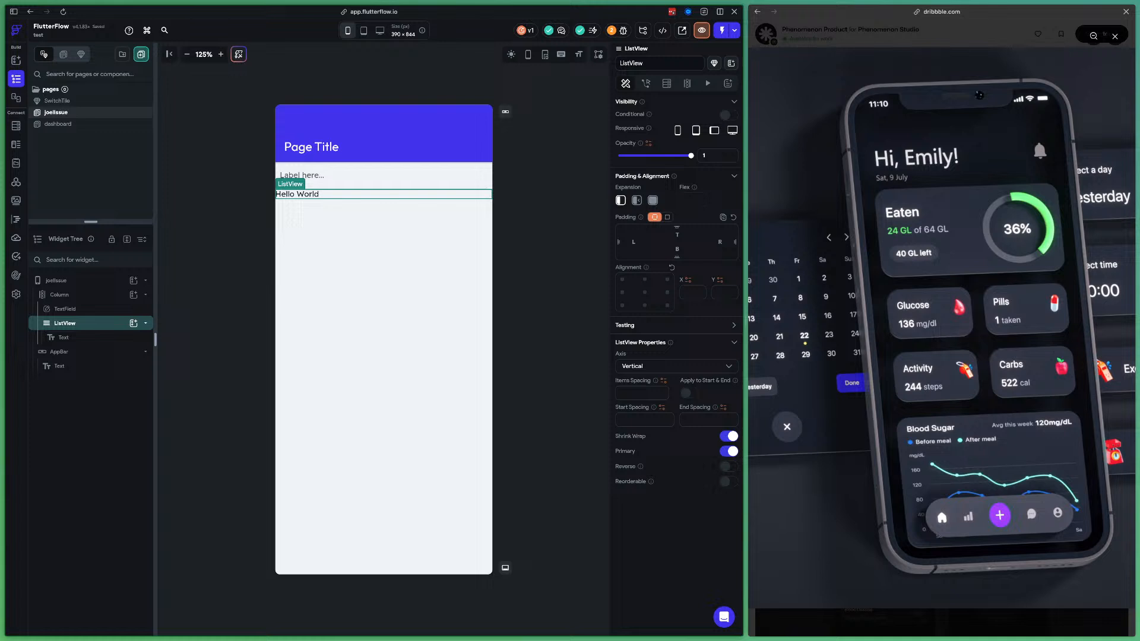
click(687, 83)
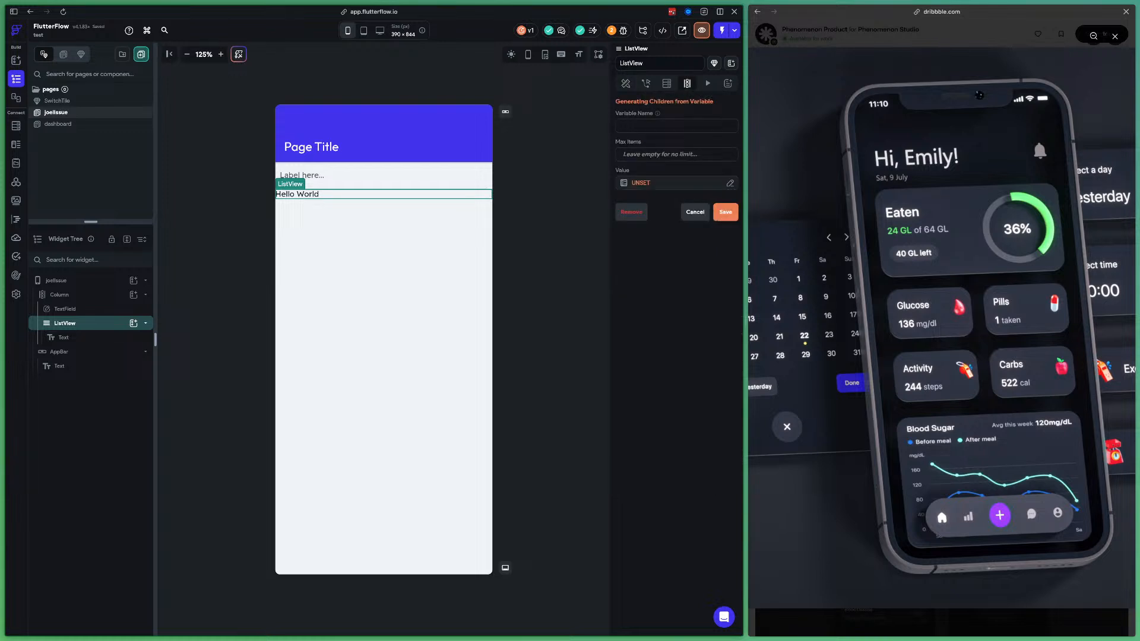
click(676, 183)
scroll(536, 267, down, 2)
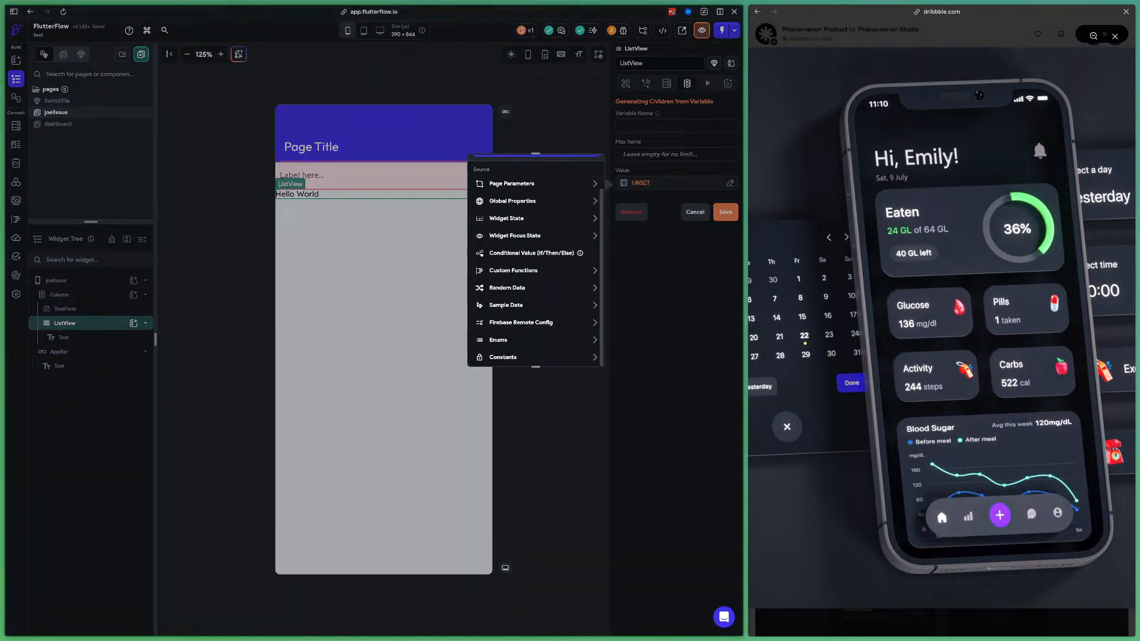
click(536, 271)
click(517, 298)
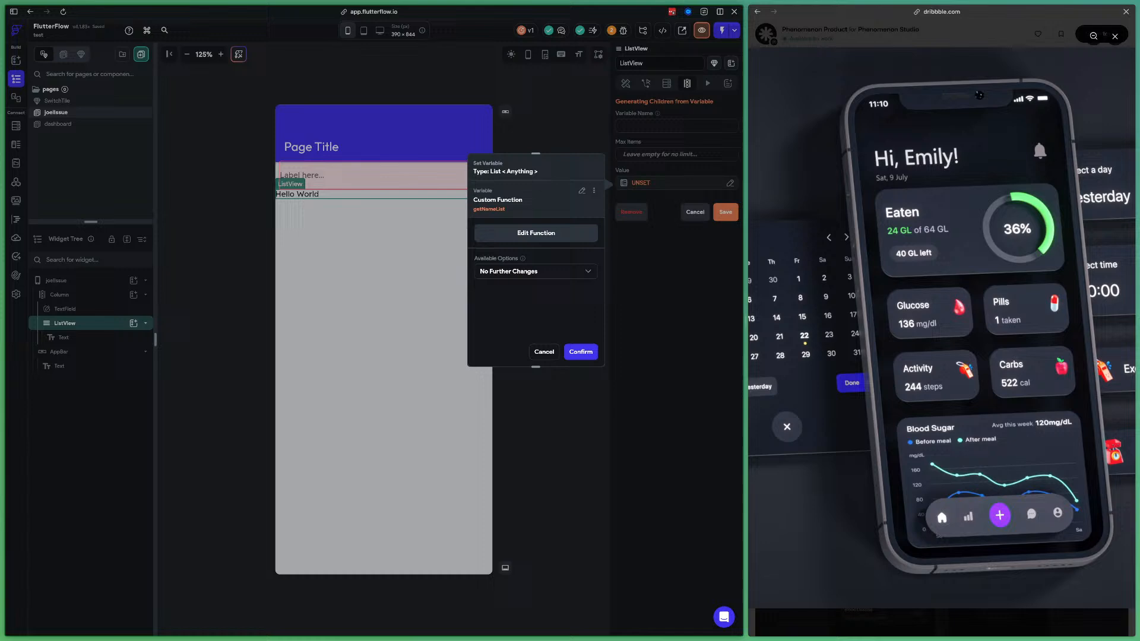
click(535, 271)
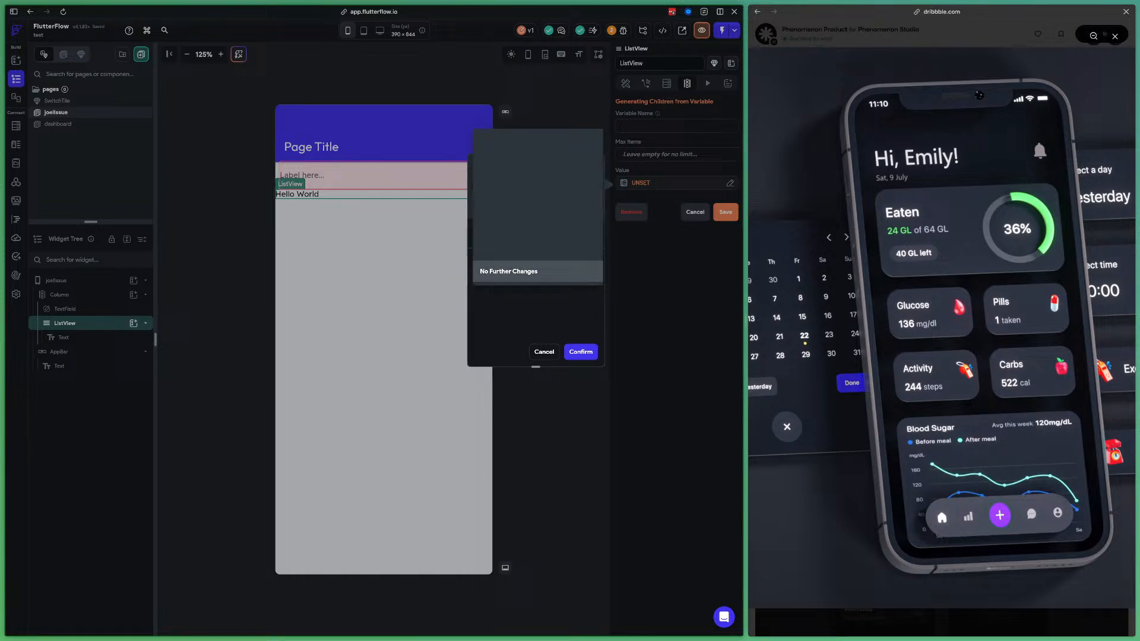
click(502, 186)
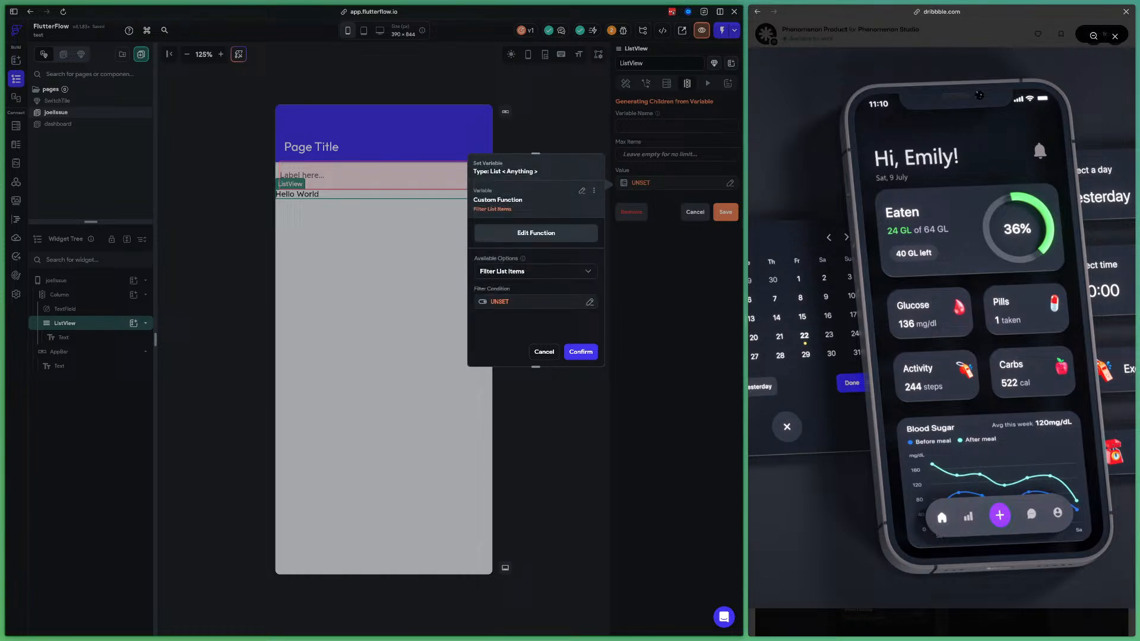
Define the Filter Condition as a Single Condition with Item in List as first value, Equal To, and a second value
click(500, 301)
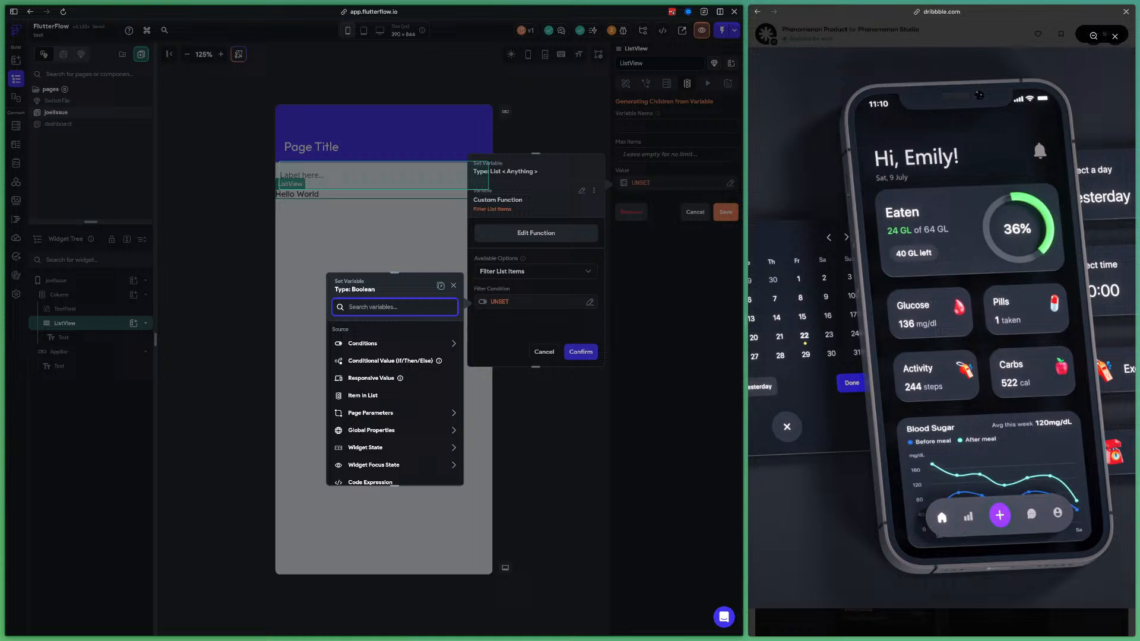
scroll(395, 380, down, 1)
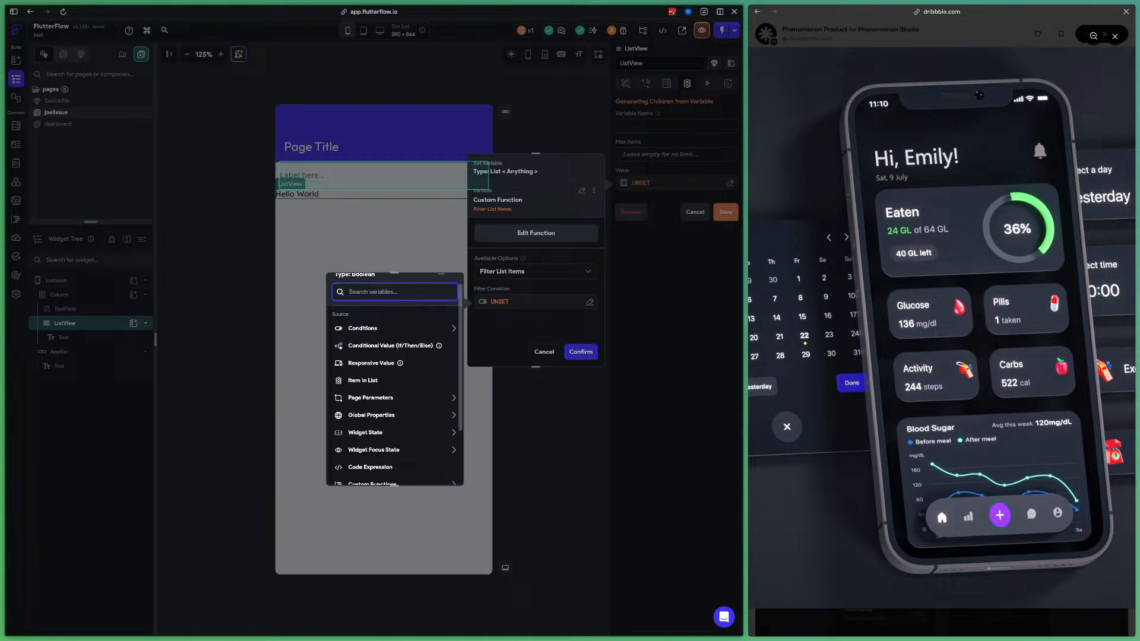
scroll(394, 380, down, 1)
click(362, 361)
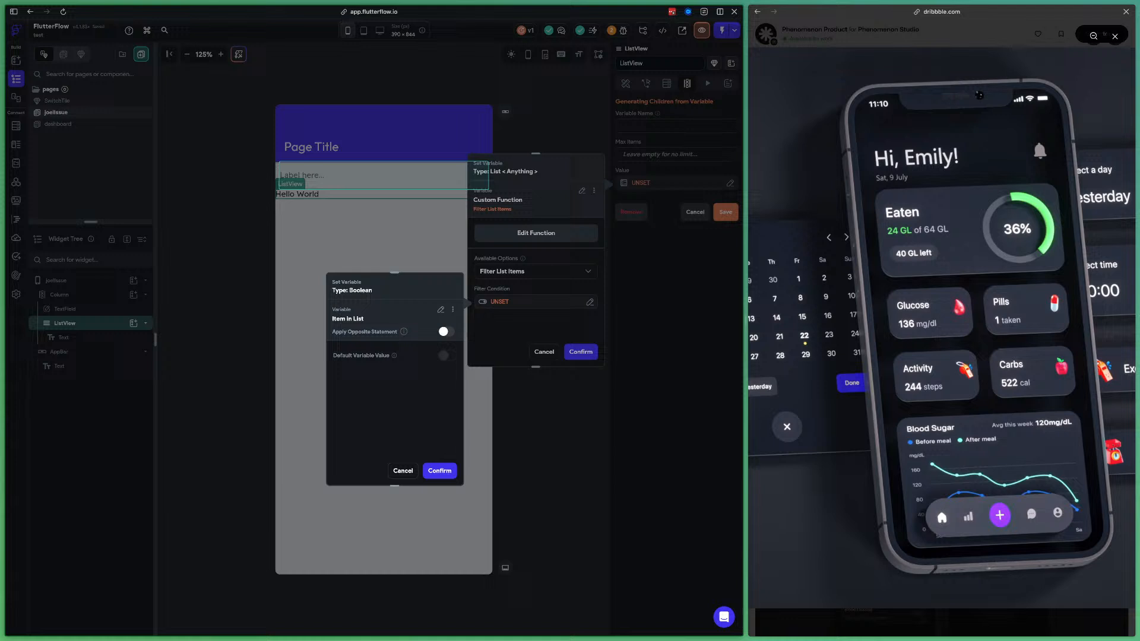
click(440, 310)
click(368, 344)
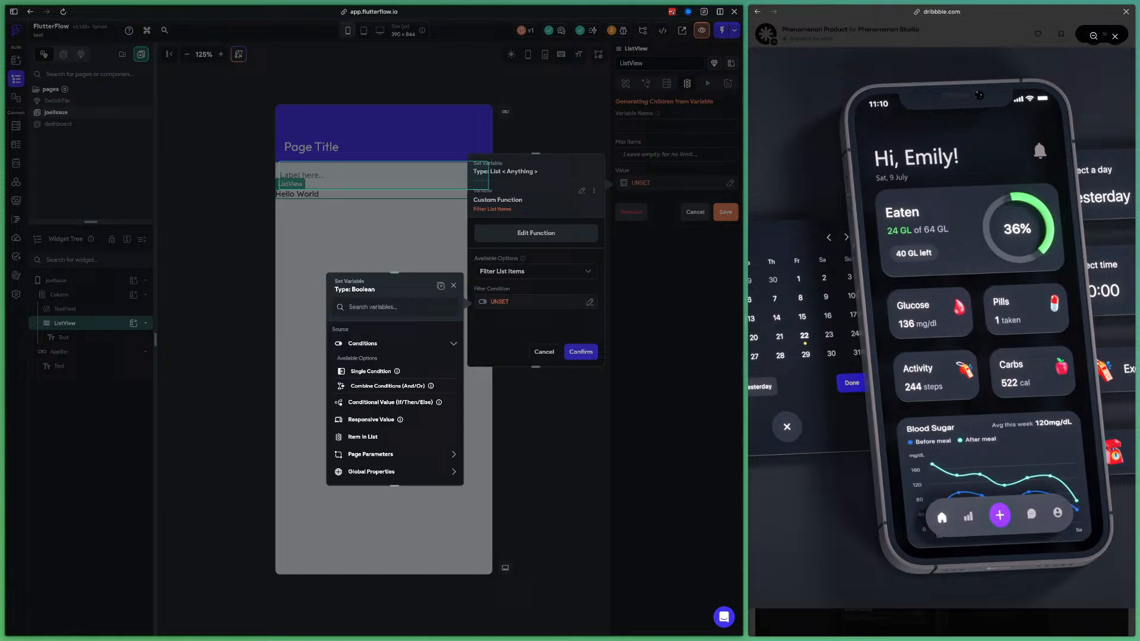
click(372, 372)
click(445, 355)
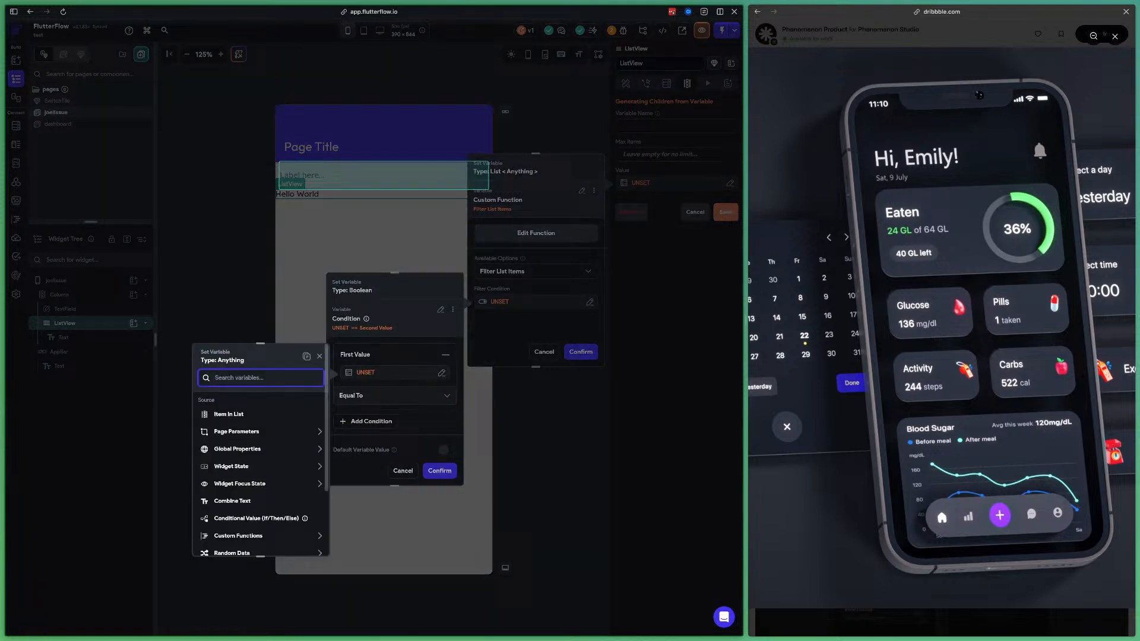
click(229, 414)
click(445, 415)
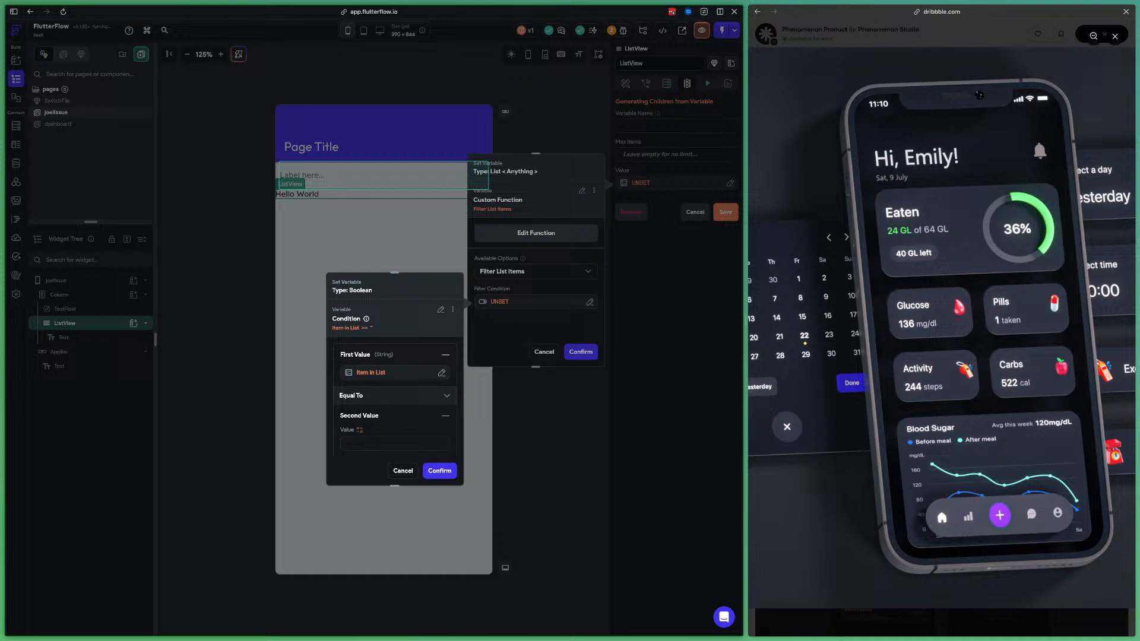
Bind the condition's second value to the TextField's widget state and confirm the filtered list as the ListView's source
click(360, 430)
click(375, 176)
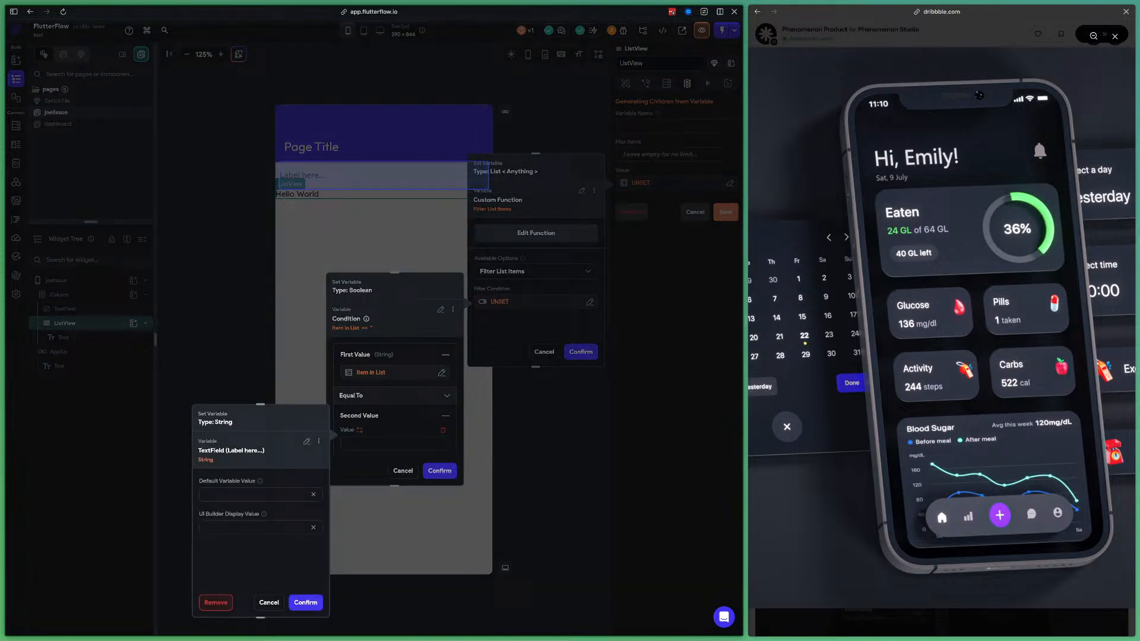
click(305, 602)
click(439, 470)
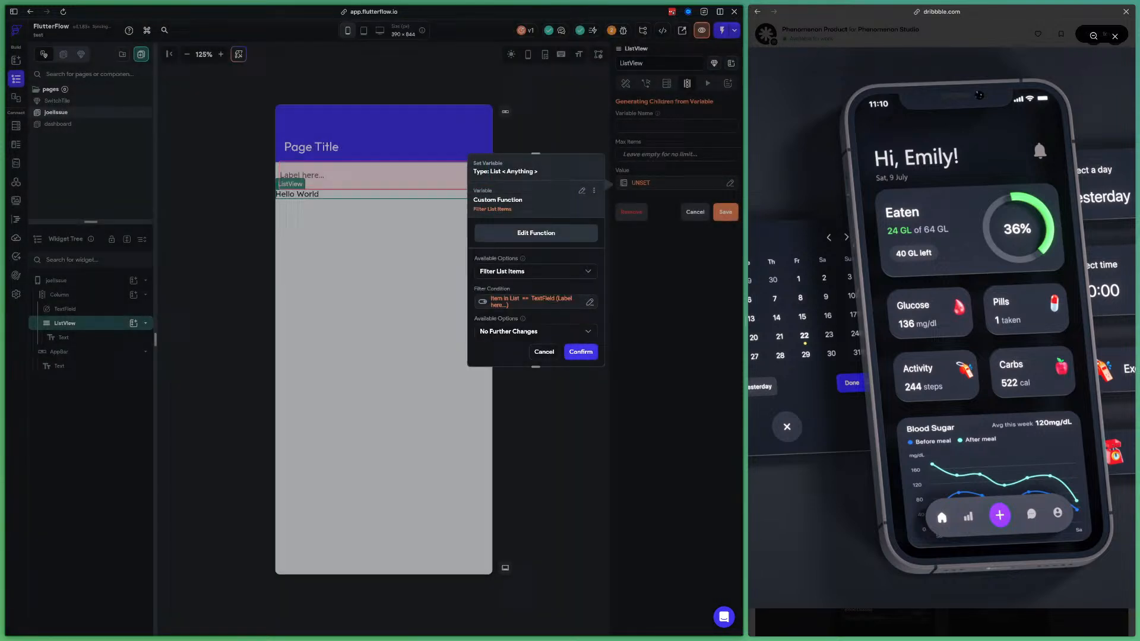
scroll(535, 267, down, 1)
click(581, 351)
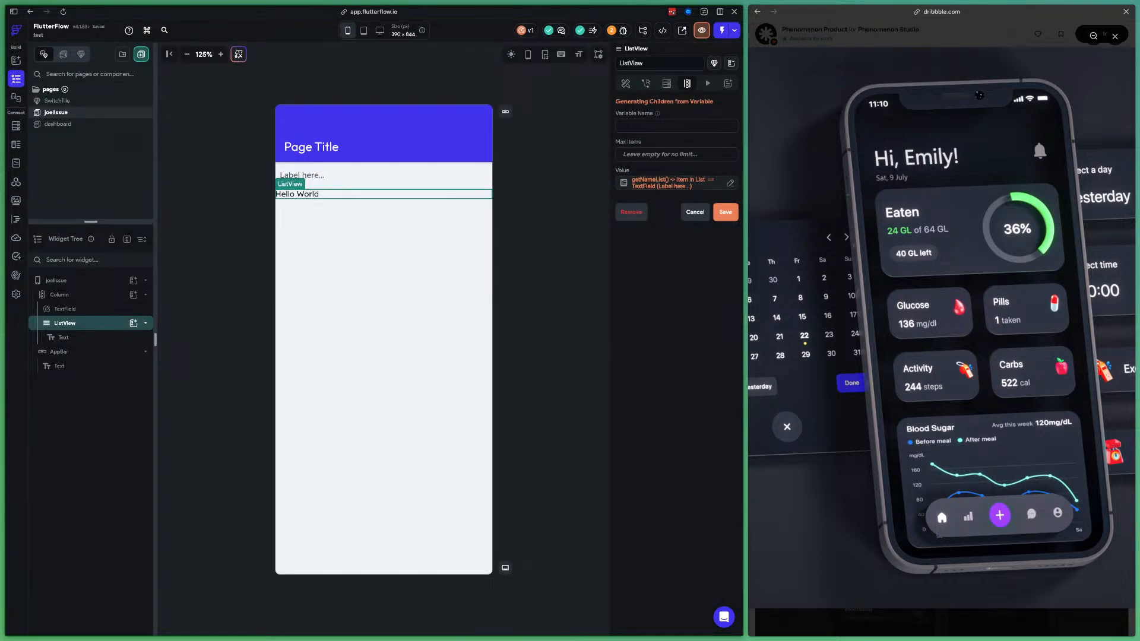
Name the ListView's generating variable "name" and save the dynamic children setup
text(name)
click(726, 211)
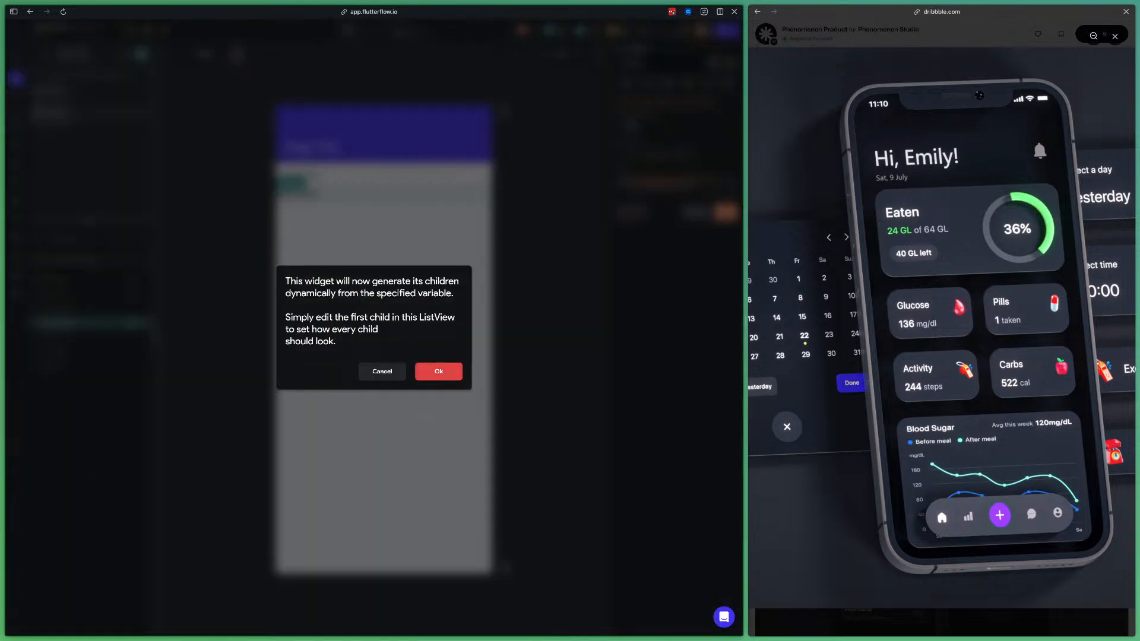
click(438, 371)
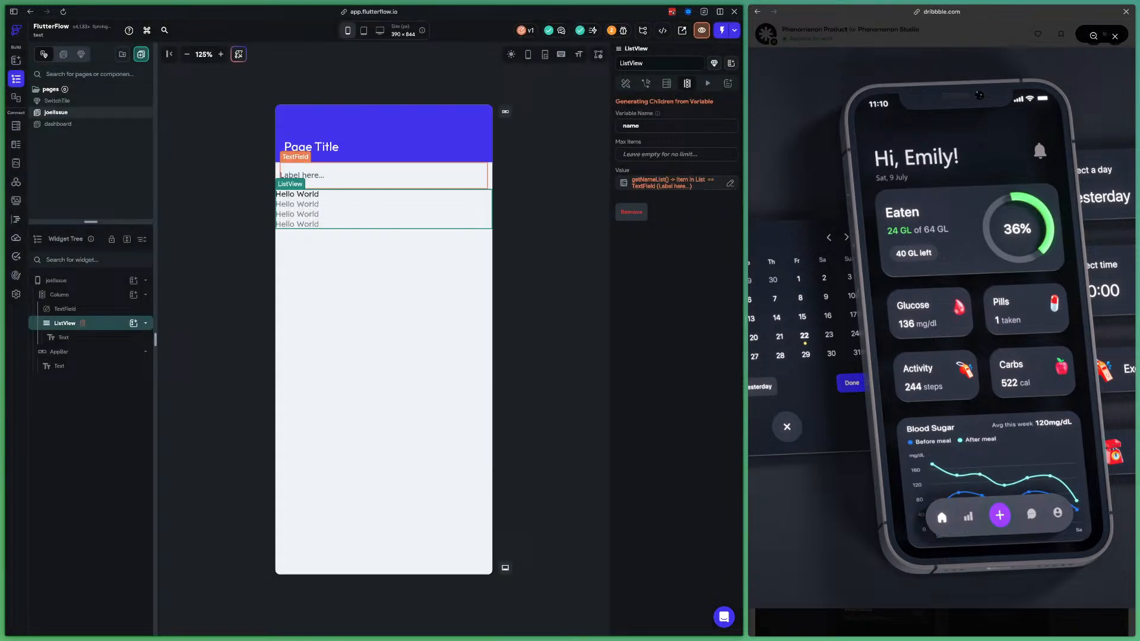
Bind the text of the Text widget inside the ListView to the name Item variable
click(63, 337)
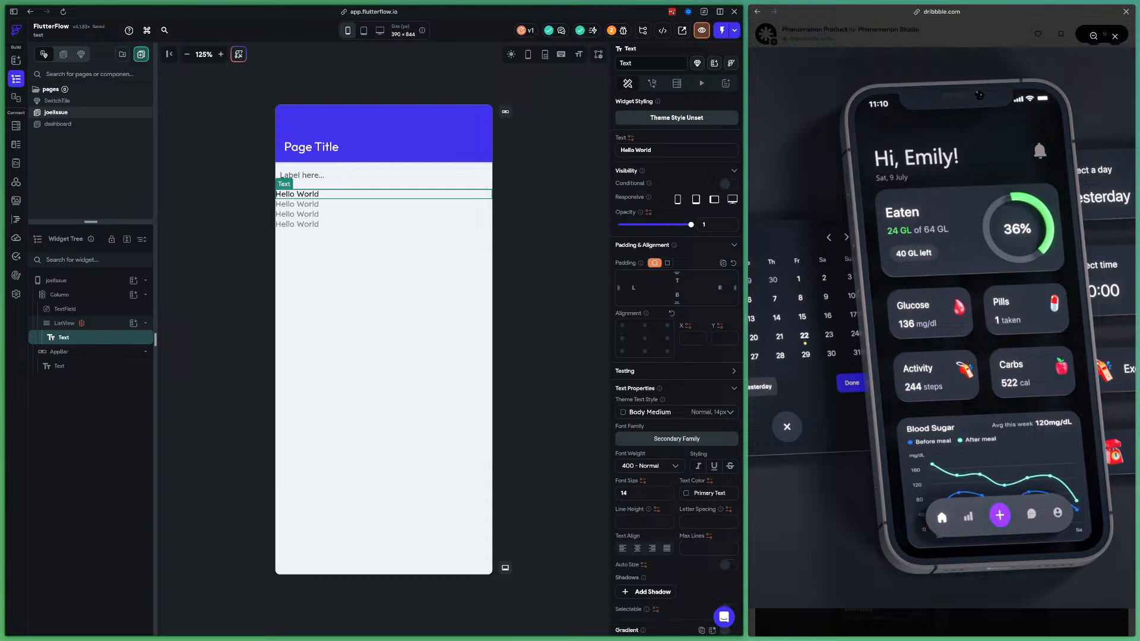
click(630, 137)
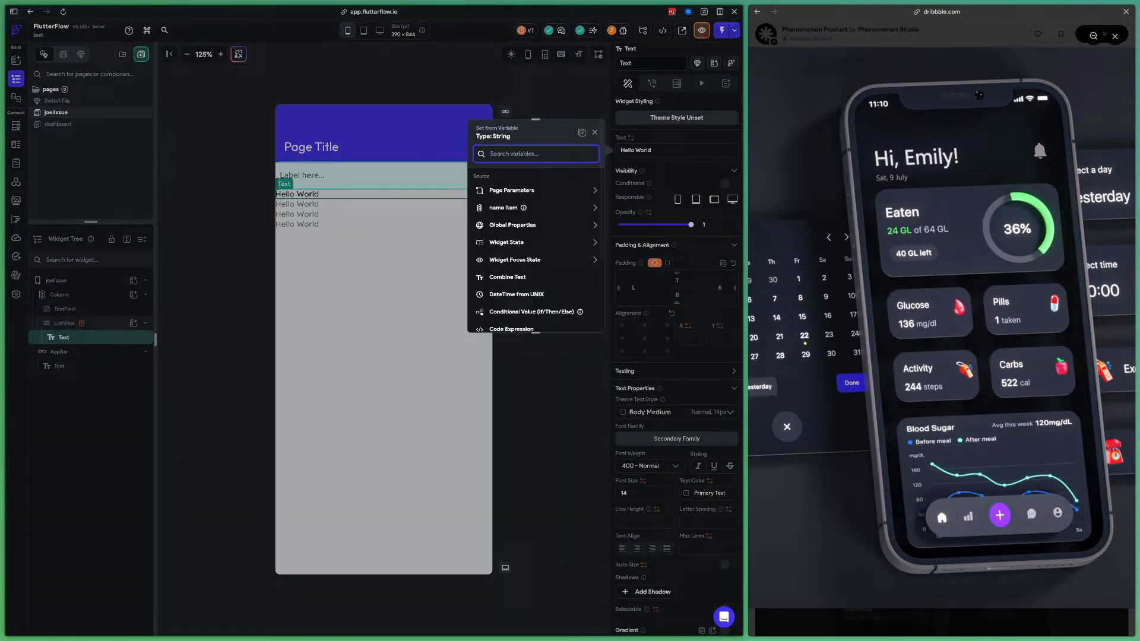
click(503, 207)
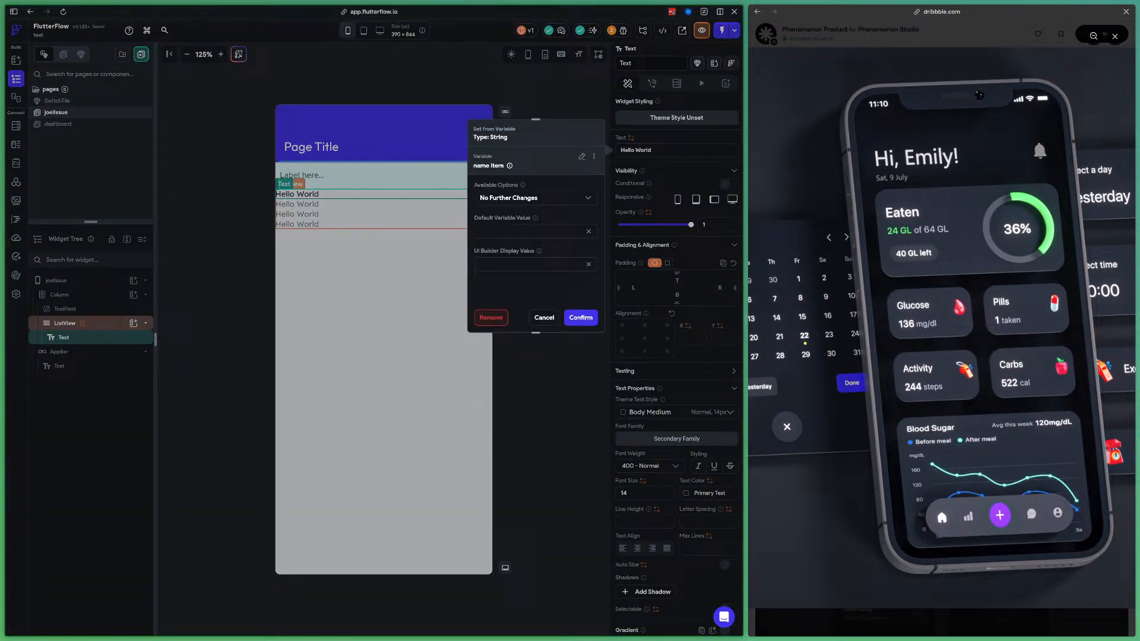
click(579, 318)
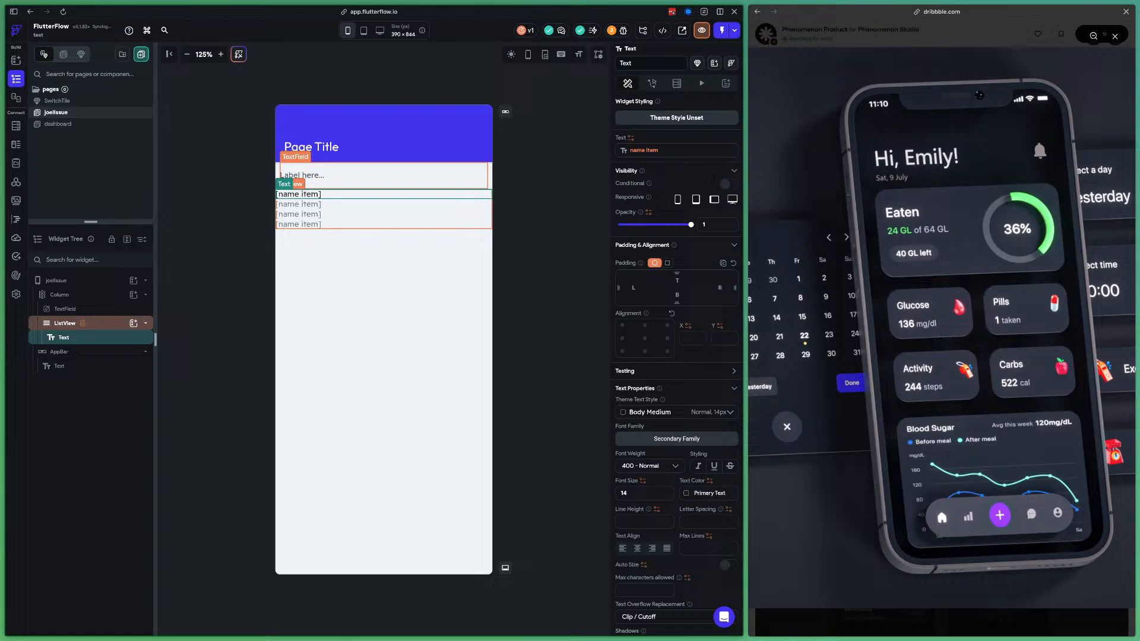
Review the TextField's input decoration and additional properties, and launch a test session of the app
click(383, 176)
scroll(677, 357, down, 15)
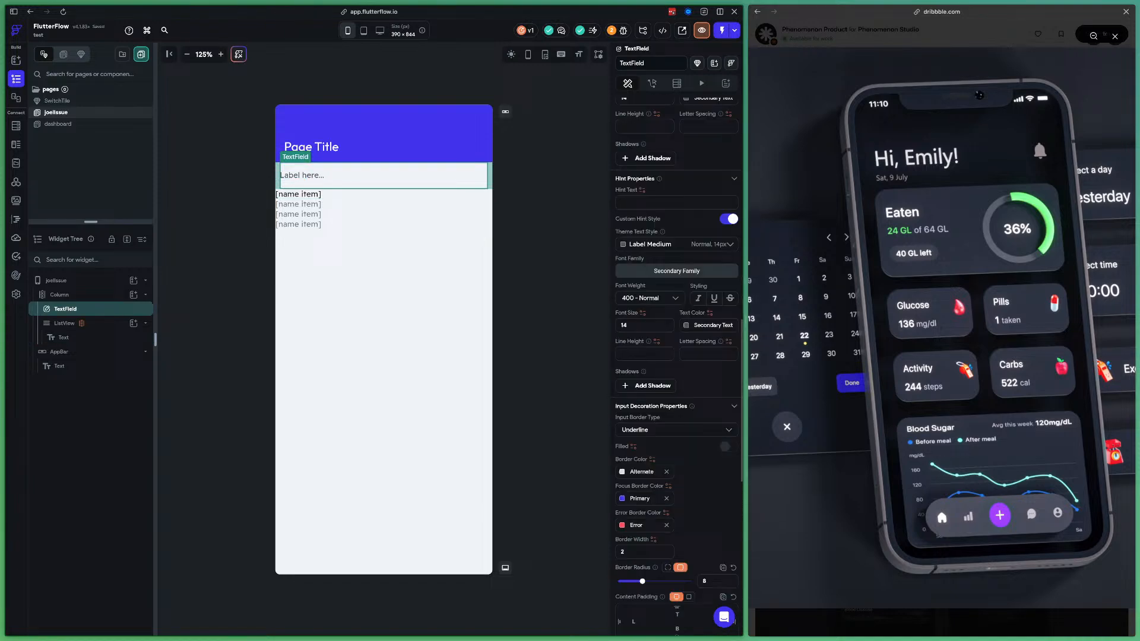
scroll(677, 357, down, 1)
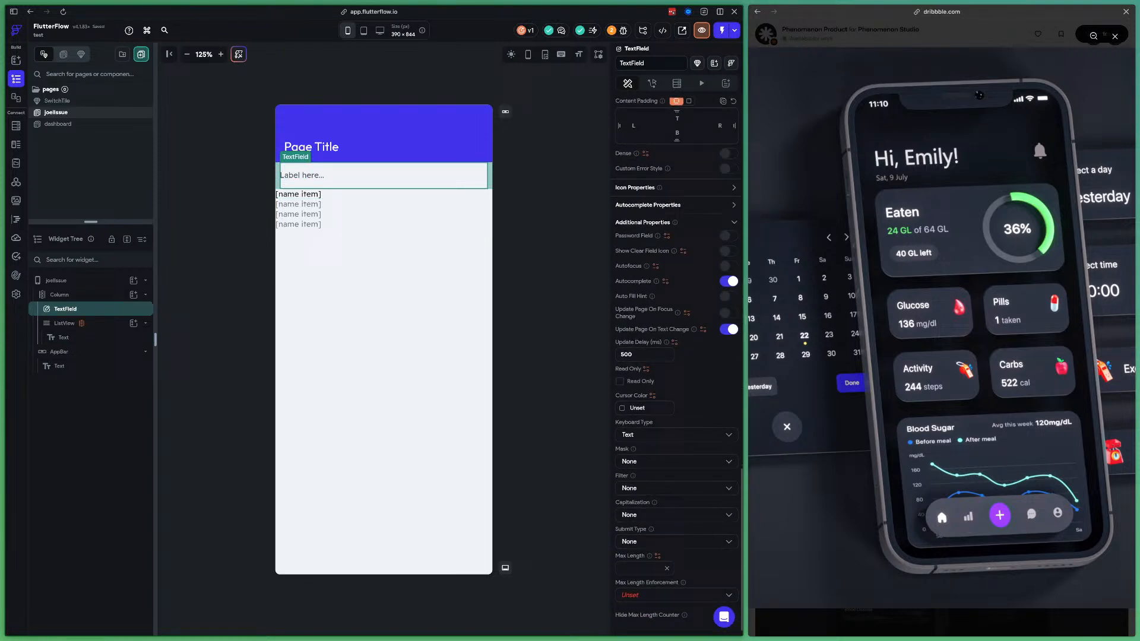
scroll(677, 356, up, 11)
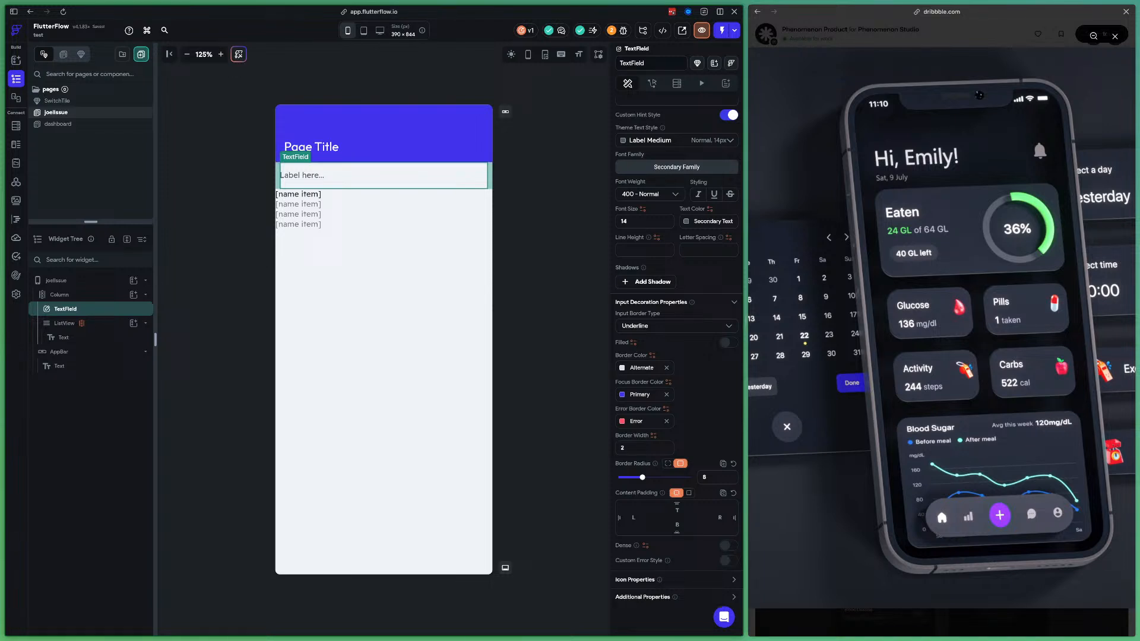
click(722, 31)
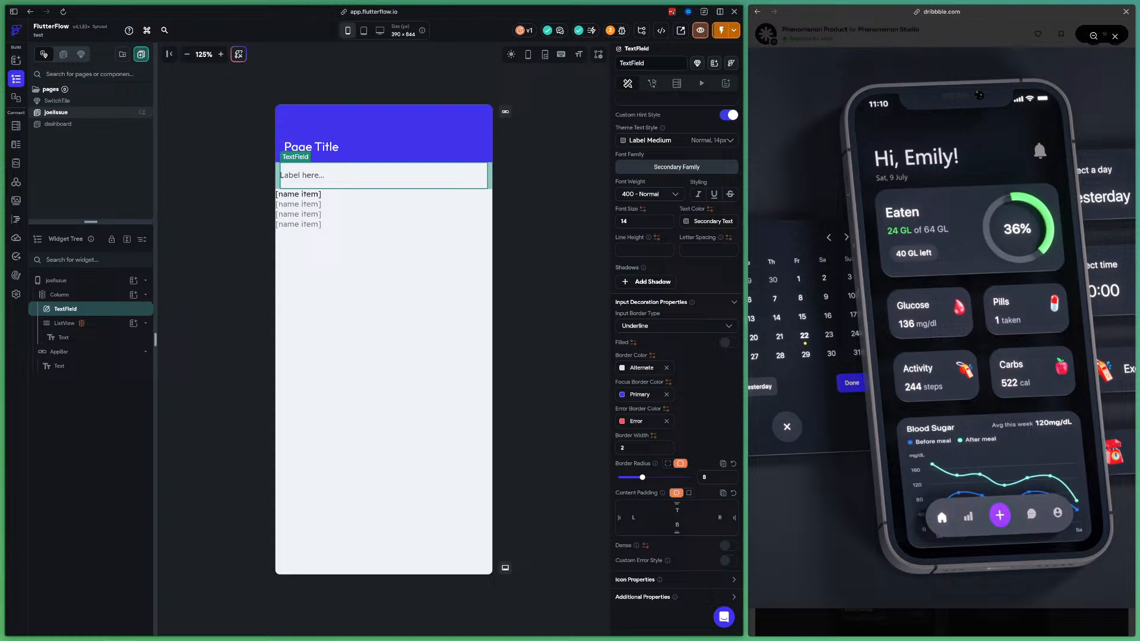
On the dashboard page, add a Row to the main Column below the Eaten card and place a Container in it
click(58, 124)
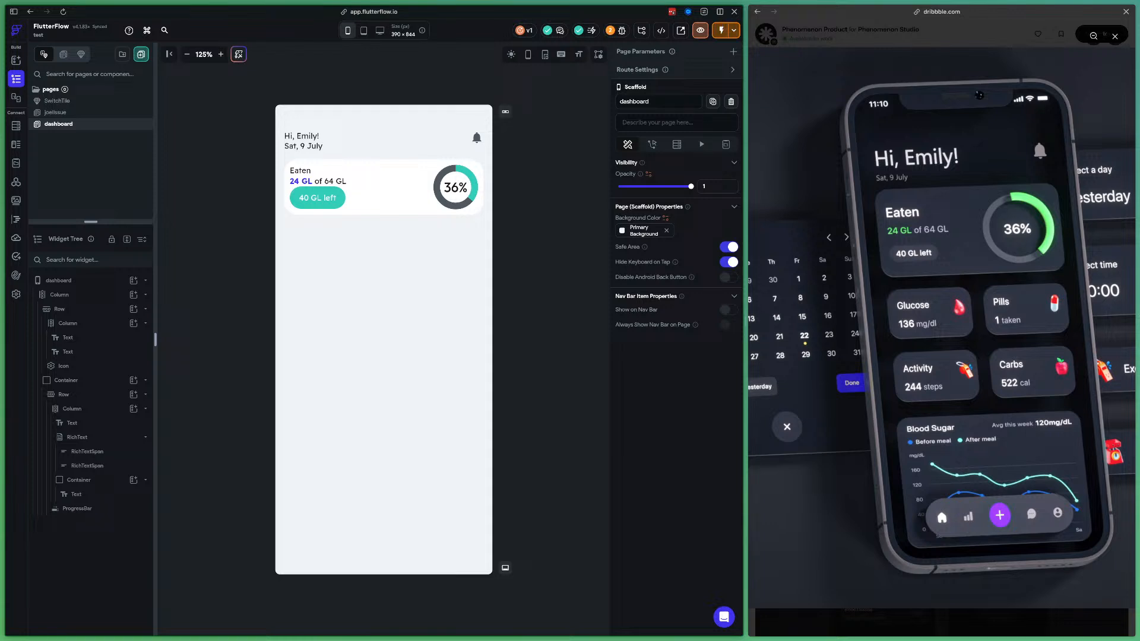
click(60, 295)
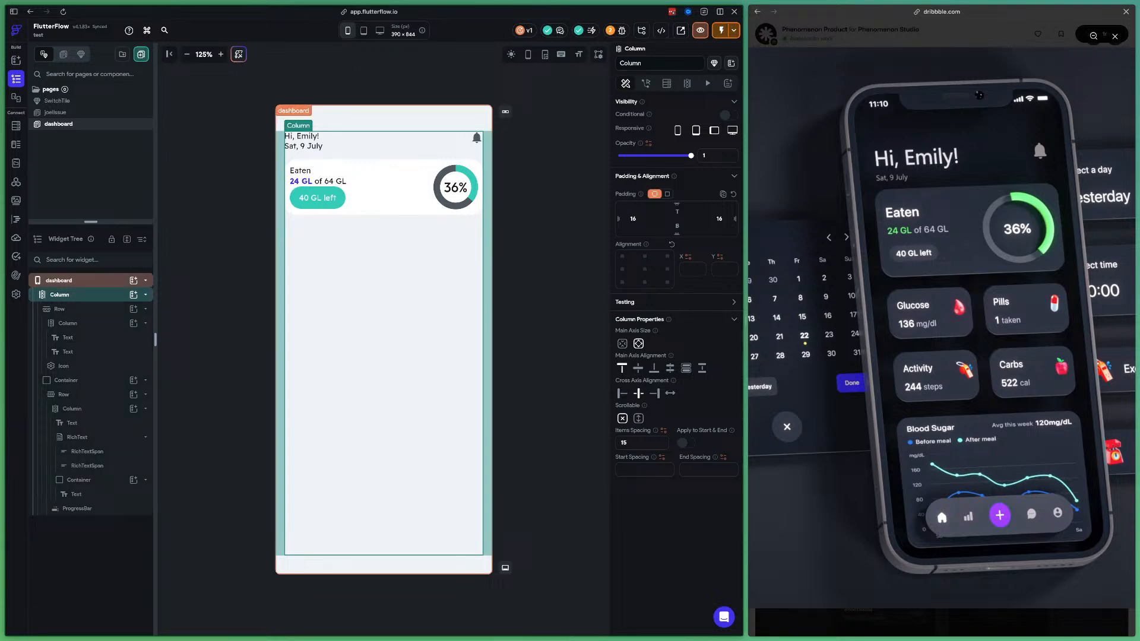
click(133, 294)
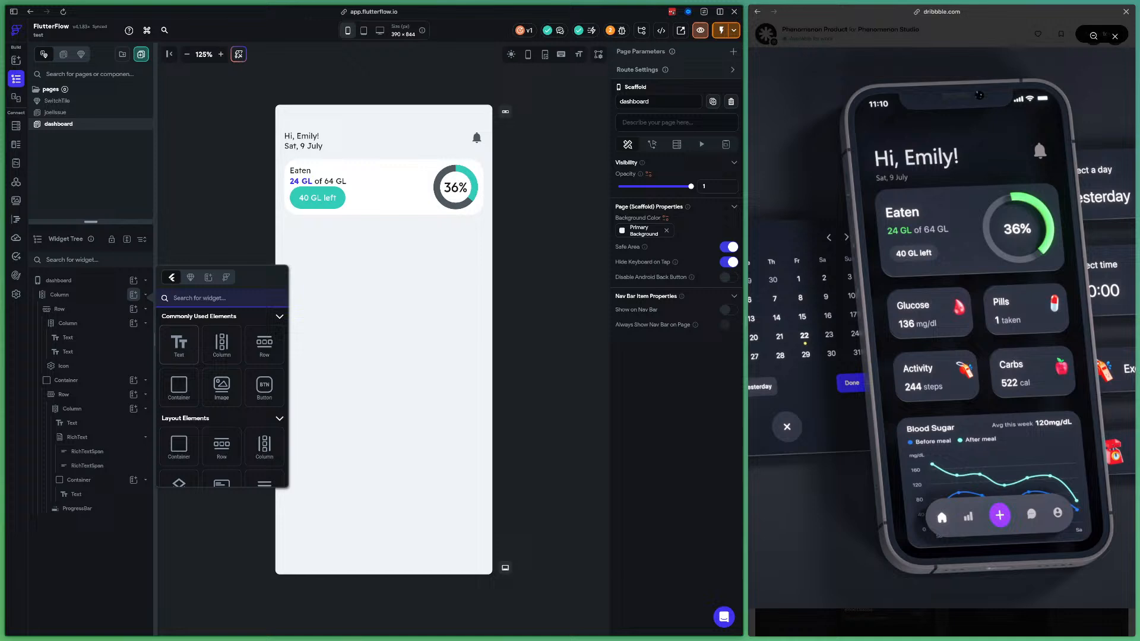
click(264, 343)
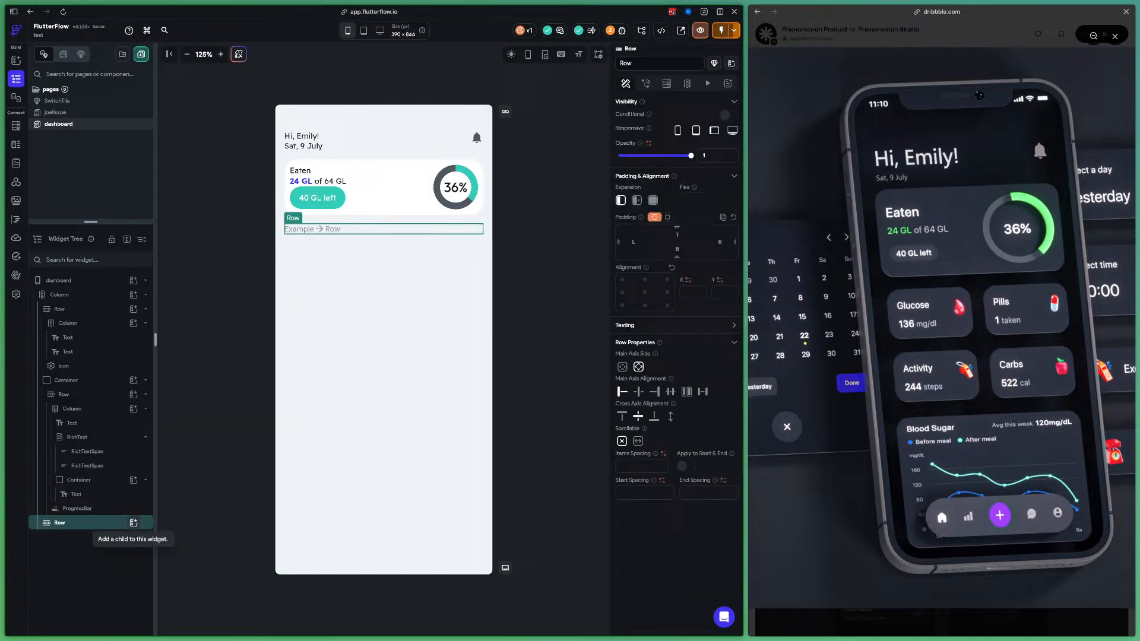
click(133, 522)
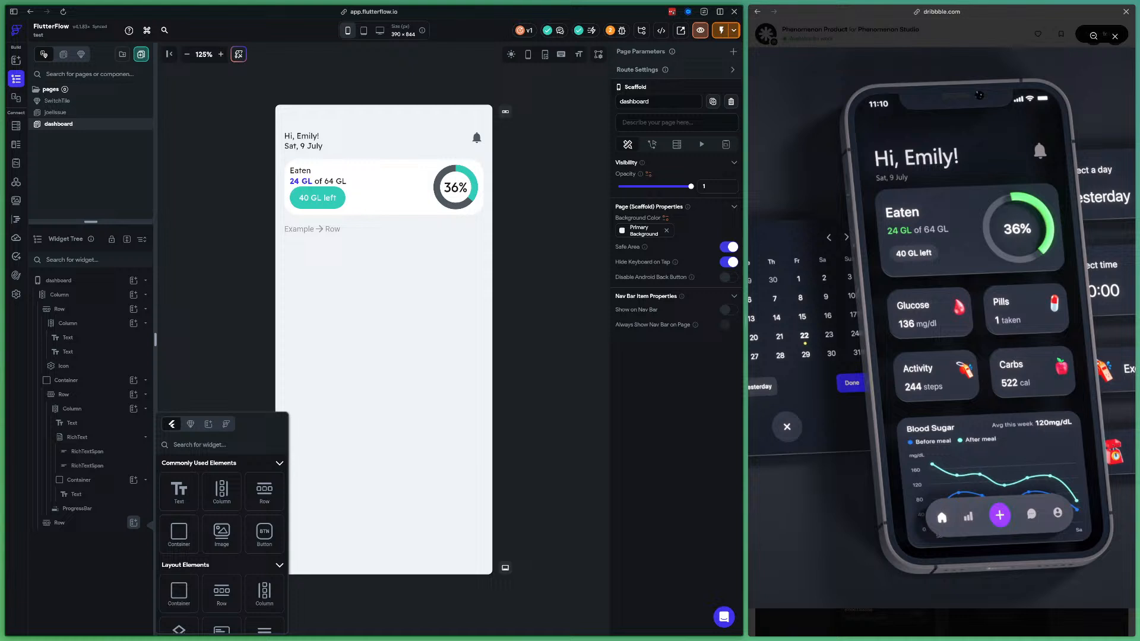
click(178, 533)
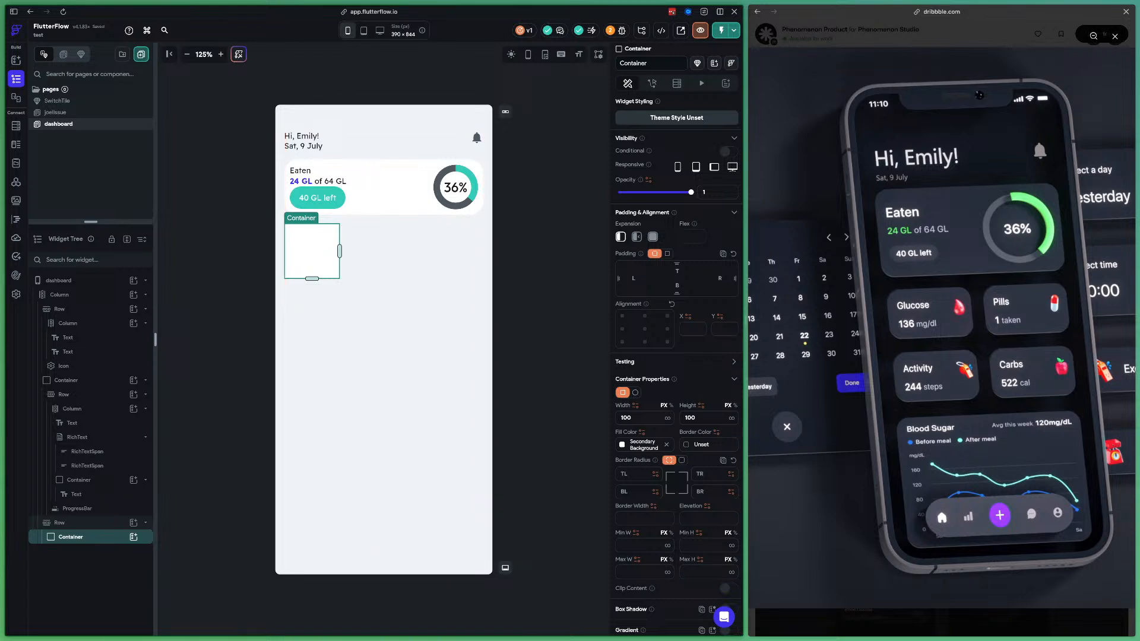
Make the new Container Expanded with a uniform border radius of 24, and add a Column inside it
click(652, 237)
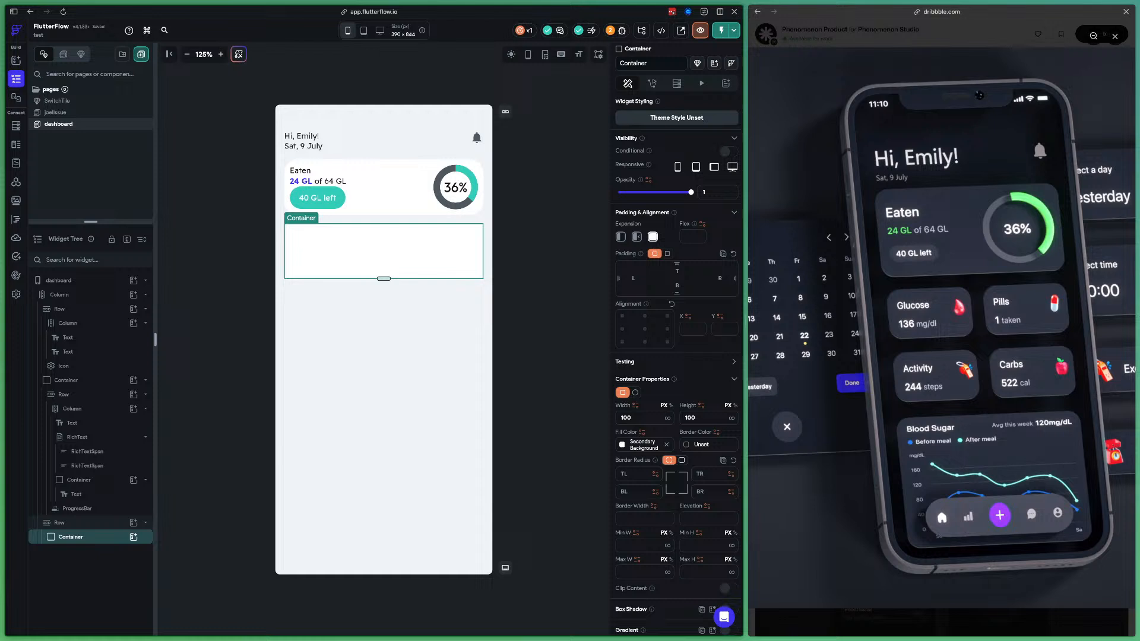
click(682, 460)
drag(618, 474, 691, 474)
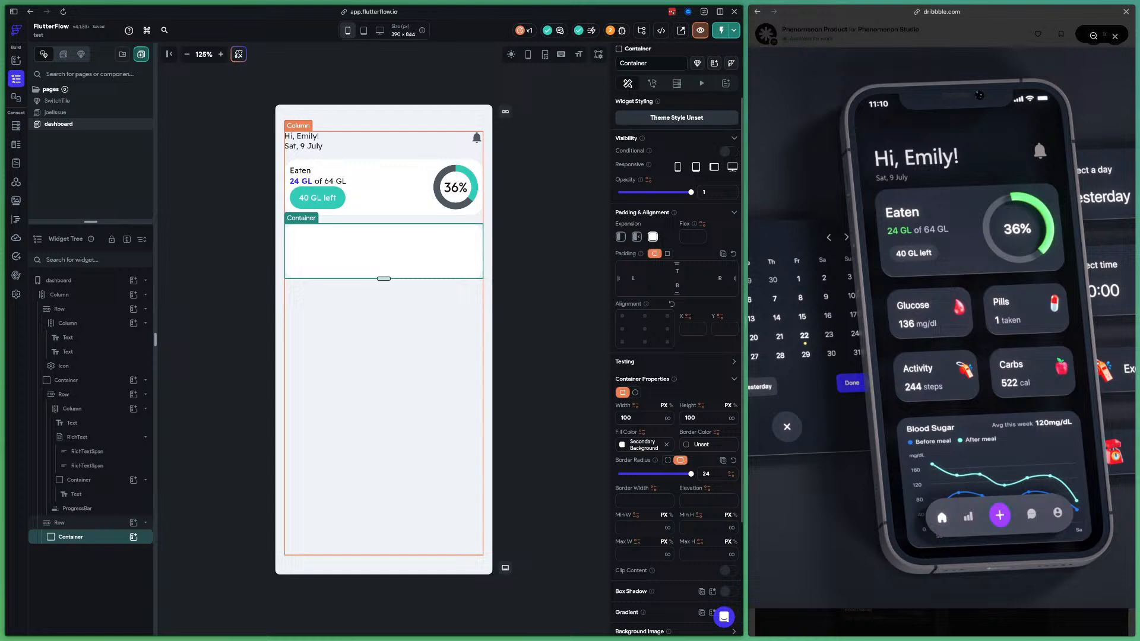
click(134, 536)
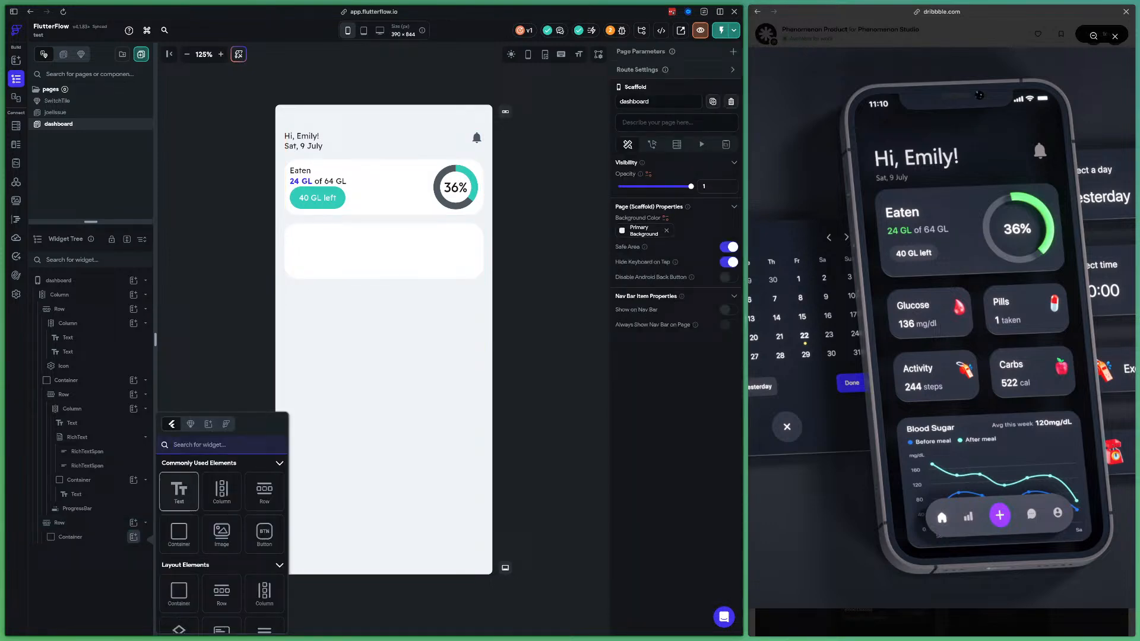
click(222, 492)
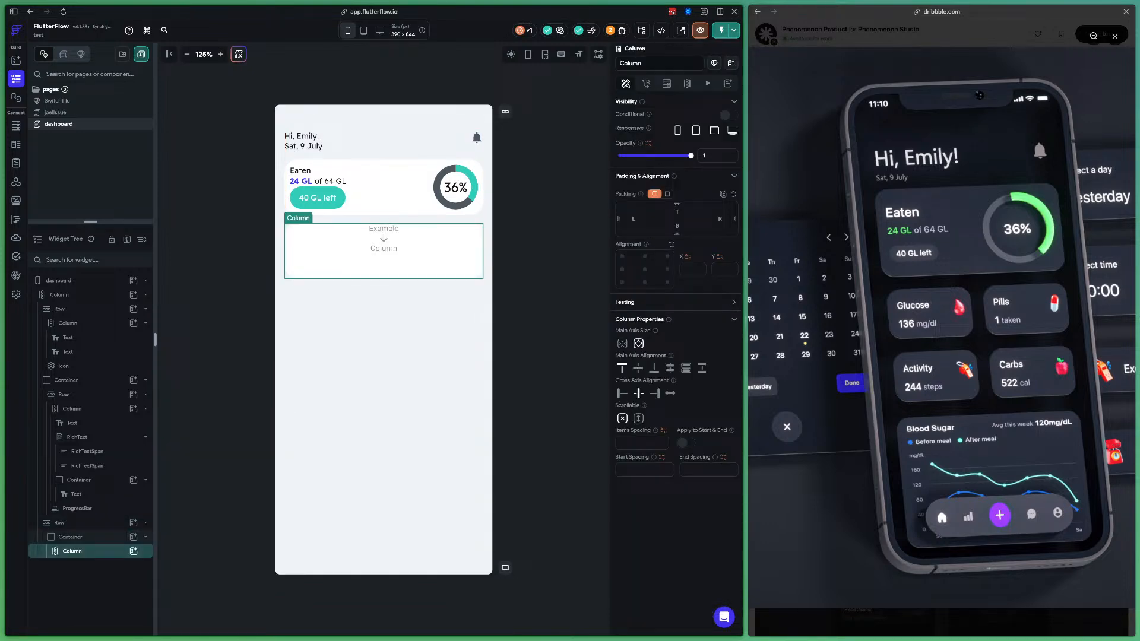
Add two Text widgets to the Column inside the new card Container below the Eaten card
click(134, 551)
click(179, 492)
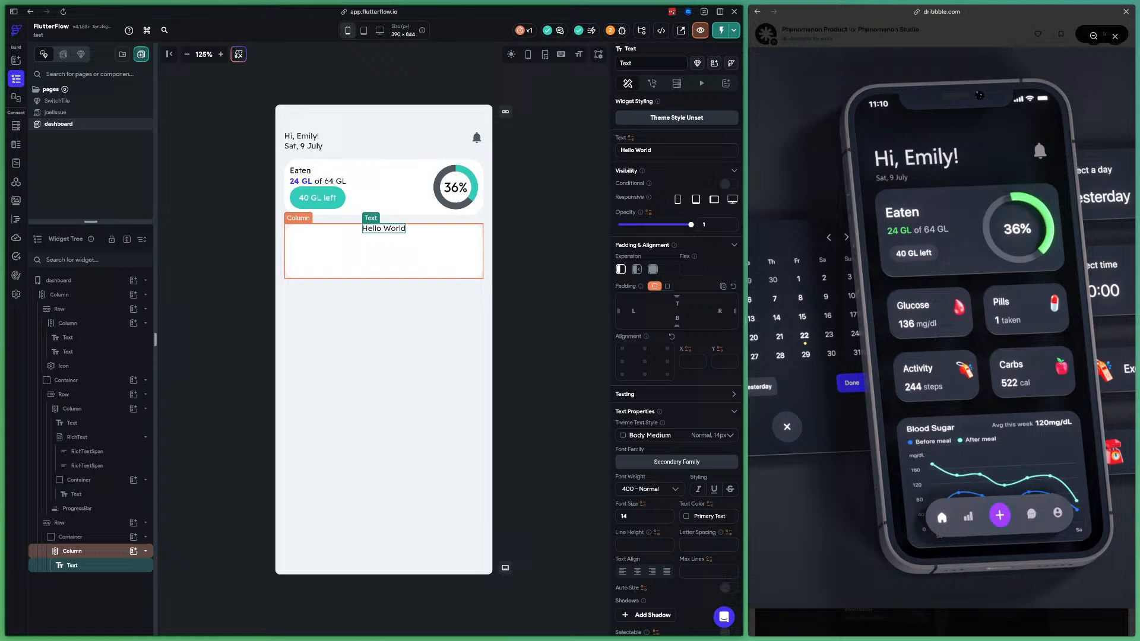
click(134, 550)
click(178, 492)
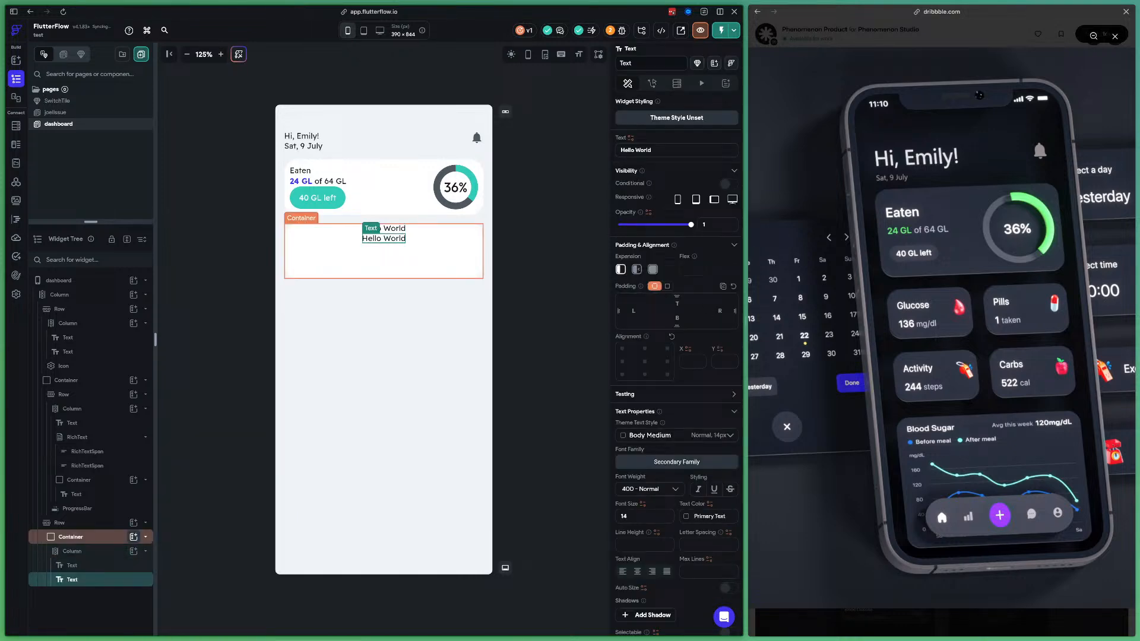
click(133, 537)
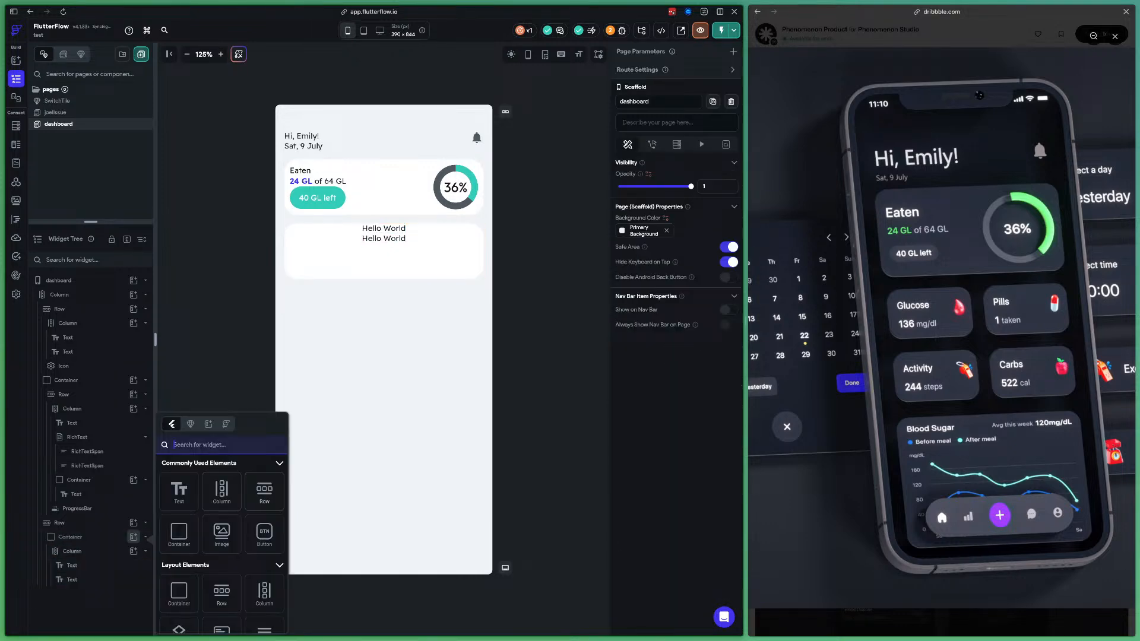
scroll(261, 500, down, 1)
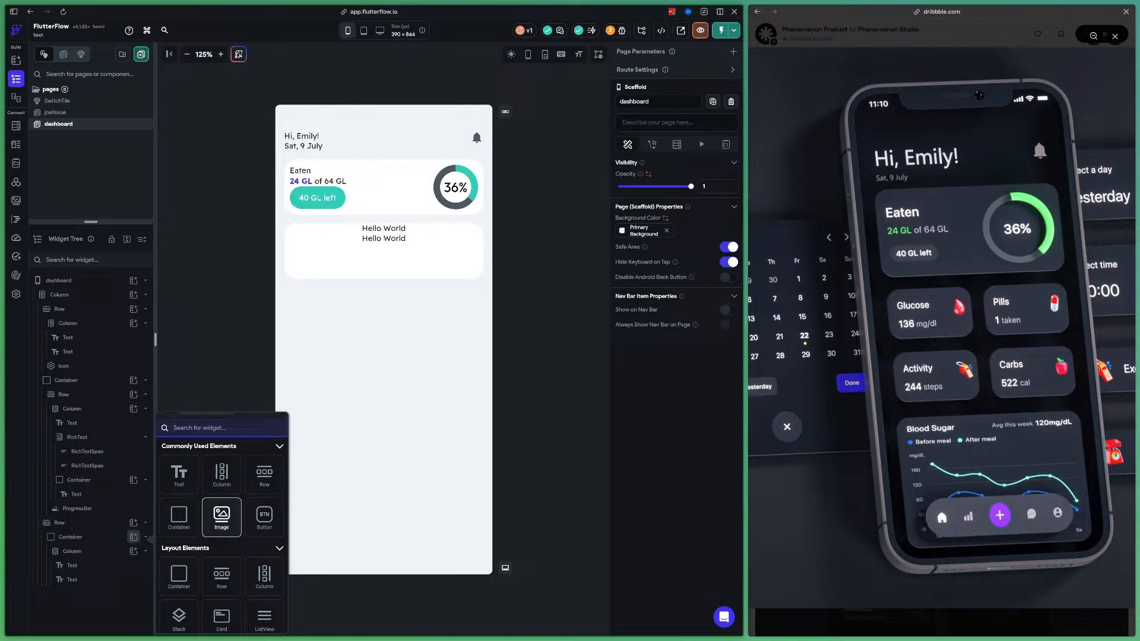
click(221, 517)
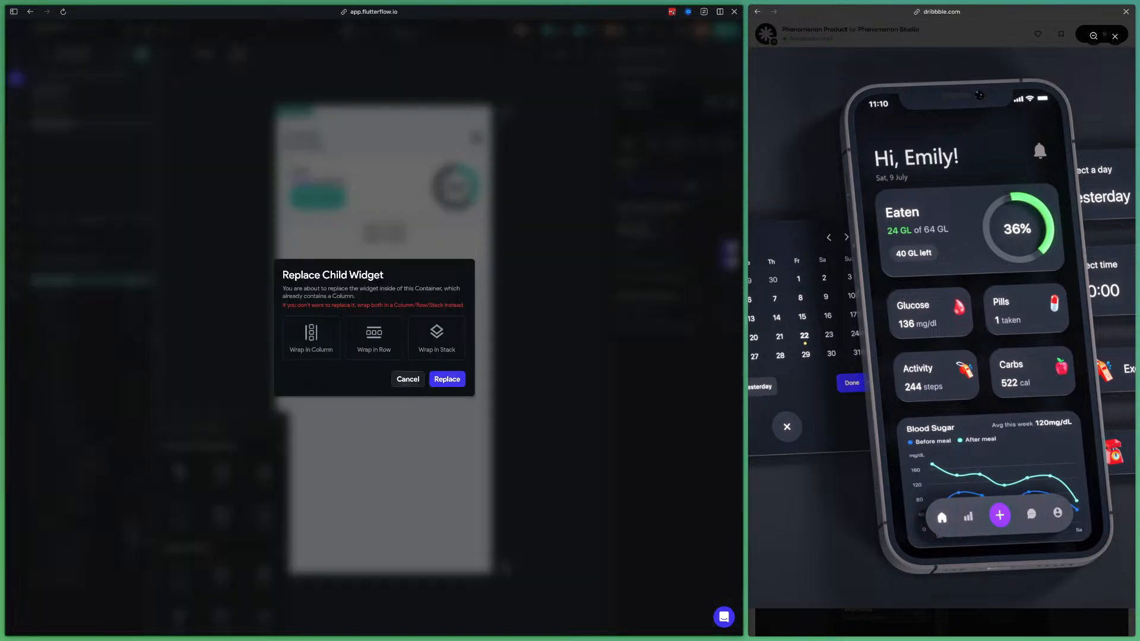
click(407, 379)
click(407, 379)
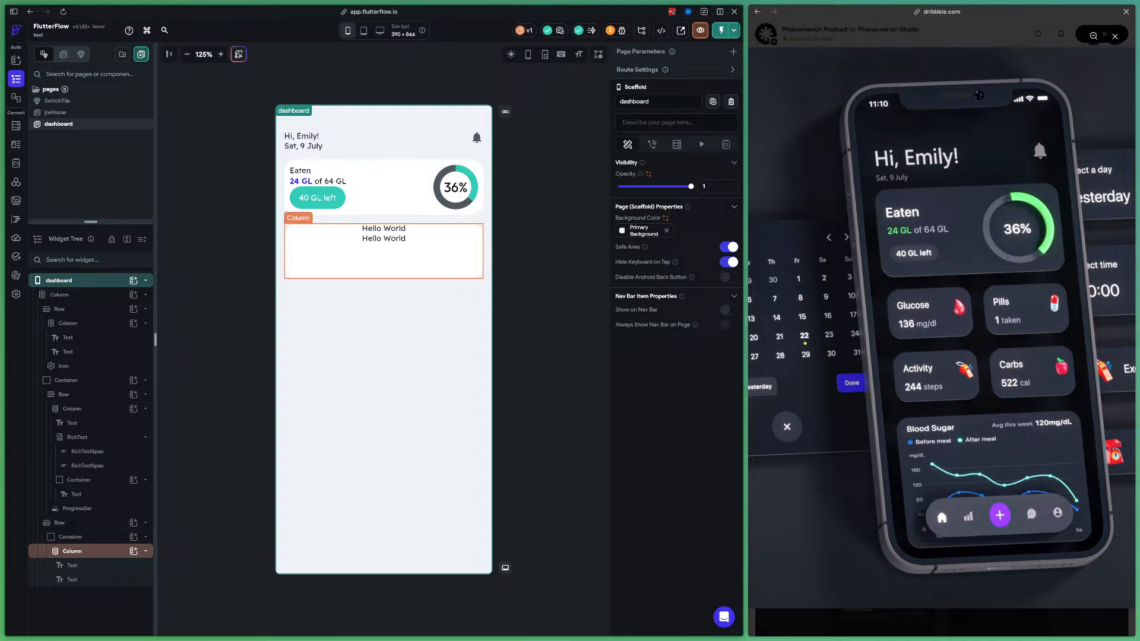
Wrap the new card's Column in a Row and add an Image beside the Column in that Row
click(71, 550)
right_click(71, 551)
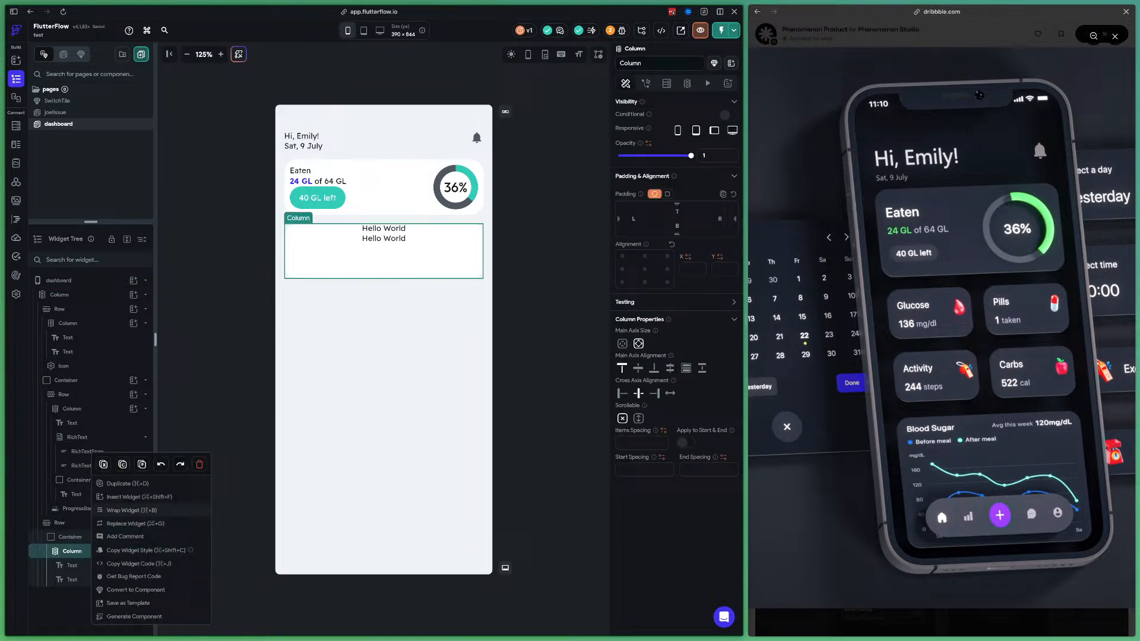
click(118, 510)
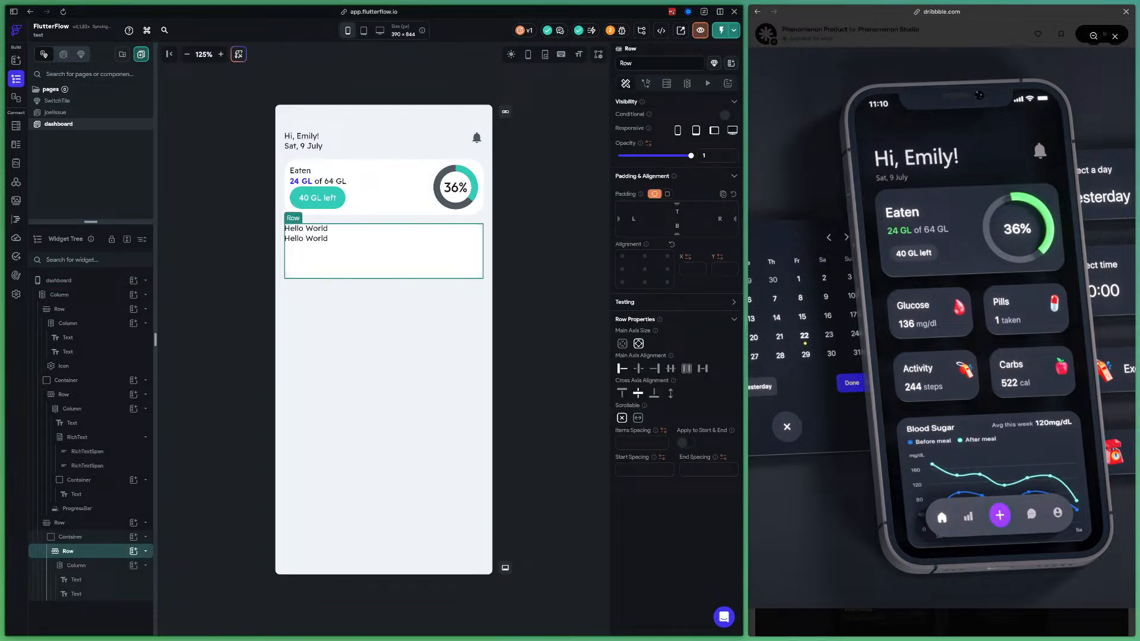
click(134, 551)
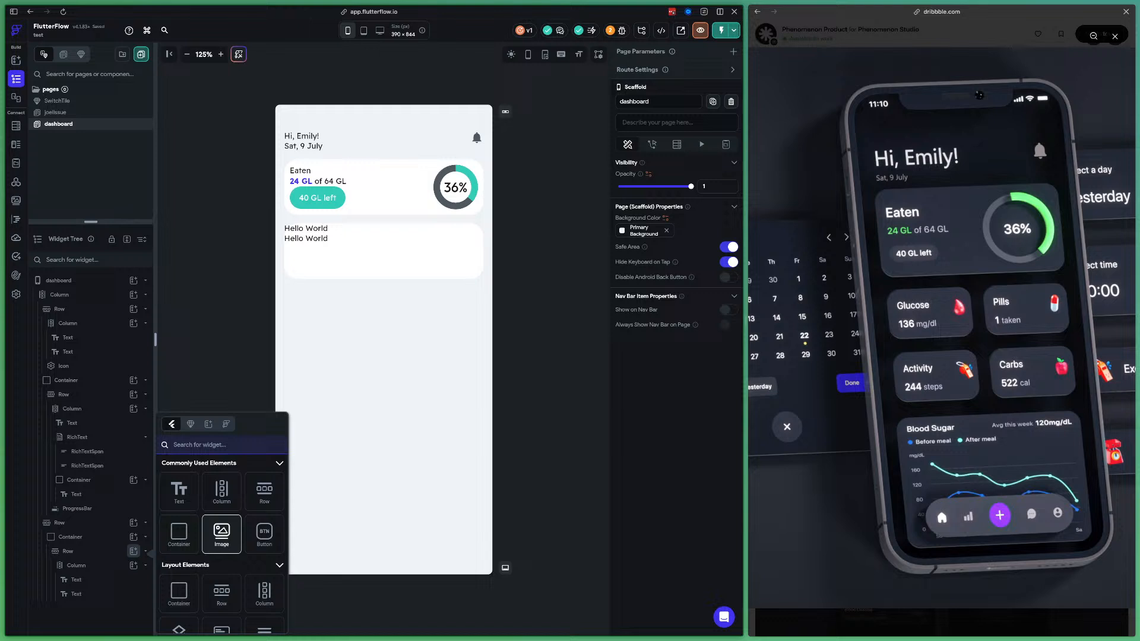
click(222, 533)
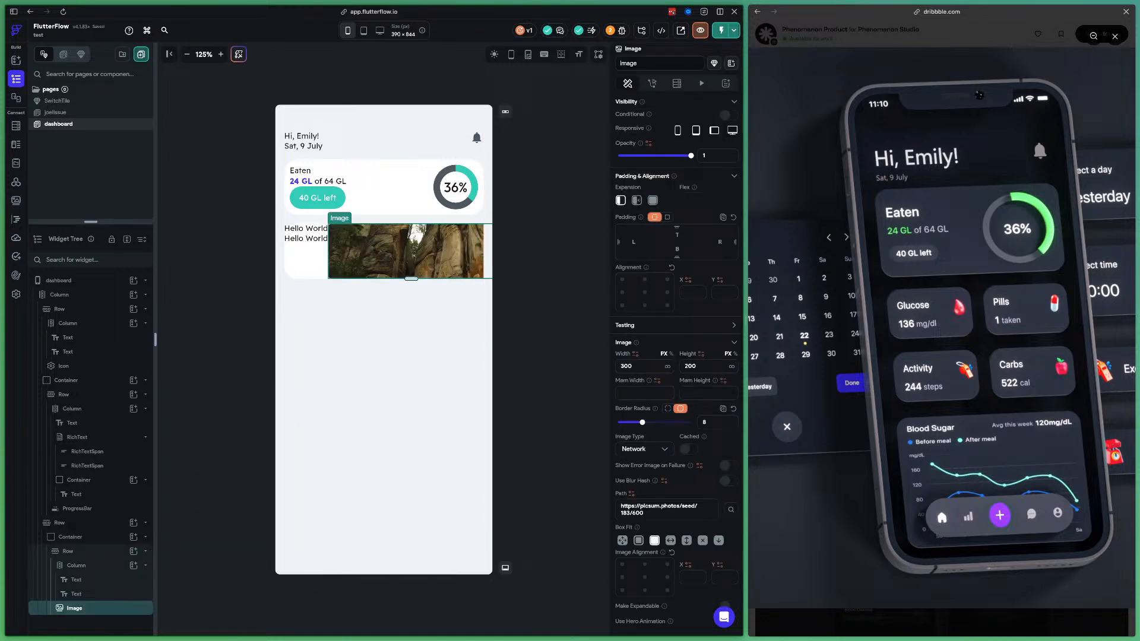
Set the new card's Image to a width and height of 50 px
click(630, 367)
text(50)
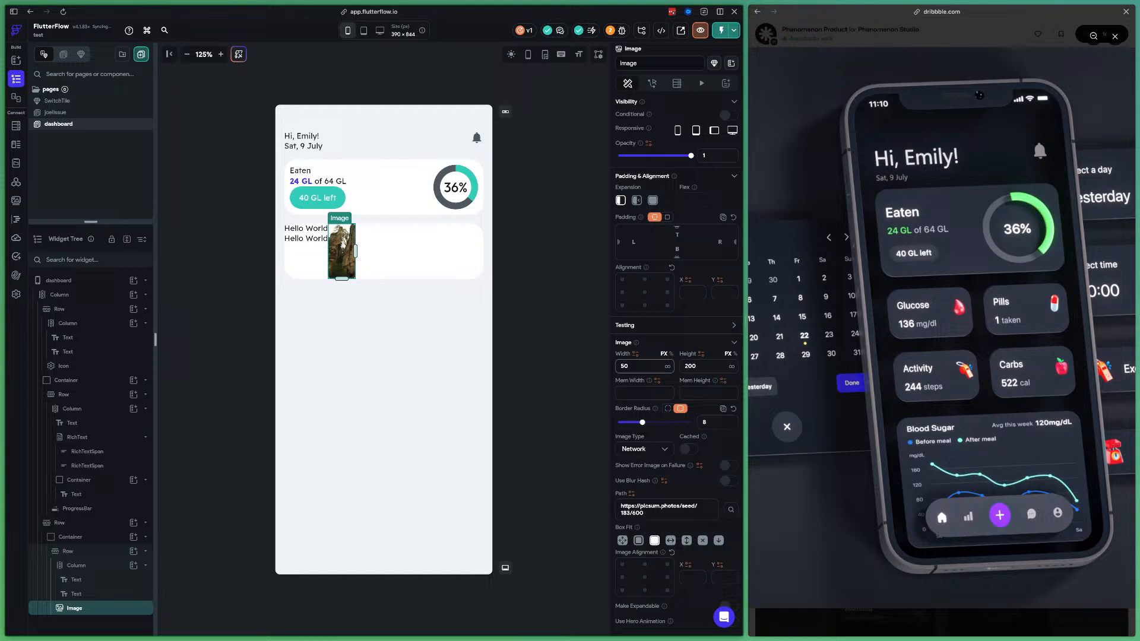
key(Tab)
text(50)
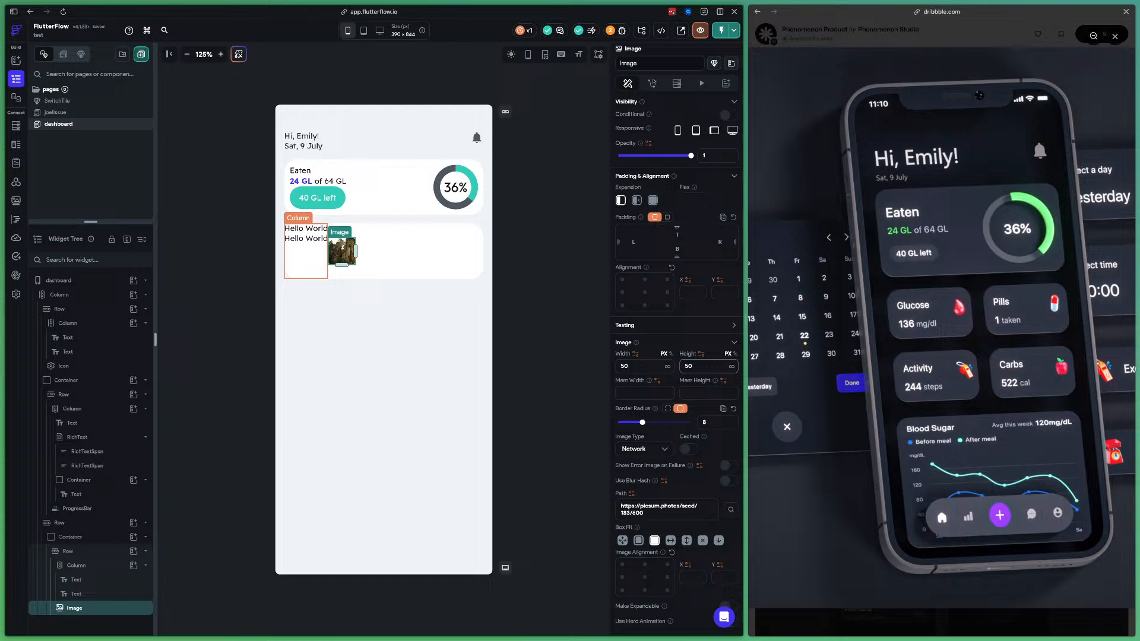
Set the card's two texts to Glucose and 136 mg/dl, and space them evenly along their Column's main axis
click(306, 229)
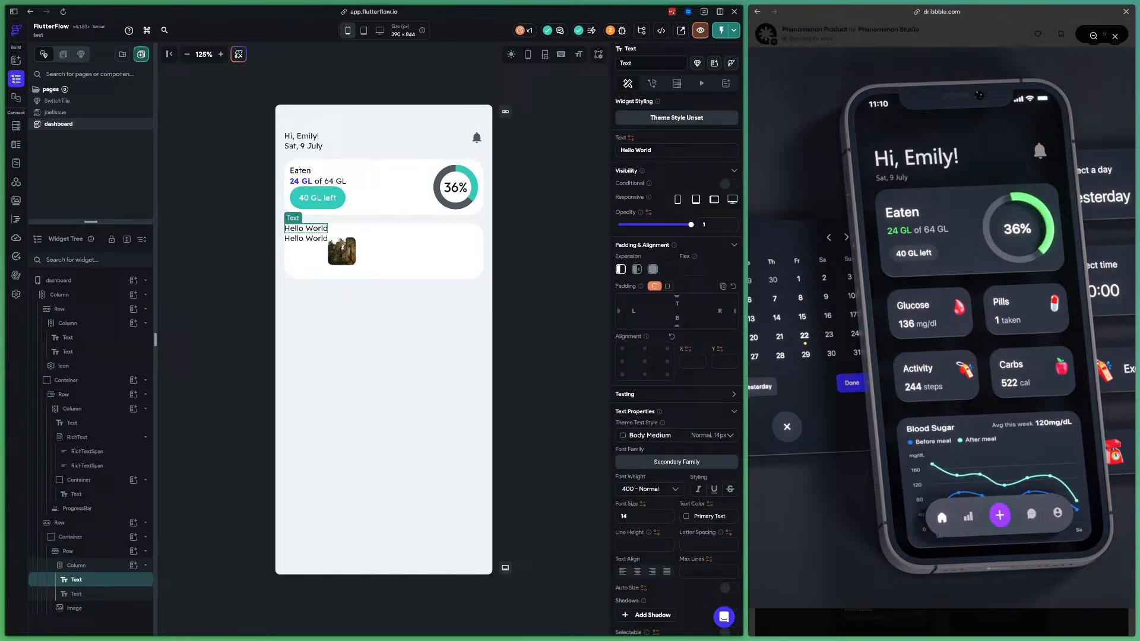
click(677, 150)
text(Glucose)
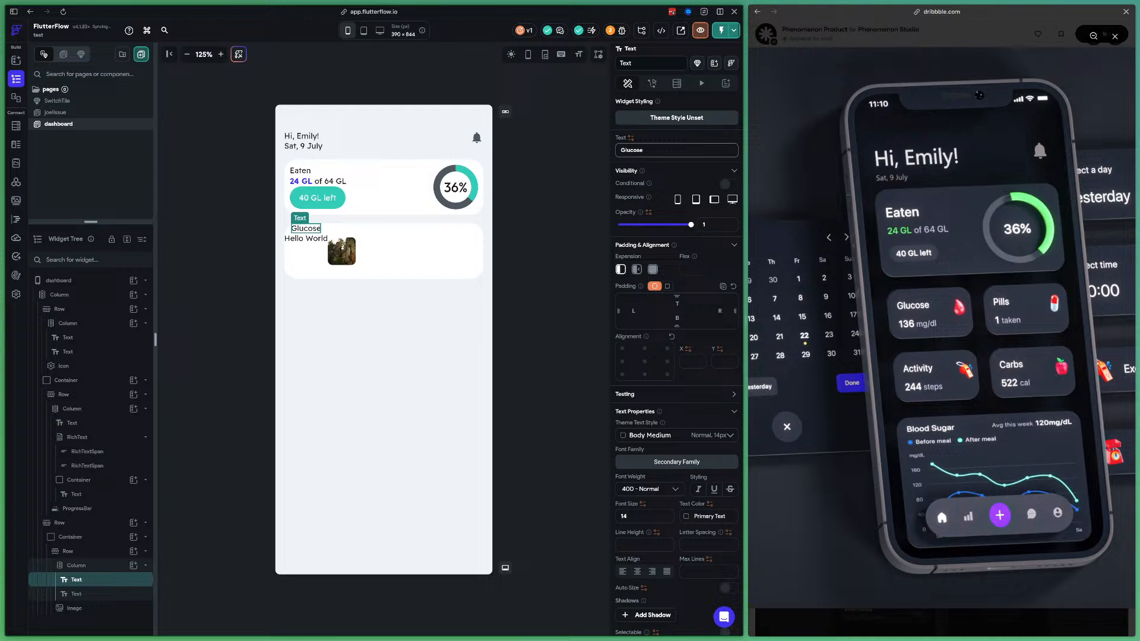
click(309, 239)
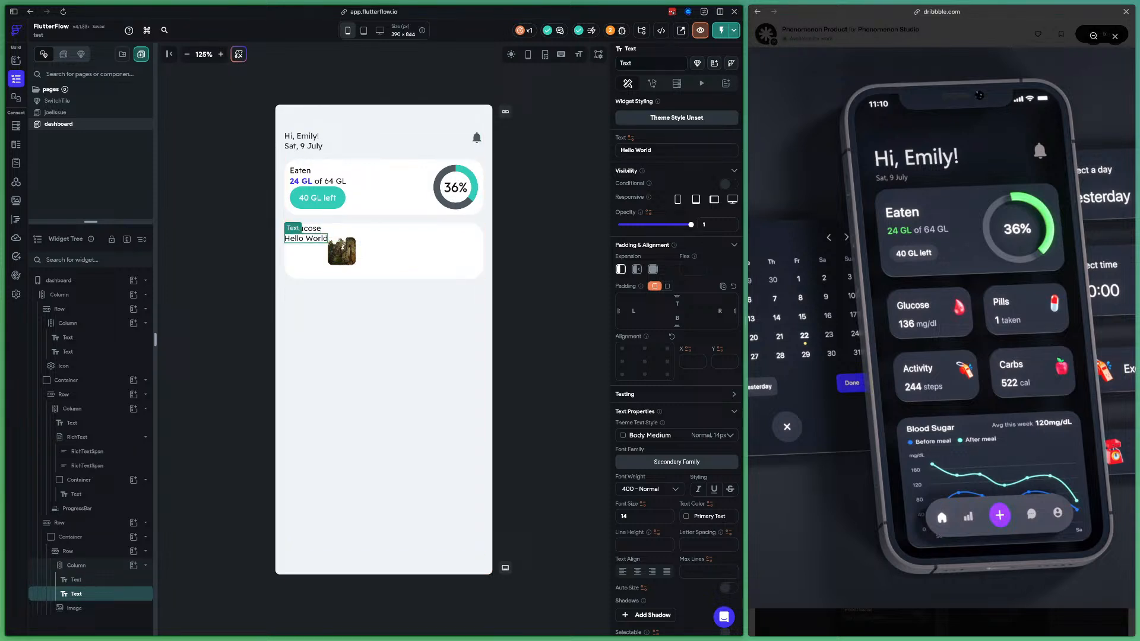
click(676, 150)
text(137)
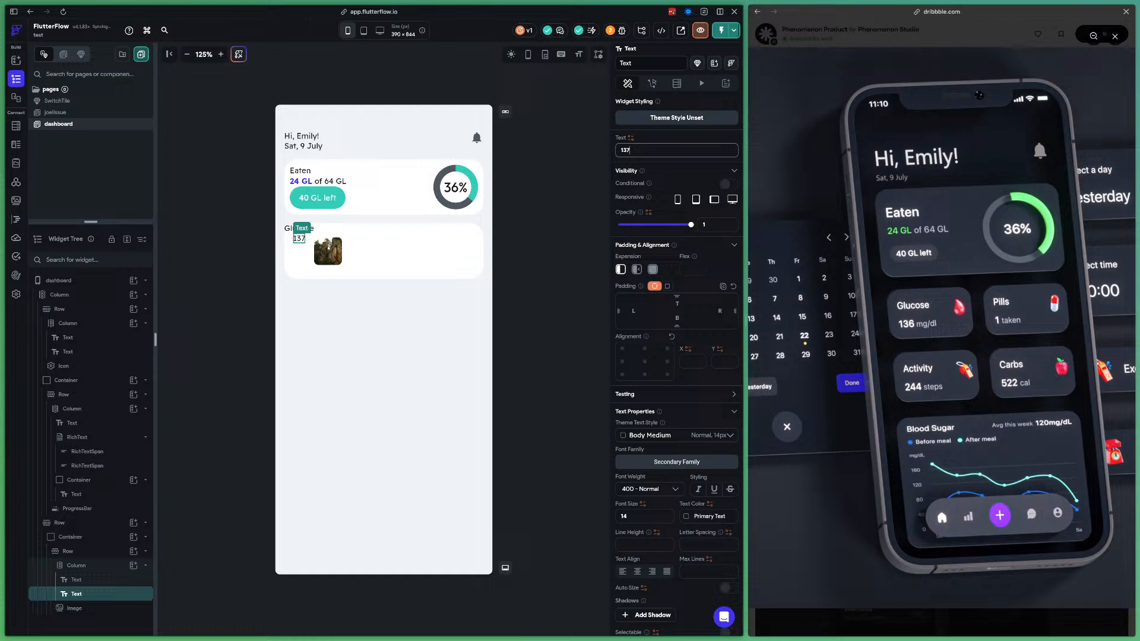
text( mg/dl)
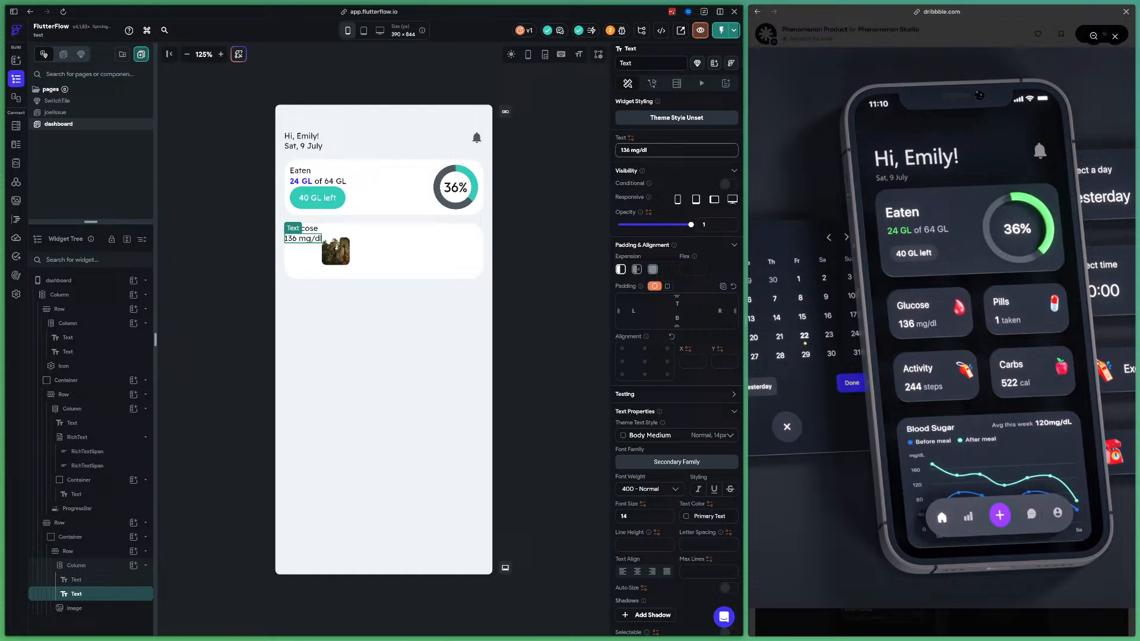
click(305, 258)
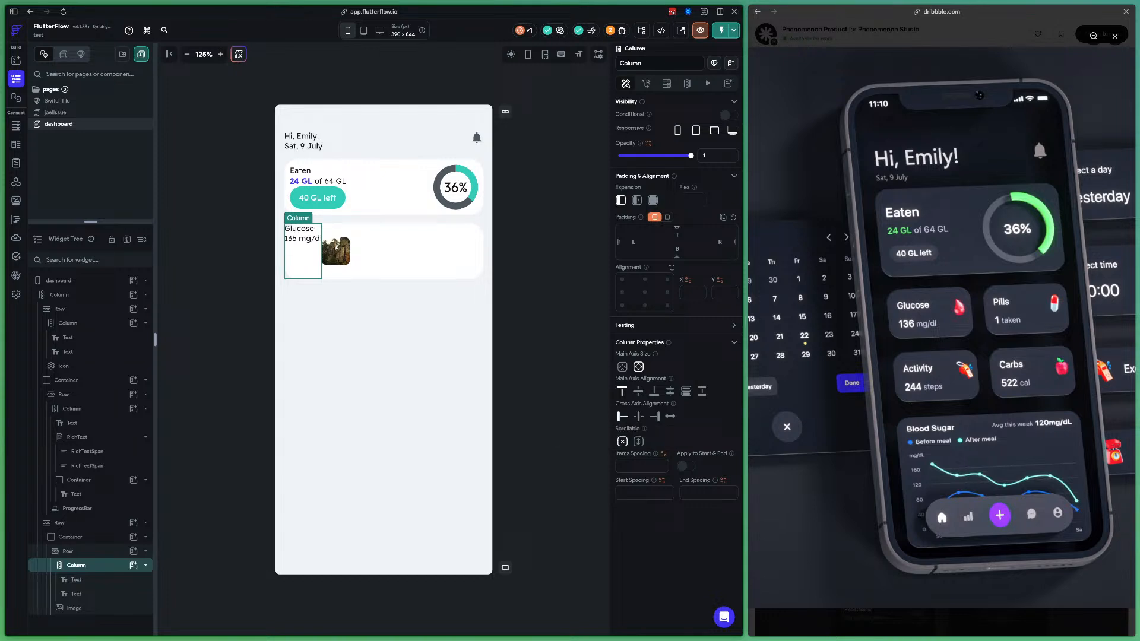
click(670, 391)
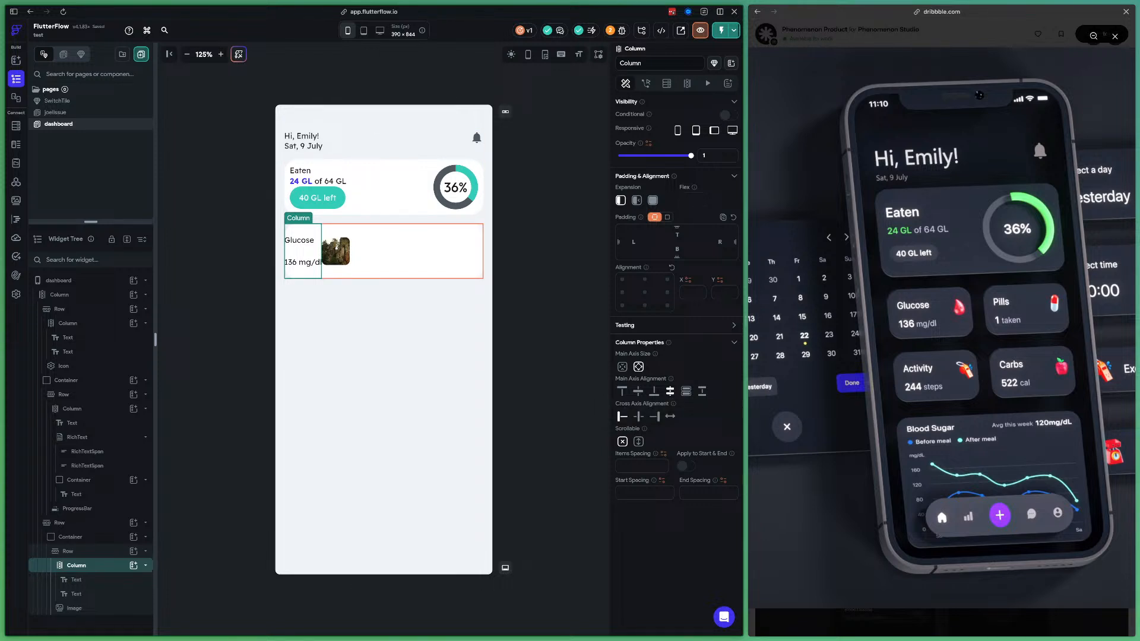
Set the Eaten card Container's height to 150 px
click(368, 184)
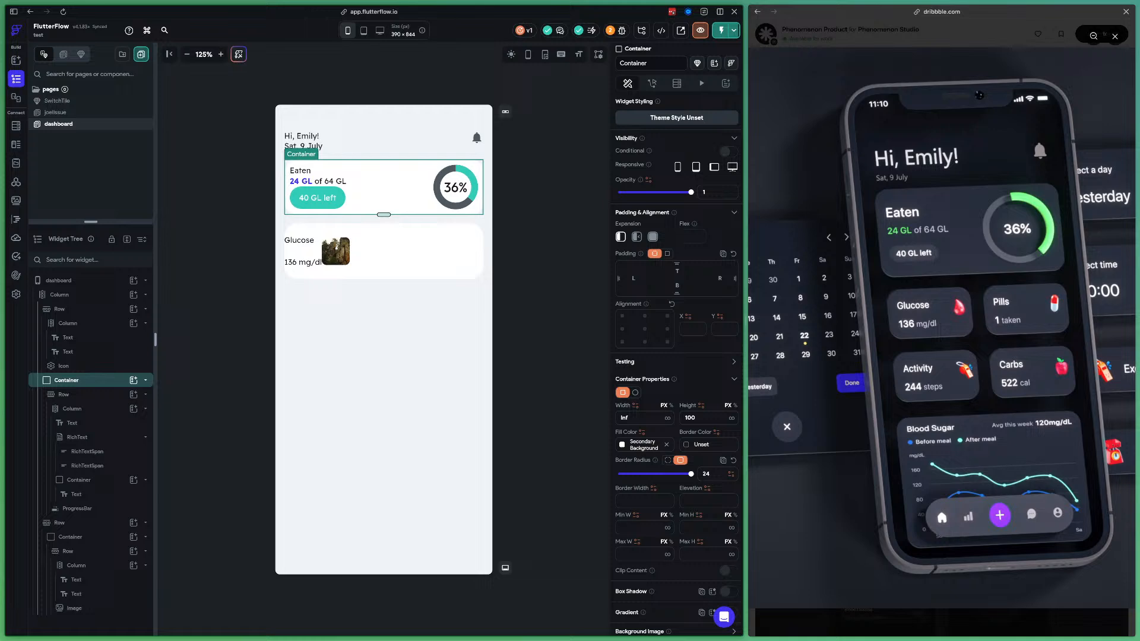
double_click(690, 418)
text(150)
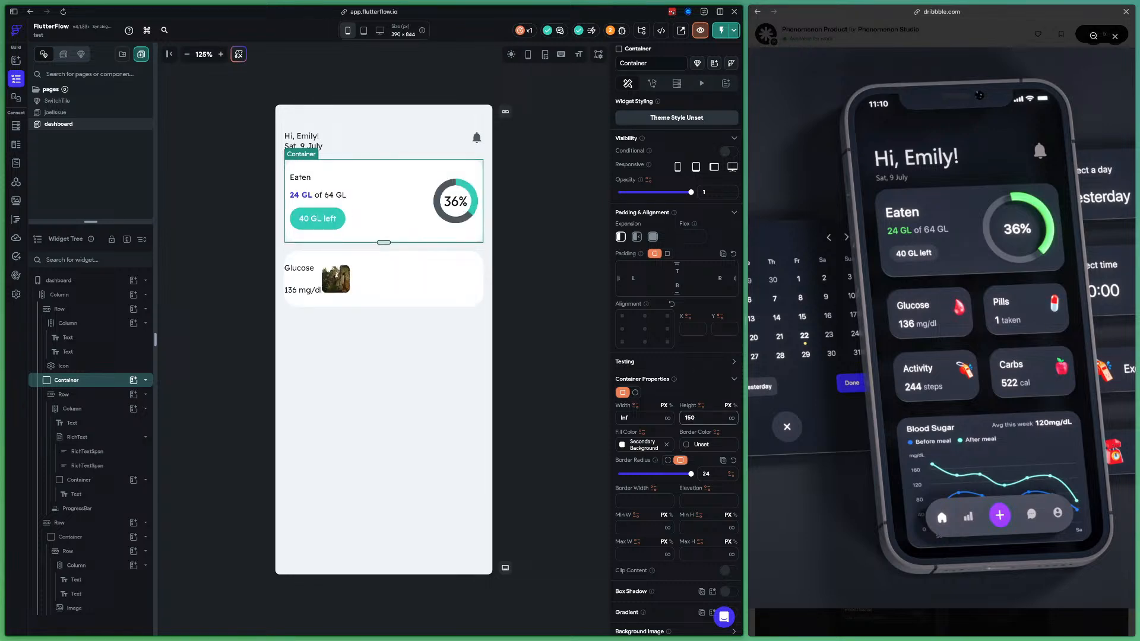
Give the Row inside the Glucose card a uniform padding of 10 and an items spacing of 20
click(384, 279)
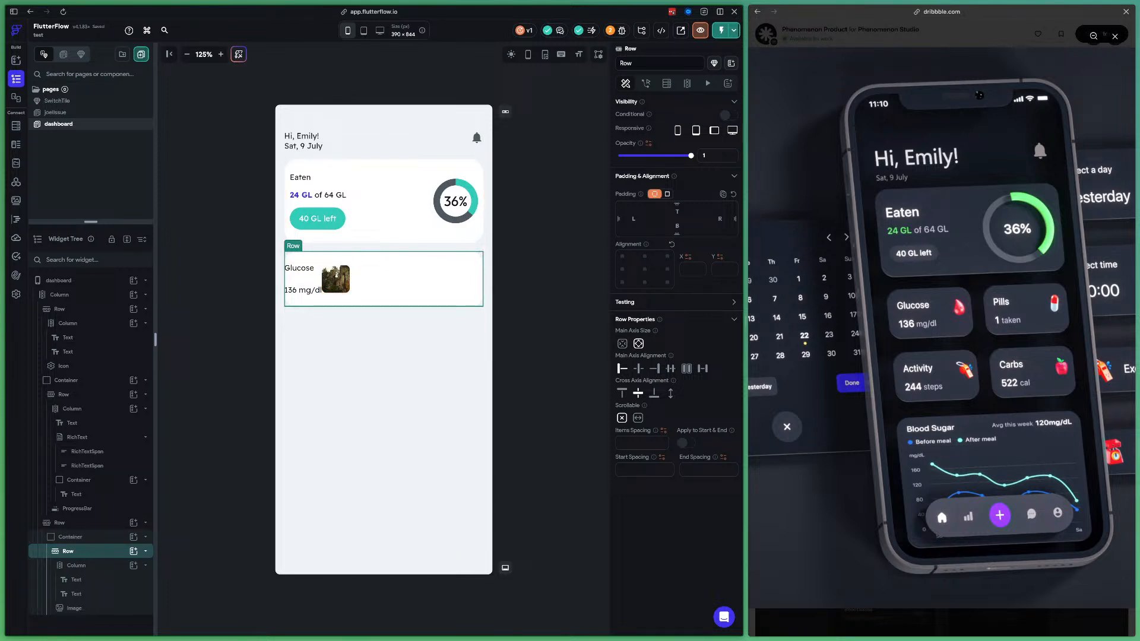
click(667, 194)
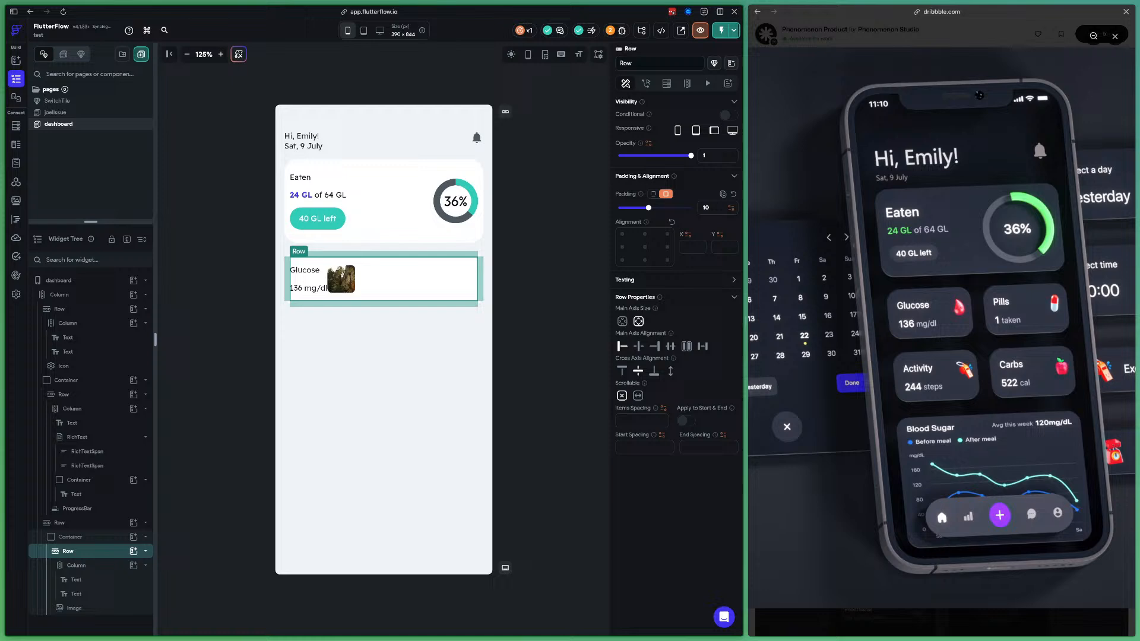
click(549, 255)
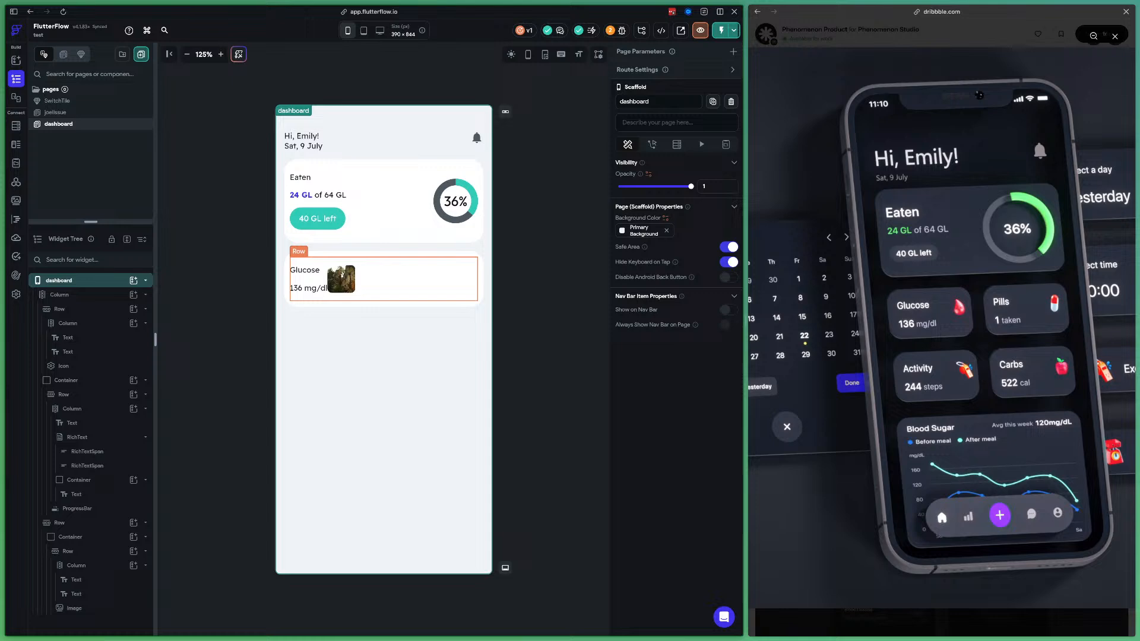
click(415, 279)
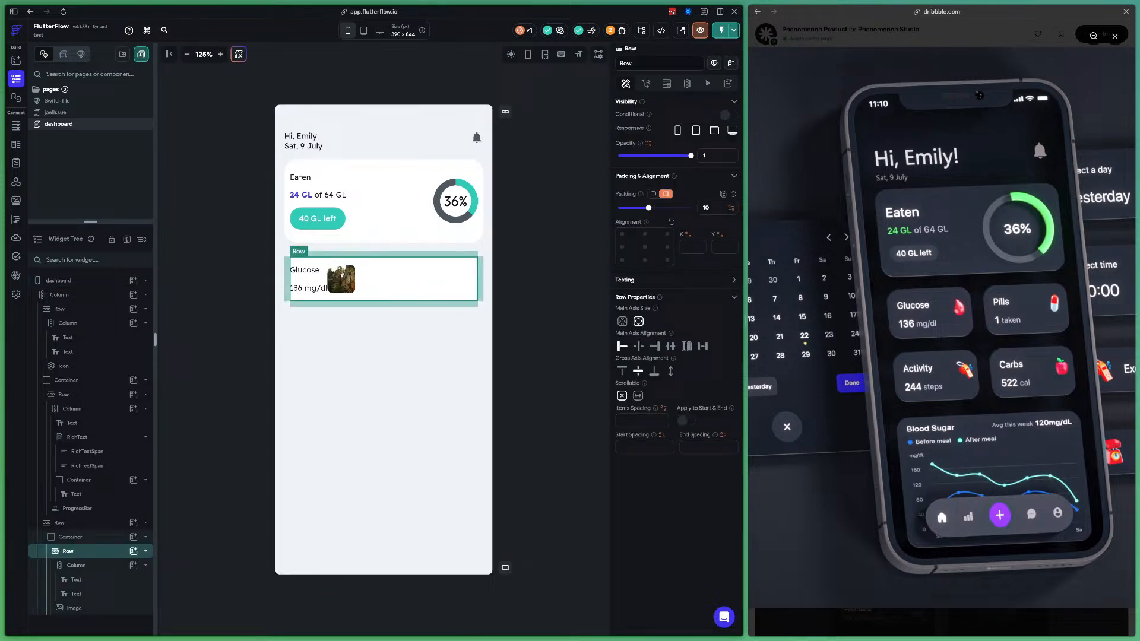
click(641, 420)
text(20)
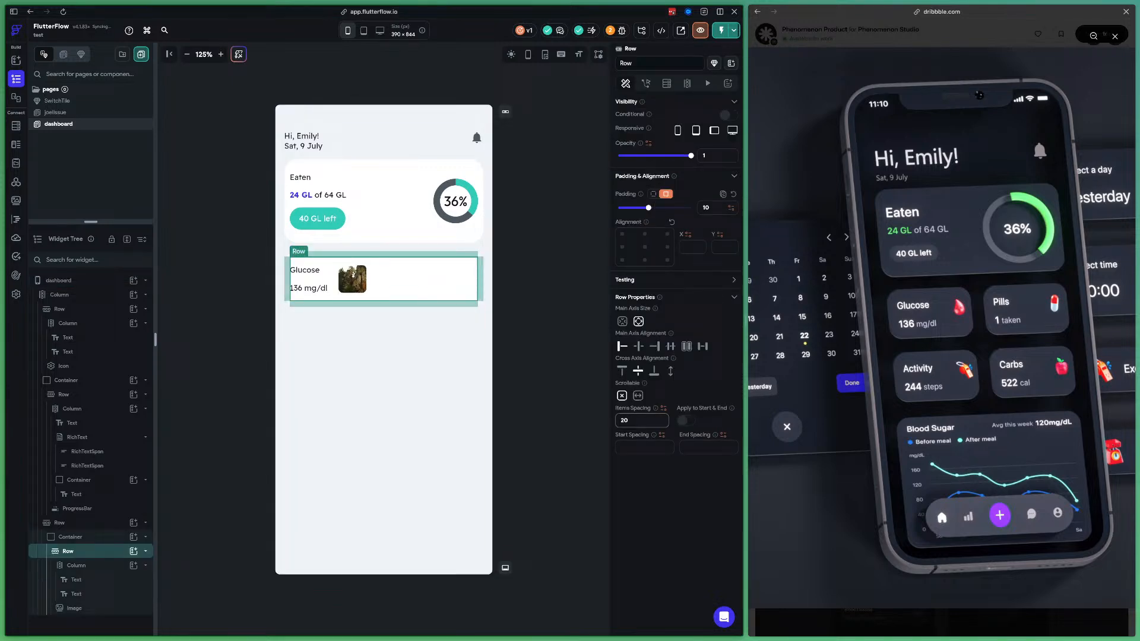
Copy the Glucose card Container into its parent Row as a second card, and set that Row's items spacing to 20
click(71, 536)
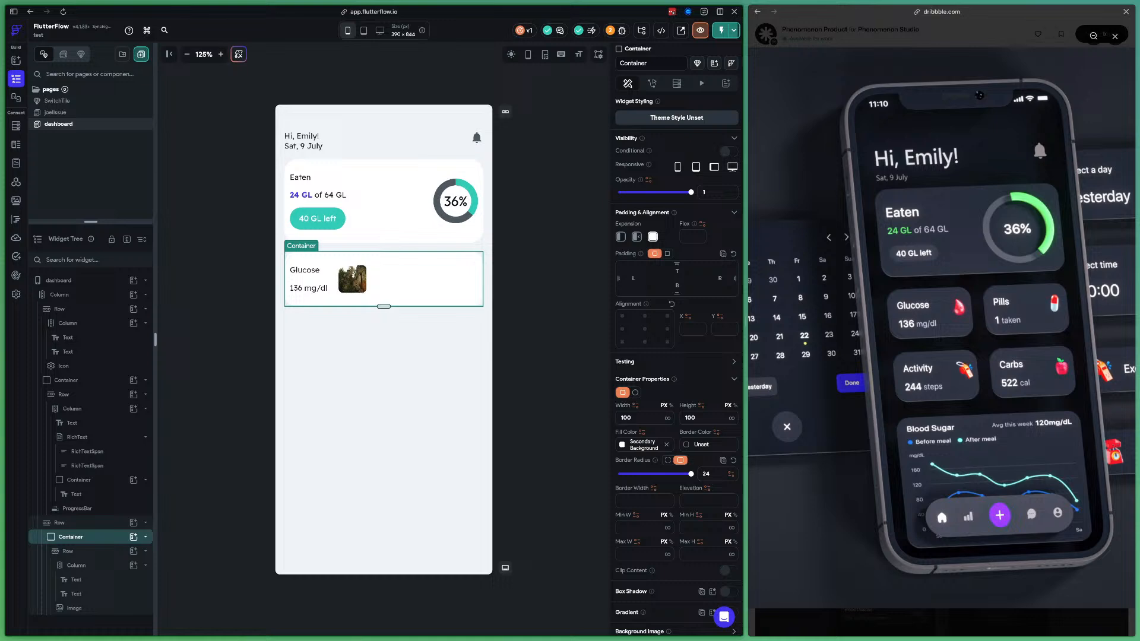
key(ctrl+c)
click(60, 522)
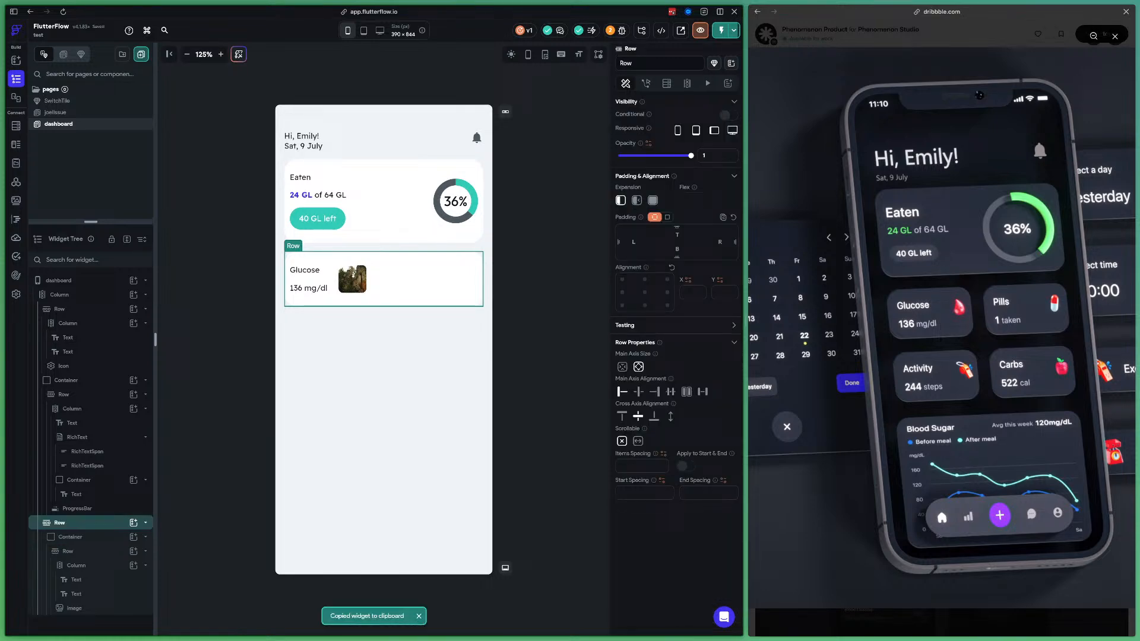
key(ctrl+v)
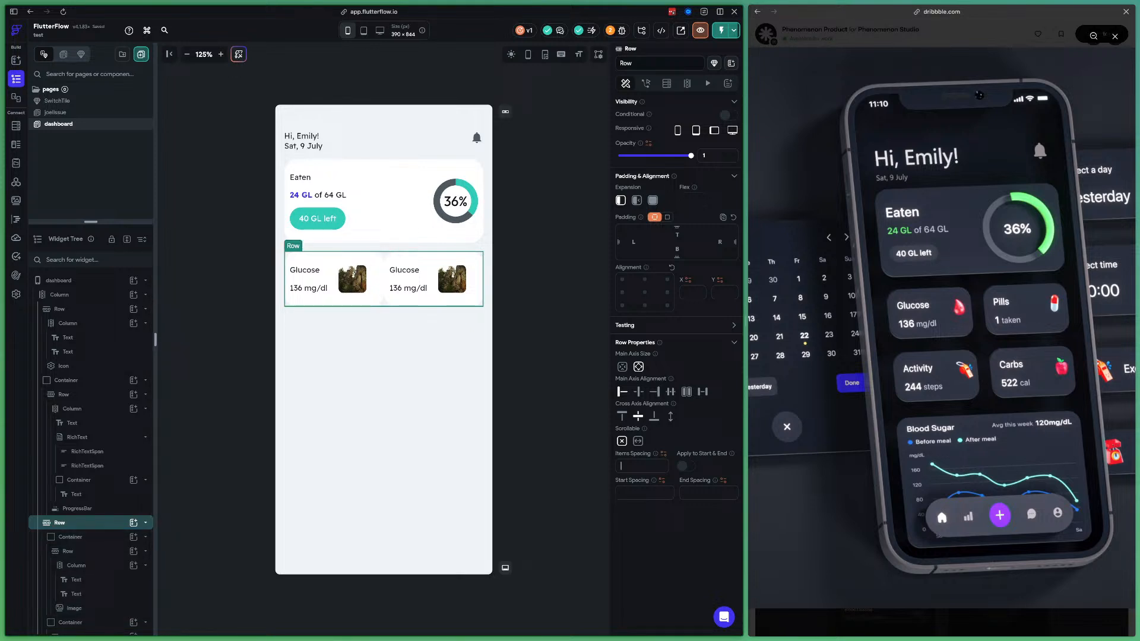
text(20)
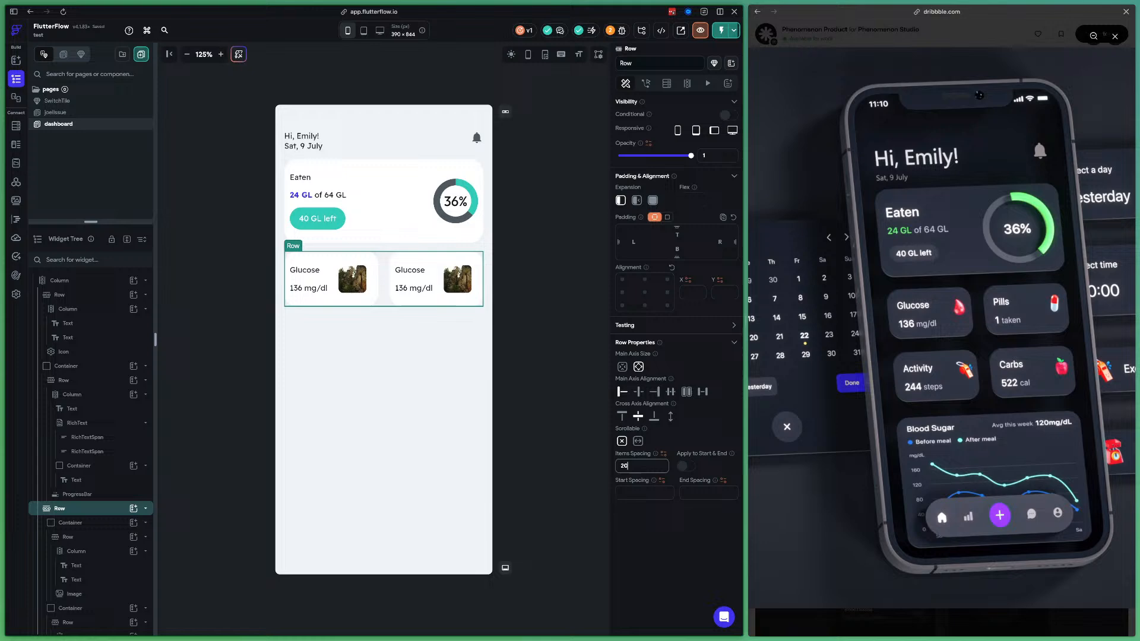
Duplicate the Row of two Glucose cards below the original in the main Column
right_click(388, 291)
click(424, 323)
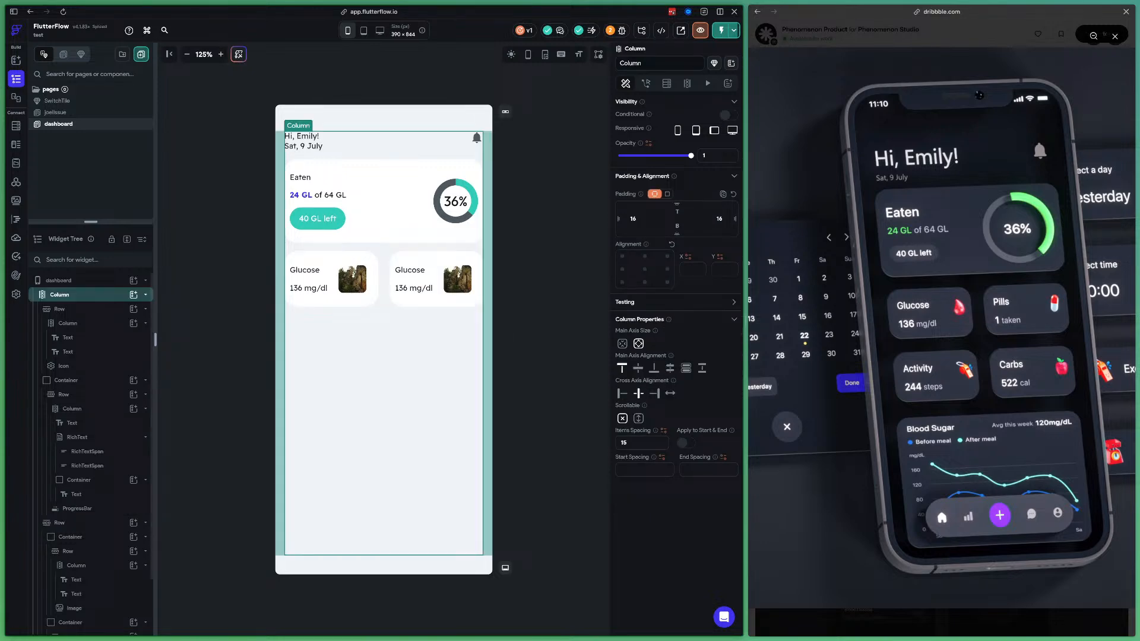
click(546, 356)
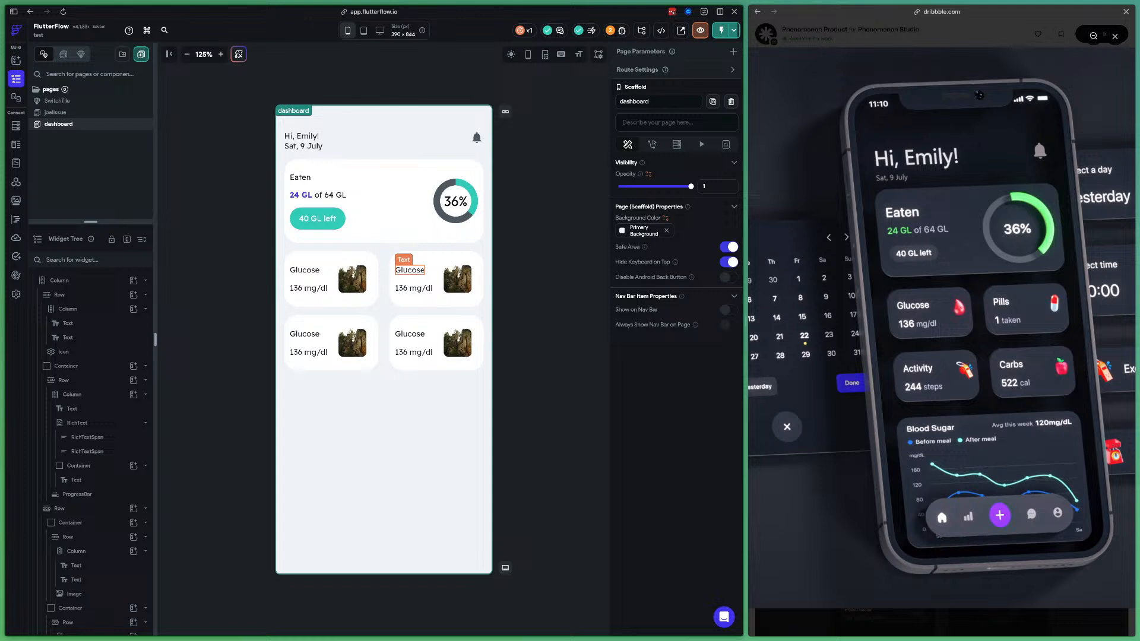
Change the title of the second card in the upper row to "Pills"
click(410, 270)
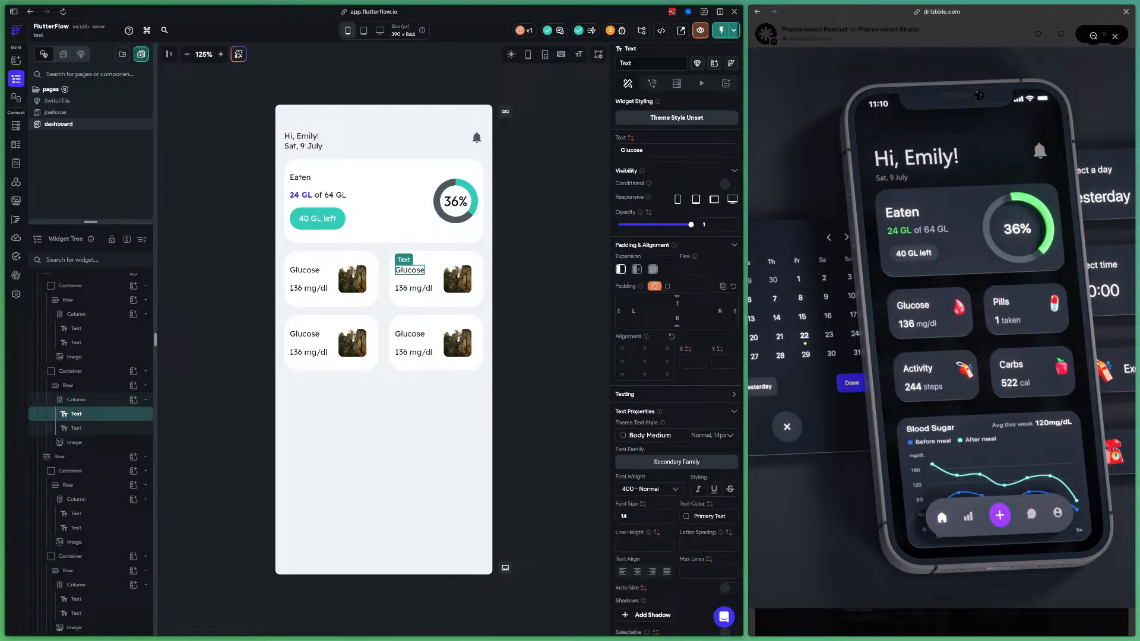
double_click(632, 150)
text(Pills)
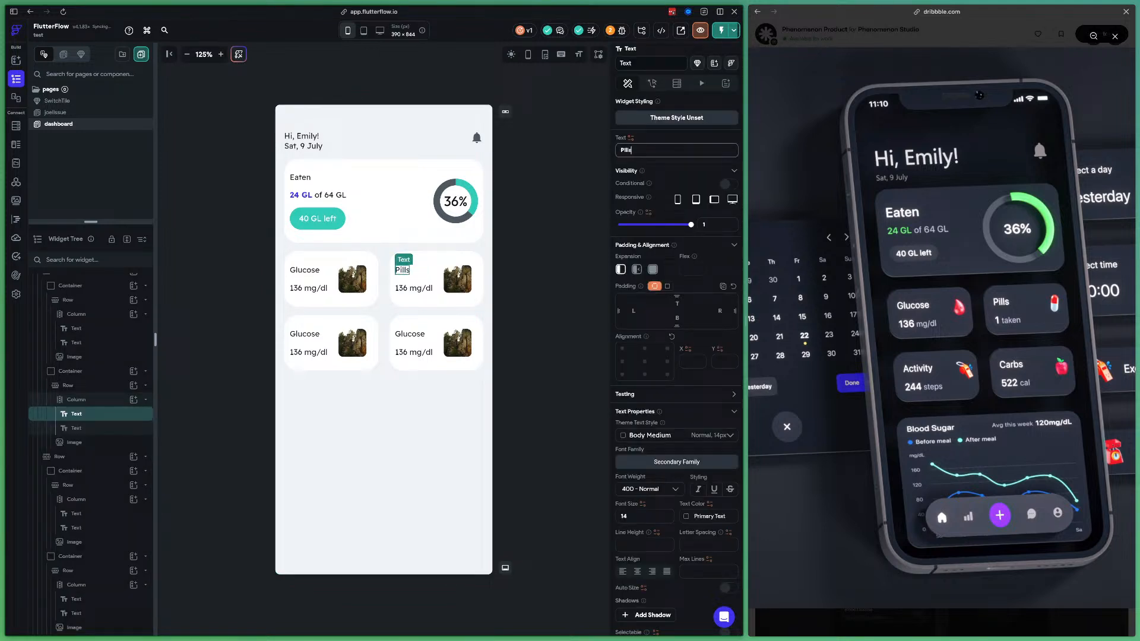
click(412, 288)
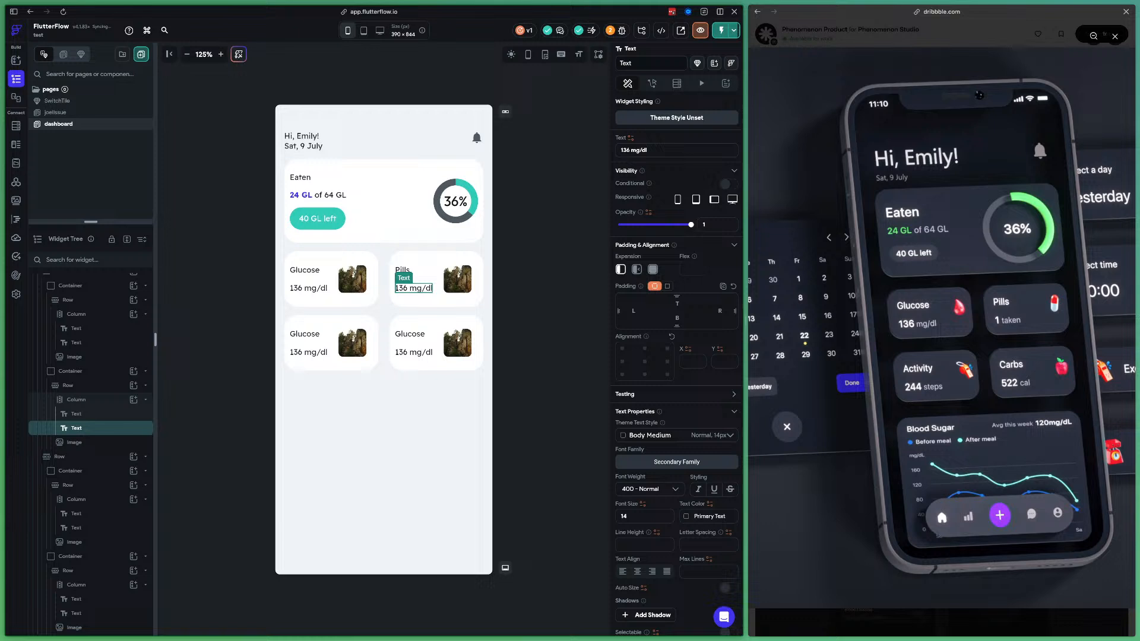
triple_click(634, 150)
Replace the 136 mg/dl Text widget in the upper-row Glucose card with a RichText widget
click(308, 288)
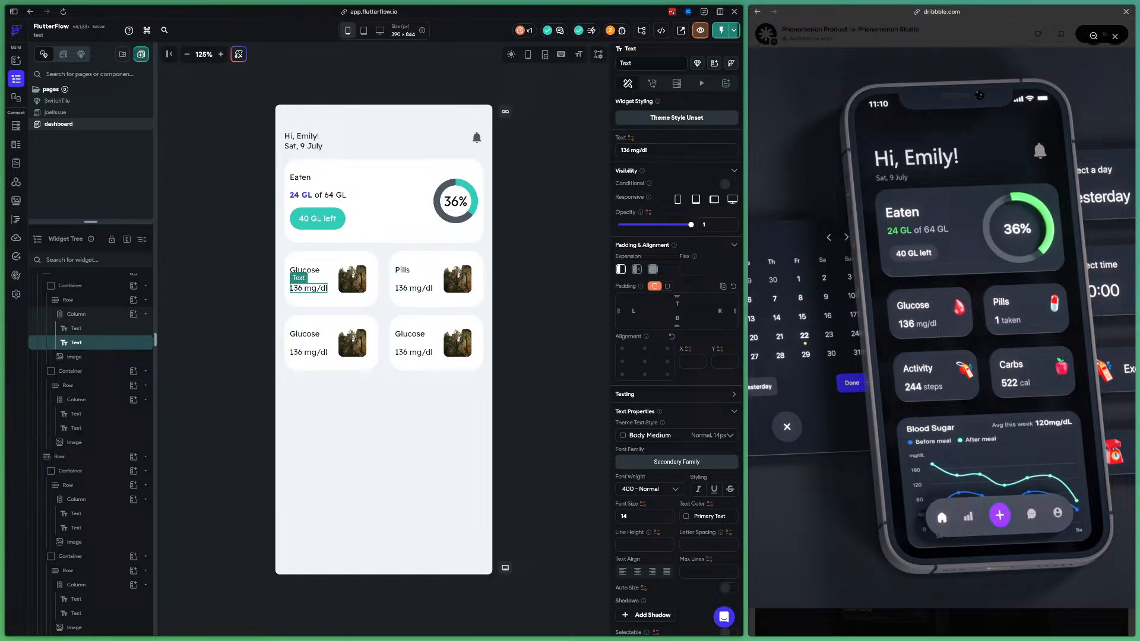
right_click(105, 344)
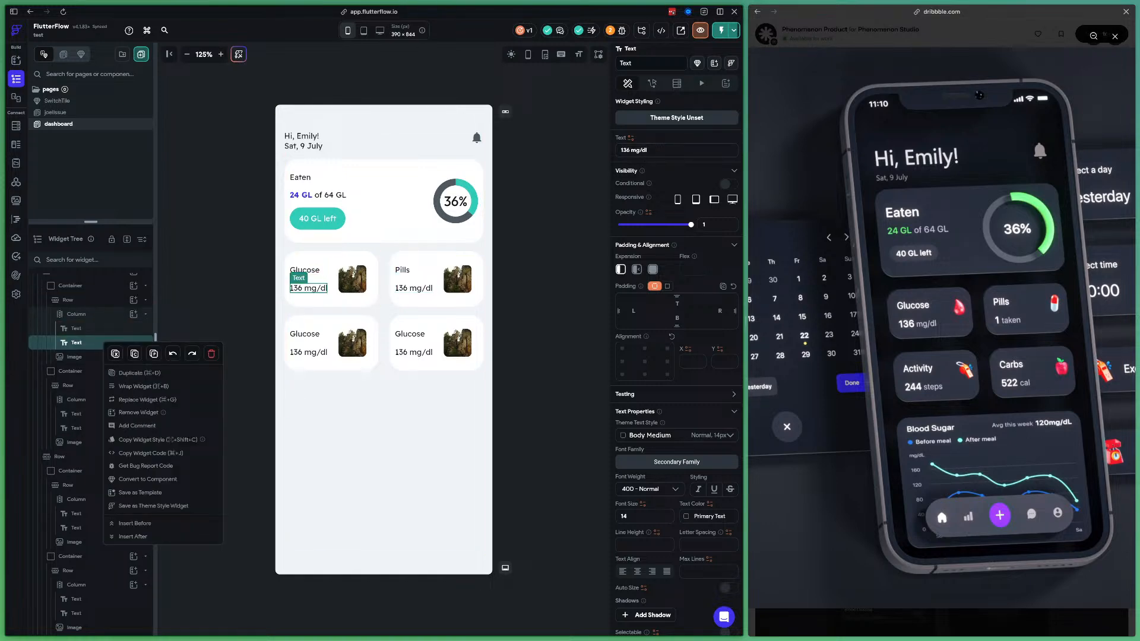
click(148, 399)
click(321, 353)
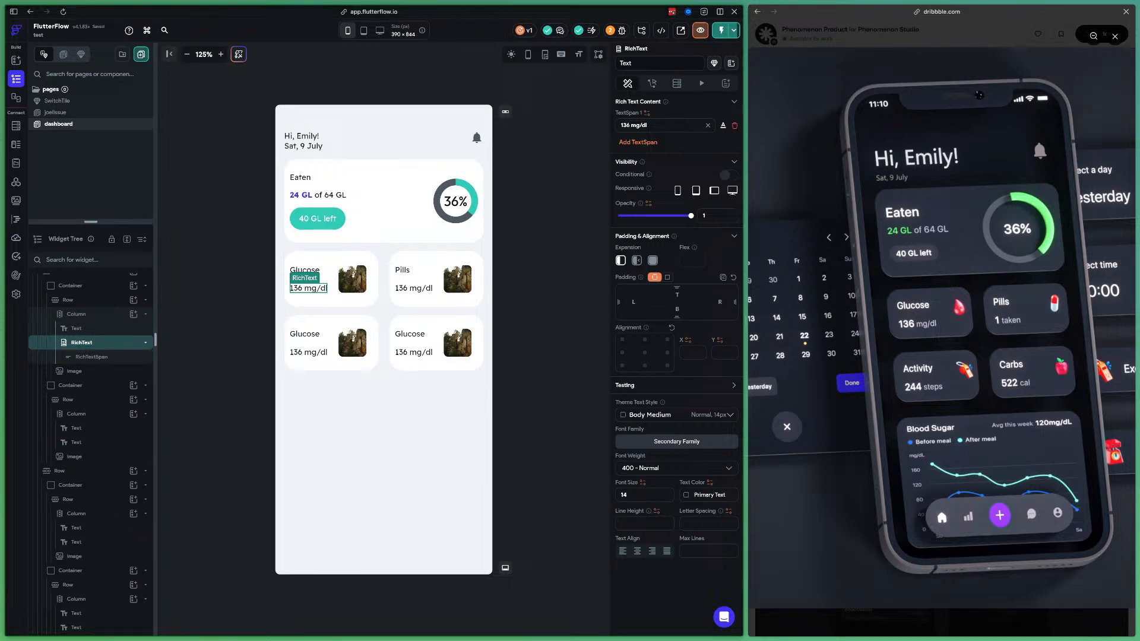
Split the Glucose card's RichText into two spans, "136" and "mg/dl", with a space between them
click(92, 357)
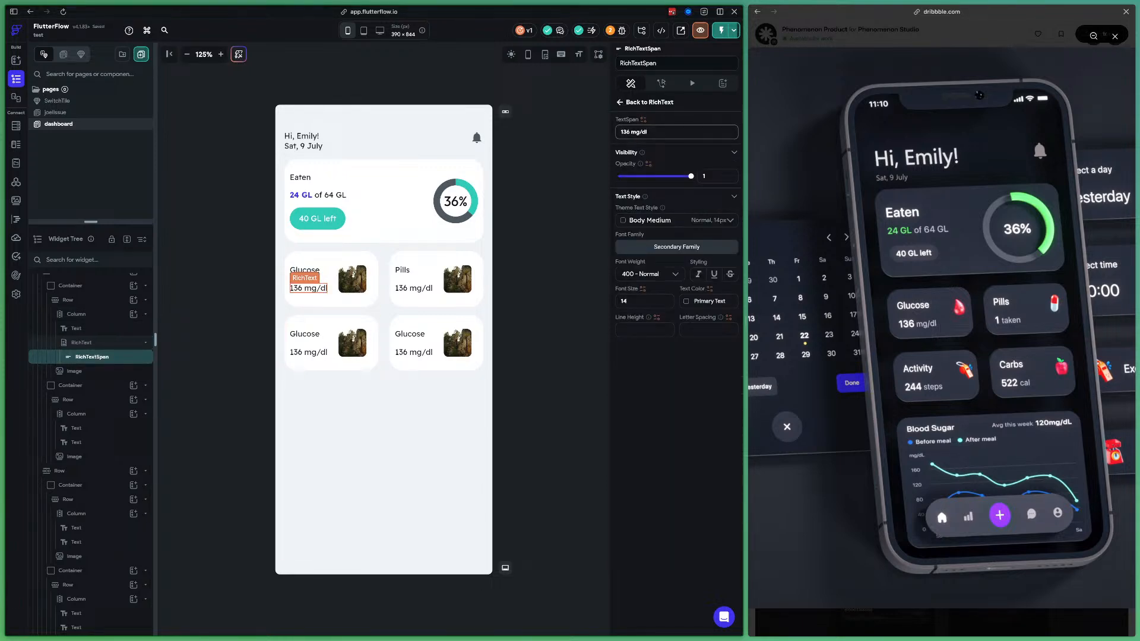
click(649, 102)
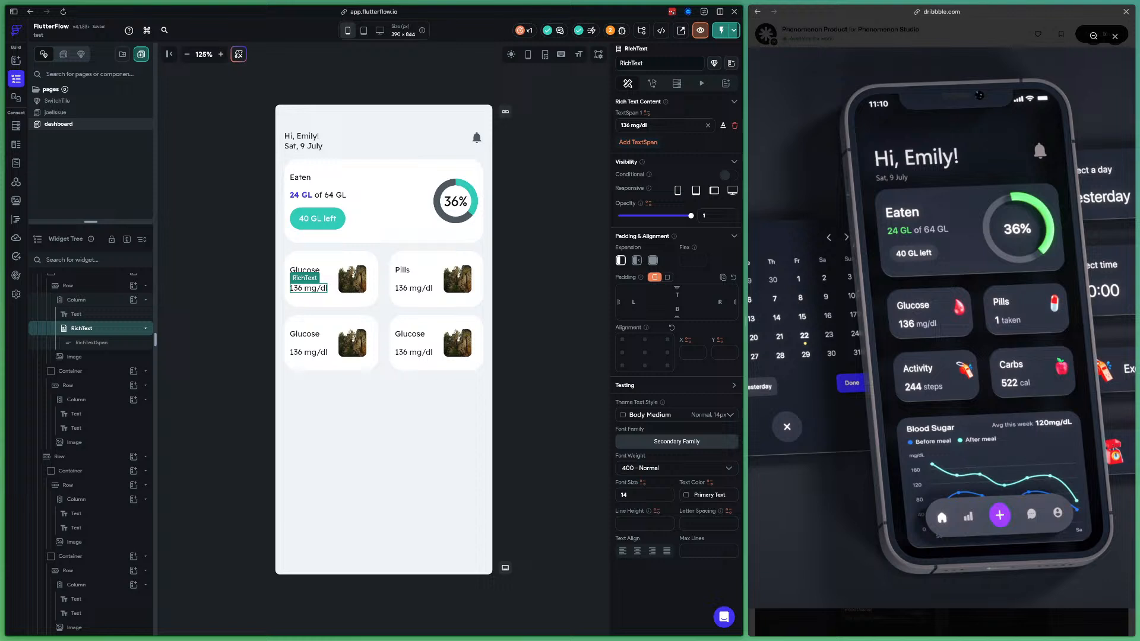
drag(648, 125, 629, 125)
key(BackSpace)
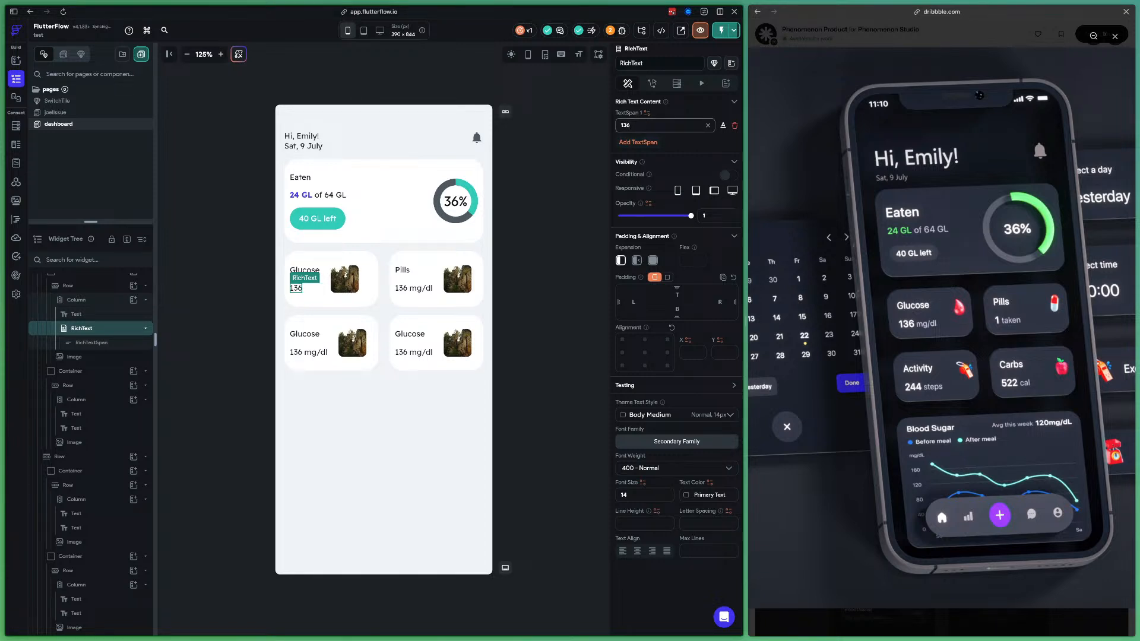
click(637, 141)
triple_click(637, 152)
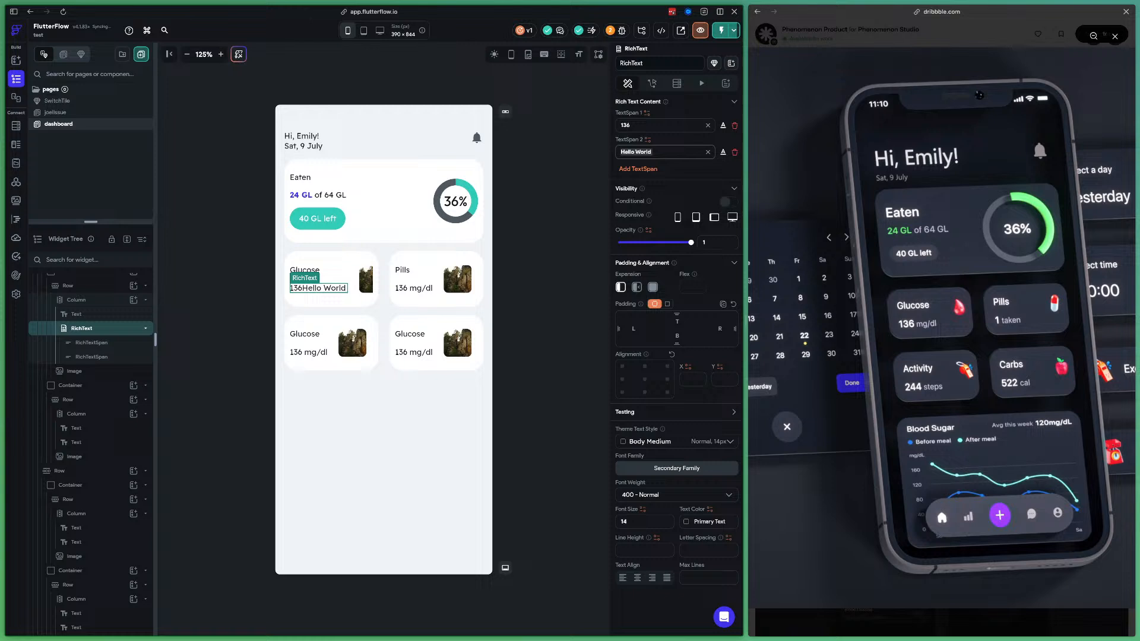
text(mg/dl)
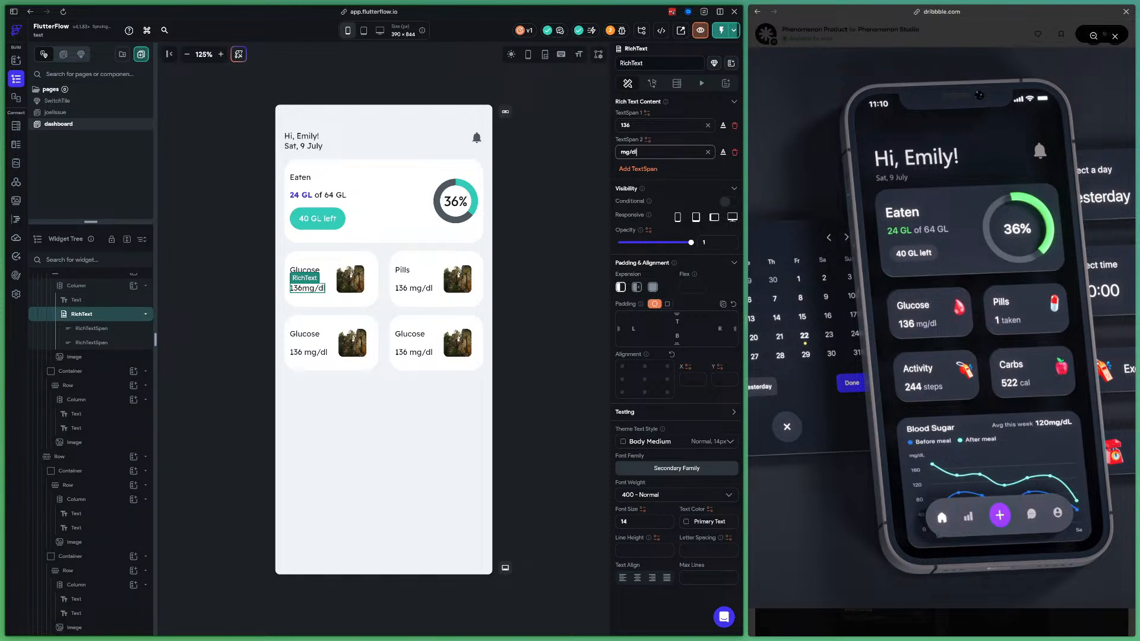
click(622, 152)
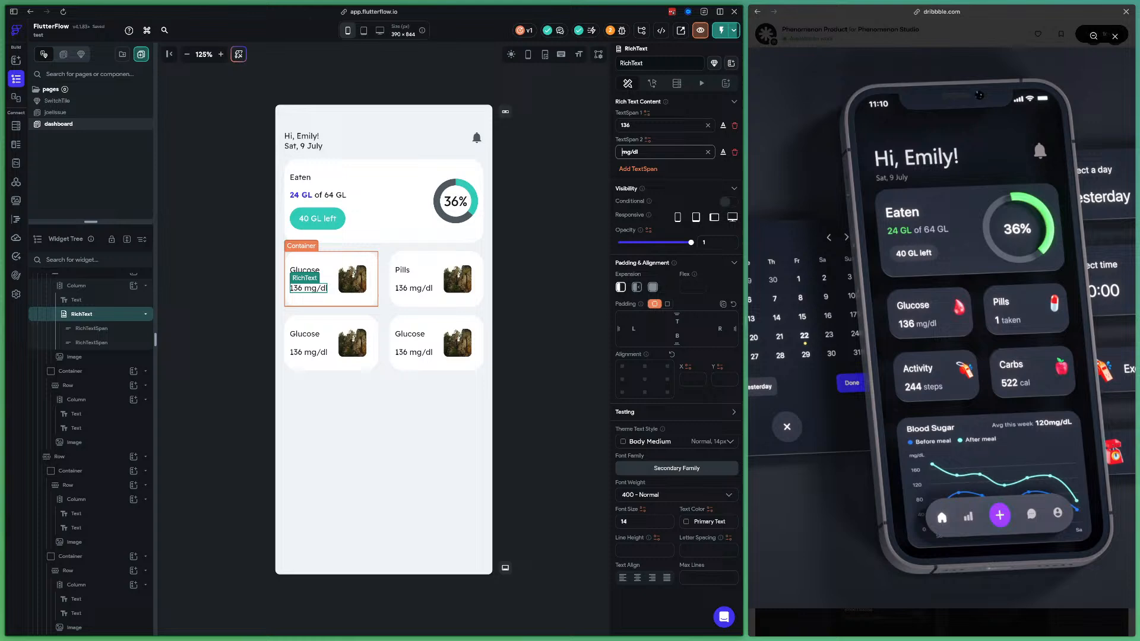
Select the Containers of all four small cards in the grid together
click(355, 300)
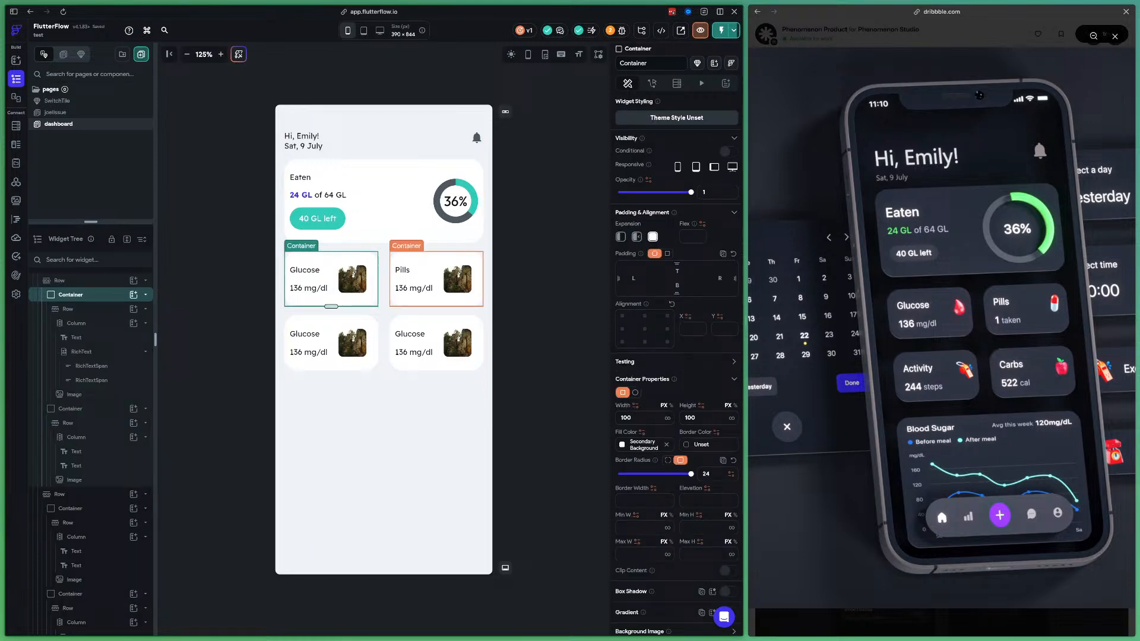
shift+click(436, 296)
shift+click(354, 362)
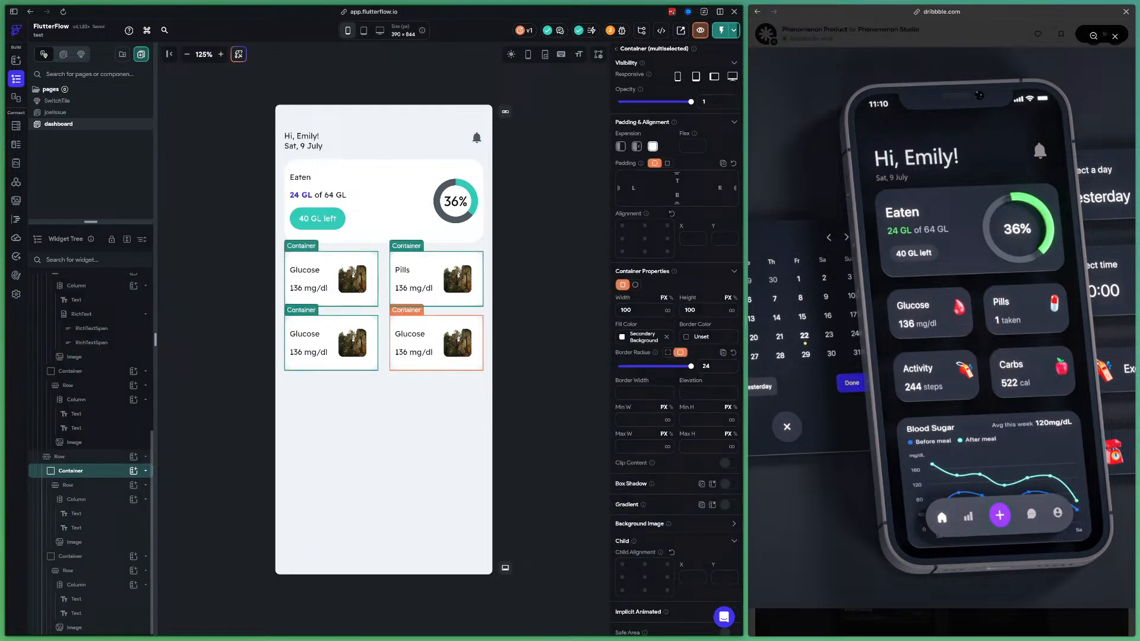
shift+click(436, 343)
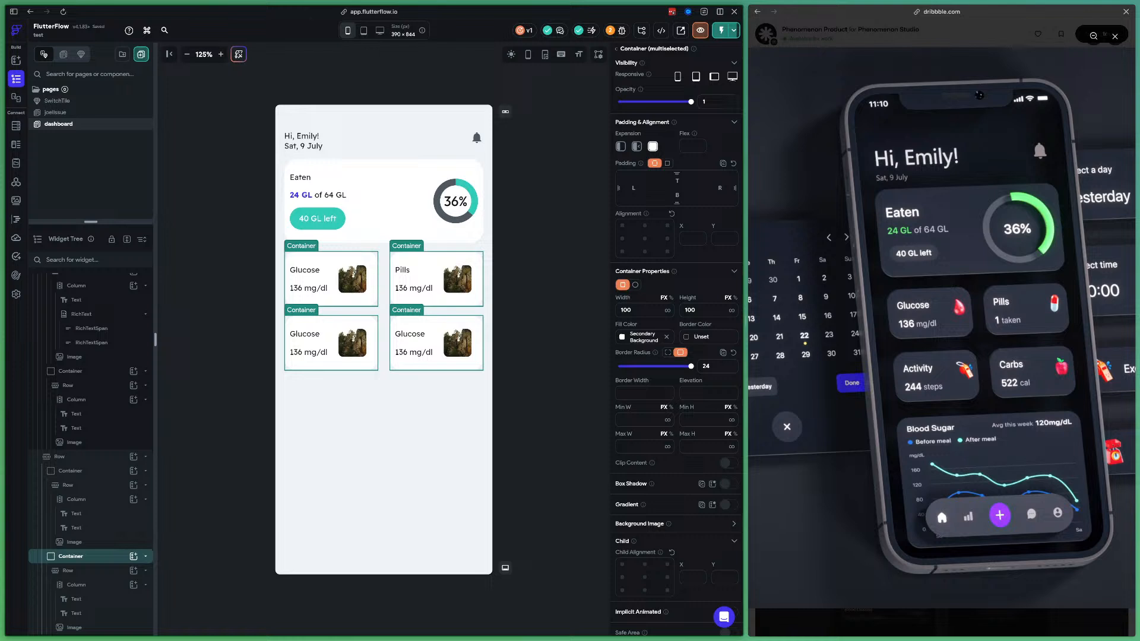
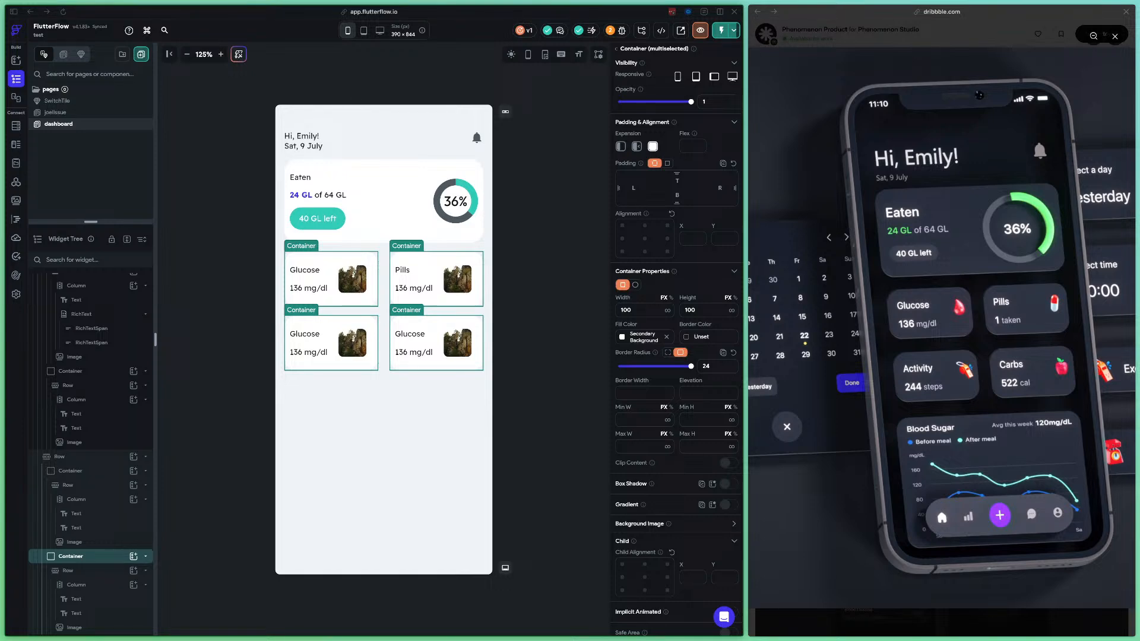
Switch to the Dribbble design and show the whole shot unzoomed to examine the cards' background color
click(942, 333)
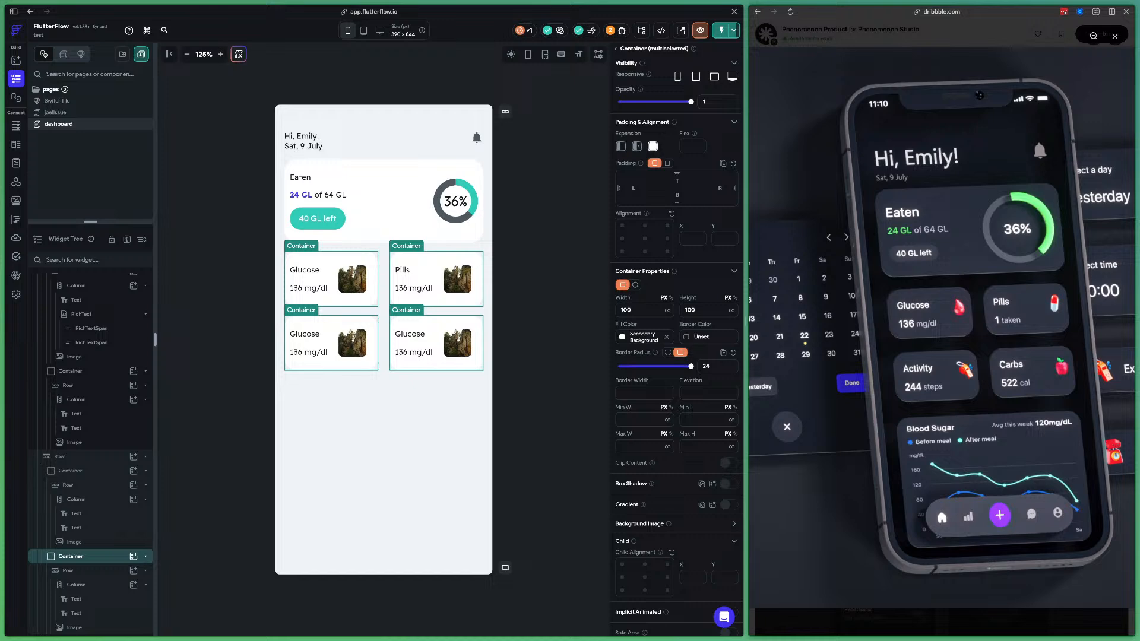
key(ctrl+l)
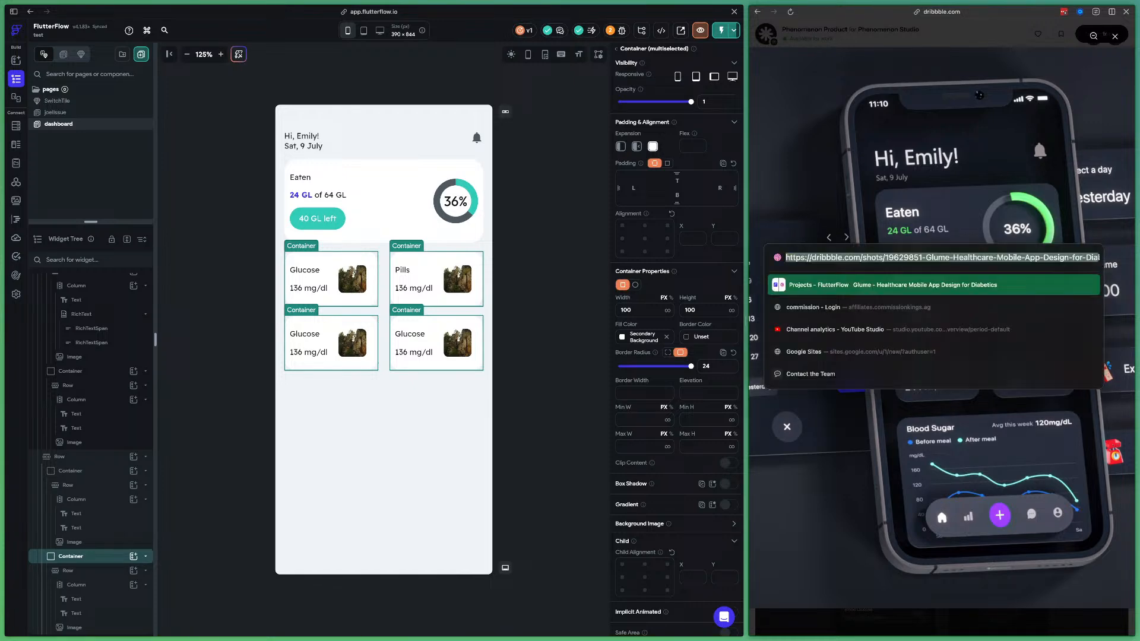
key(Escape)
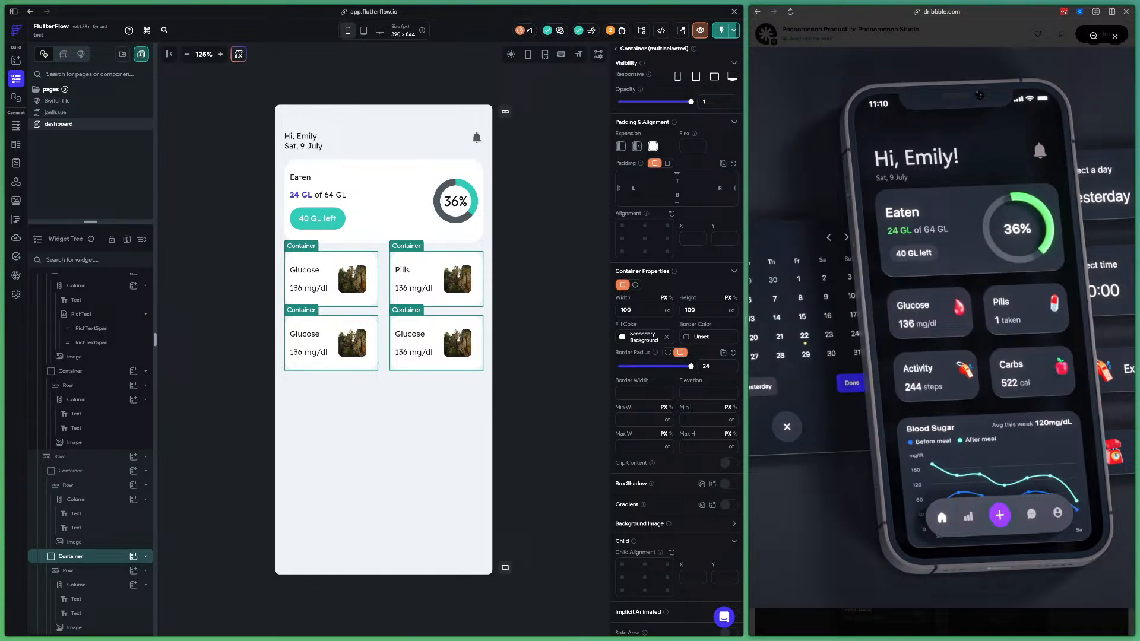
click(915, 329)
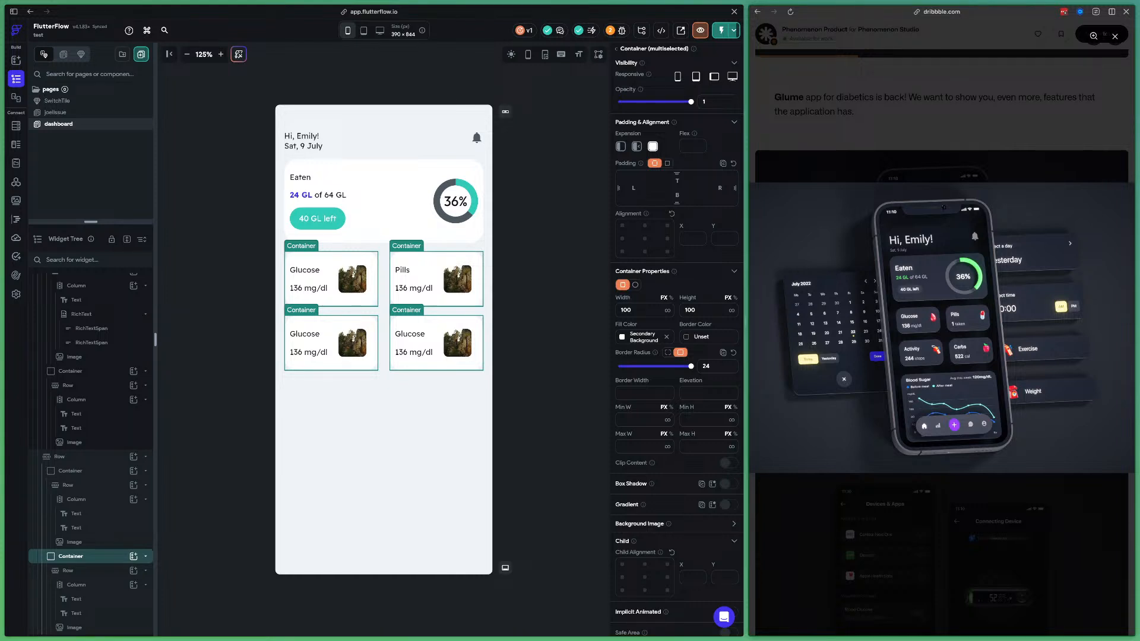
key(super+Tab)
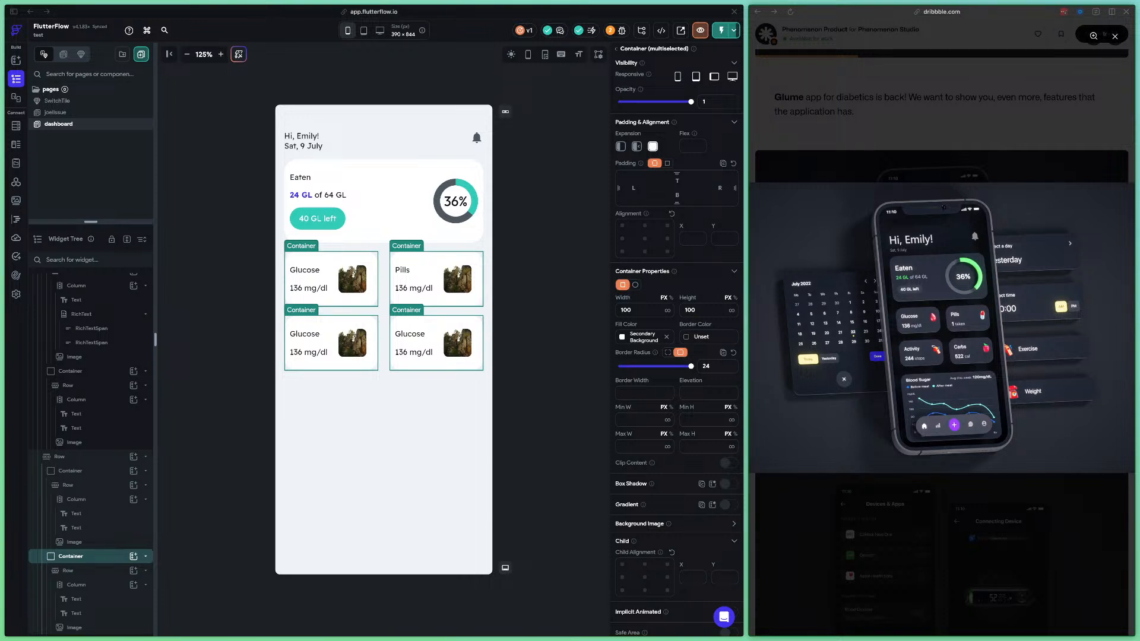
Set the fill color of the four selected card Containers to #2e3443
click(642, 337)
click(643, 336)
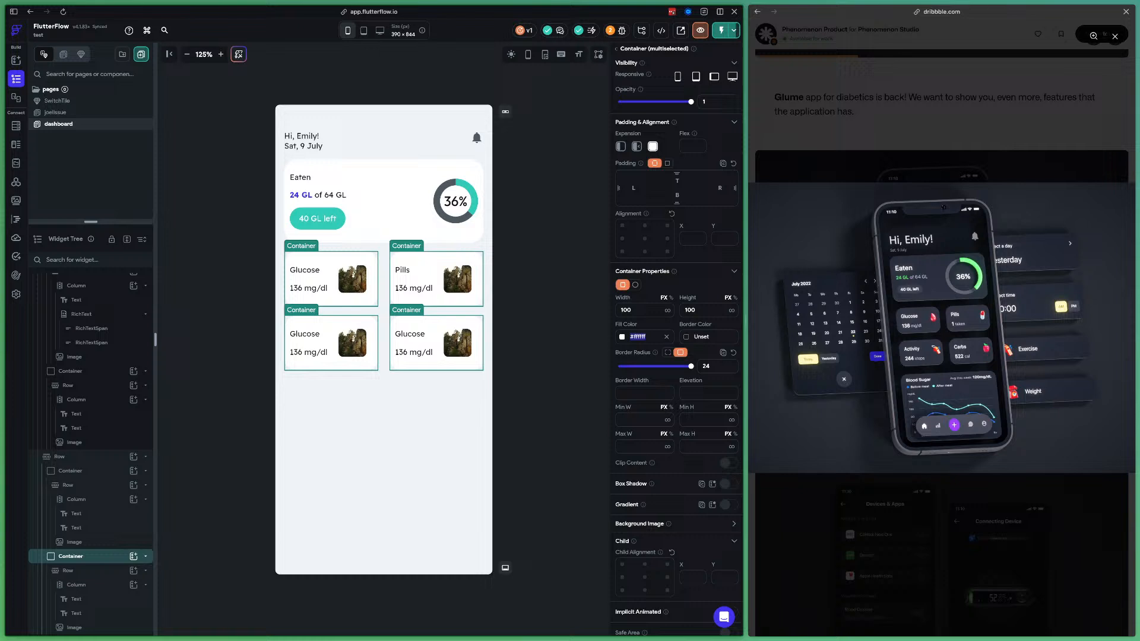
click(645, 337)
key(BackSpace)
key(BackSpace)
key(BackSpace)
key(BackSpace)
key(BackSpace)
text(2e3443)
key(Return)
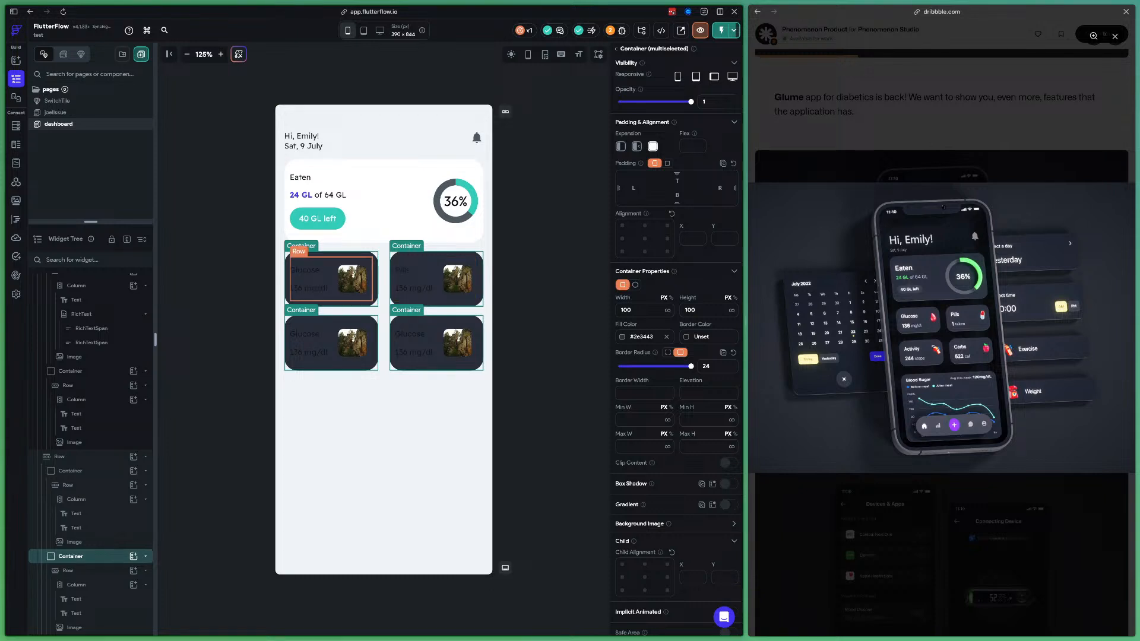
Set the text color of all four card titles to the Info theme color
click(304, 270)
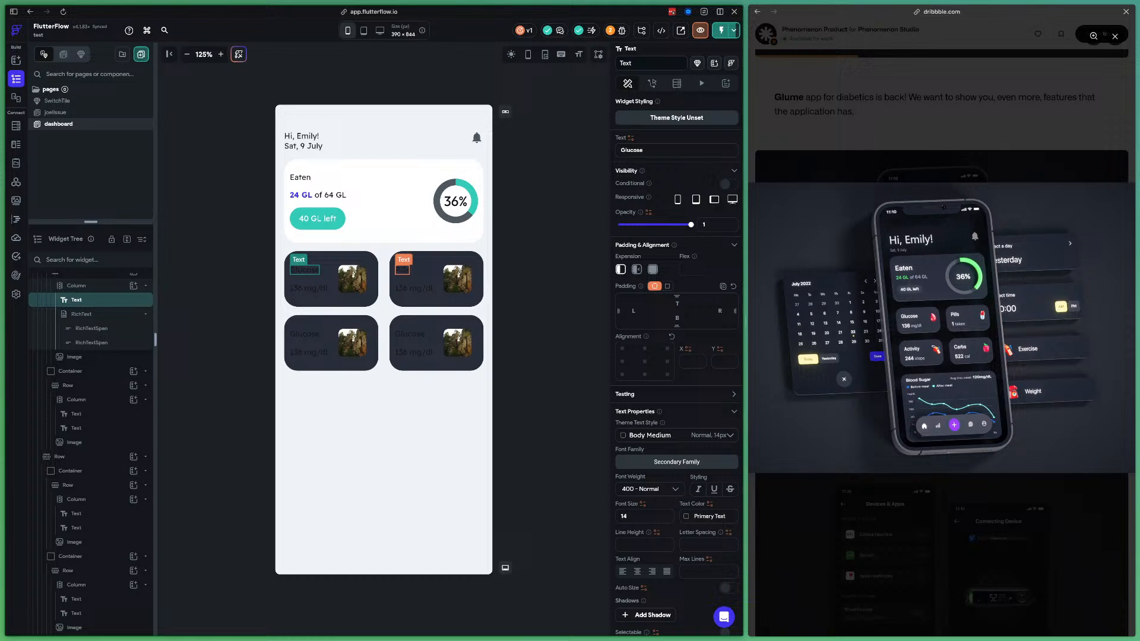
super+click(402, 270)
super+click(305, 334)
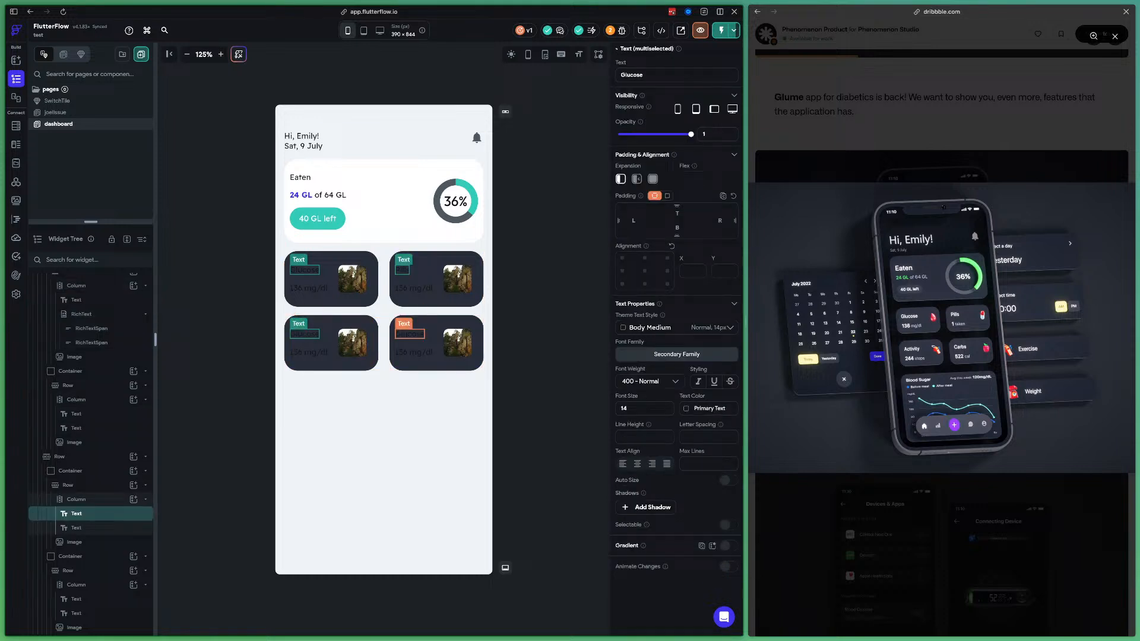
super+click(410, 334)
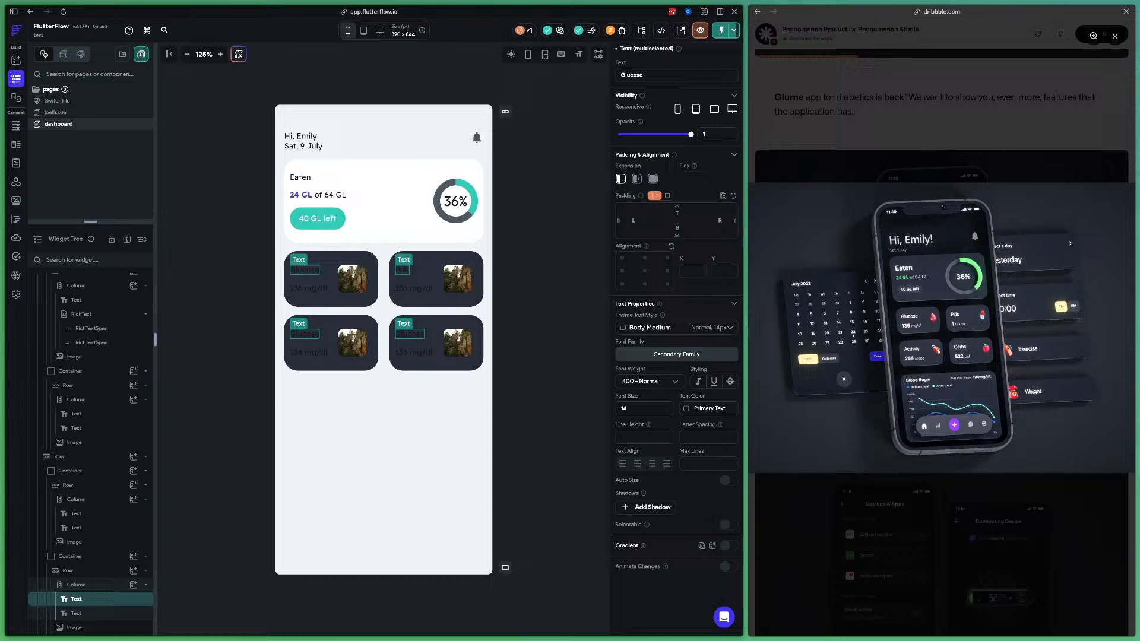
click(686, 409)
scroll(603, 570, down, 3)
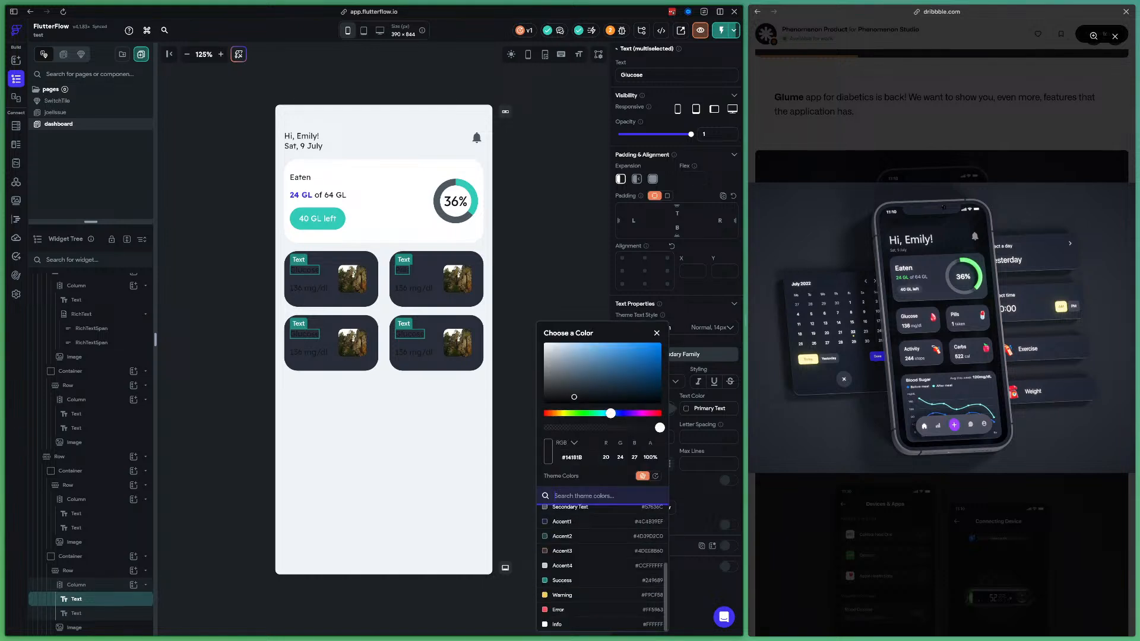
click(594, 624)
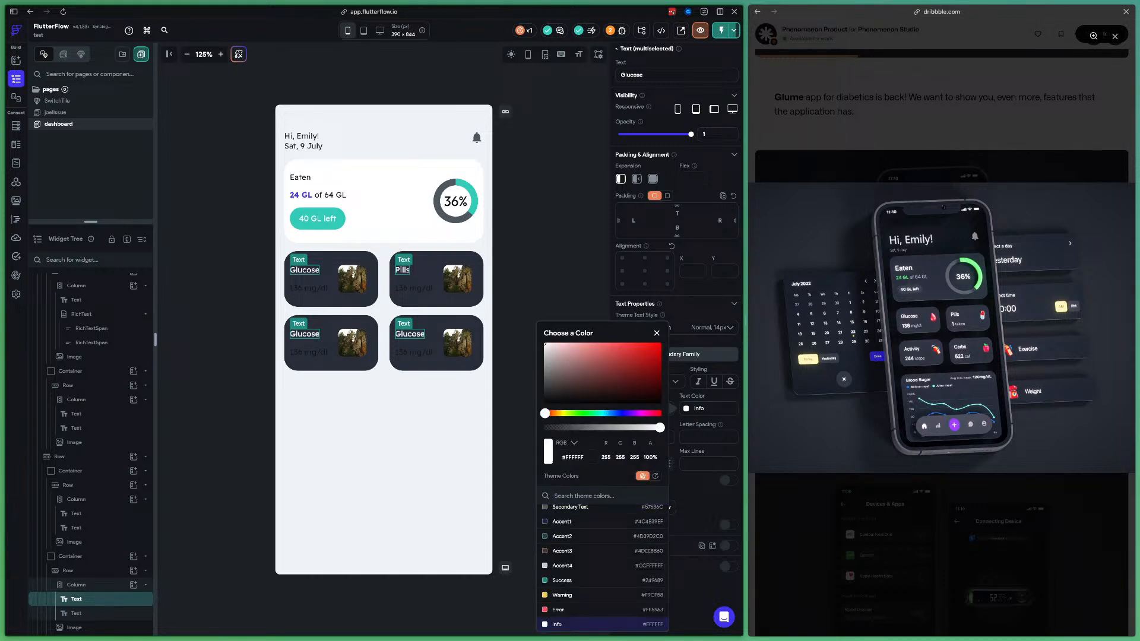
click(308, 288)
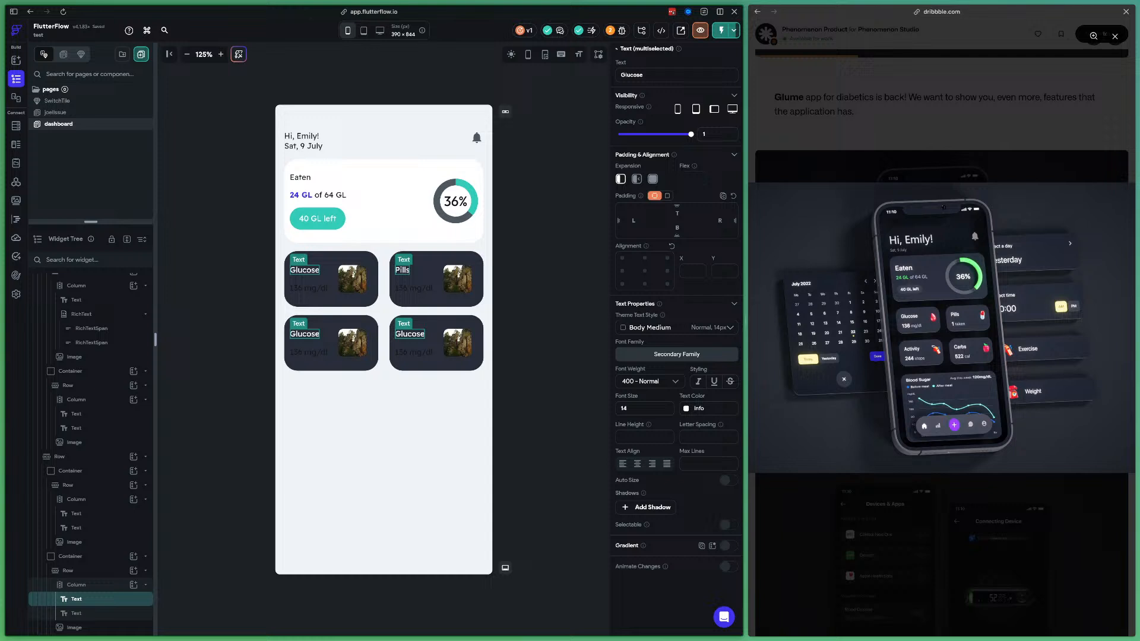
Set the text color of the "136" span in the upper-row Glucose card to the Info theme color
click(308, 288)
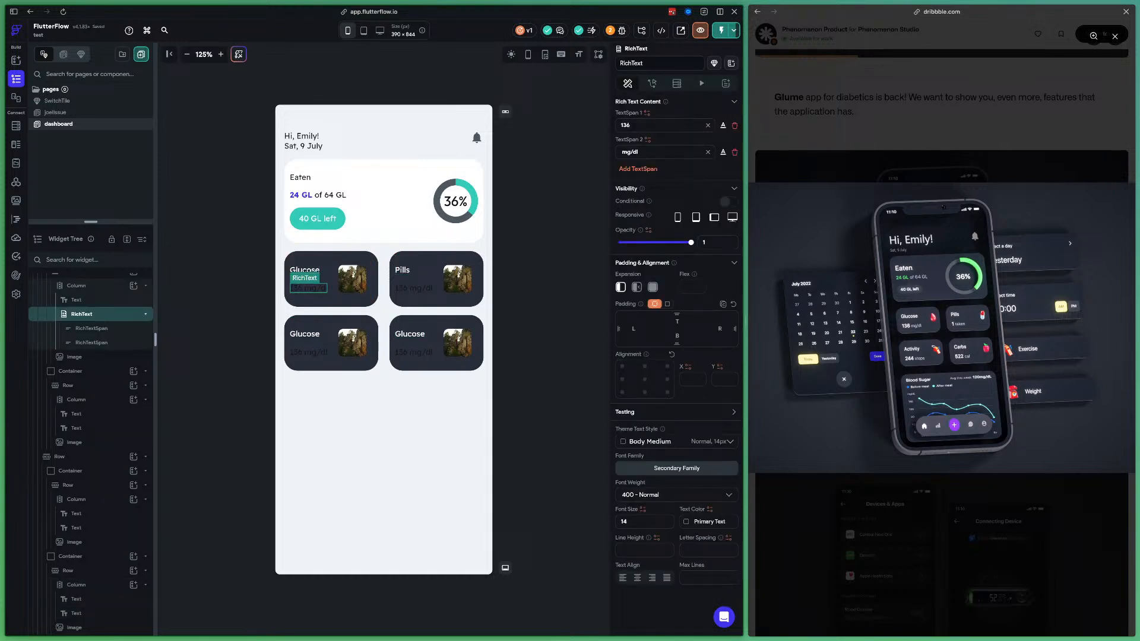
click(92, 328)
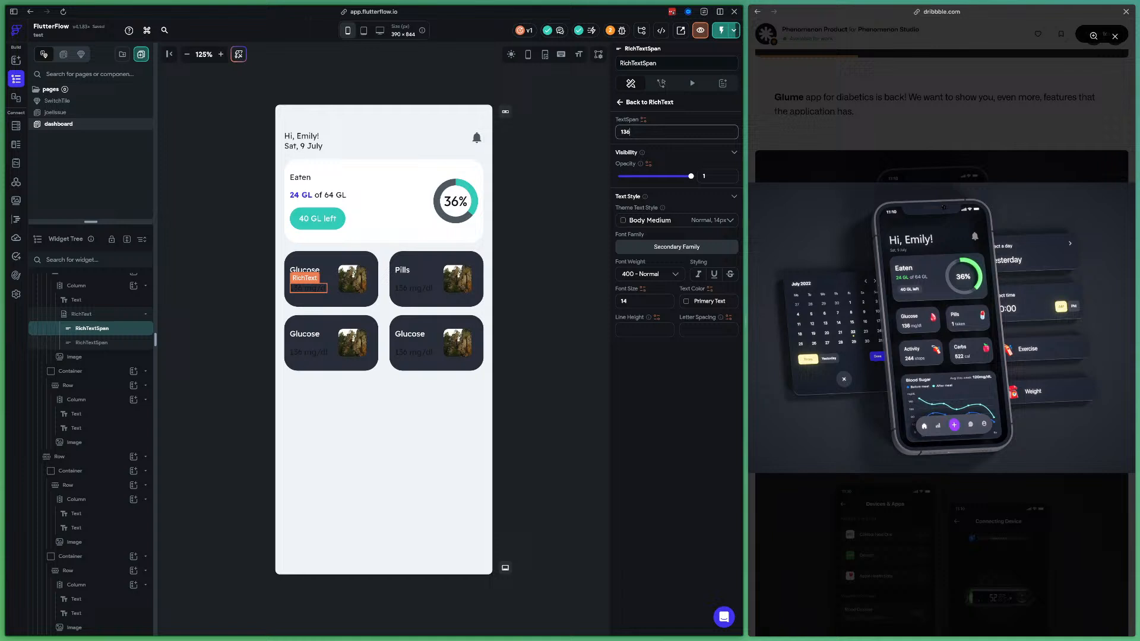
click(682, 301)
scroll(602, 520, down, 3)
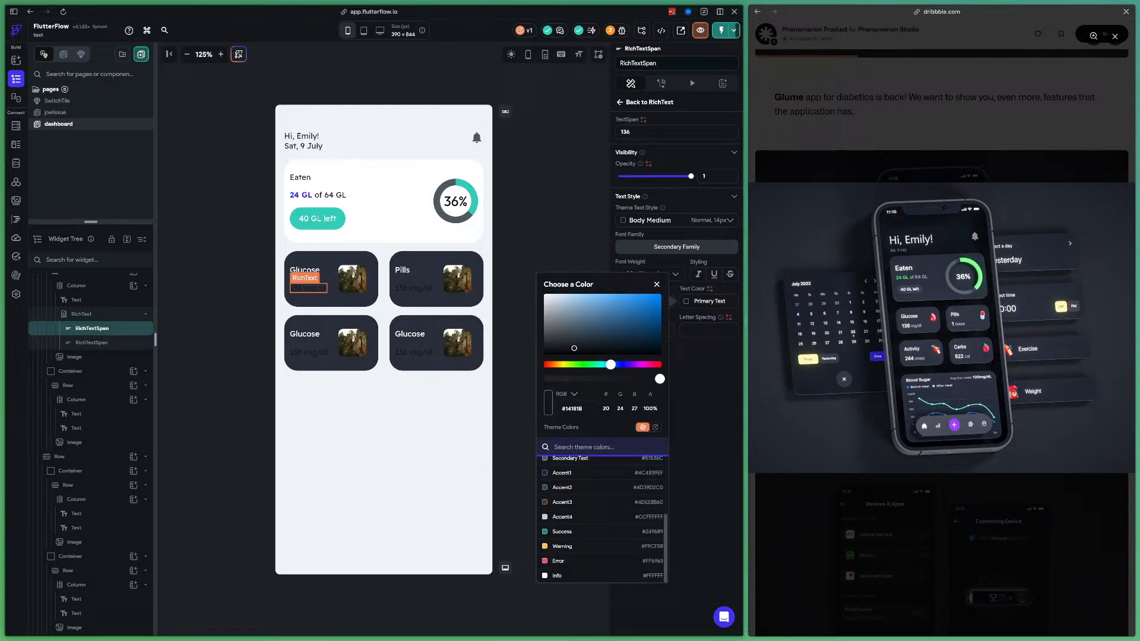
click(557, 575)
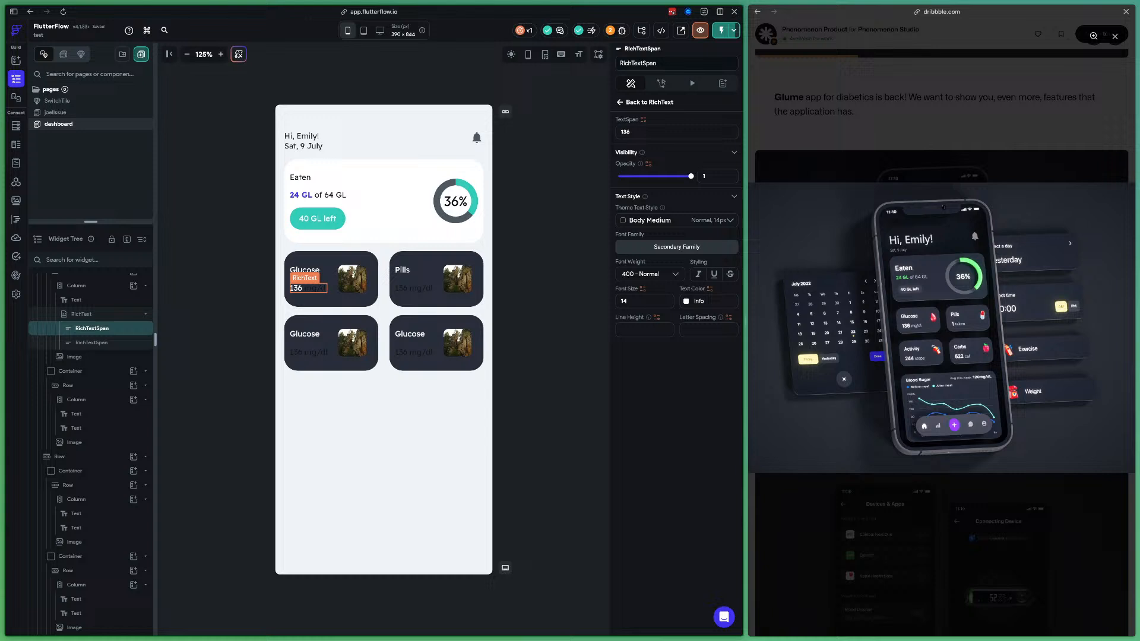
Set the text color of the "mg/dl" span in the upper-row Glucose card to the Alternate theme color
click(645, 102)
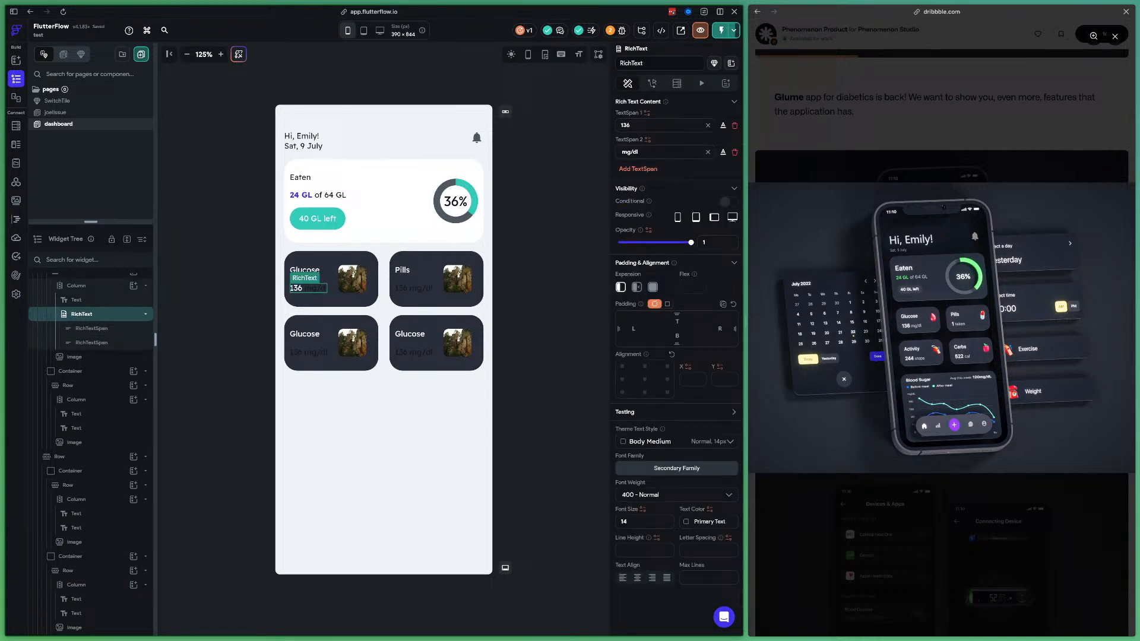
click(723, 152)
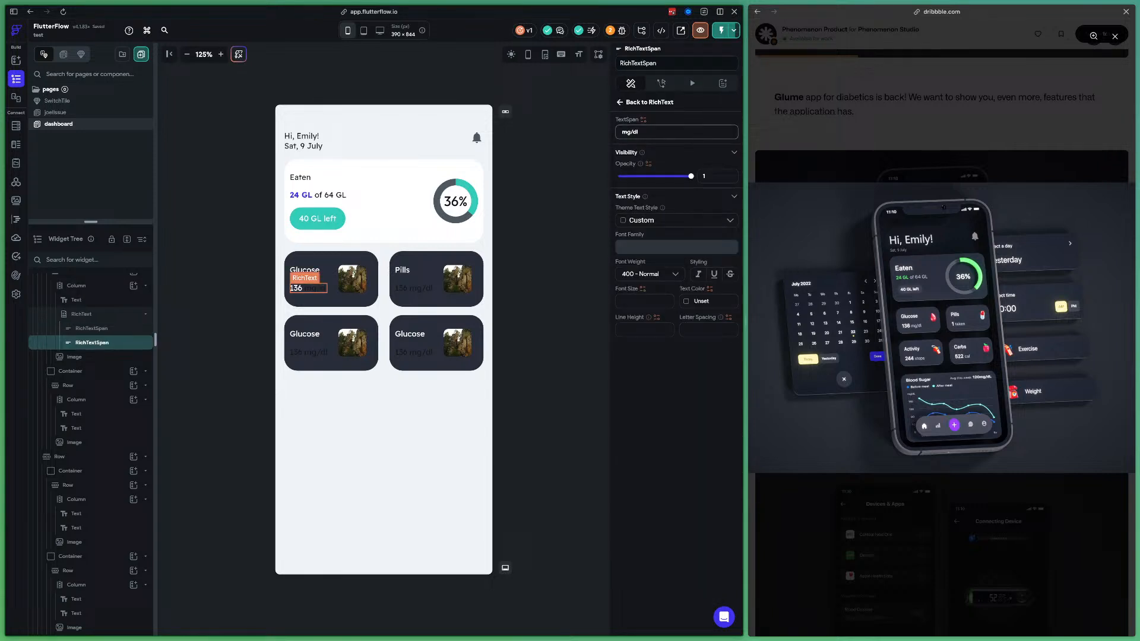
click(687, 301)
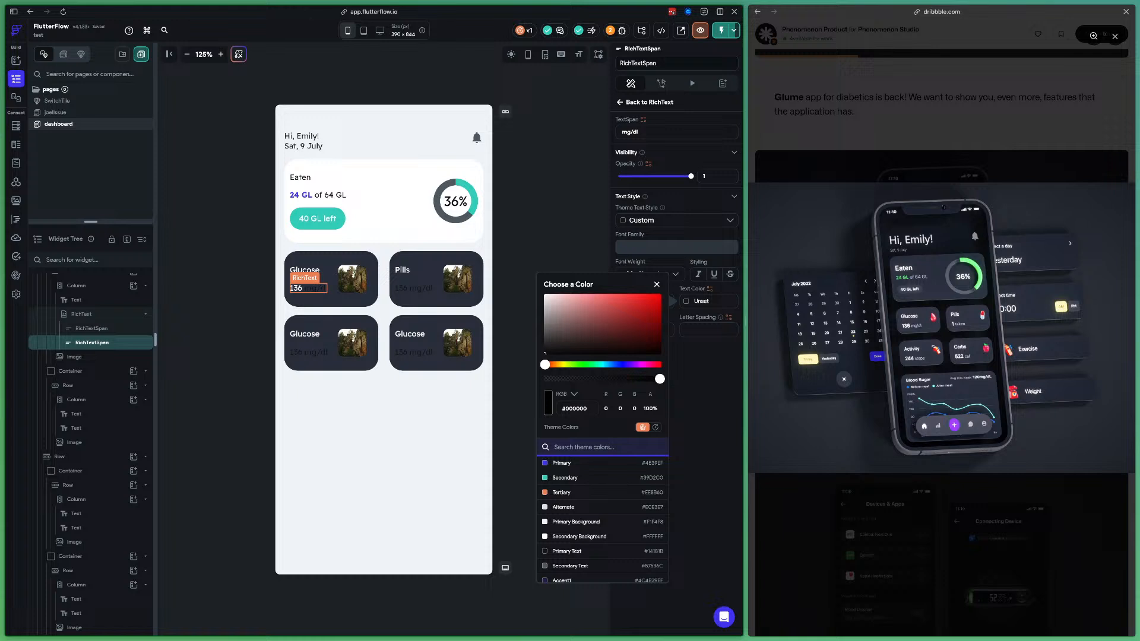
click(563, 507)
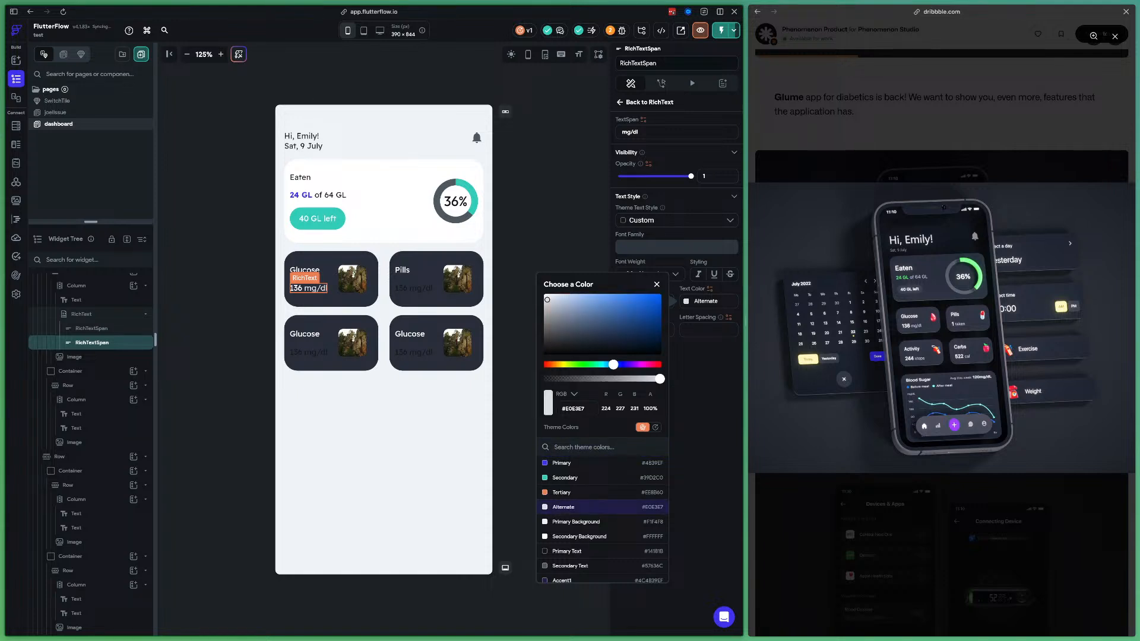
click(523, 416)
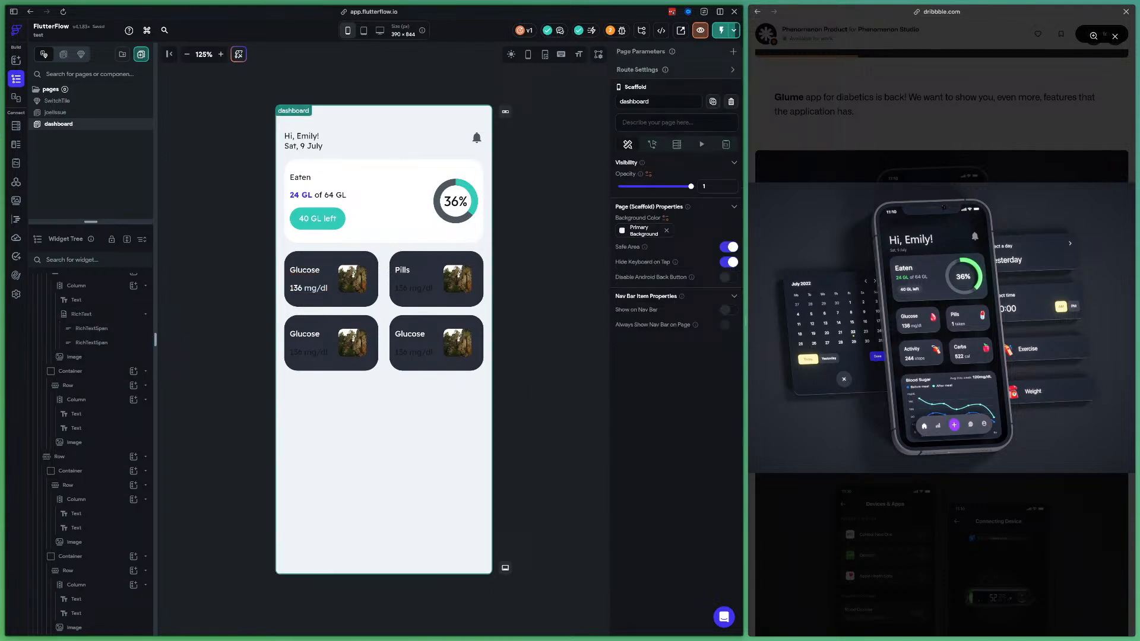
Set the text color of the upper-row Glucose card's "mg/dl" span to the Accent 4 theme color
click(309, 288)
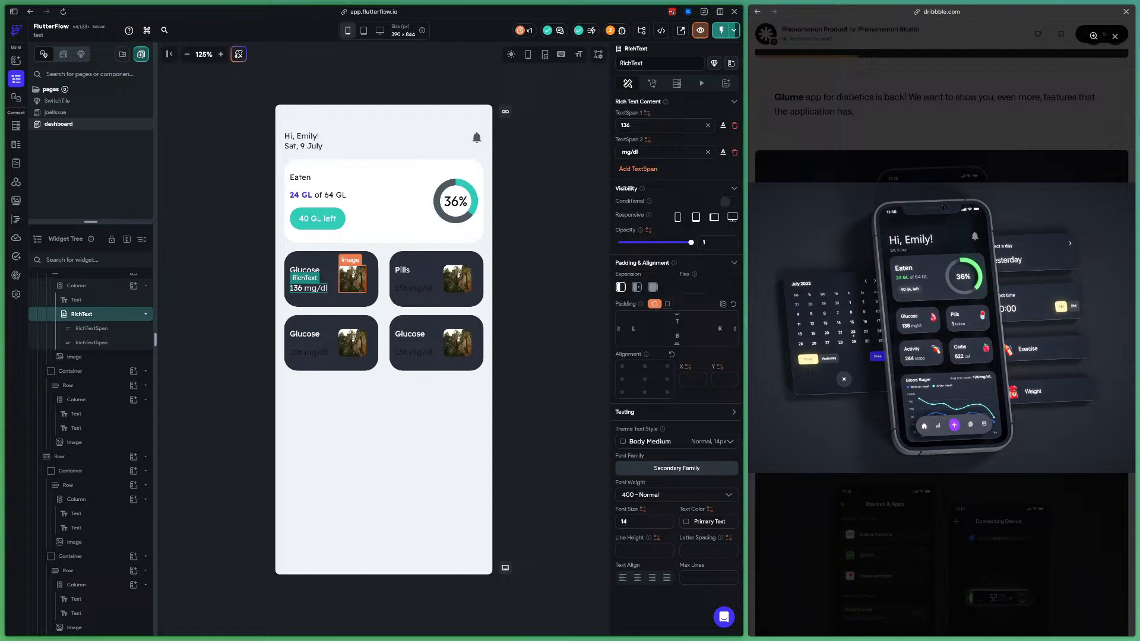
click(723, 152)
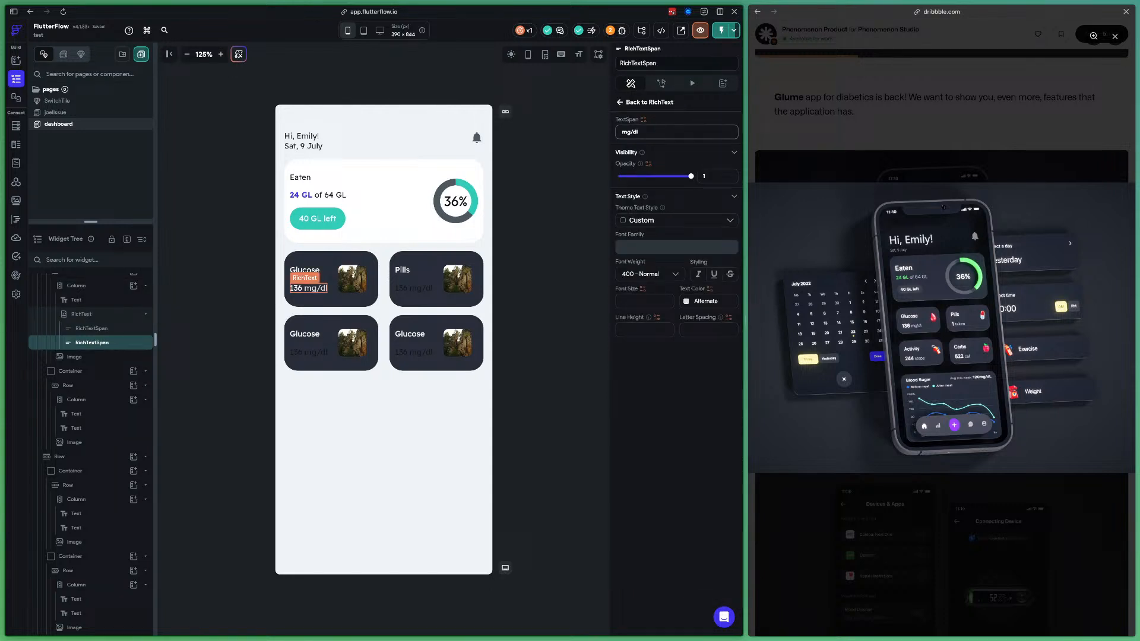
click(706, 301)
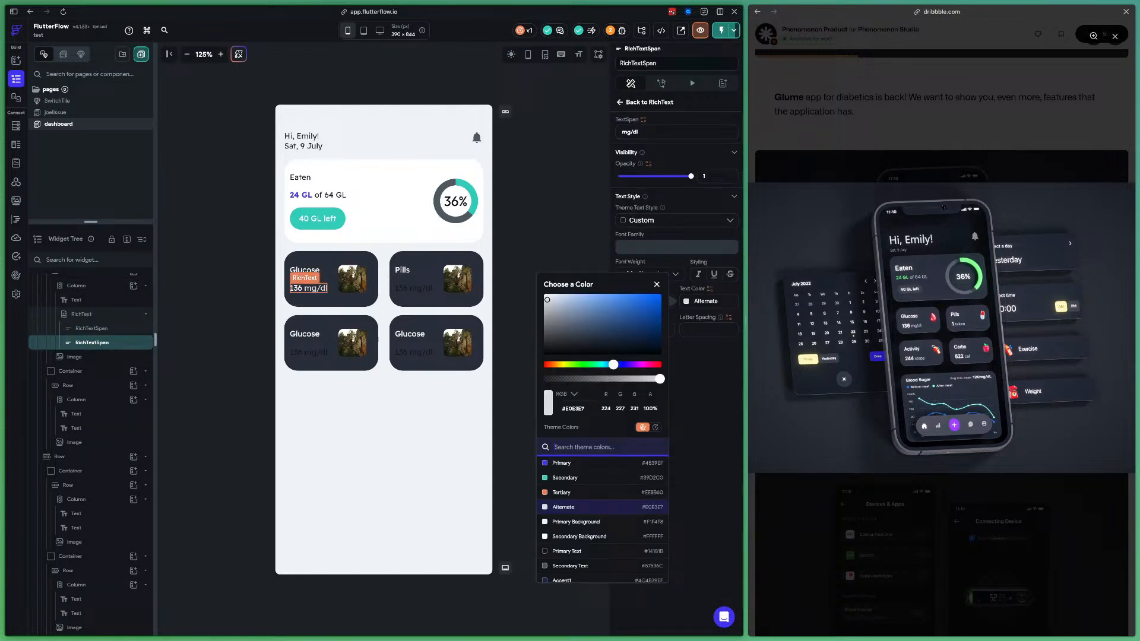
scroll(602, 517, down, 3)
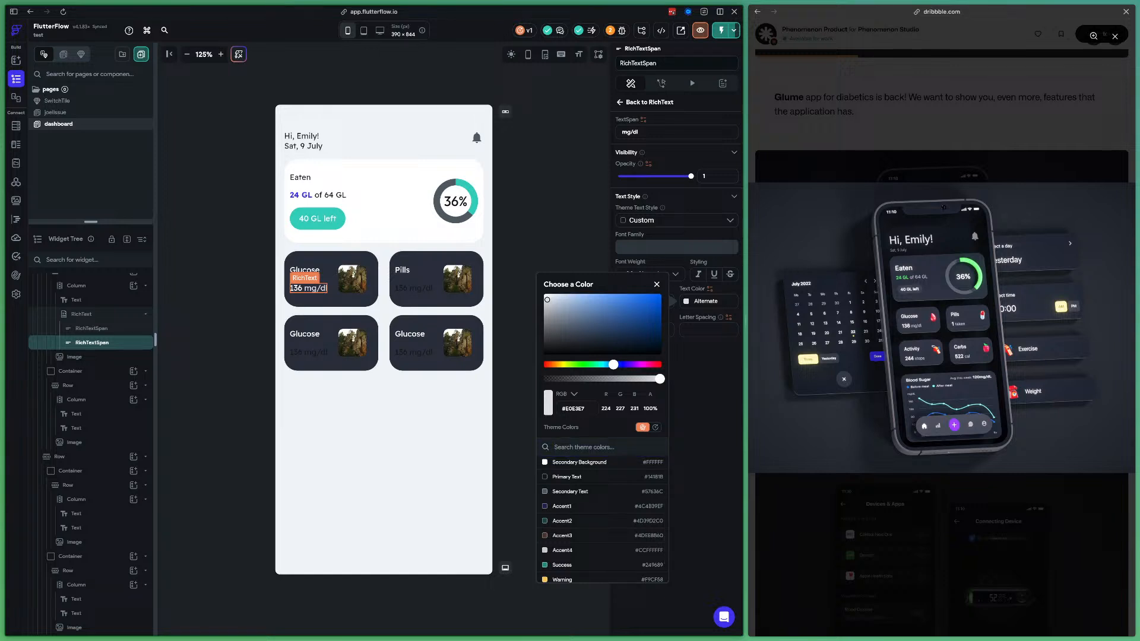
click(570, 550)
click(517, 428)
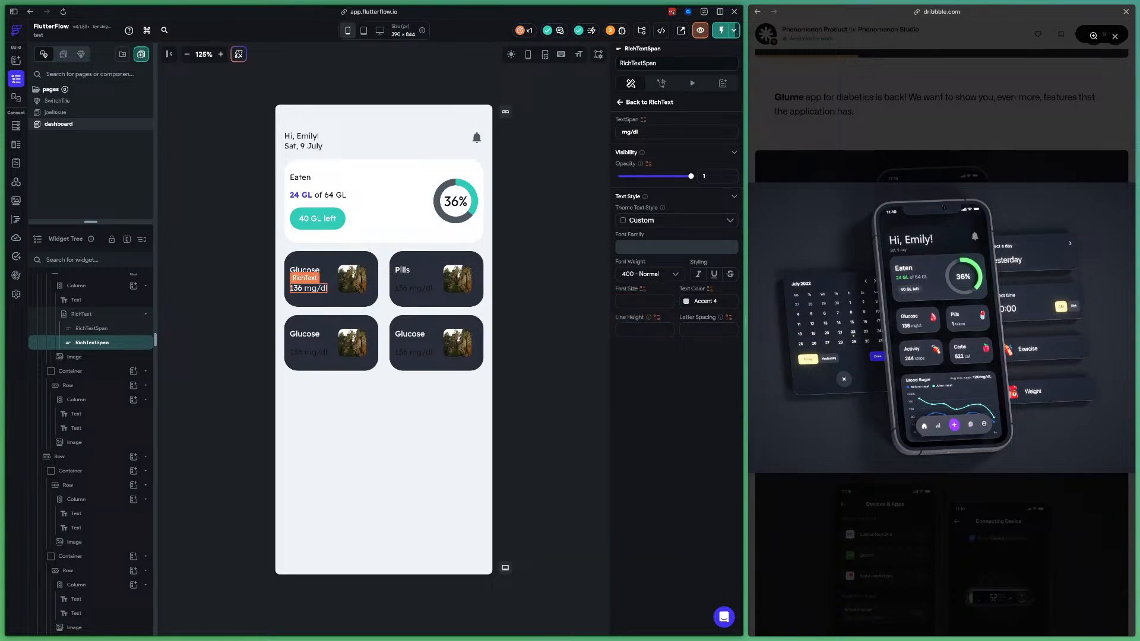
click(516, 427)
Copy the Glucose card's styled "136 mg/dl" RichText and replace the Pills card's plain value text with it
click(317, 288)
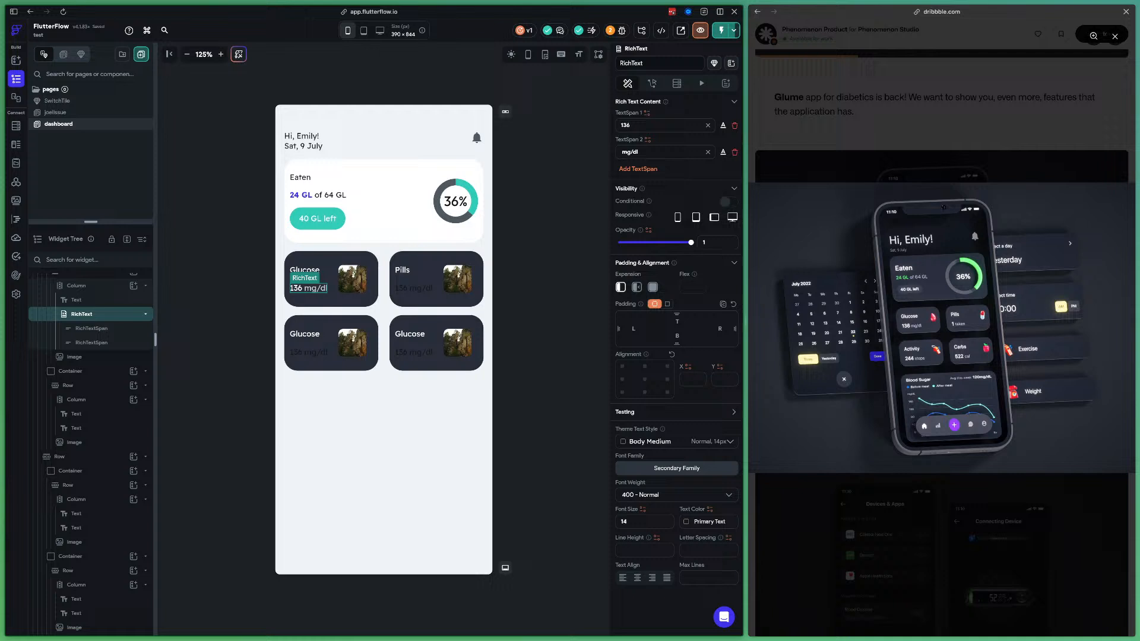
key(super+c)
click(413, 288)
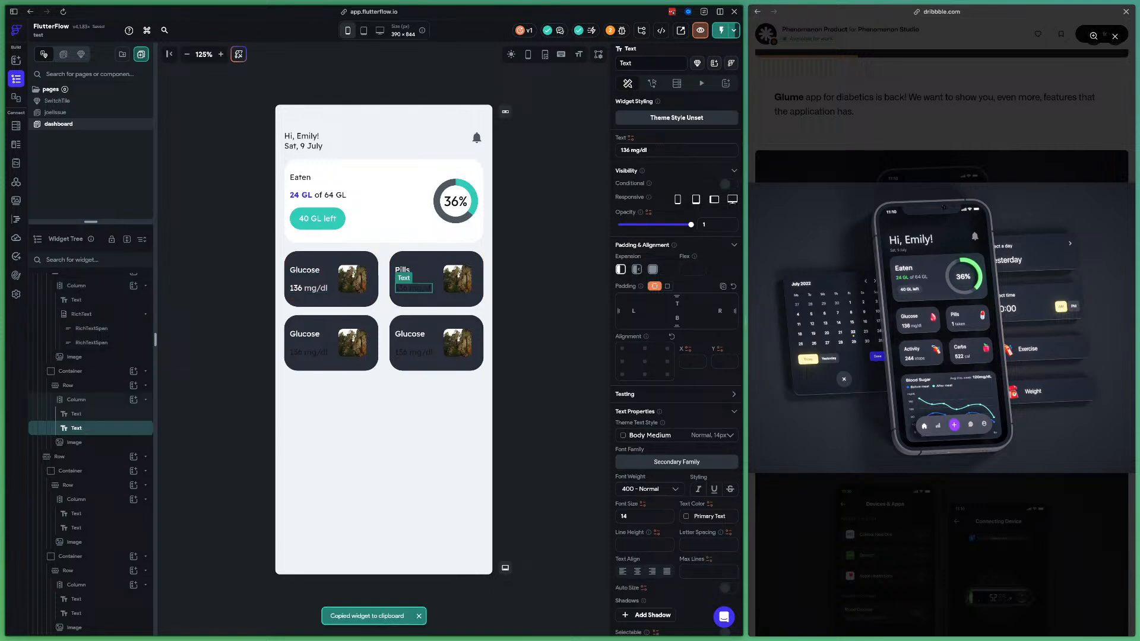
key(Delete)
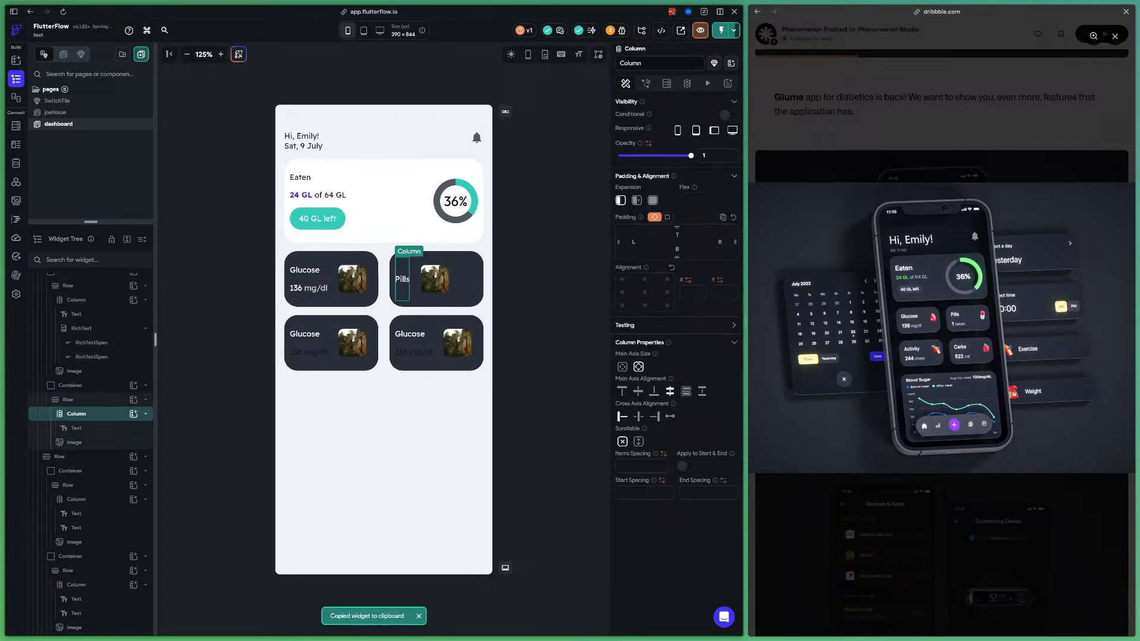
key(super+v)
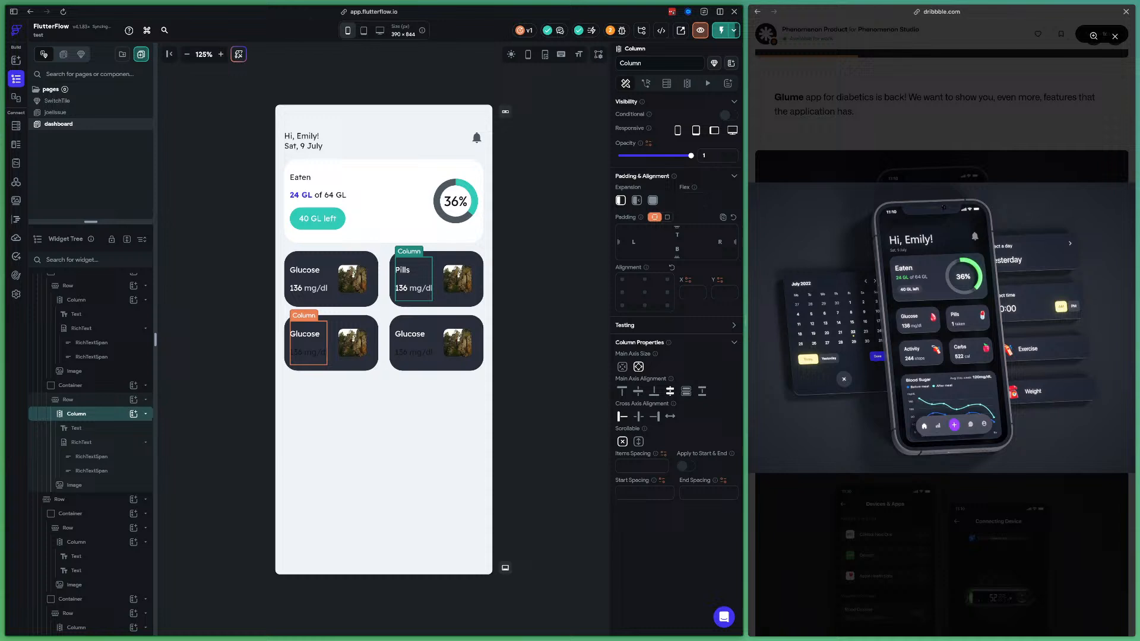
Replace the plain "136 mg/dl" text in both lower-row cards with the copied RichText
click(308, 352)
key(Delete)
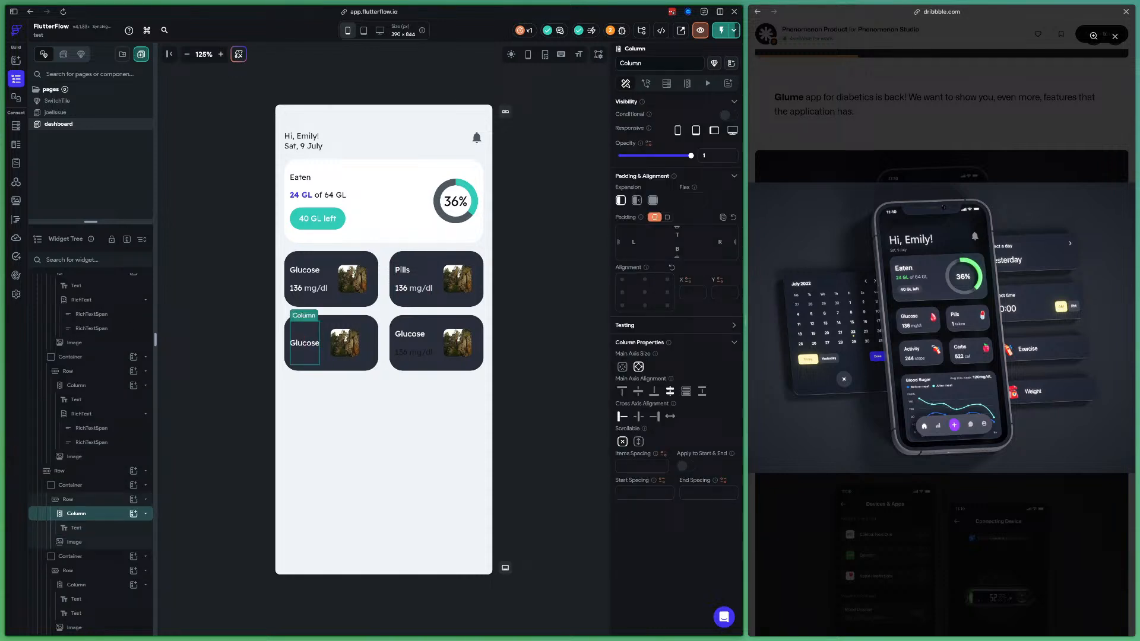
key(super+v)
click(413, 352)
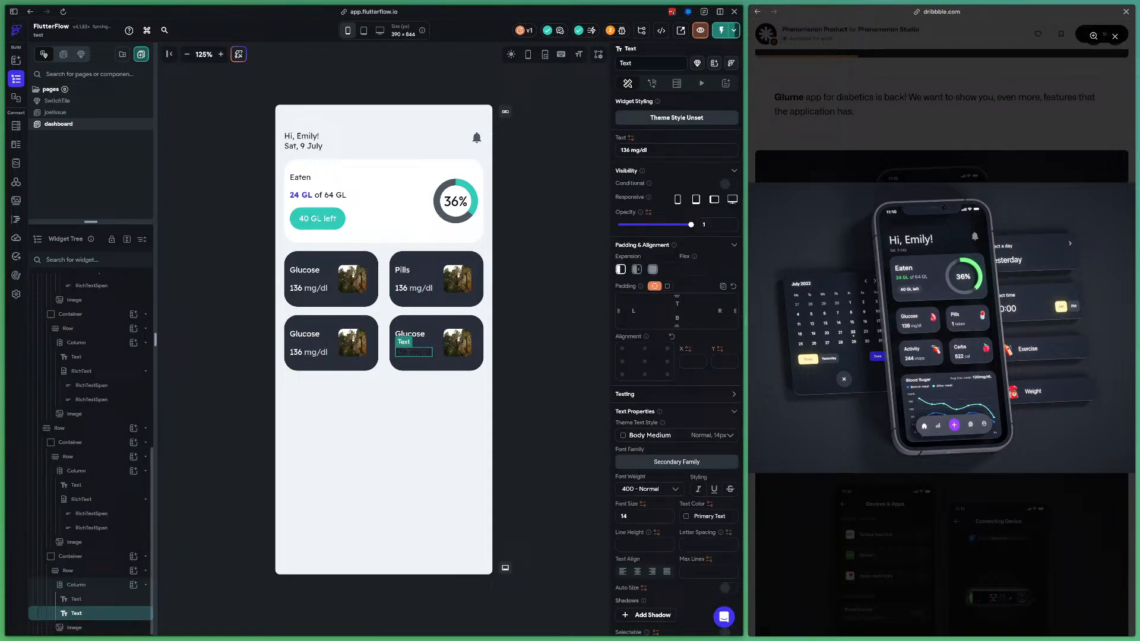
key(Delete)
key(super+v)
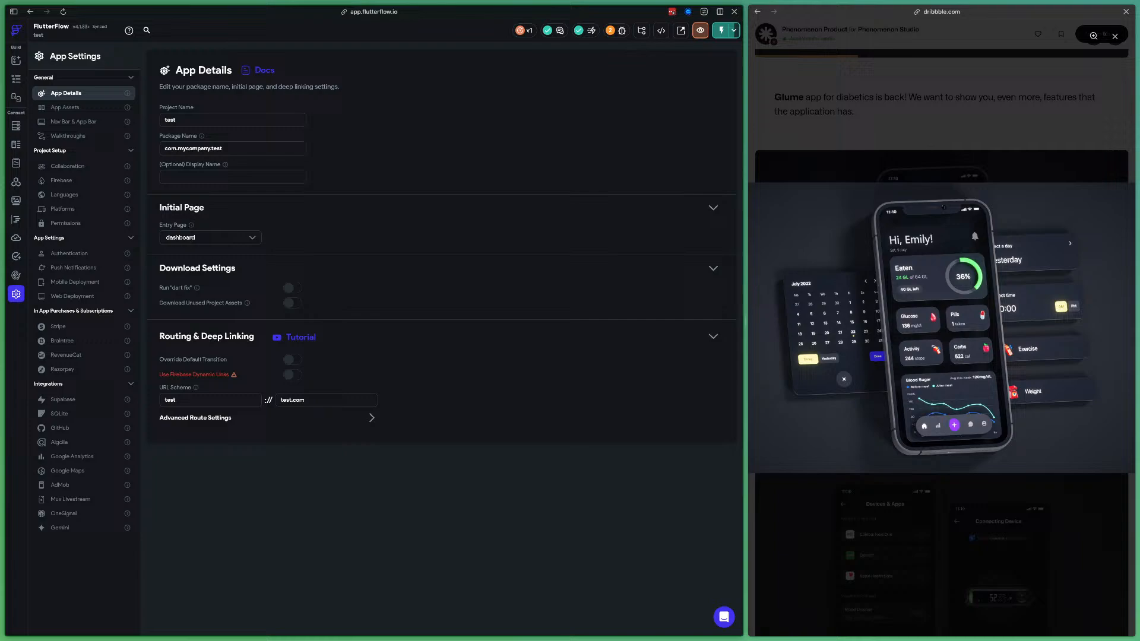
Set the app's entry page to joelissue and reload the test session to run that page
click(210, 237)
click(196, 258)
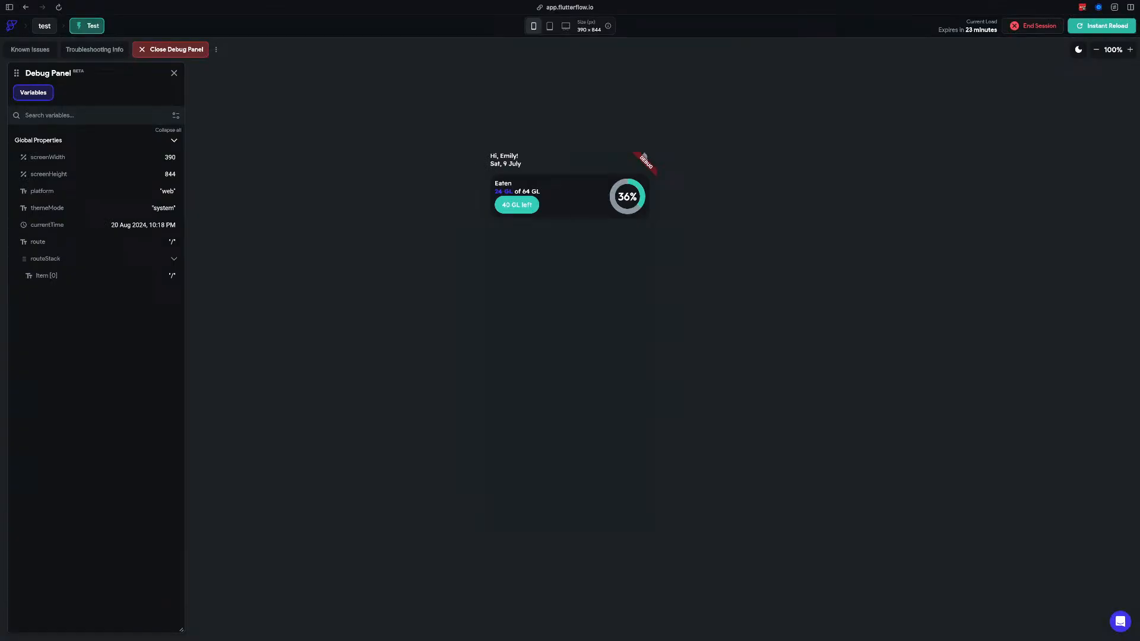
click(1102, 26)
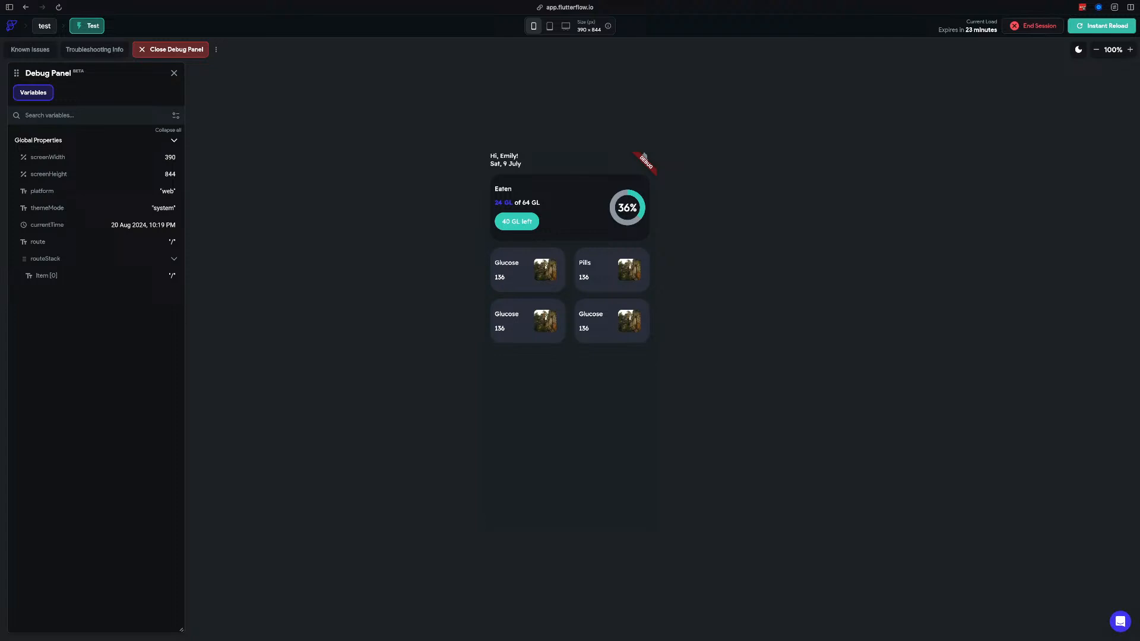
key(super+r)
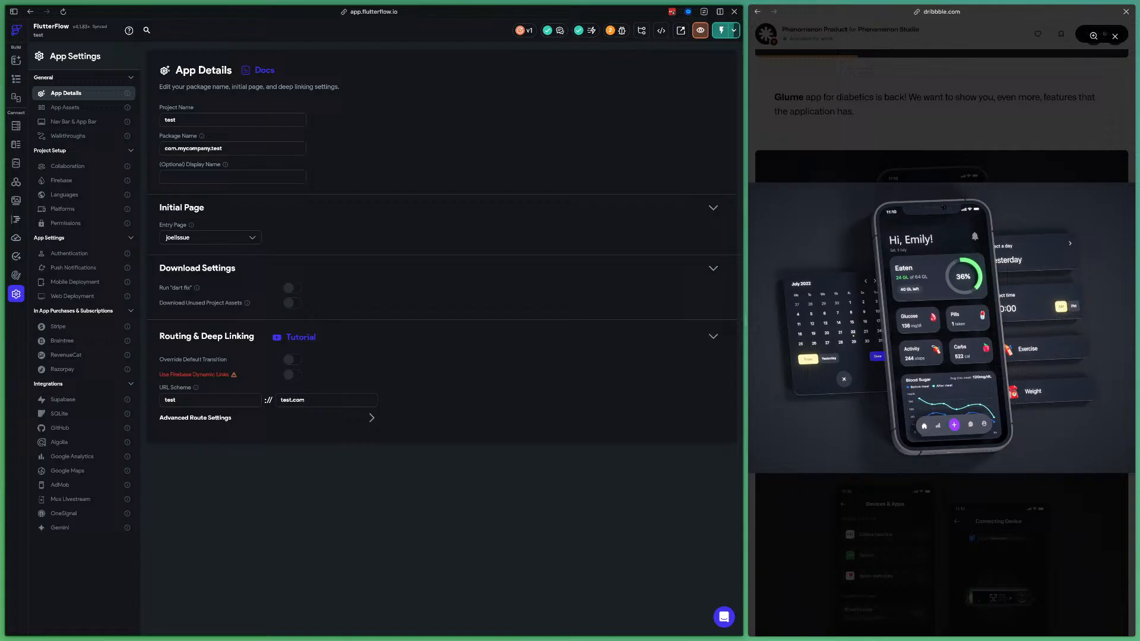
key(ctrl+Tab)
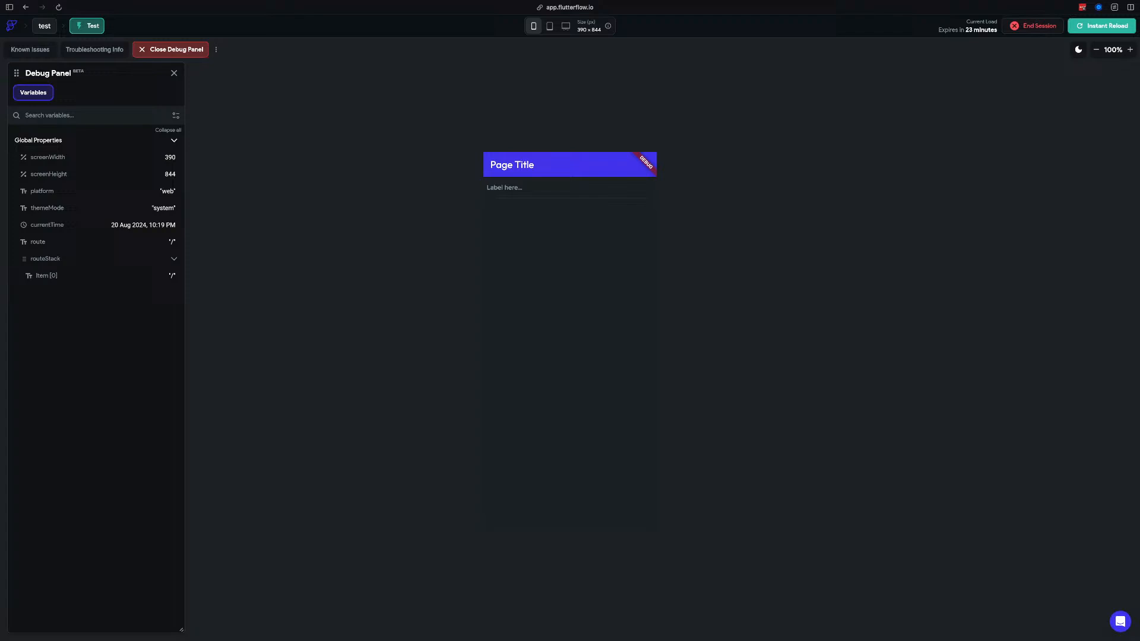
Test the running page by submitting a sample first name in its text field and selecting part of the entered text
click(504, 189)
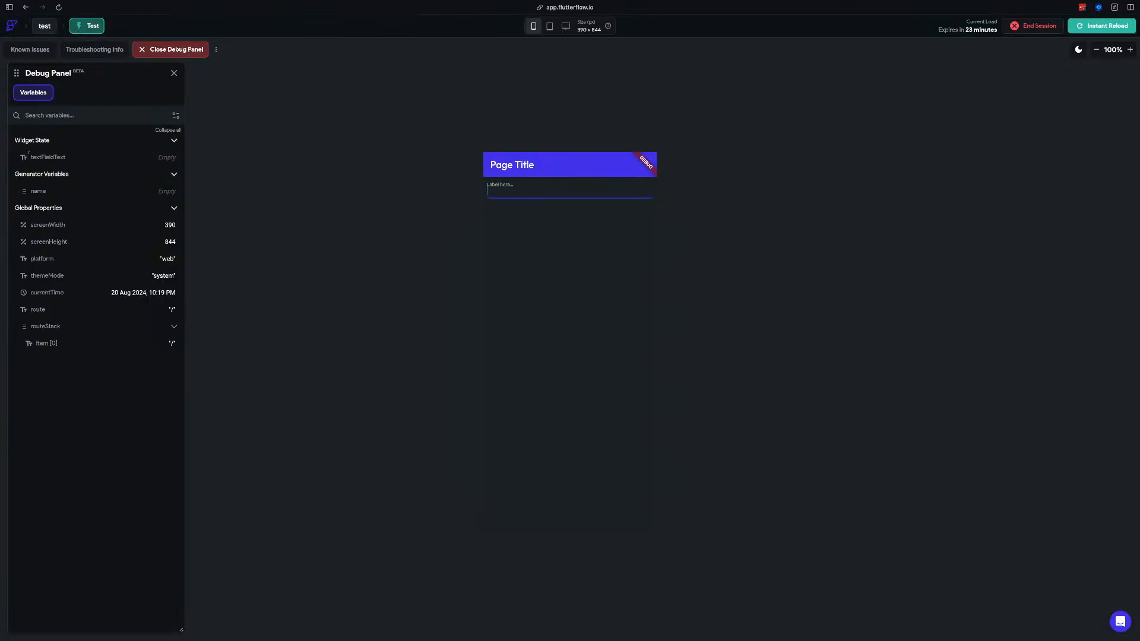
text(james)
key(Return)
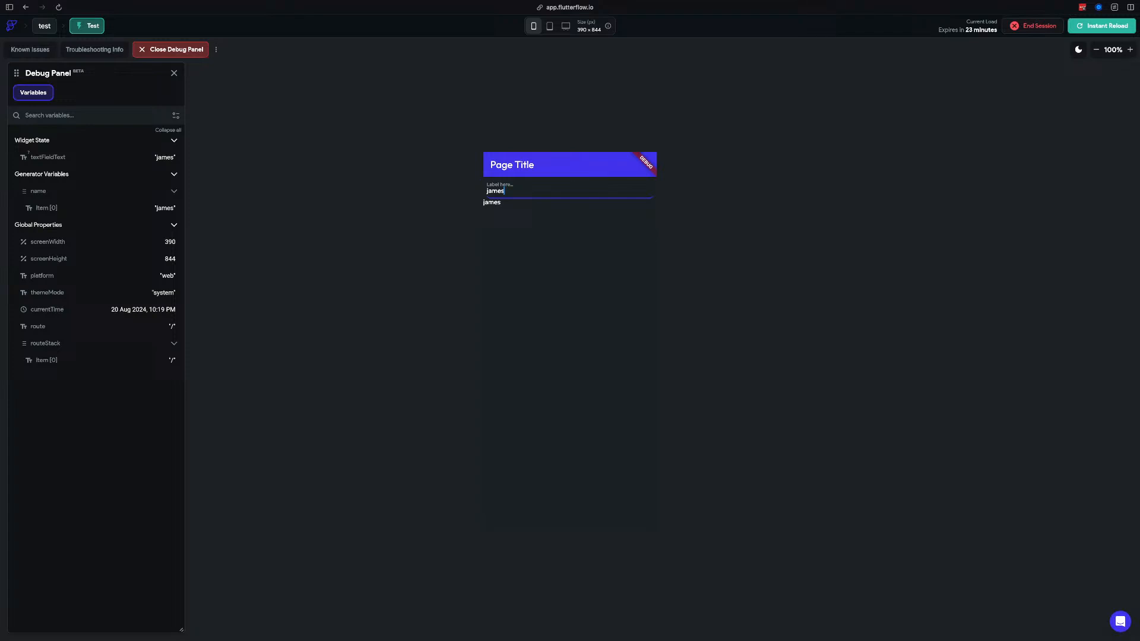
drag(504, 191, 491, 191)
click(570, 297)
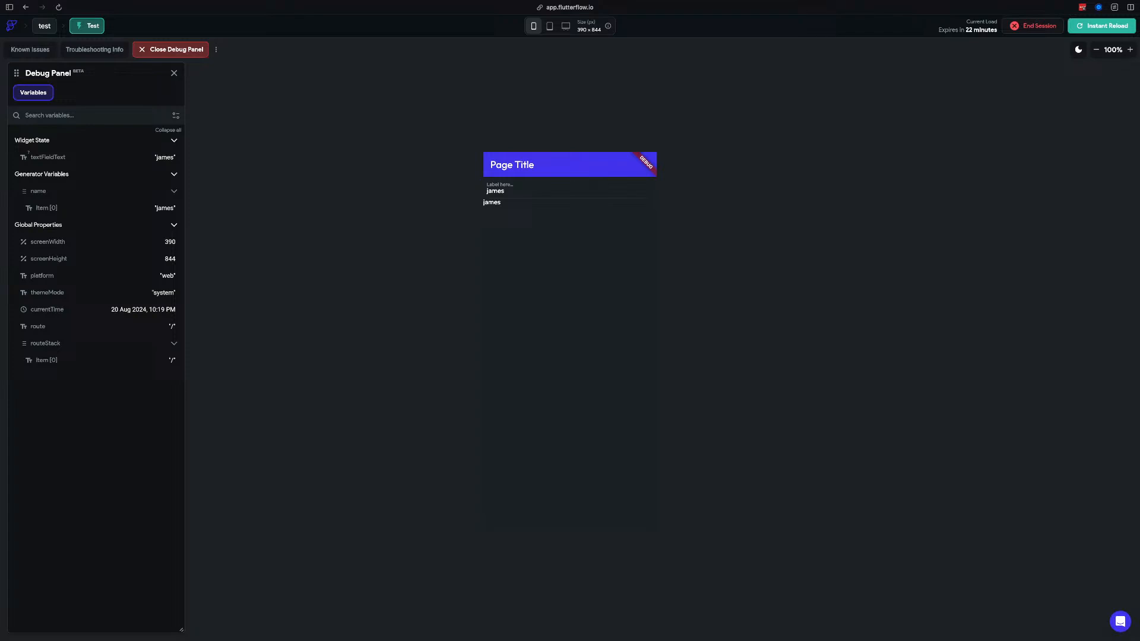
click(488, 191)
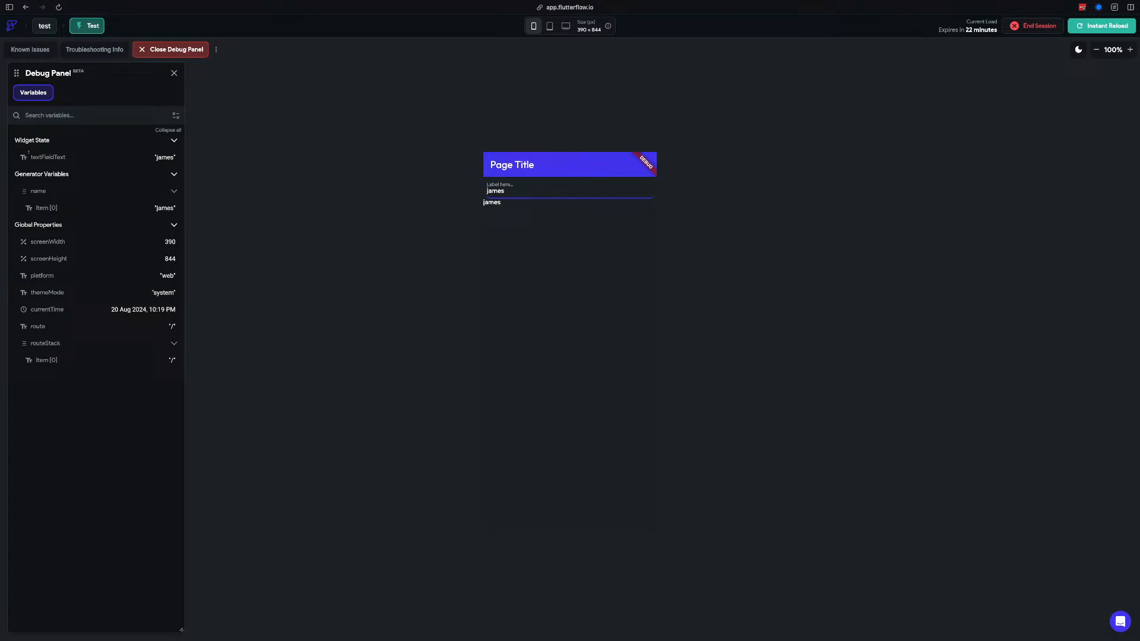
key(Return)
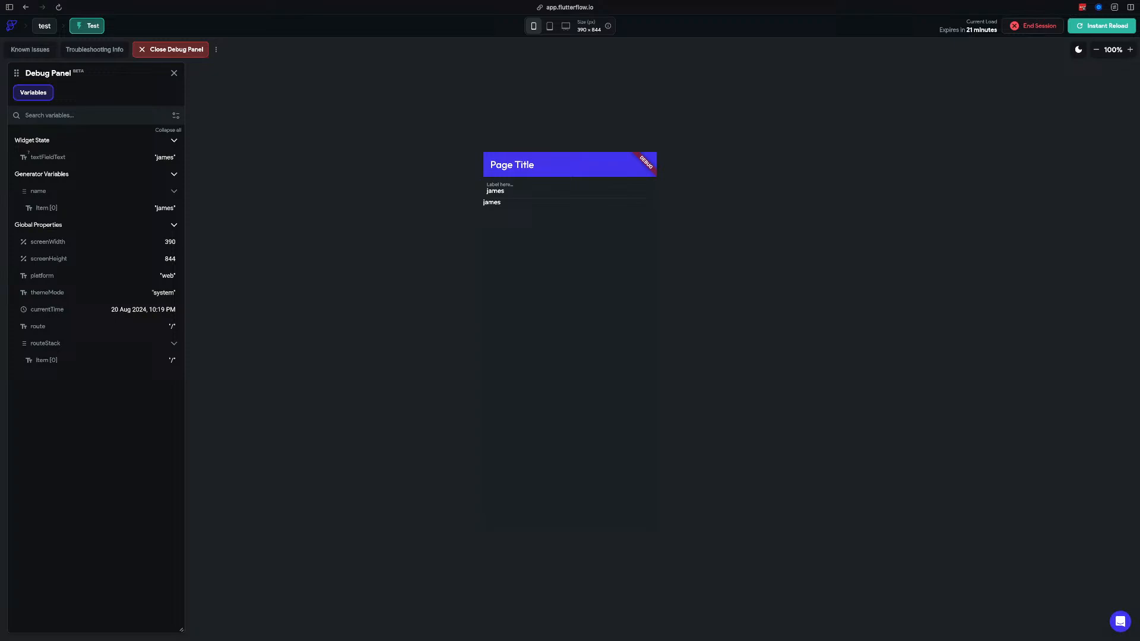
Open pub.dev in a new tab and search its packages for "highlight"
key(super+t)
text(pub)
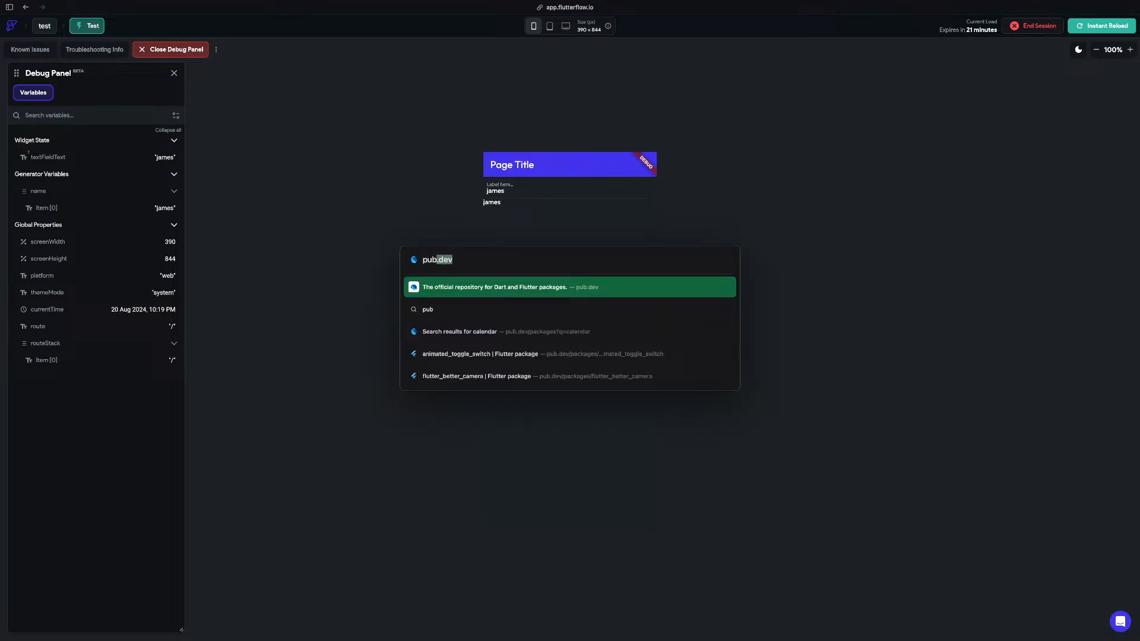
key(Return)
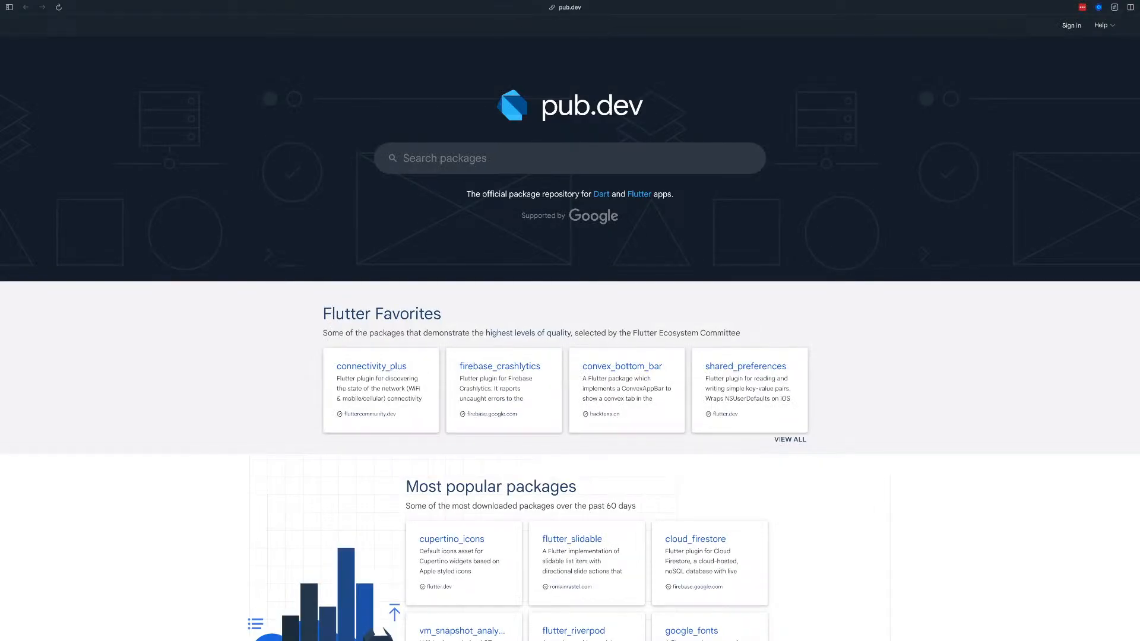
text(highlight)
key(Return)
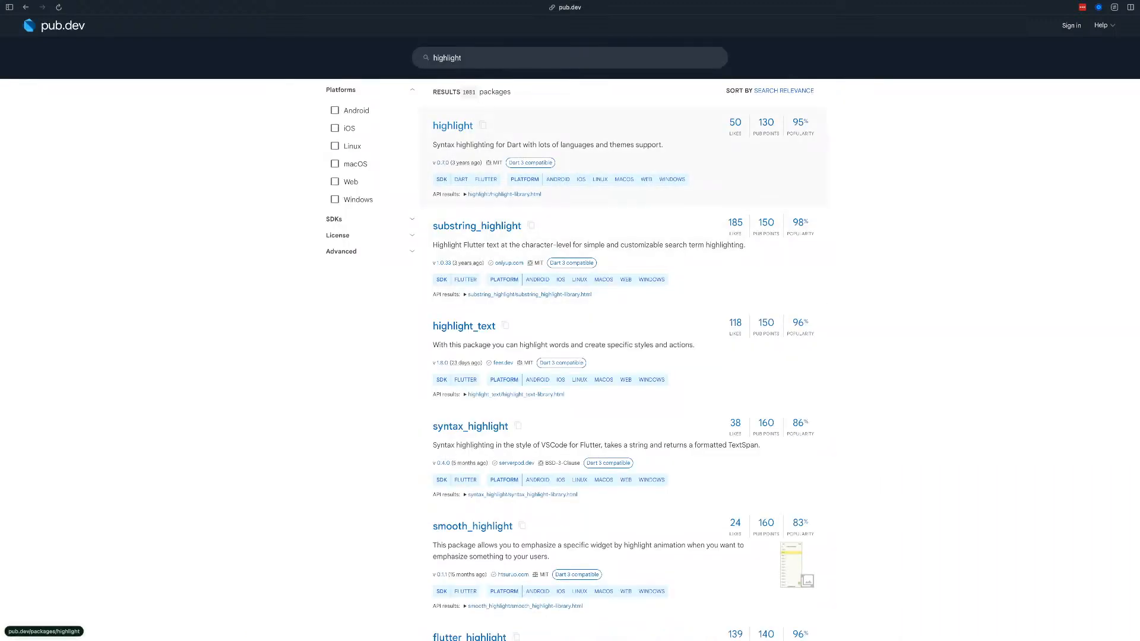
Open the substring_highlight package and examine its readme, limitations and Default Styling Example code
click(477, 226)
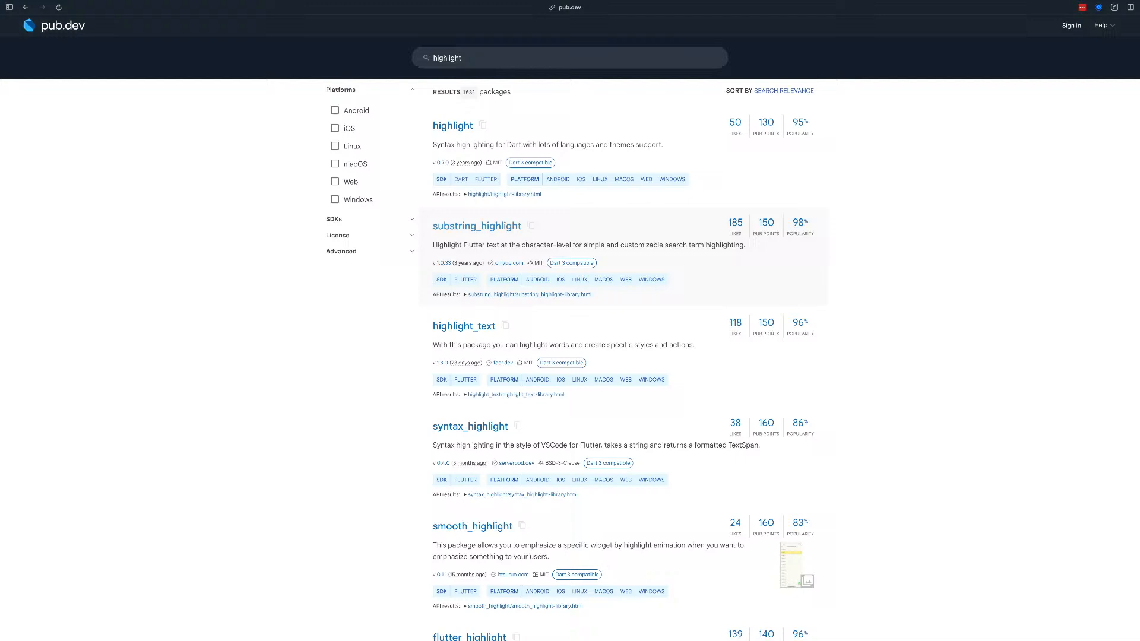
scroll(569, 326, down, 2)
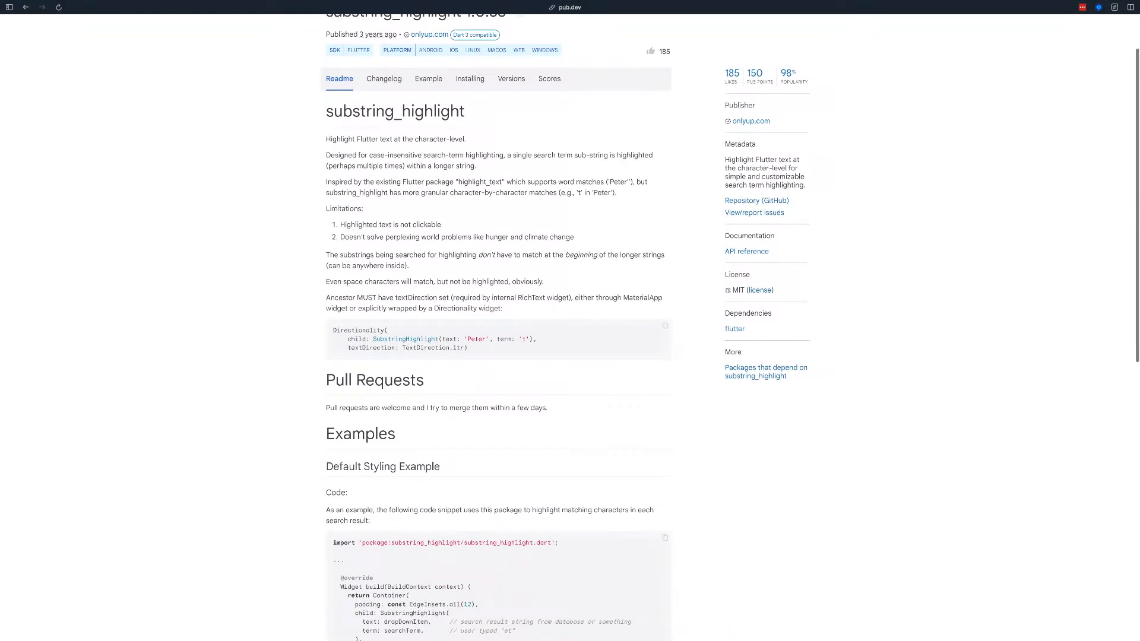
scroll(570, 327, down, 3)
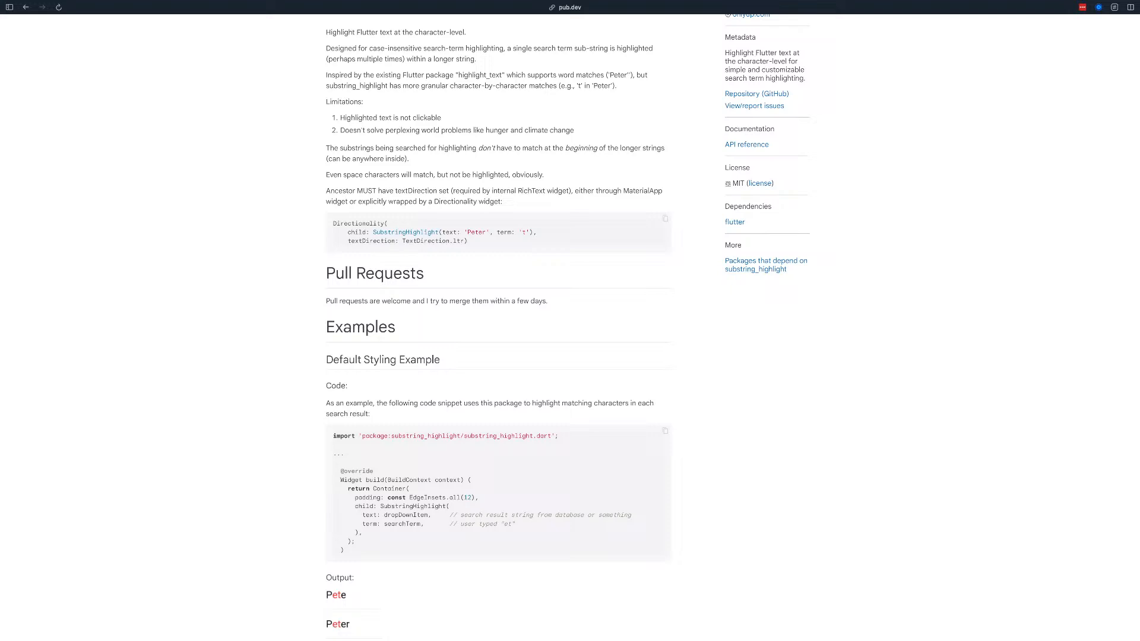
scroll(416, 356, down, 1)
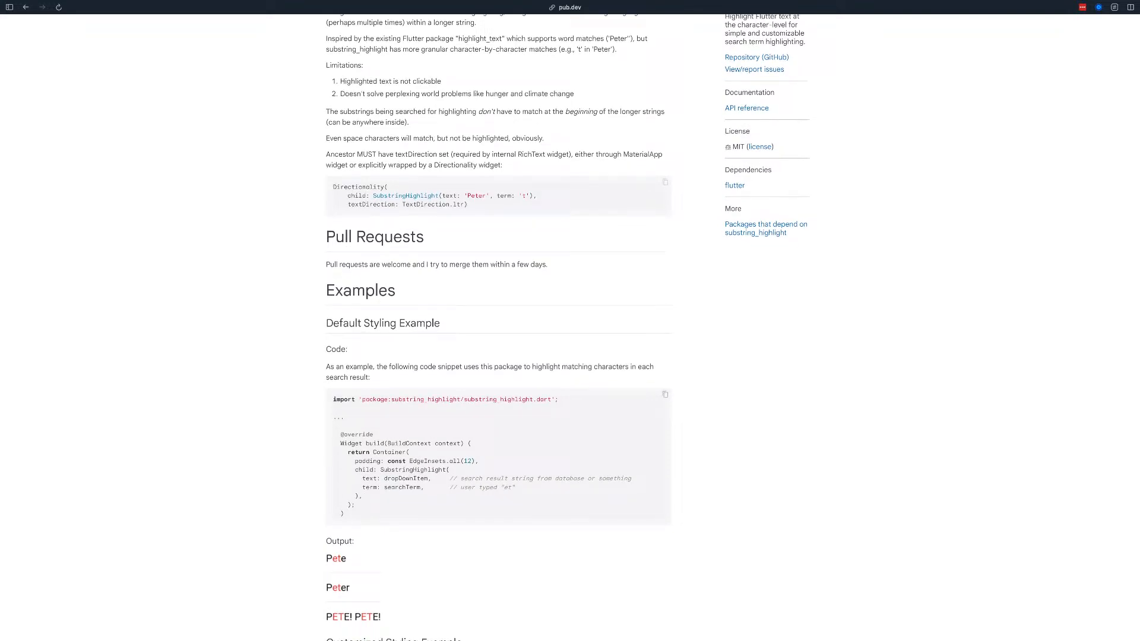
drag(467, 478, 504, 478)
scroll(504, 479, up, 4)
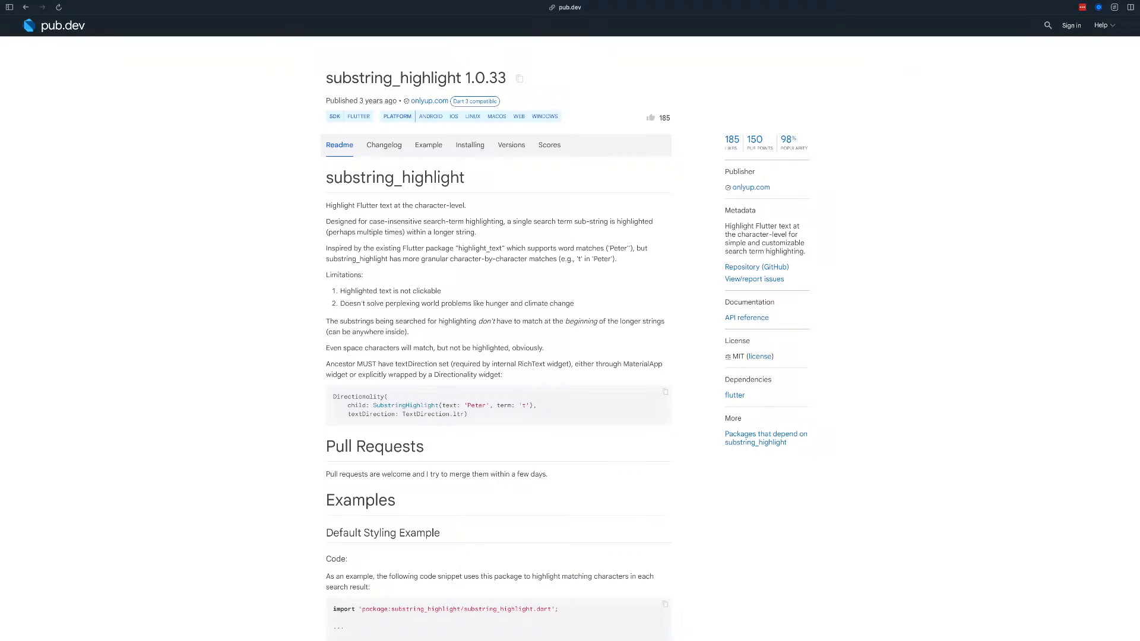
scroll(504, 479, down, 3)
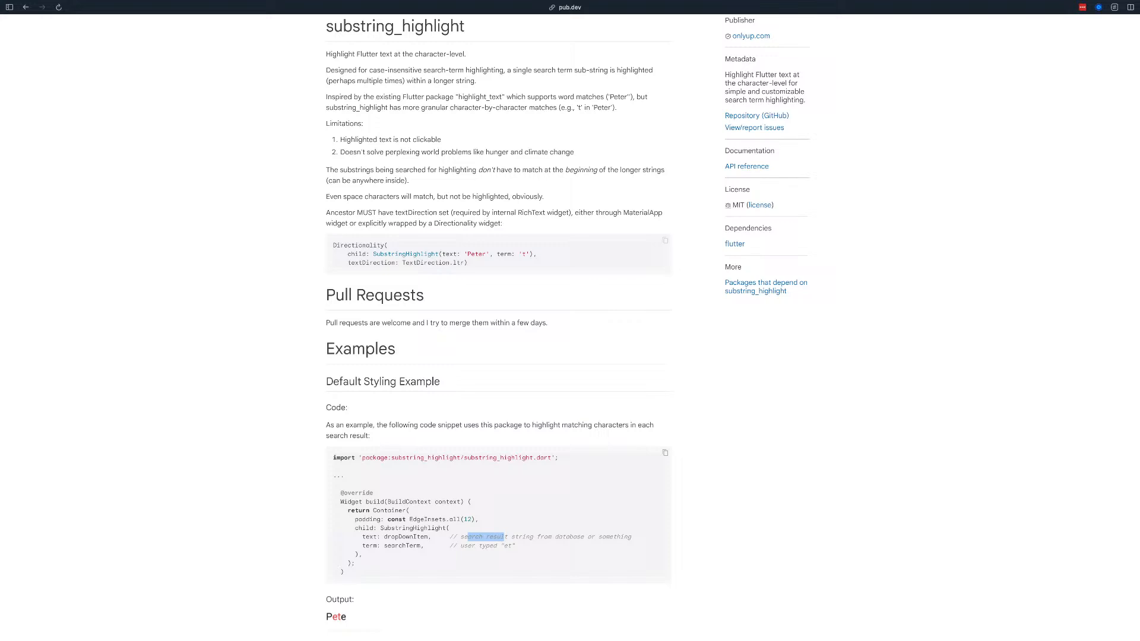
Examine the substring_highlight readme's example outputs, Customized Styling Example code and limitations
scroll(504, 321, down, 3)
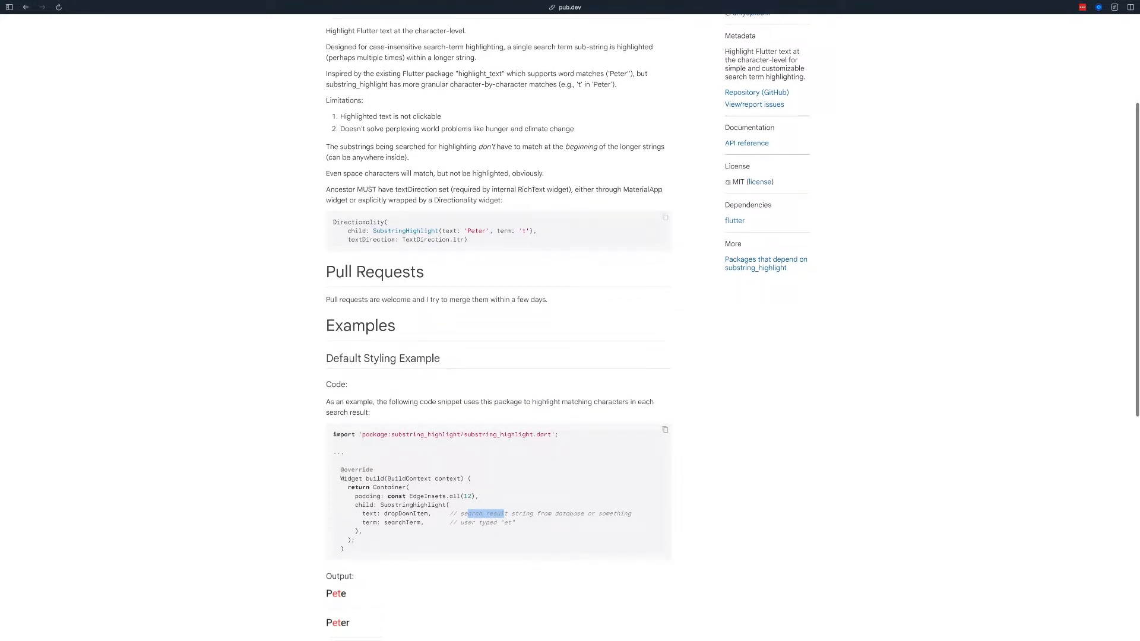
scroll(504, 321, down, 2)
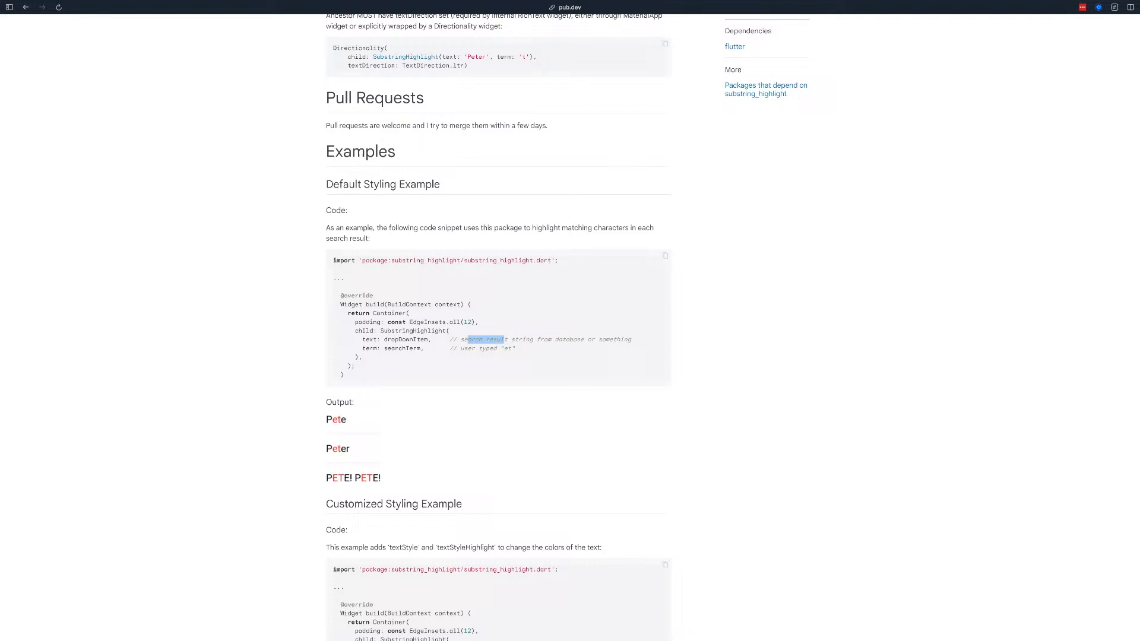
scroll(504, 321, down, 3)
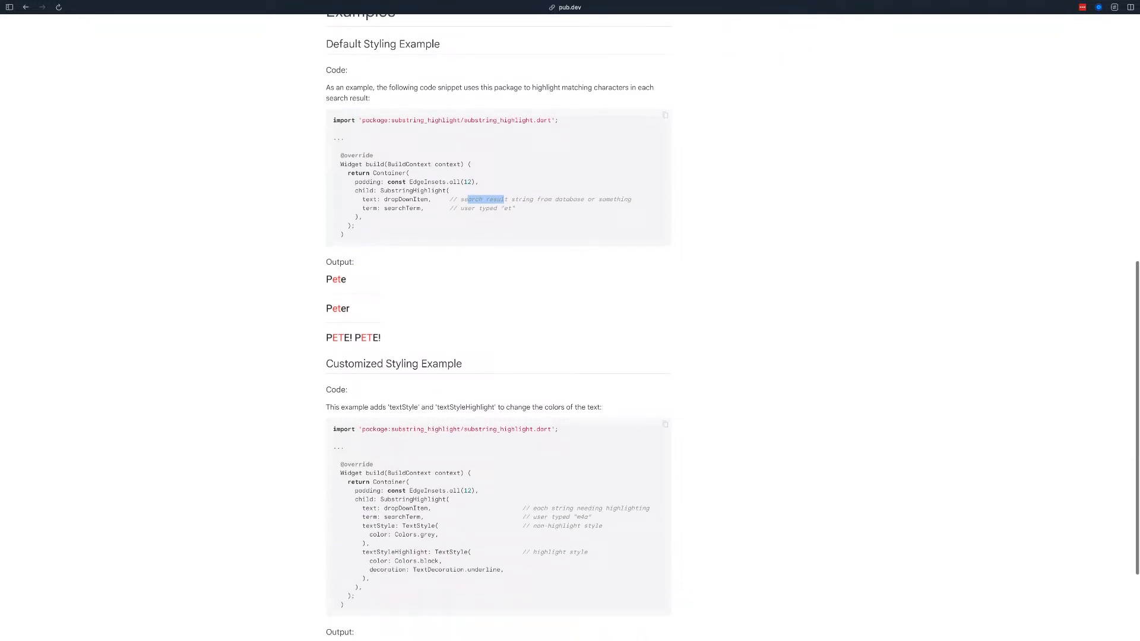
scroll(504, 320, down, 2)
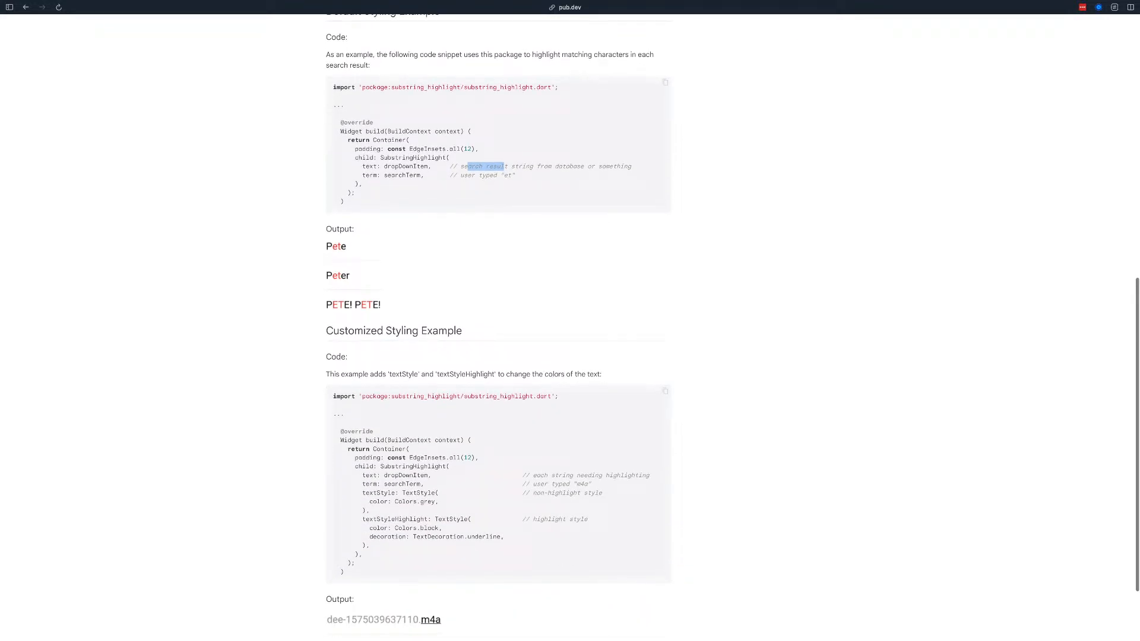
scroll(504, 321, down, 2)
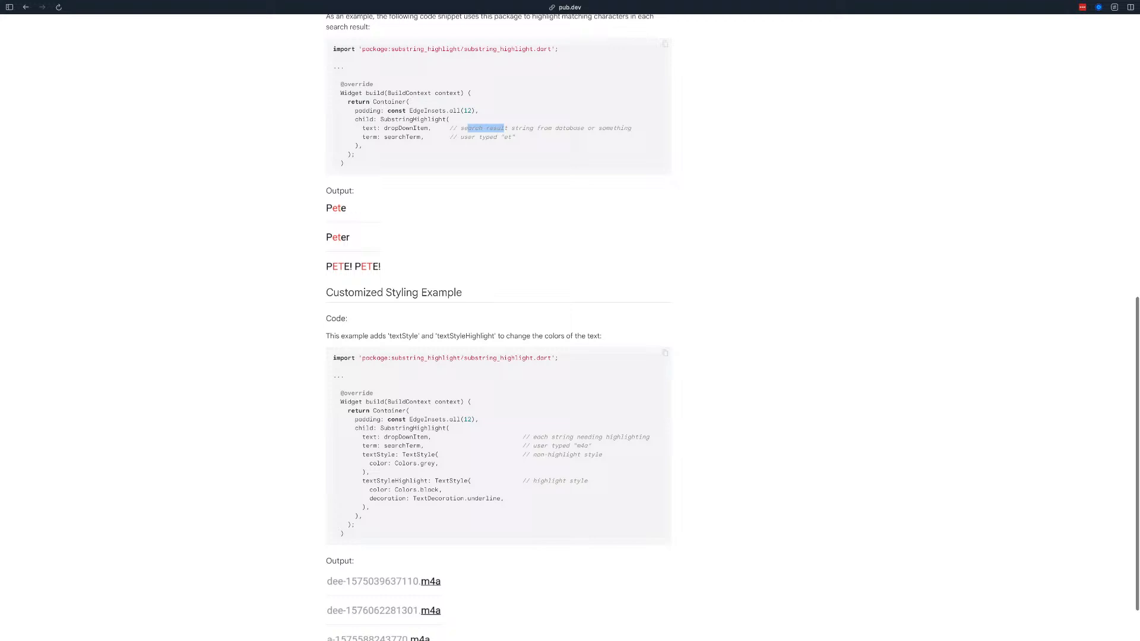
scroll(504, 321, down, 2)
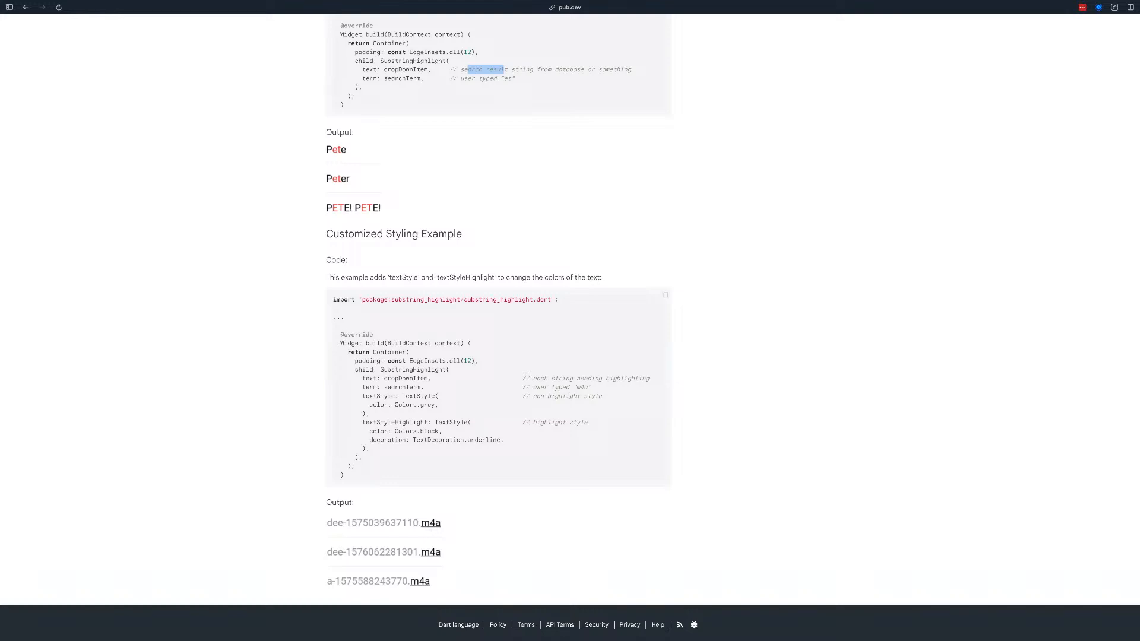
scroll(570, 327, up, 3)
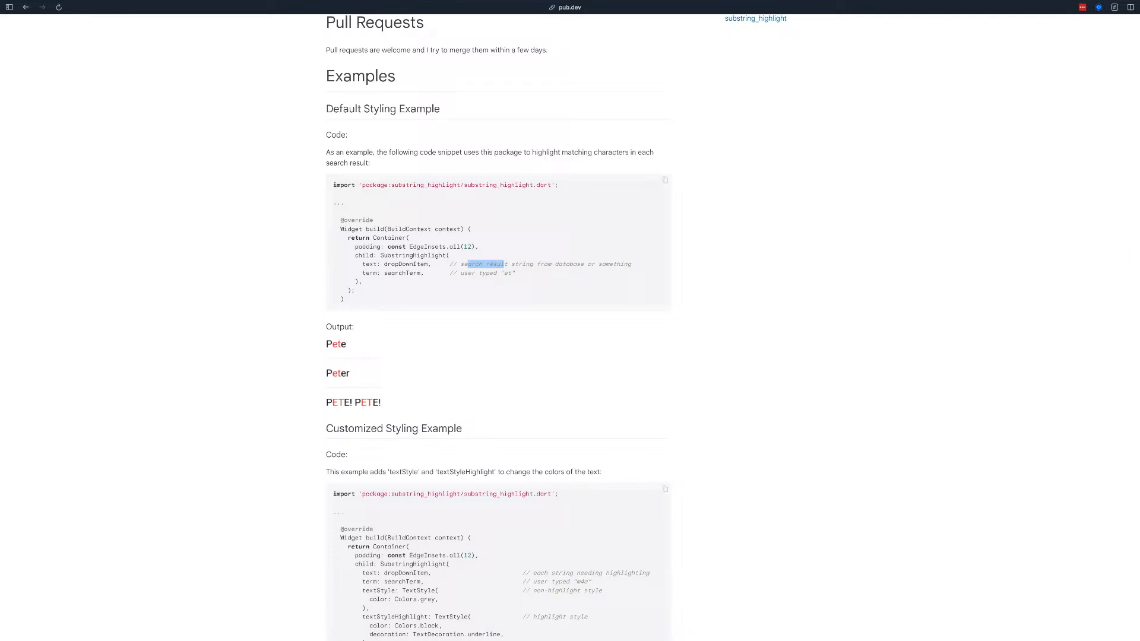
scroll(499, 326, up, 3)
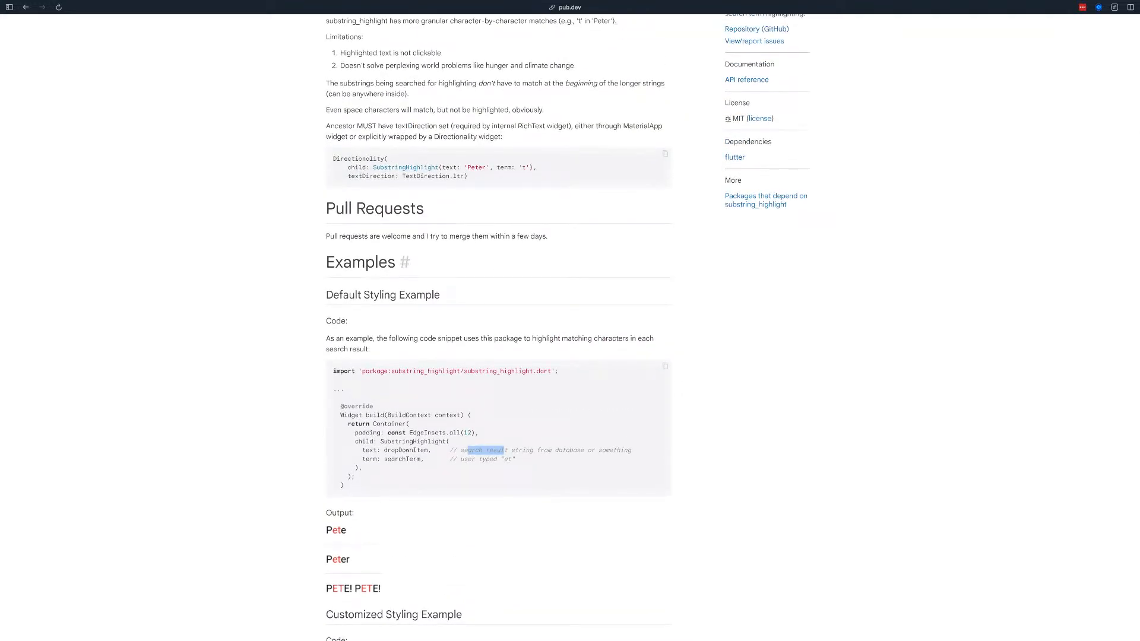
scroll(498, 326, up, 1)
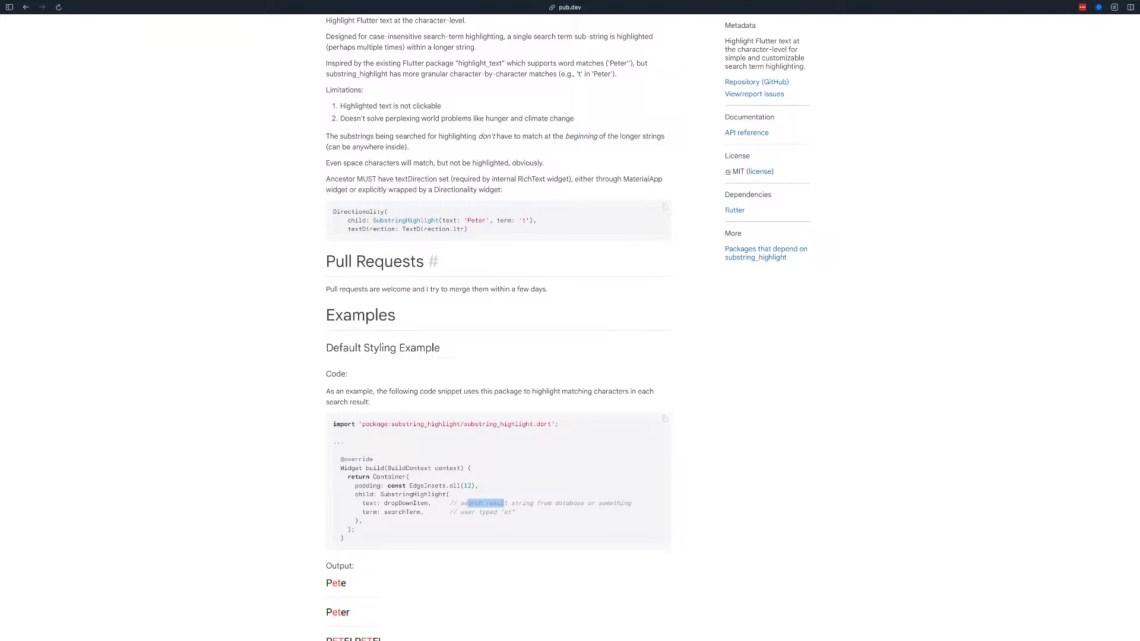
Open the highlight package from the search results, read its usage section, and return to the results
scroll(570, 320, left, 5)
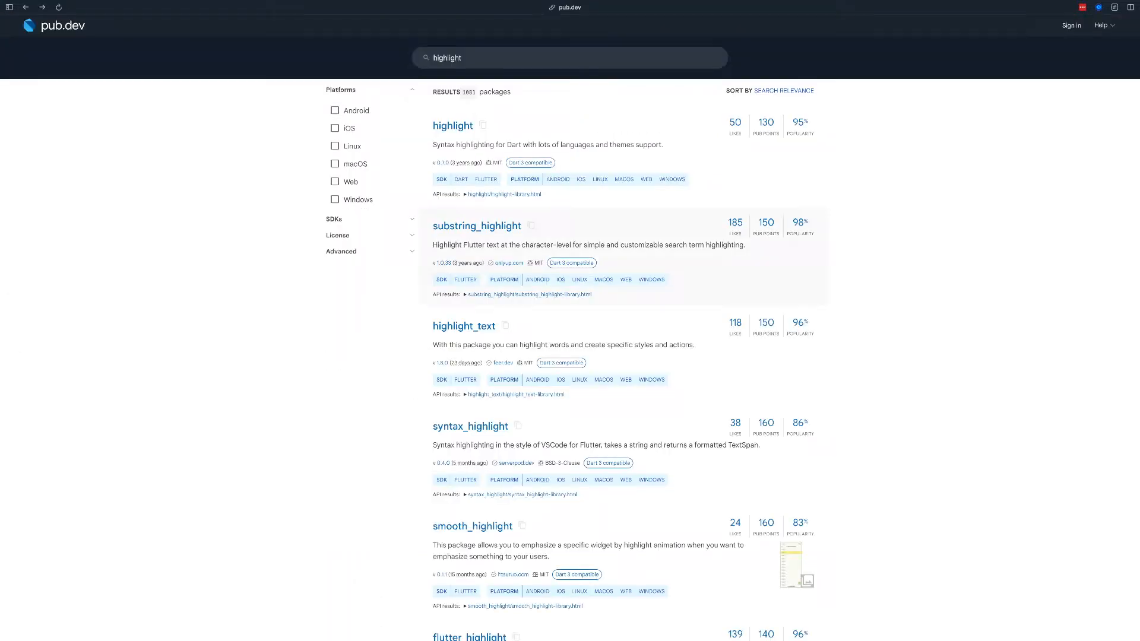
click(453, 126)
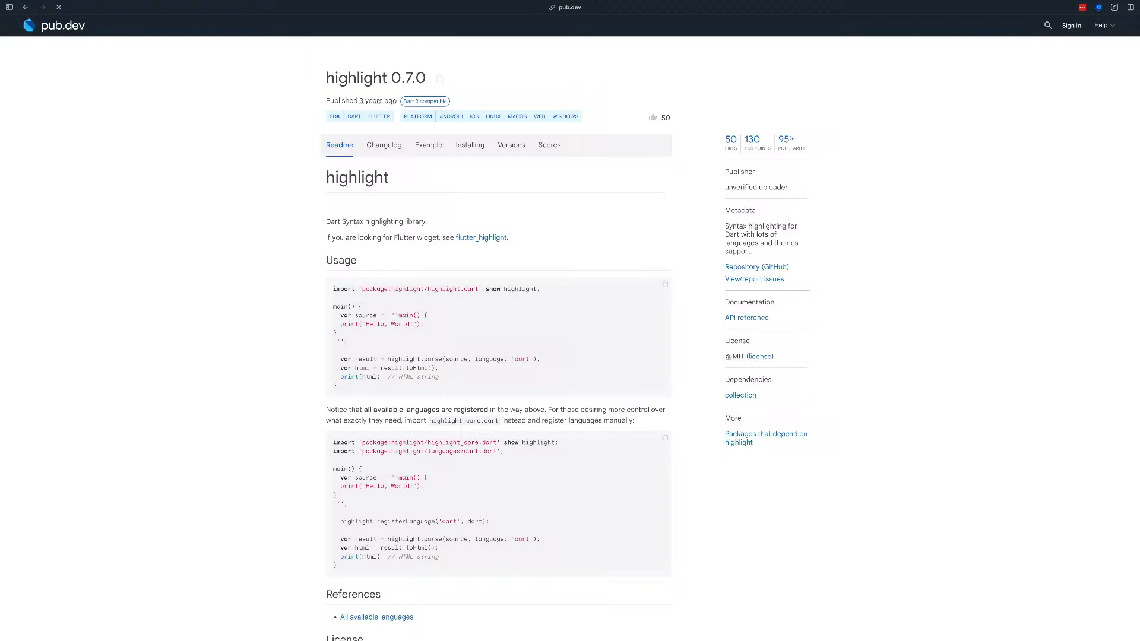
scroll(499, 326, down, 1)
scroll(570, 326, down, 1)
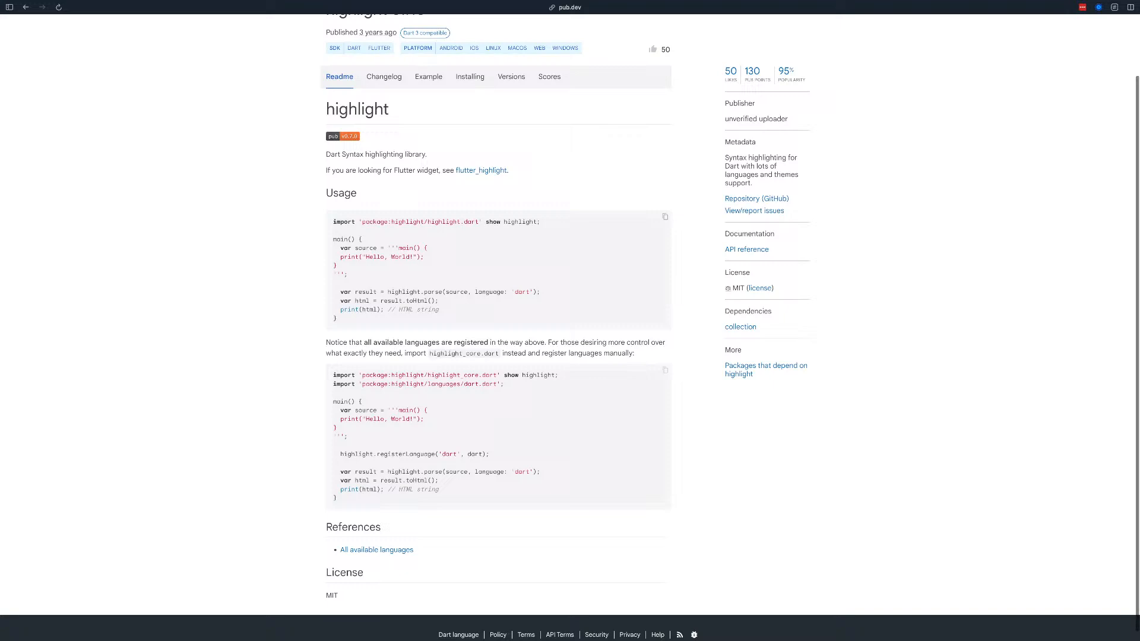
scroll(570, 327, up, 2)
scroll(570, 327, up, 2)
scroll(570, 326, left, 5)
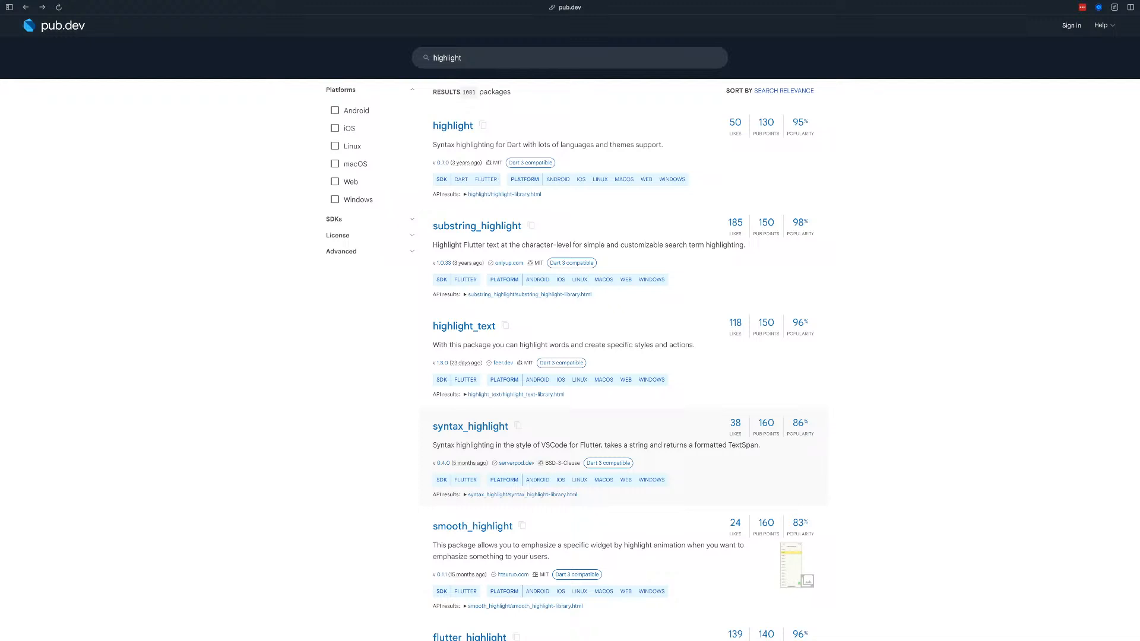
Search pub.dev for "fluttertagger" and open the fluttertagger package
double_click(447, 58)
text(fluttertagger)
key(Return)
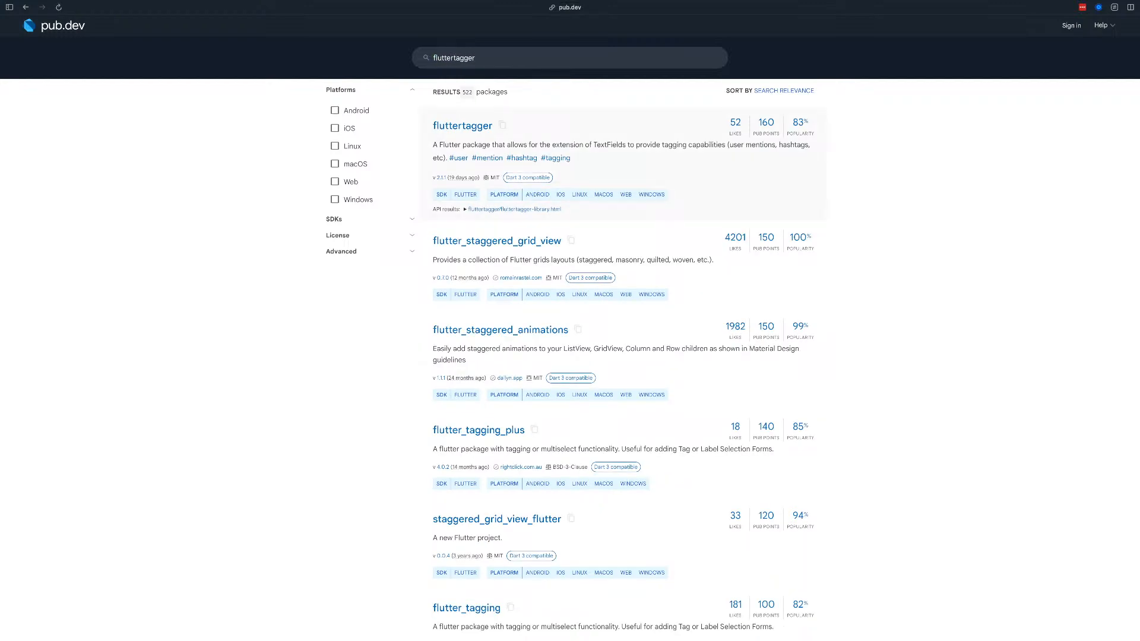
click(462, 126)
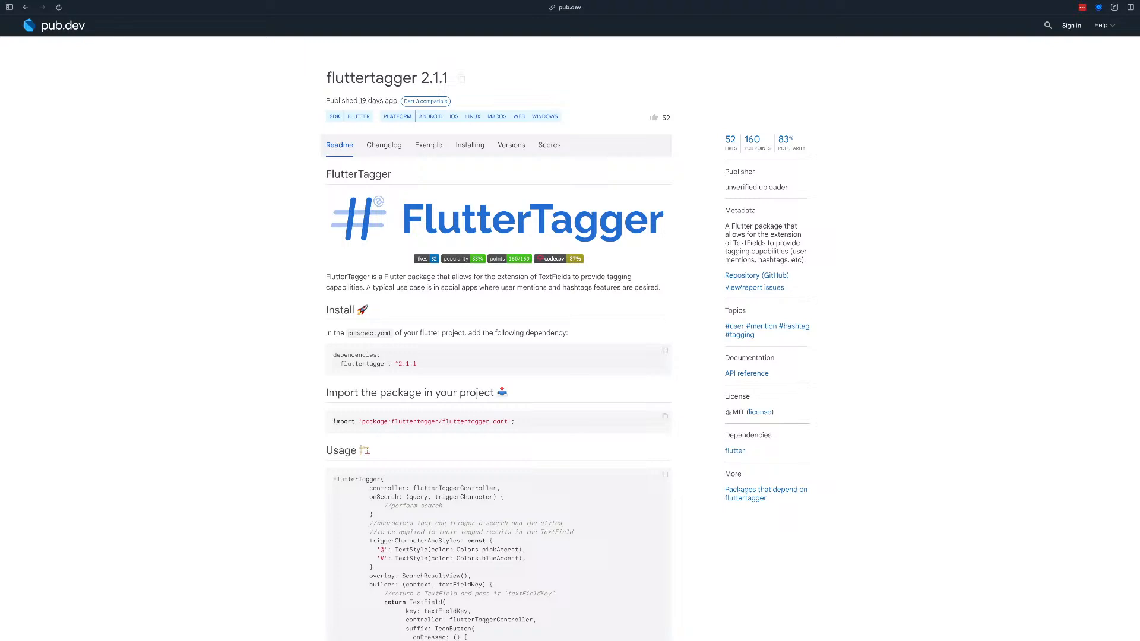
Examine the fluttertagger readme, including its install, import and usage code and the phone demo
scroll(570, 328, down, 1)
scroll(570, 327, down, 1)
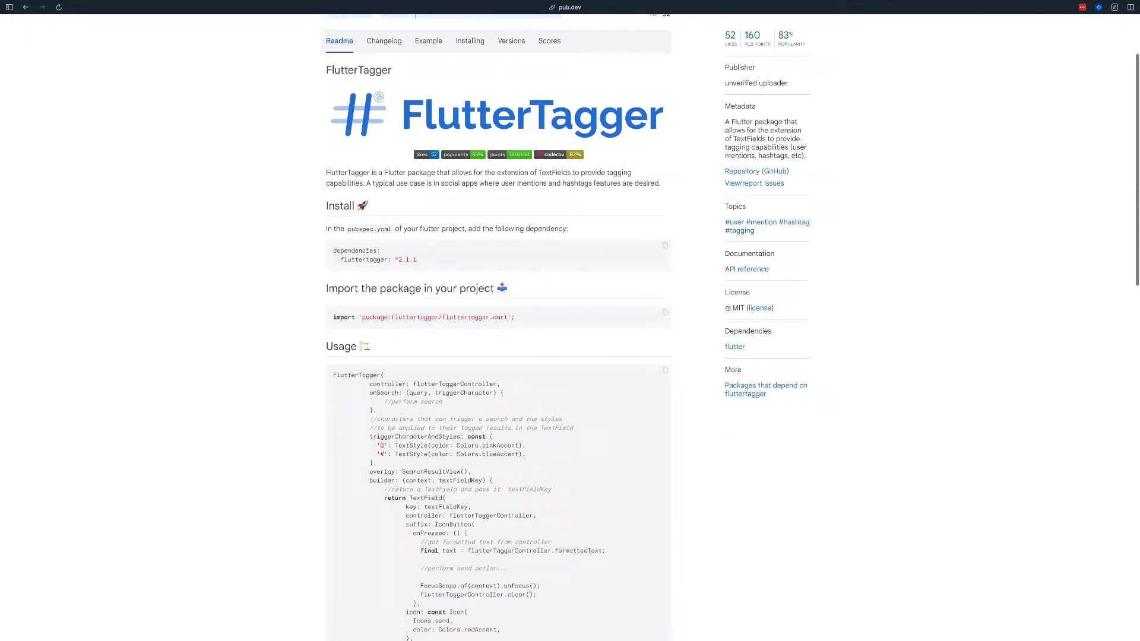
scroll(569, 327, down, 1)
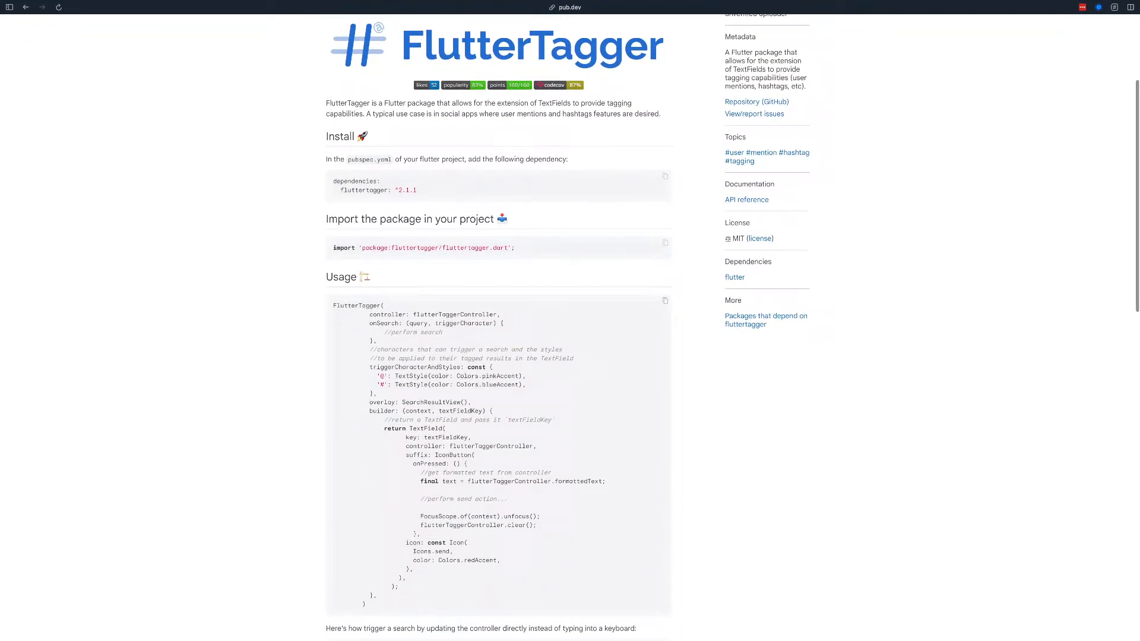
scroll(570, 327, down, 1)
scroll(570, 327, down, 4)
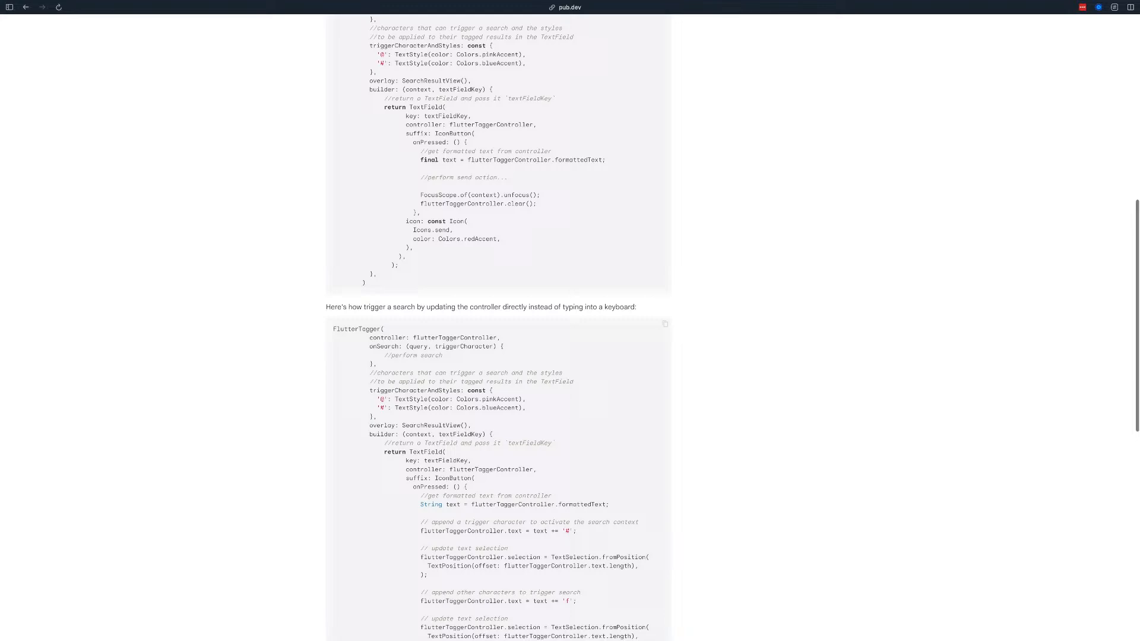
scroll(570, 328, down, 5)
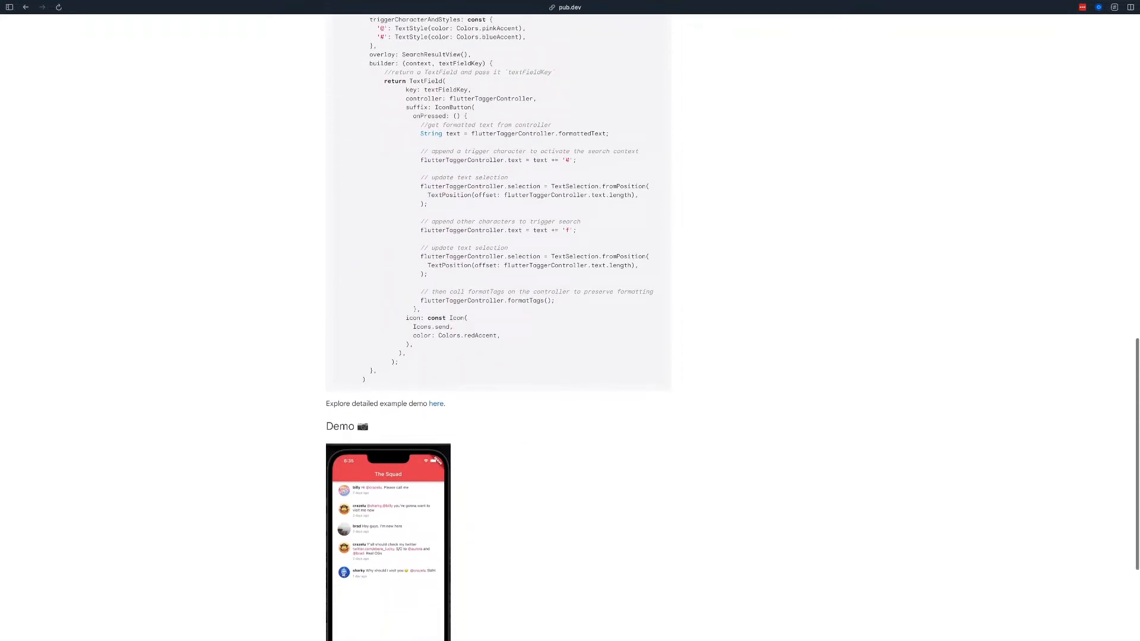
scroll(569, 328, up, 1)
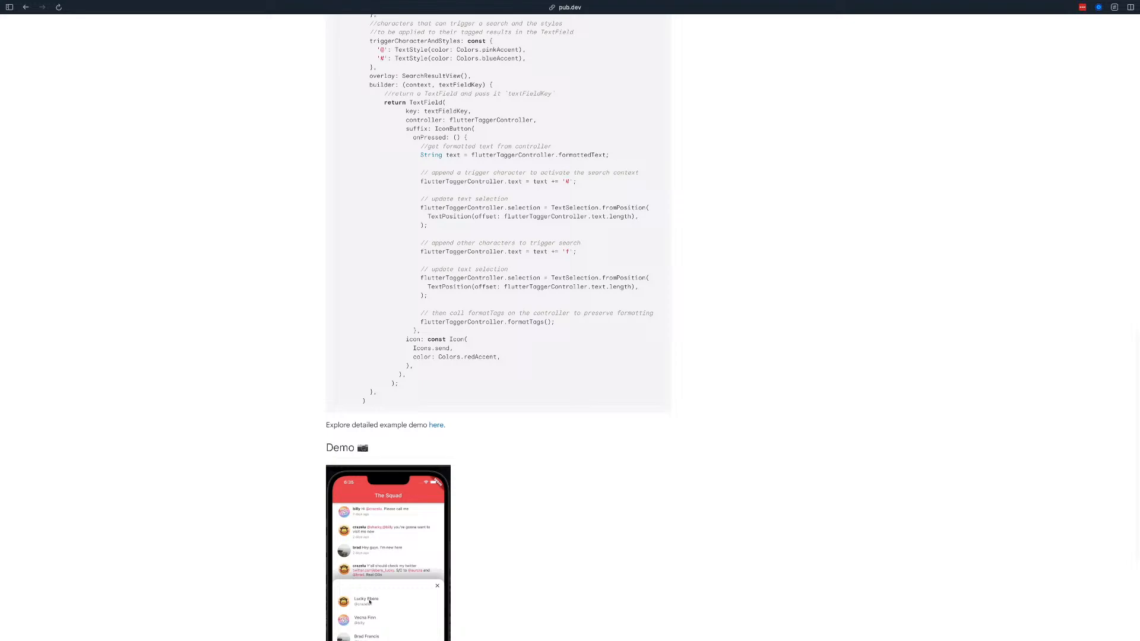
scroll(570, 327, up, 10)
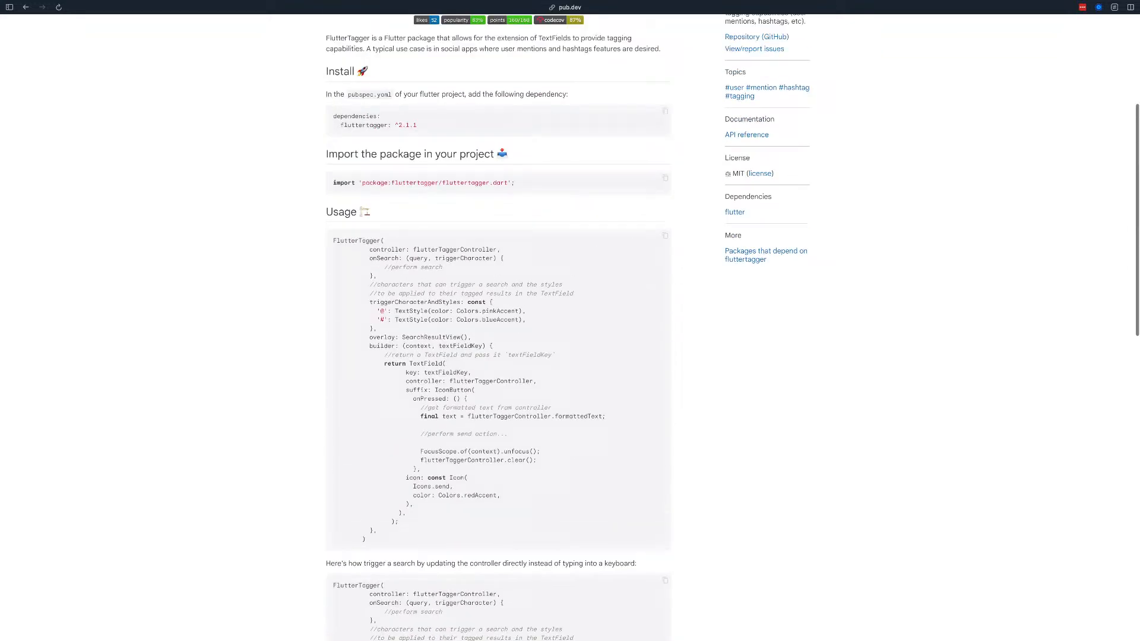
scroll(570, 327, up, 4)
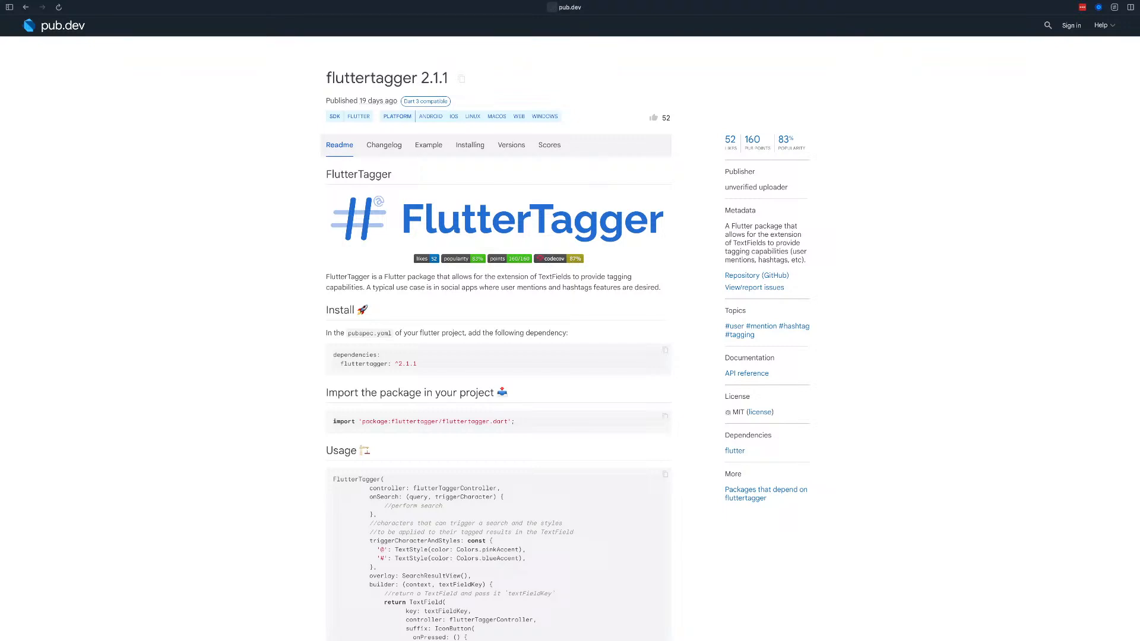
Copy the fluttertagger page link and return to the FlutterFlow project, opening the dashboard page with its widget tree
click(552, 7)
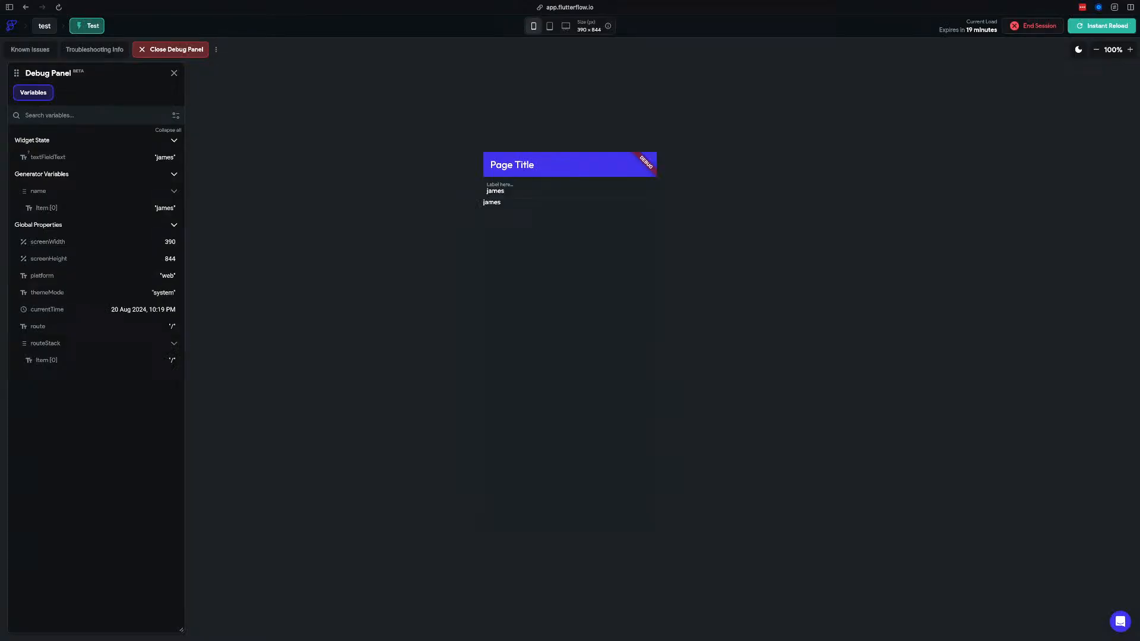
mouse_move(3, 321)
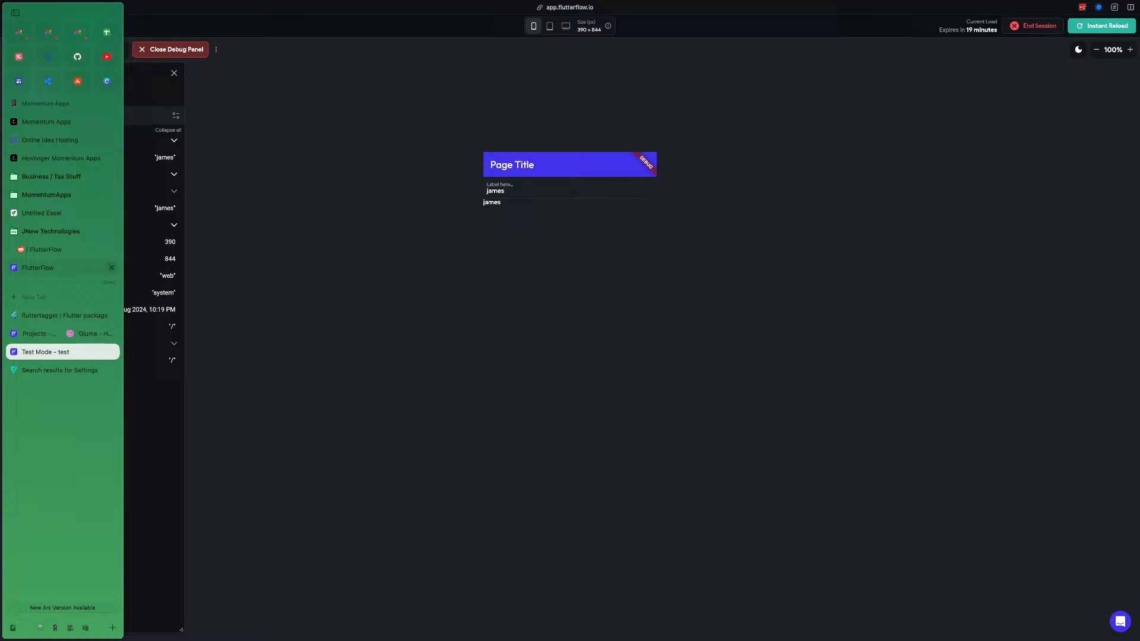
click(39, 333)
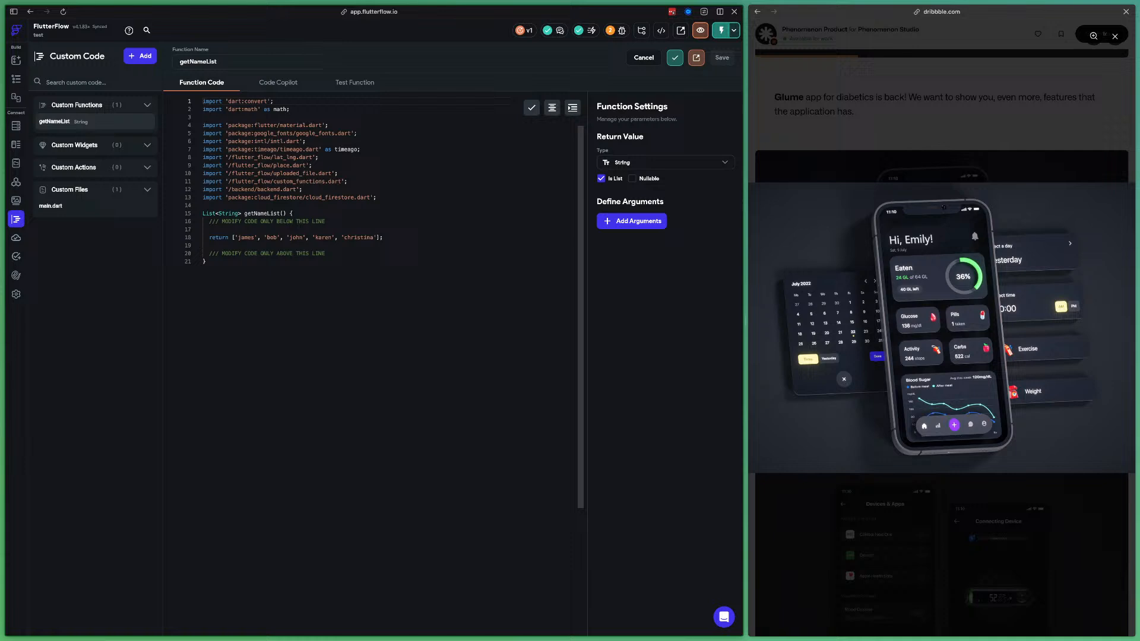
click(17, 79)
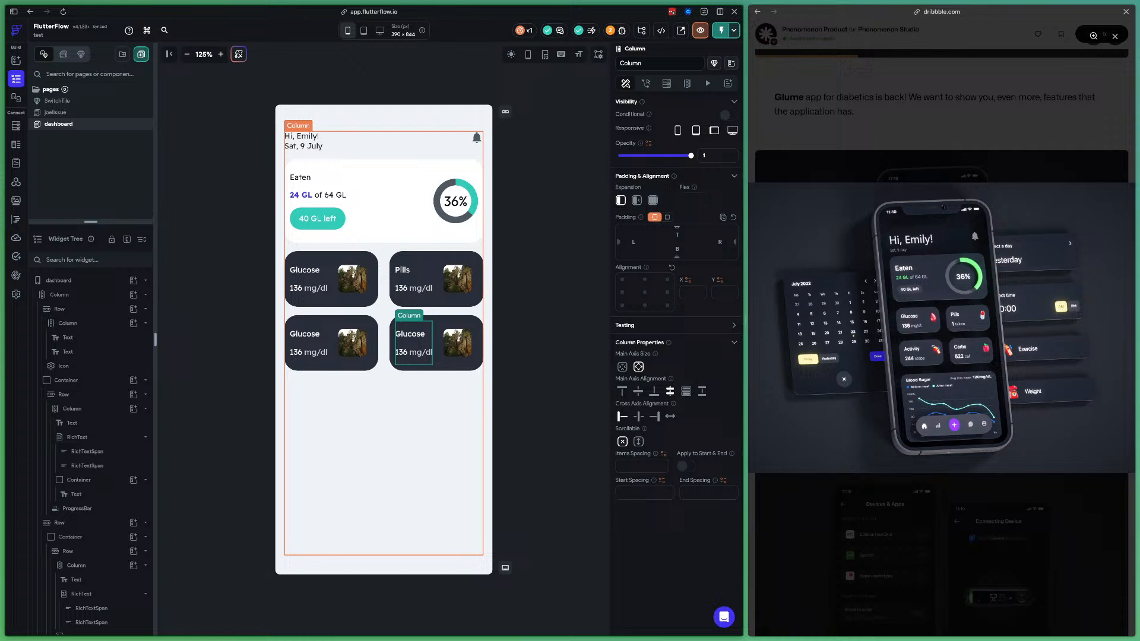
Copy the Pills card's fill color and set the Eaten card's fill color to #2e3443
click(436, 279)
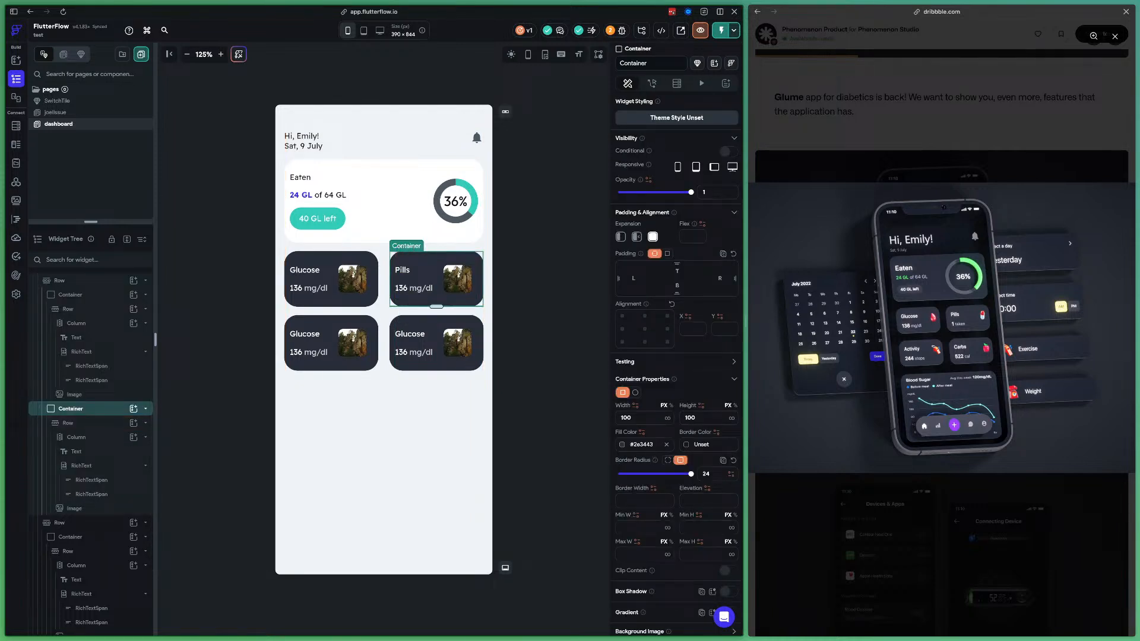
double_click(642, 445)
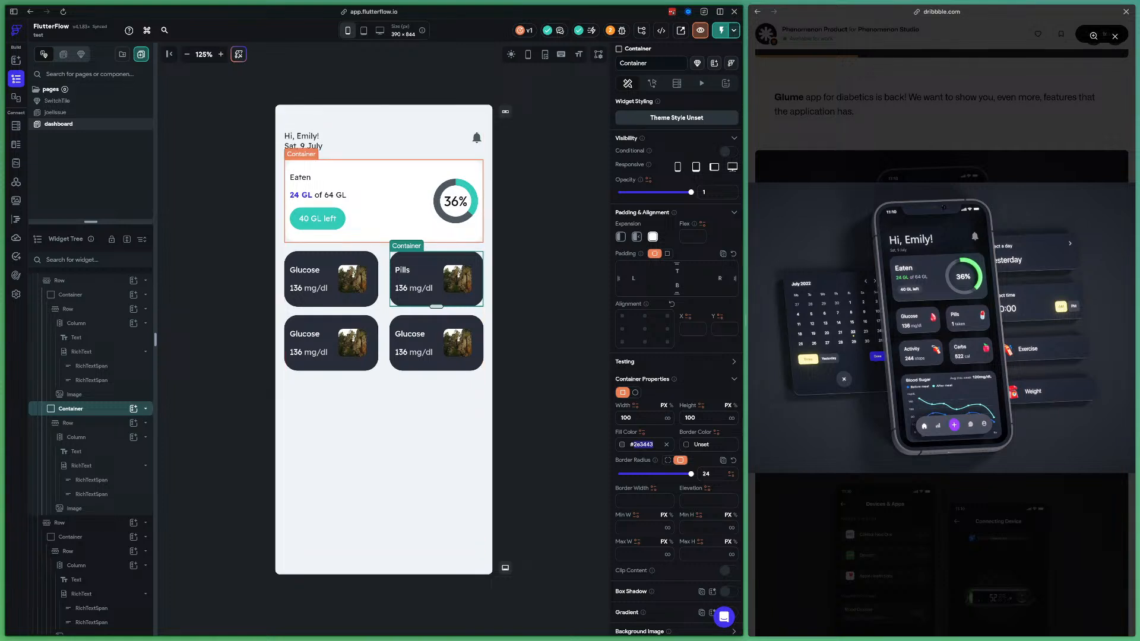
click(380, 169)
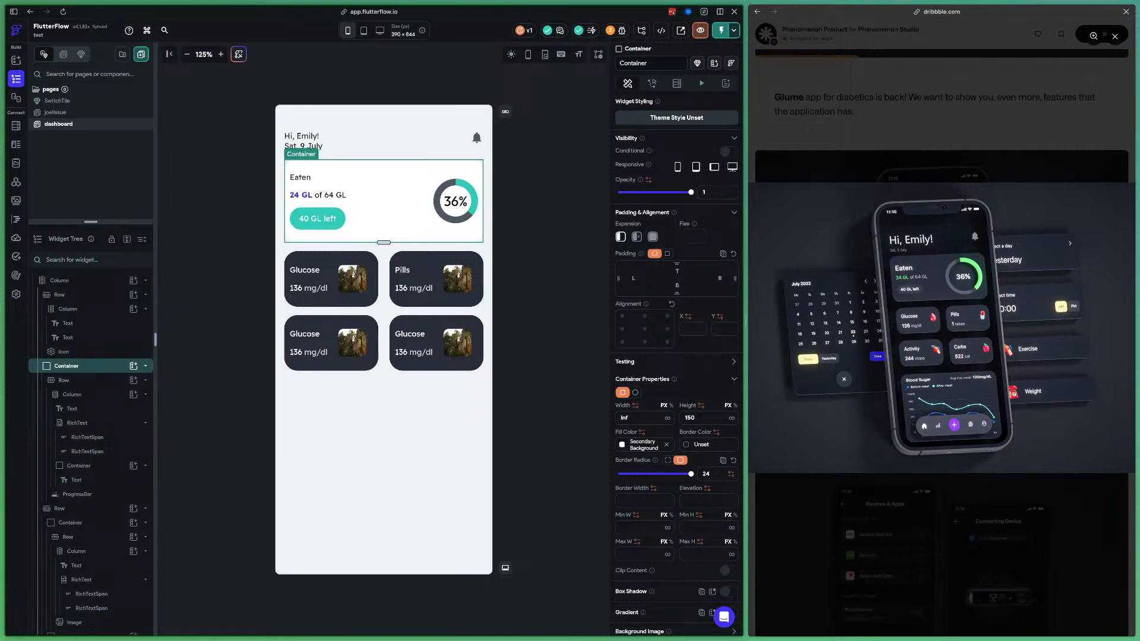
click(646, 445)
click(646, 445)
key(BackSpace)
key(BackSpace)
key(BackSpace)
key(BackSpace)
key(BackSpace)
text(2e3443)
key(Return)
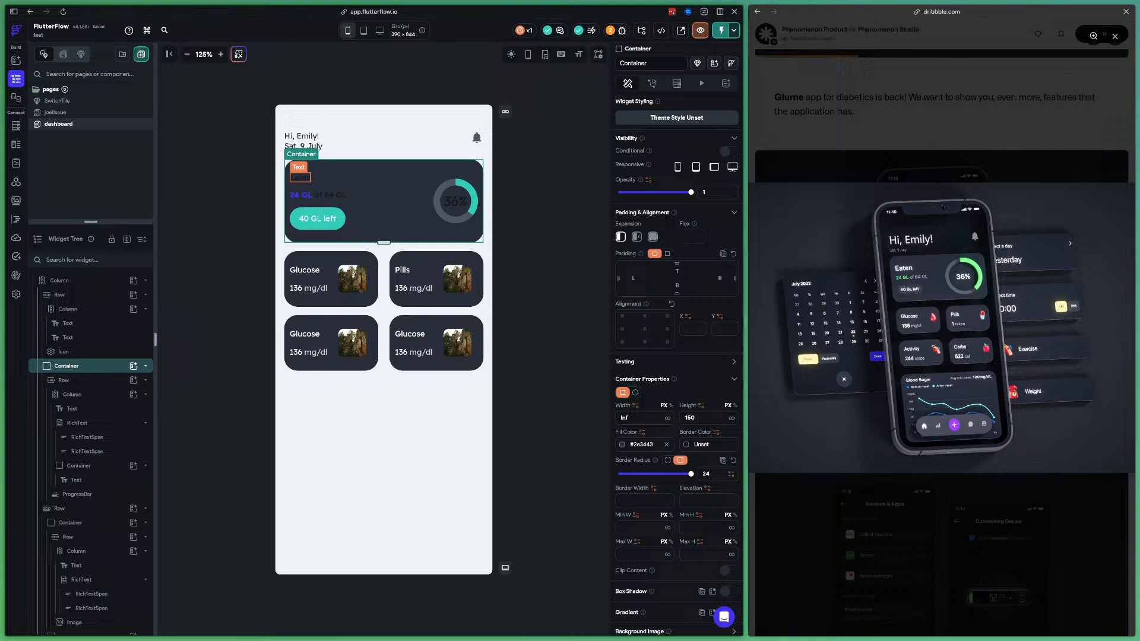
Set the text color of the Eaten label to the Info theme color
click(299, 176)
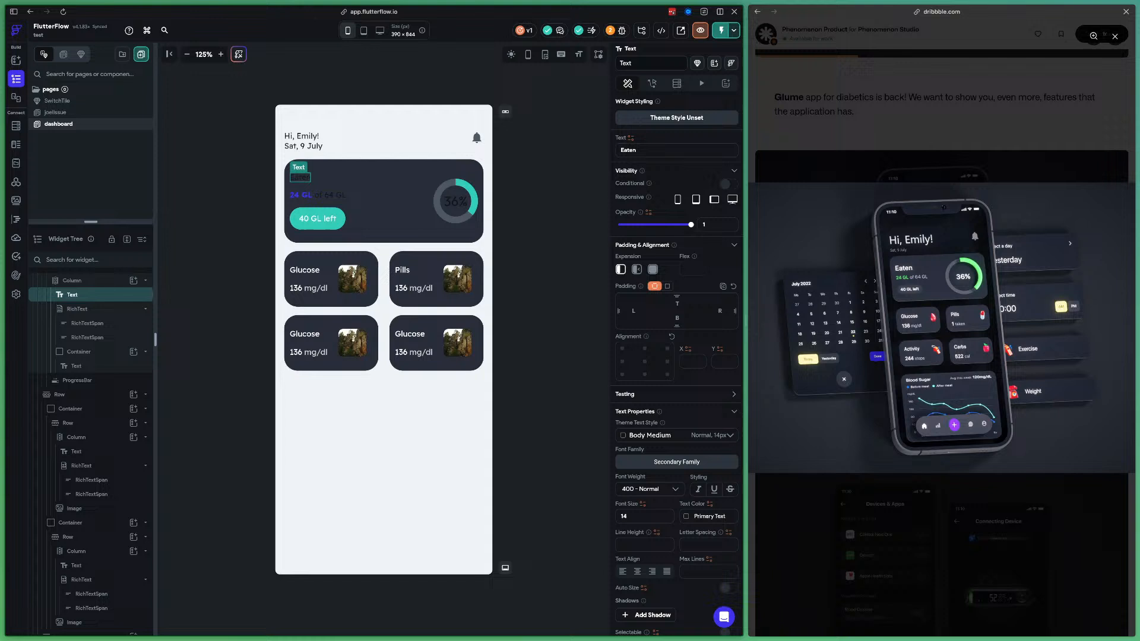
click(708, 517)
scroll(603, 569, down, 3)
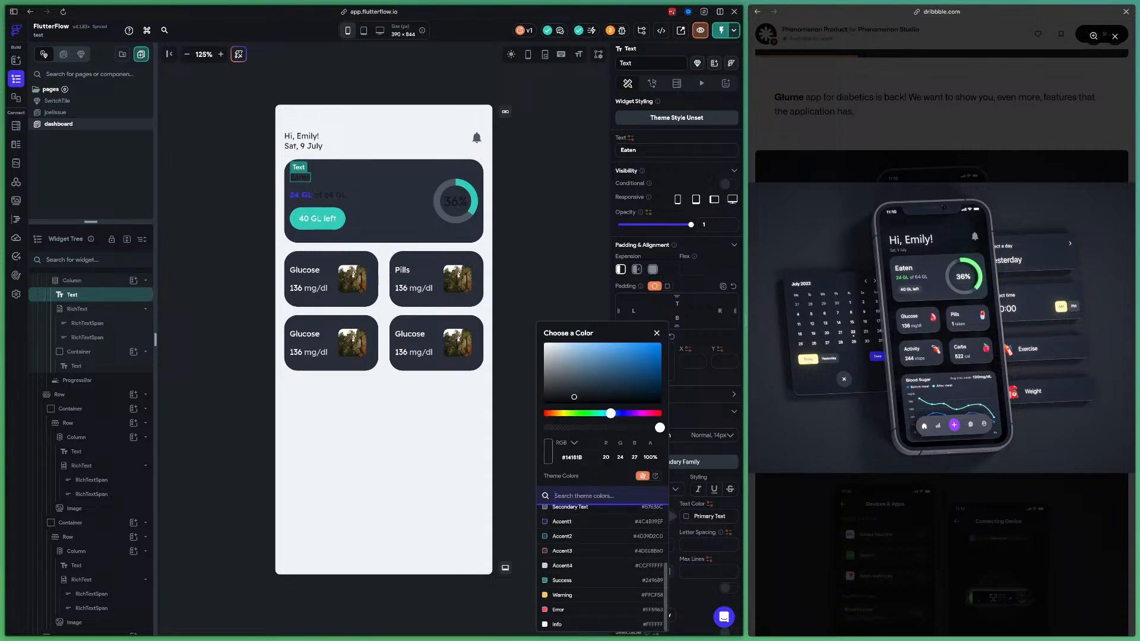
click(570, 624)
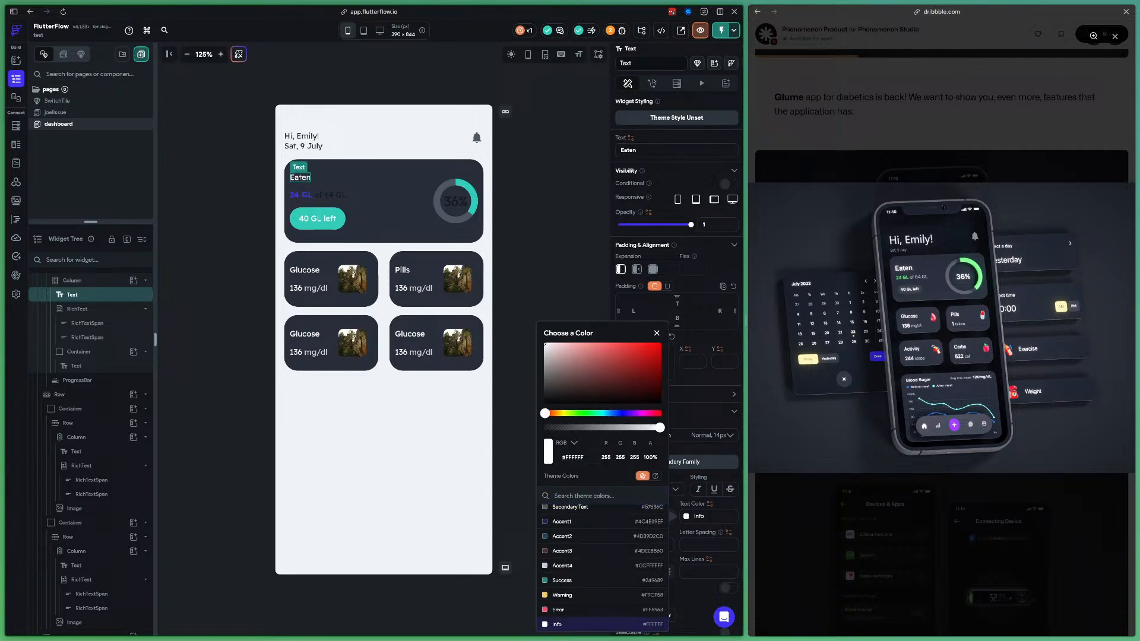
click(527, 272)
click(527, 272)
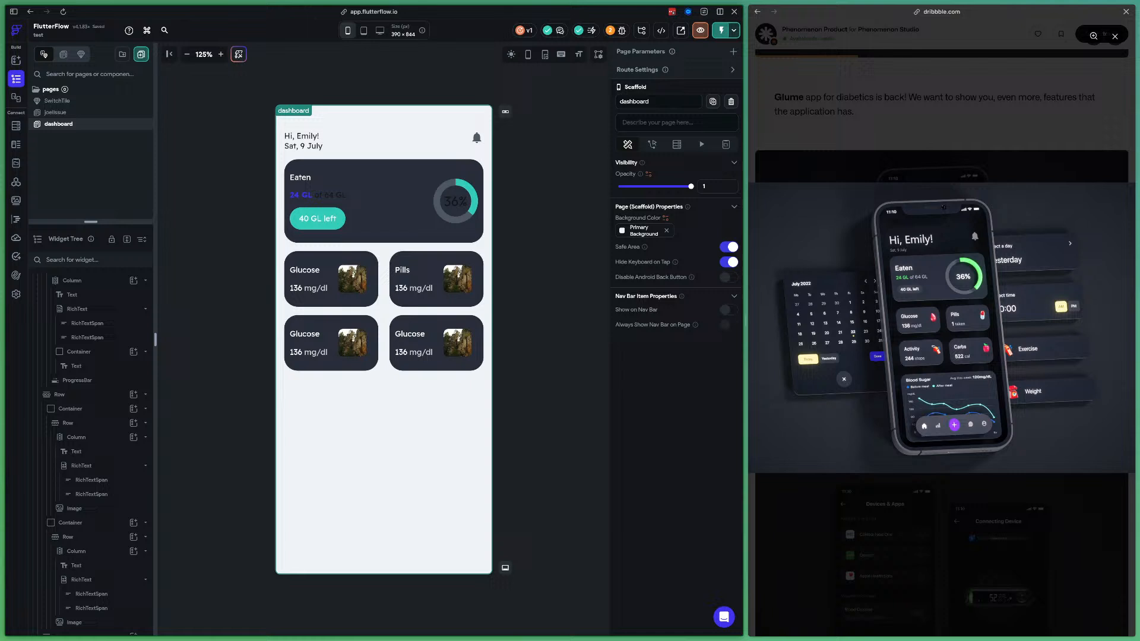
Set the text color of the 36% progress ring in the Eaten card to the Info theme color
click(455, 202)
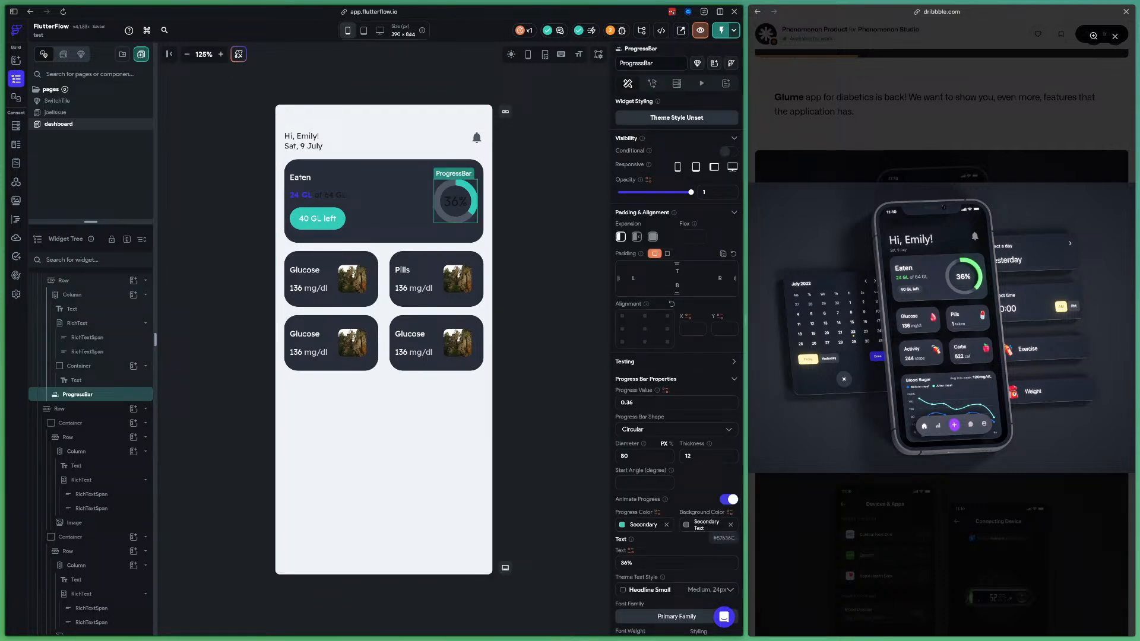
scroll(707, 525, down, 3)
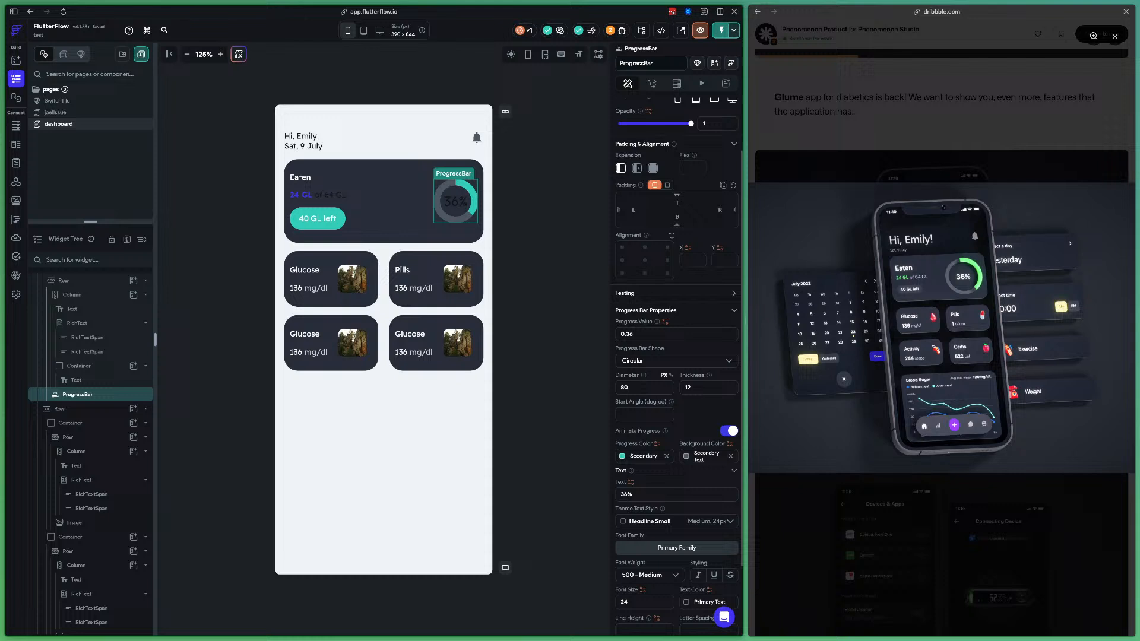
click(708, 530)
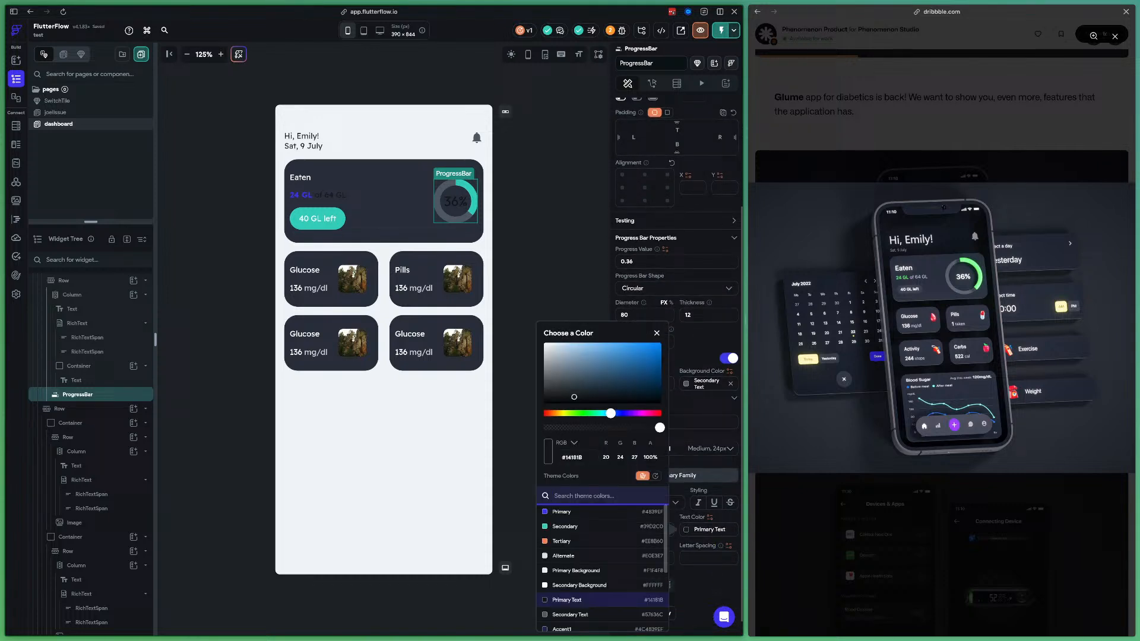
scroll(602, 567, down, 3)
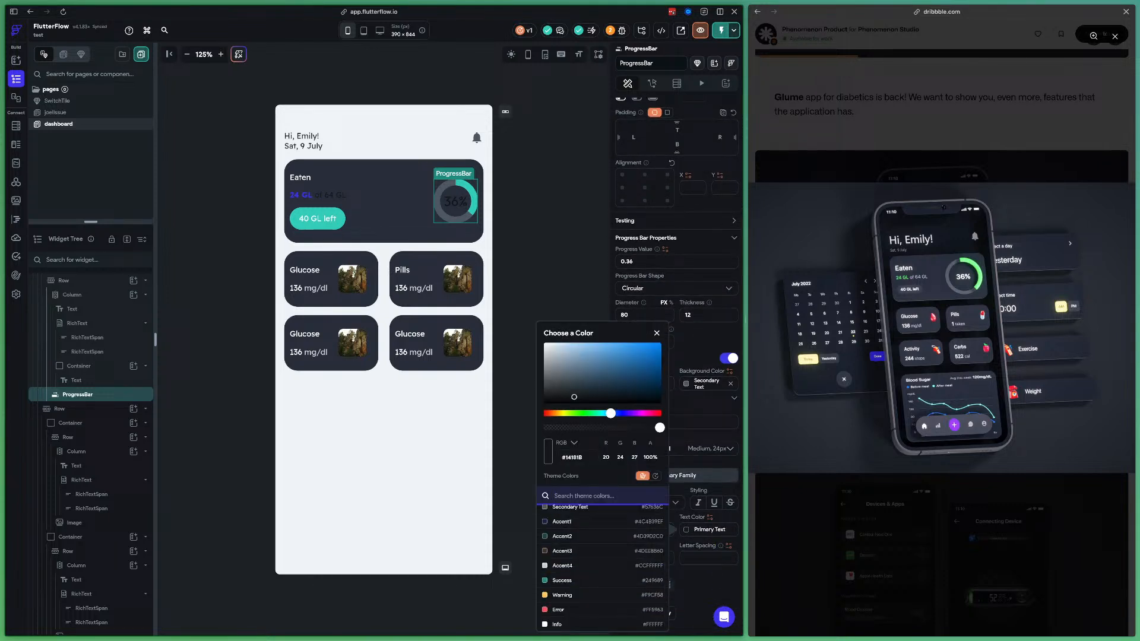
click(594, 624)
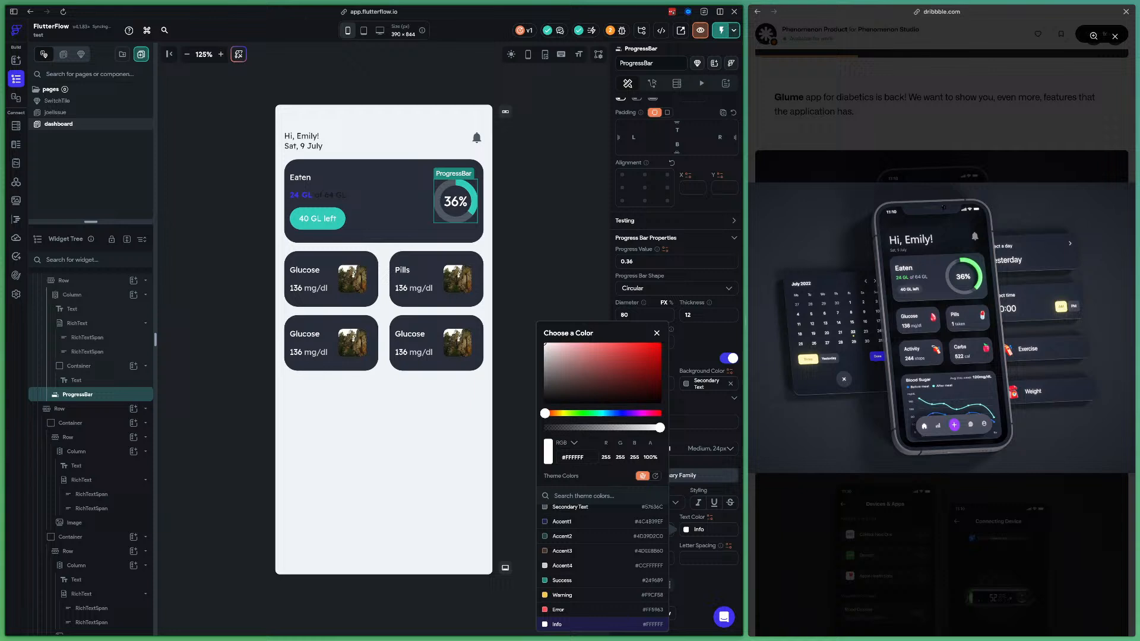
key(Escape)
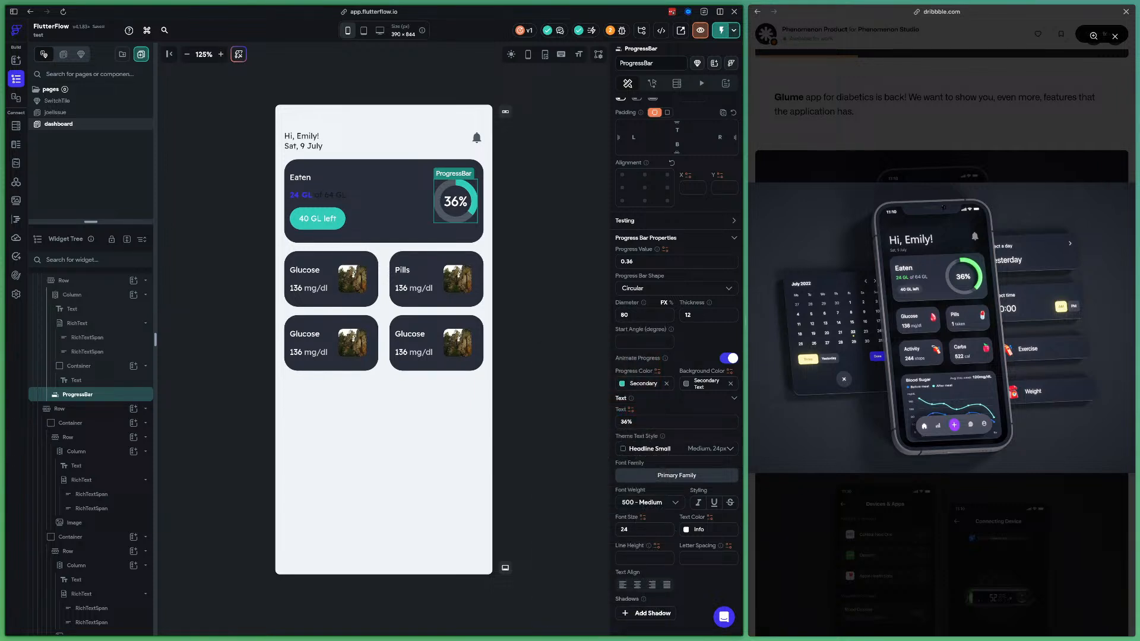
click(550, 368)
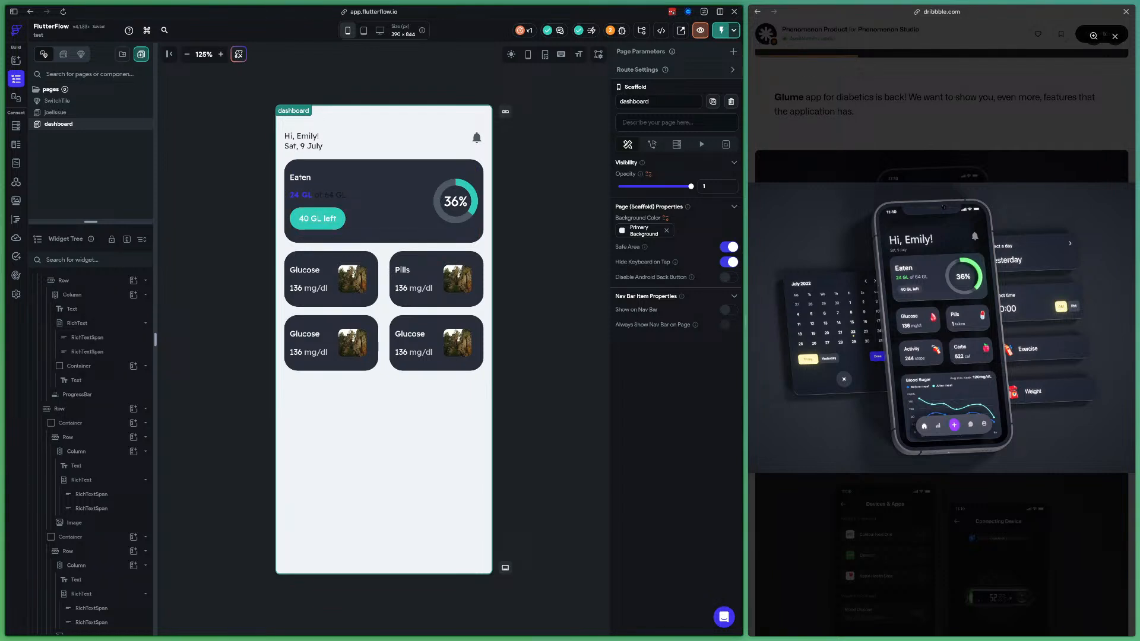
Set the fill color of the "40 GL left" container in the Eaten card to #3c414f
scroll(91, 451, up, 3)
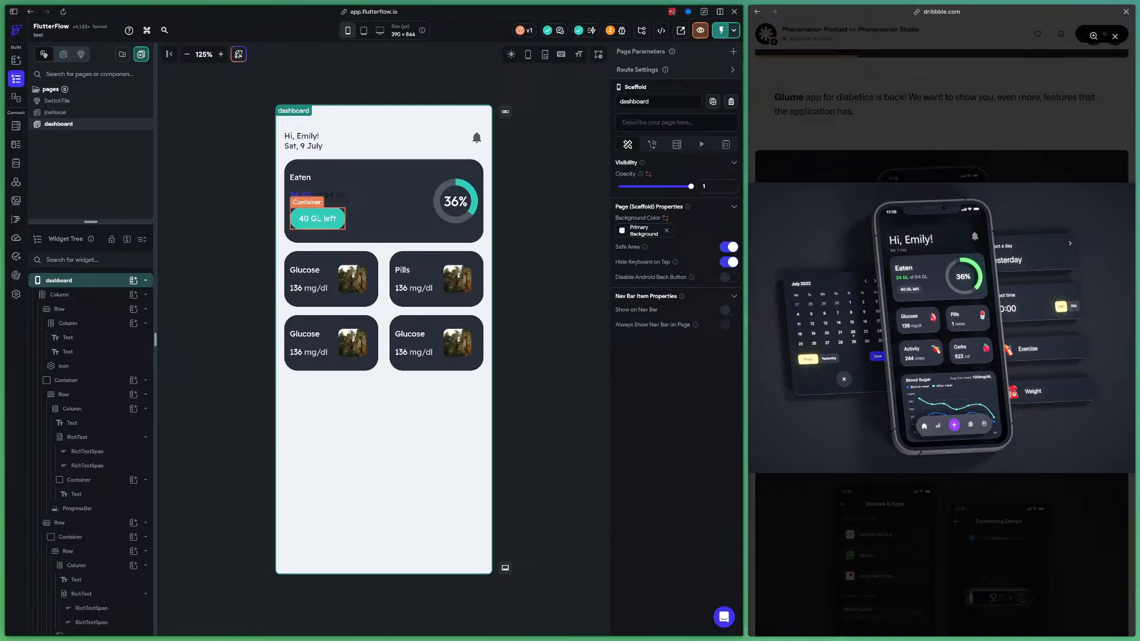
click(317, 218)
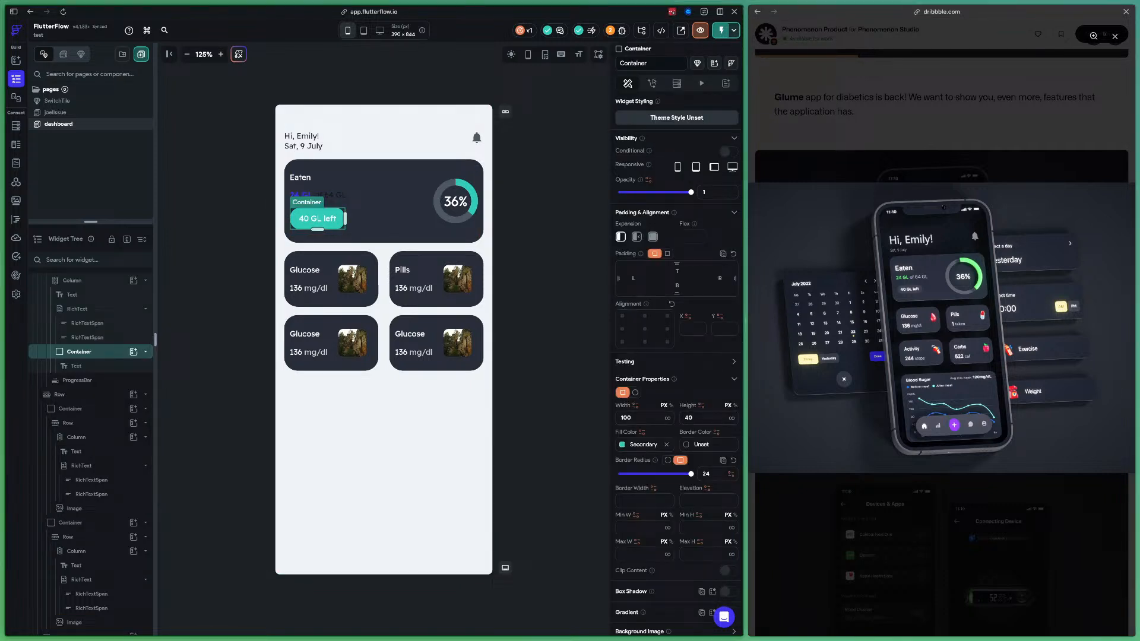
click(643, 444)
click(643, 445)
double_click(643, 445)
text(3c414f)
key(Return)
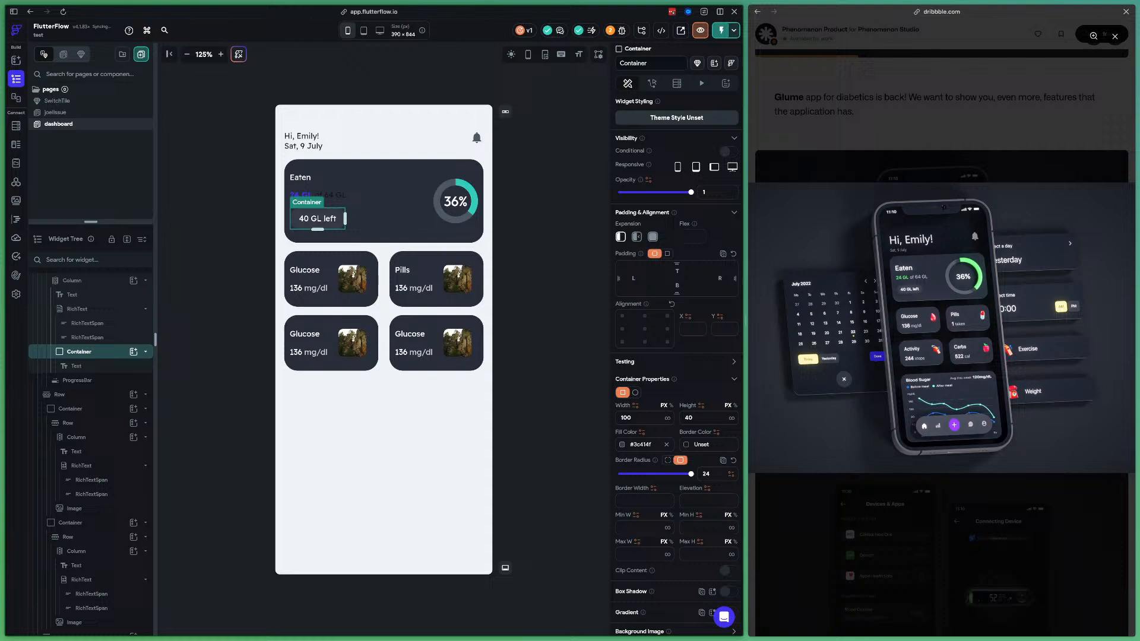
click(550, 392)
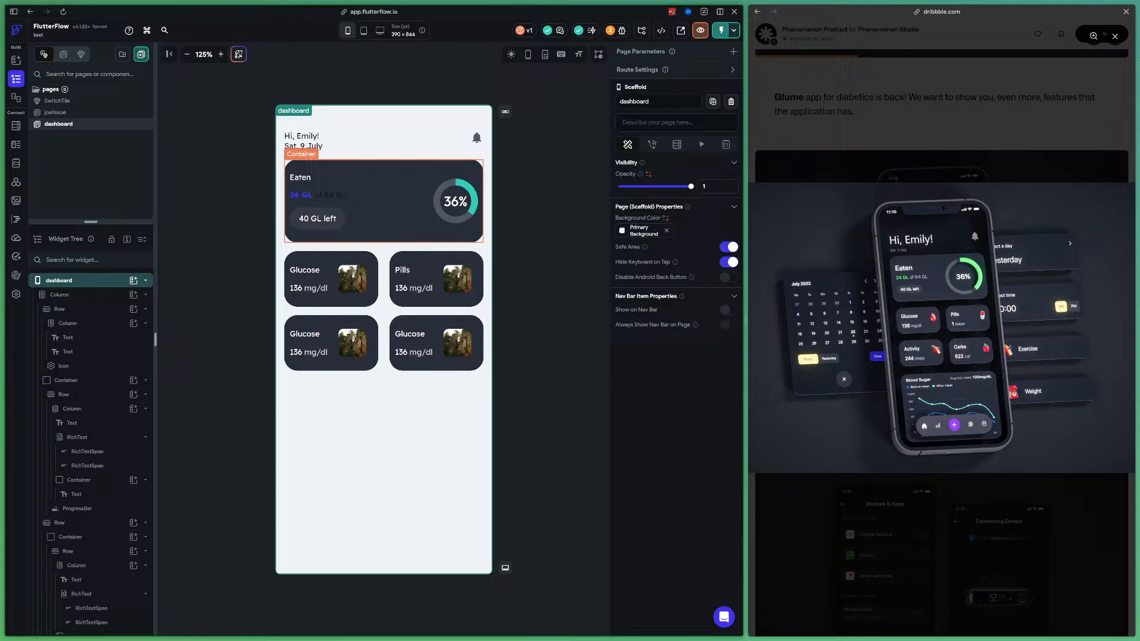
Set the Eaten card container's elevation to 4
click(386, 224)
click(708, 501)
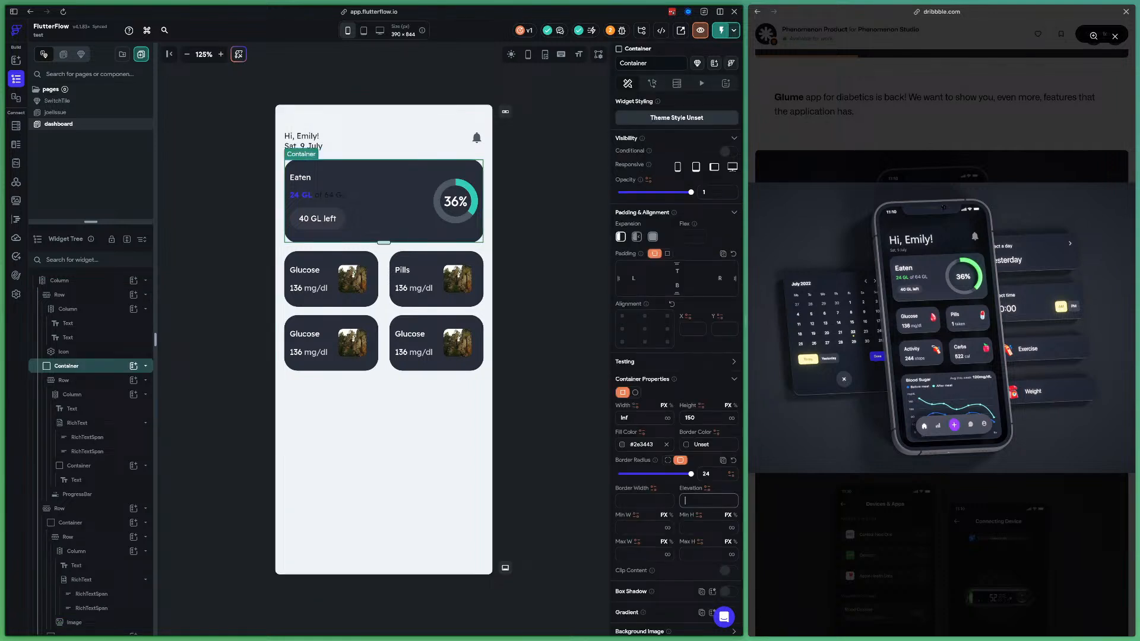
text(4)
click(545, 420)
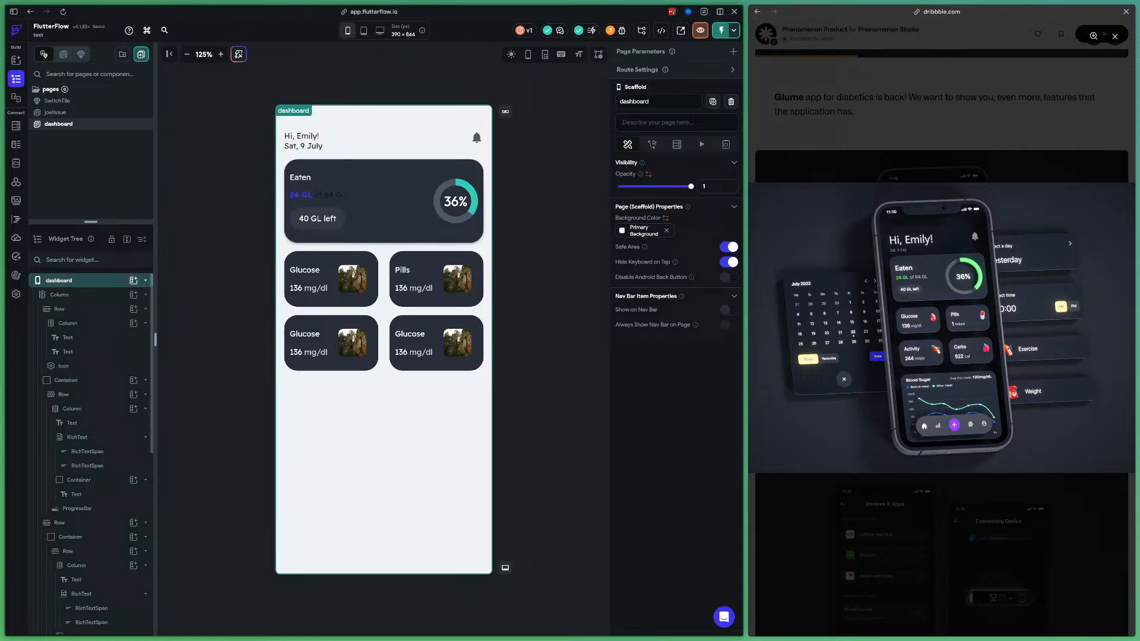
Set the dashboard page's background color to #080b0e
click(145, 280)
click(145, 280)
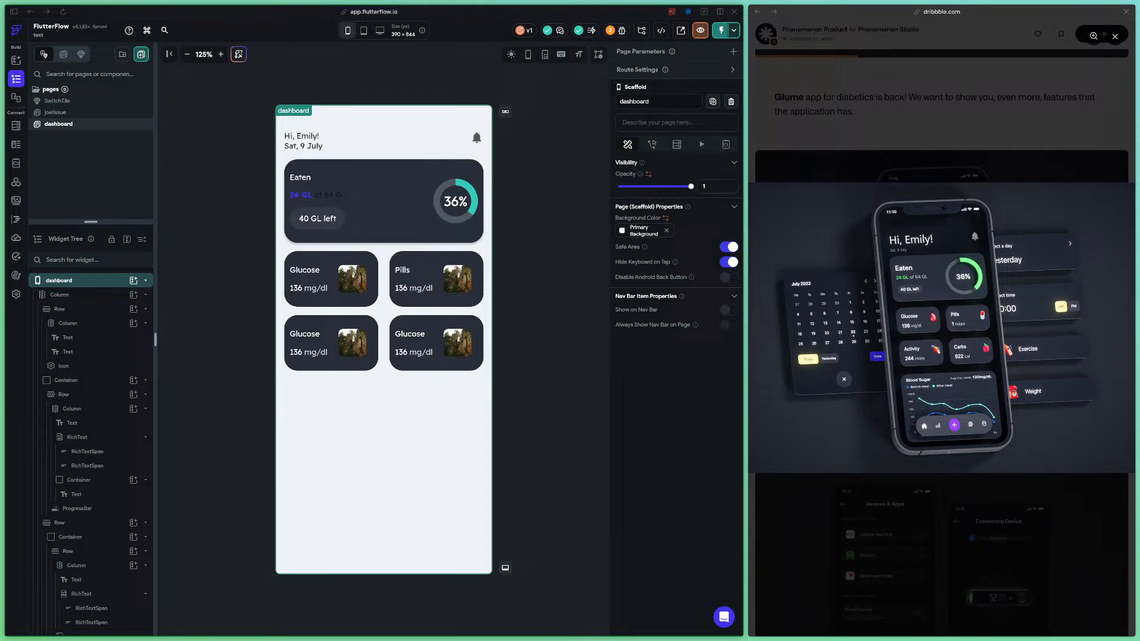
click(643, 231)
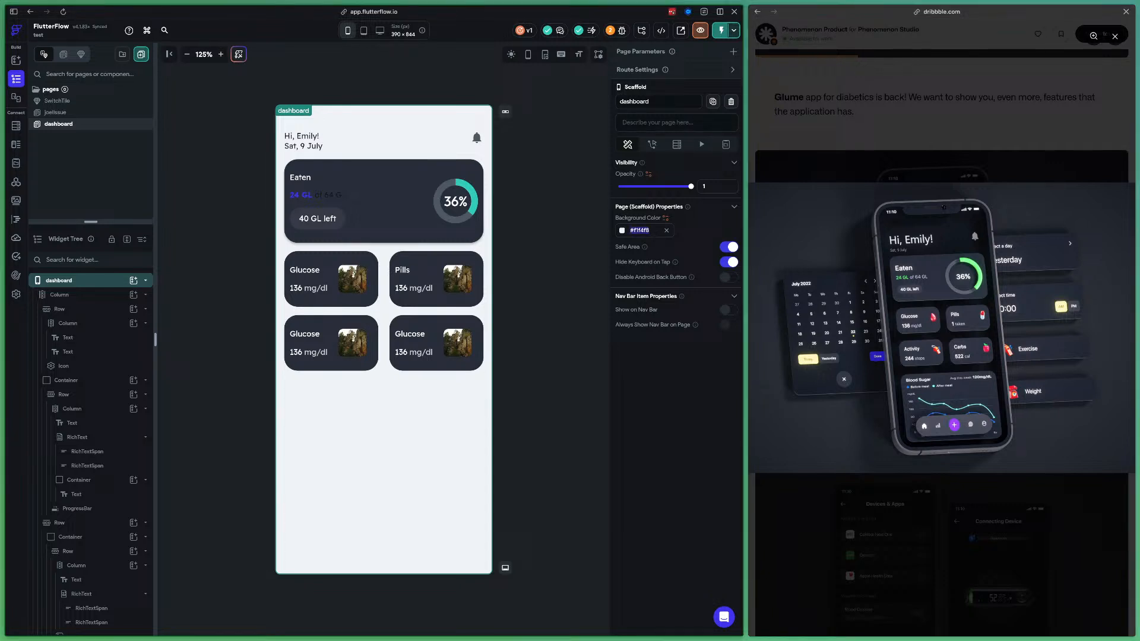
text(#080b0e)
key(Return)
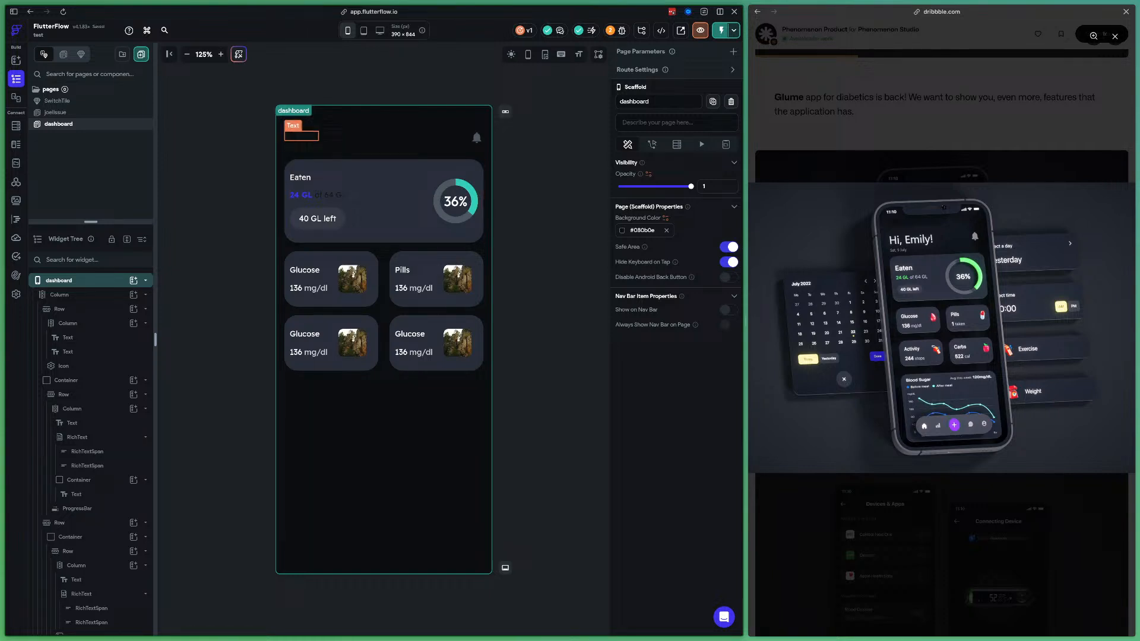
Set the header greeting's text color to the Info theme color and its font size to 30
click(302, 136)
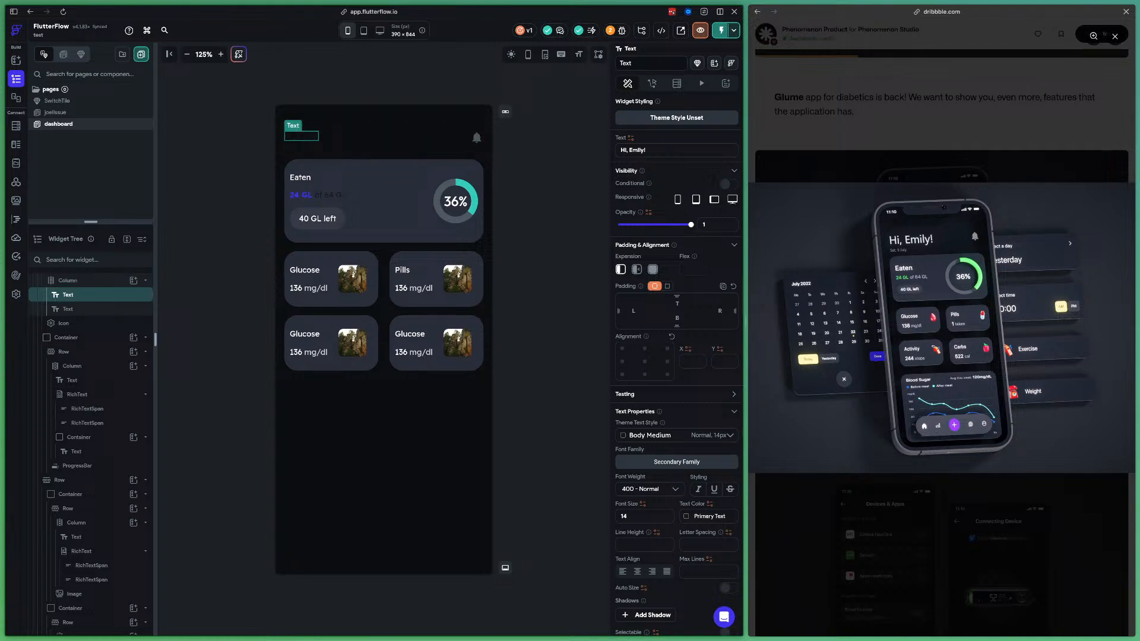
scroll(677, 356, down, 3)
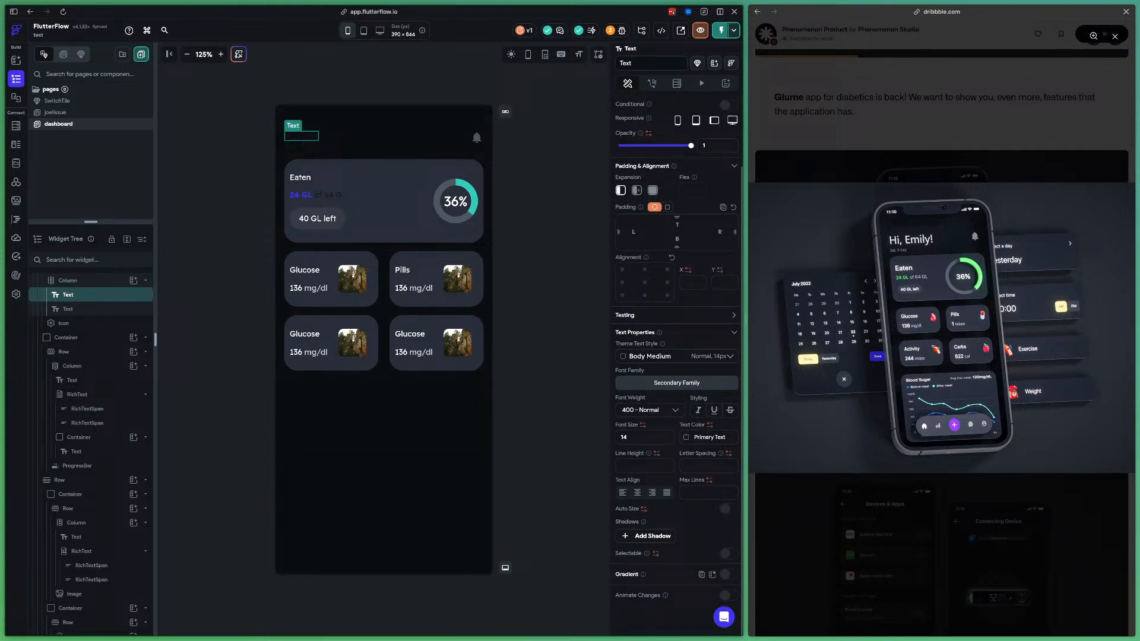
click(686, 439)
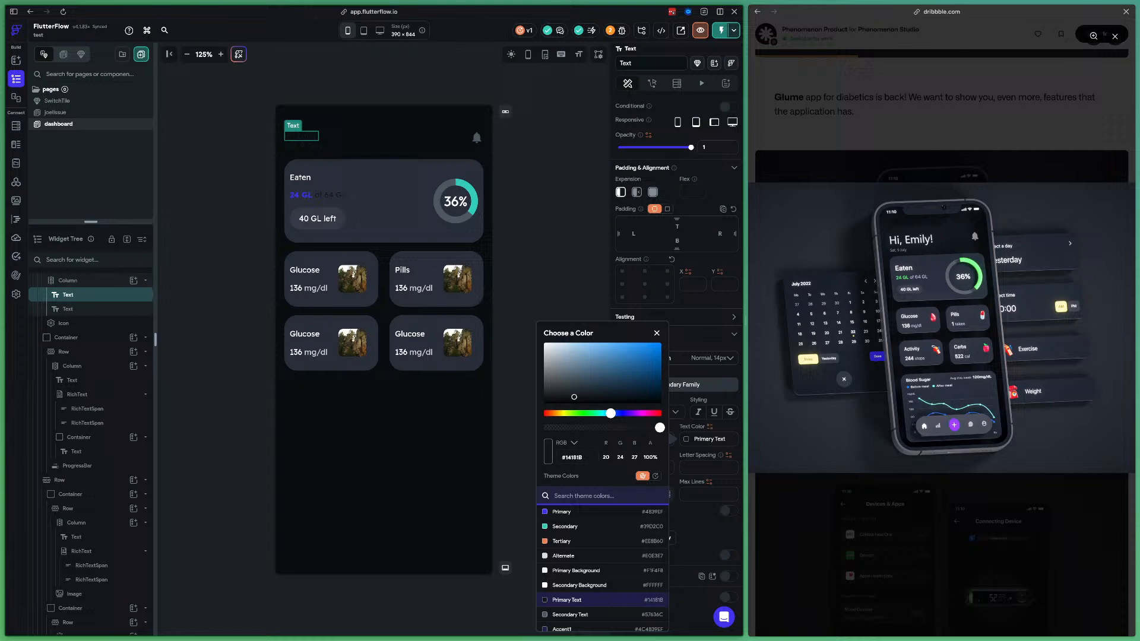
scroll(602, 567, down, 3)
click(557, 624)
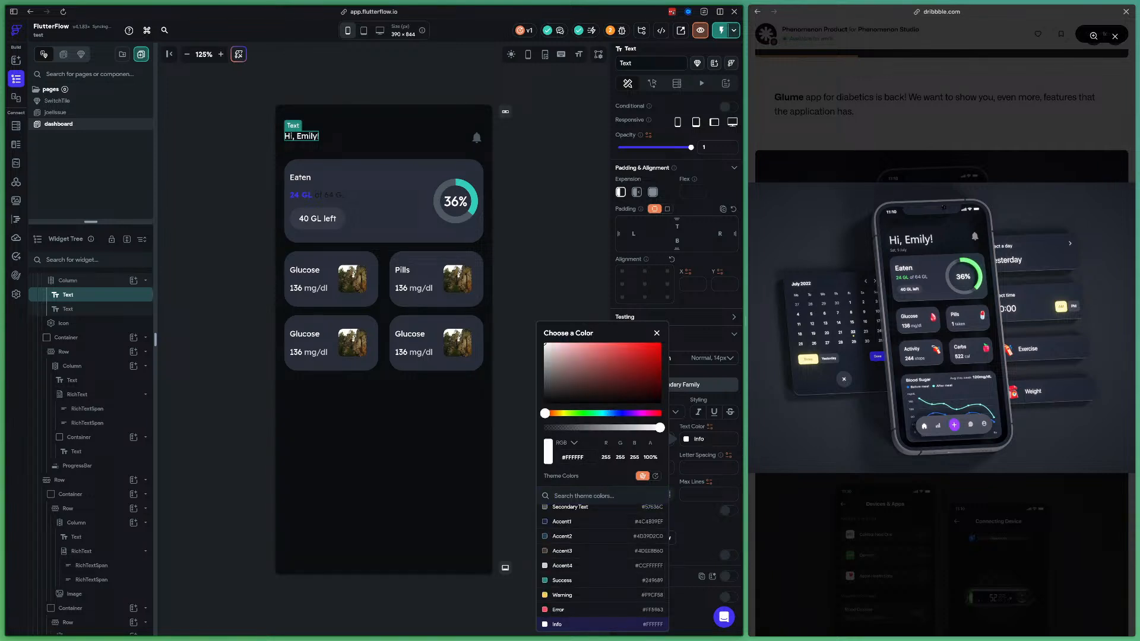
key(Escape)
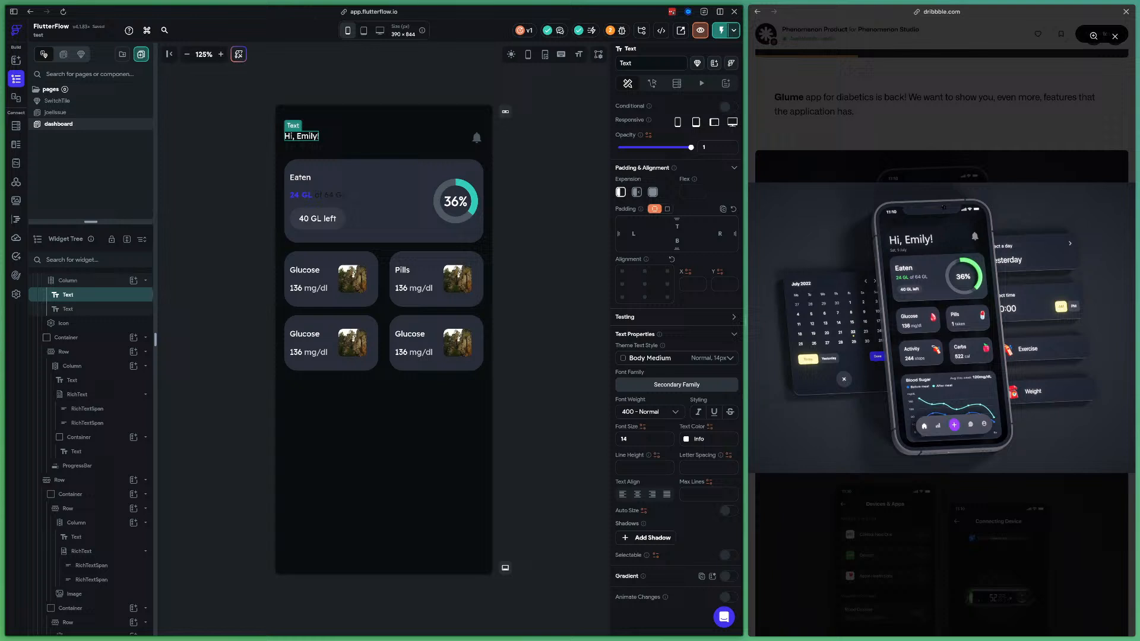
click(624, 438)
text(30)
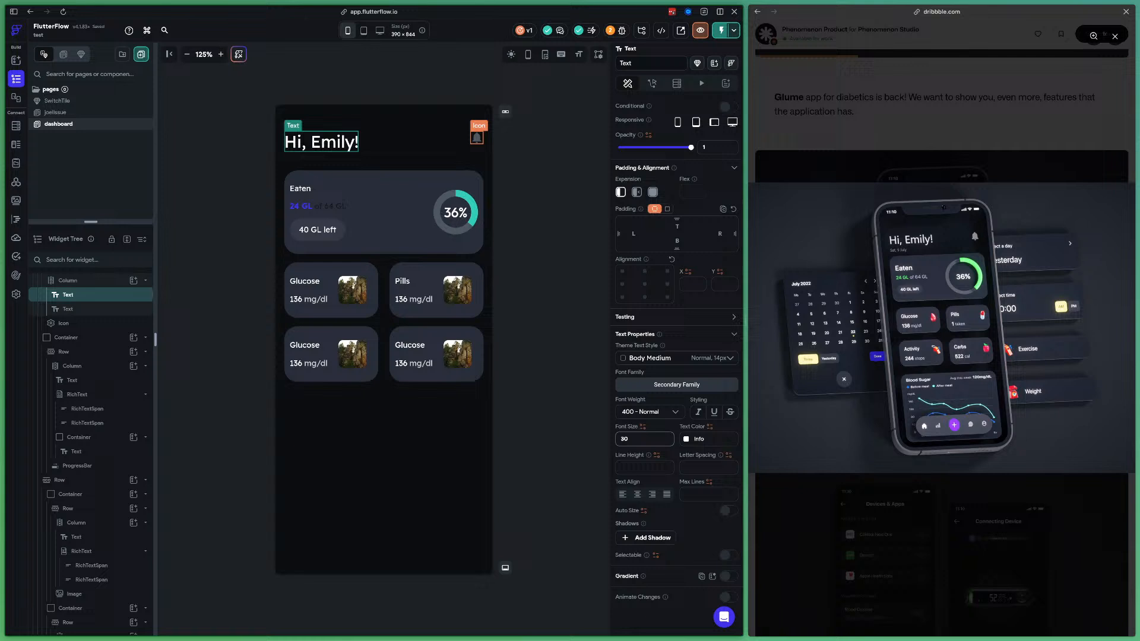
Set the size of the notification bell icon in the header to 30
click(477, 137)
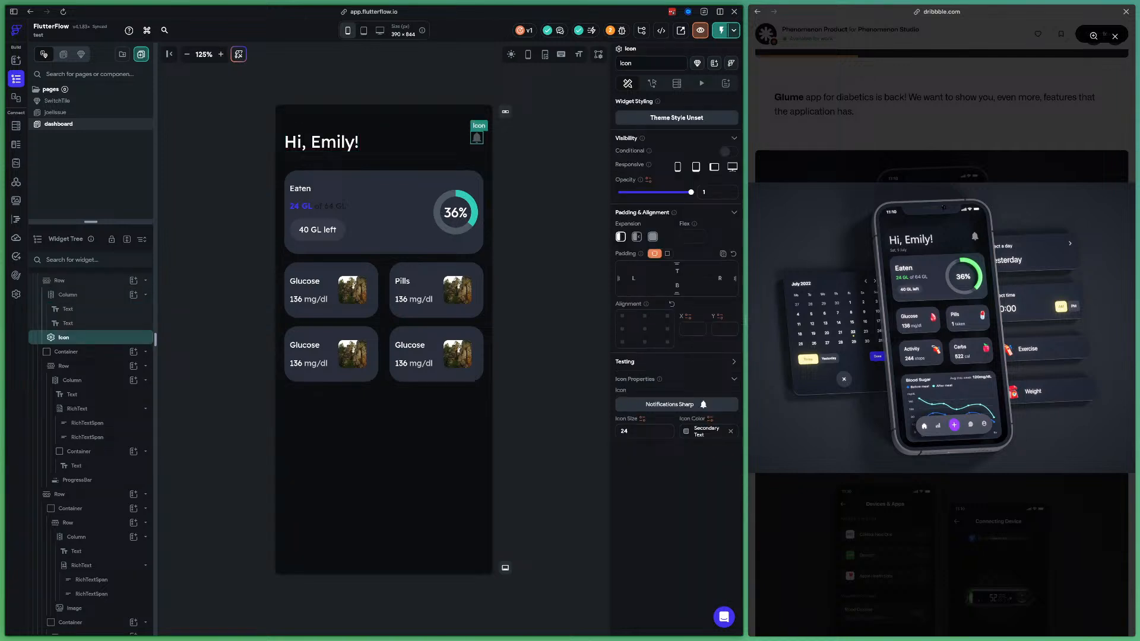
double_click(624, 431)
text(30)
click(547, 410)
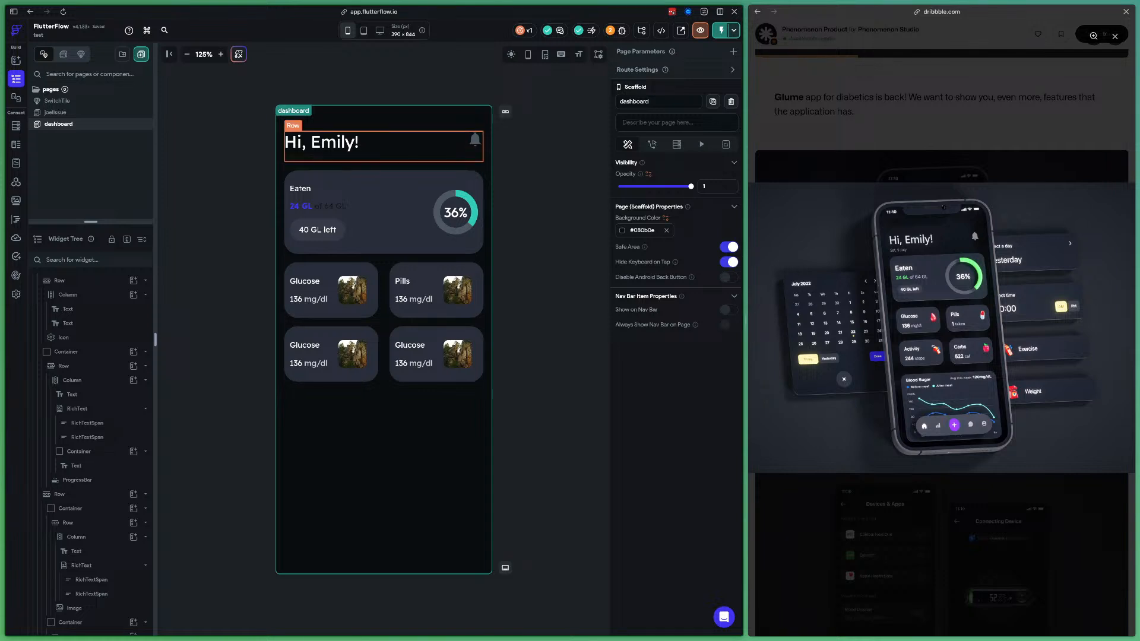
Set the text color of the "Sat, 9 July" date in the header to the Accent4 theme color
click(303, 157)
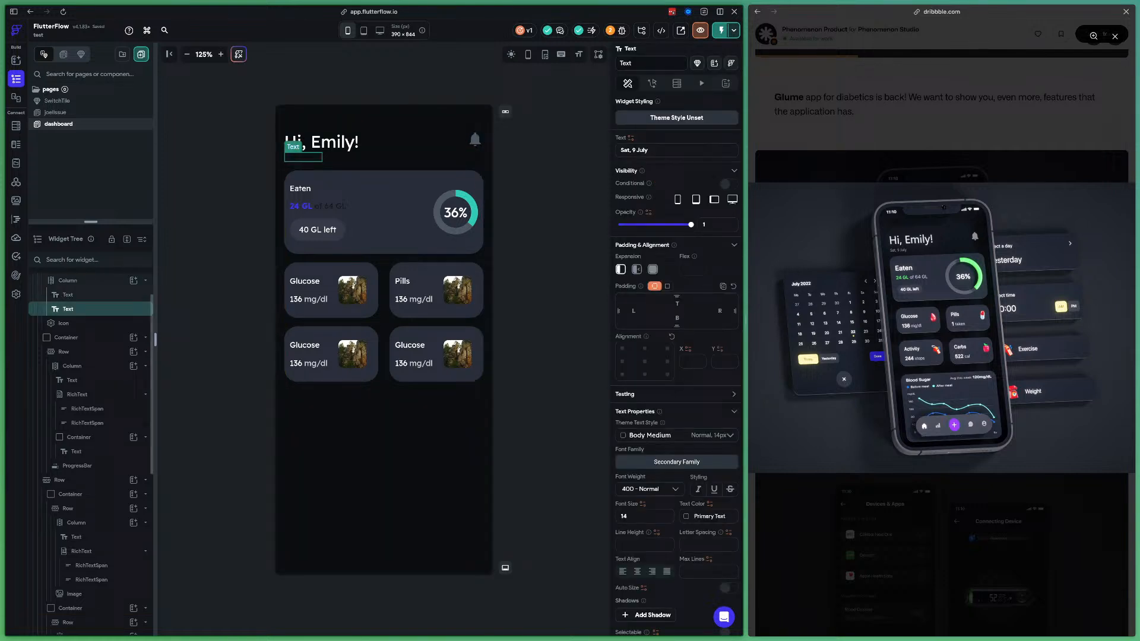
click(686, 516)
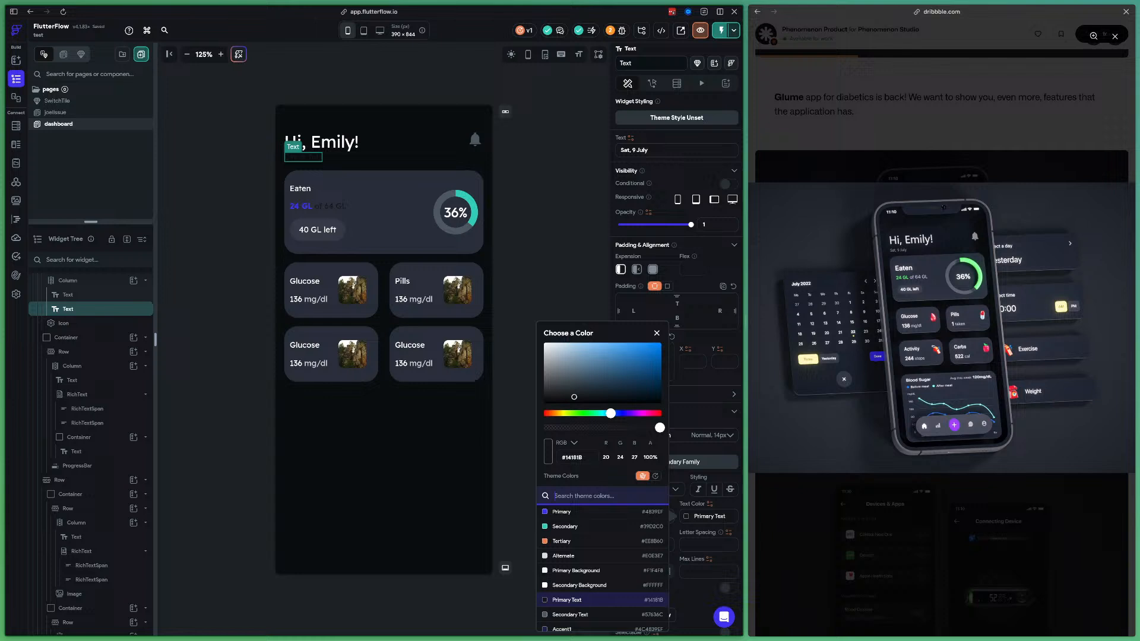
scroll(602, 567, down, 2)
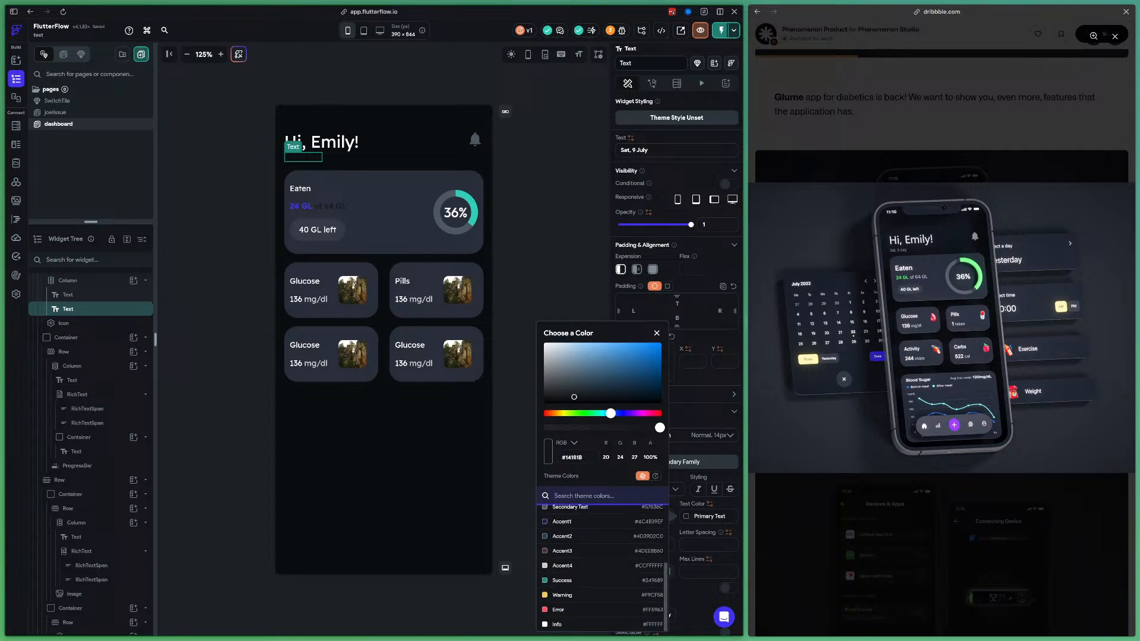
click(570, 566)
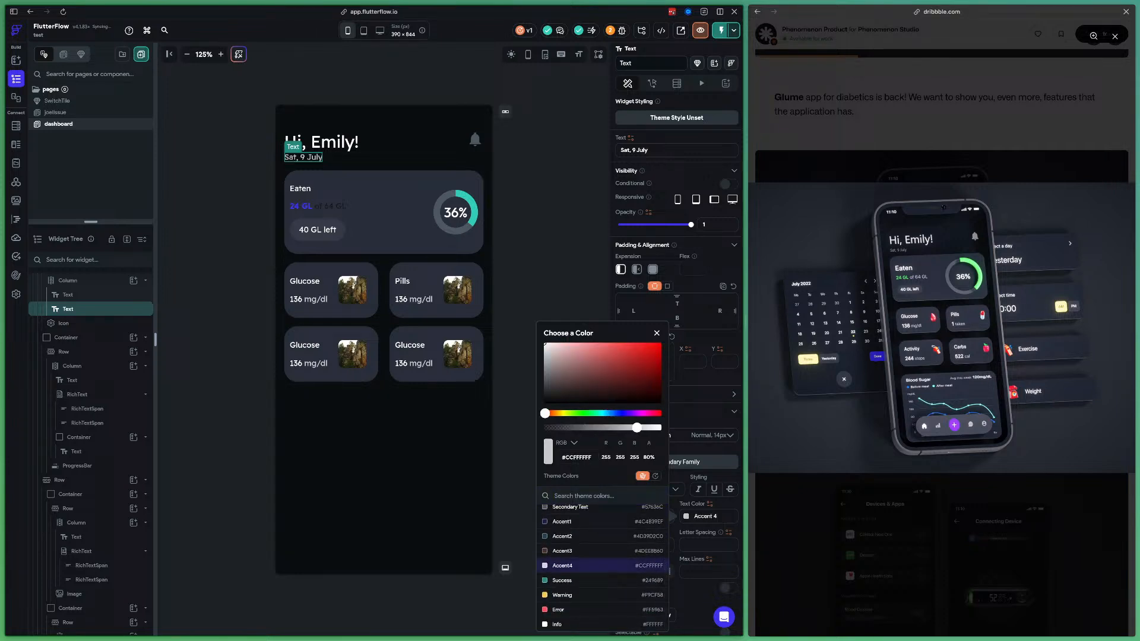
click(516, 423)
click(517, 423)
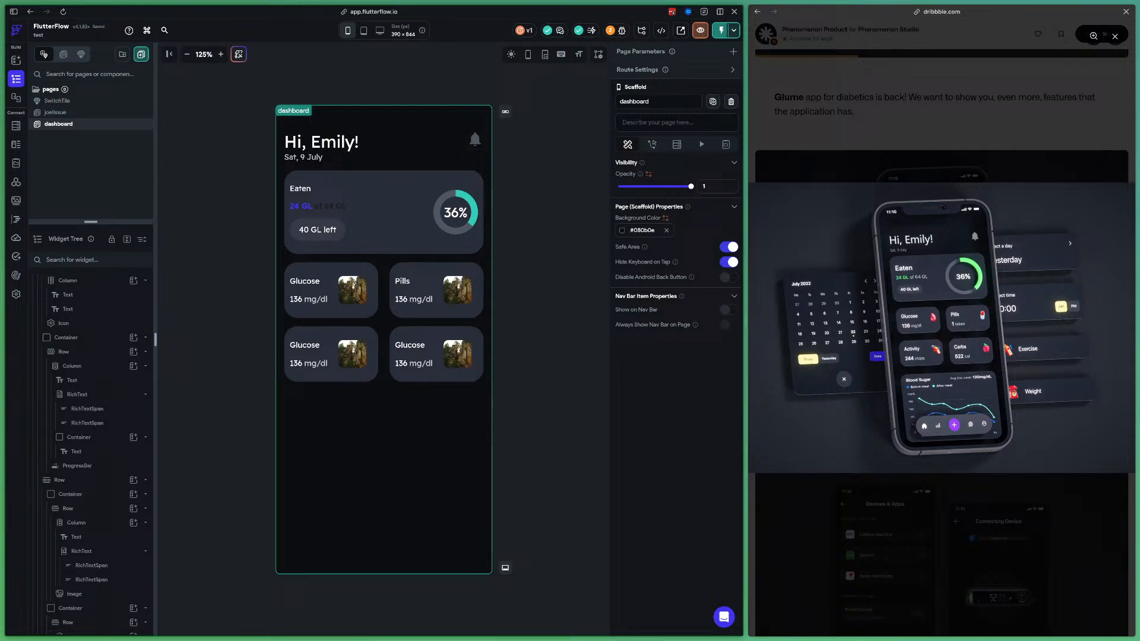
Set the progress color of the Eaten card's progress ring to #85fe9c
scroll(91, 380, up, 1)
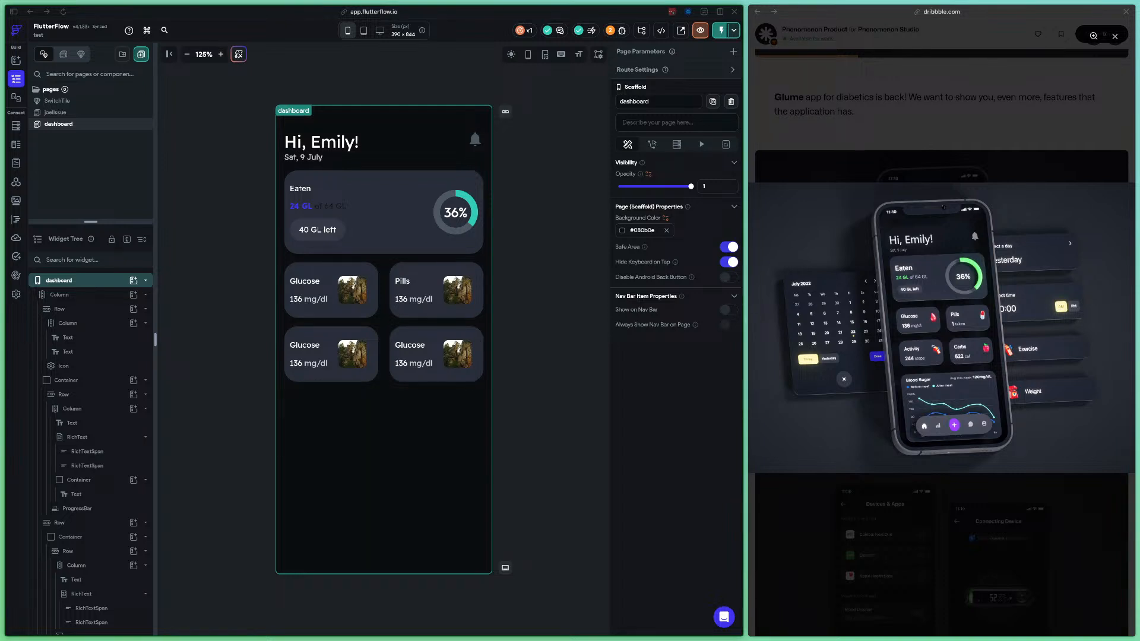
click(455, 213)
click(455, 213)
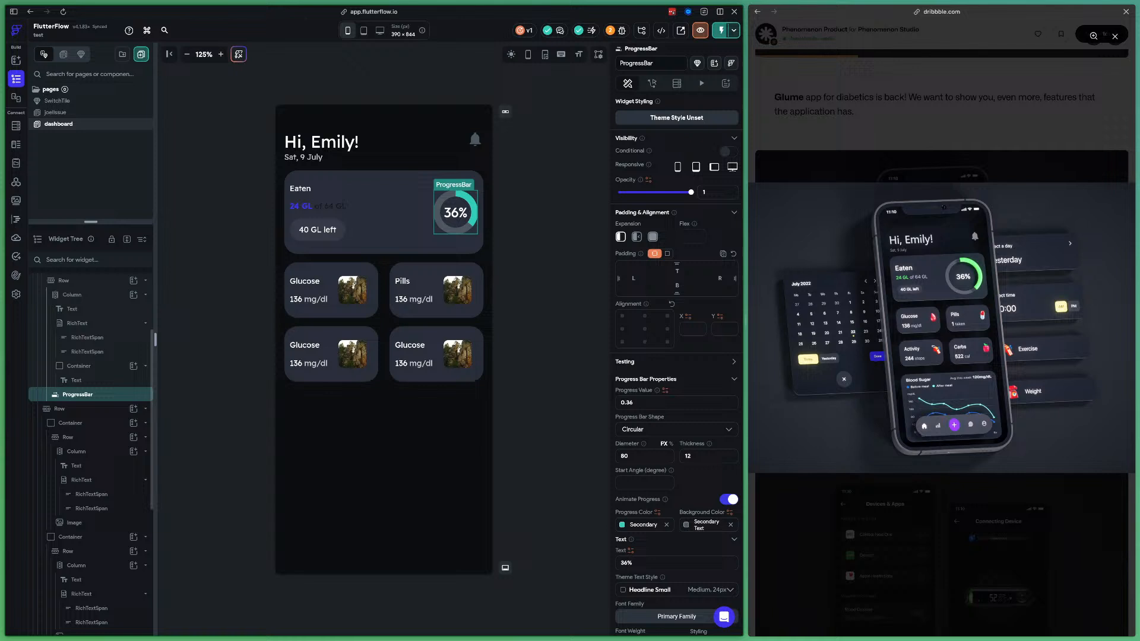
scroll(653, 479, down, 1)
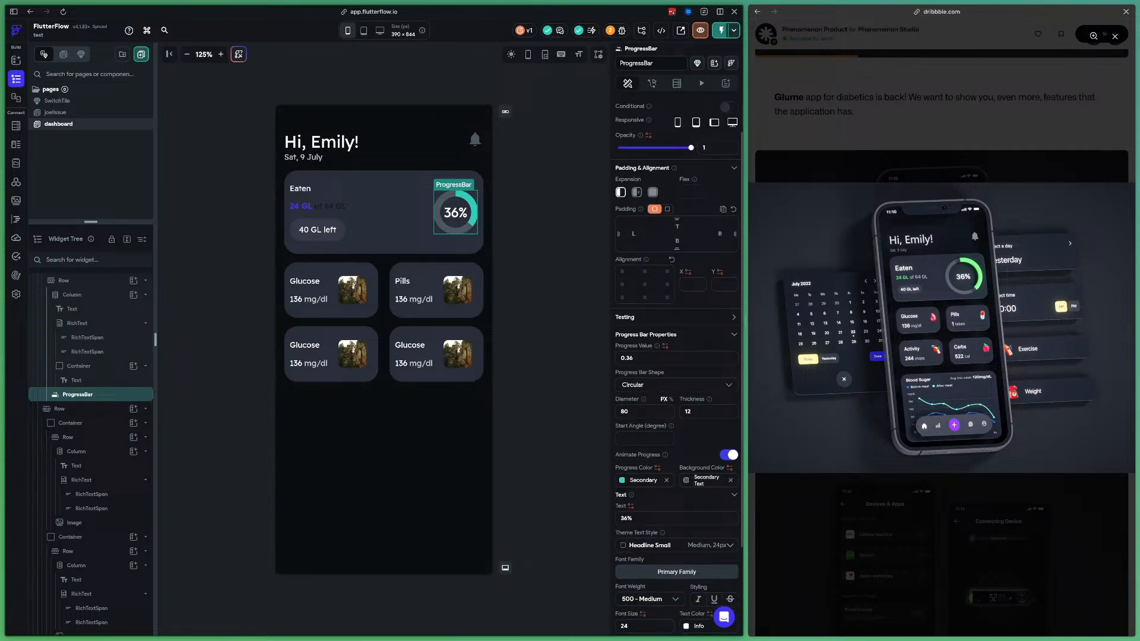
click(642, 480)
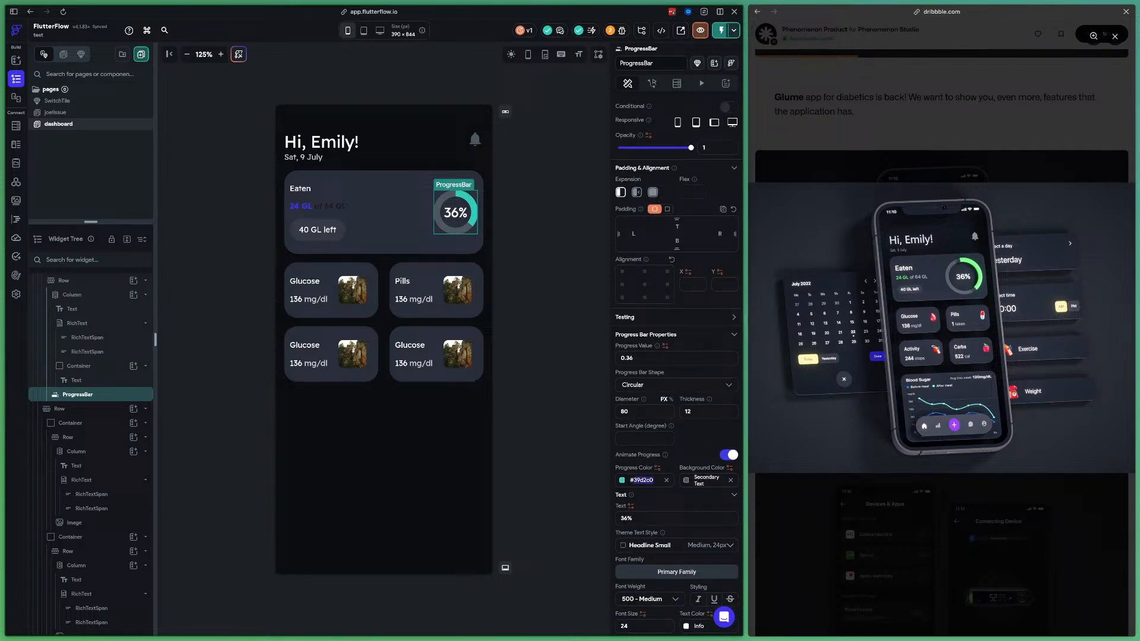
text(85fe9c)
key(Return)
Apply the color #85fe9c to the Eaten card's progress ring and to its "24 GL" text span
double_click(642, 480)
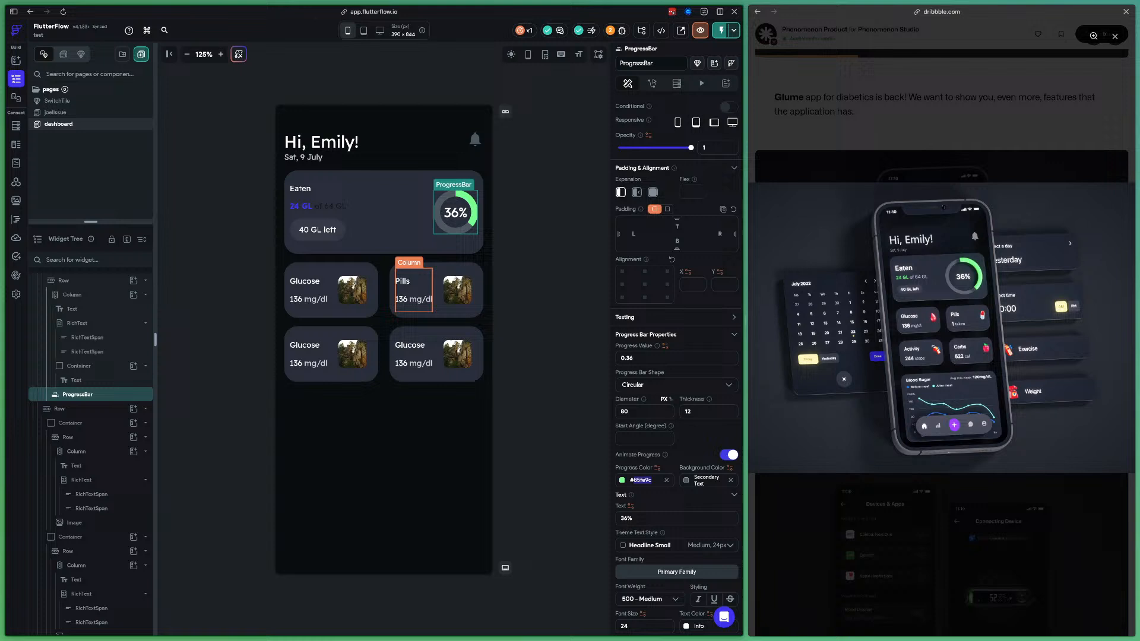
click(316, 206)
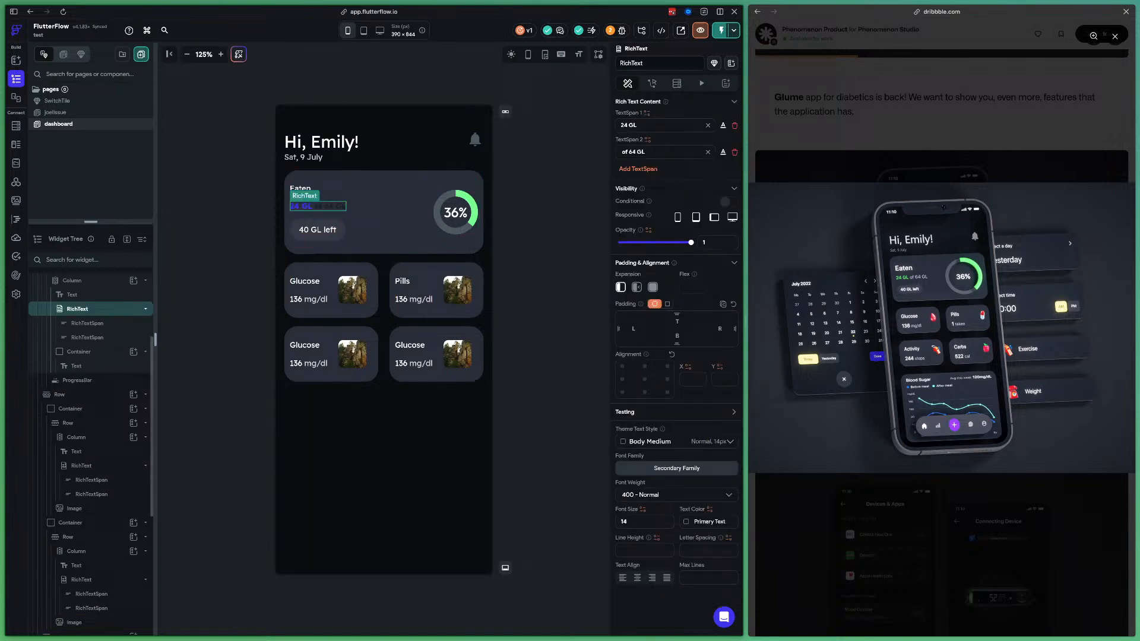
click(722, 125)
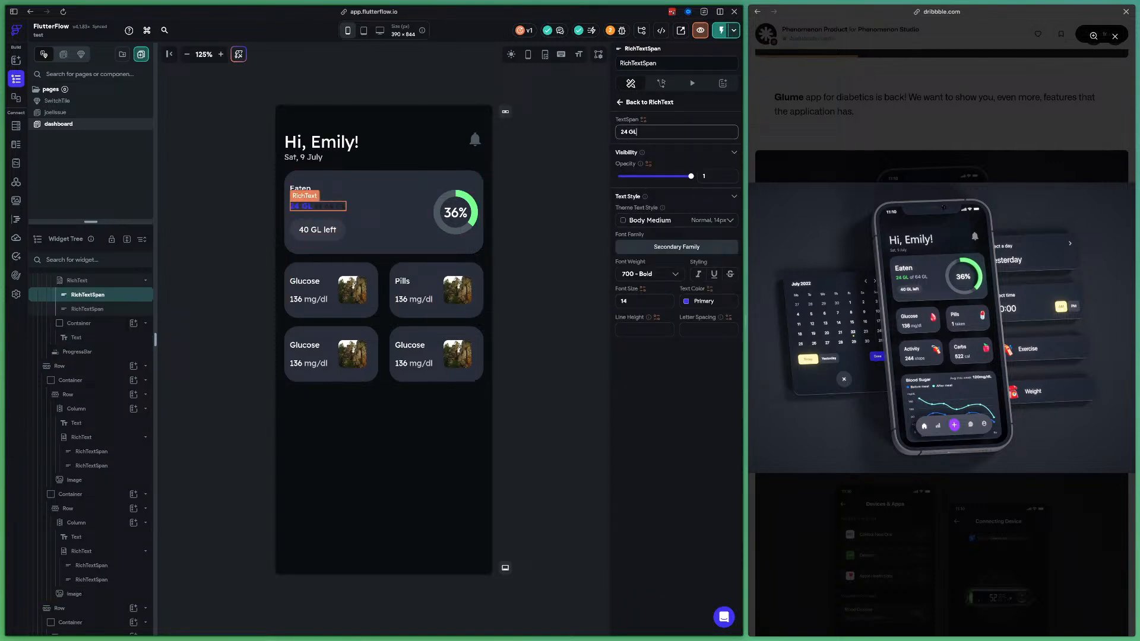
click(686, 301)
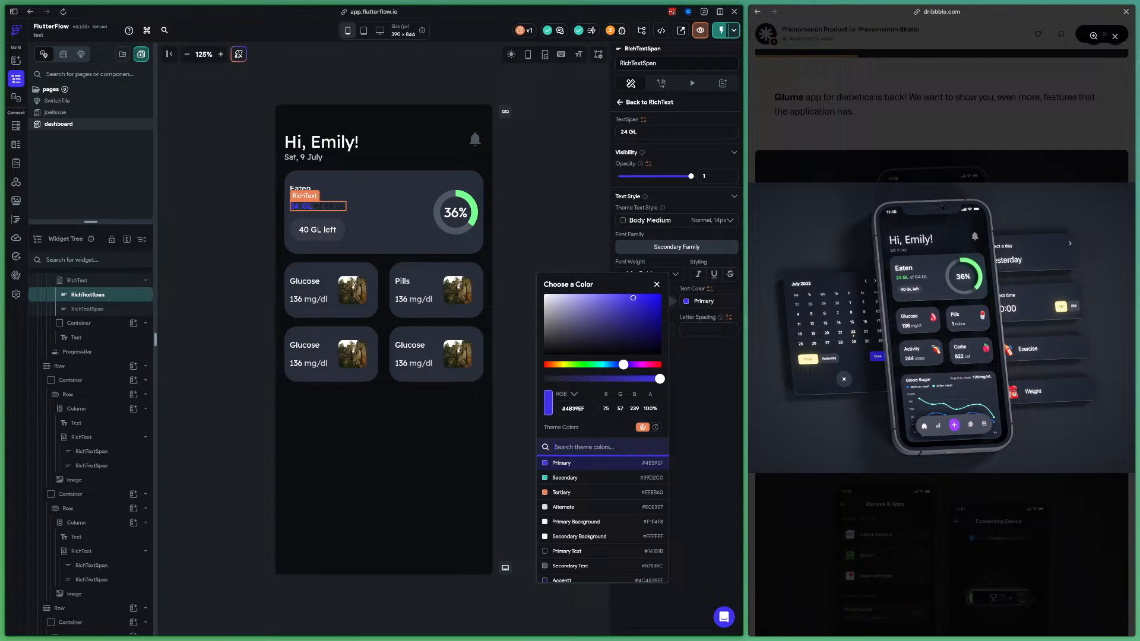
click(706, 301)
double_click(705, 301)
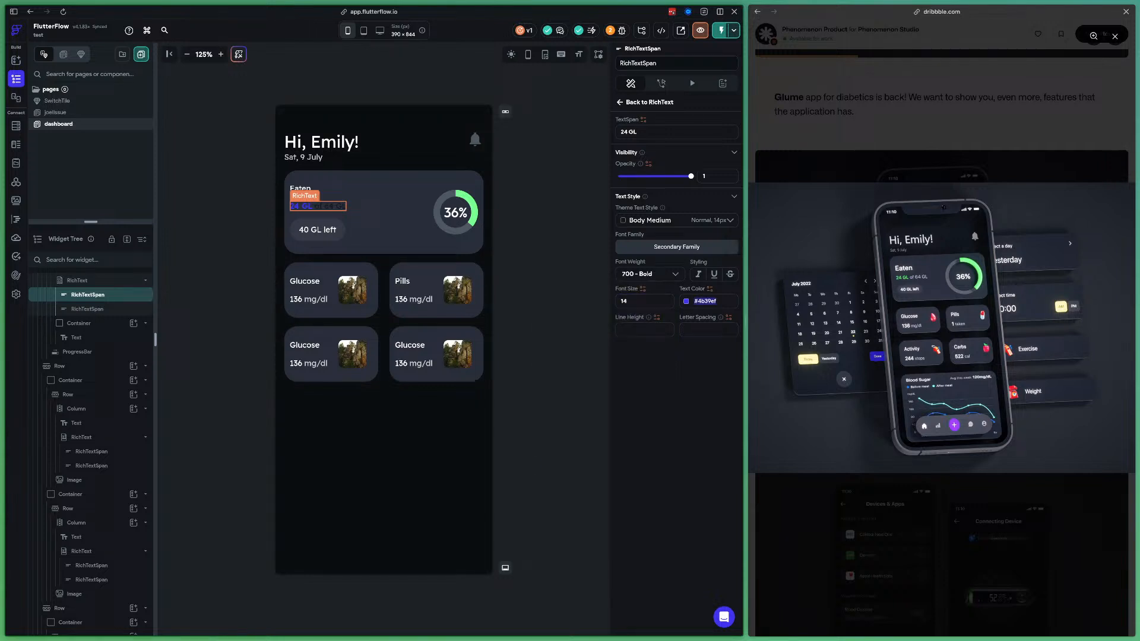
double_click(707, 301)
text(85fe9c)
key(Return)
click(551, 285)
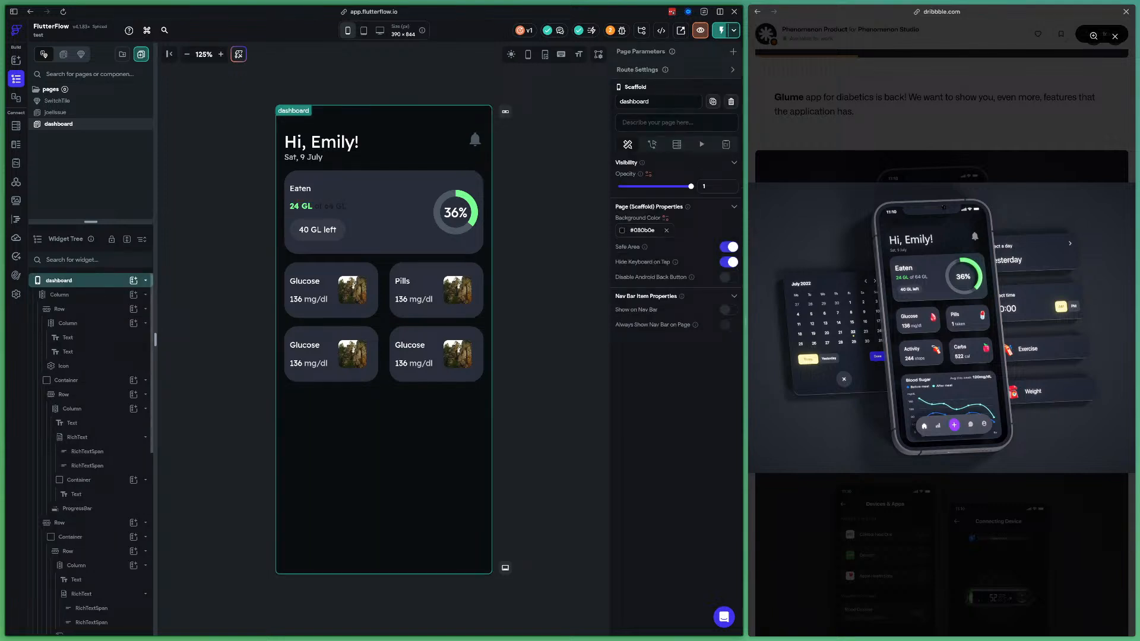
Set the text color of the "of 64 GL" span in the Eaten card to the Accent4 theme color
click(323, 206)
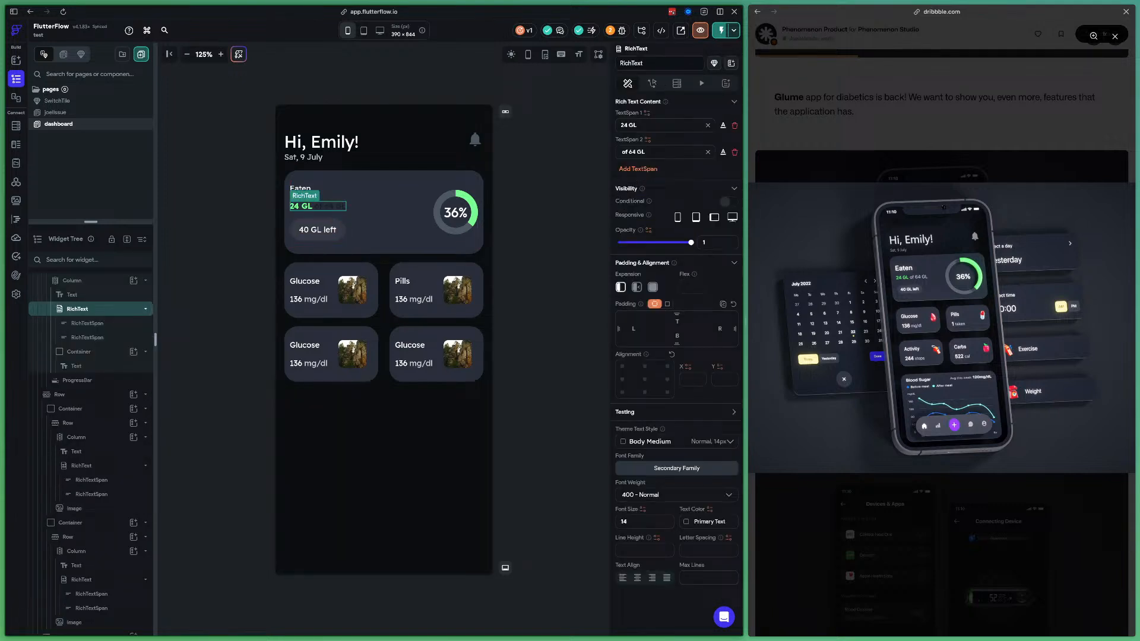
click(723, 152)
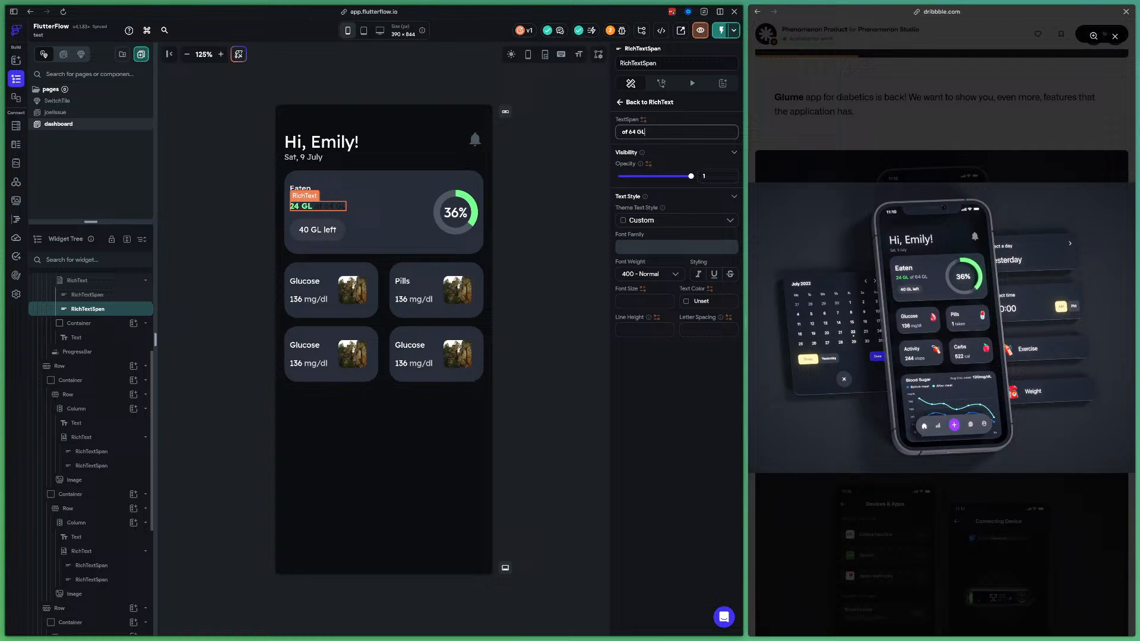
click(701, 301)
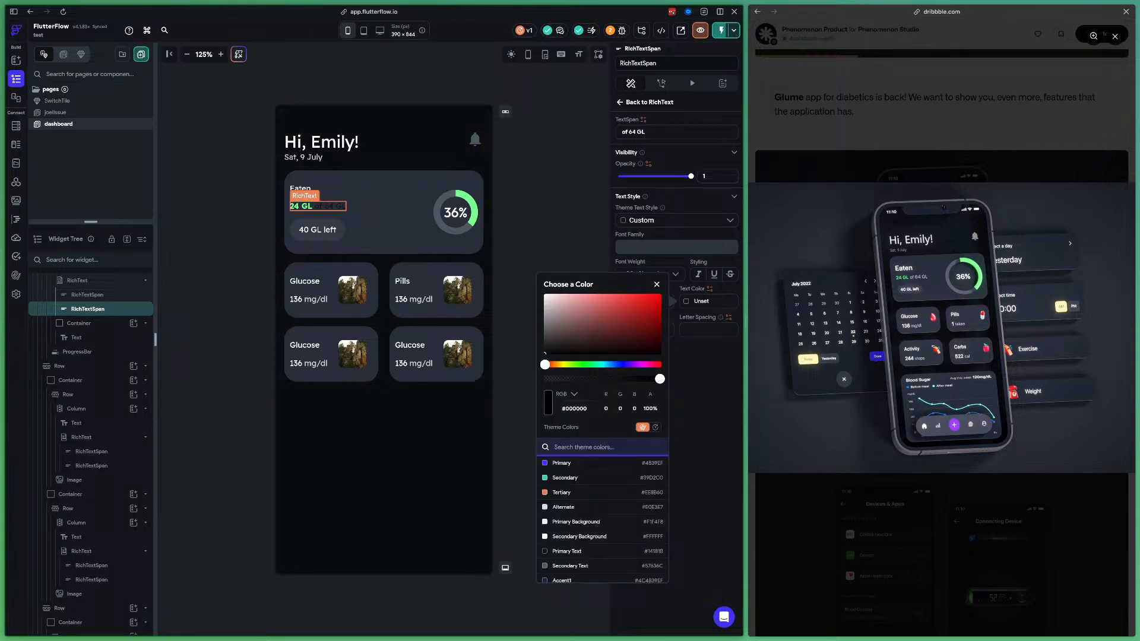
scroll(602, 520, down, 3)
click(593, 517)
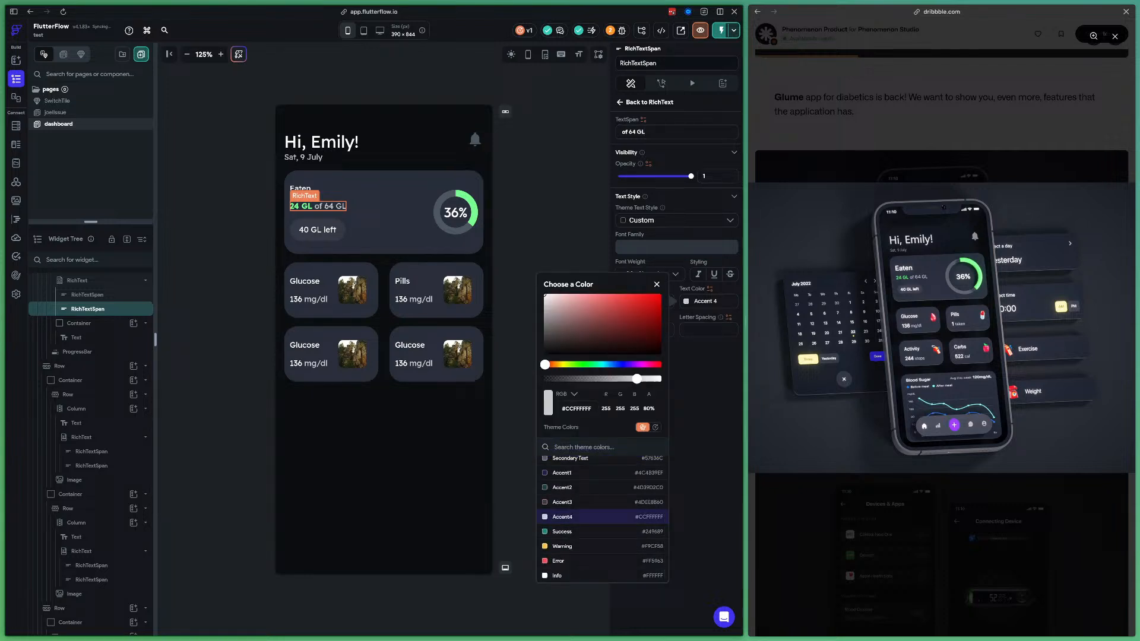
click(515, 442)
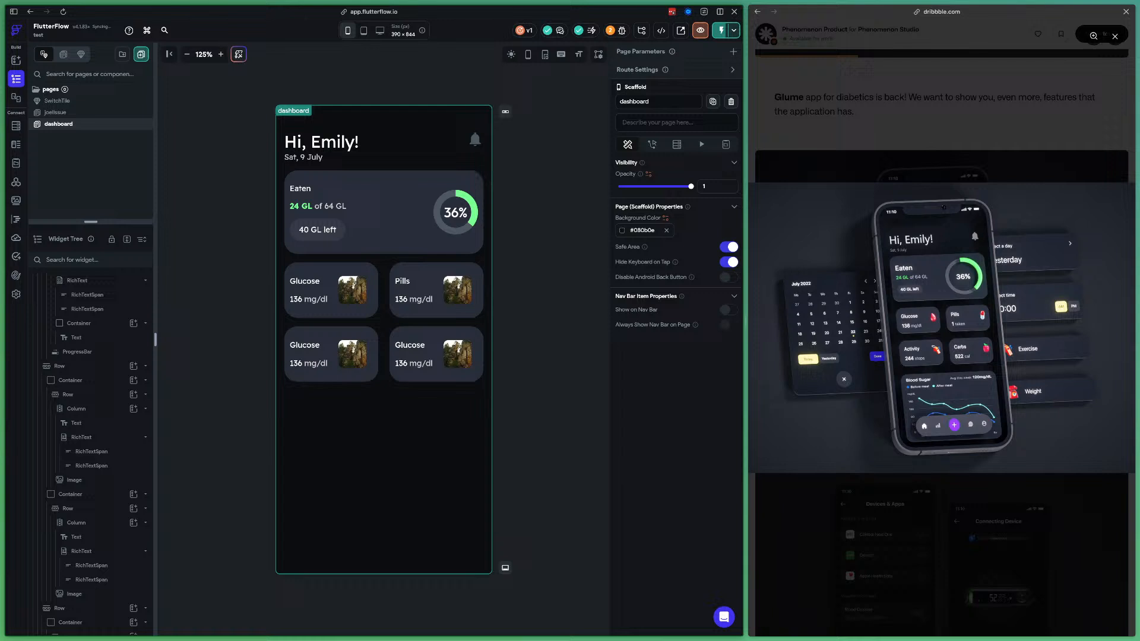
Set the diameter of the Eaten card's progress ring to 120 px
click(422, 218)
click(455, 212)
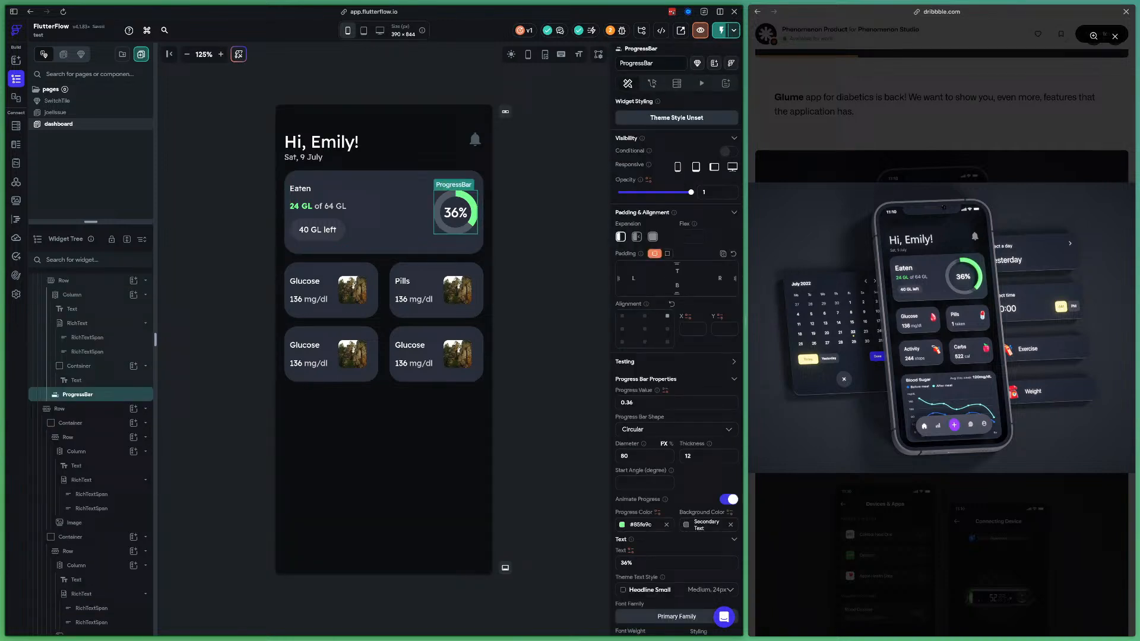
key(ctrl+a)
text(120)
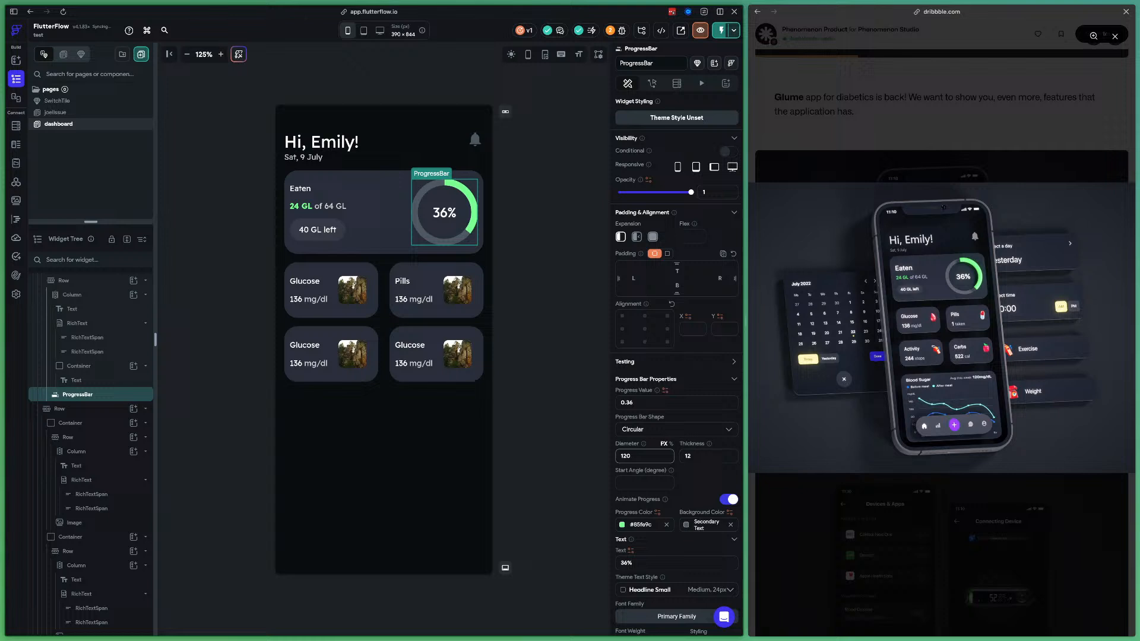
click(415, 451)
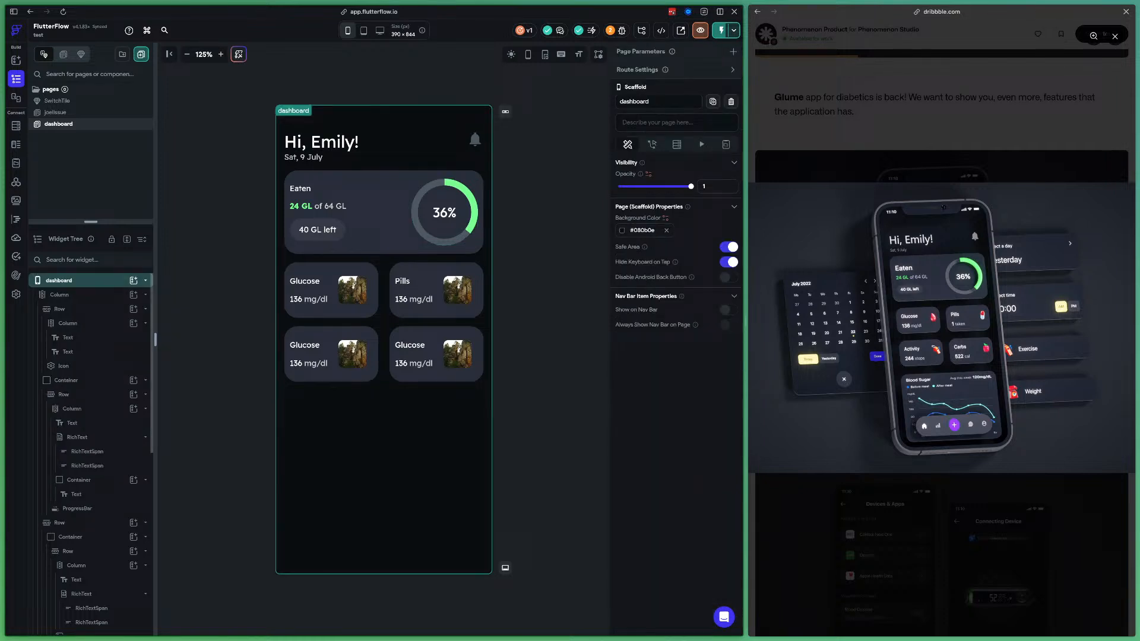
Set the Eaten card's title to font weight 600 - Semi Bold and font size 20
click(300, 188)
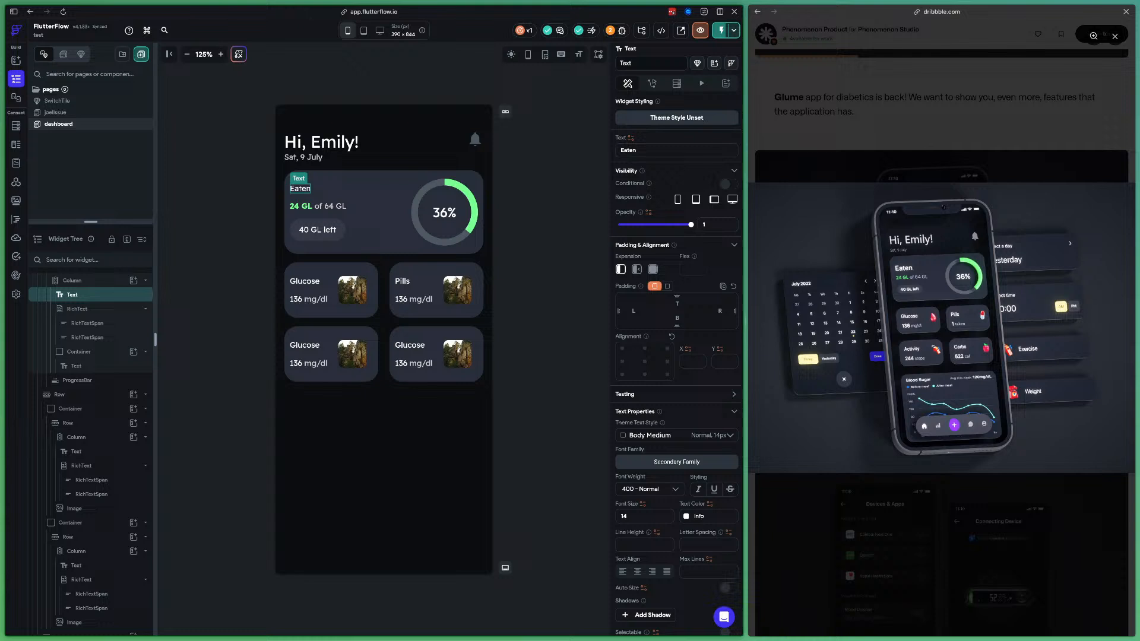
click(650, 489)
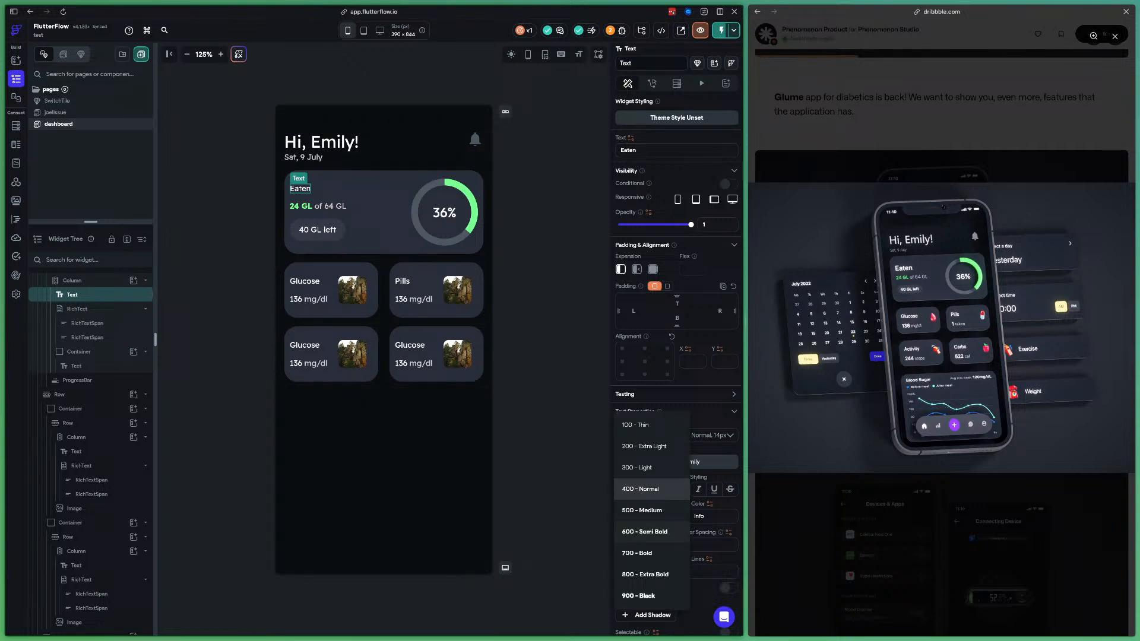
click(645, 531)
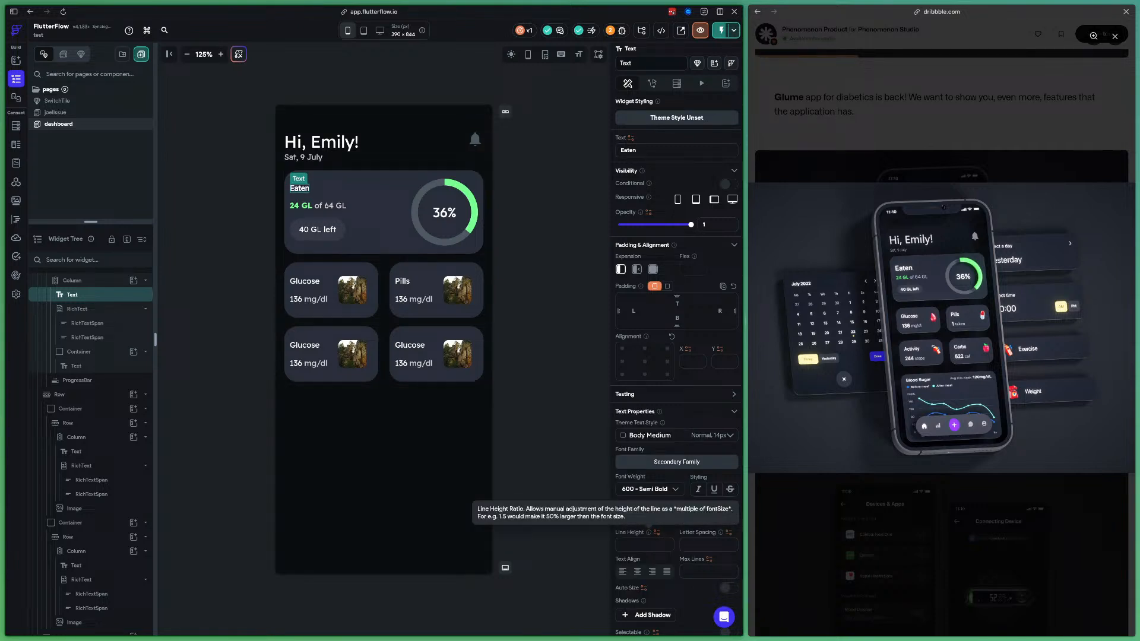
double_click(623, 516)
text(24)
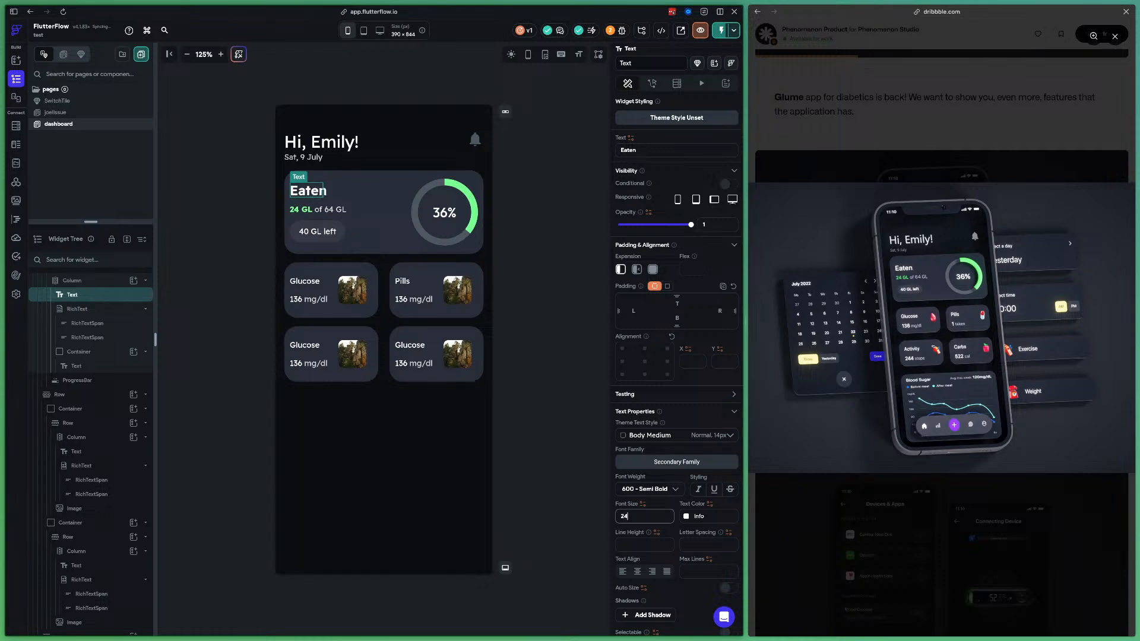
key(BackSpace)
text(0)
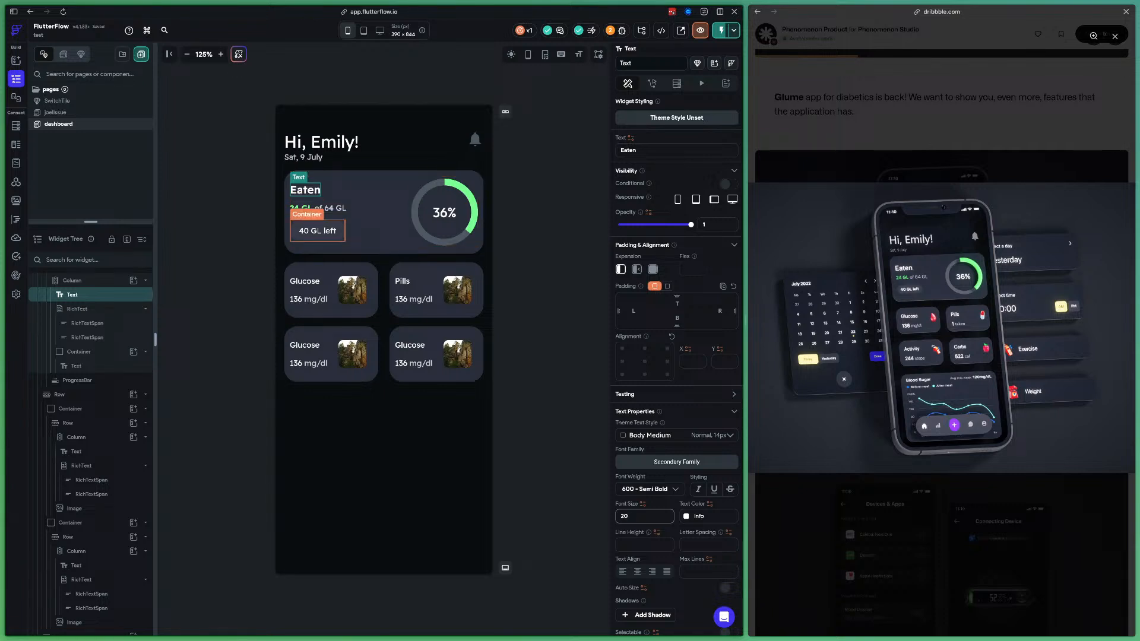
click(543, 205)
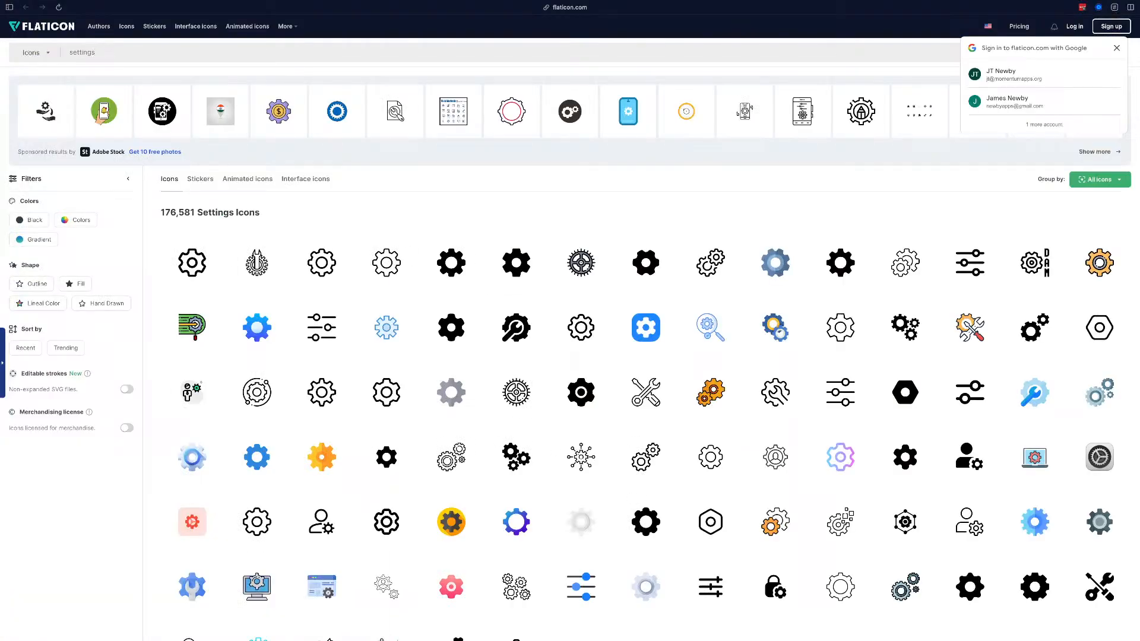
On Flaticon, search for "blood drop" icons and look through the results for a suitable one
double_click(82, 52)
text(blood drop)
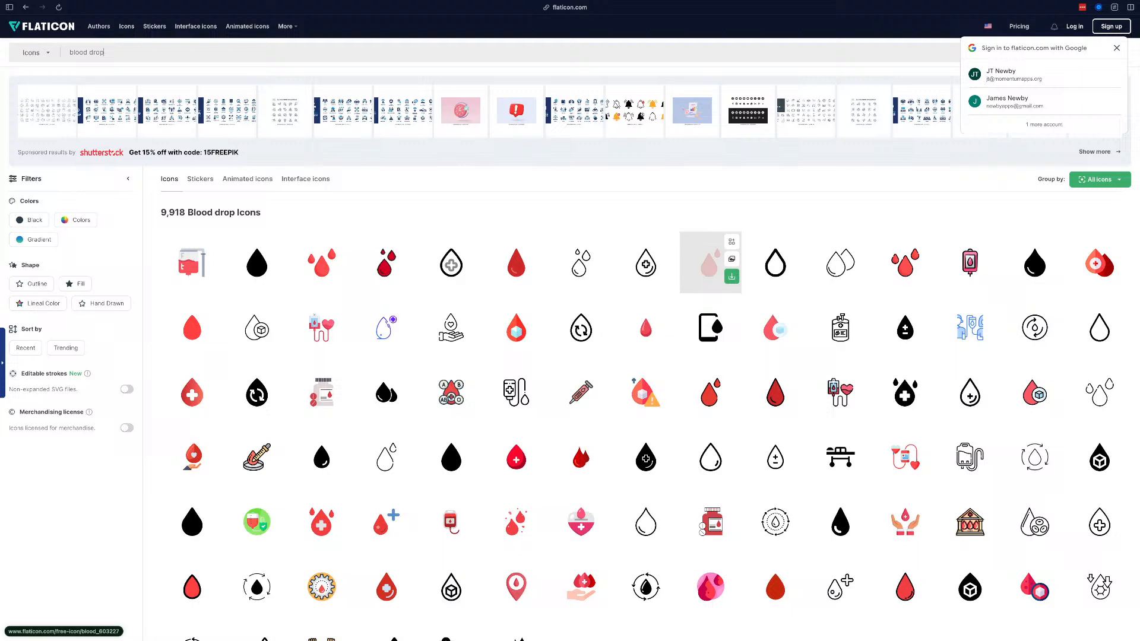
scroll(711, 295, down, 1)
scroll(710, 295, down, 1)
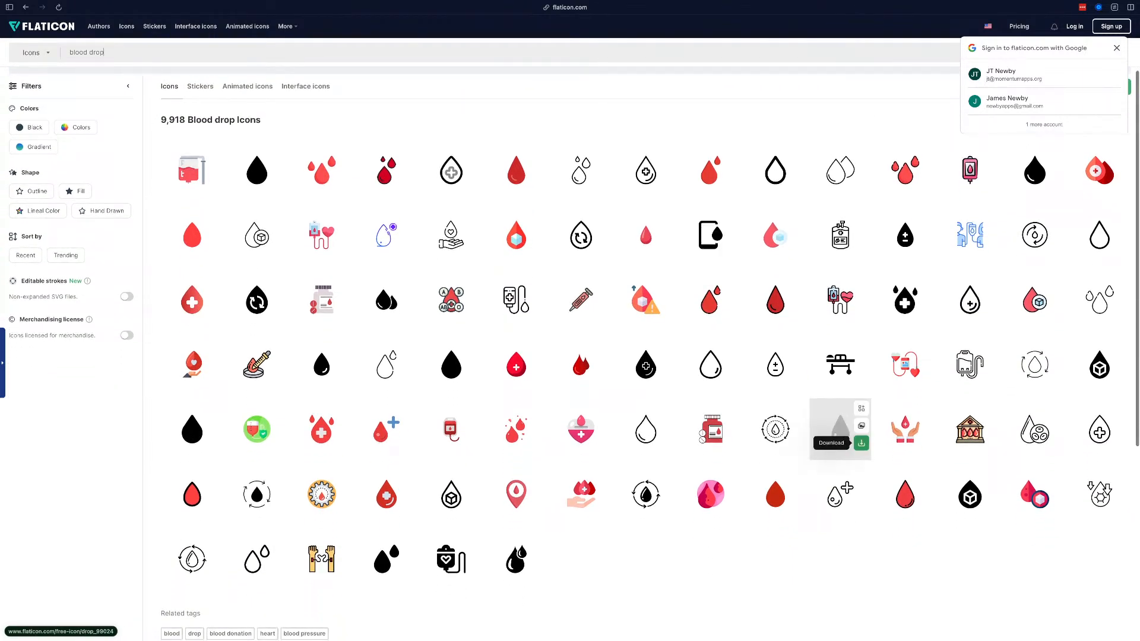
scroll(647, 380, up, 1)
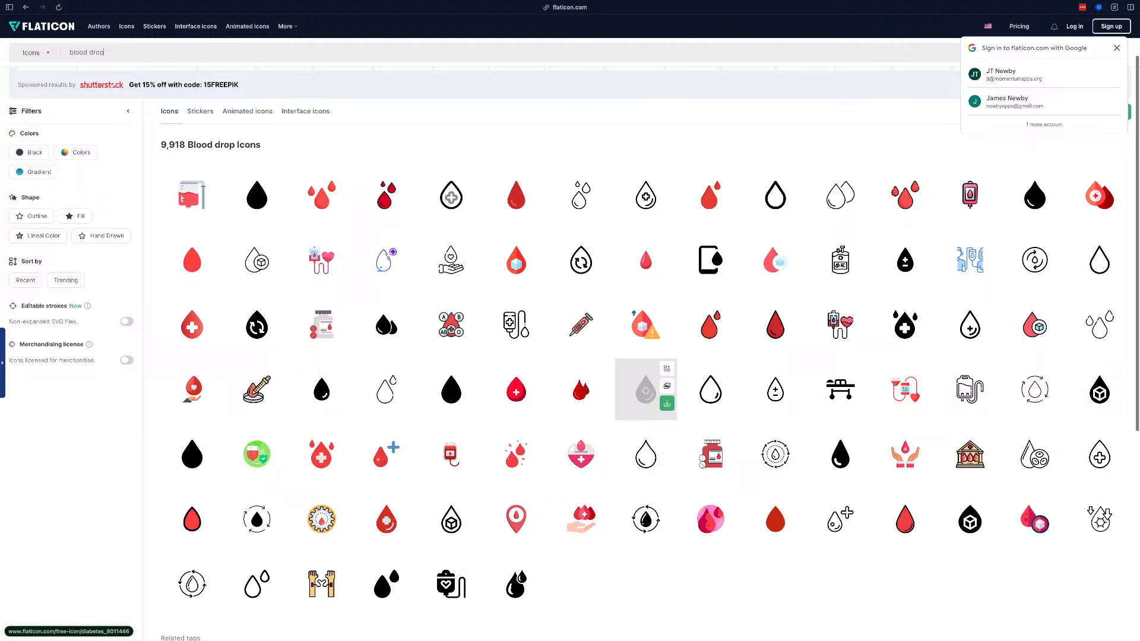
Download the red double blood drop icon as a PNG and dismiss the attribution notice
scroll(646, 392, up, 1)
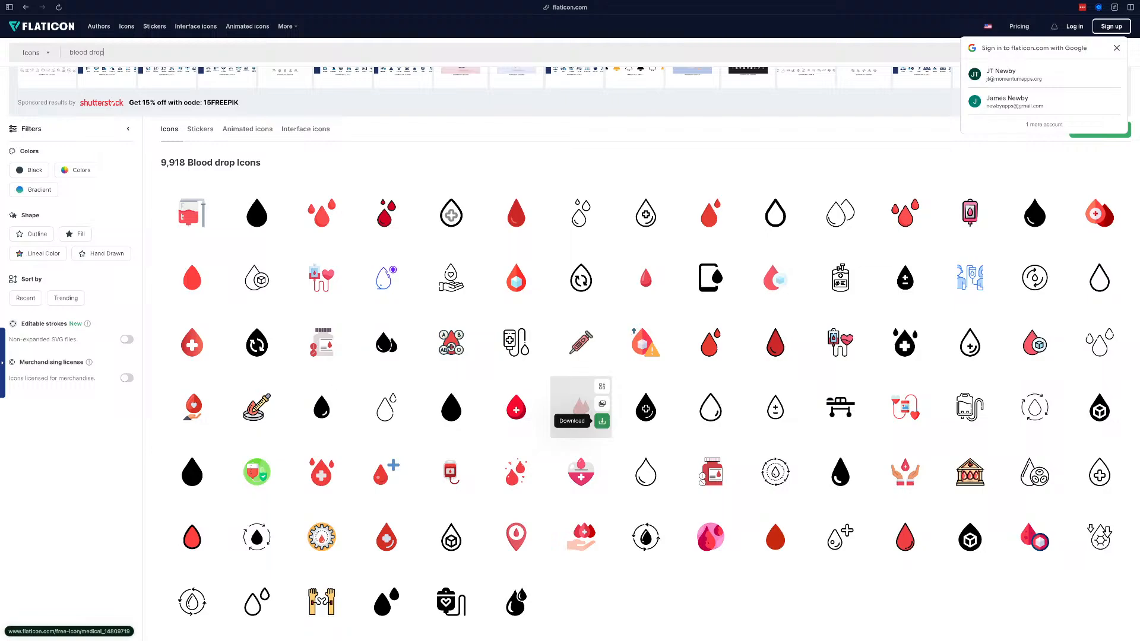
click(602, 421)
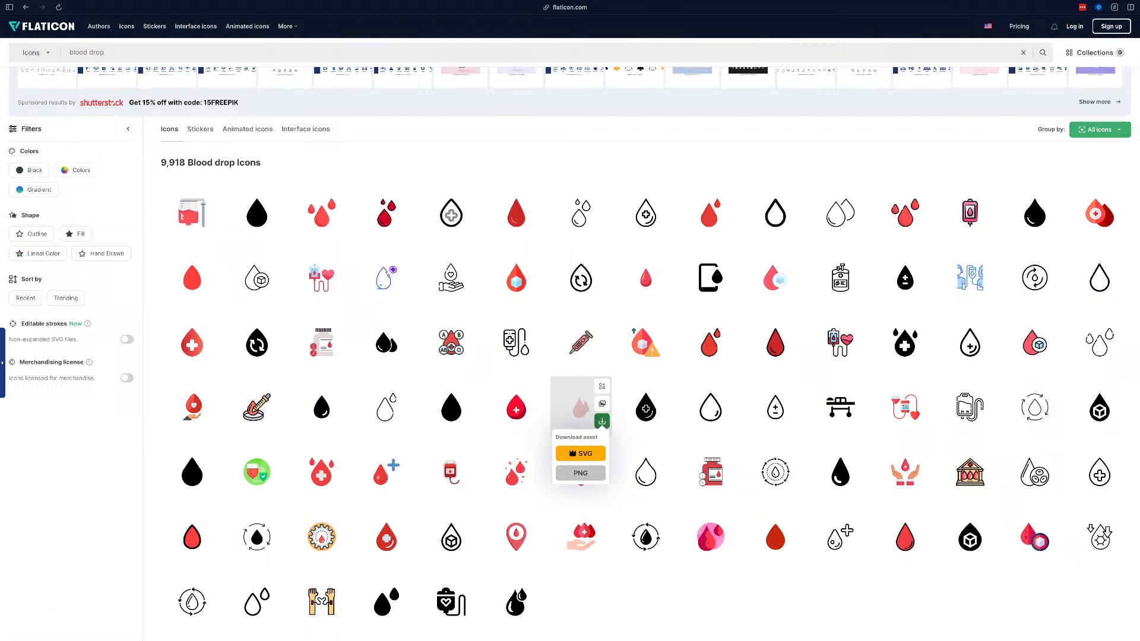
click(580, 473)
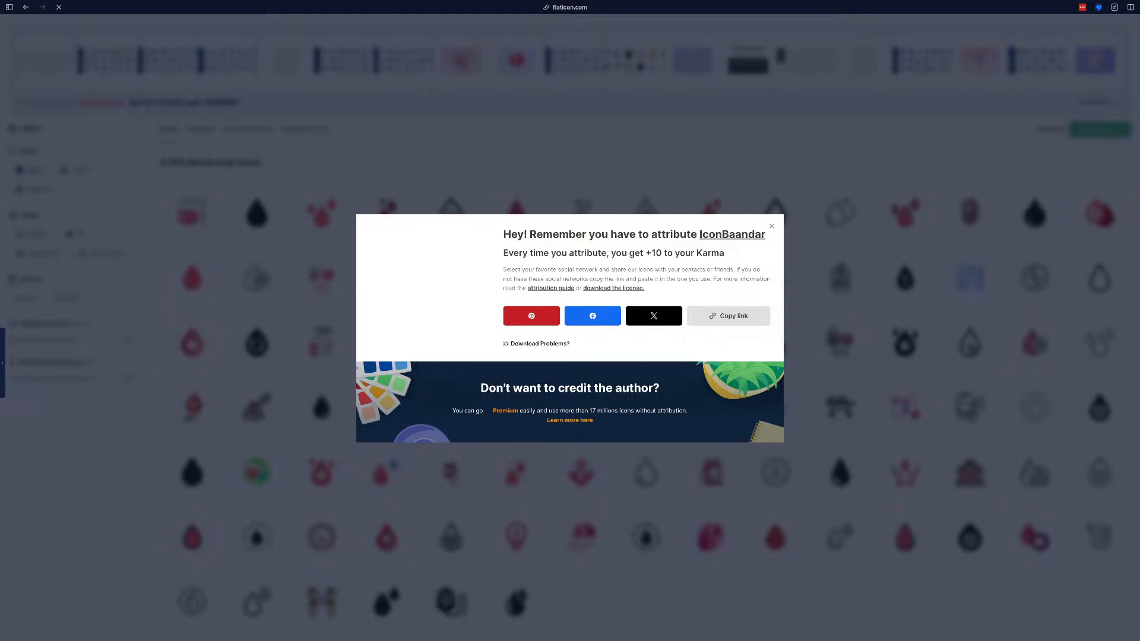
click(771, 224)
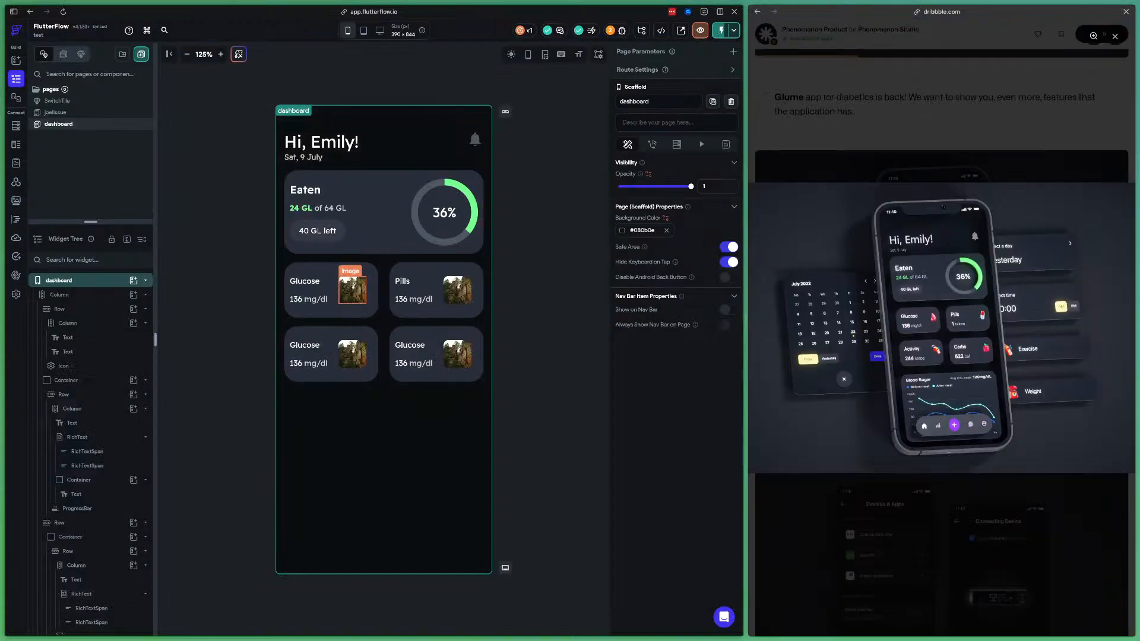
In FlutterFlow, change the Glucose card's image type to Asset and upload the downloaded red blood drop icon
click(352, 290)
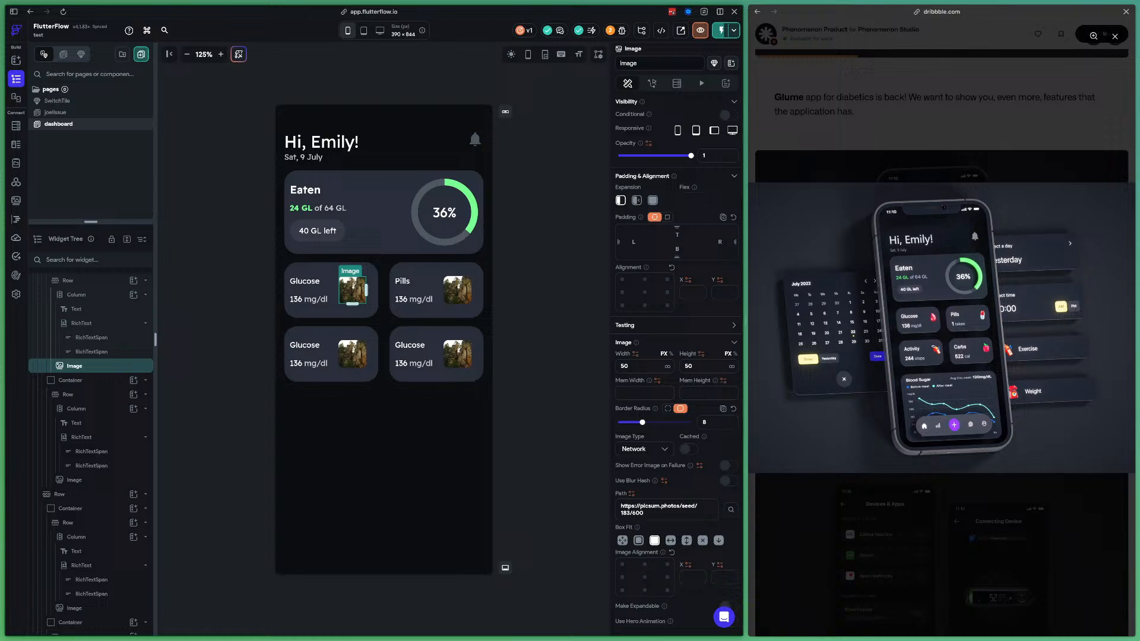
click(644, 449)
click(638, 462)
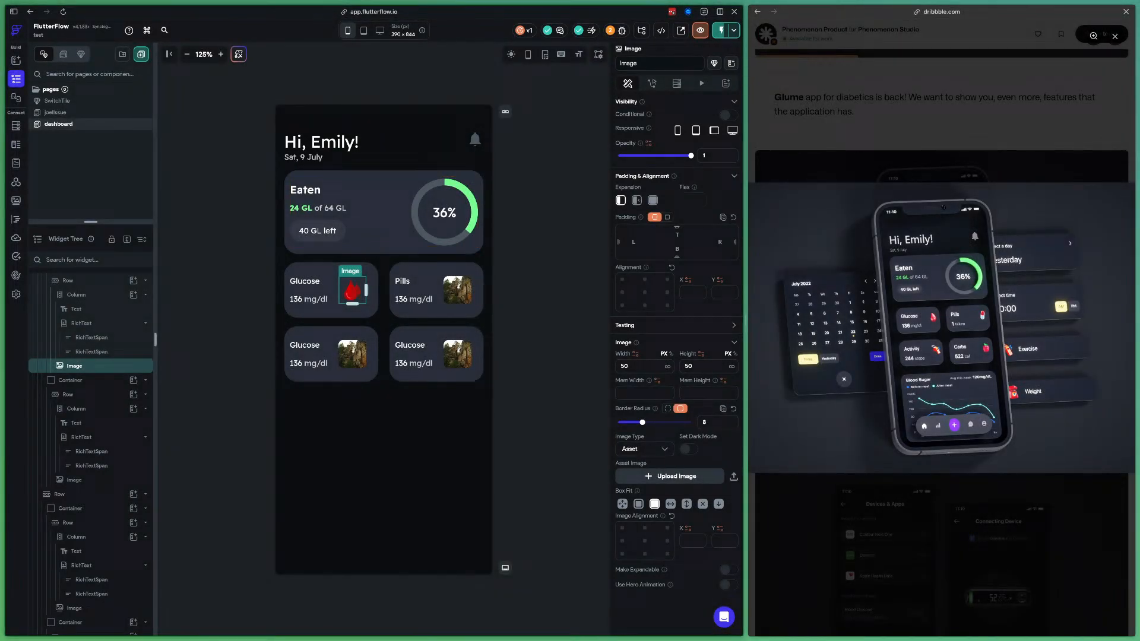
click(410, 457)
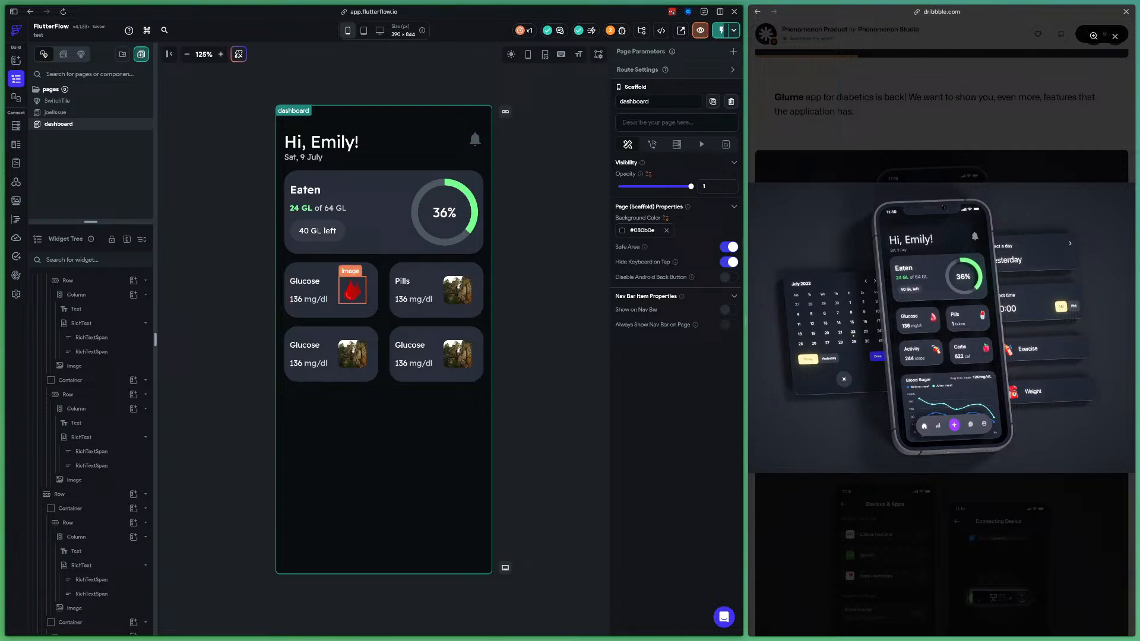
Align the Glucose card's row to the start of its cross axis and give its blood drop image a top padding of 10
click(333, 291)
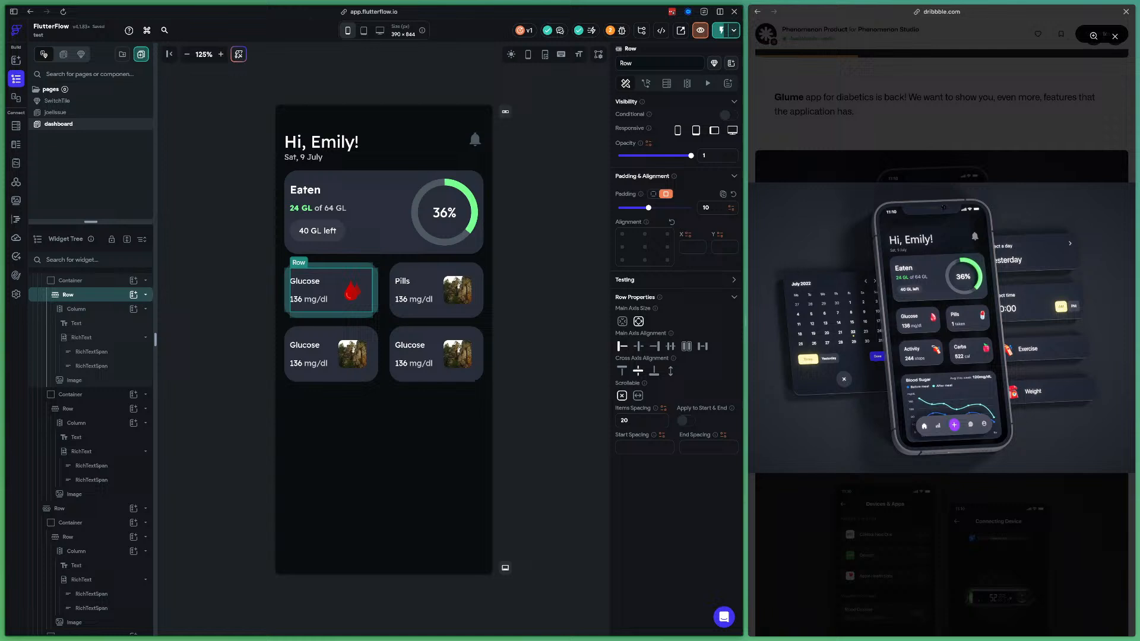
click(621, 371)
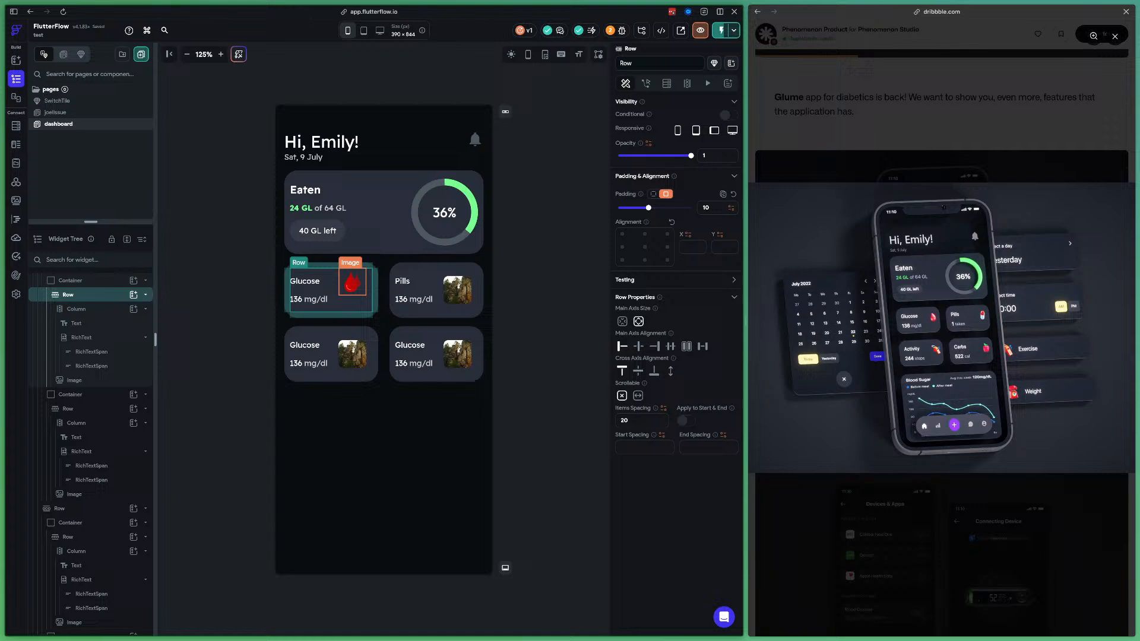
click(352, 283)
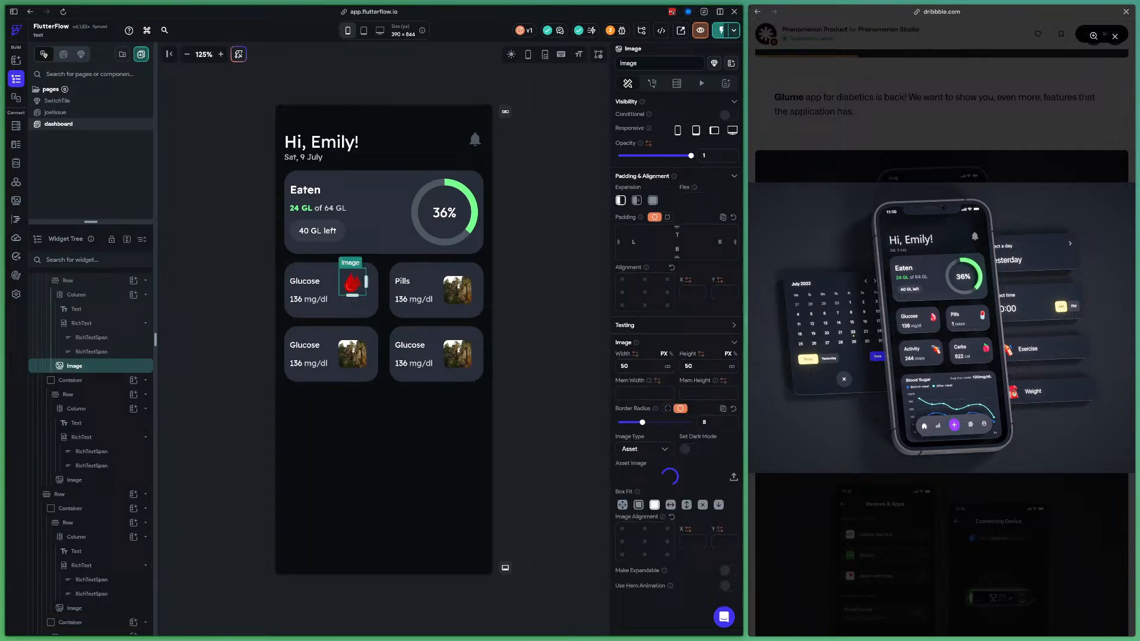
click(677, 235)
text(10)
click(550, 255)
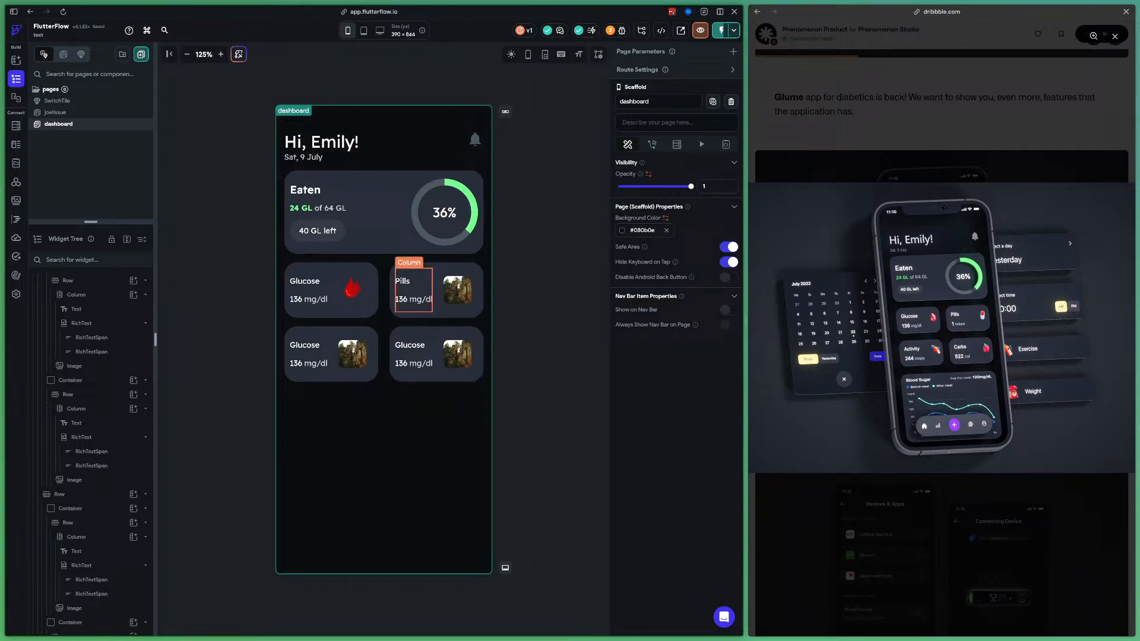
Set the font weight of the "136" text span in the Glucose card to 600 - Semi Bold
click(309, 298)
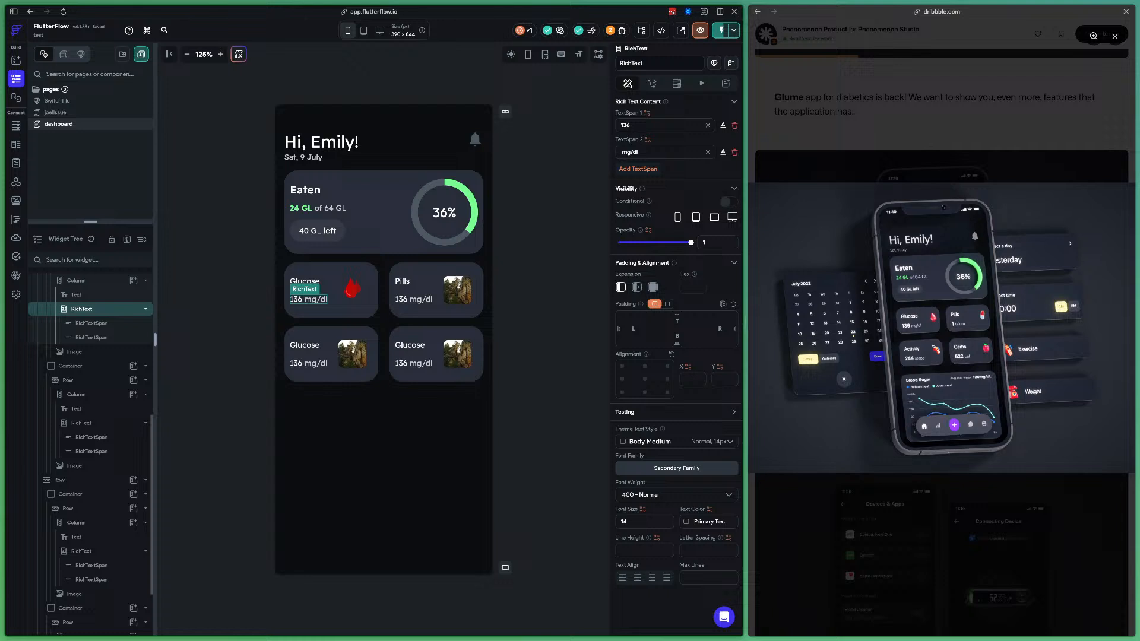
click(722, 125)
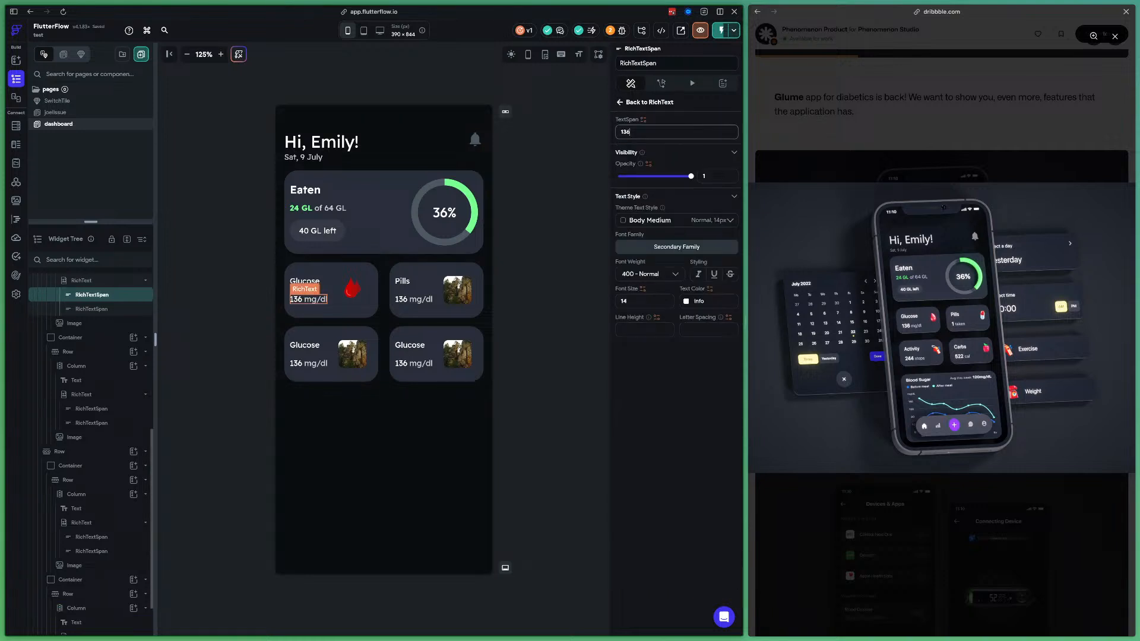
click(650, 274)
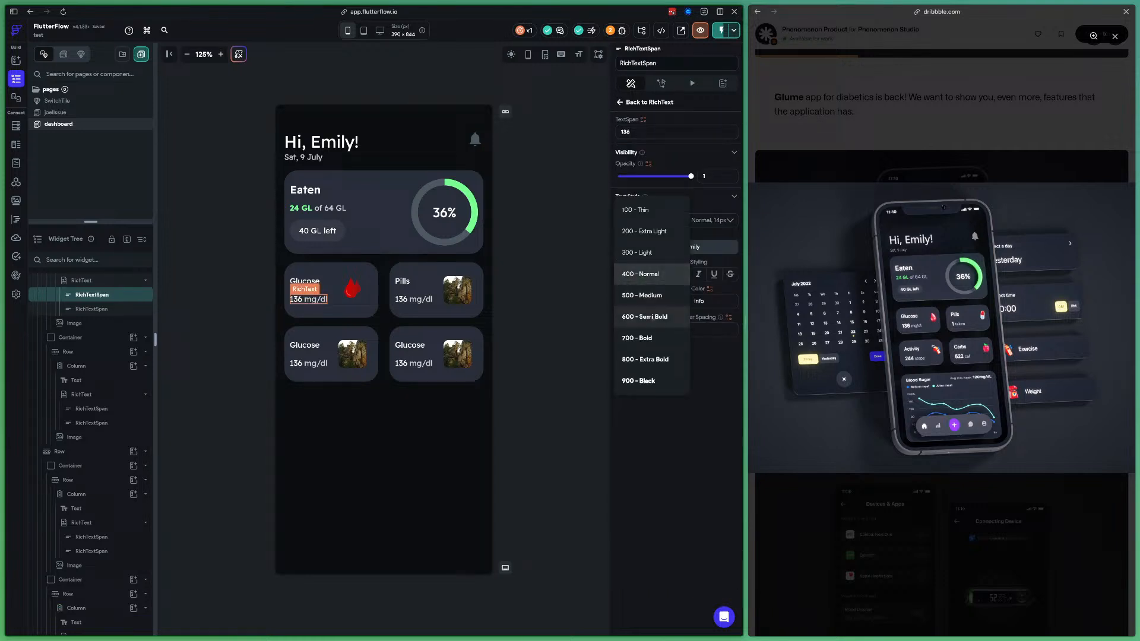
click(645, 316)
mouse_move(648, 317)
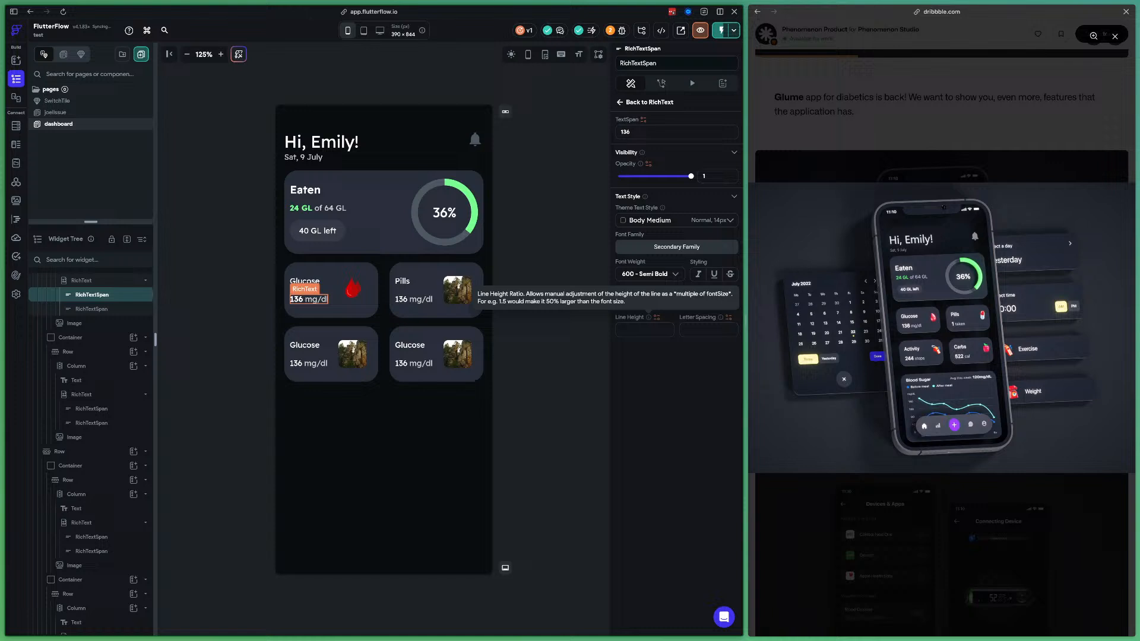
click(551, 348)
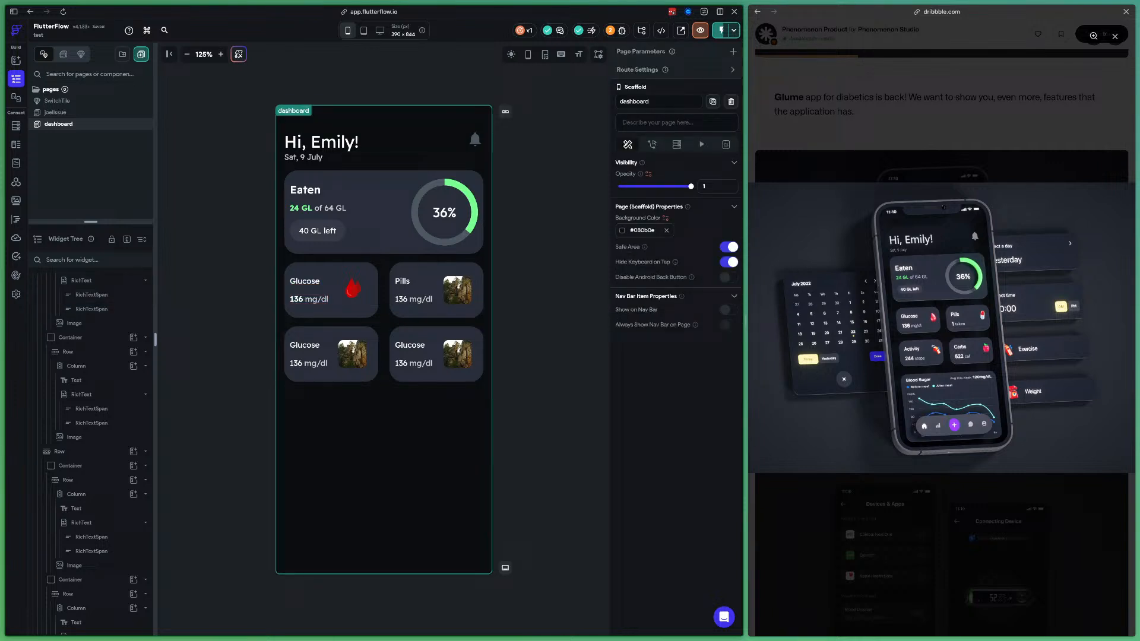
scroll(90, 416, up, 5)
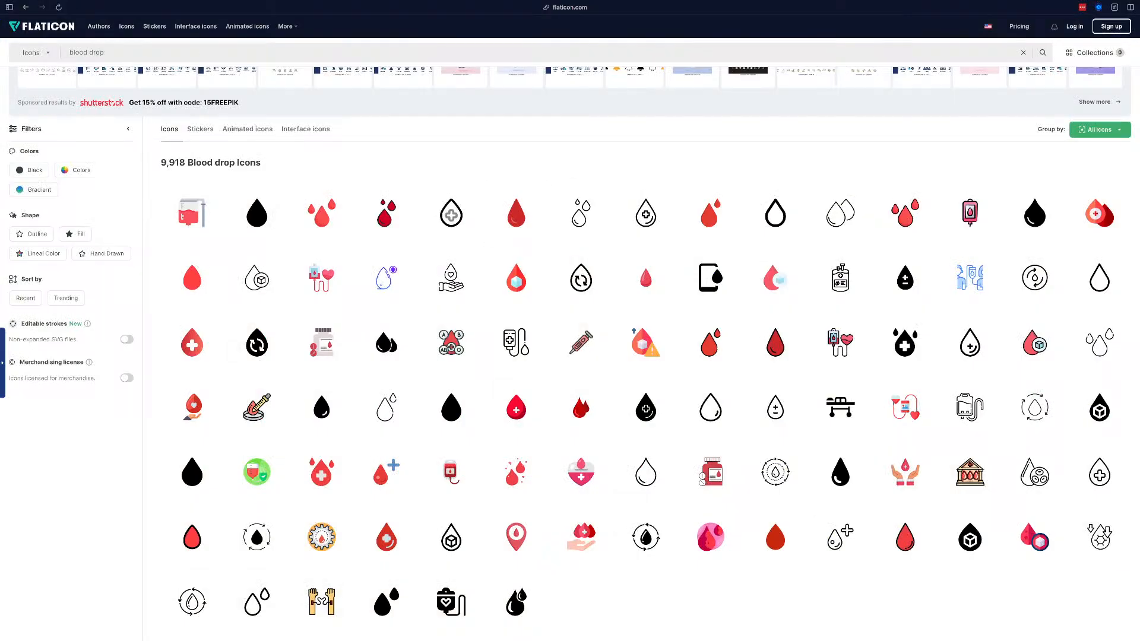
triple_click(86, 53)
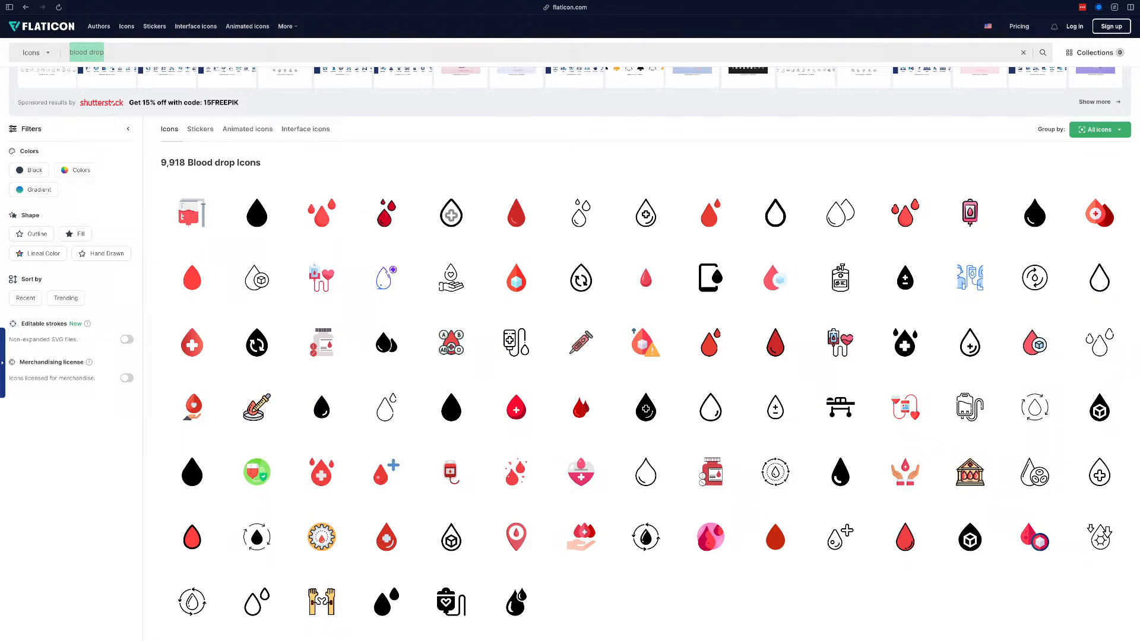
Search the web for "getstream chatting" in a new tab and open GetStream's Chat API page
key(ctrl+t)
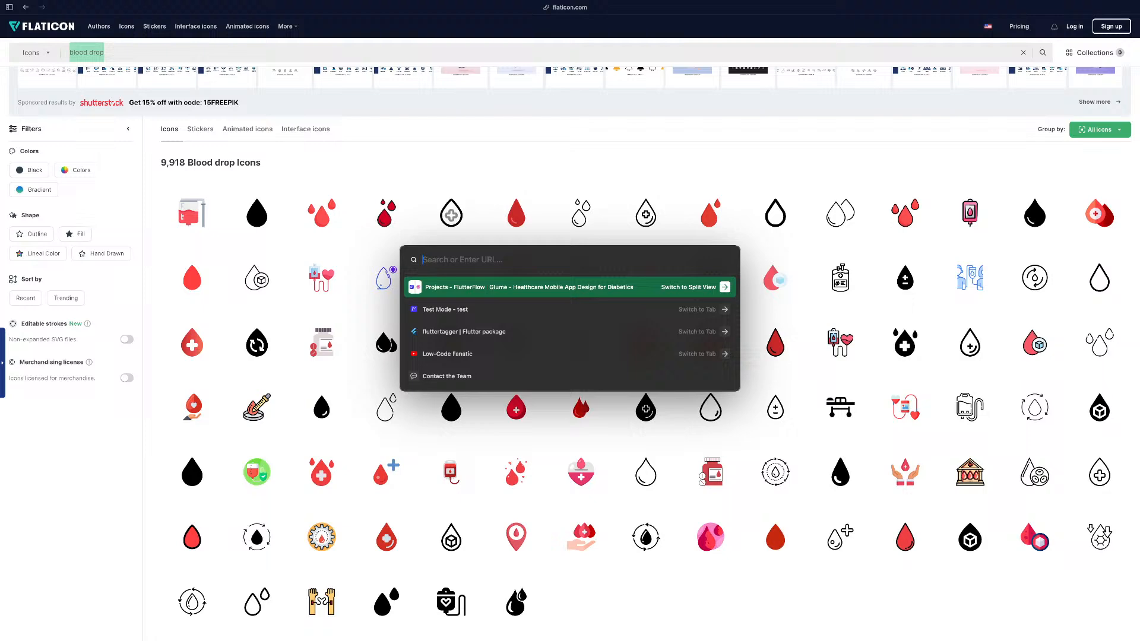
text(getstream chatting)
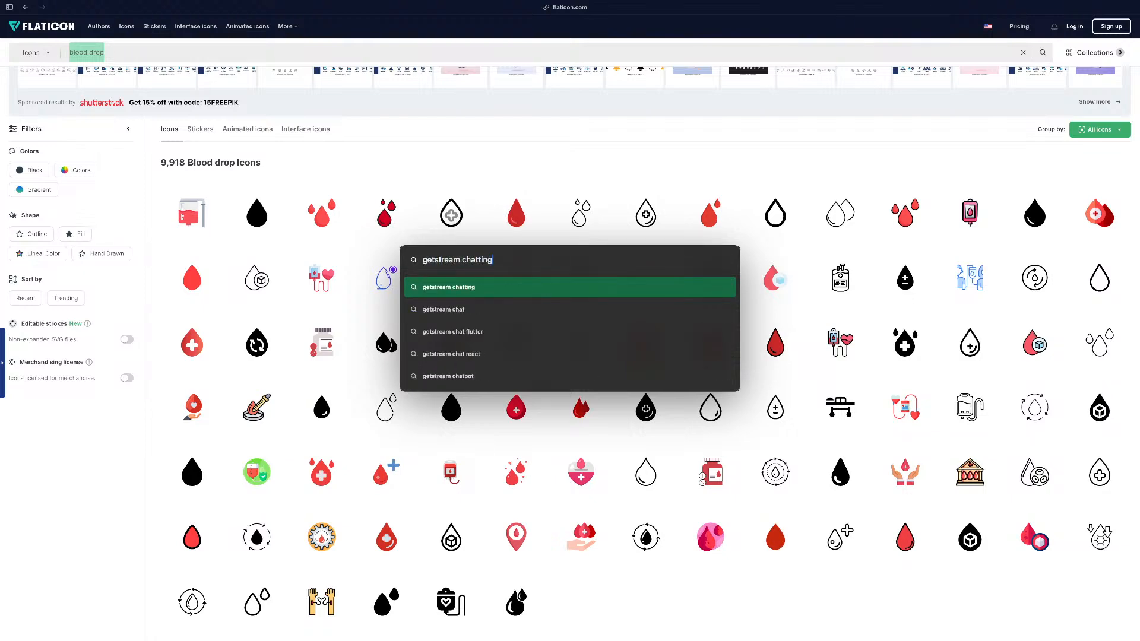
key(Return)
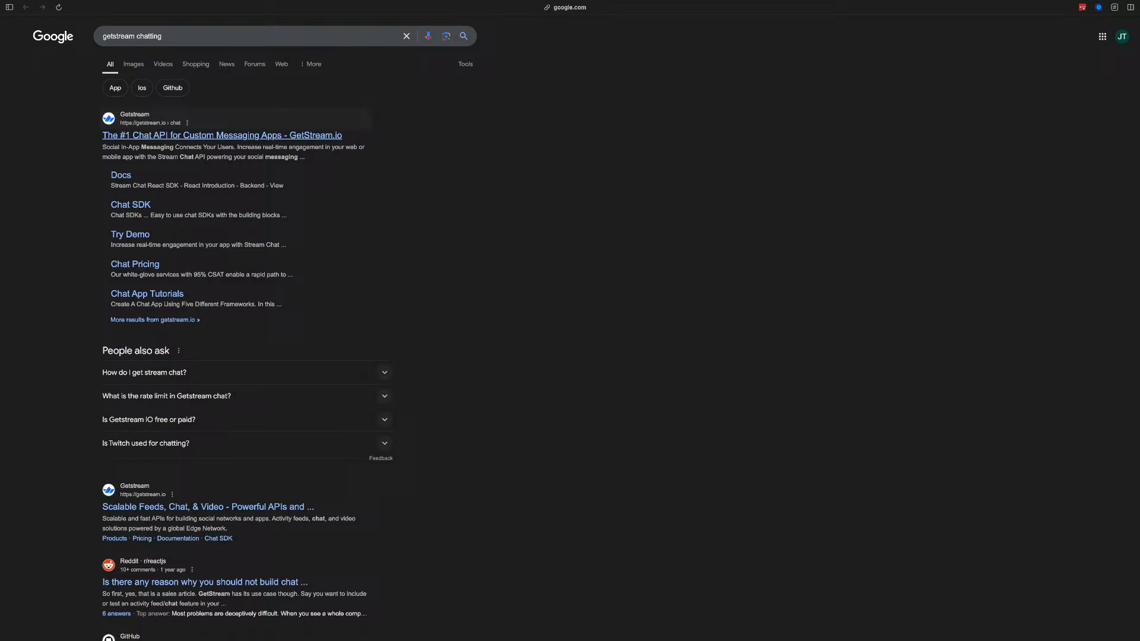
click(178, 135)
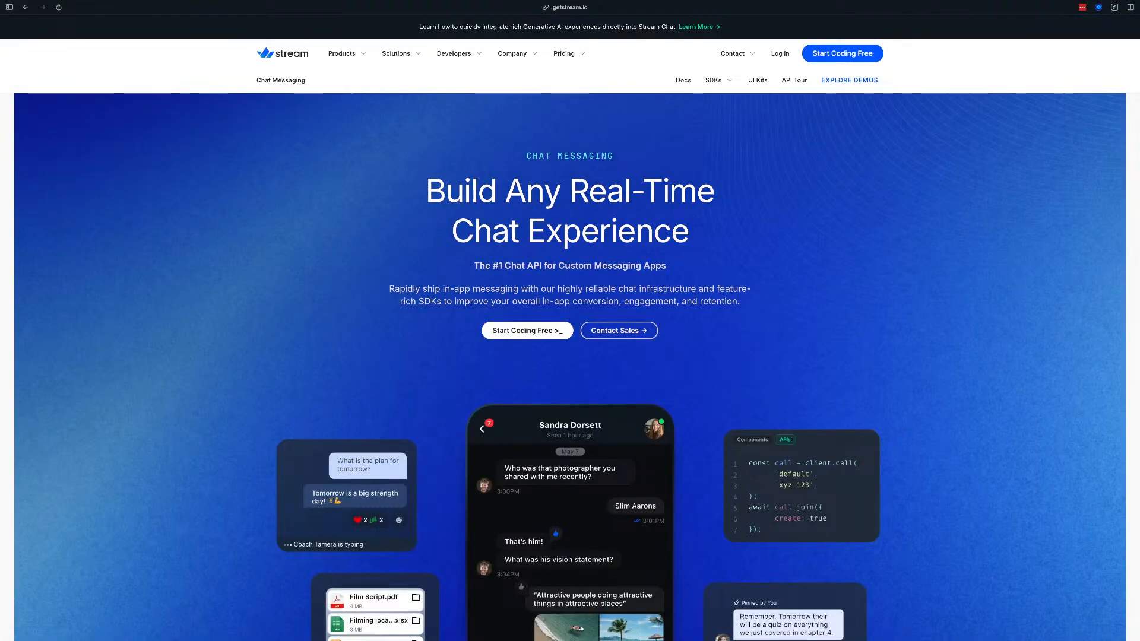
Examine Stream's chat messaging page, including its in-app chat preview, solution categories and developer documentation options
scroll(569, 327, down, 4)
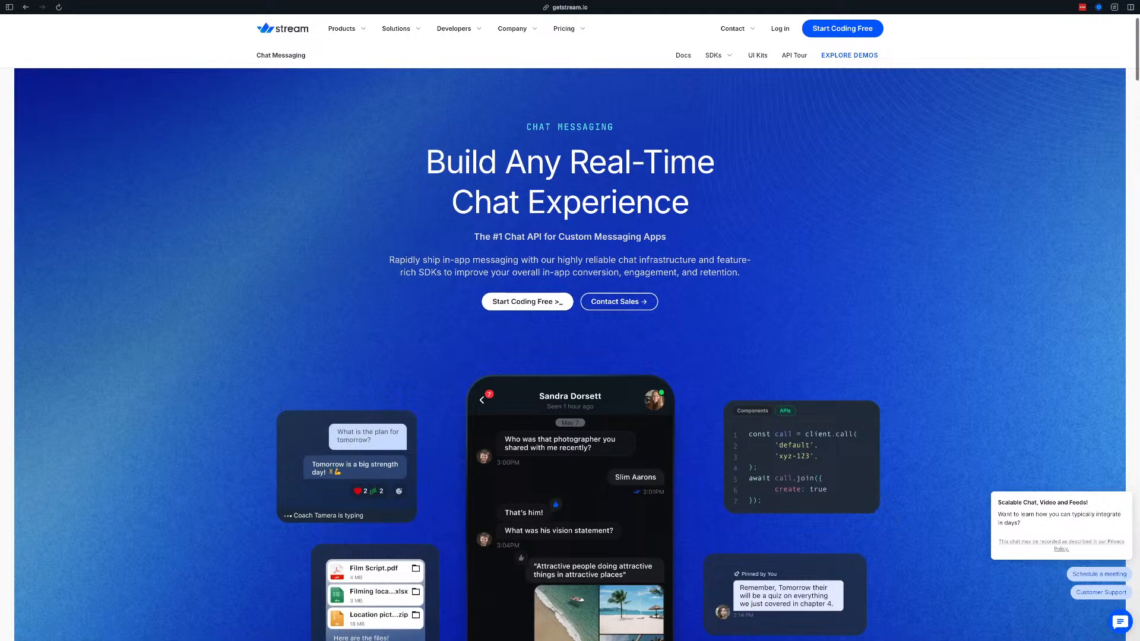
scroll(570, 354, up, 1)
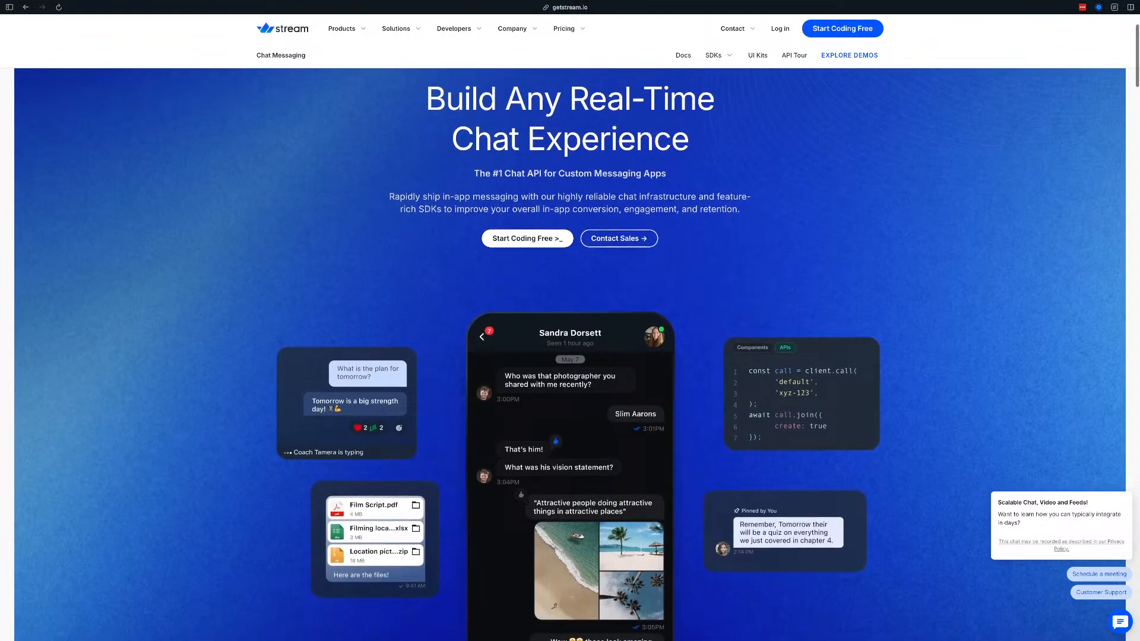
scroll(570, 355, down, 1)
scroll(570, 355, down, 2)
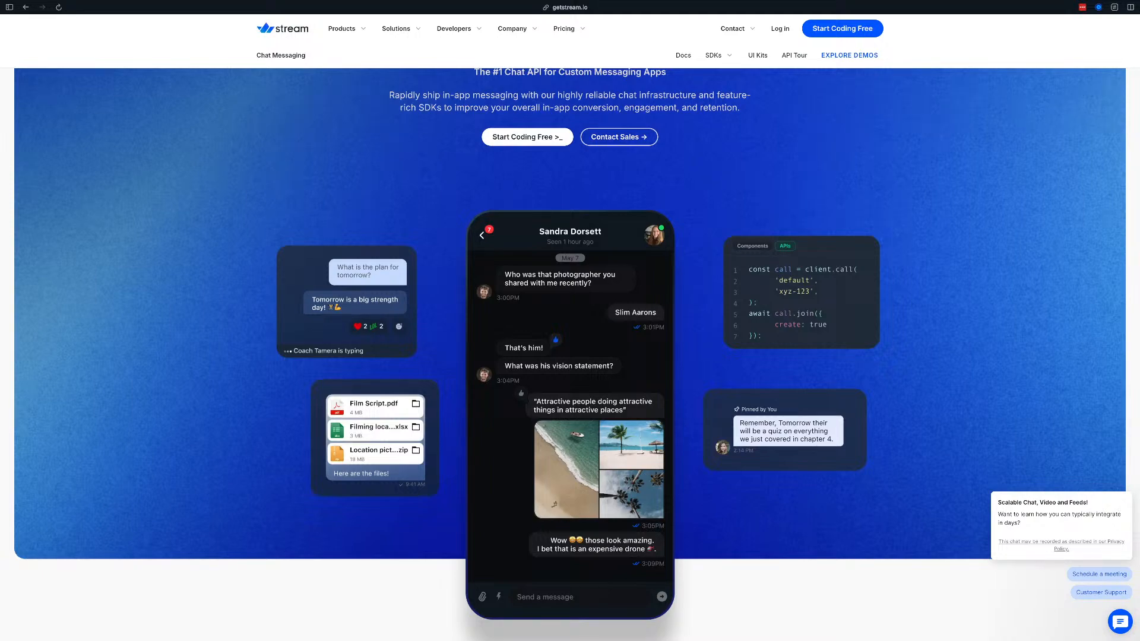
scroll(570, 355, up, 4)
mouse_move(719, 80)
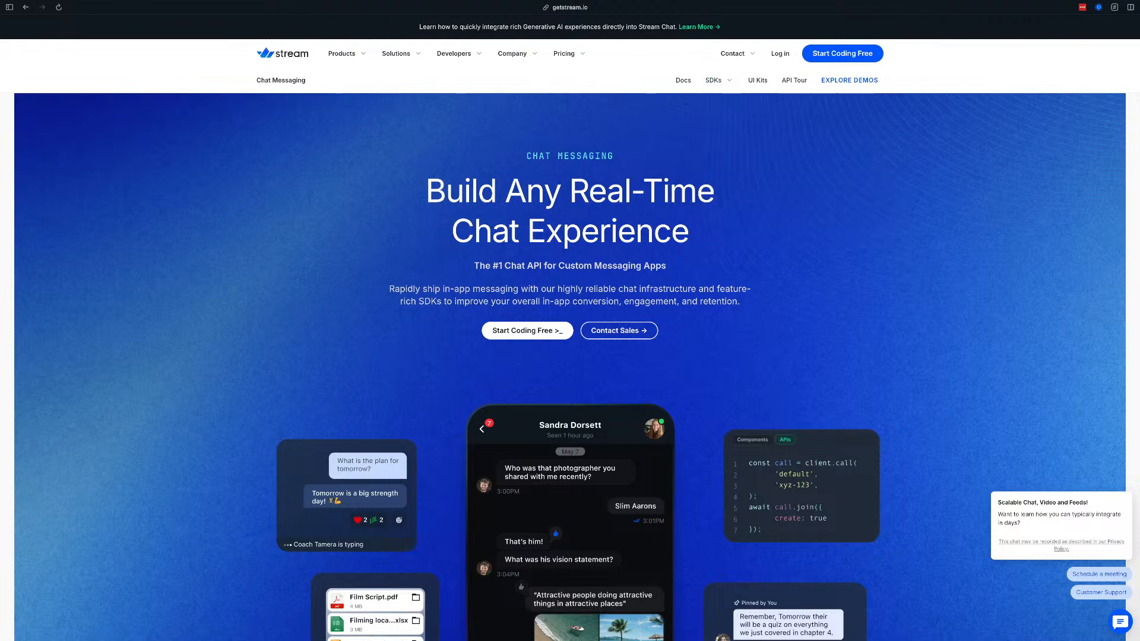
mouse_move(401, 53)
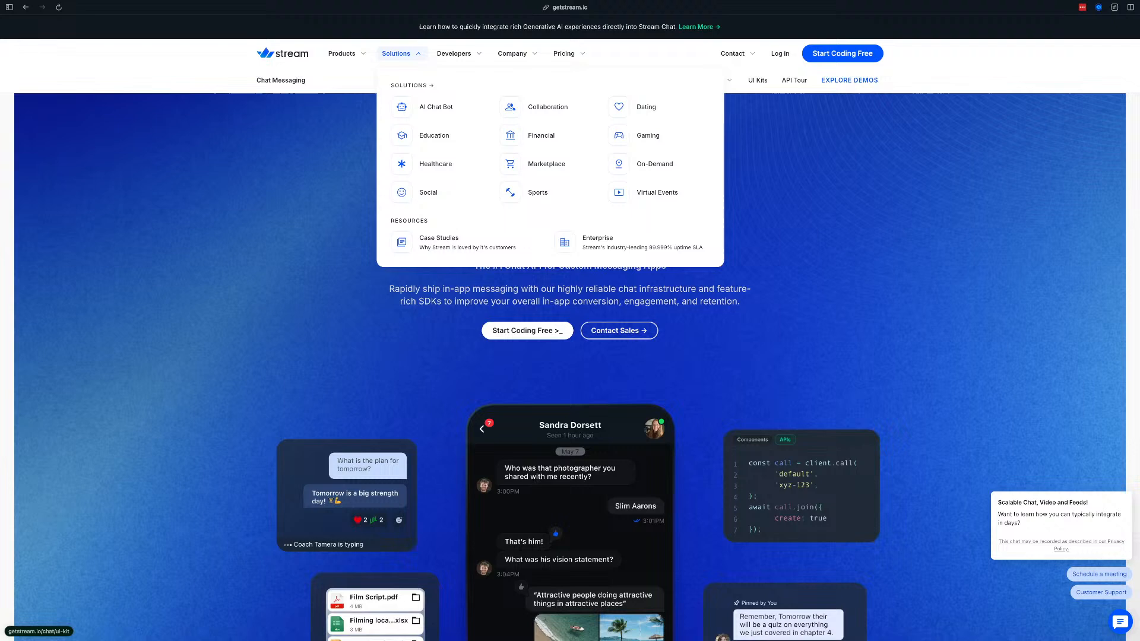
mouse_move(454, 54)
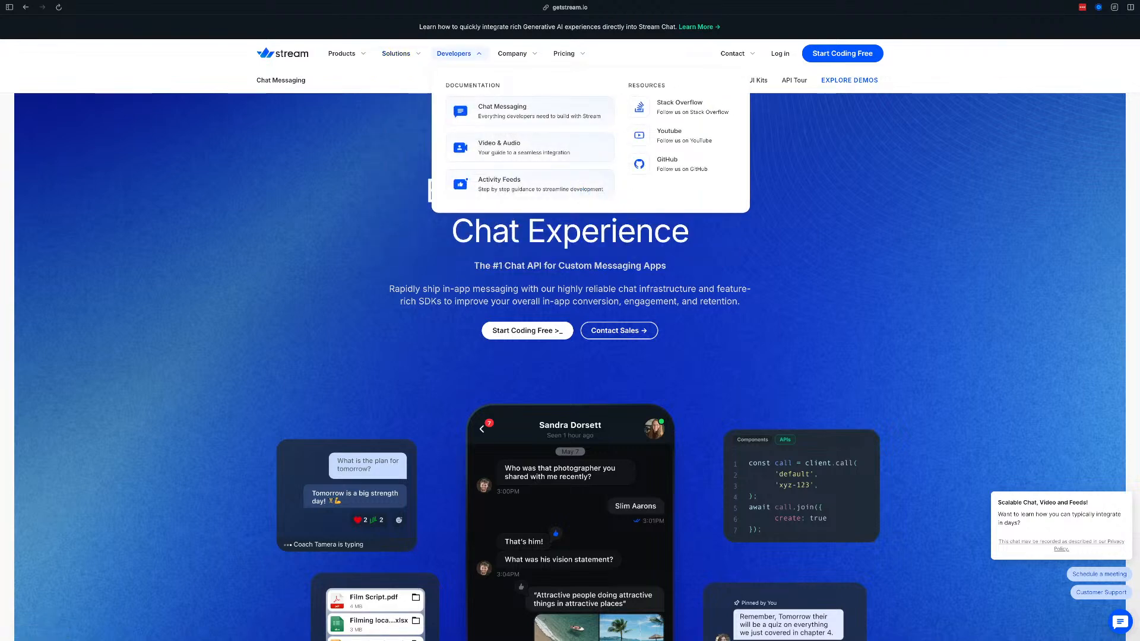
mouse_move(511, 53)
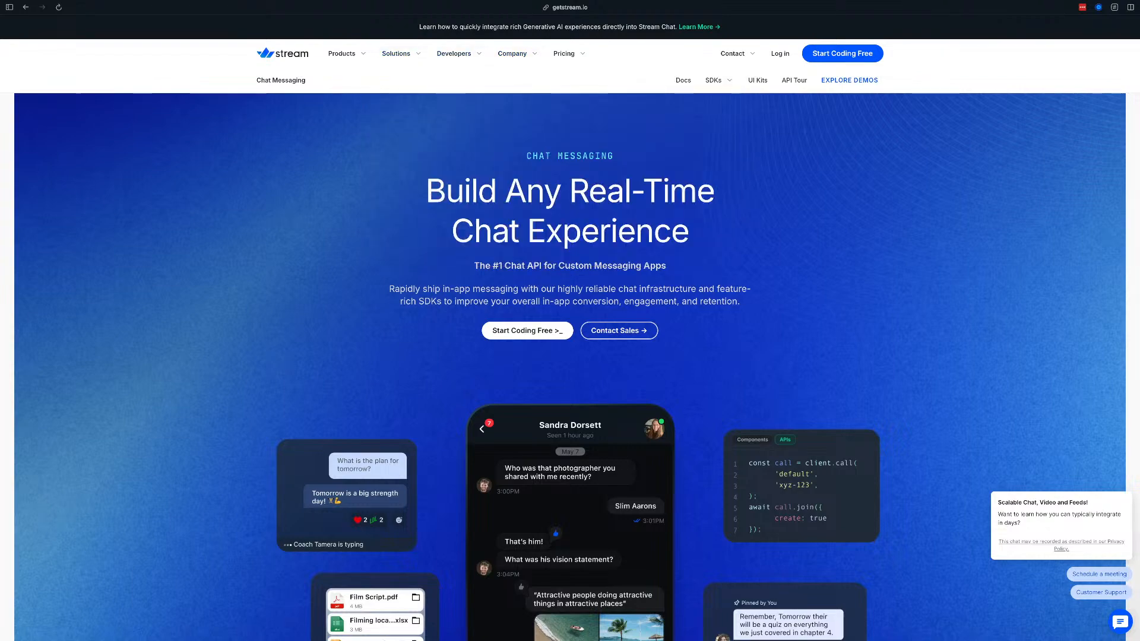
scroll(570, 329, down, 3)
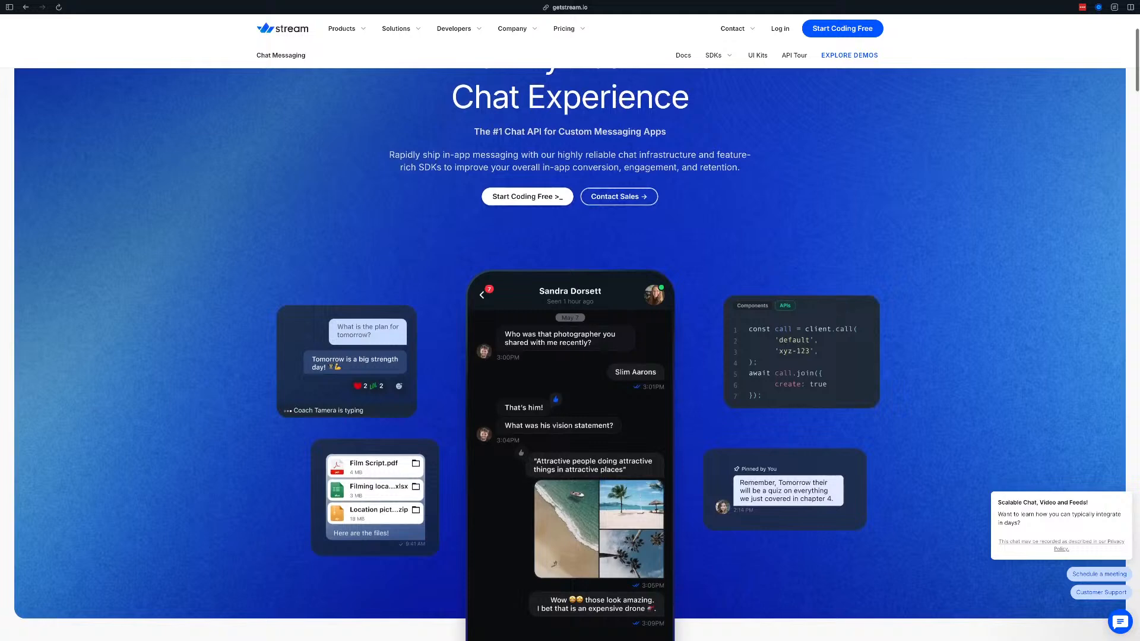
scroll(570, 330, down, 1)
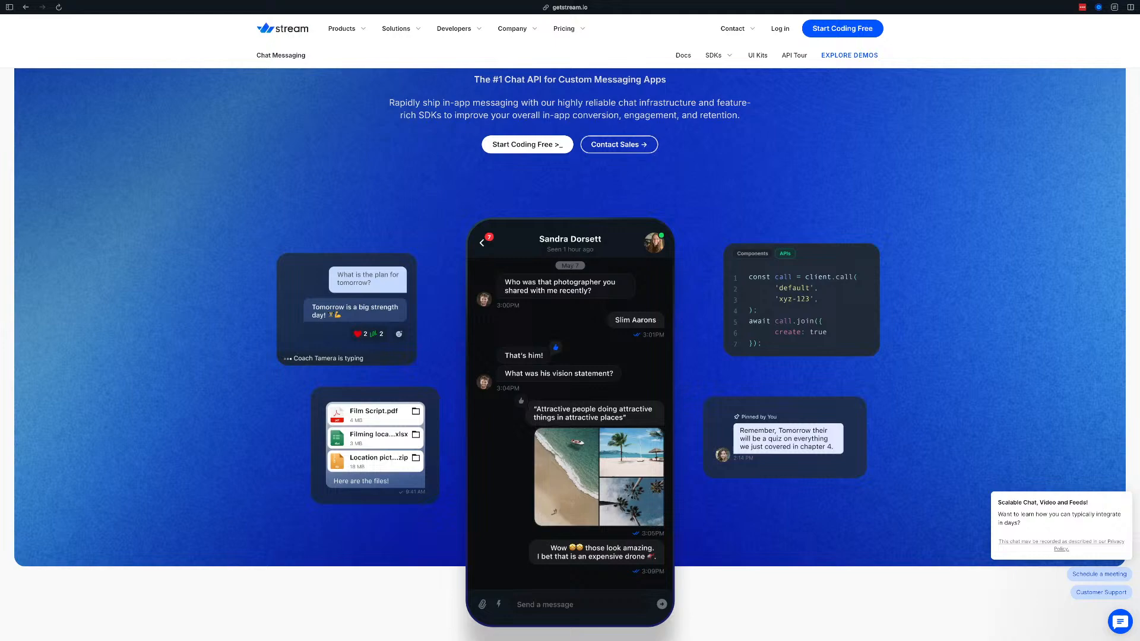
scroll(570, 329, down, 1)
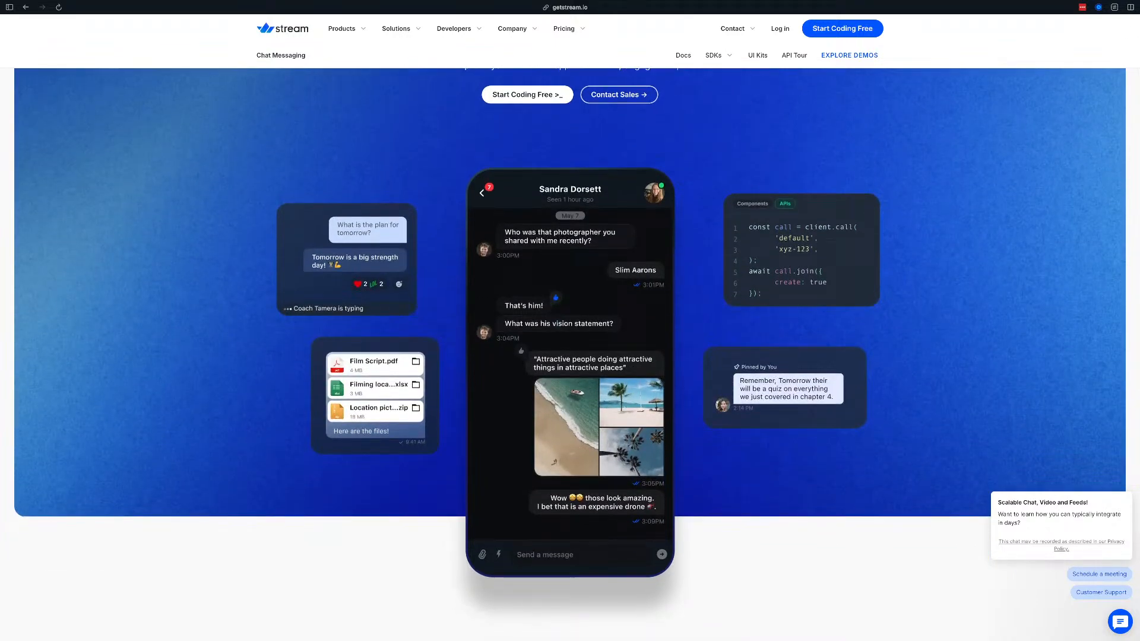
scroll(570, 330, down, 4)
scroll(570, 355, up, 5)
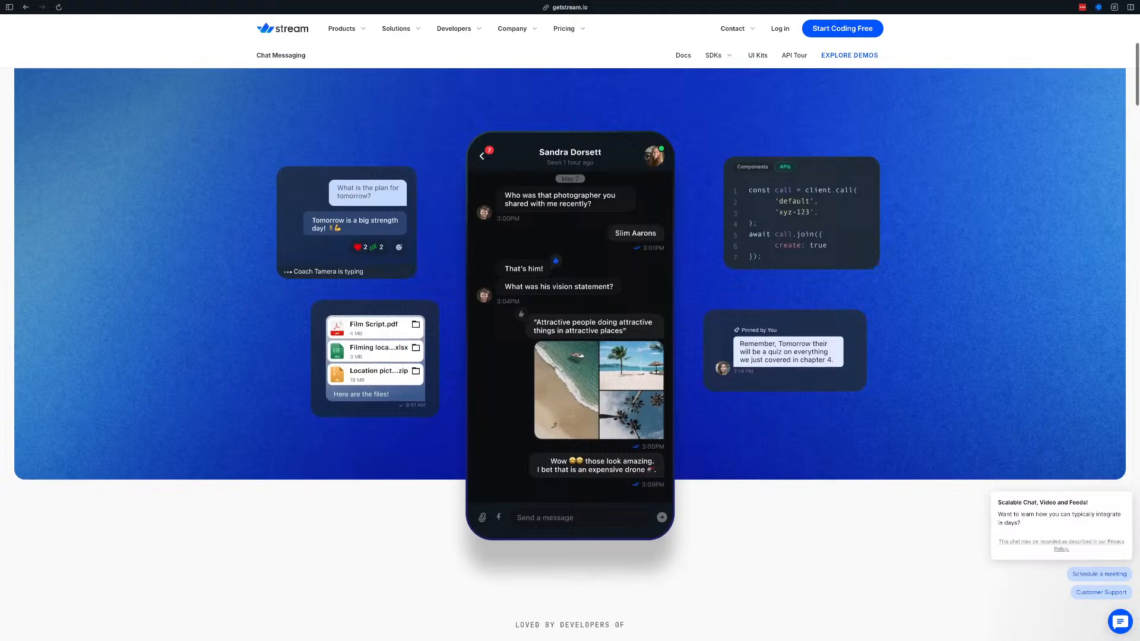
Switch back to FlutterFlow and open the pinned test project
mouse_move(3, 320)
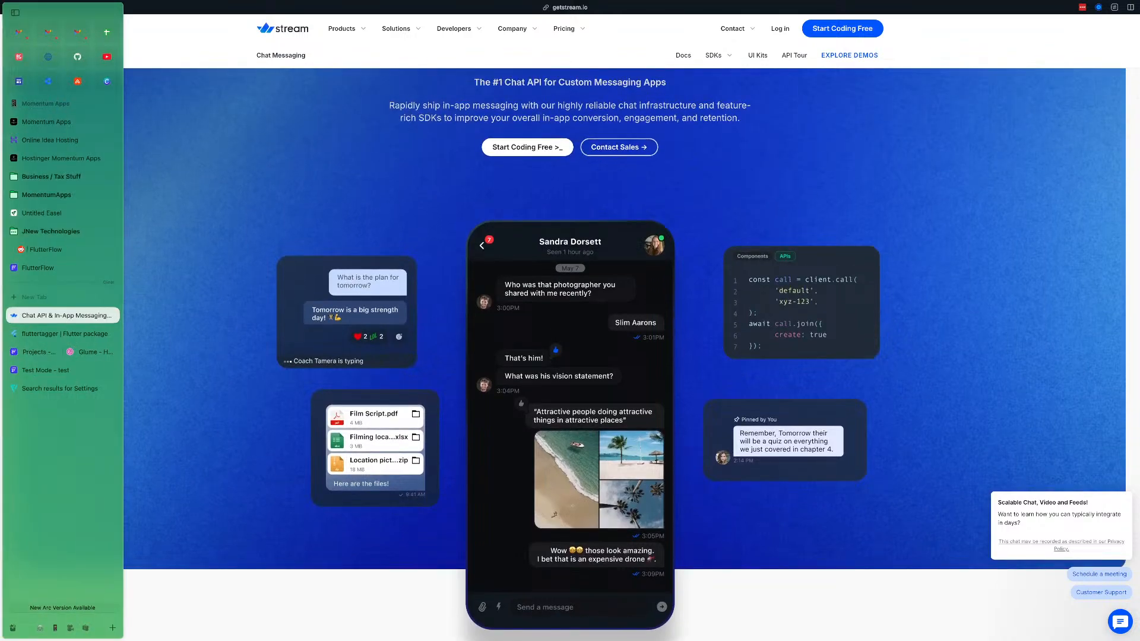
click(59, 268)
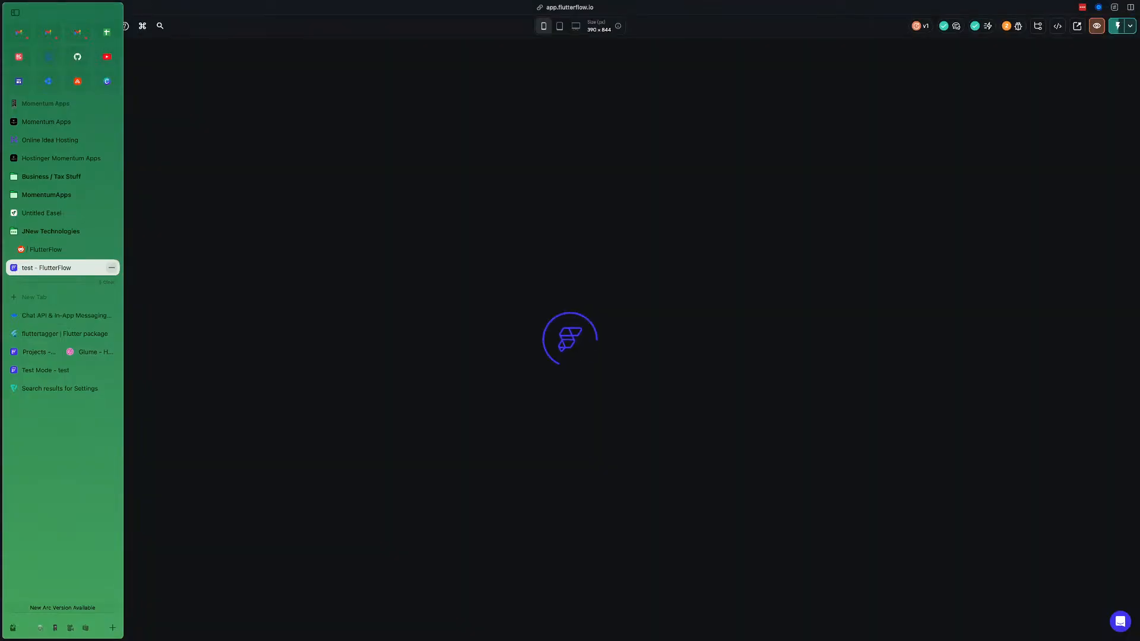
Open the split view with the dashboard project and search its new-page templates for "chat", including the Lists category, leaving without adding a page
click(46, 352)
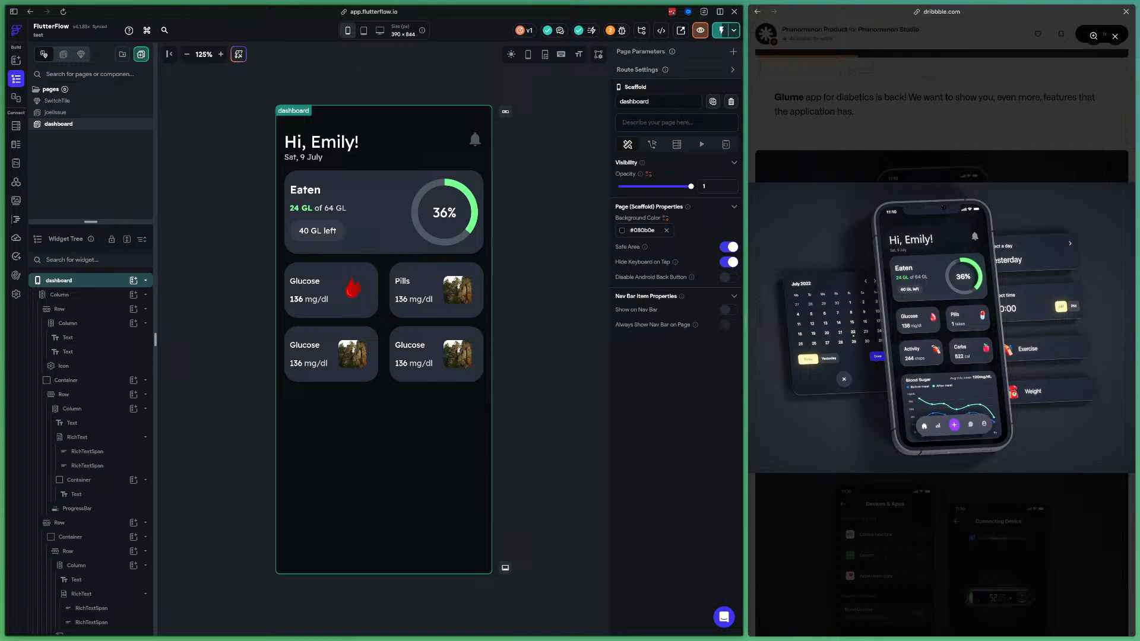
click(141, 54)
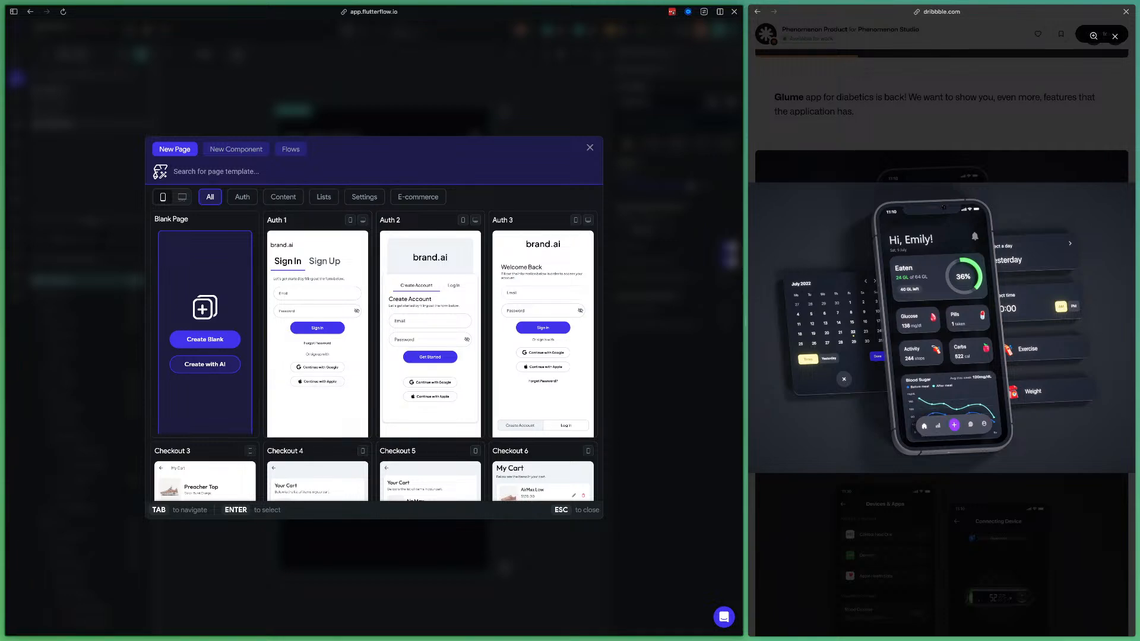
text(chat)
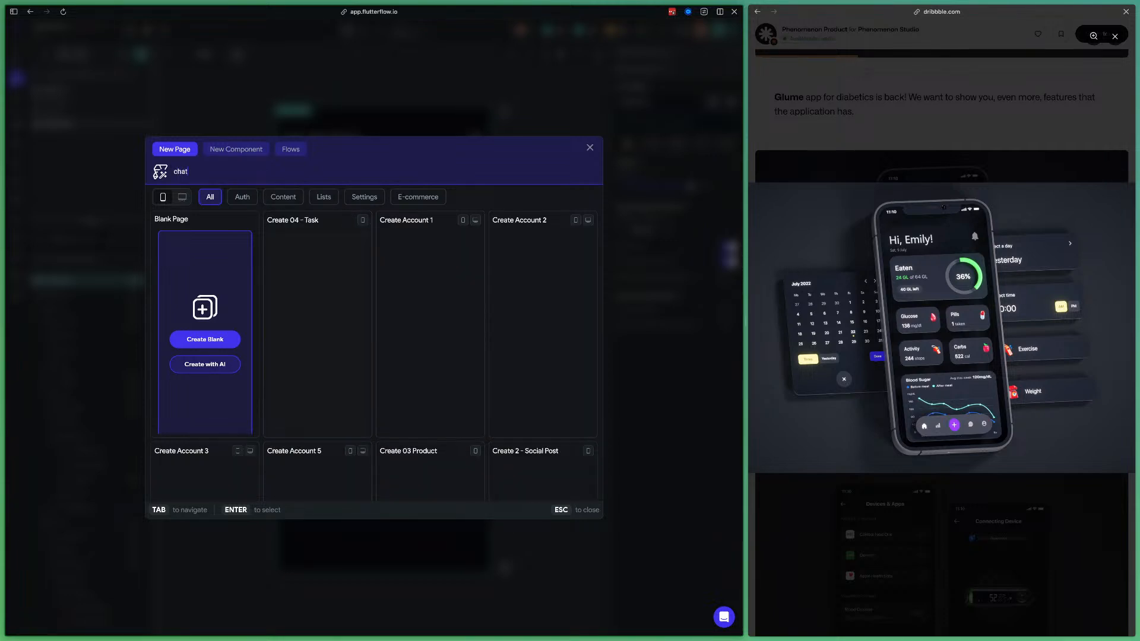
scroll(376, 357, down, 3)
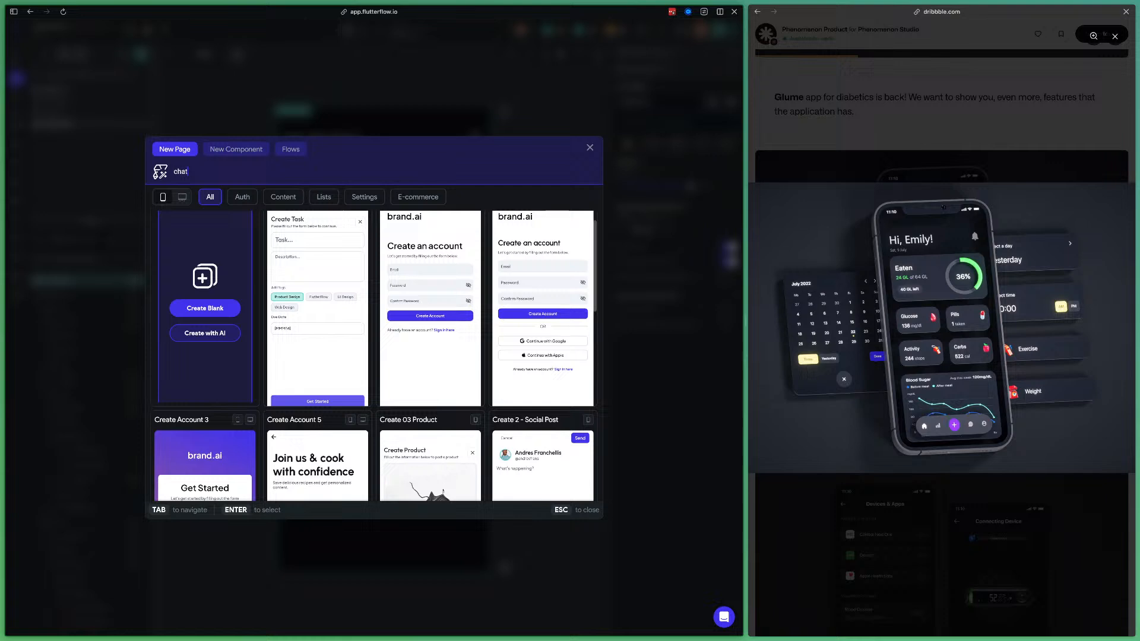
scroll(376, 356, down, 5)
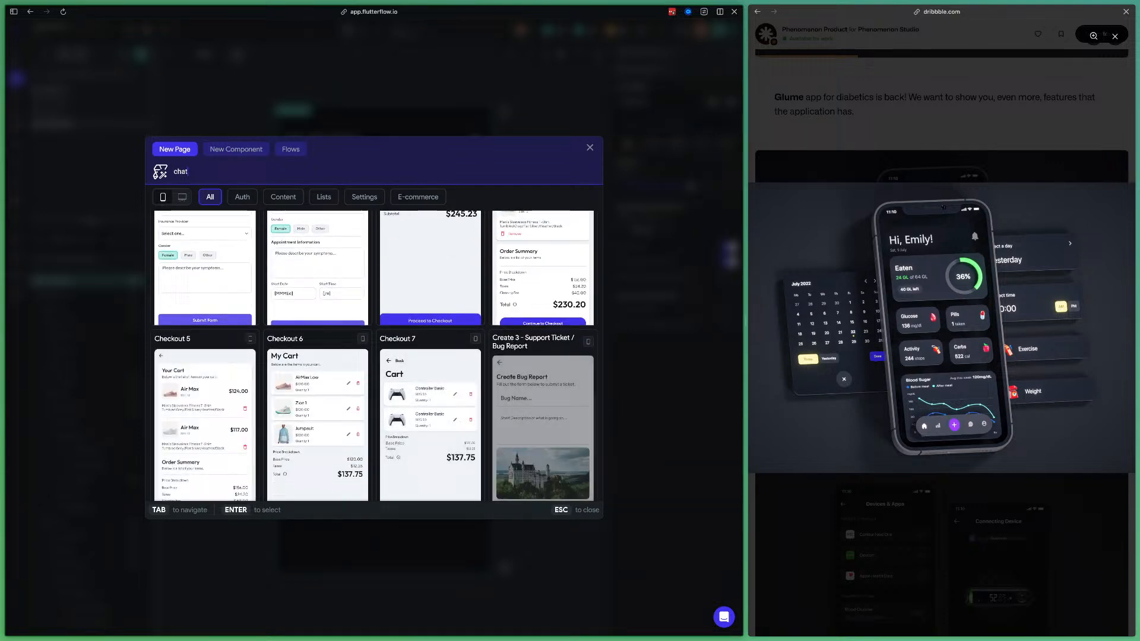
scroll(374, 356, down, 2)
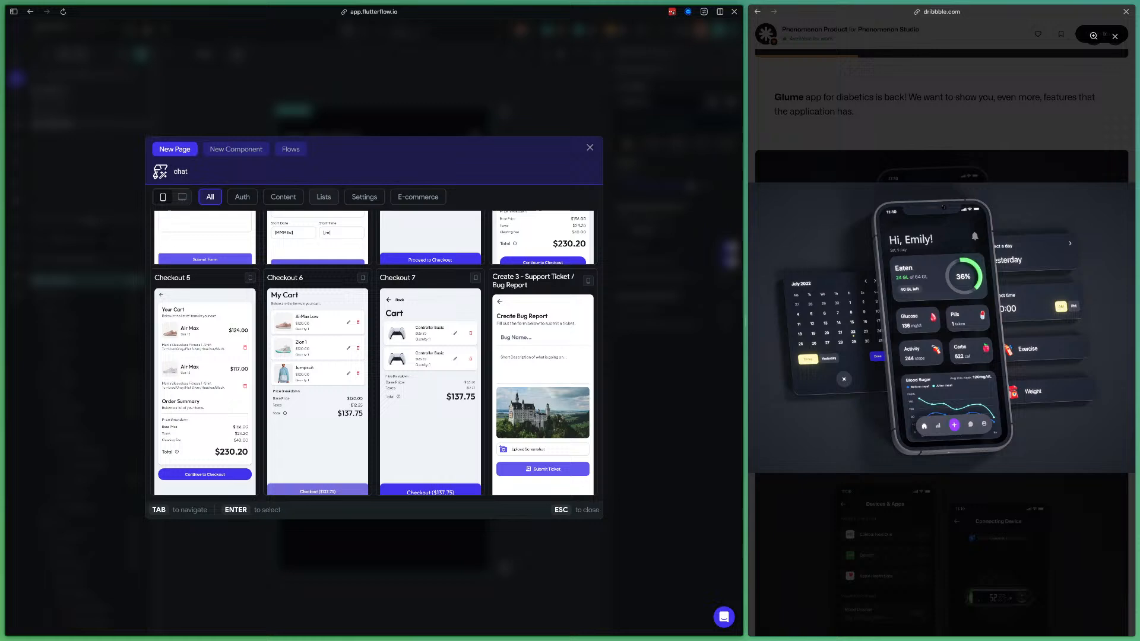
click(324, 197)
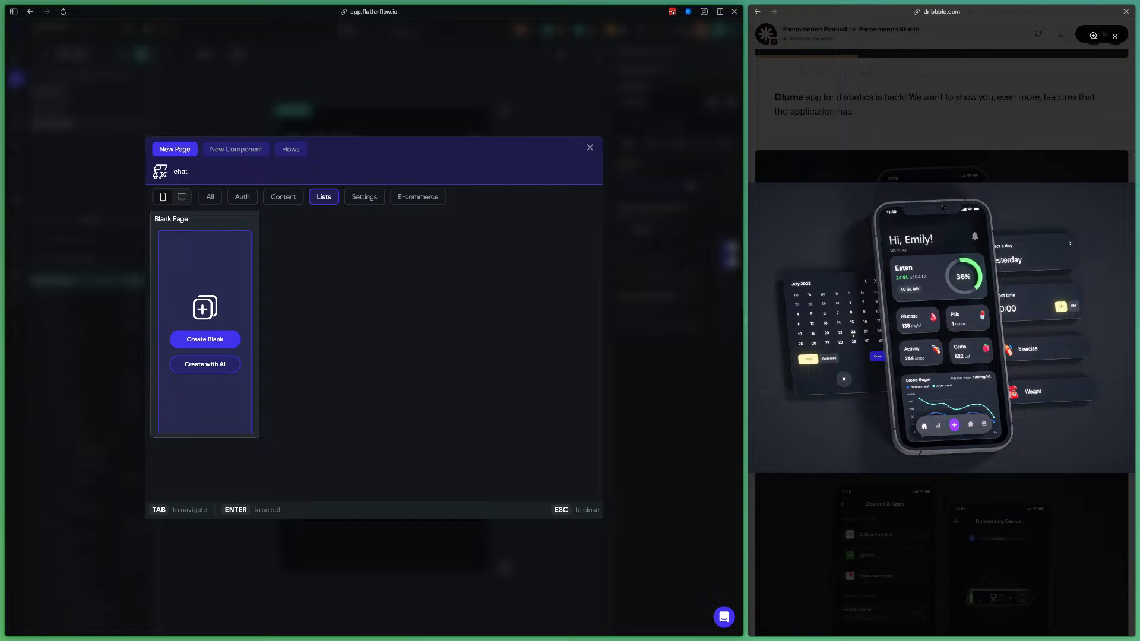
key(Escape)
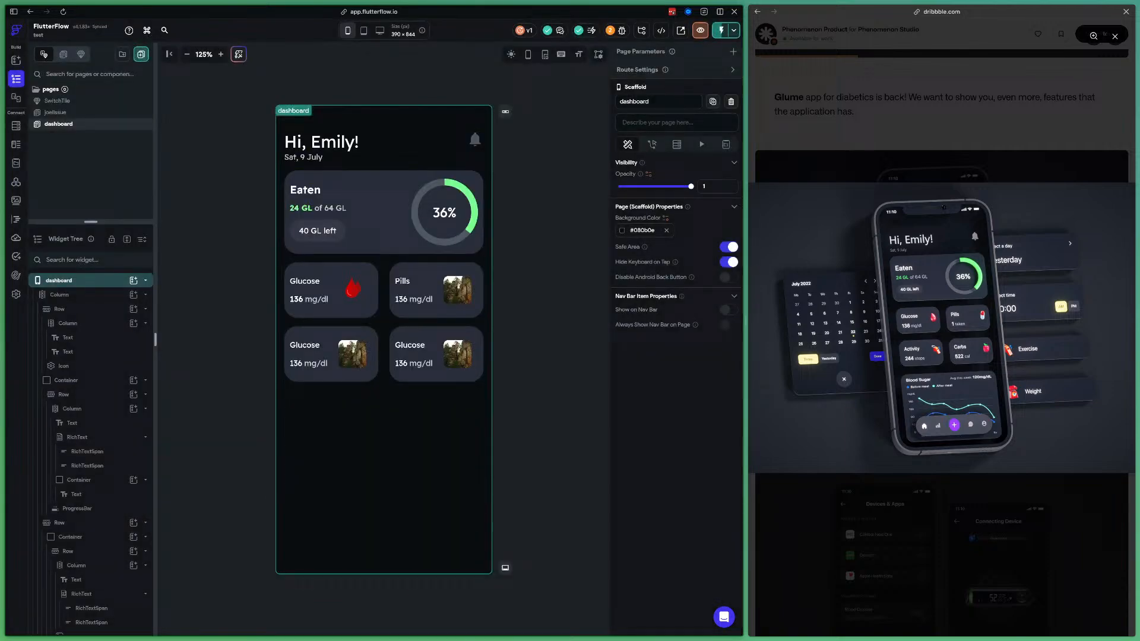
Open the FlutterFlow Marketplace, search for "chat" and browse the template apps offered
click(17, 28)
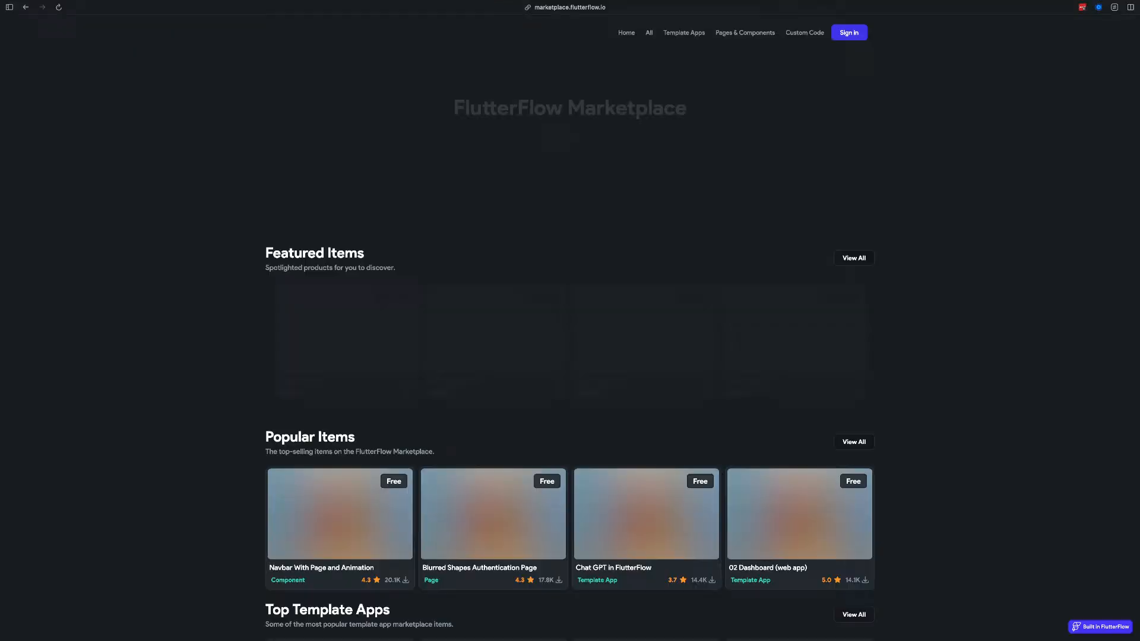
text(chat)
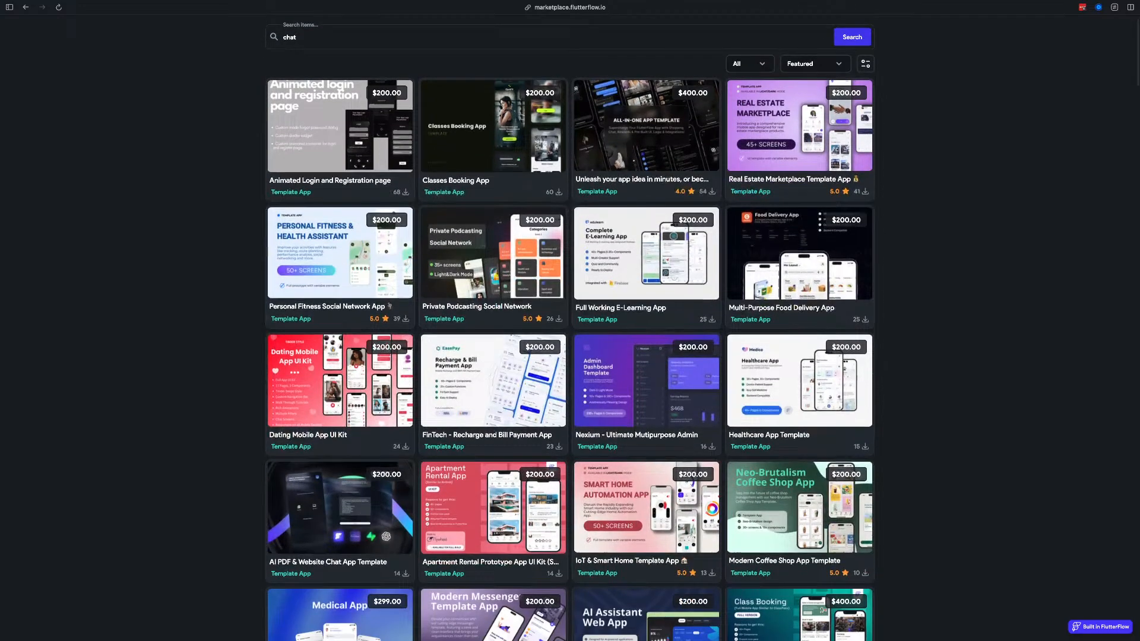
scroll(570, 326, down, 3)
scroll(570, 327, down, 2)
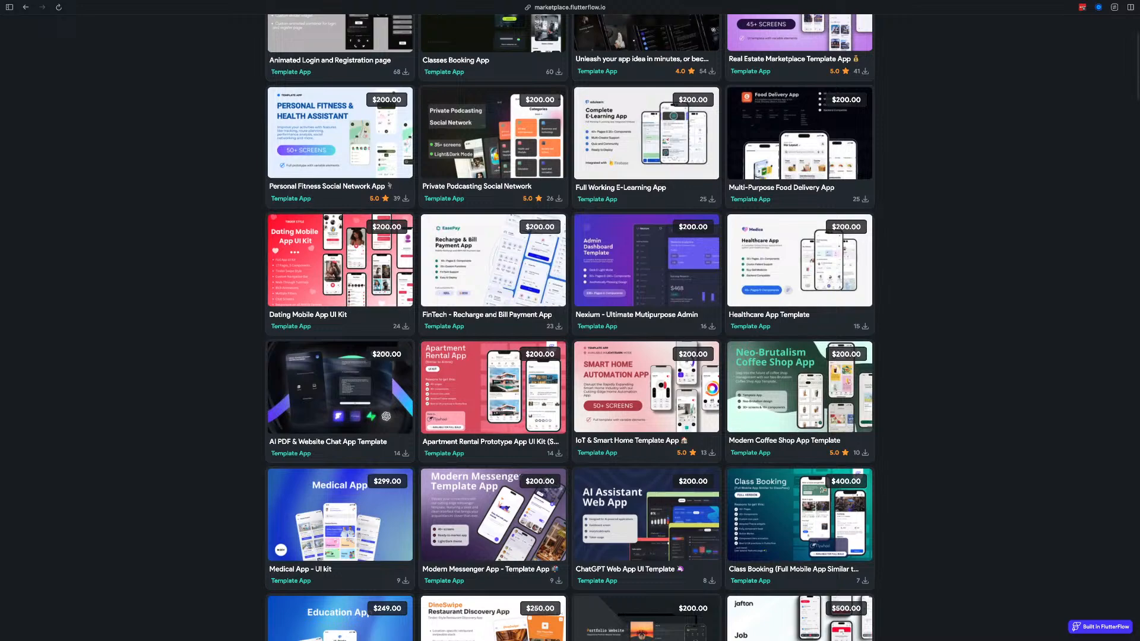
scroll(569, 326, down, 1)
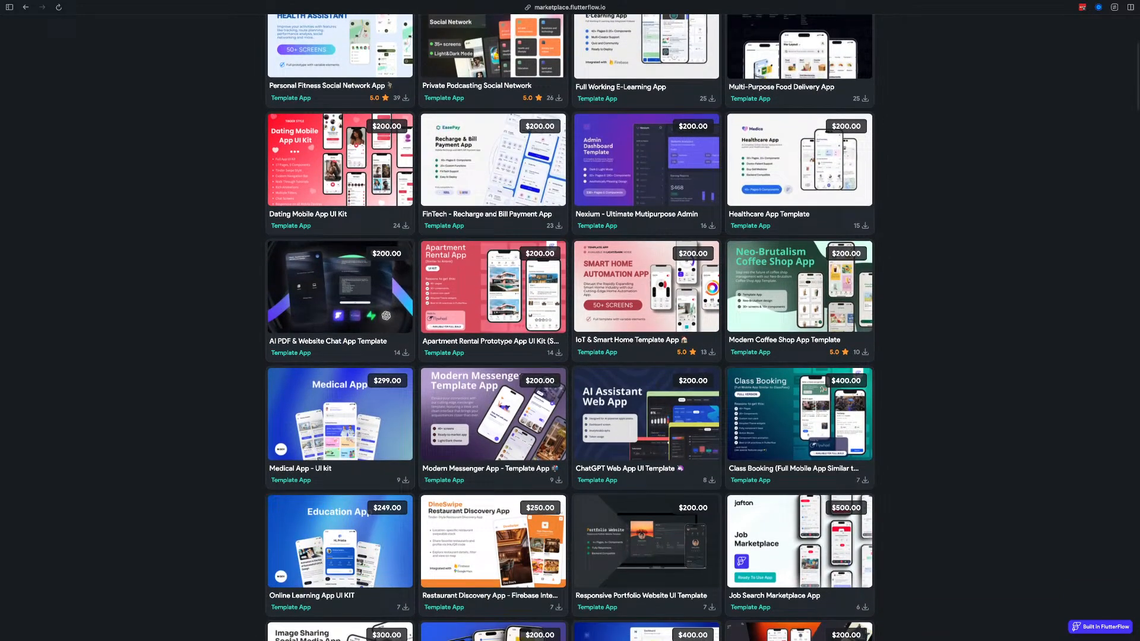
scroll(570, 326, down, 3)
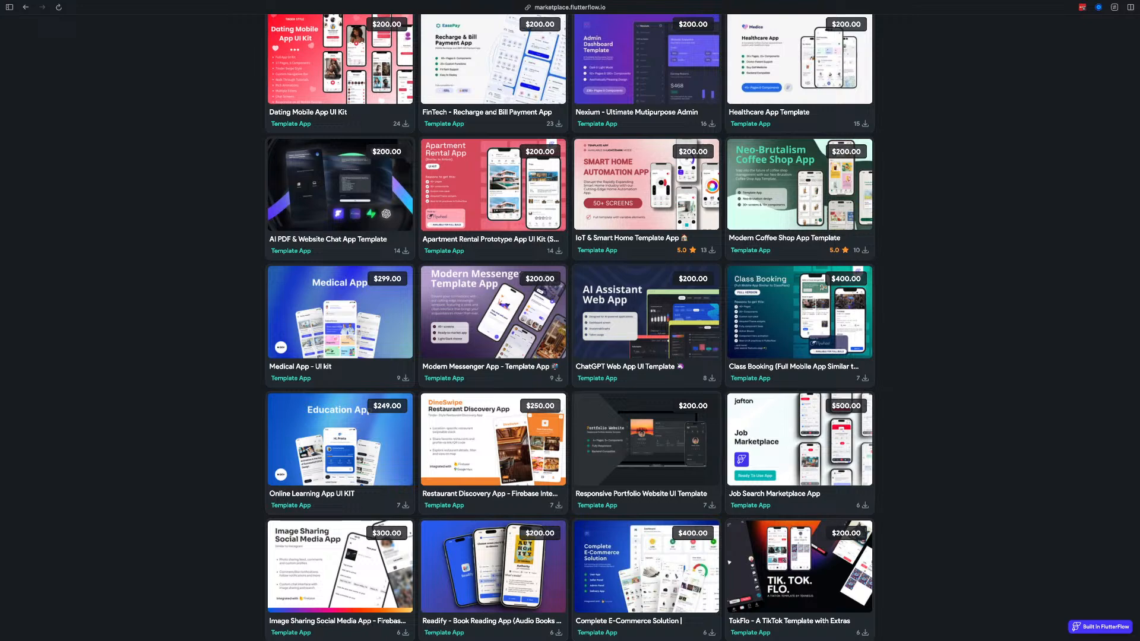
scroll(570, 327, up, 10)
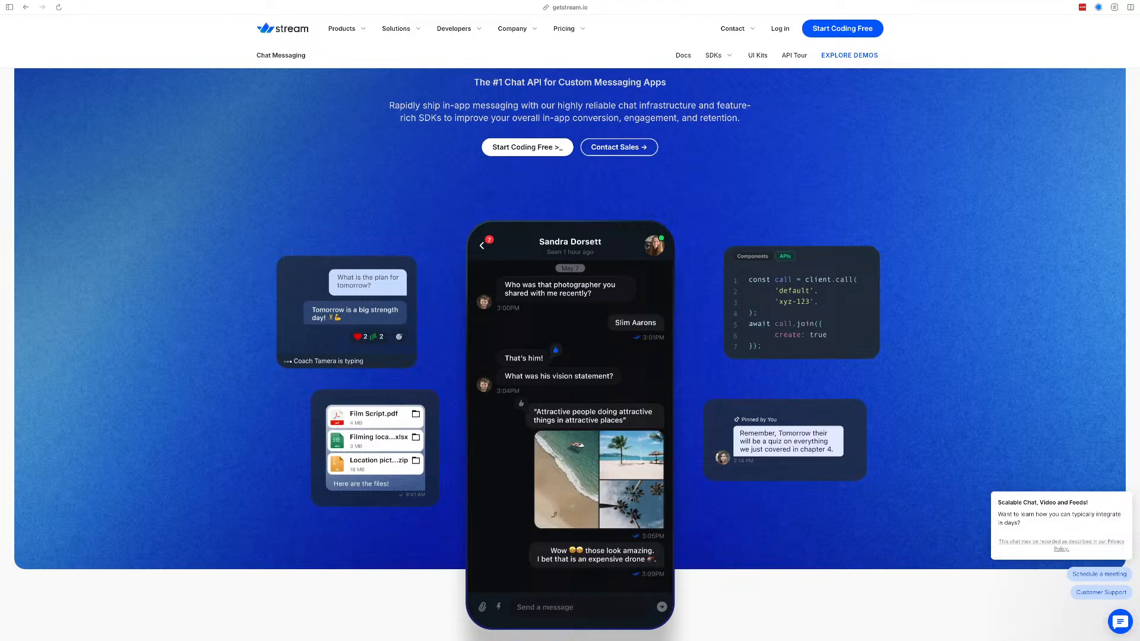
Examine the supported SDKs and the key chat messaging features on Stream's chat messaging page
scroll(570, 333, up, 3)
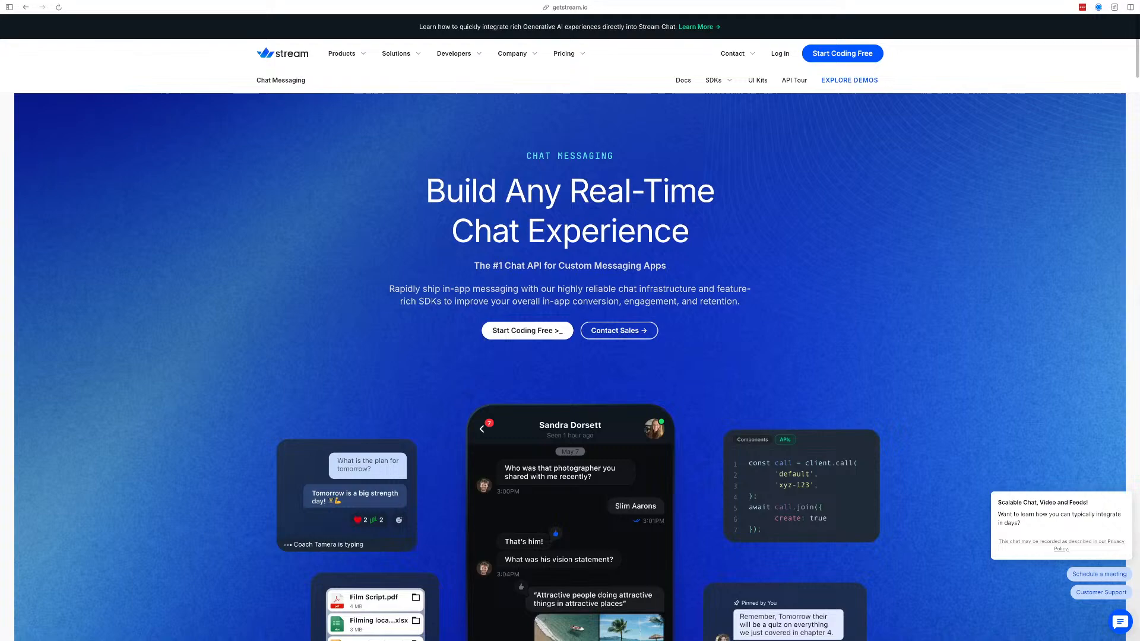
mouse_move(718, 80)
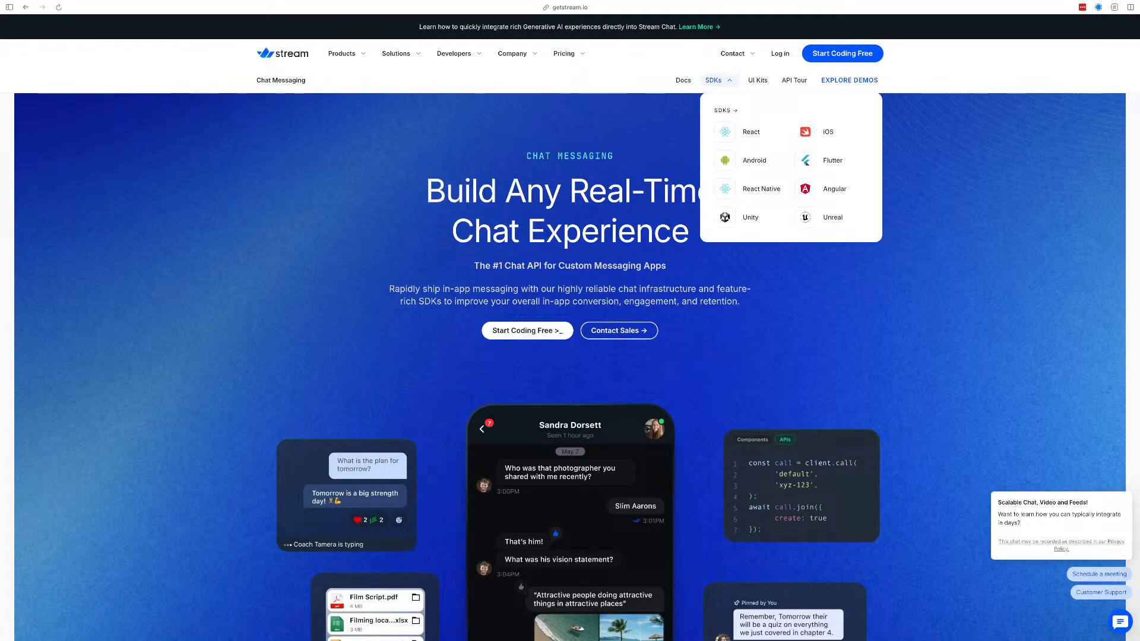
scroll(570, 356, down, 6)
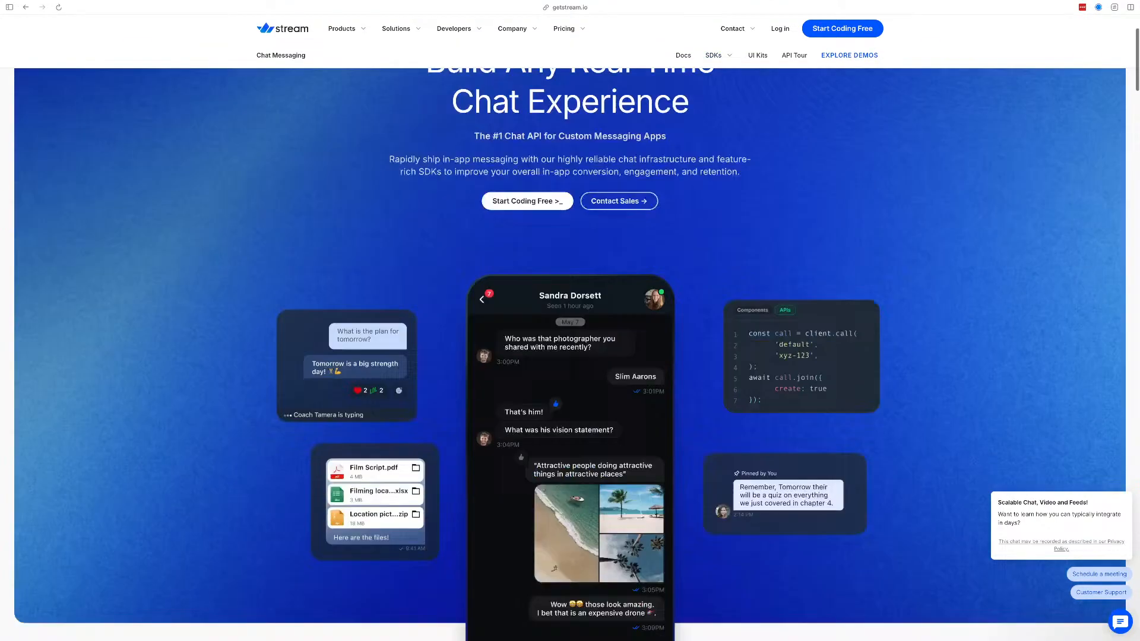
scroll(570, 350, down, 5)
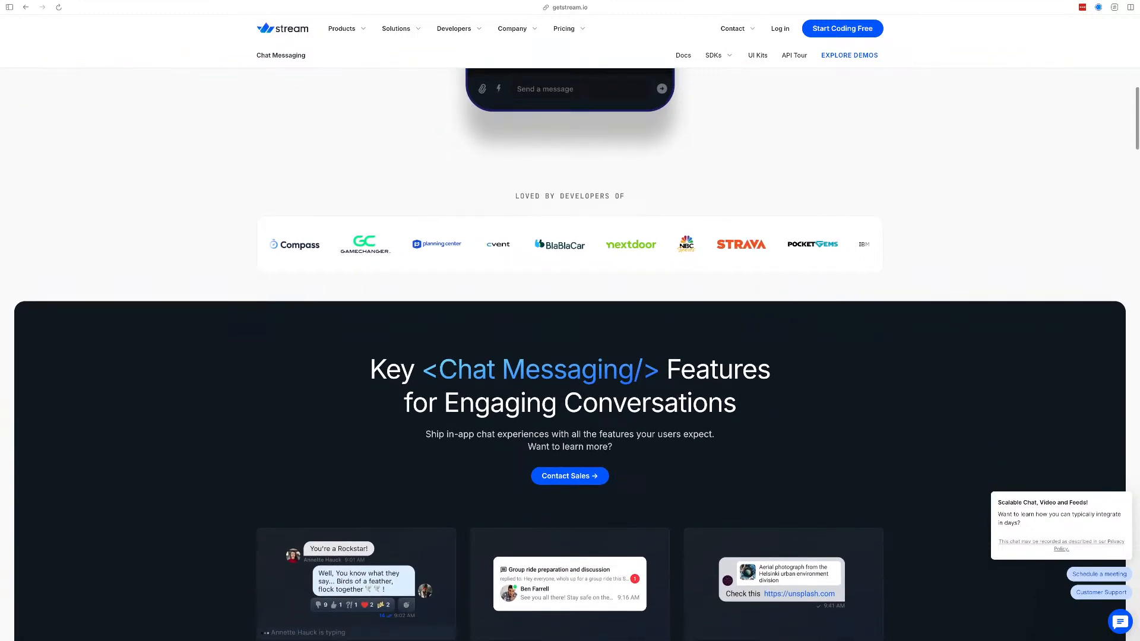
scroll(570, 350, down, 1)
scroll(570, 351, down, 3)
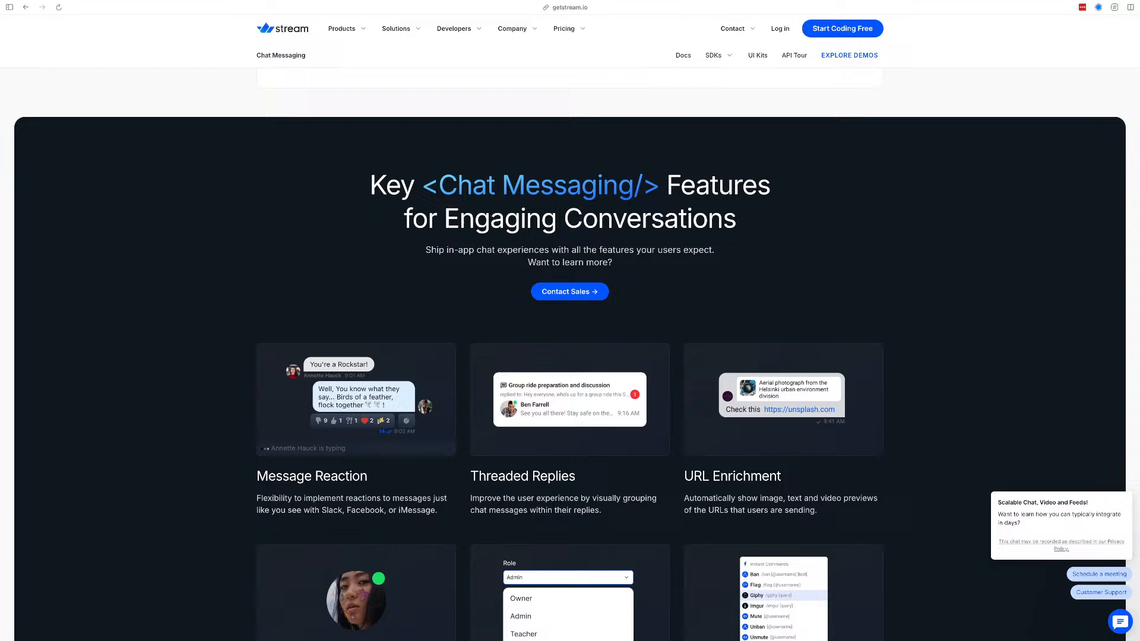
scroll(570, 350, down, 2)
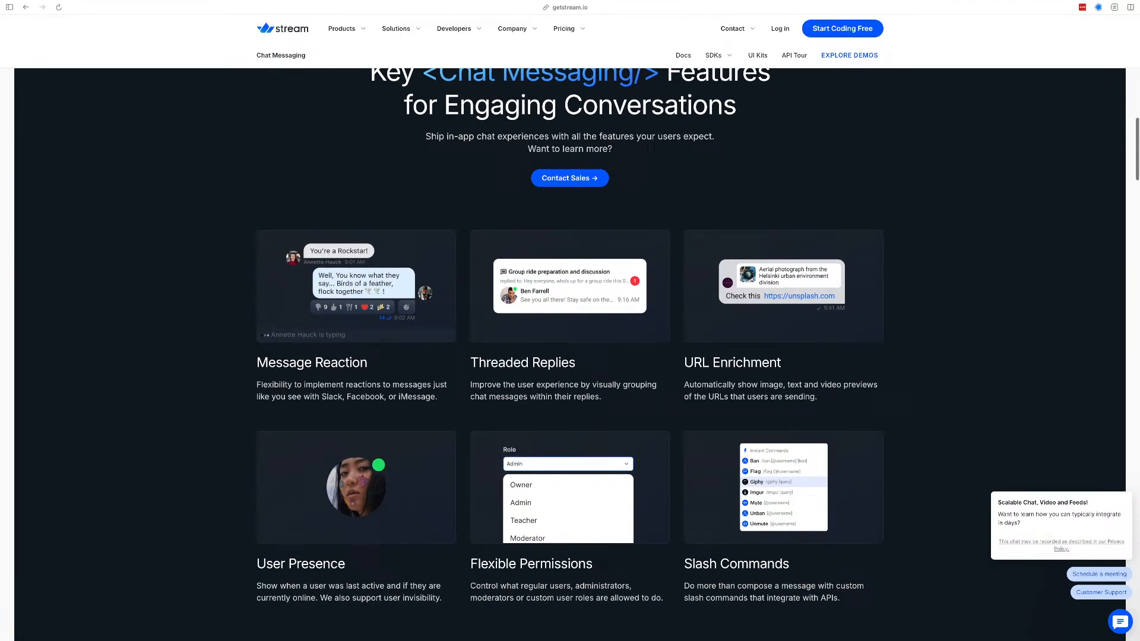
scroll(570, 350, down, 1)
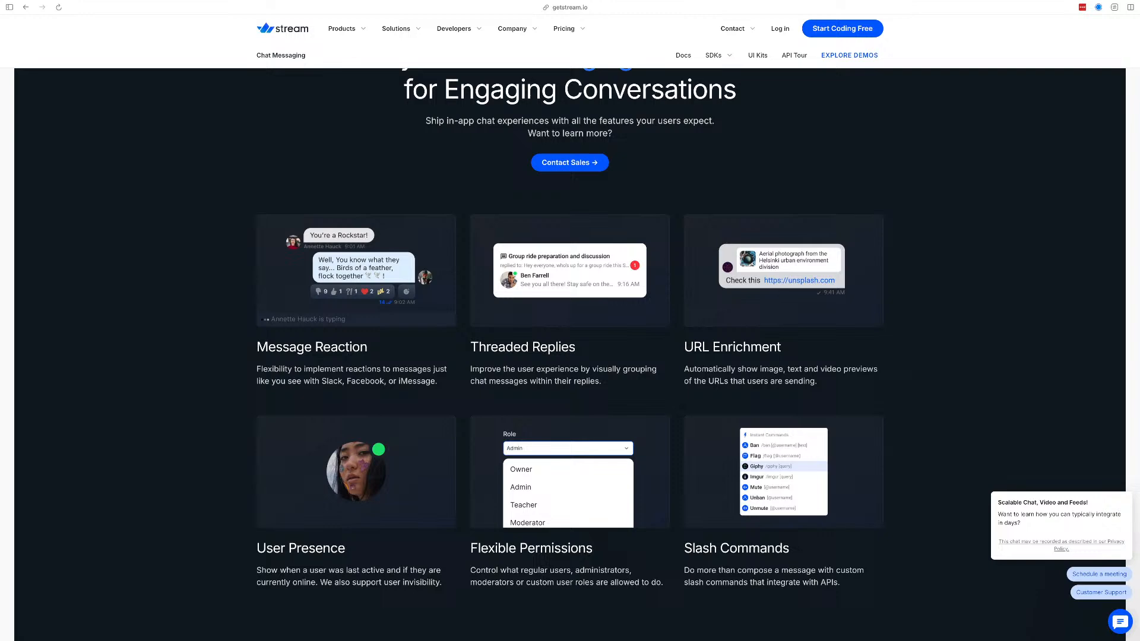
scroll(570, 350, up, 3)
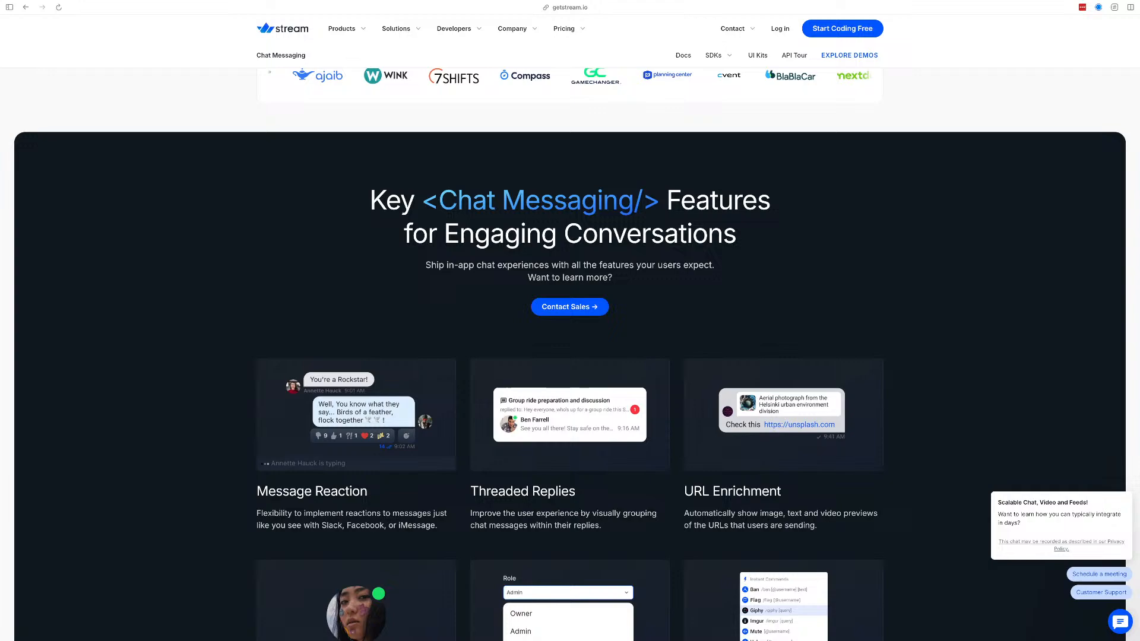
scroll(570, 351, up, 10)
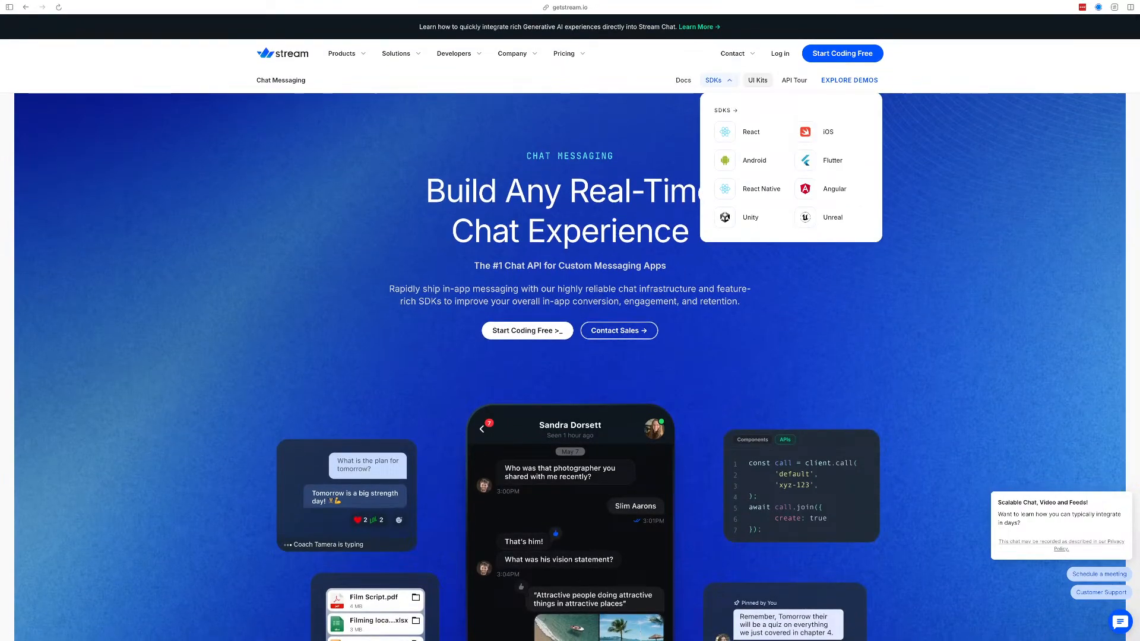
Open Stream's chat API tour, continue to Setup Connection and inspect the user image and token values in the sample code
click(794, 85)
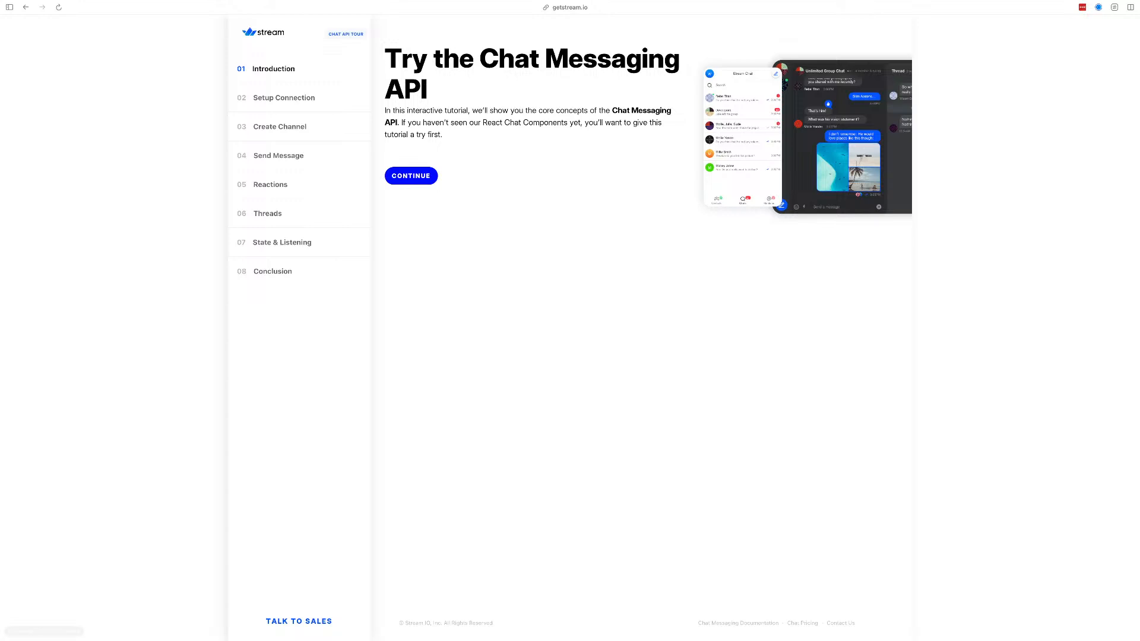
click(411, 176)
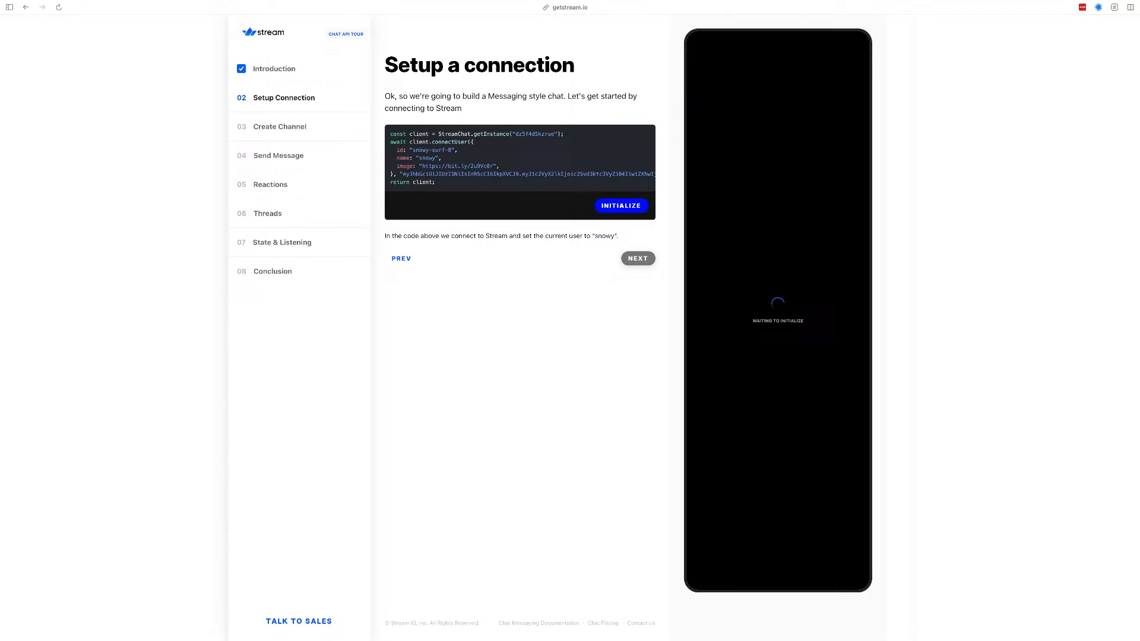
drag(420, 174, 390, 174)
double_click(440, 166)
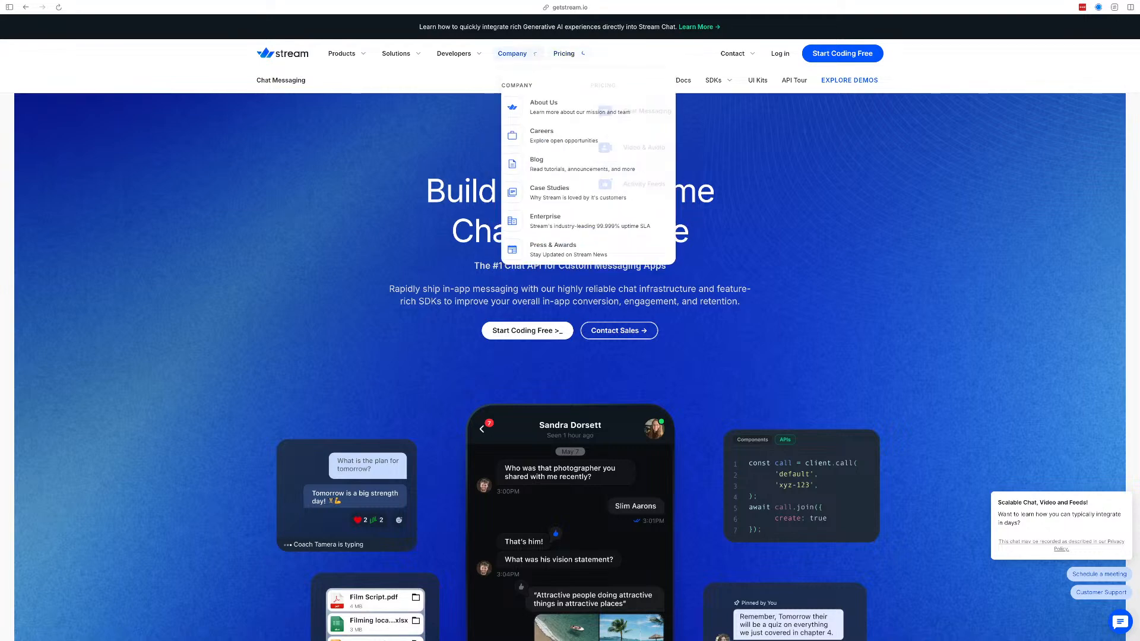
Return to Stream's chat messaging page and review its Pricing, Company and Developers options and its key and additional features
mouse_move(568, 54)
mouse_move(517, 53)
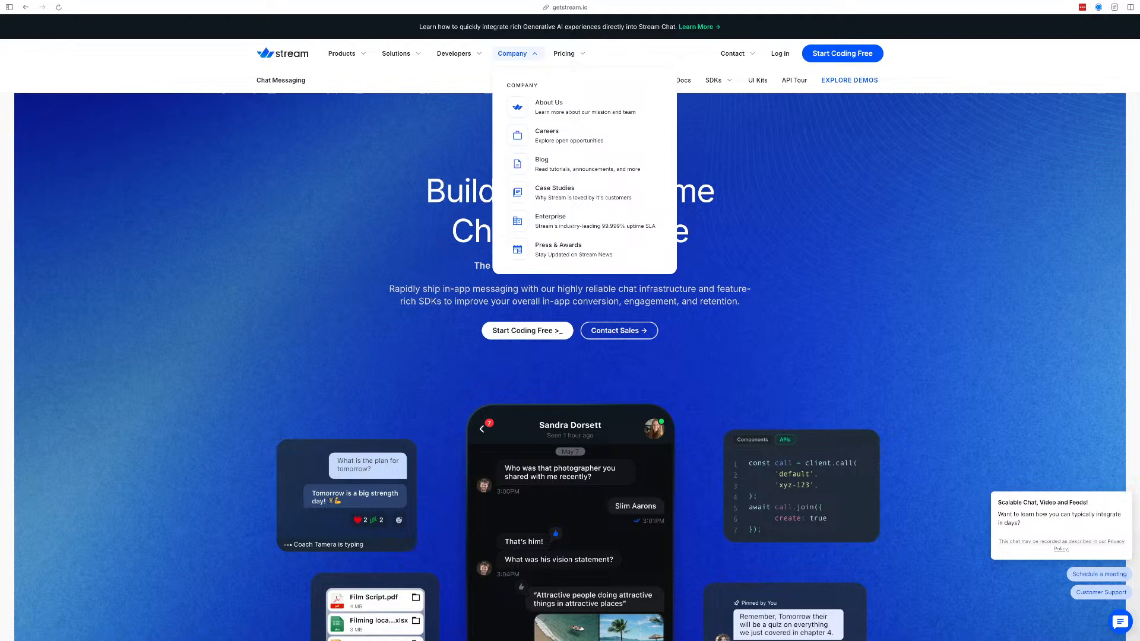
mouse_move(454, 53)
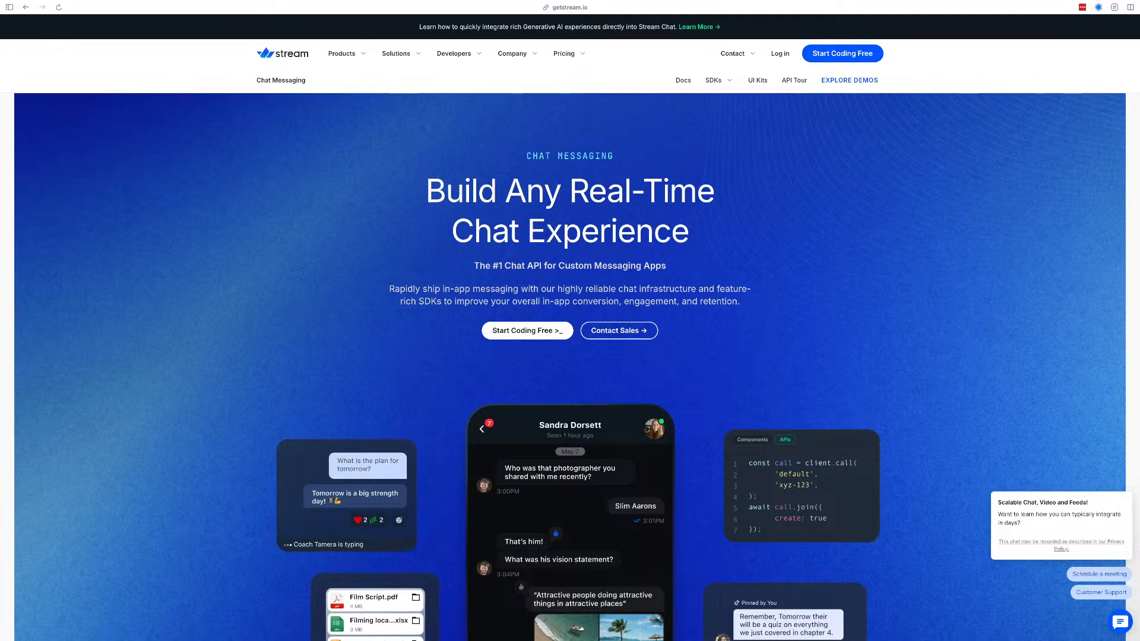
scroll(569, 328, down, 2)
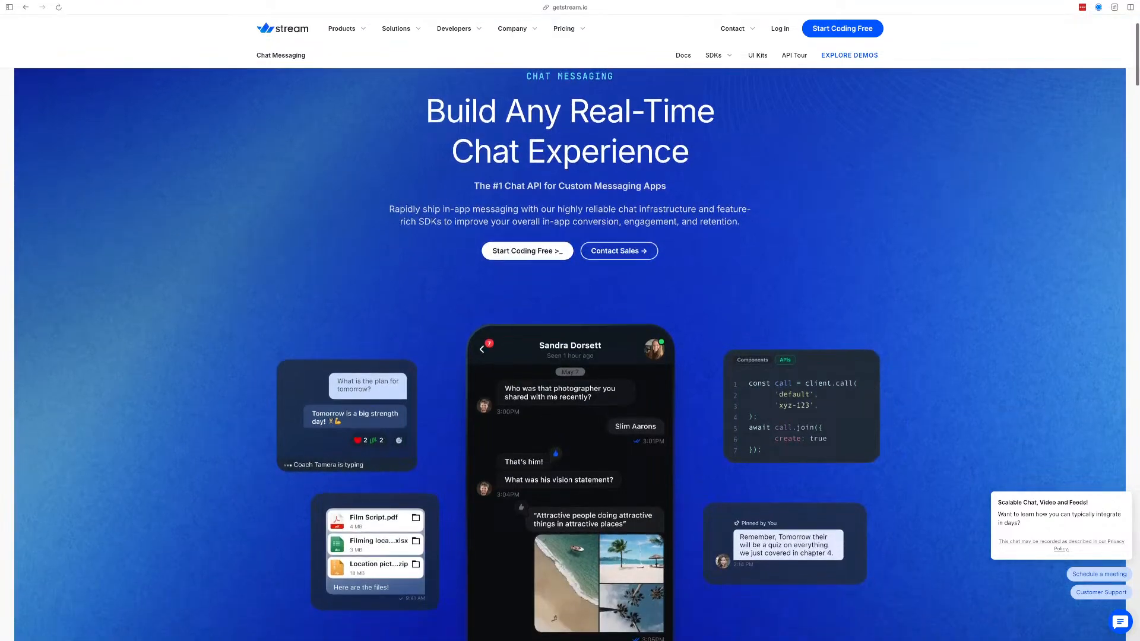
scroll(570, 356, up, 1)
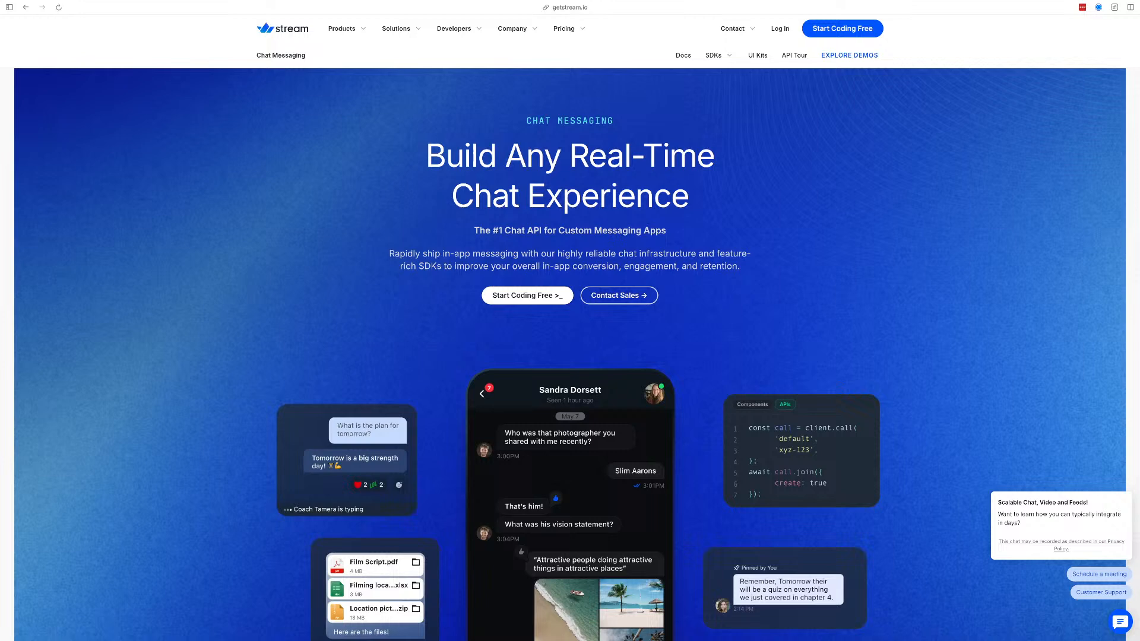
scroll(570, 356, down, 5)
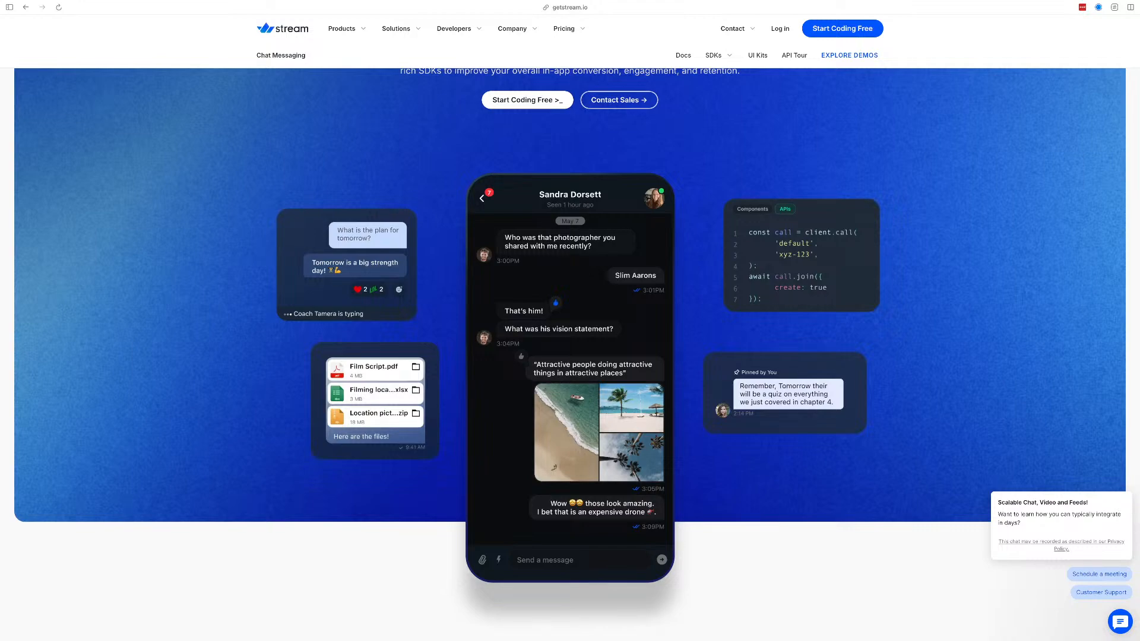
scroll(570, 354, down, 10)
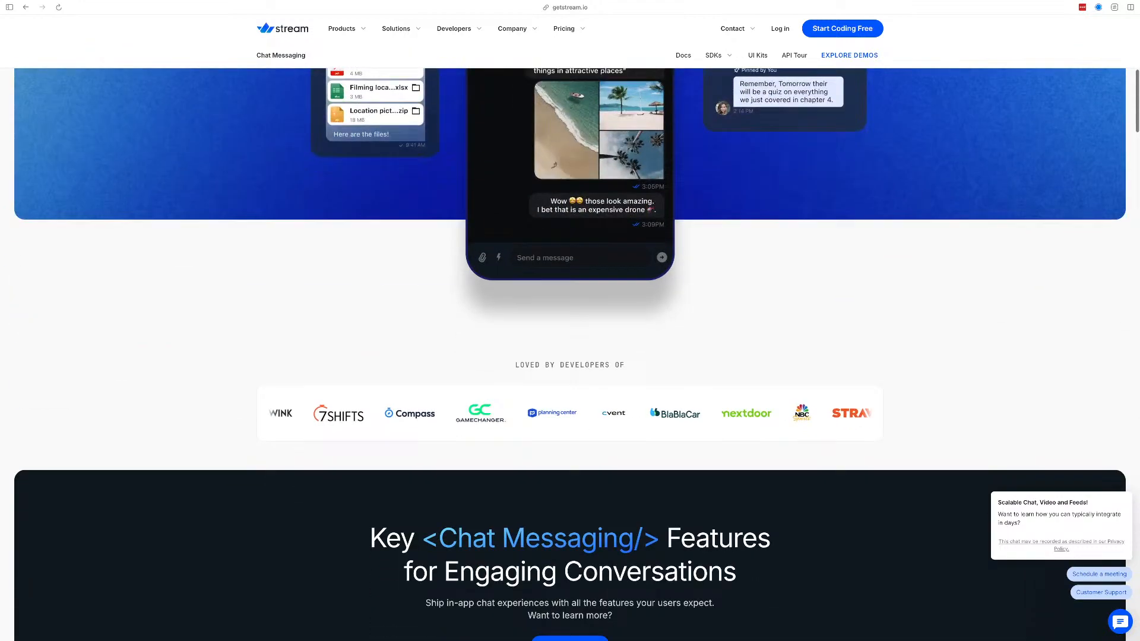
scroll(569, 356, down, 8)
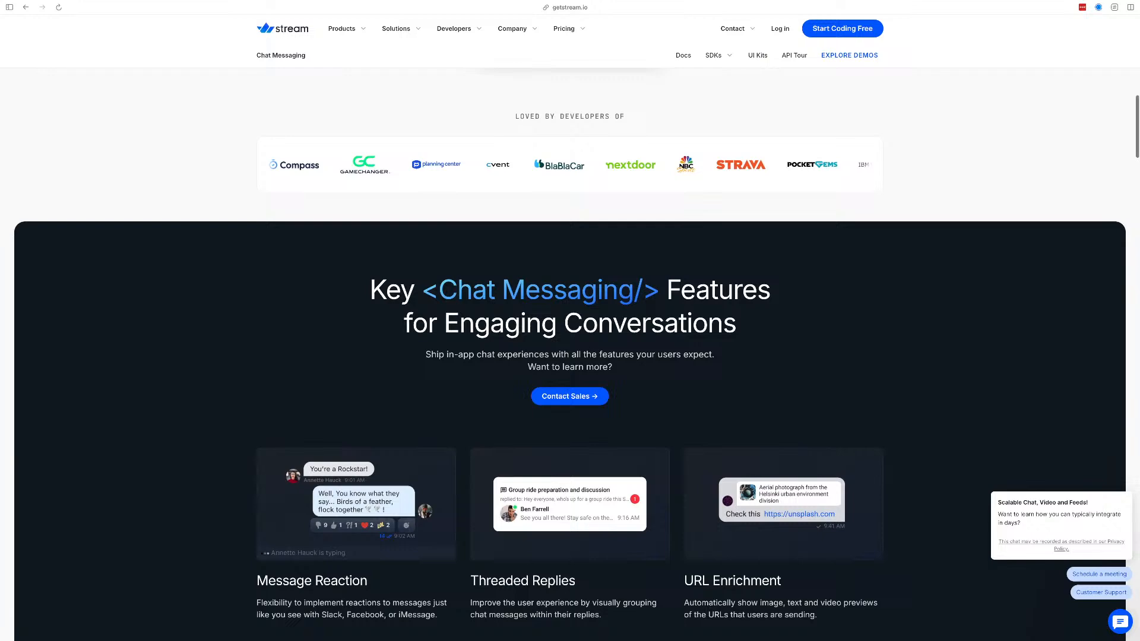
scroll(570, 355, down, 2)
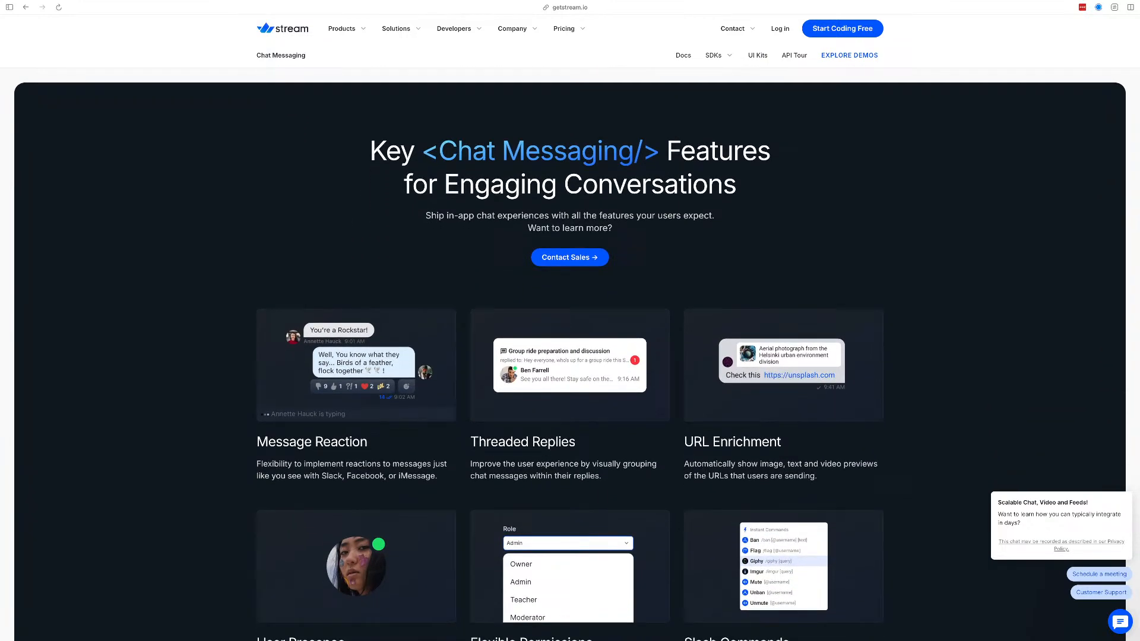
scroll(570, 355, down, 4)
scroll(570, 355, down, 7)
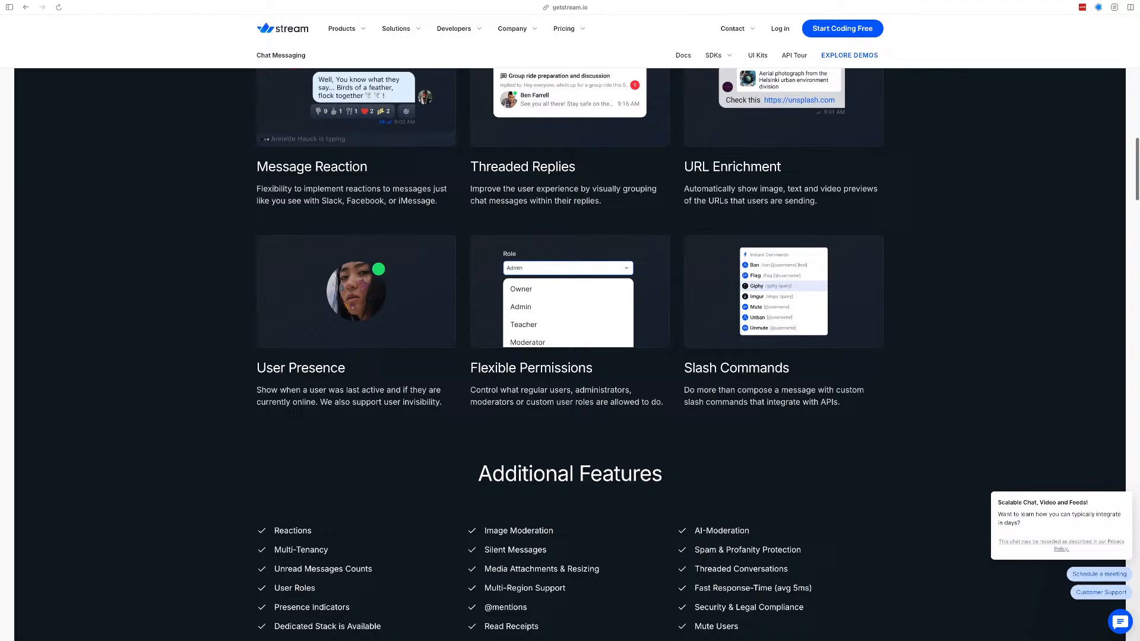
Examine the additional features list and the sample chat preview on Stream's chat messaging page
scroll(570, 354, down, 5)
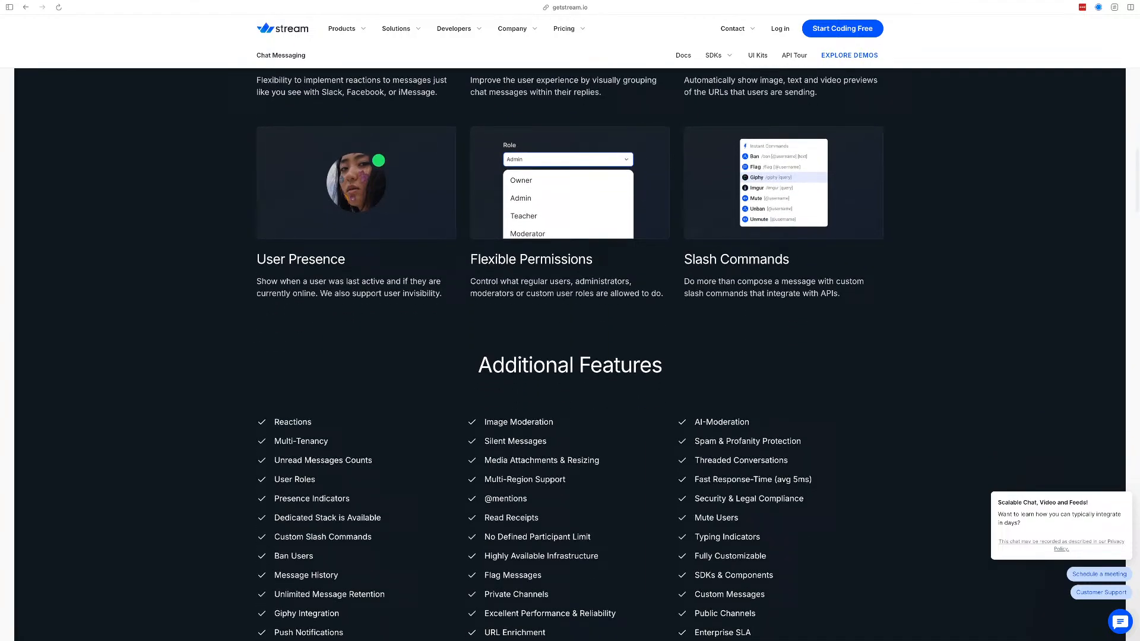
scroll(570, 354, down, 2)
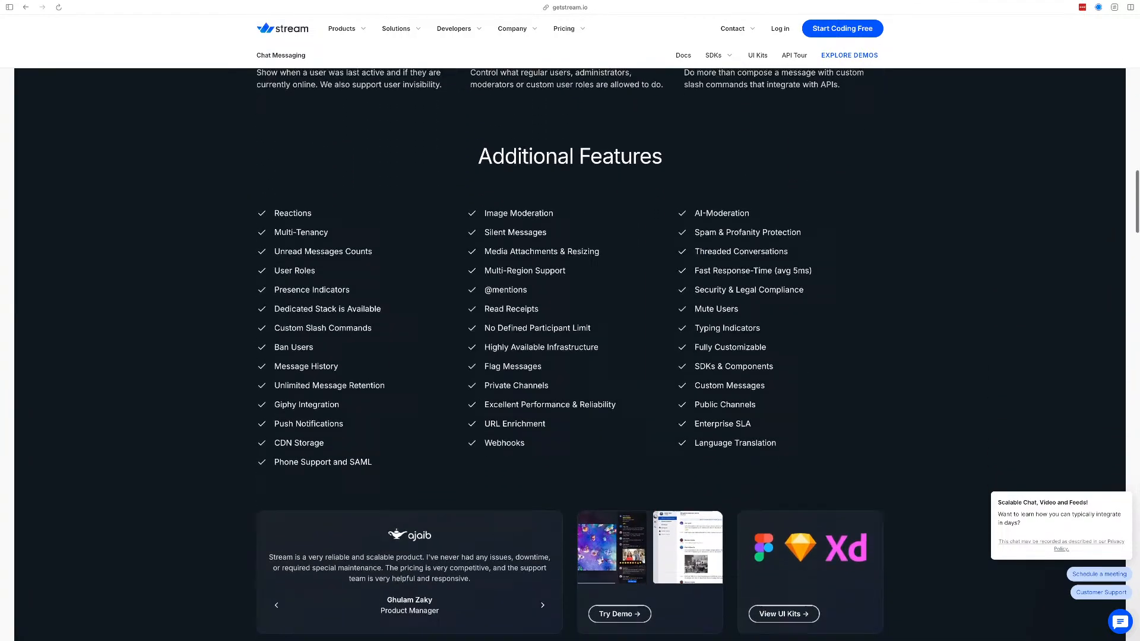
scroll(570, 354, up, 20)
scroll(570, 355, up, 13)
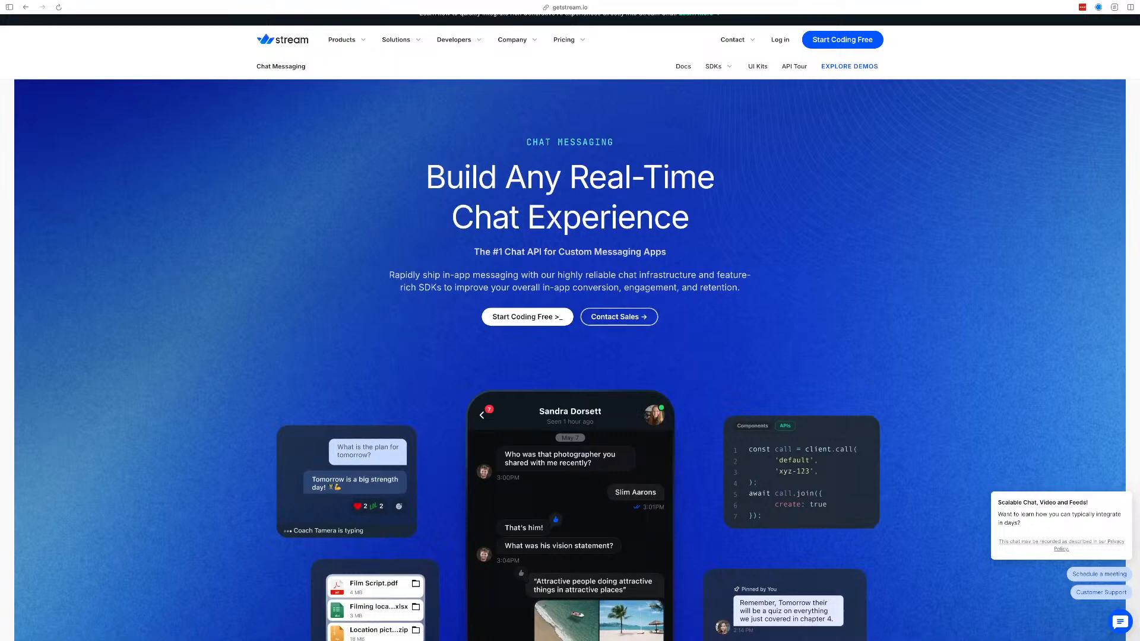
scroll(570, 355, down, 2)
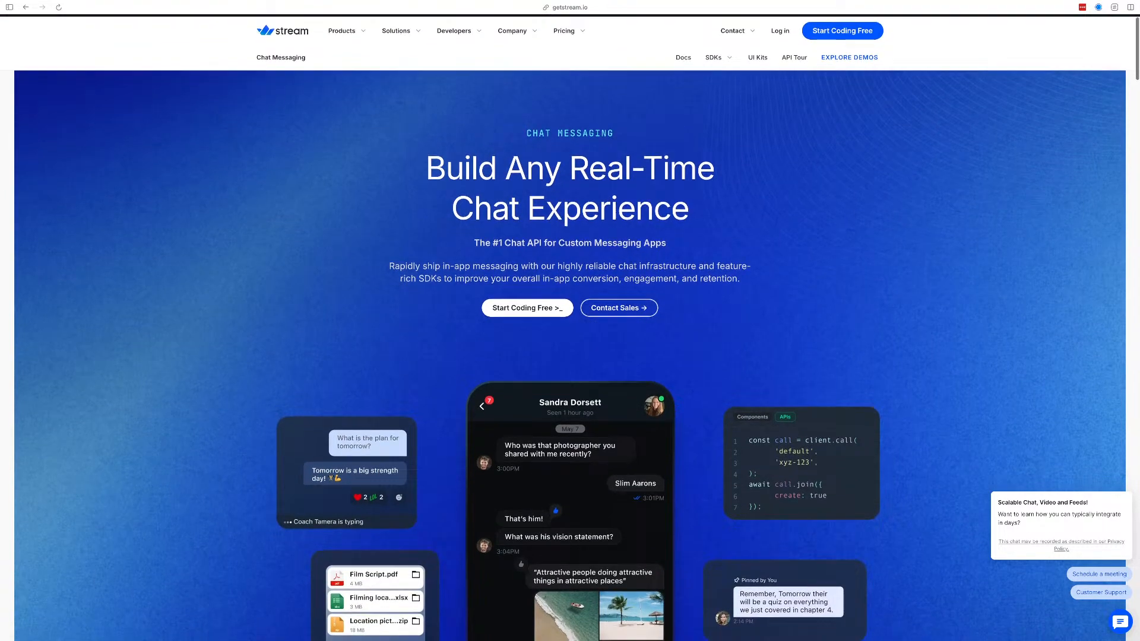
scroll(570, 354, down, 2)
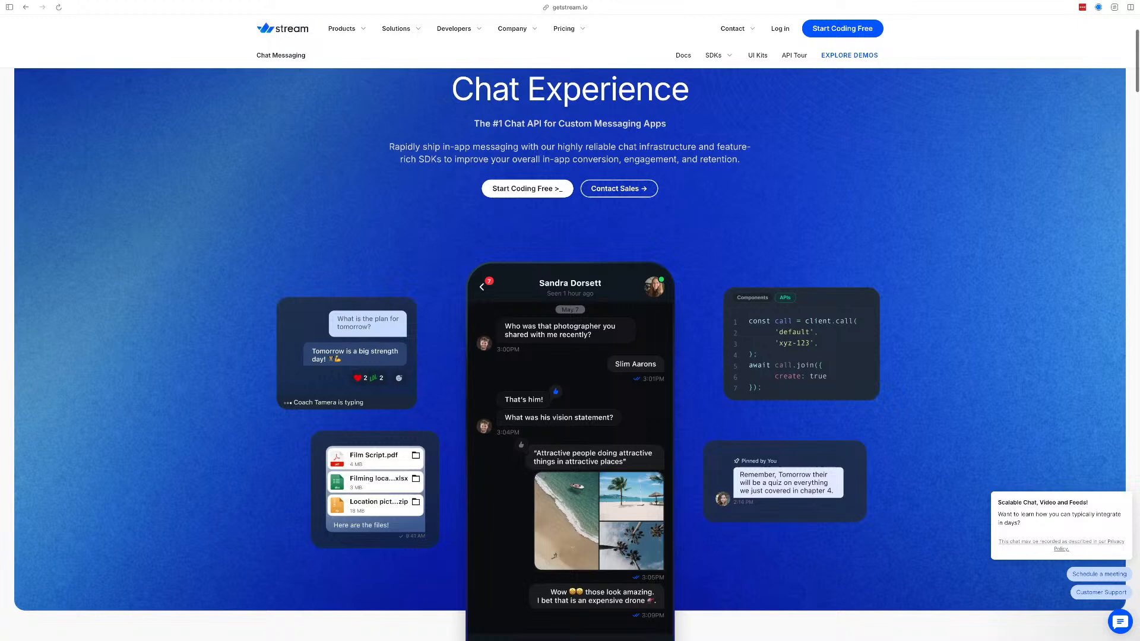
scroll(570, 354, down, 1)
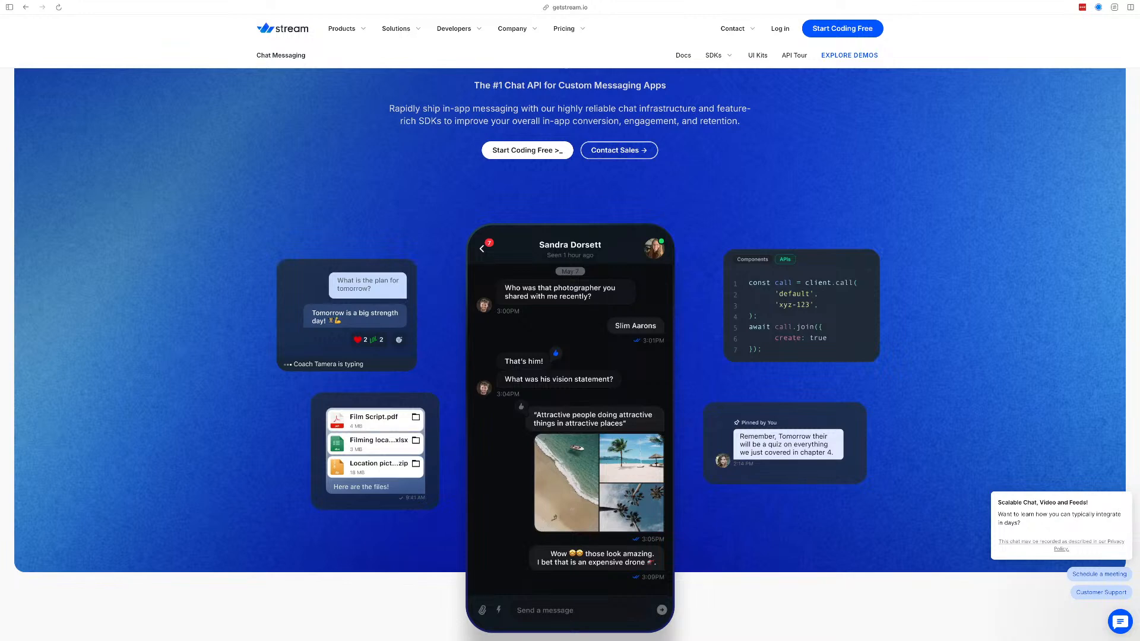
scroll(569, 354, down, 2)
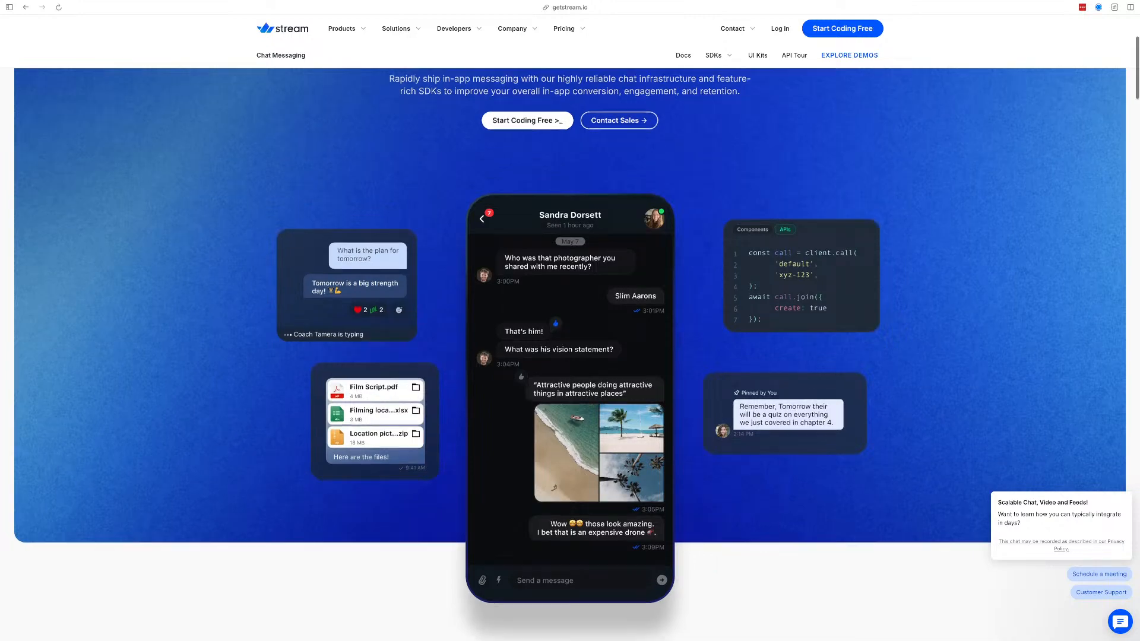
scroll(565, 354, up, 1)
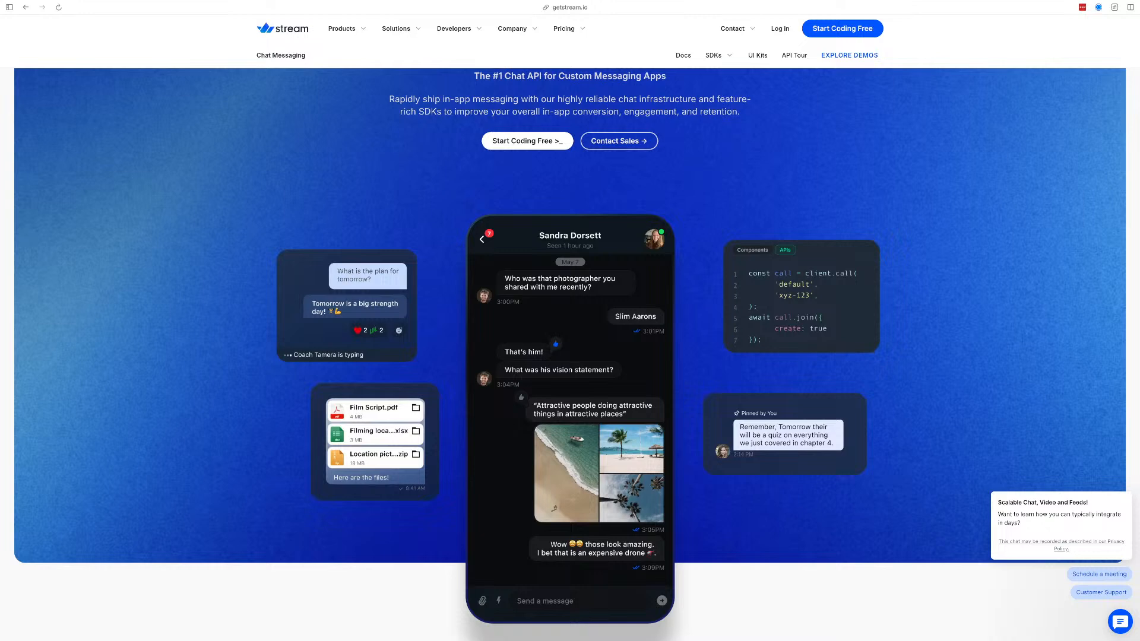
scroll(570, 355, down, 1)
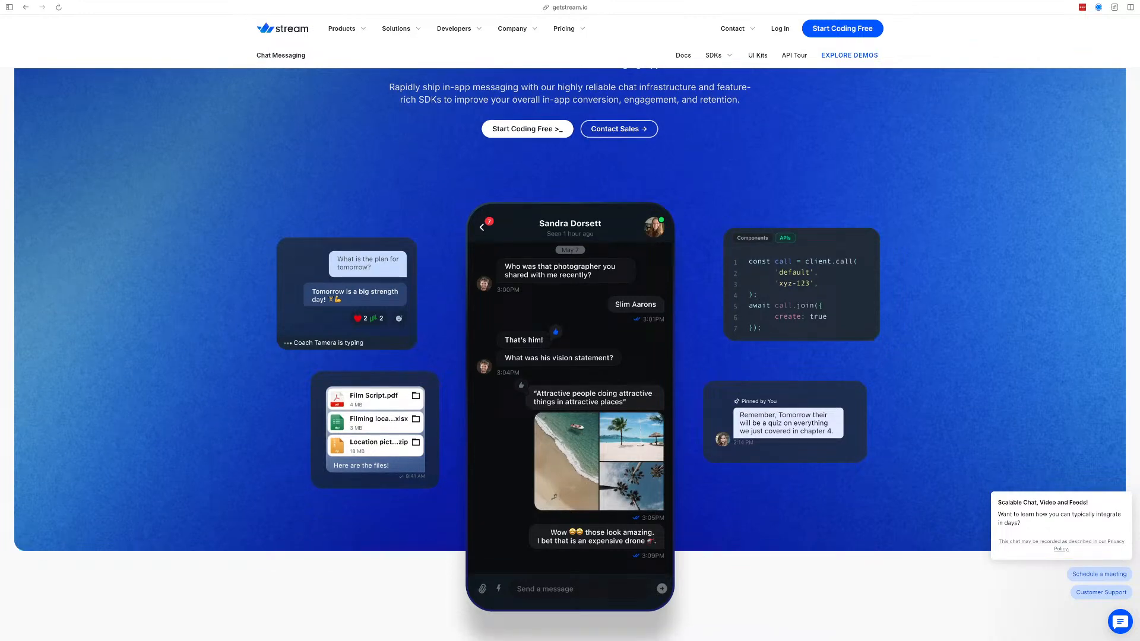
scroll(570, 332, up, 5)
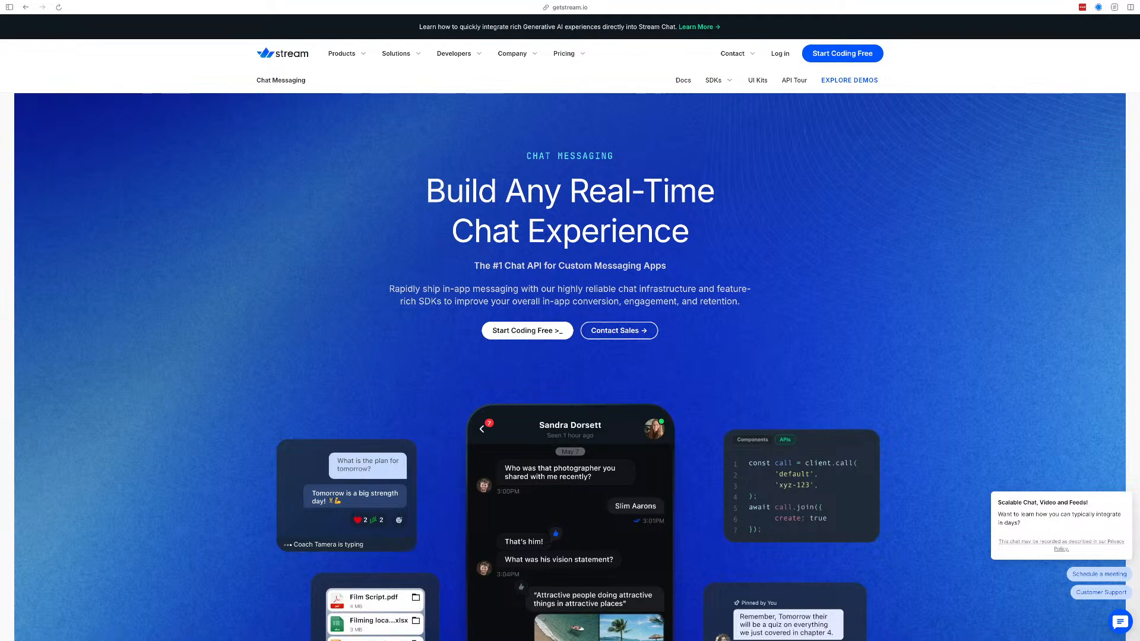
Switch back to the FlutterFlow projects overview and open the "test" project
mouse_move(347, 54)
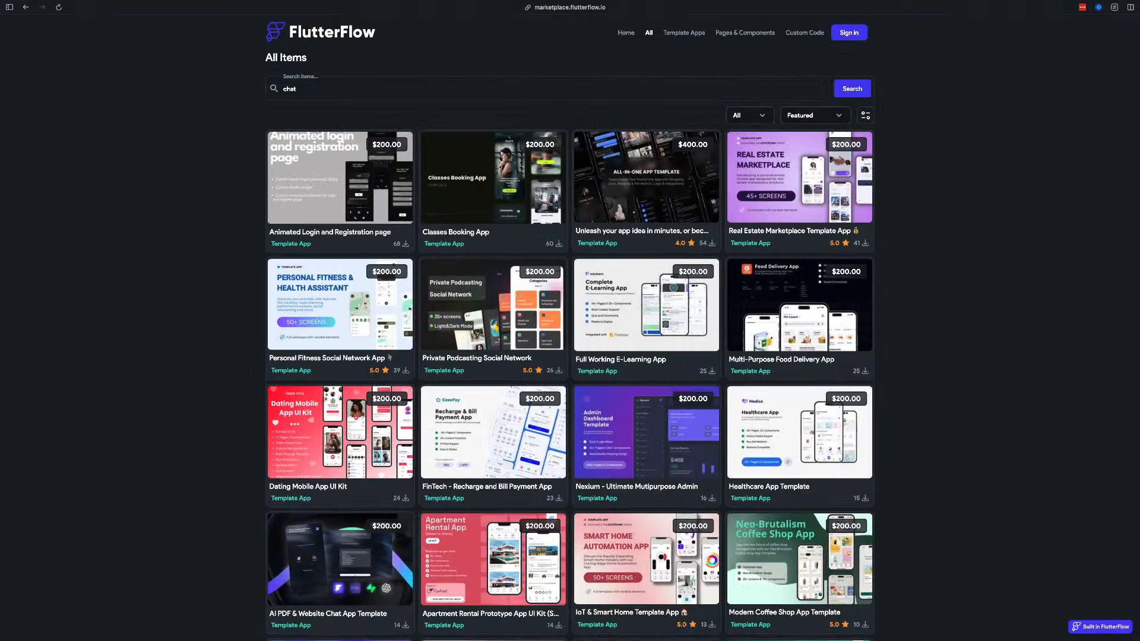
click(340, 178)
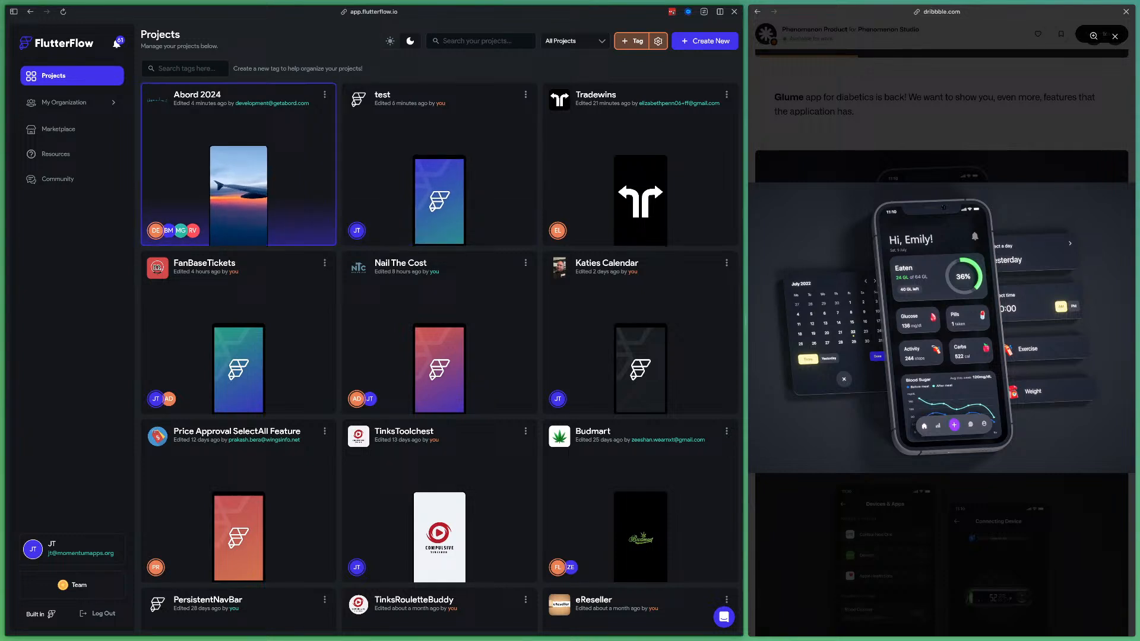
click(439, 172)
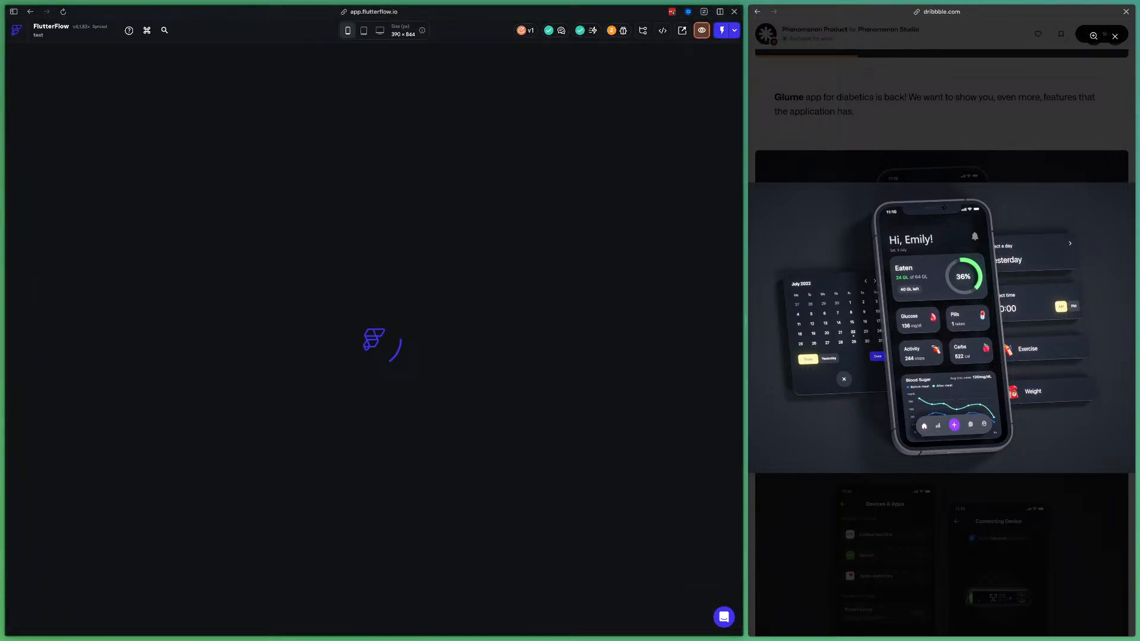
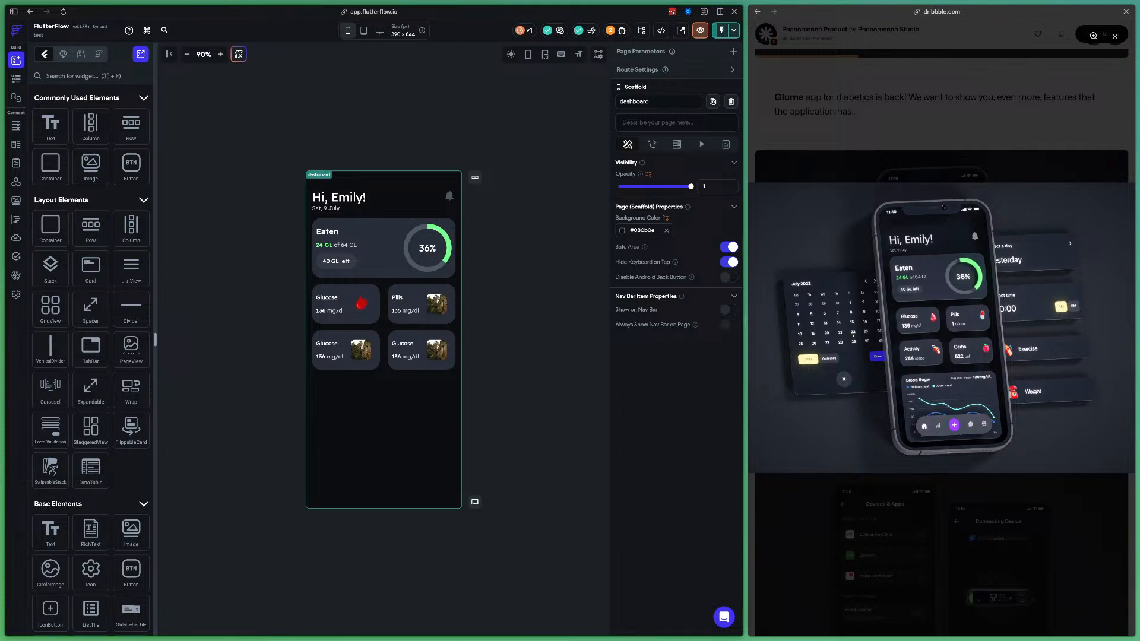
Open ChatGPT in a new browser tab and ask it to "generate list of next 30 days in dart"
key(ctrl+t)
text(chat.openai.com)
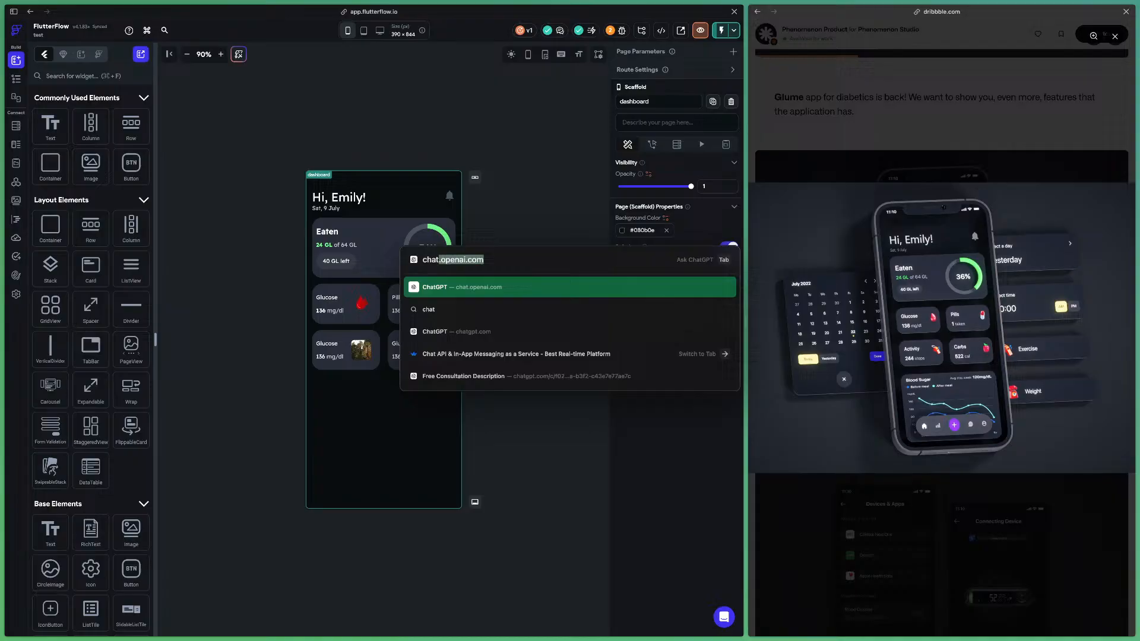
key(Return)
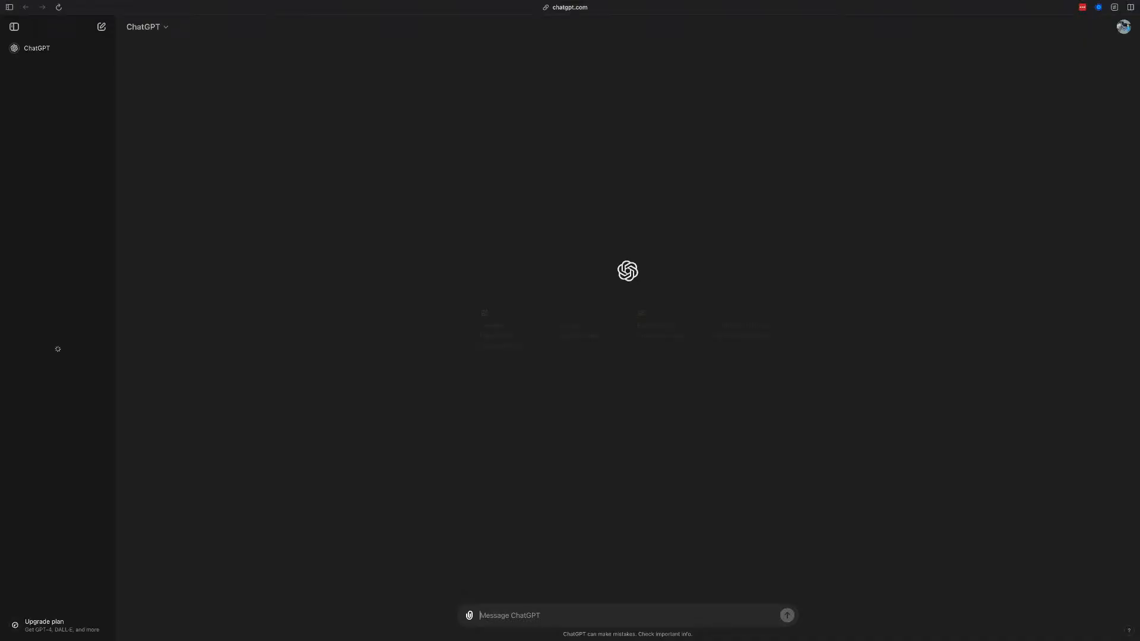
text(generate)
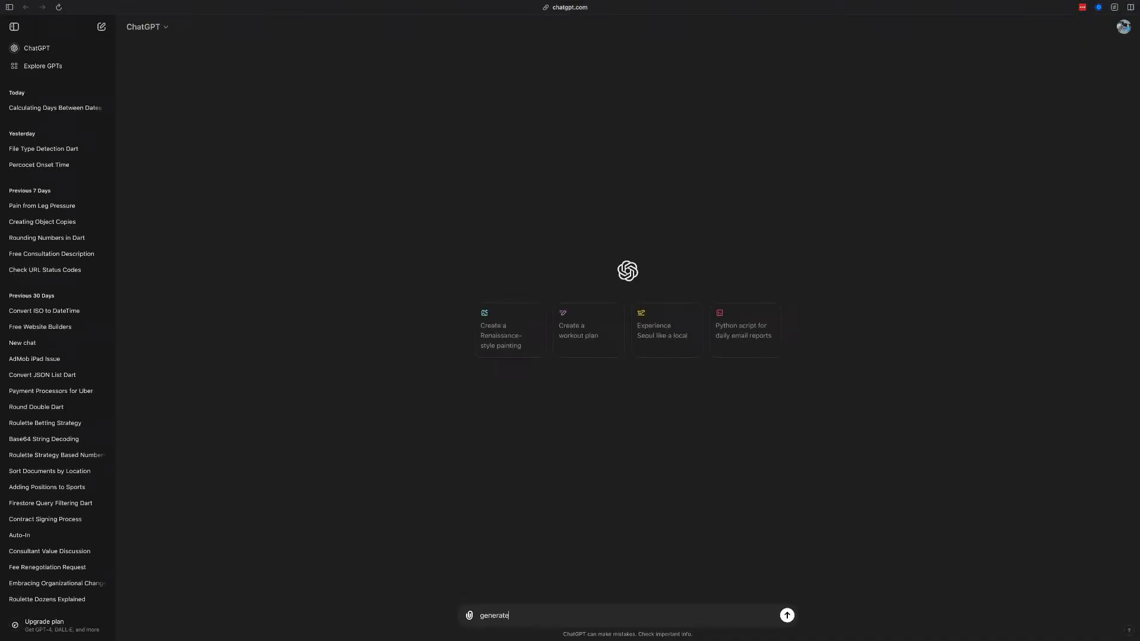
text( list of next 30 days in dart)
key(Return)
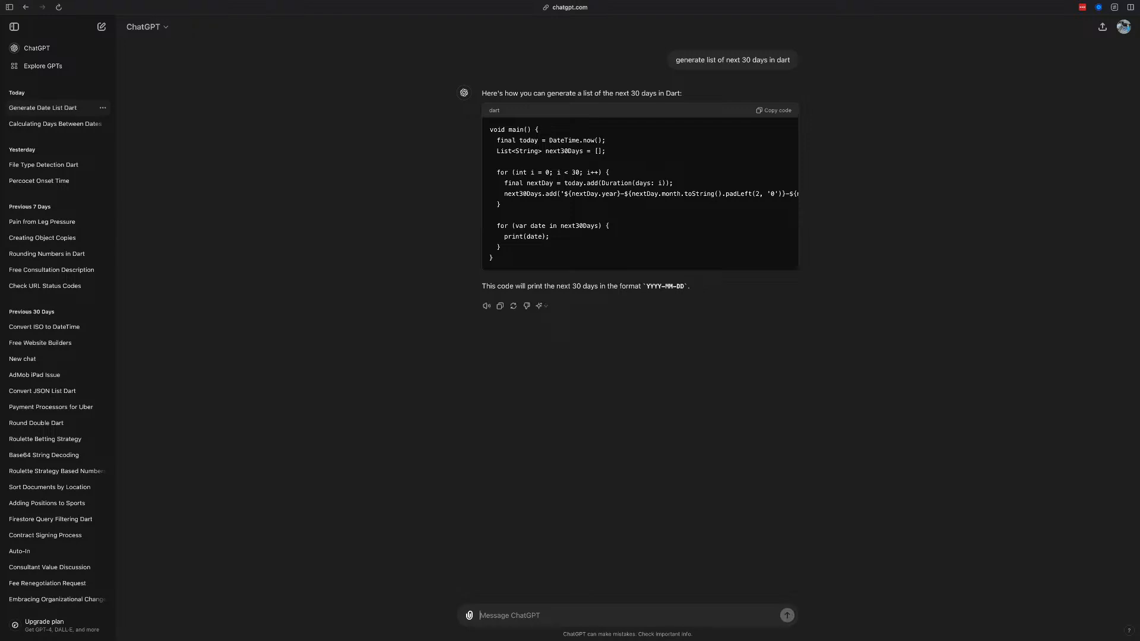
Ask ChatGPT to "make the list datetime instead of string" and check the next30Days declaration in its revised code
double_click(522, 193)
drag(603, 151, 542, 151)
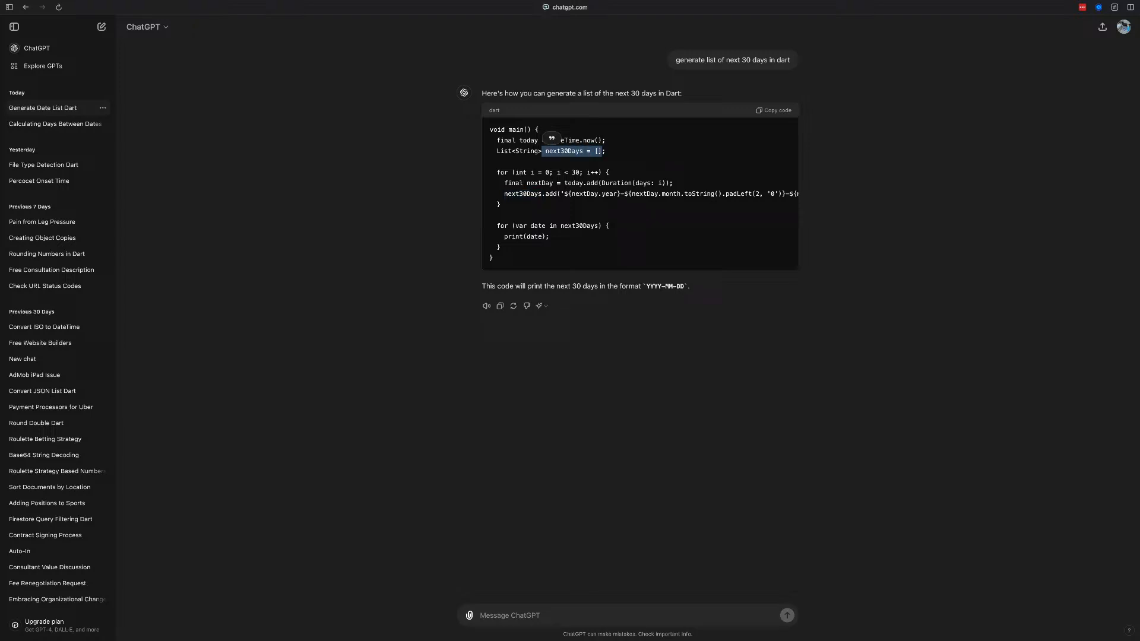
click(542, 152)
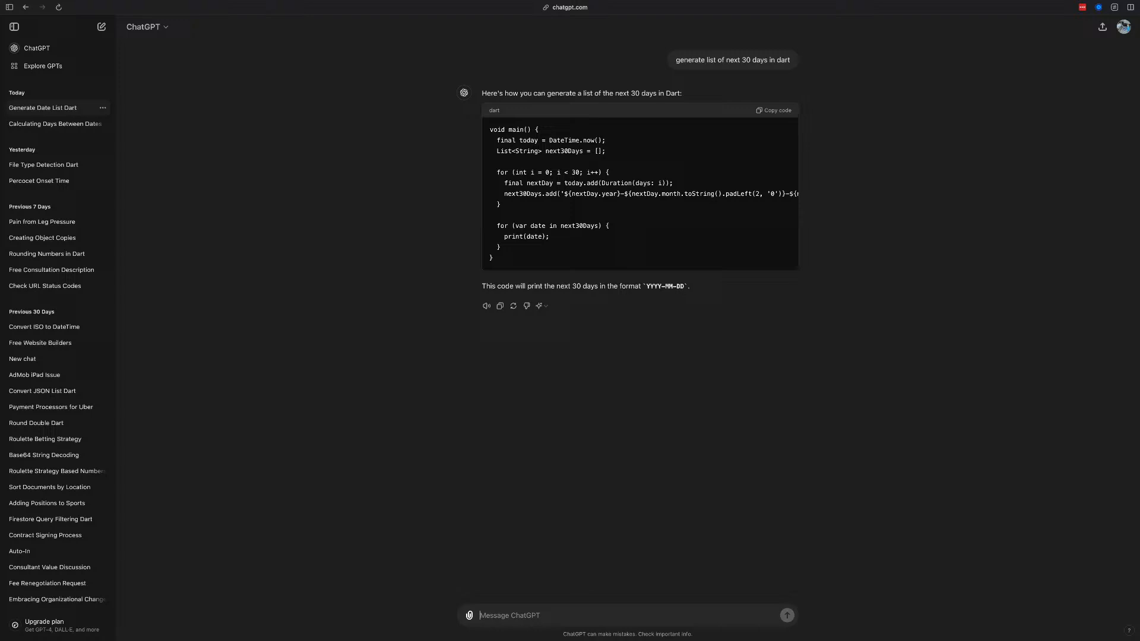
text(make the list datetime instead of string)
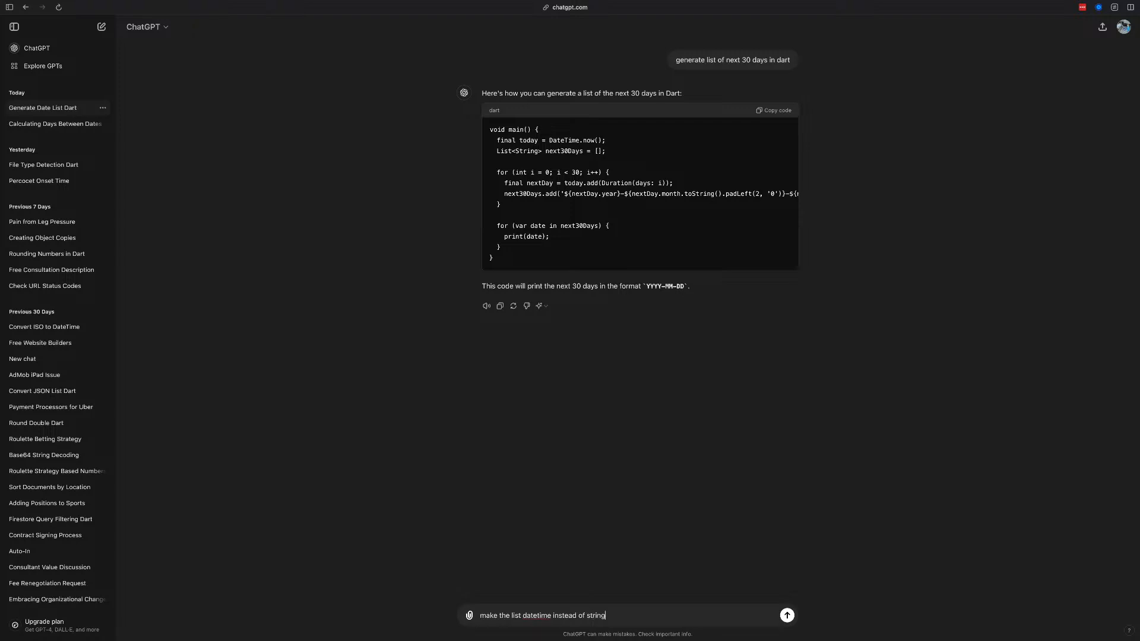
key(Return)
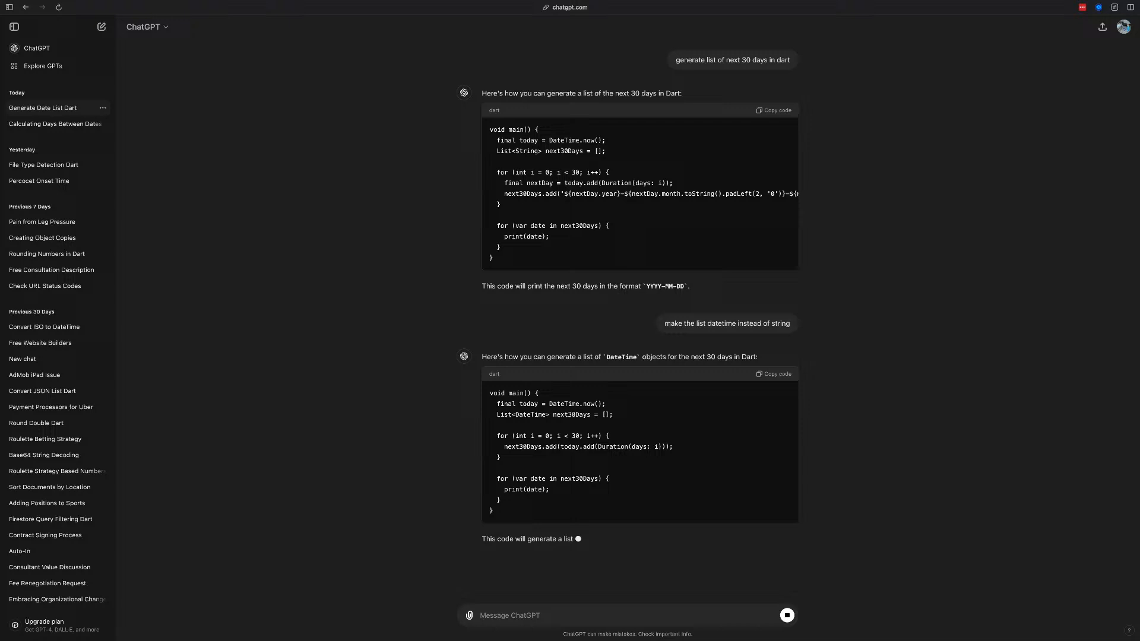
drag(497, 414, 616, 415)
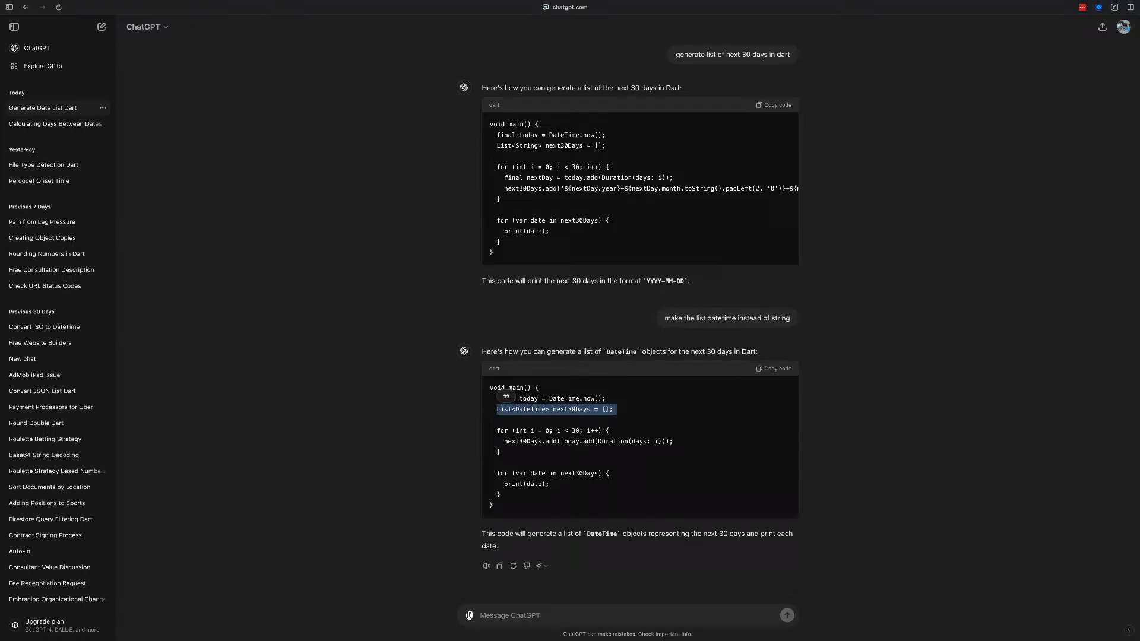
click(616, 411)
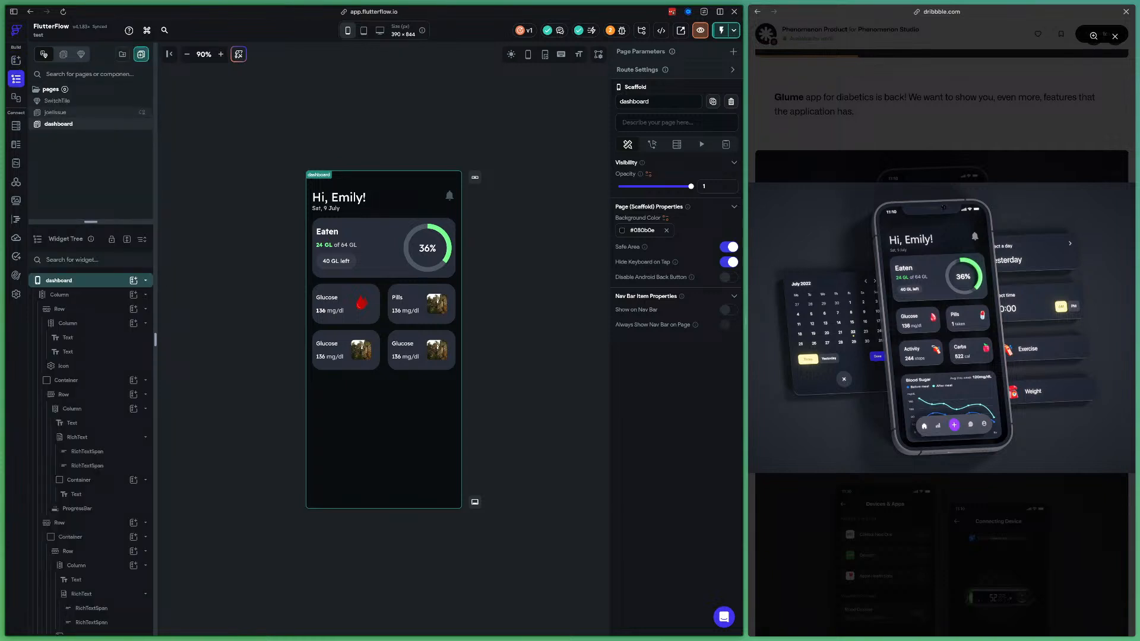
Create a blank page named "ant" in the FlutterFlow test project
click(140, 54)
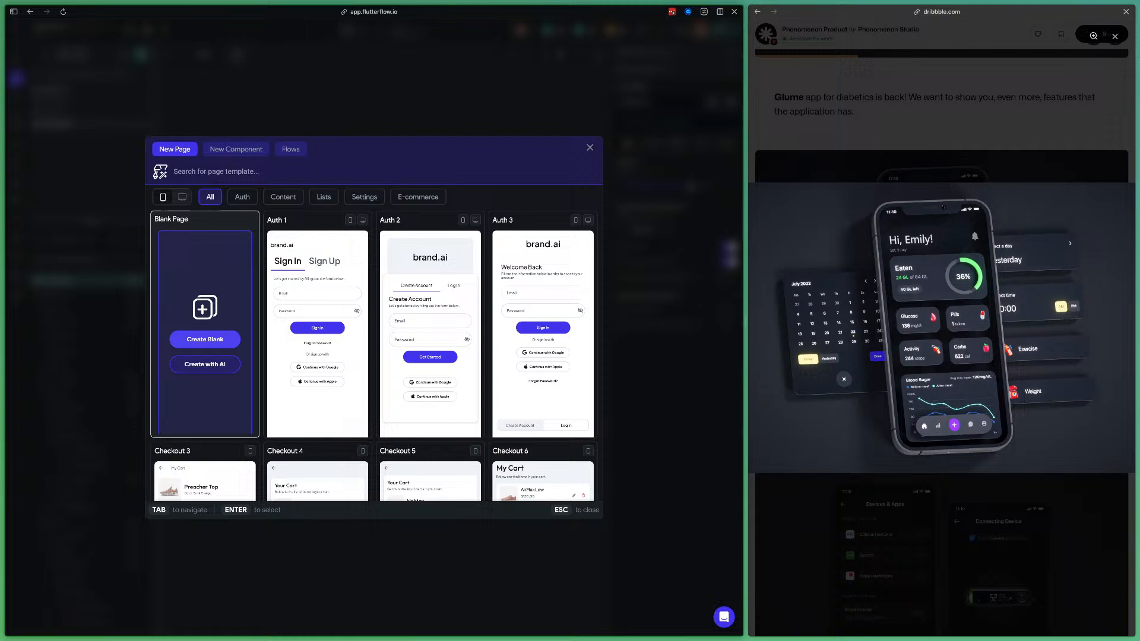
key(Return)
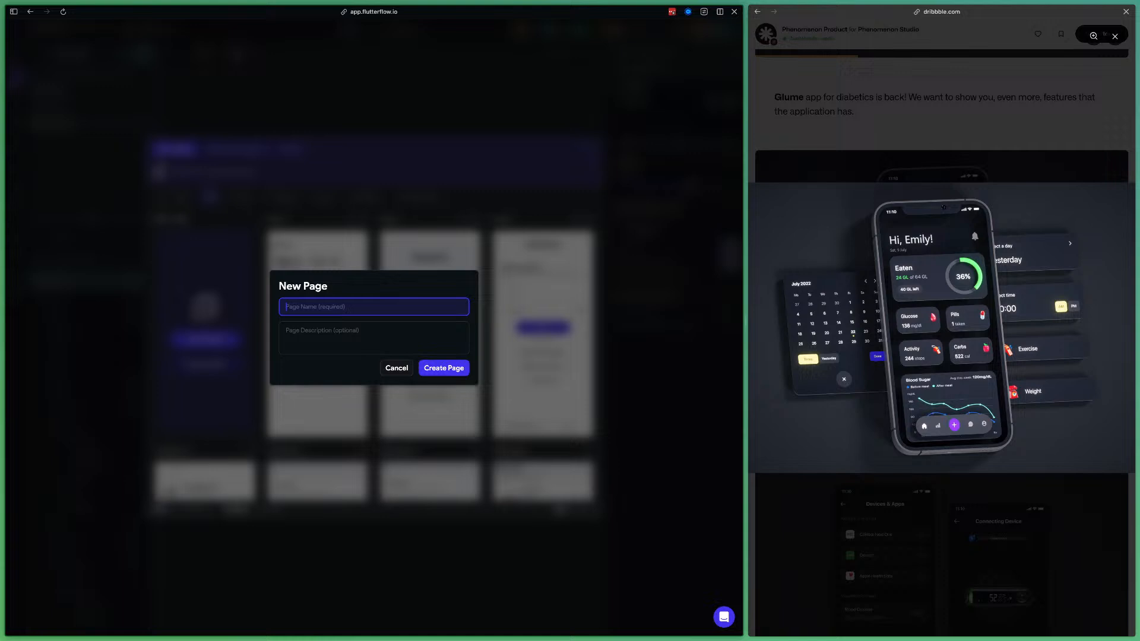
text(ant)
key(Return)
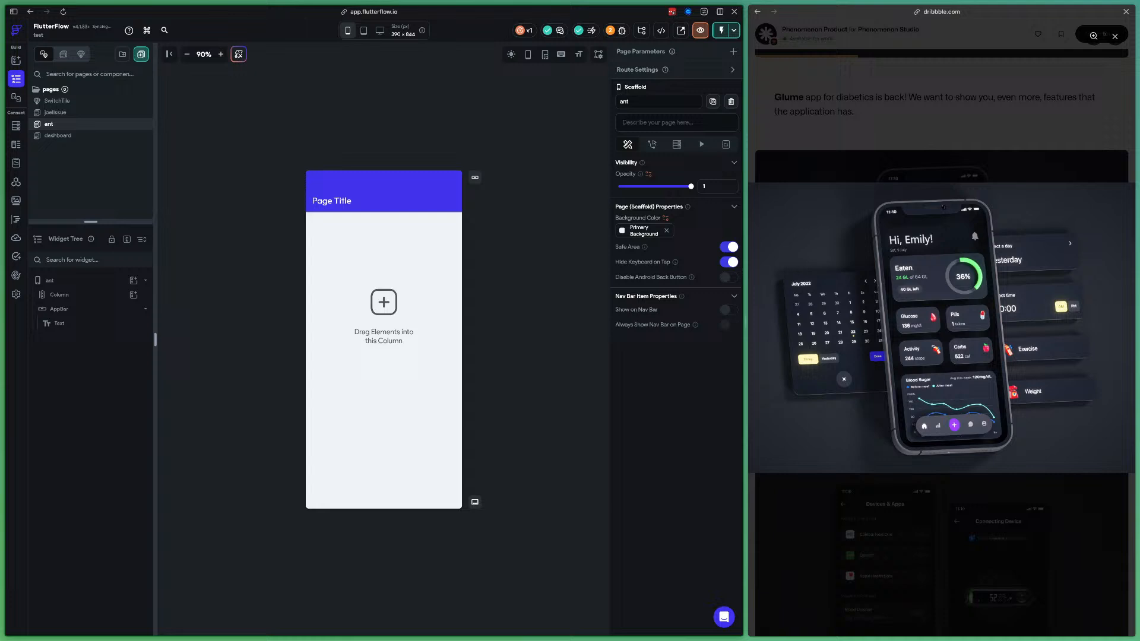
Add a new custom function to the project's custom code
click(16, 219)
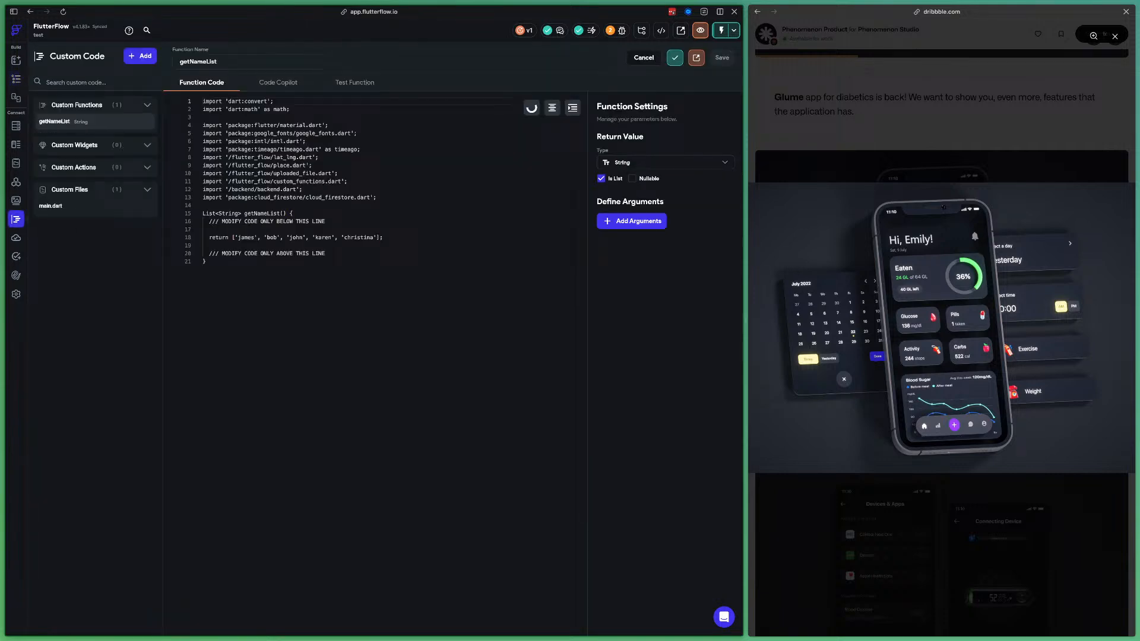
click(140, 56)
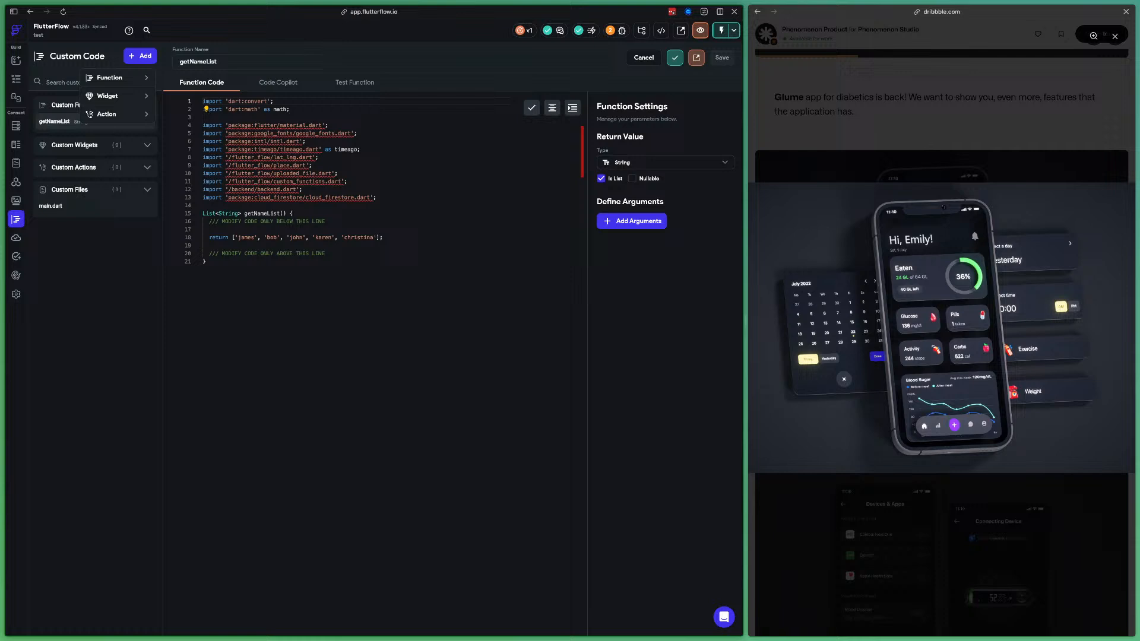
click(117, 78)
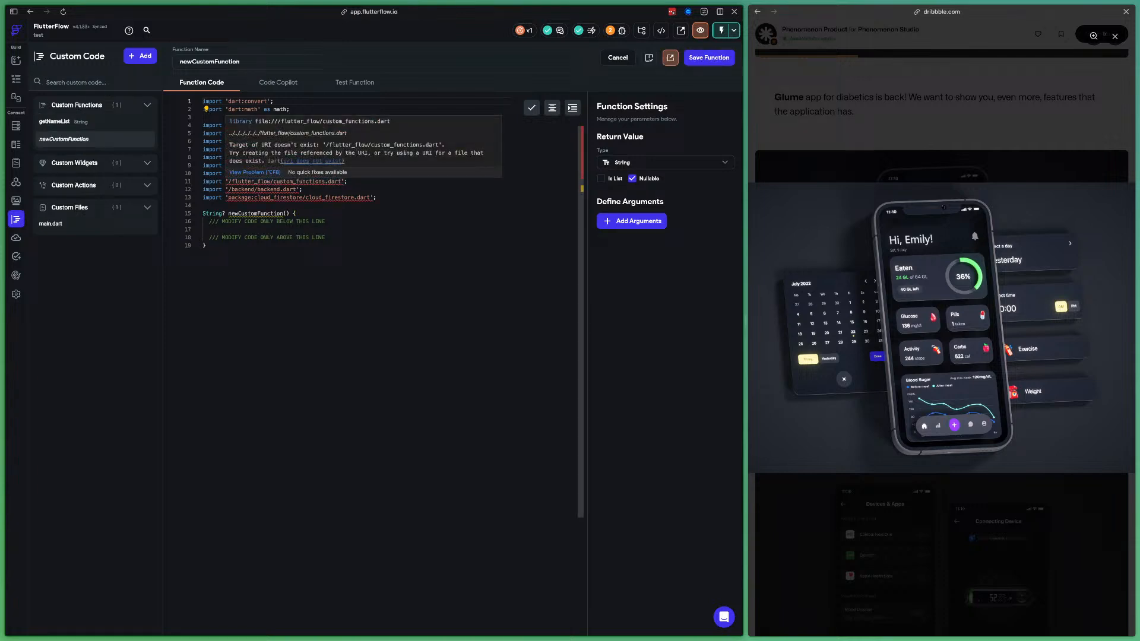
Copy the DateTime list declarations and 30-day loop from ChatGPT's revised code into the new FlutterFlow function's editable body
key(ctrl+Tab)
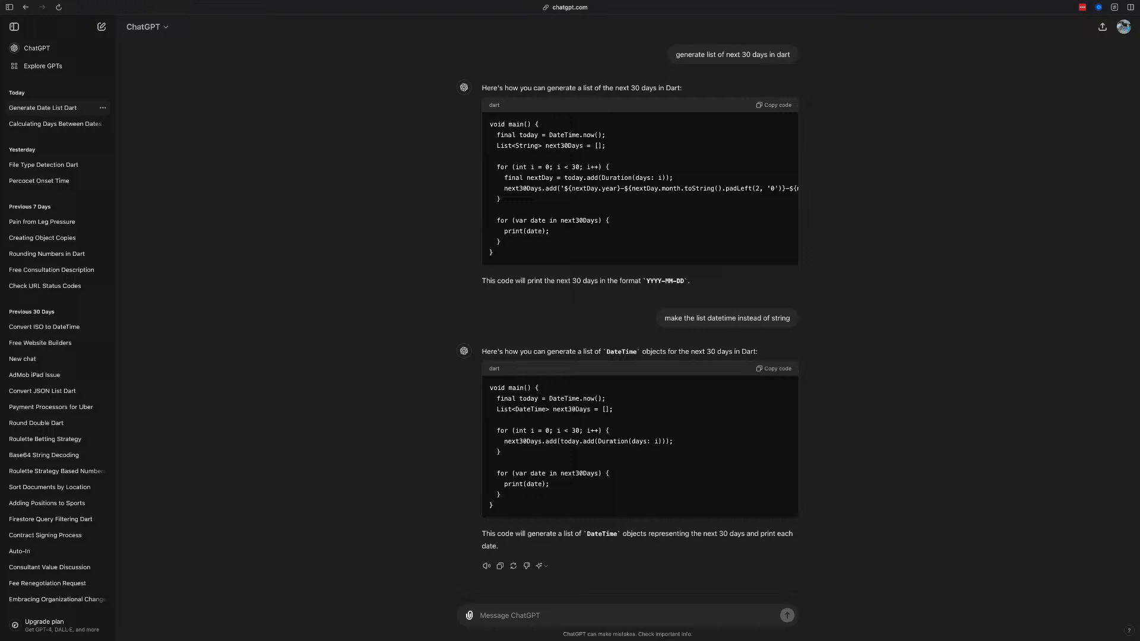
drag(497, 398, 500, 452)
key(ctrl+c)
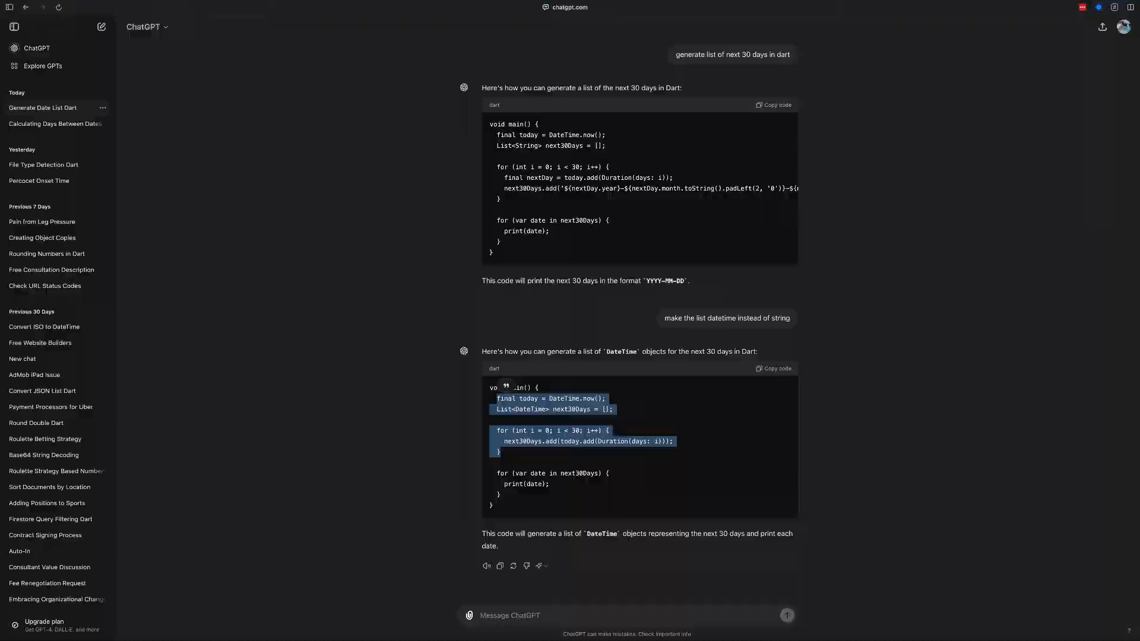
key(ctrl+Tab)
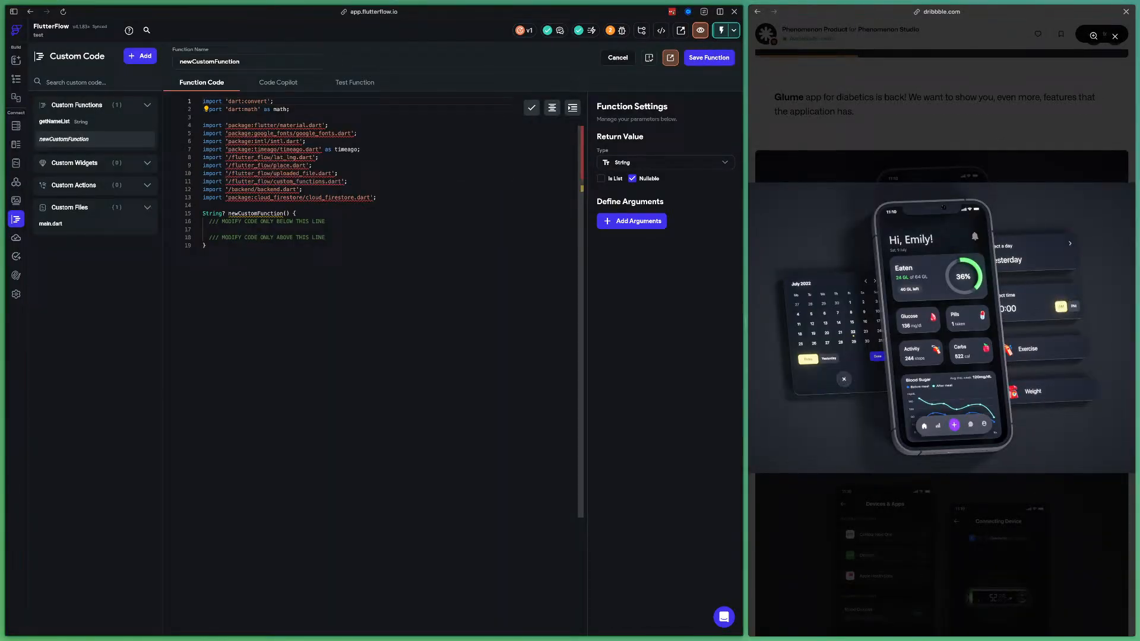
drag(249, 230, 250, 206)
click(249, 229)
key(ctrl+v)
Rename the new custom function as generate30Days
drag(240, 62, 149, 58)
key(BackSpace)
text(gen)
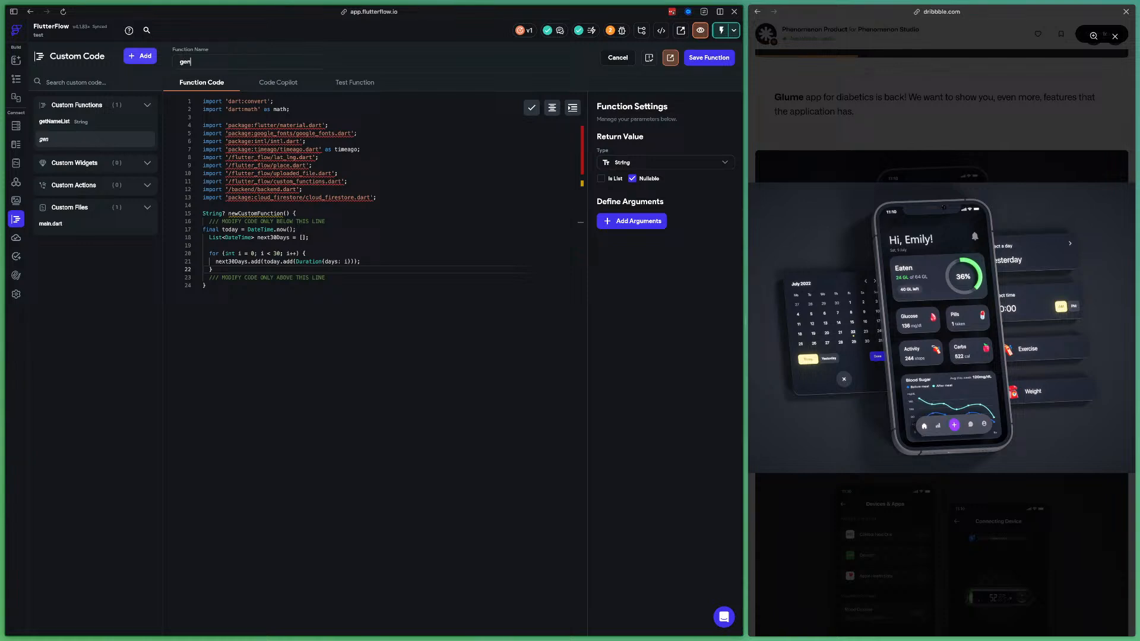
text(erate30Days)
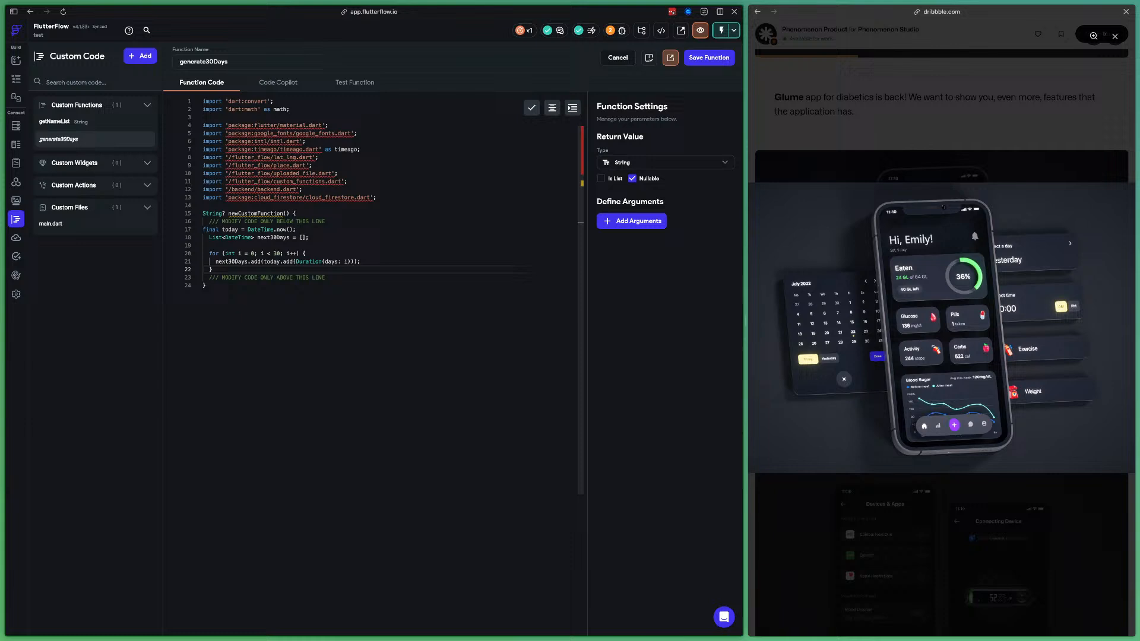
Set the generate30Days function to return a non-nullable list of DateTime values
click(665, 163)
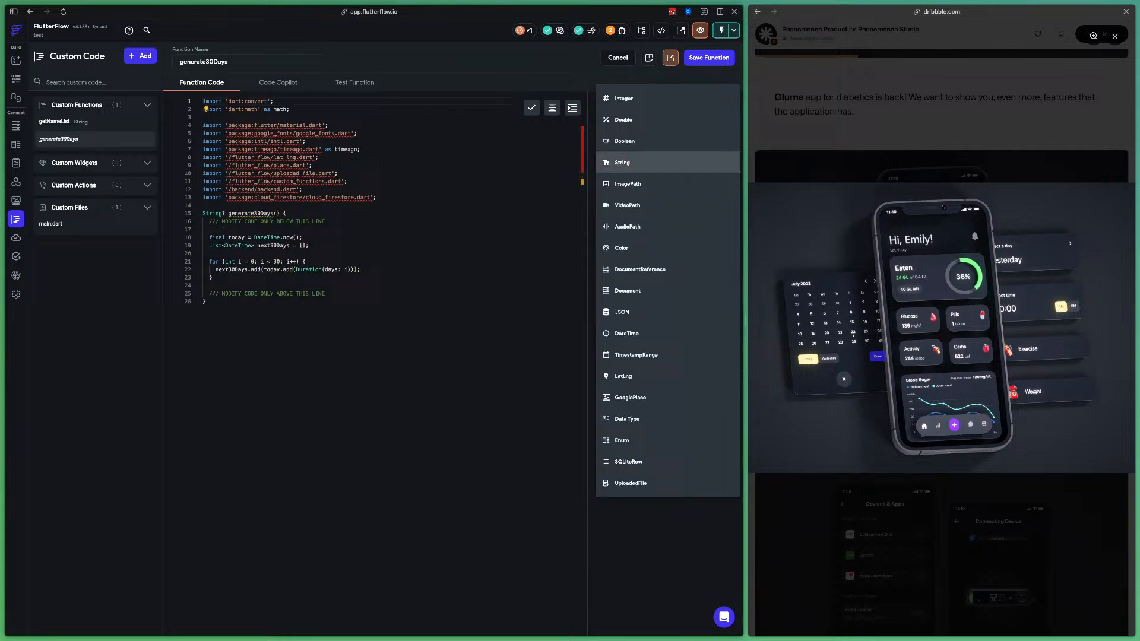
click(626, 333)
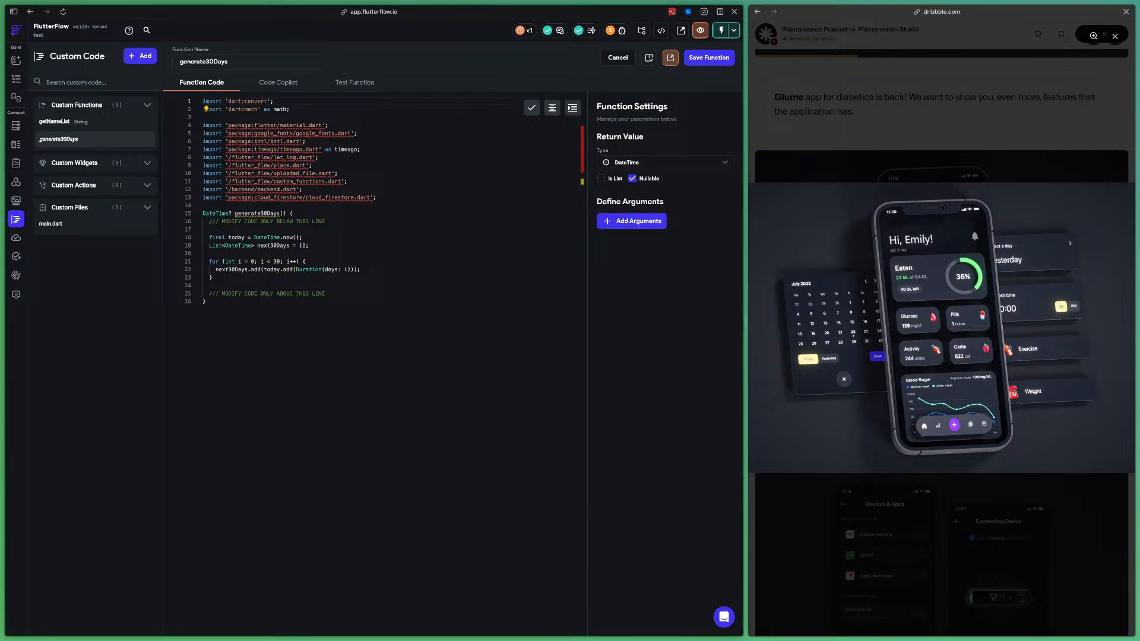
click(601, 179)
click(632, 178)
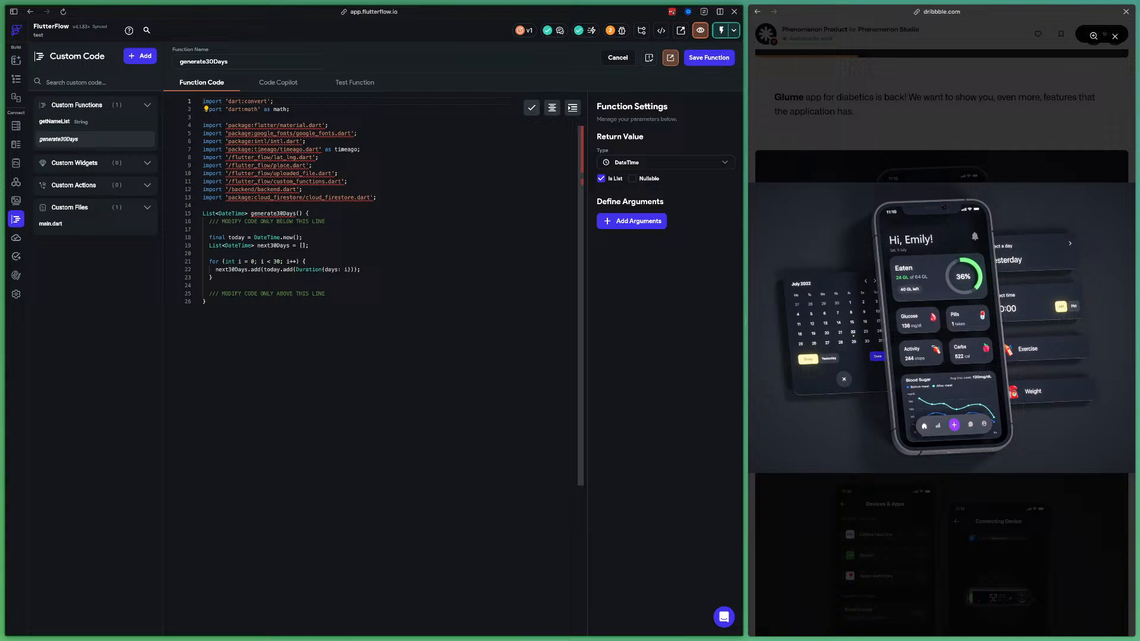
Add "return next30Days;" after the loop in generate30Days and save the function
click(204, 286)
text(return )
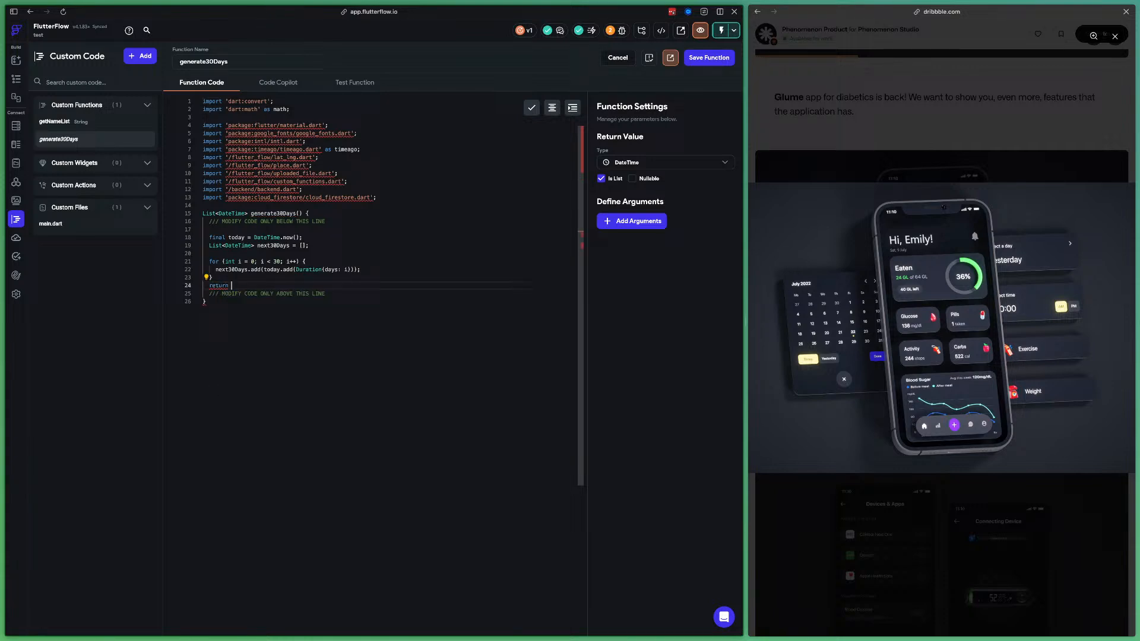
text(next30Days;)
click(709, 57)
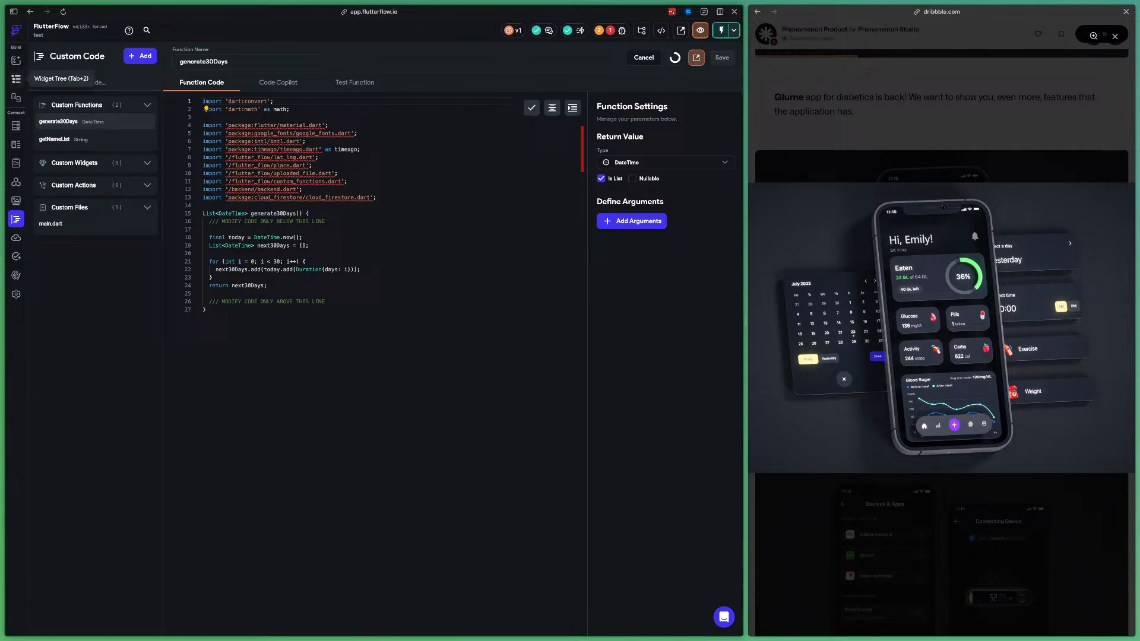
Add a ListView inside the Column of the "ant" page
click(16, 79)
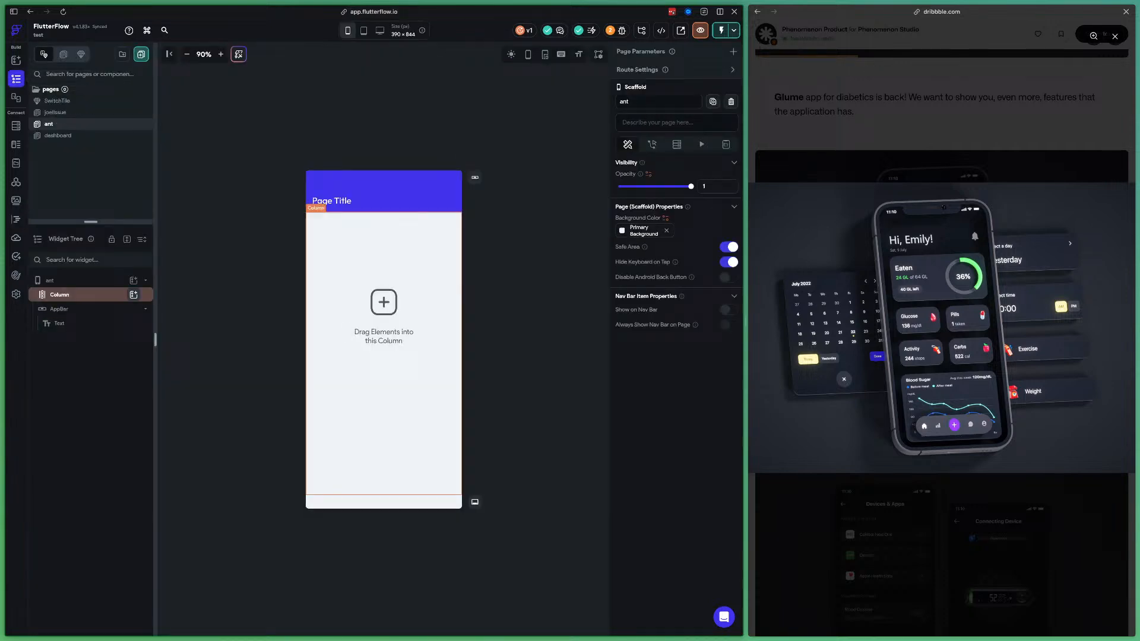
click(133, 294)
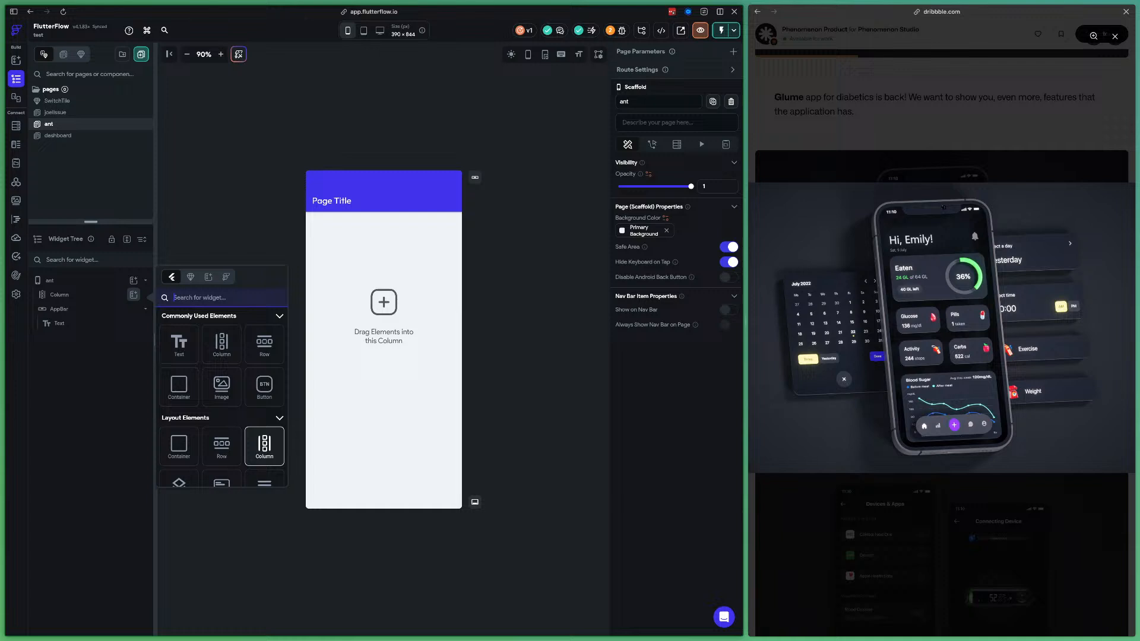
scroll(264, 451, down, 1)
click(264, 467)
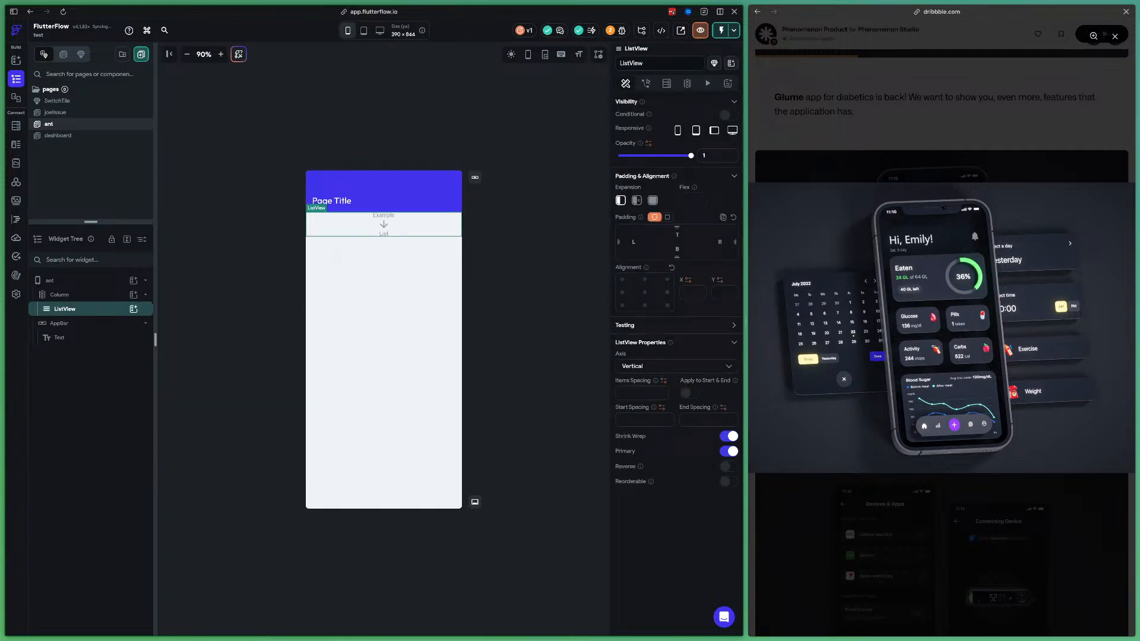
Generate the ListView's children dynamically from the generate30Days custom function, using the variable name "day"
click(687, 83)
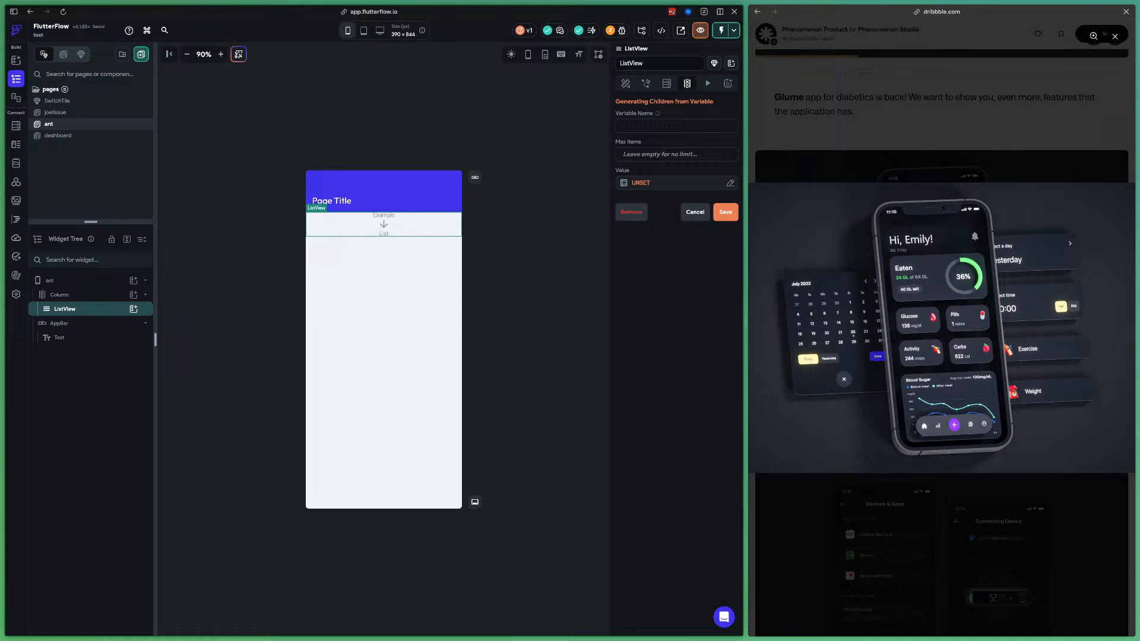
click(676, 183)
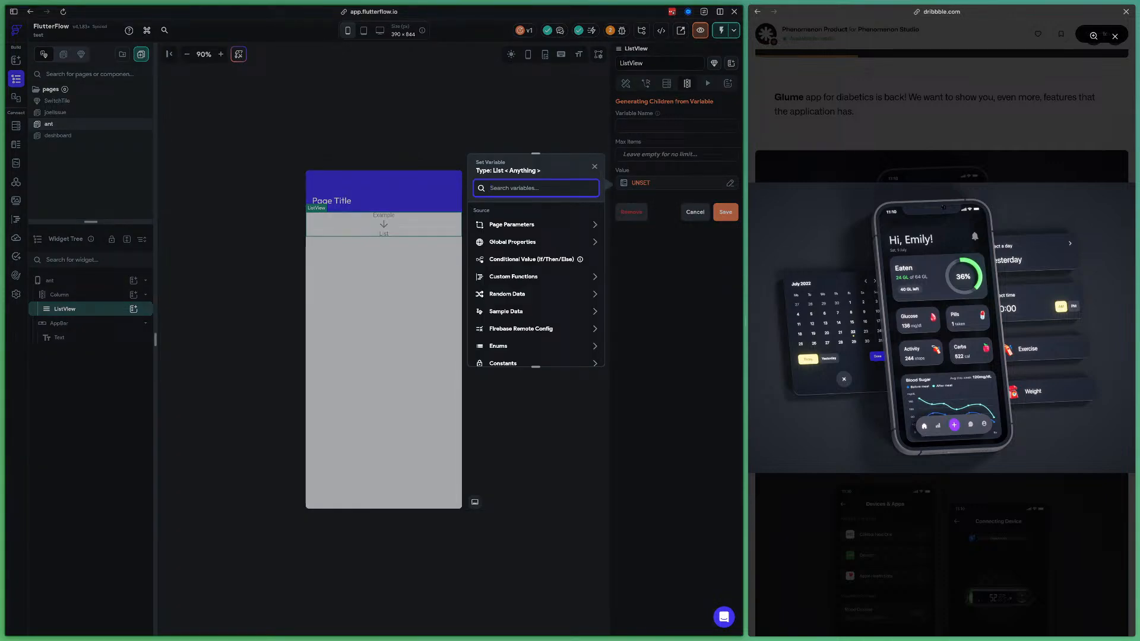
click(513, 277)
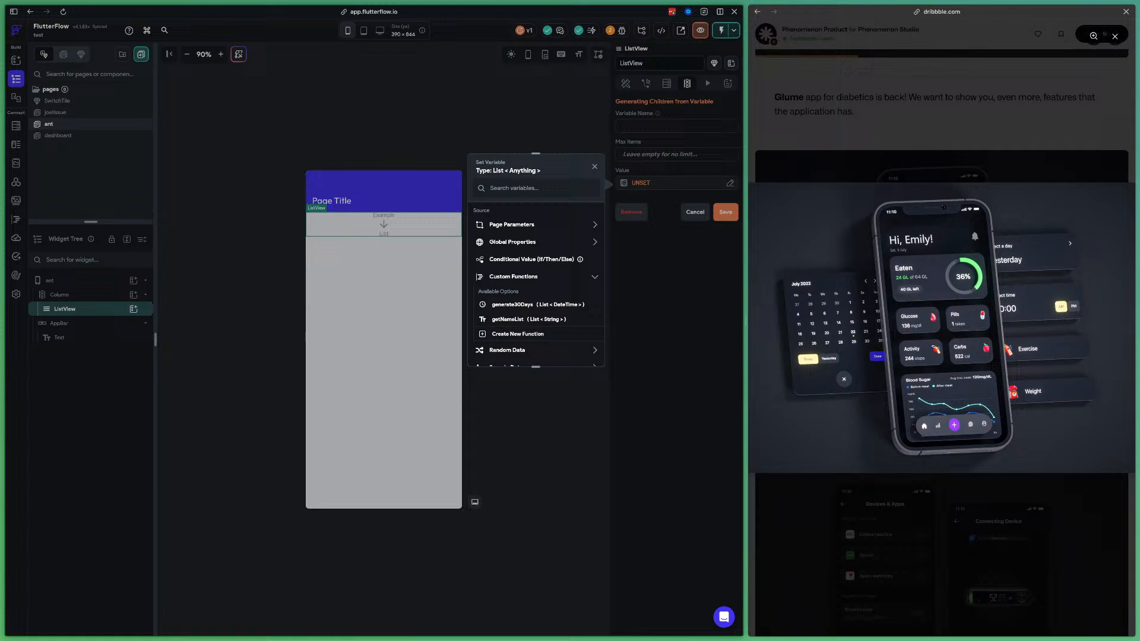
click(523, 305)
click(580, 352)
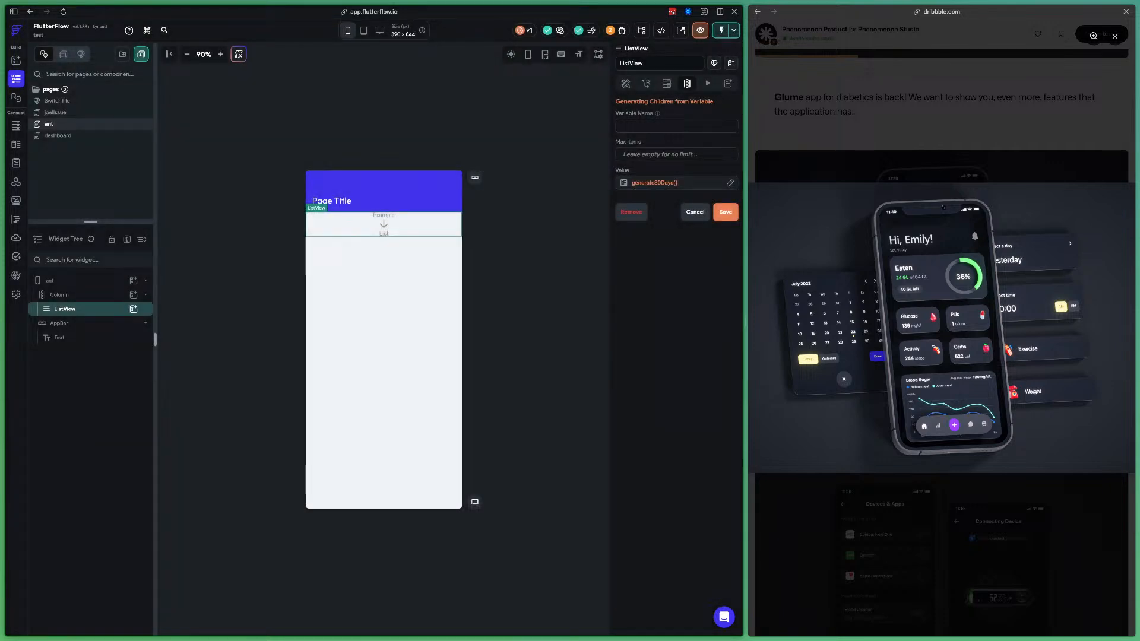
text(day)
click(725, 212)
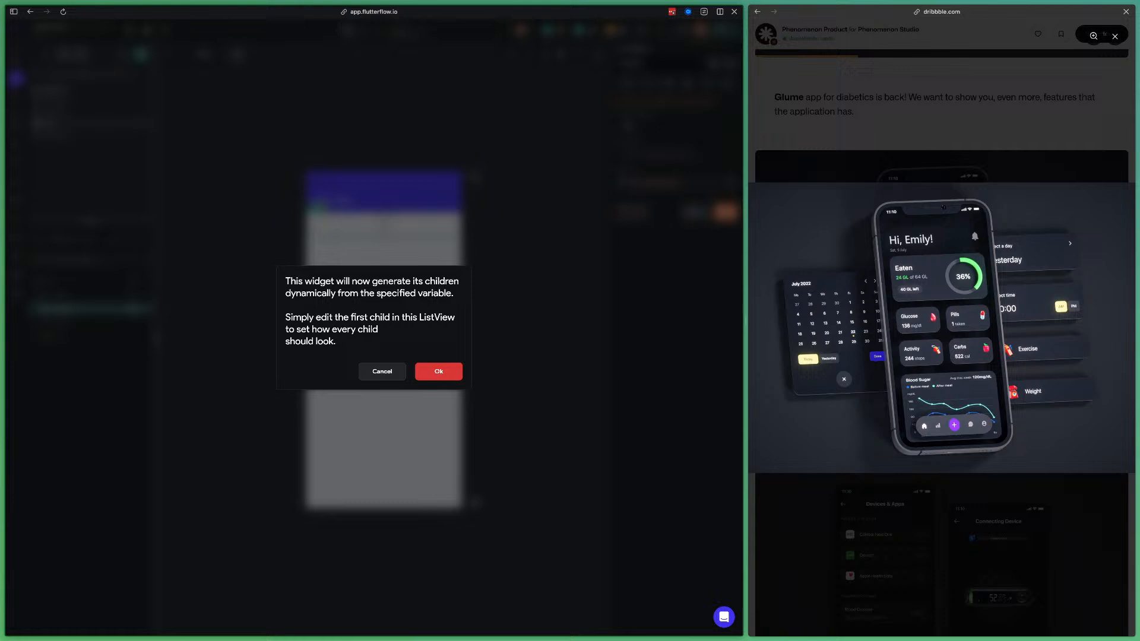
click(438, 371)
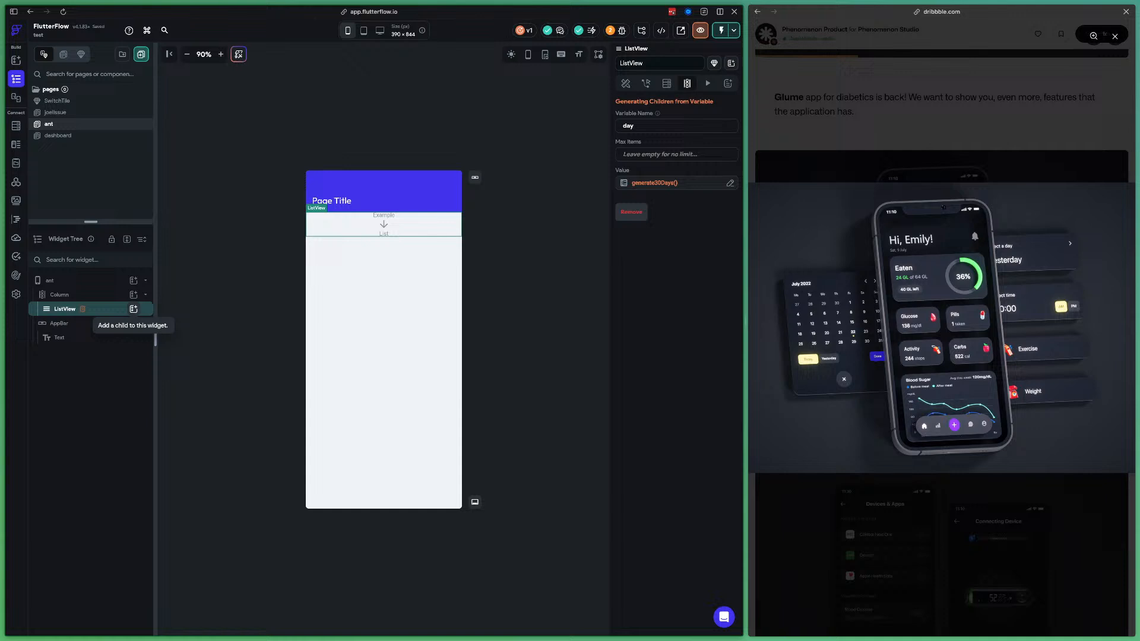
Add a Container to the ListView and place a Text widget inside it
click(134, 309)
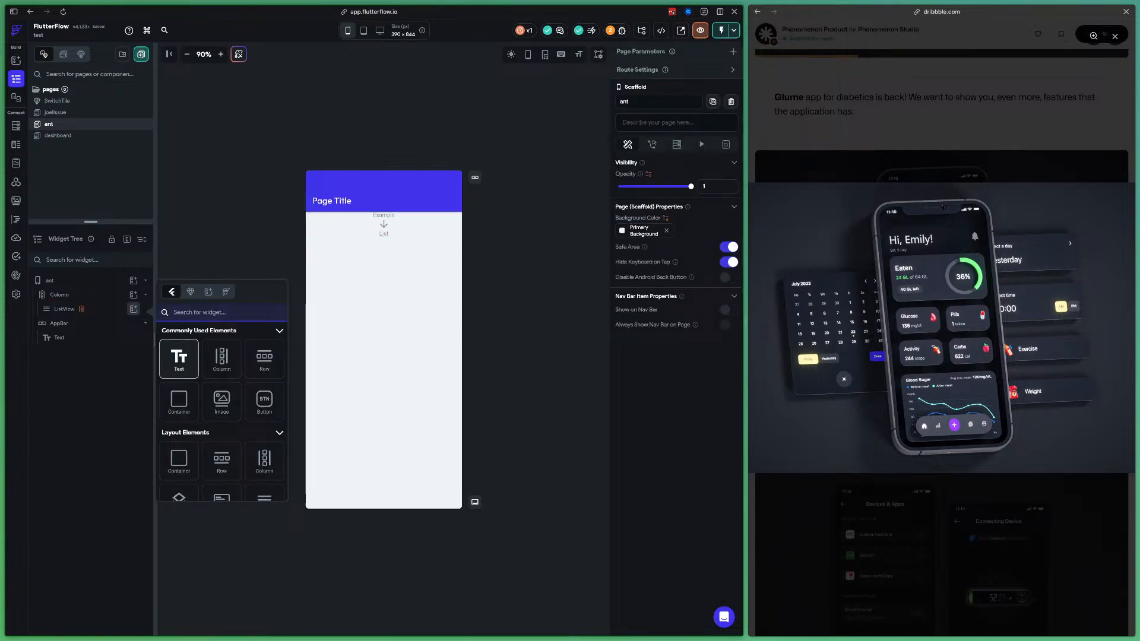
click(179, 398)
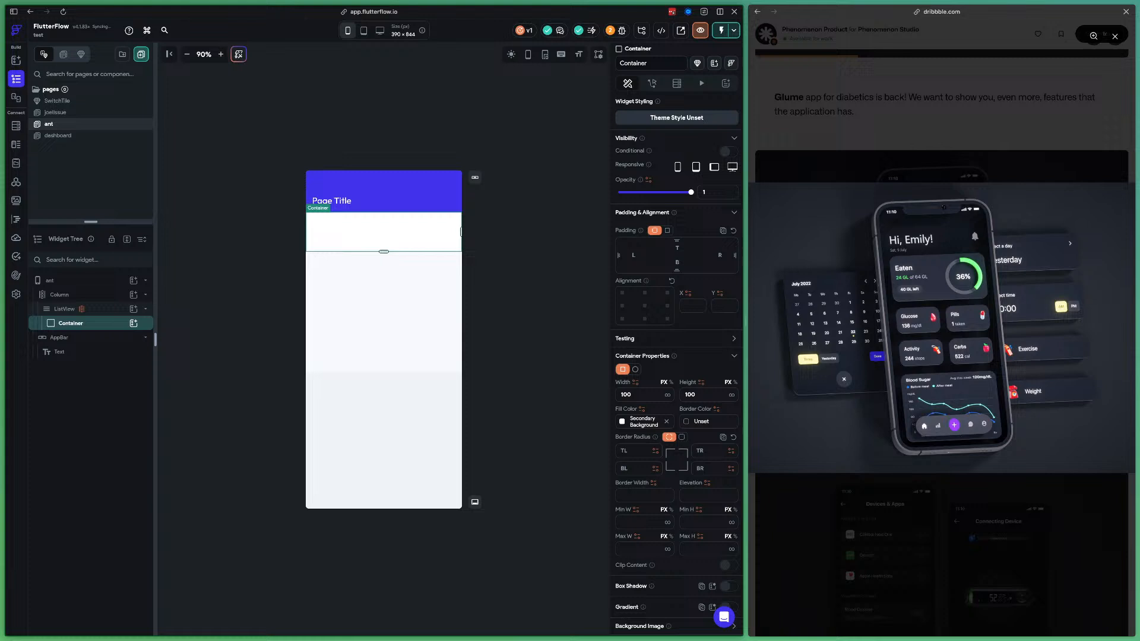
click(134, 323)
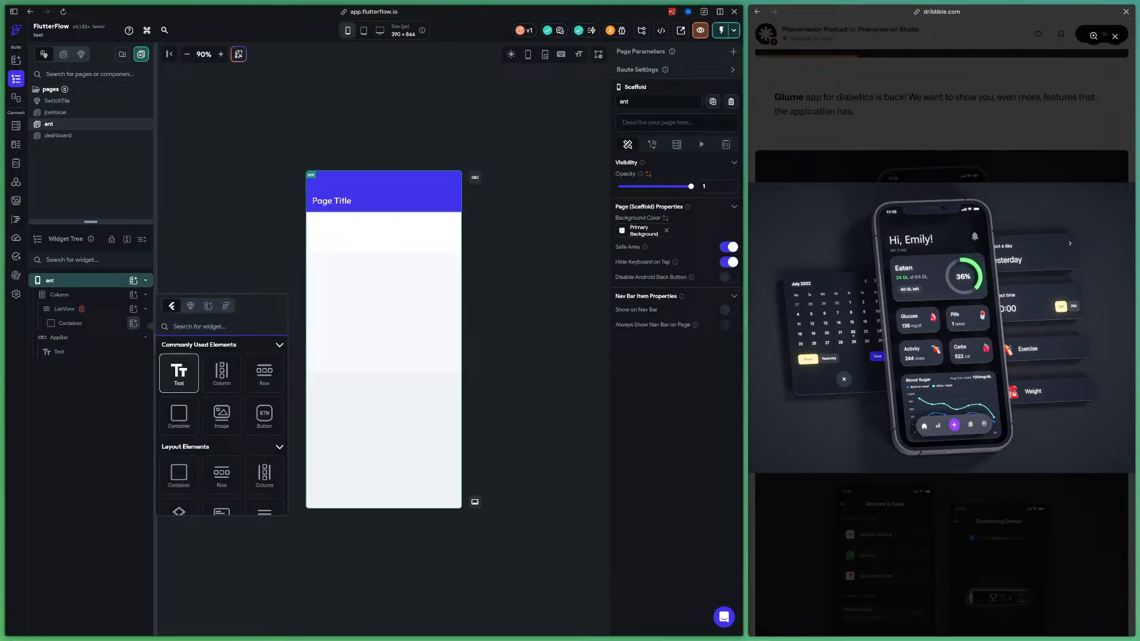
click(178, 372)
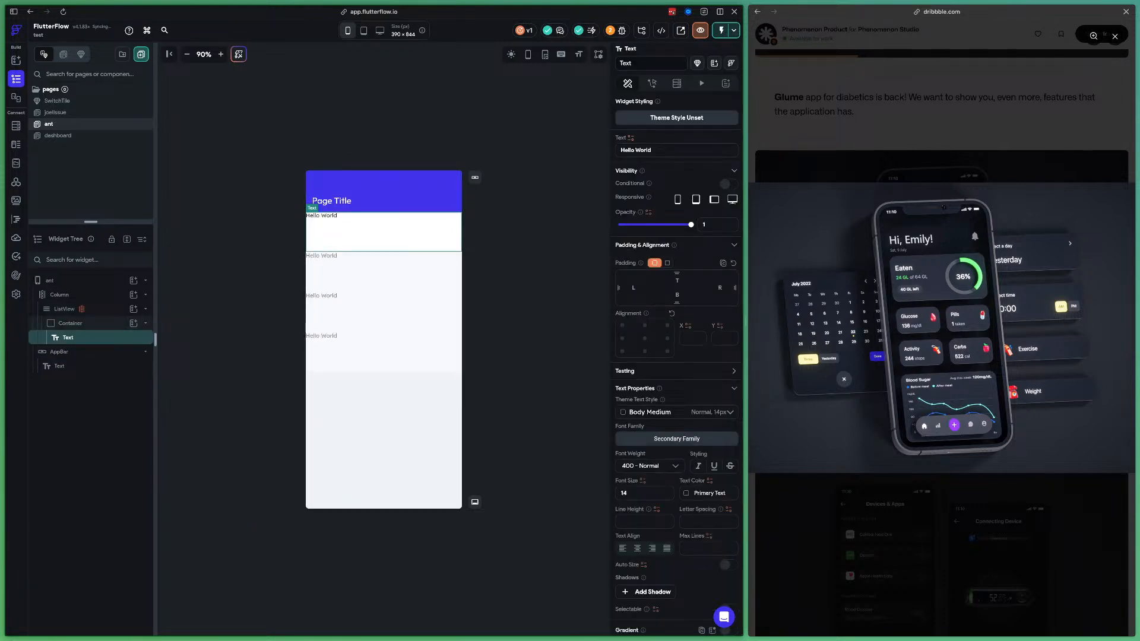
Bind the text of the Text widget in the Container to the "day Item" variable with no further changes
click(630, 138)
click(503, 209)
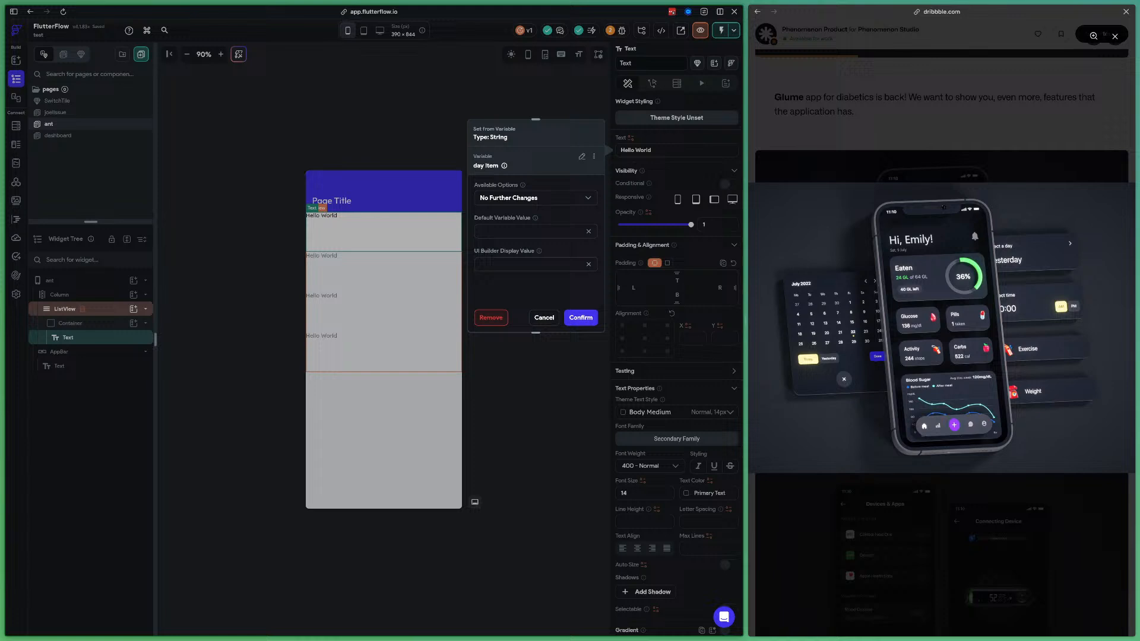
click(581, 317)
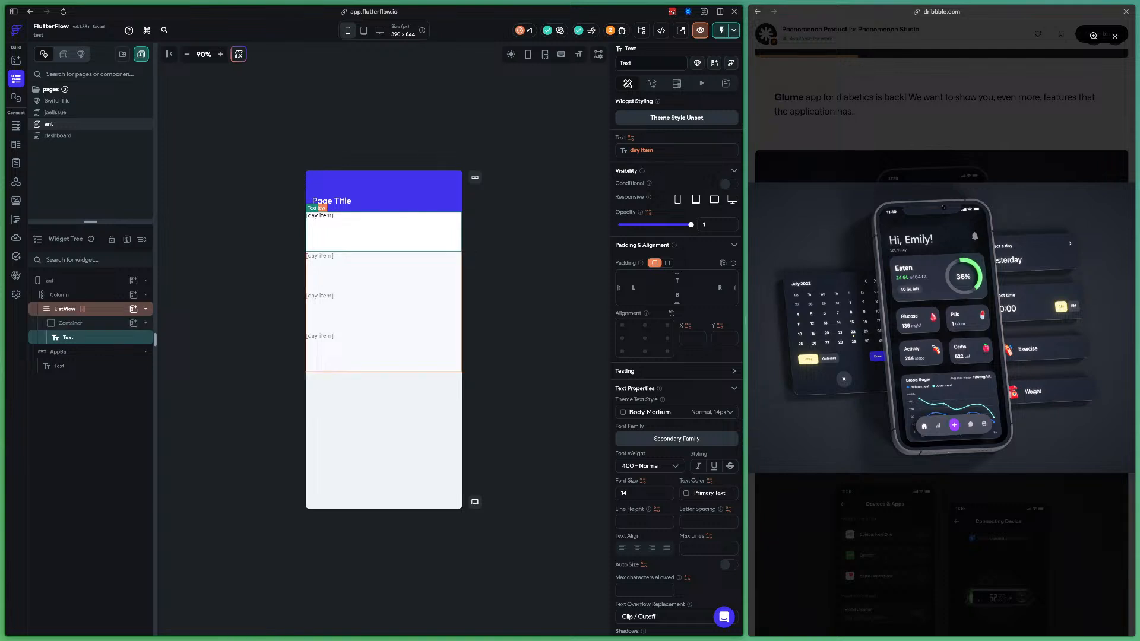
click(66, 280)
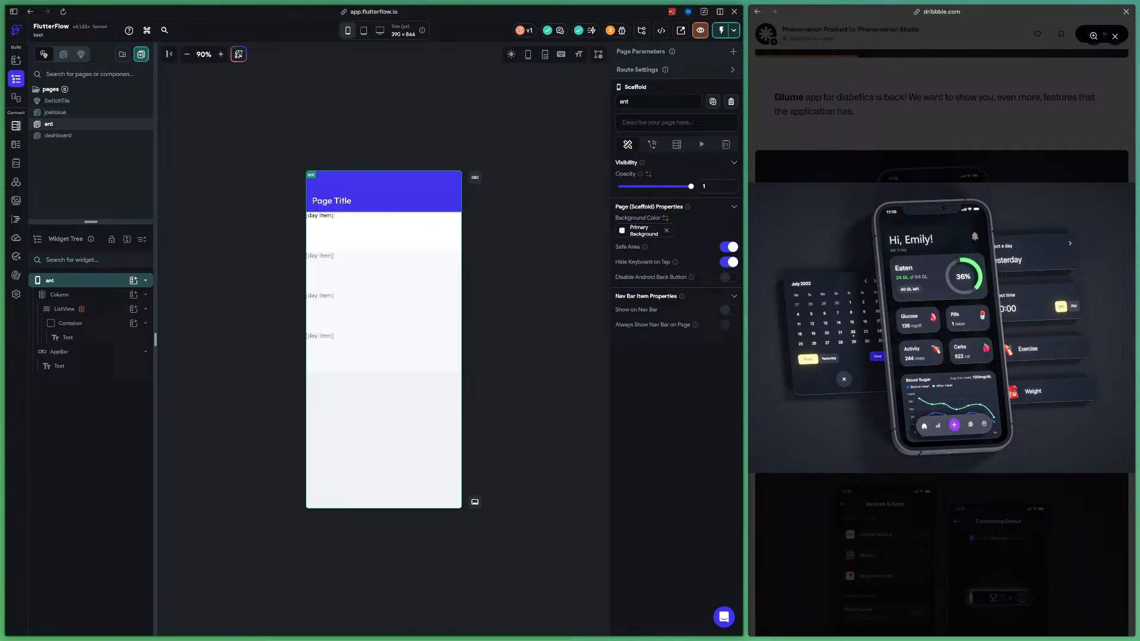
Create a Firestore collection named "events"
click(16, 126)
click(148, 56)
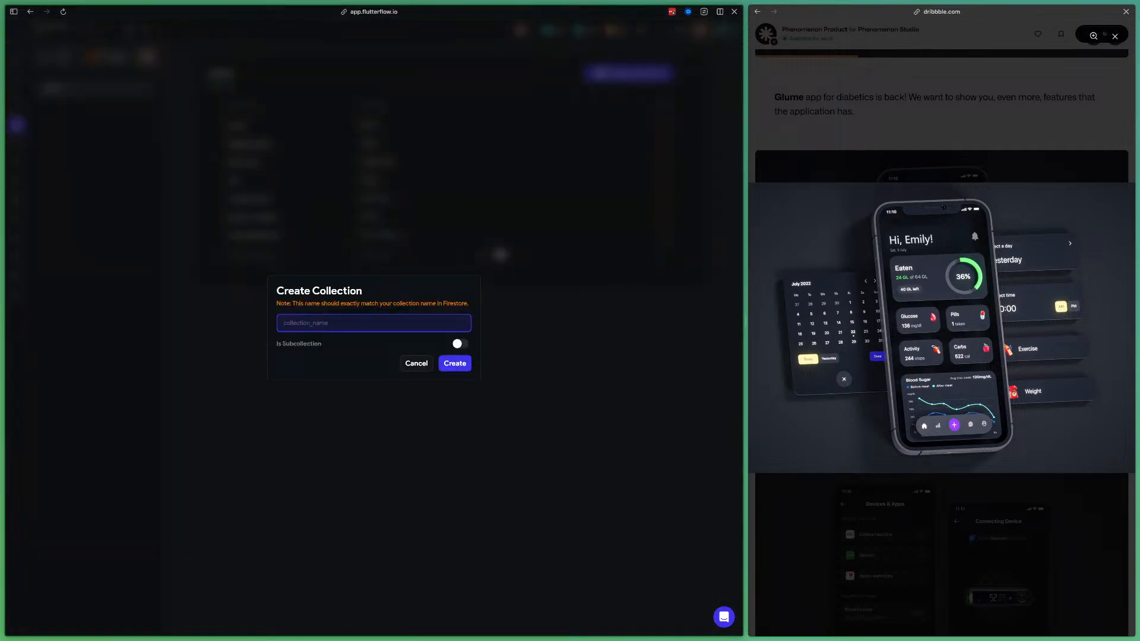
text(events)
key(Return)
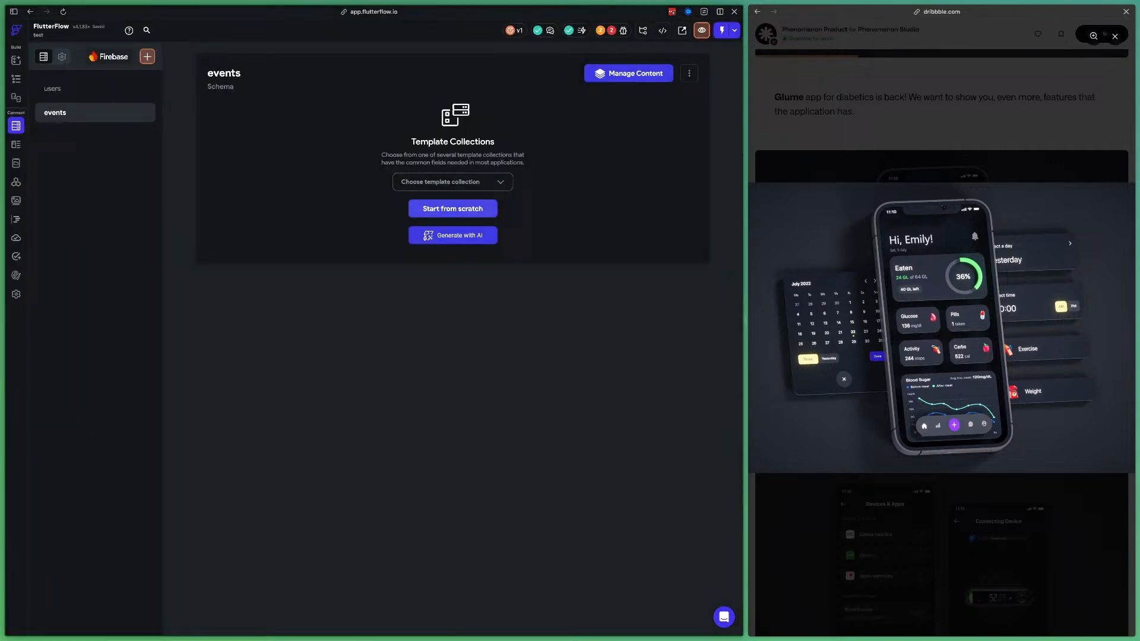
Start the events schema from scratch and add a "startTime" field of type Date Time
click(453, 209)
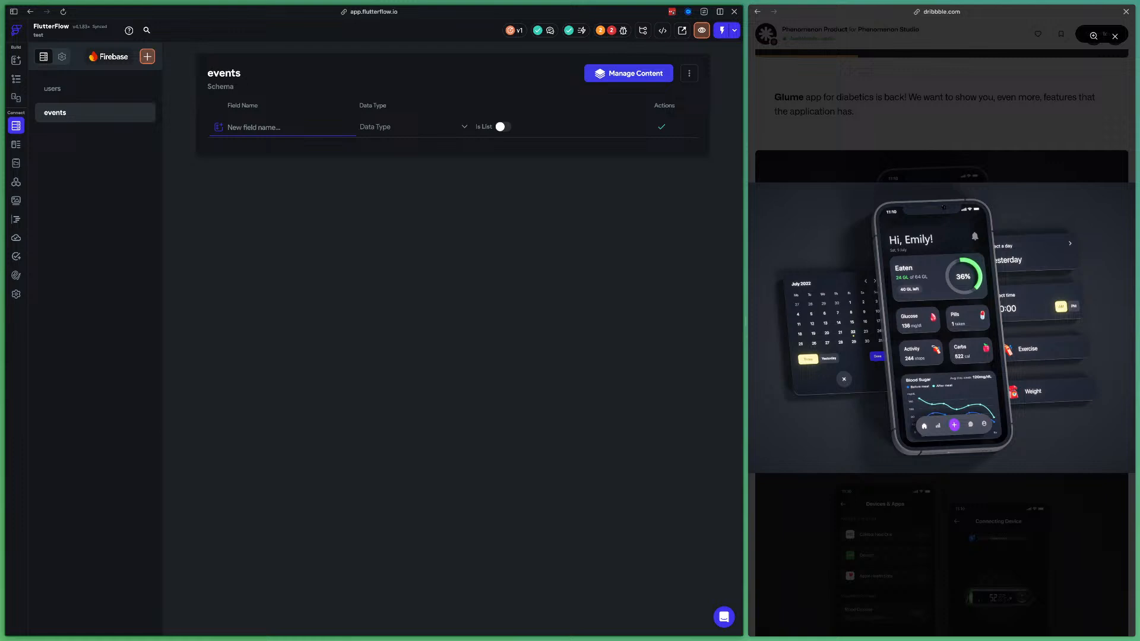
text(startTime)
click(413, 127)
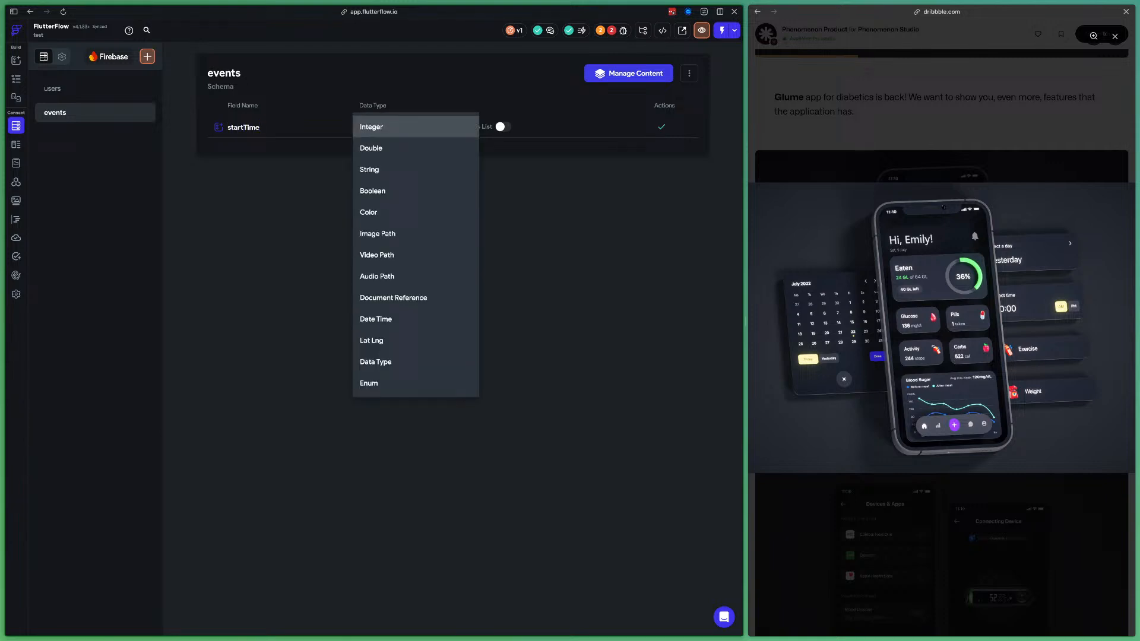
click(392, 319)
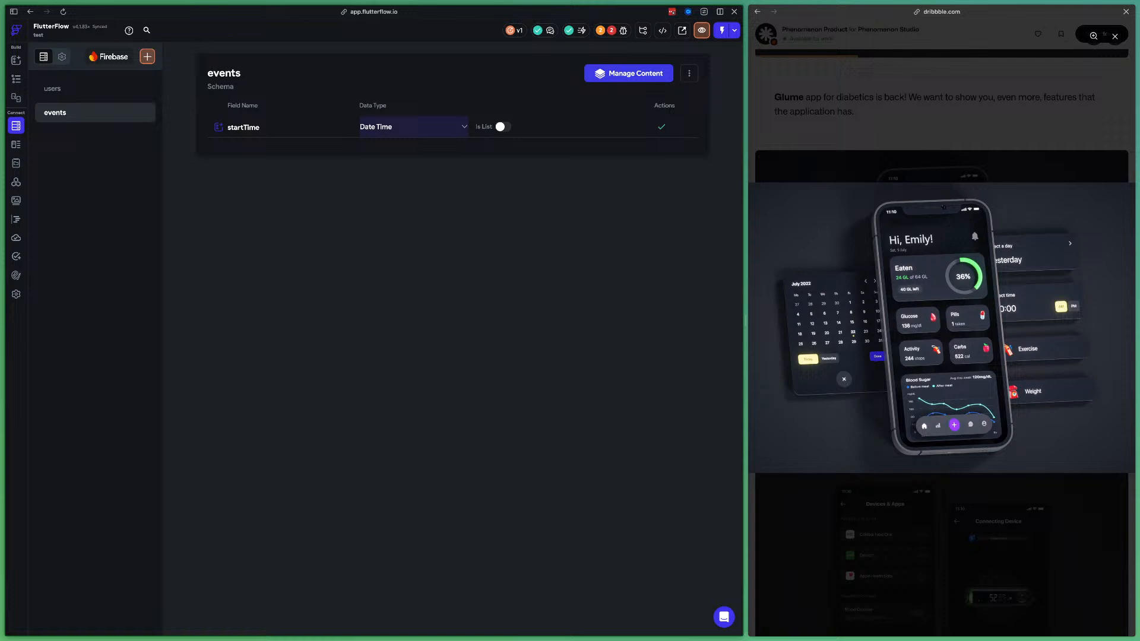
click(661, 127)
Add an "endTime" field of type Date Time to the events collection's schema
click(267, 145)
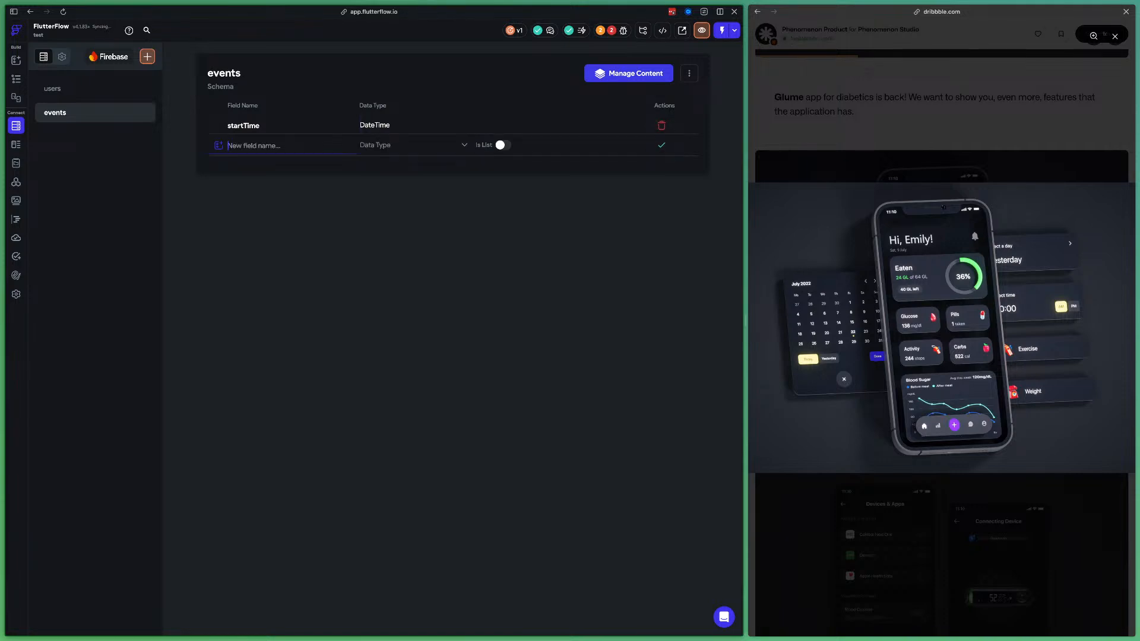
text(endTime)
click(414, 145)
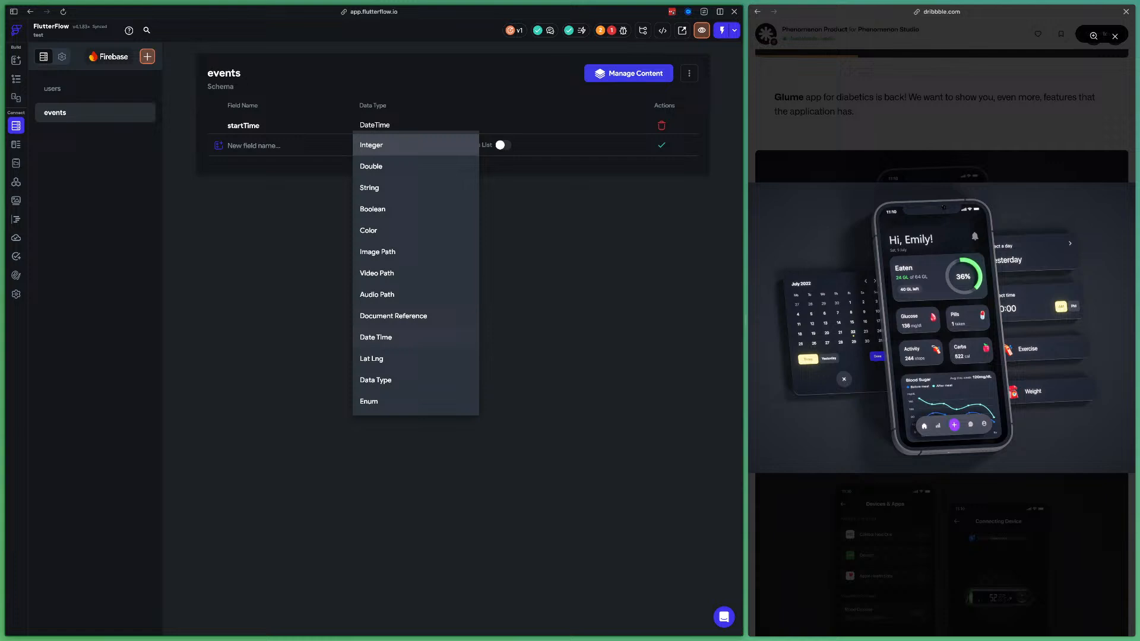
click(392, 337)
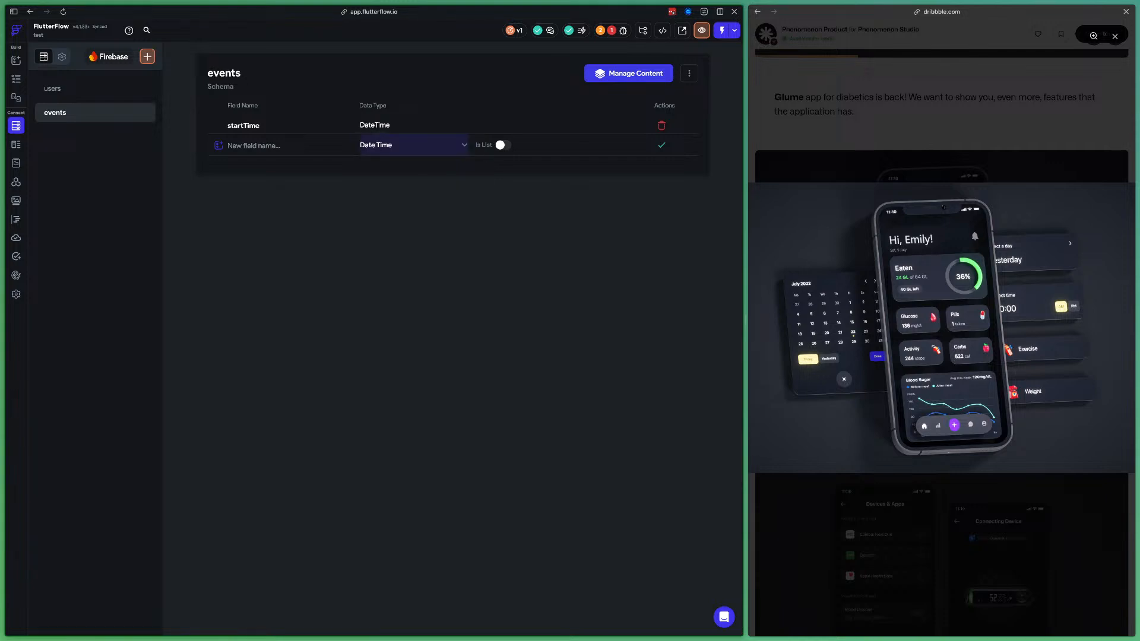
click(661, 145)
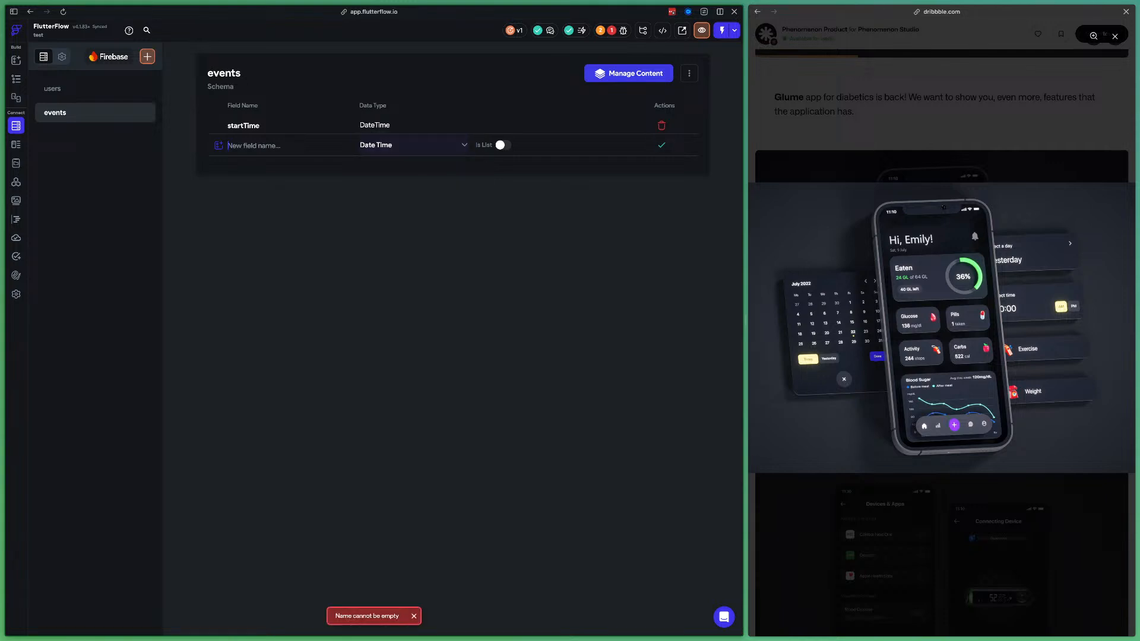
text(endTle)
key(BackSpace)
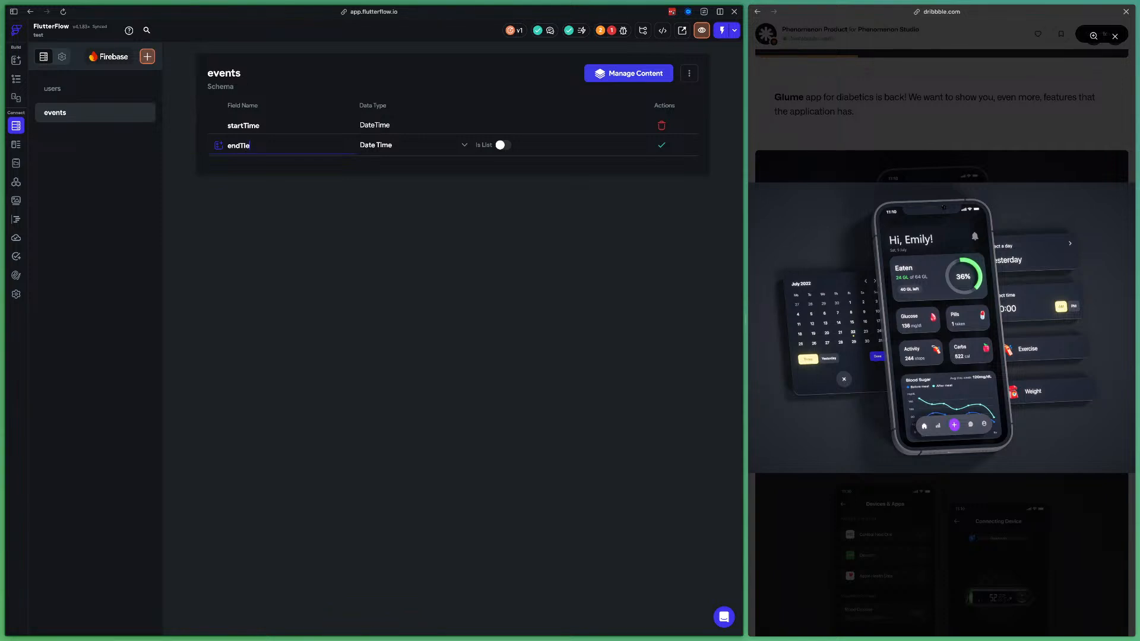
text(me)
click(433, 145)
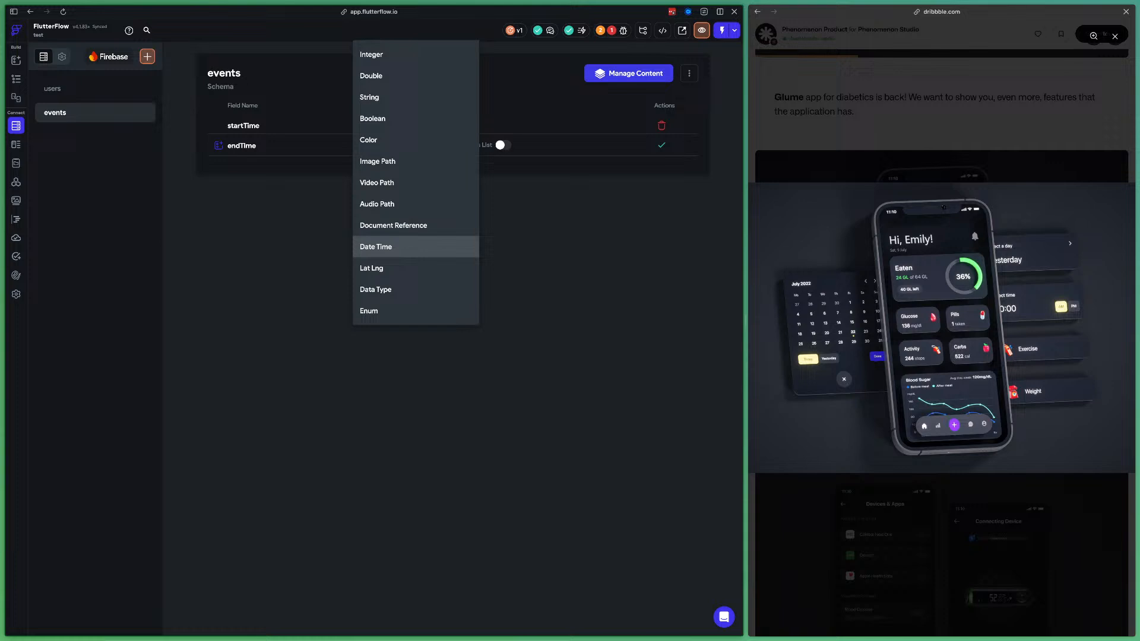
click(403, 247)
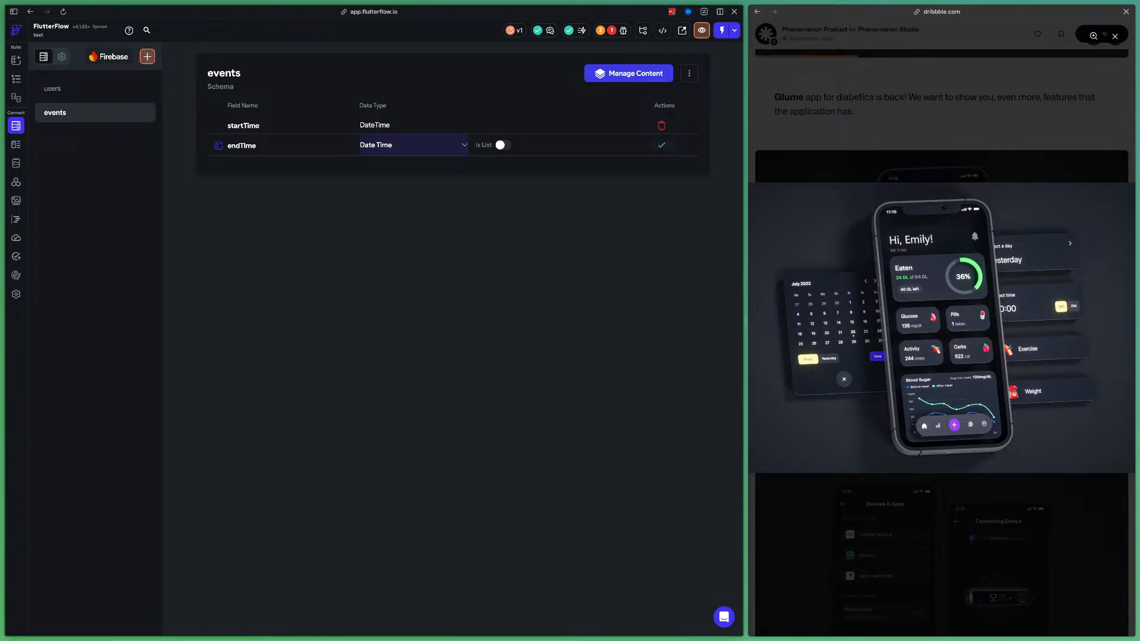
click(662, 144)
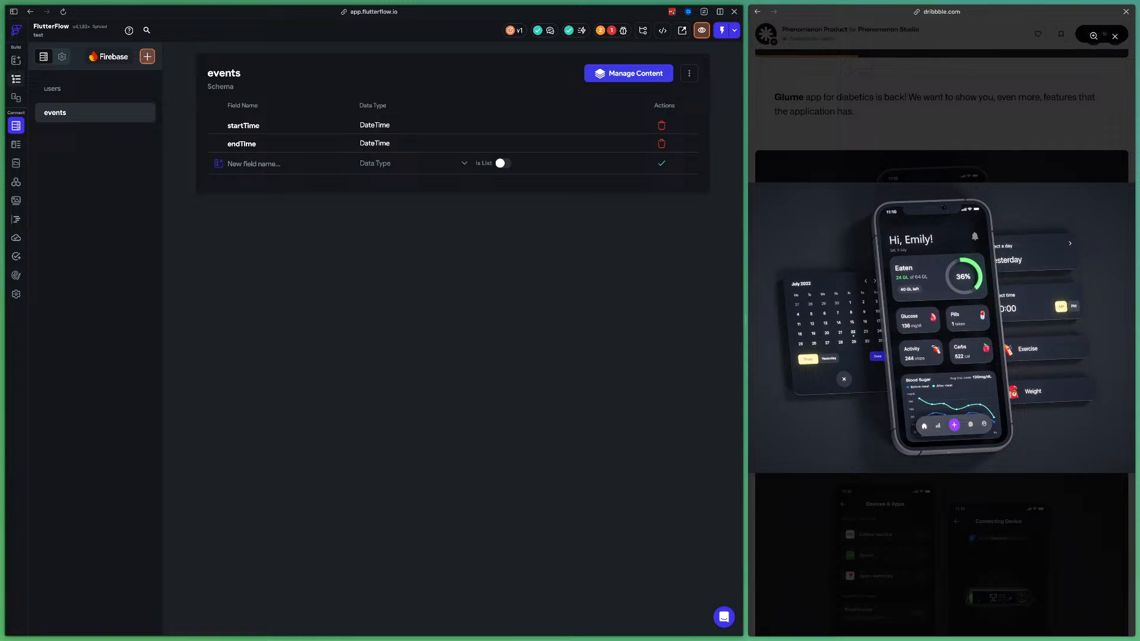
Check the generate30Days custom function, switch to ChatGPT and ask it to "generate starttime and endtime in the list"
click(17, 219)
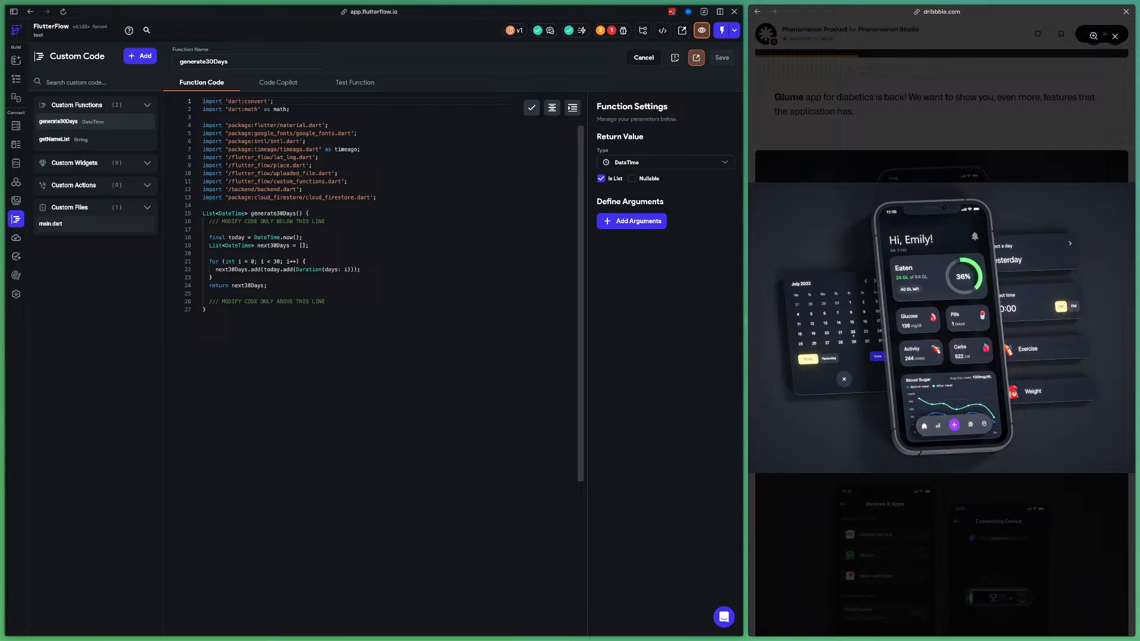
mouse_move(288, 270)
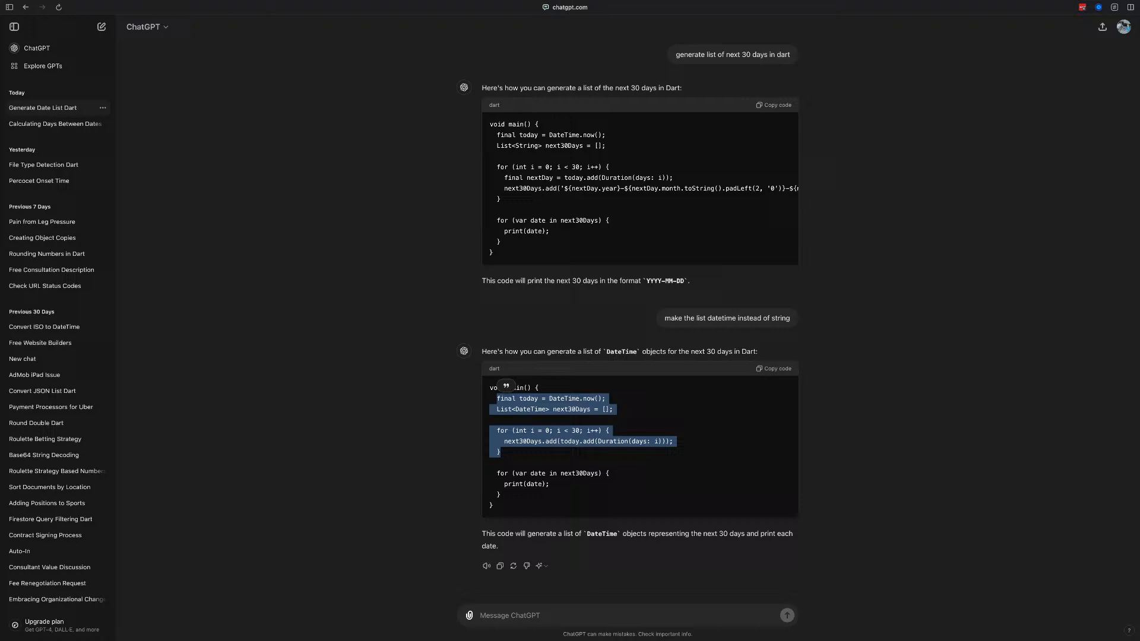
click(677, 456)
text(generate)
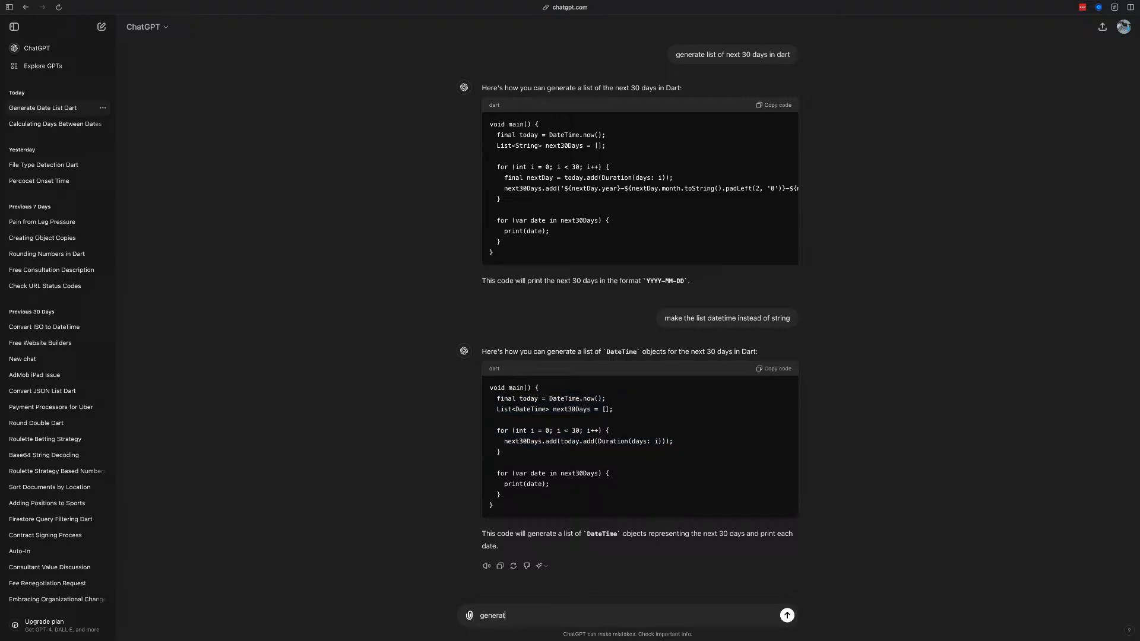
key(BackSpace)
key(BackSpace)
key(BackSpace)
key(BackSpace)
key(BackSpace)
key(BackSpace)
key(BackSpace)
text(generate starttime and endtime in the list)
key(Return)
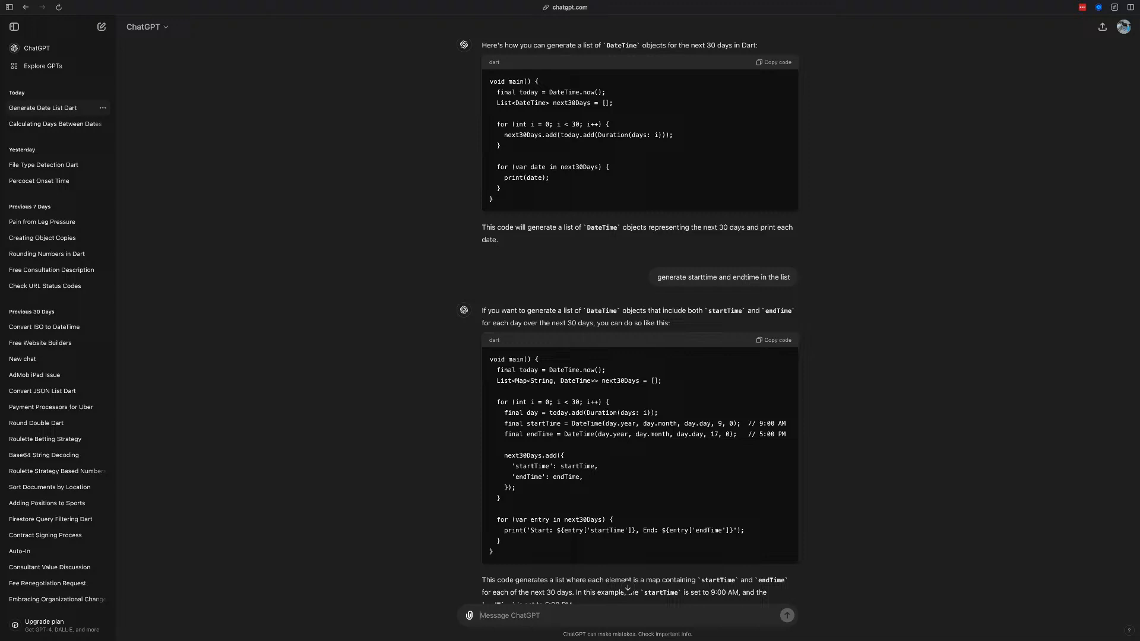
Copy ChatGPT's startTime/endTime map code up to the end of the first loop, and replace generate30Days' declarations and loop with it in FlutterFlow
drag(500, 498, 496, 370)
key(ctrl+c)
mouse_move(1, 334)
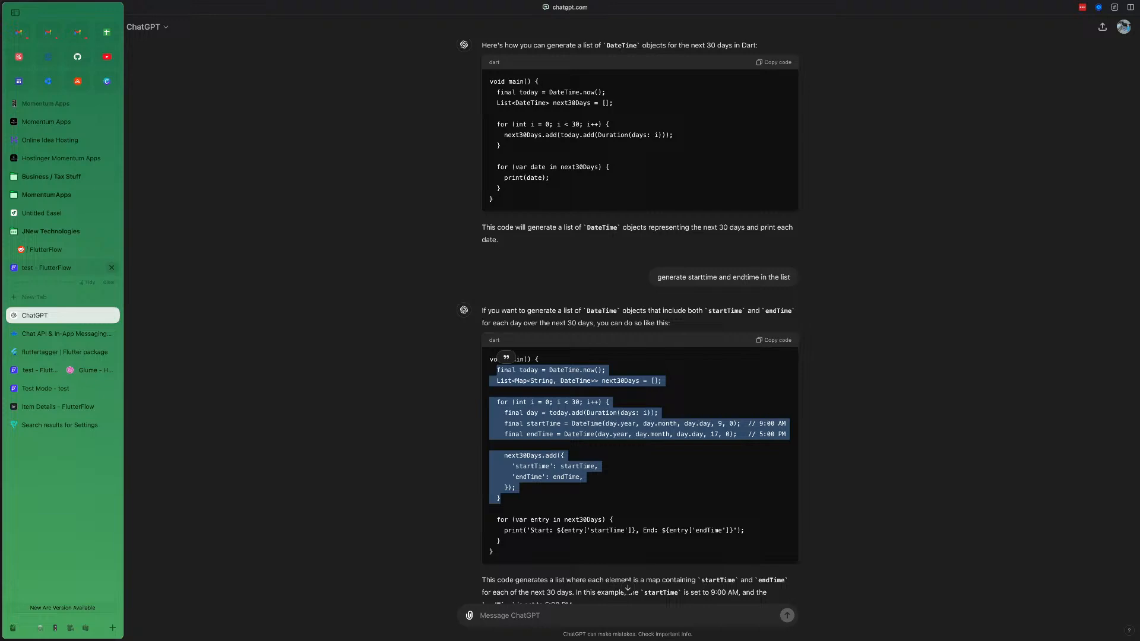
click(71, 268)
click(66, 371)
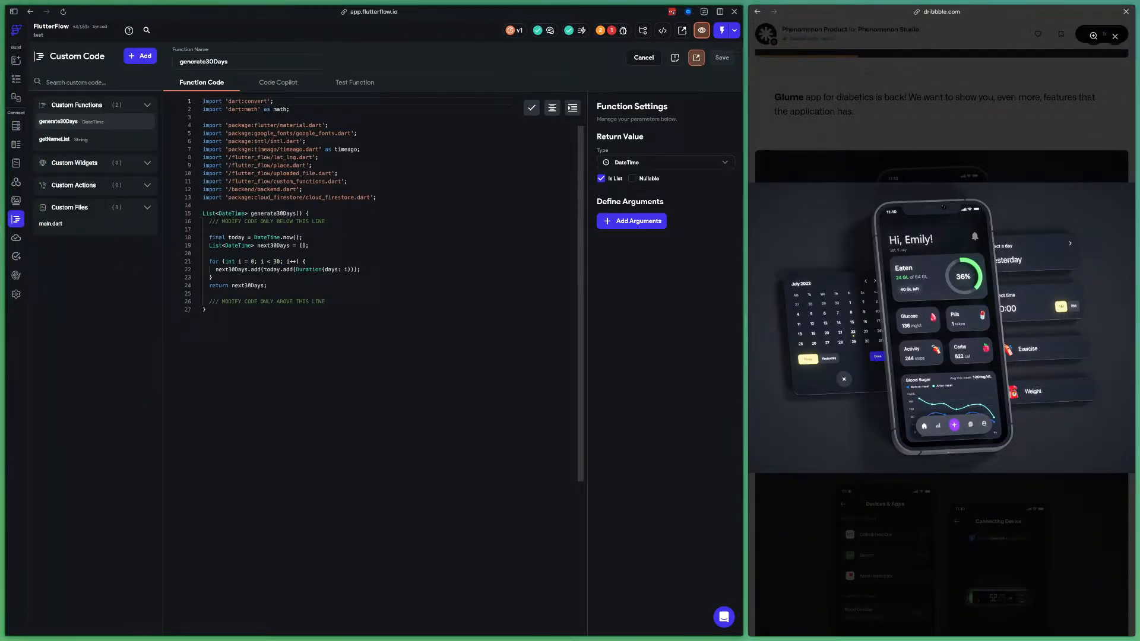
click(268, 285)
drag(213, 277, 209, 237)
key(ctrl+v)
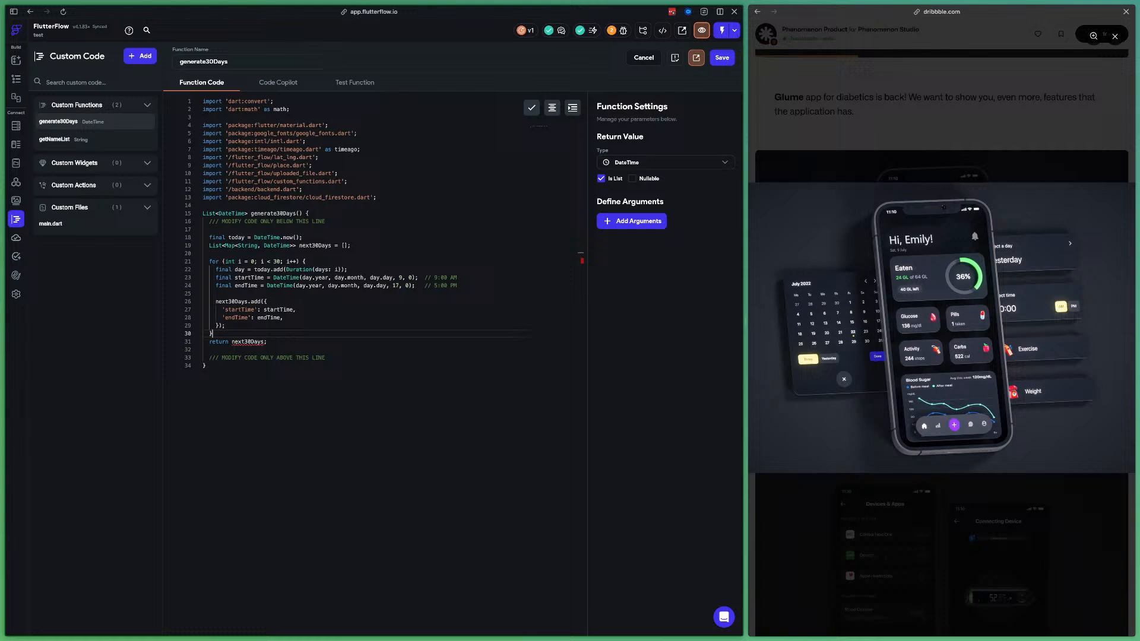
Change the return type of generate30Days to a list of JSON and save the function
click(665, 162)
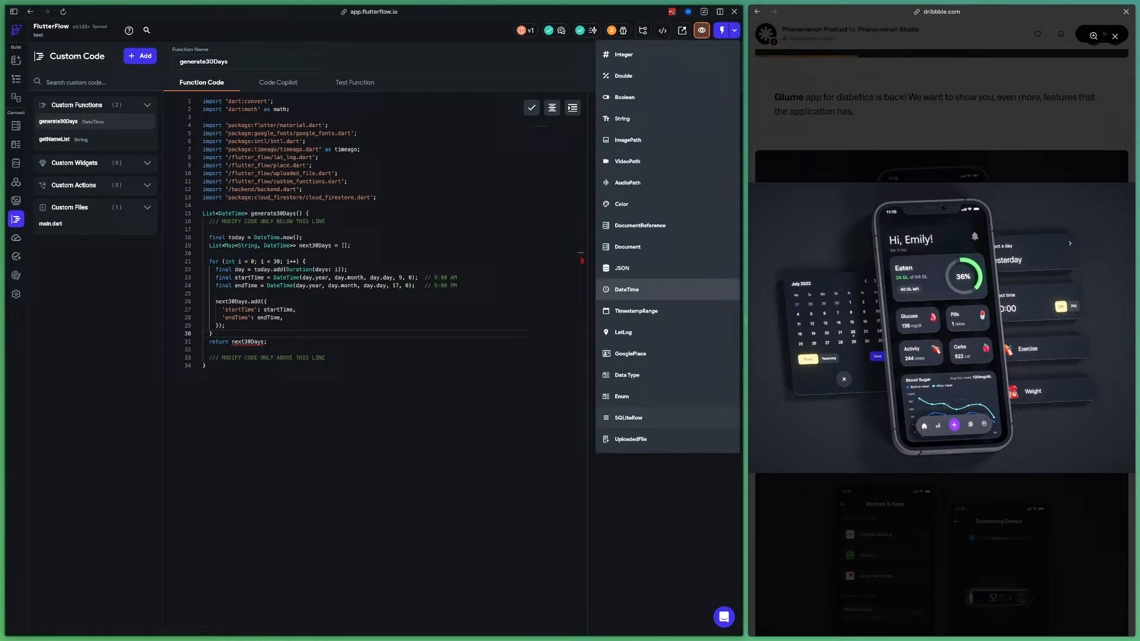
click(651, 268)
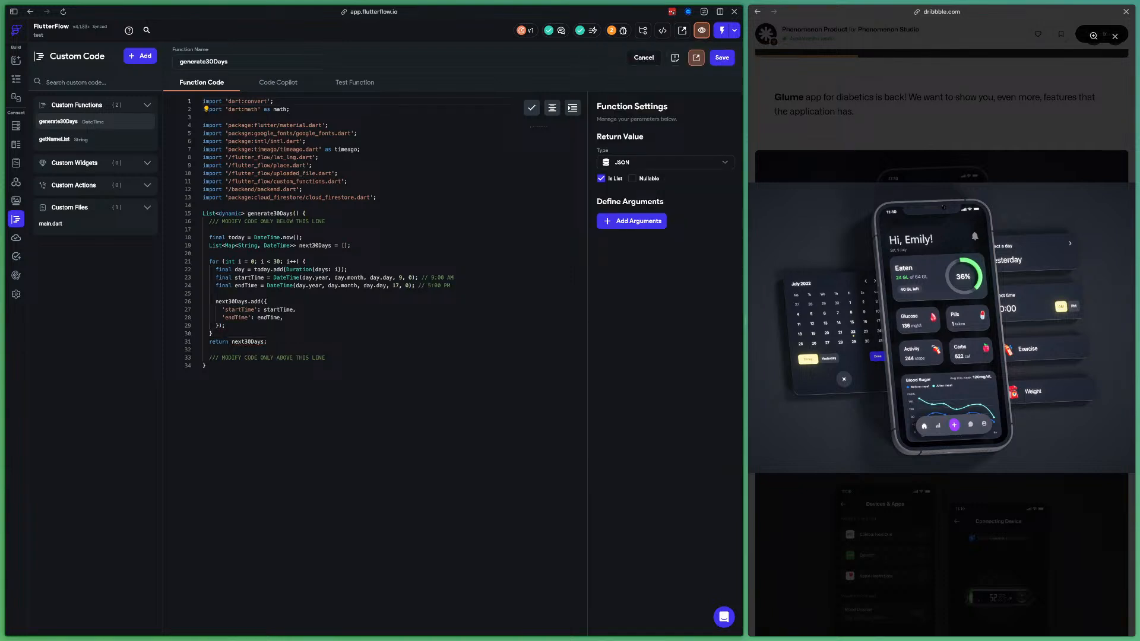
click(721, 57)
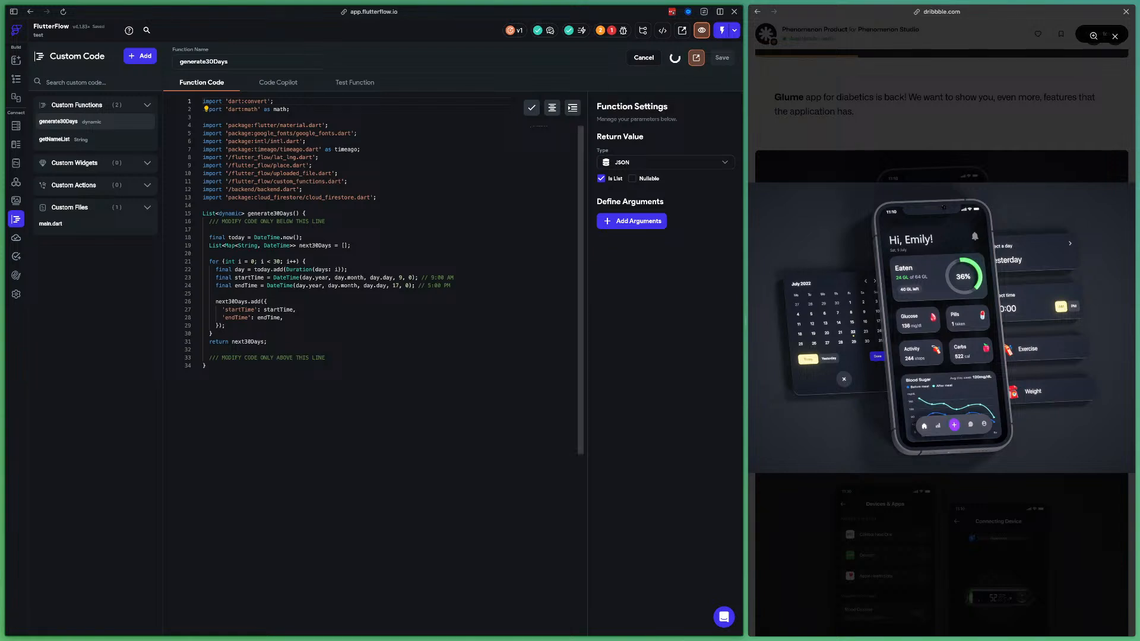
Bind the list Container's Text on the ant page to the day Item JSON path "$.startTime"
click(16, 79)
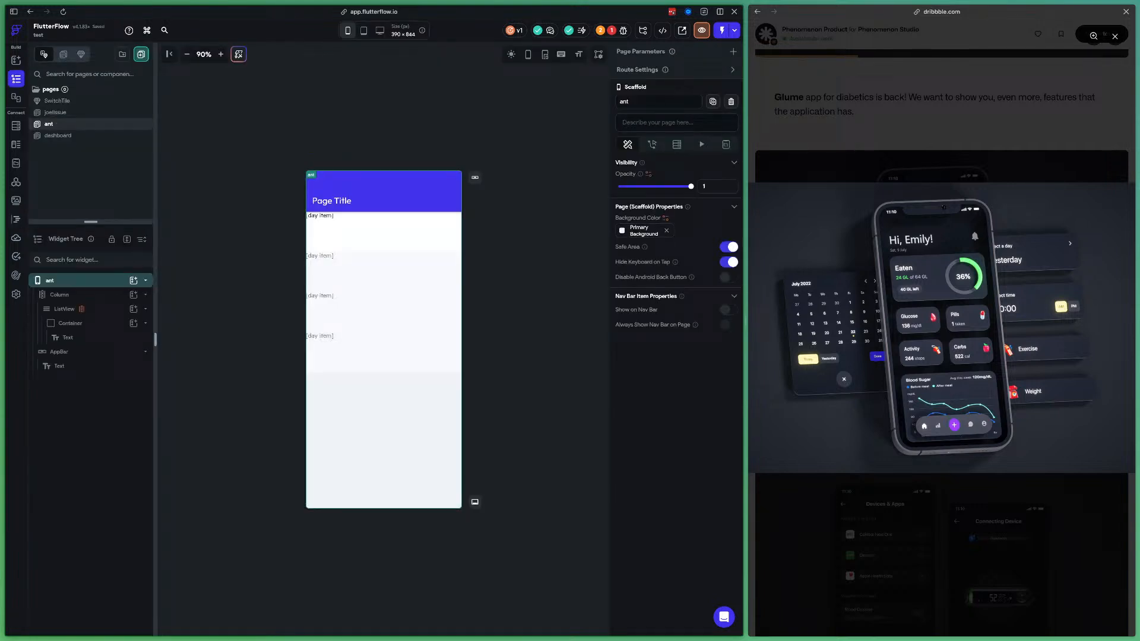
click(380, 232)
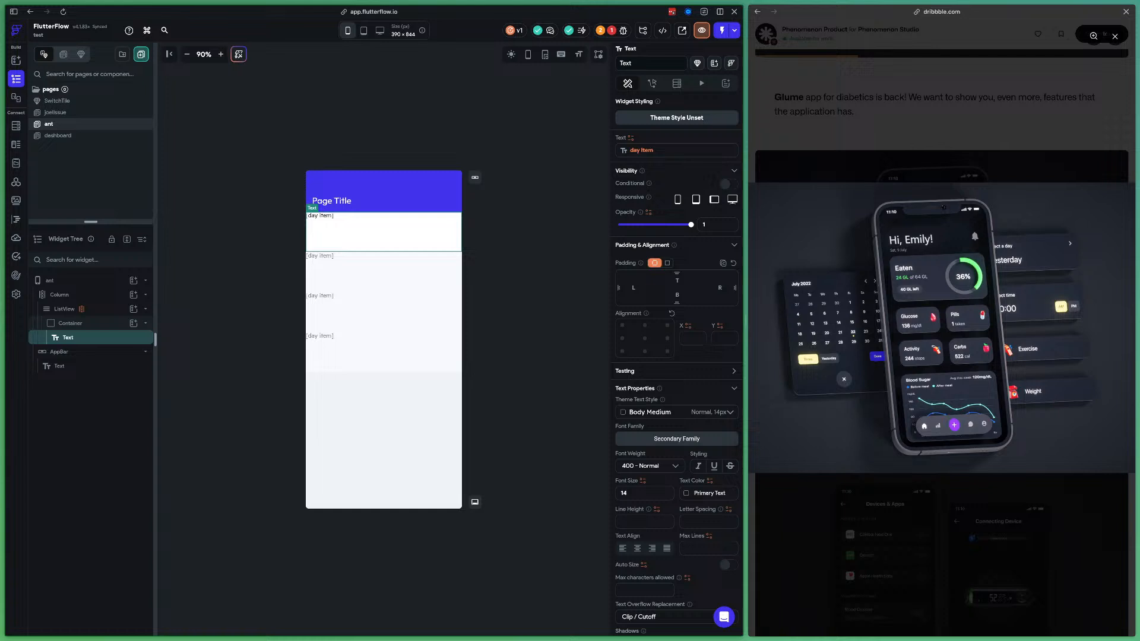
click(676, 150)
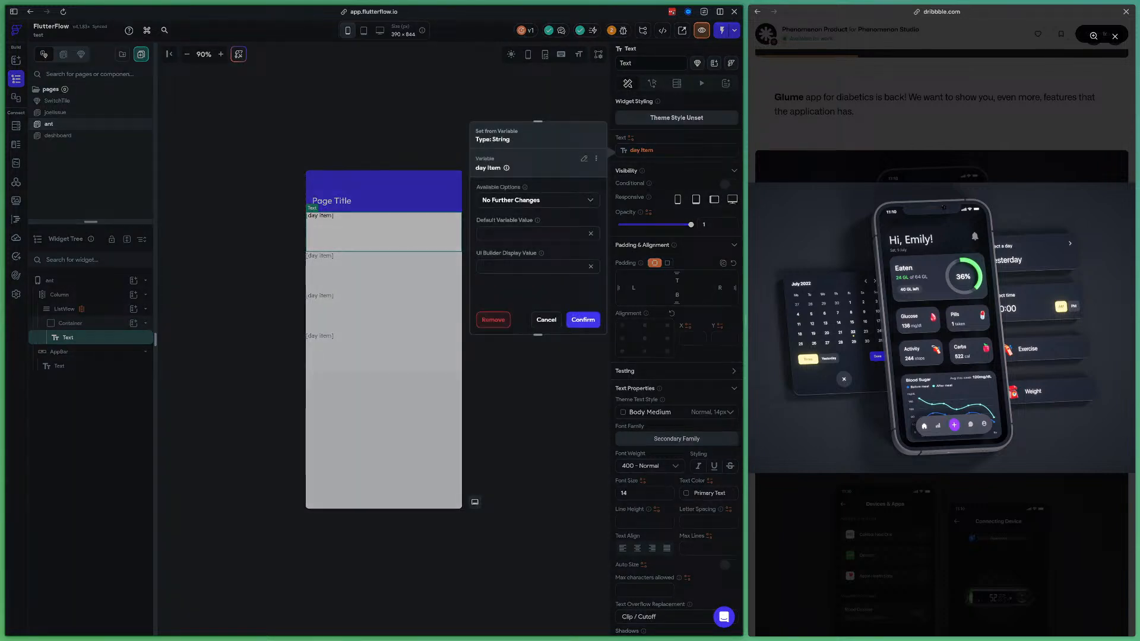
click(537, 200)
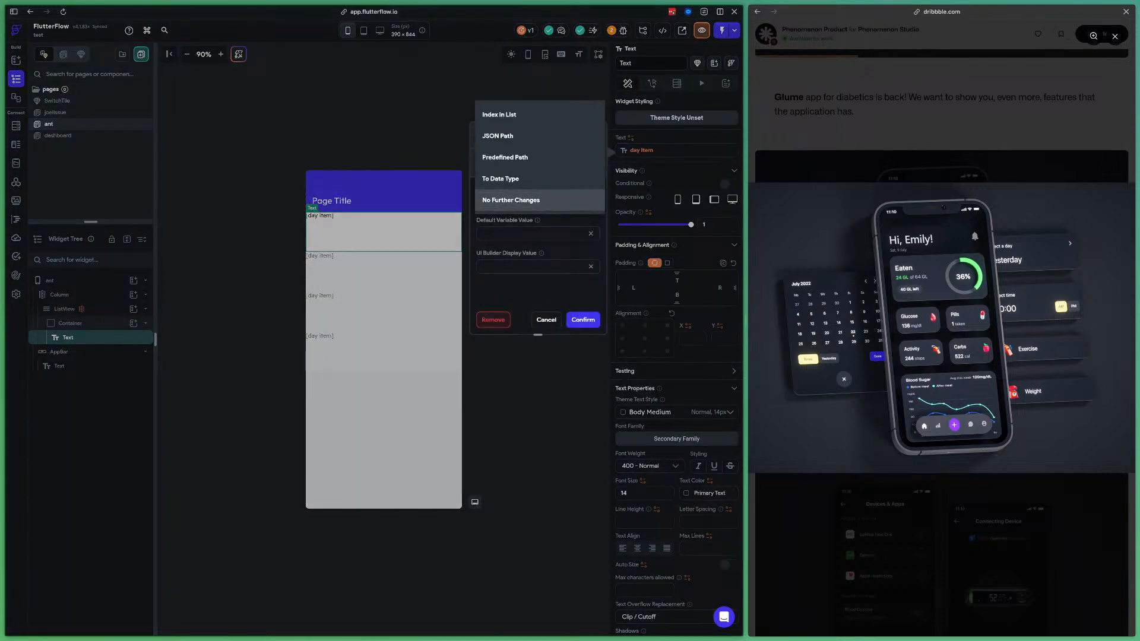
click(511, 200)
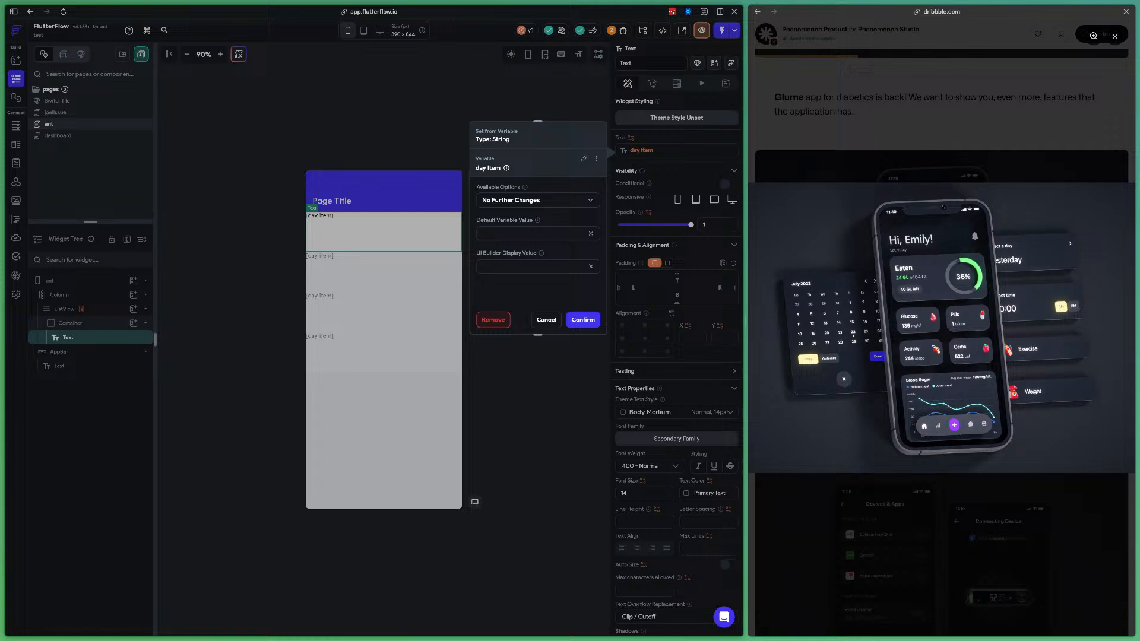
click(510, 200)
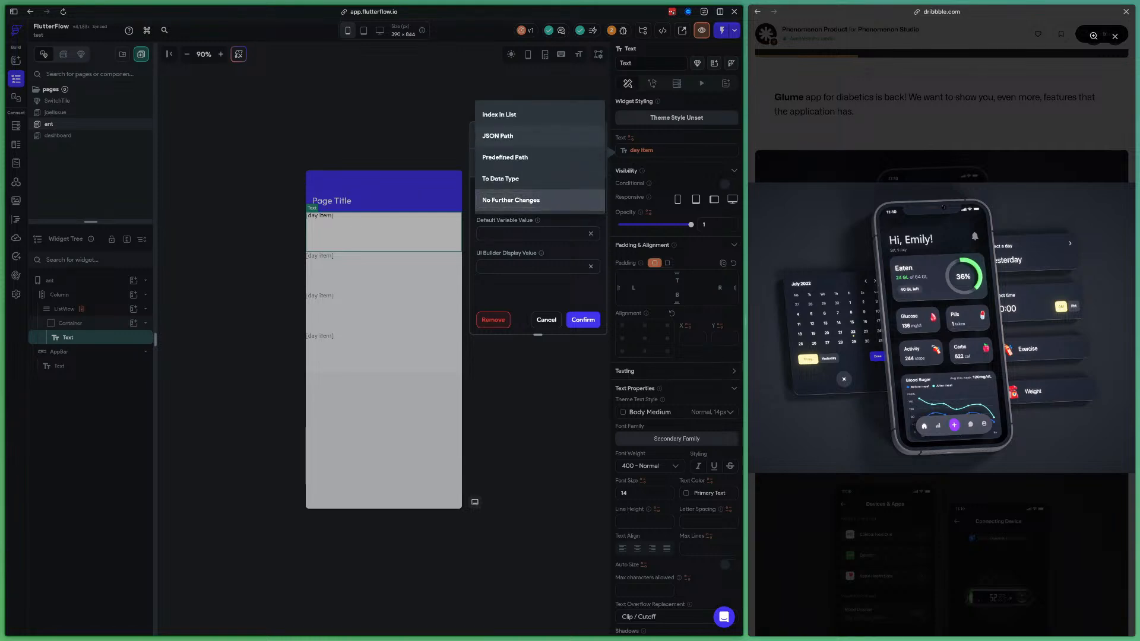
click(498, 136)
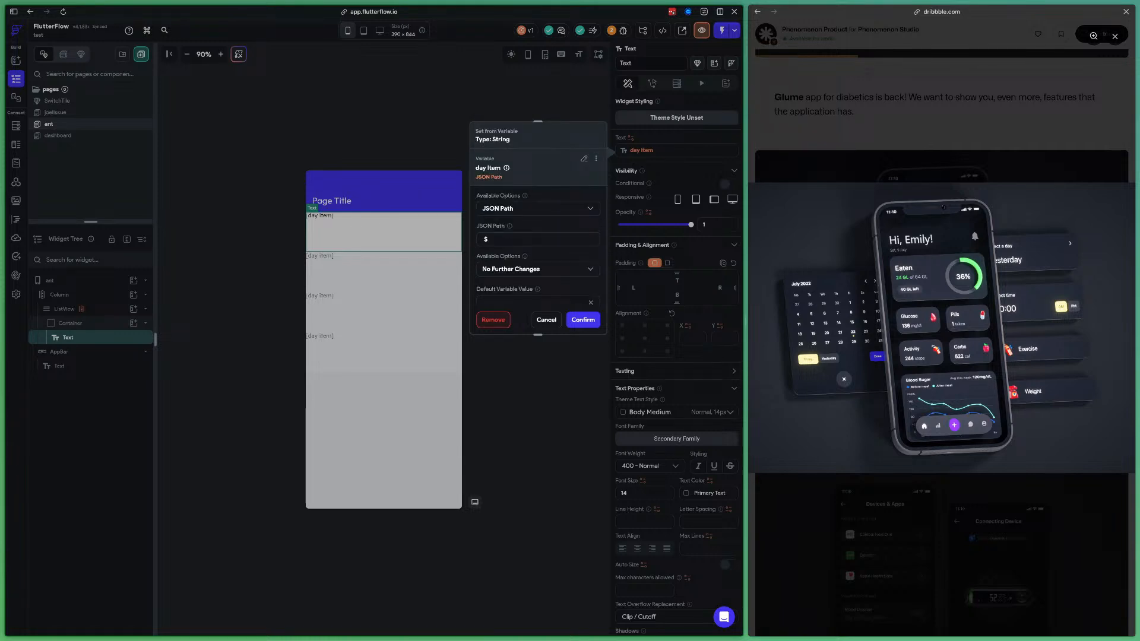
text(.startTime)
click(583, 319)
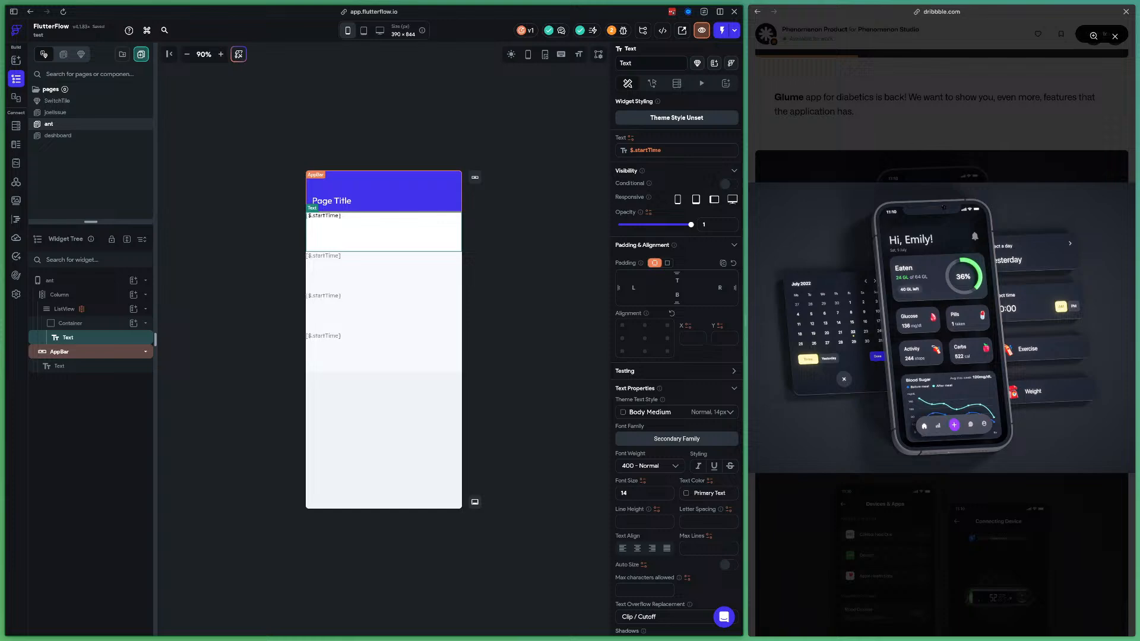
Duplicate the Text widget in the Container, wrapping both Text widgets in a Column
right_click(106, 339)
click(141, 374)
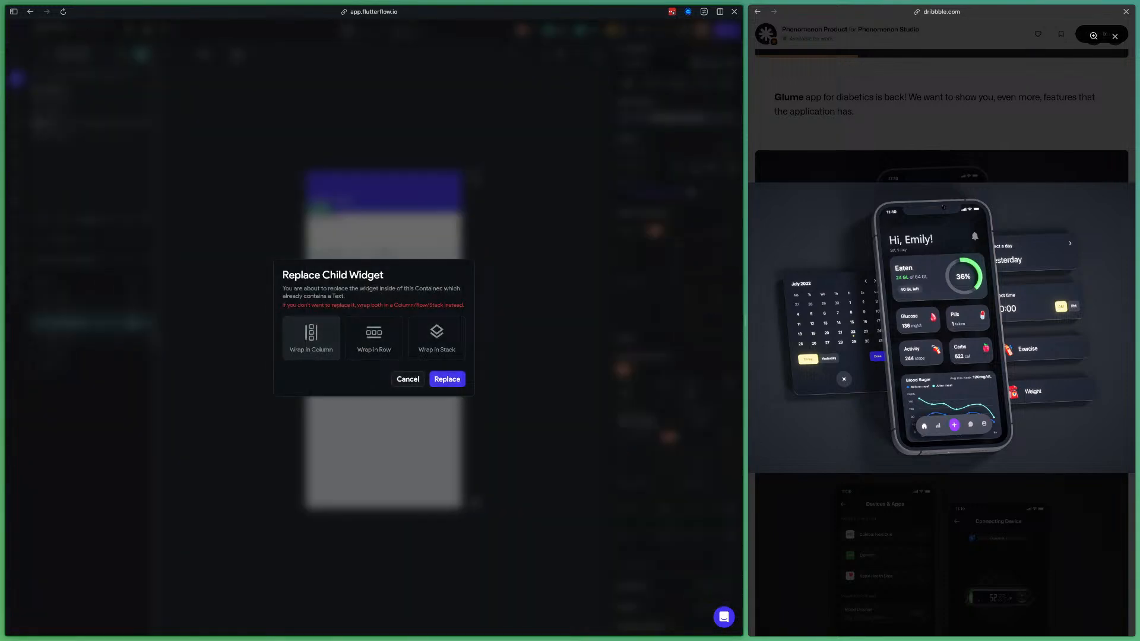
click(446, 376)
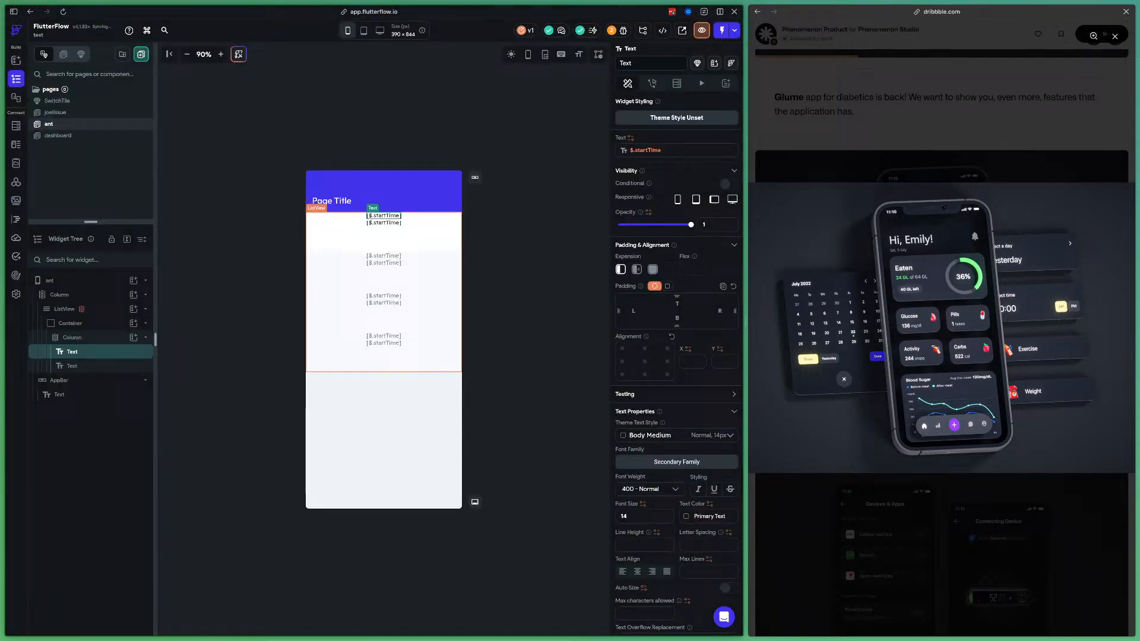
Change the JSON path of the second Text widget in the Column to "$.endTime"
click(384, 224)
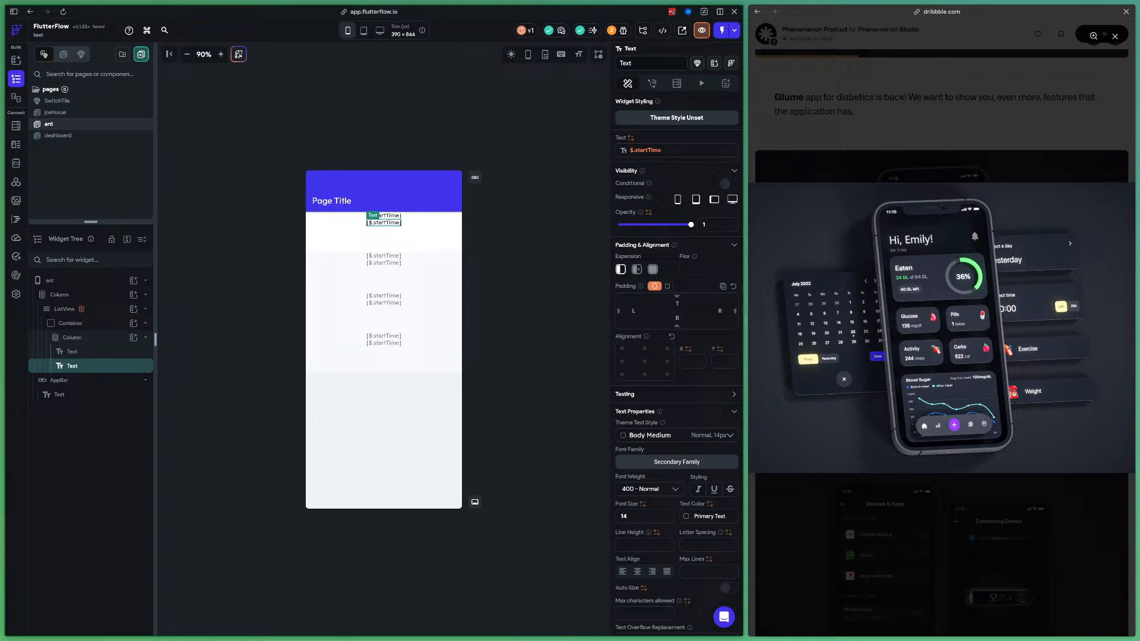
click(645, 150)
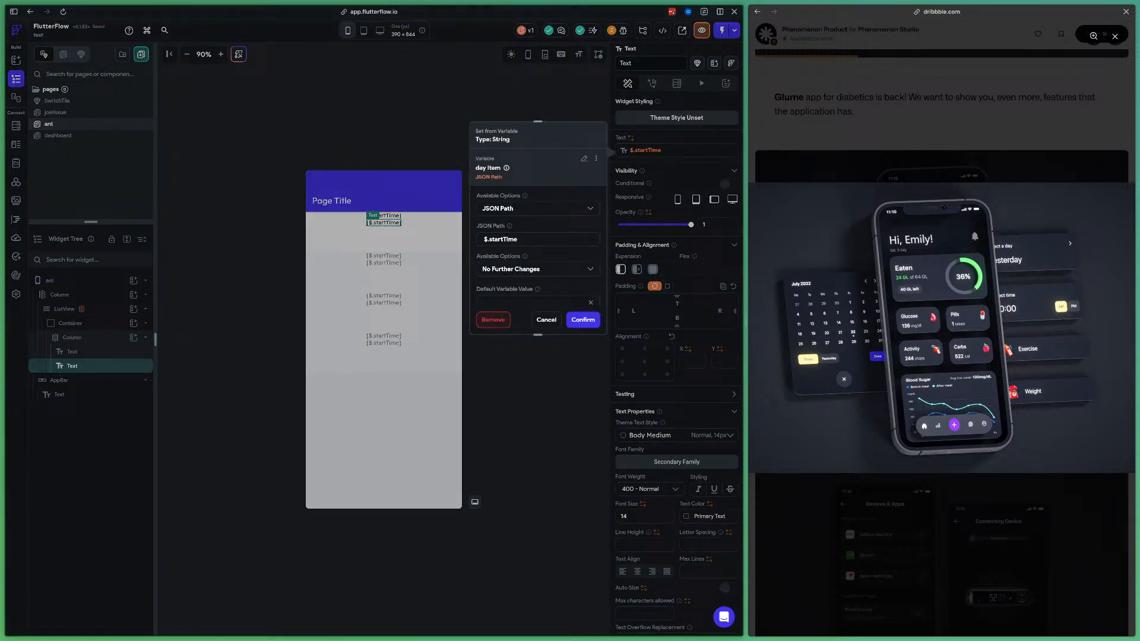
key(BackSpace)
key(BackSpace)
key(BackSpace)
key(BackSpace)
key(BackSpace)
text(end)
click(583, 319)
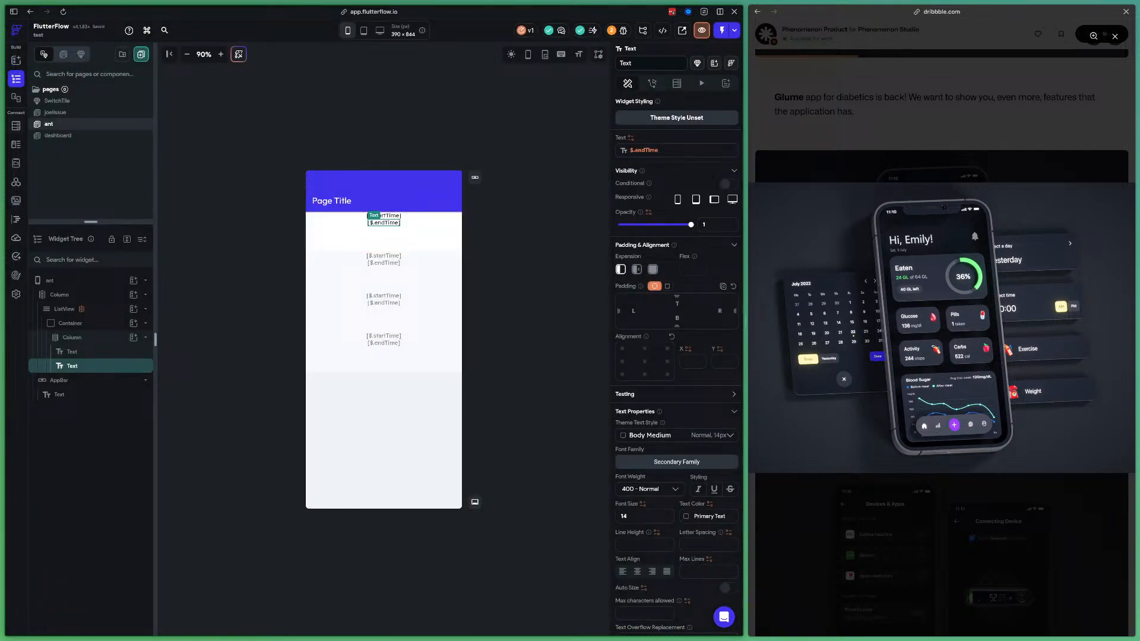
Set the app's entry page to ant in the project settings
click(16, 294)
click(195, 238)
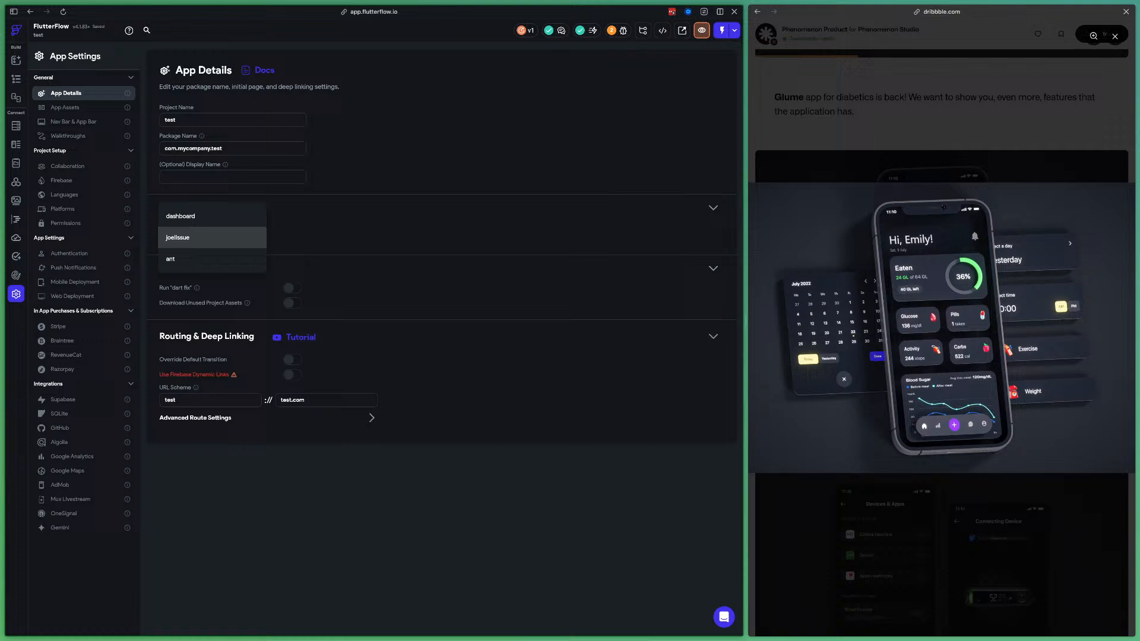
click(178, 259)
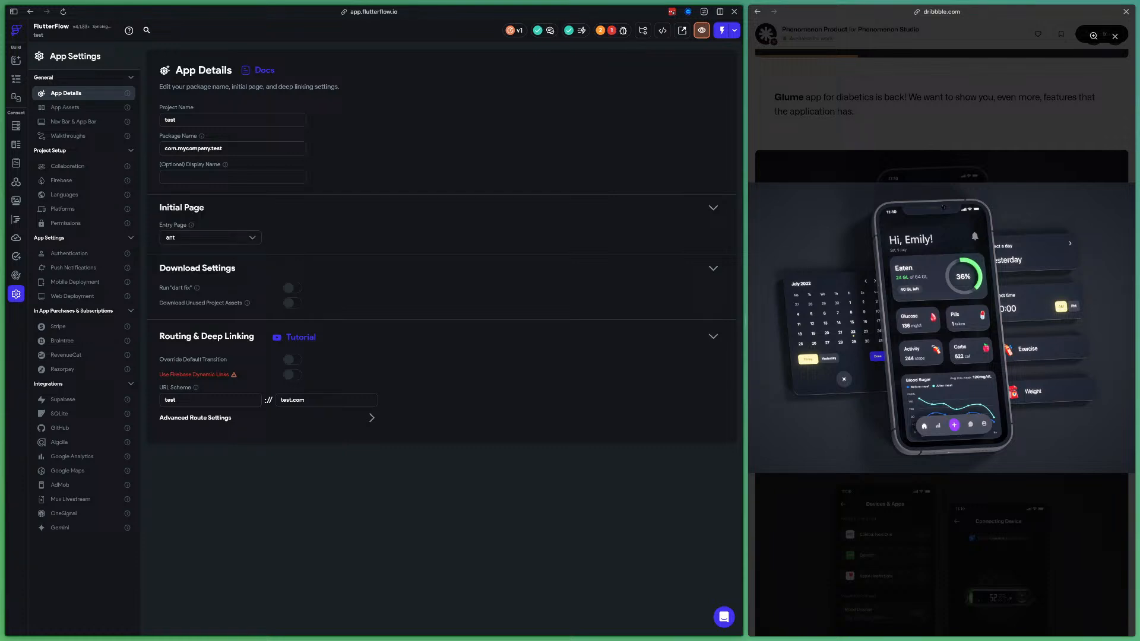
Open generate30Days from the project issues list and launch a test session of the app
click(613, 30)
click(565, 100)
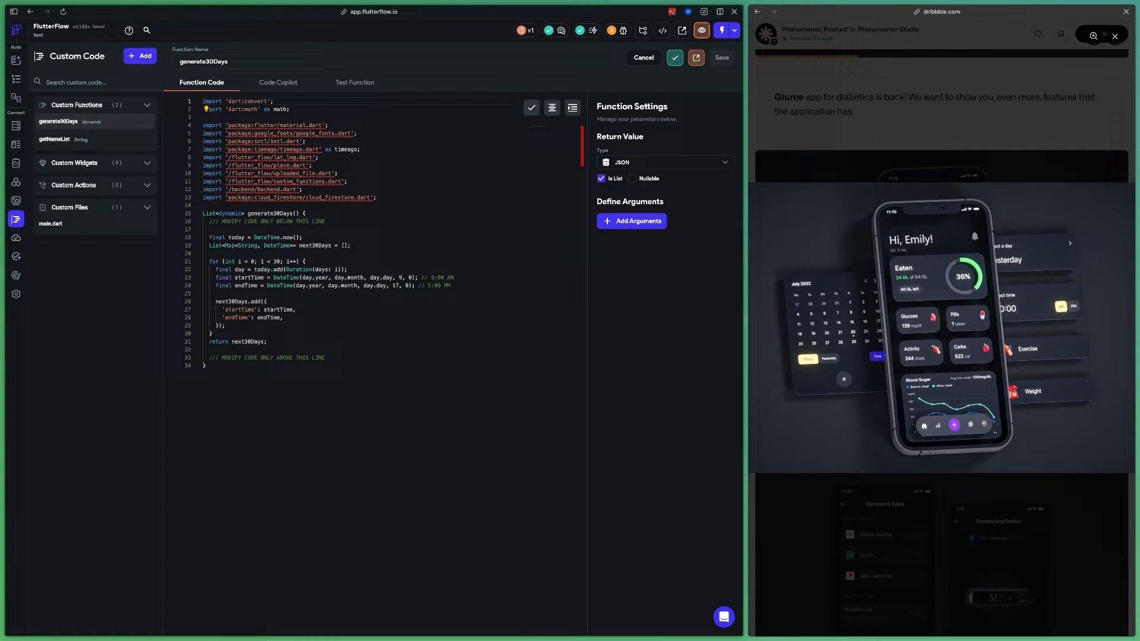
click(722, 31)
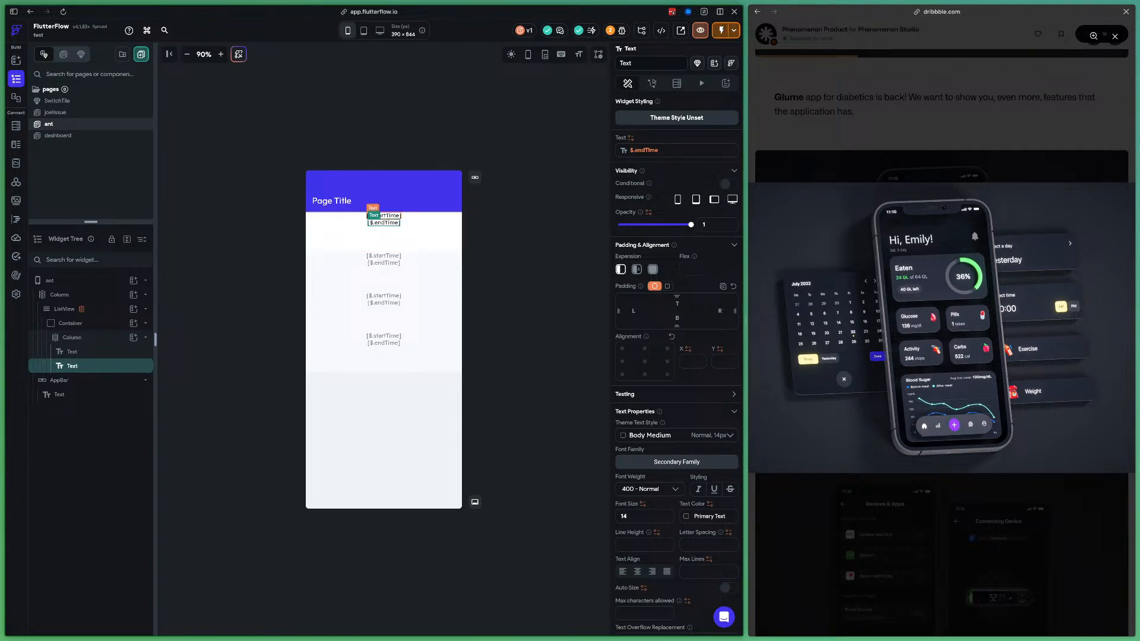
Delete the startTime and endTime Text widgets from the Column in the Container
click(384, 215)
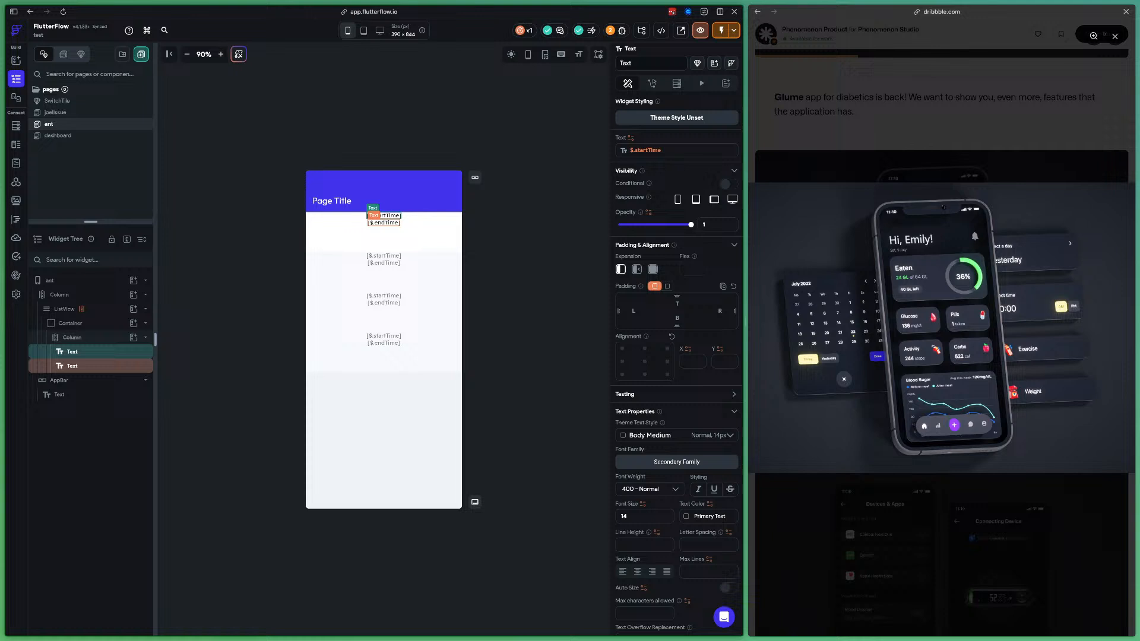
key(Delete)
click(76, 352)
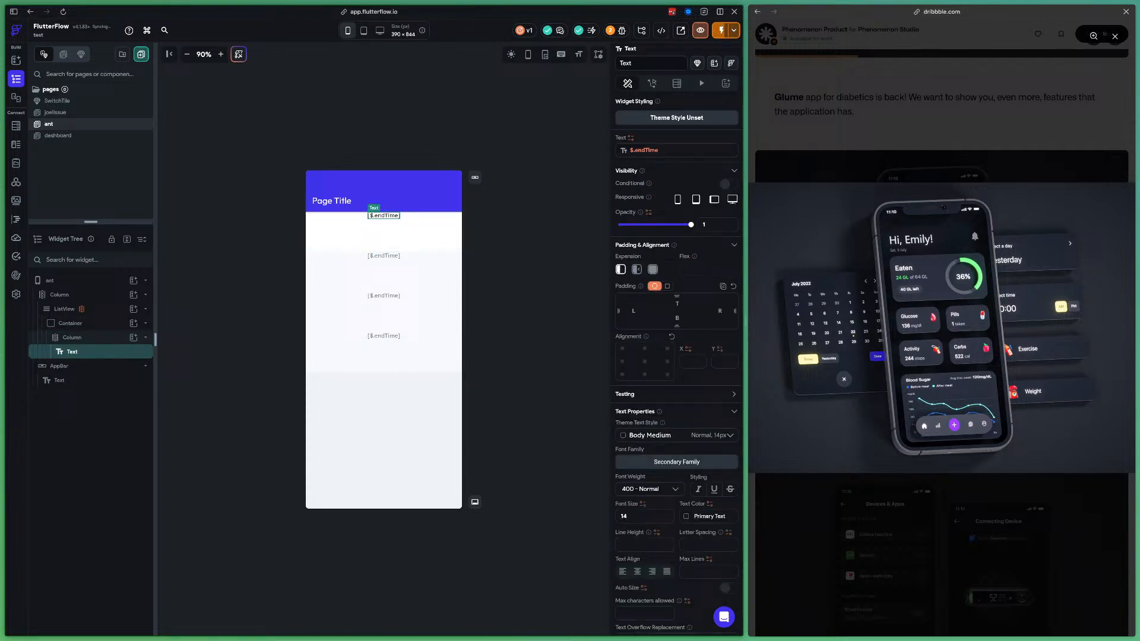
key(Delete)
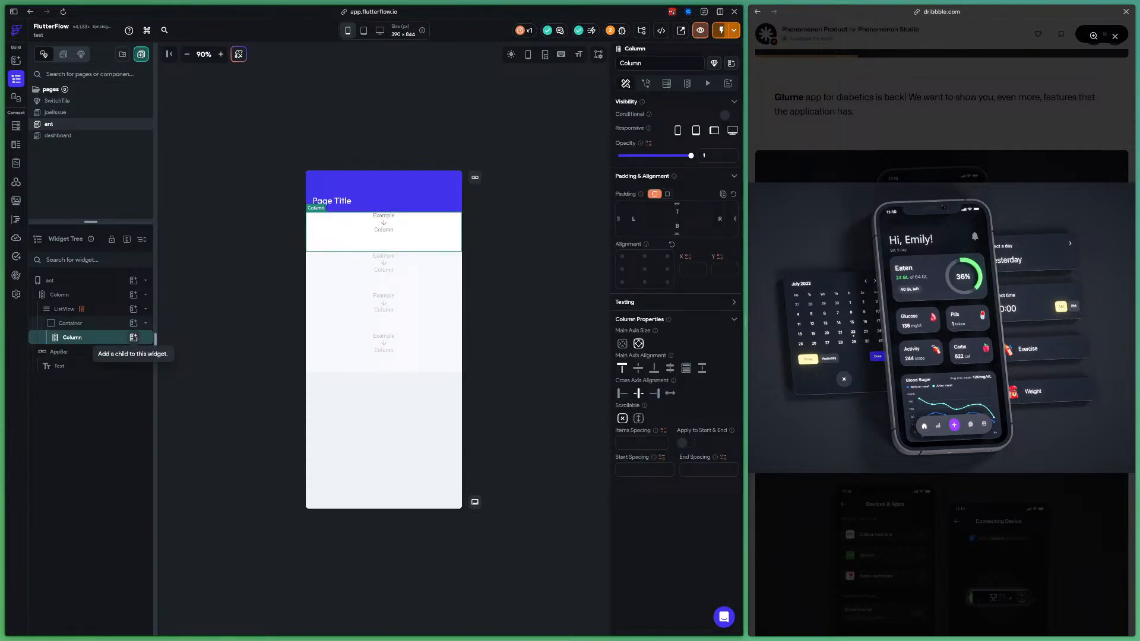
Add a TextField to the empty Column inside the list Container
click(133, 337)
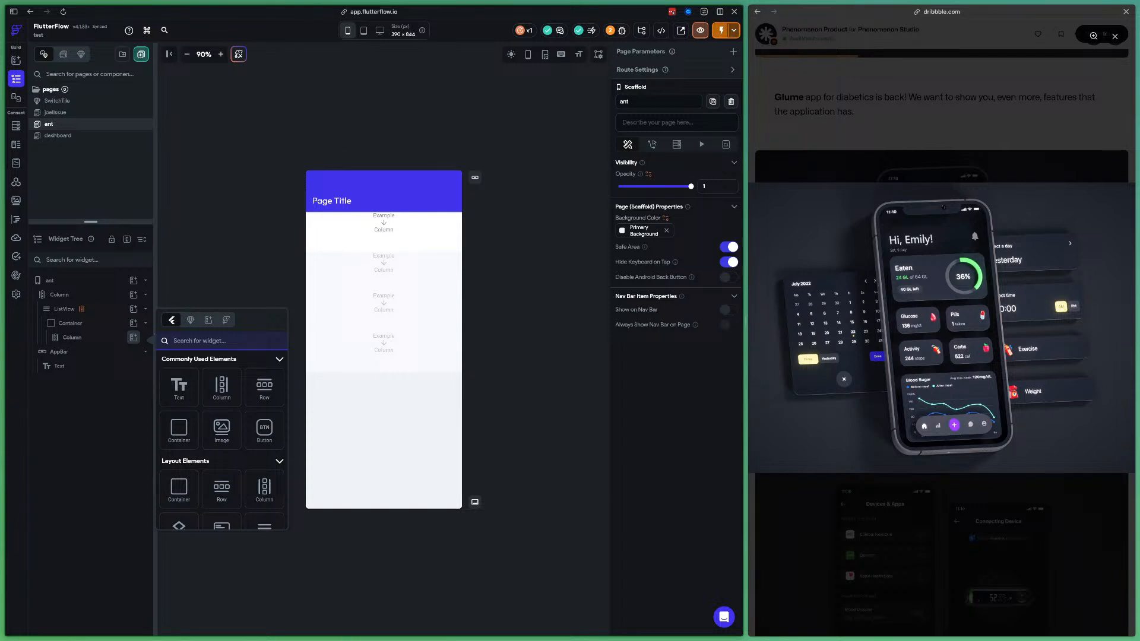
text(textfi)
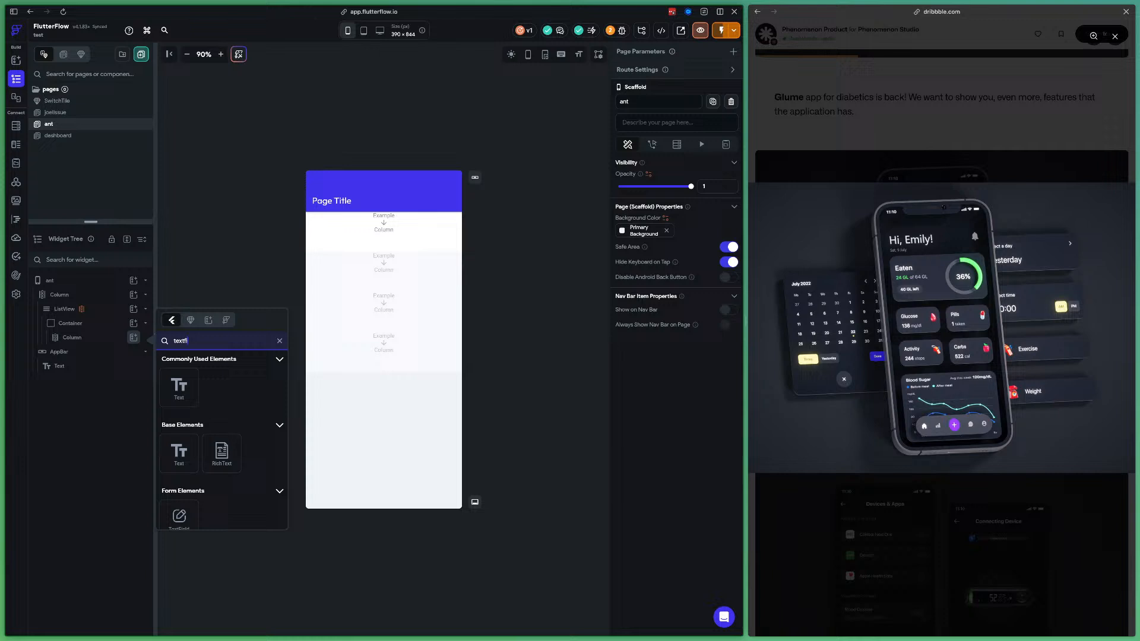
click(178, 515)
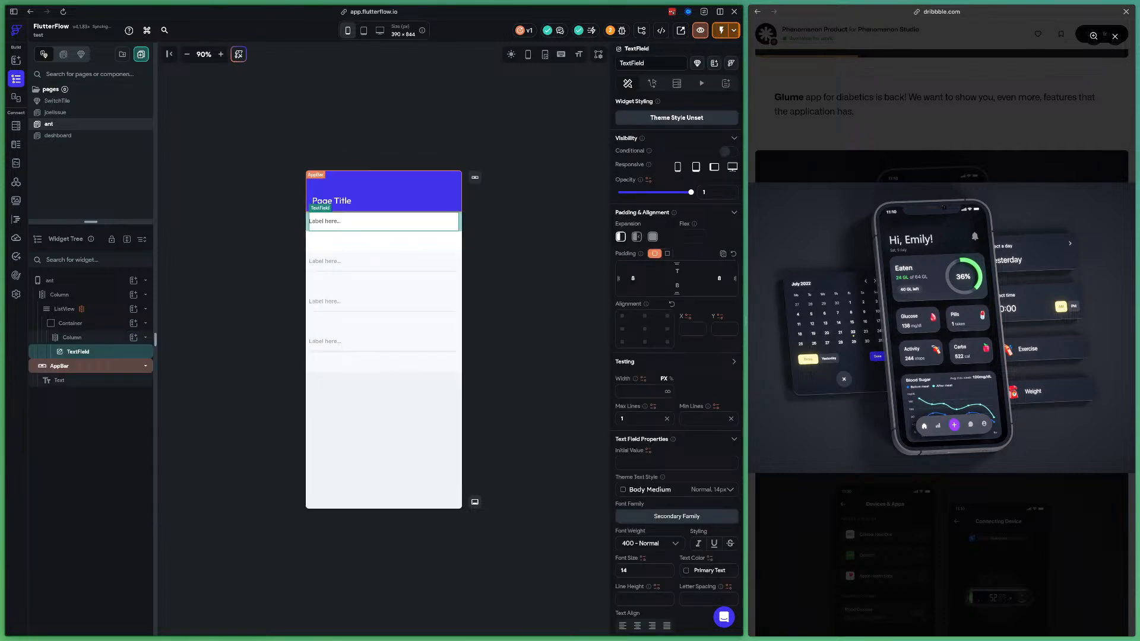
Set the TextField's label text to "Start Time"
scroll(677, 356, down, 5)
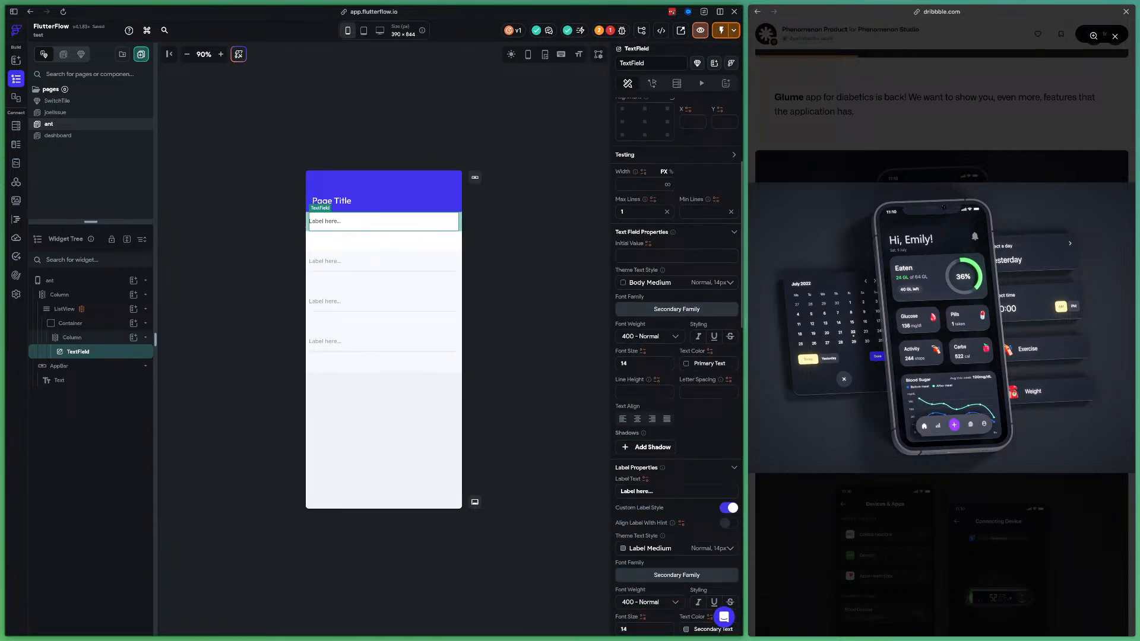
click(676, 490)
key(BackSpace)
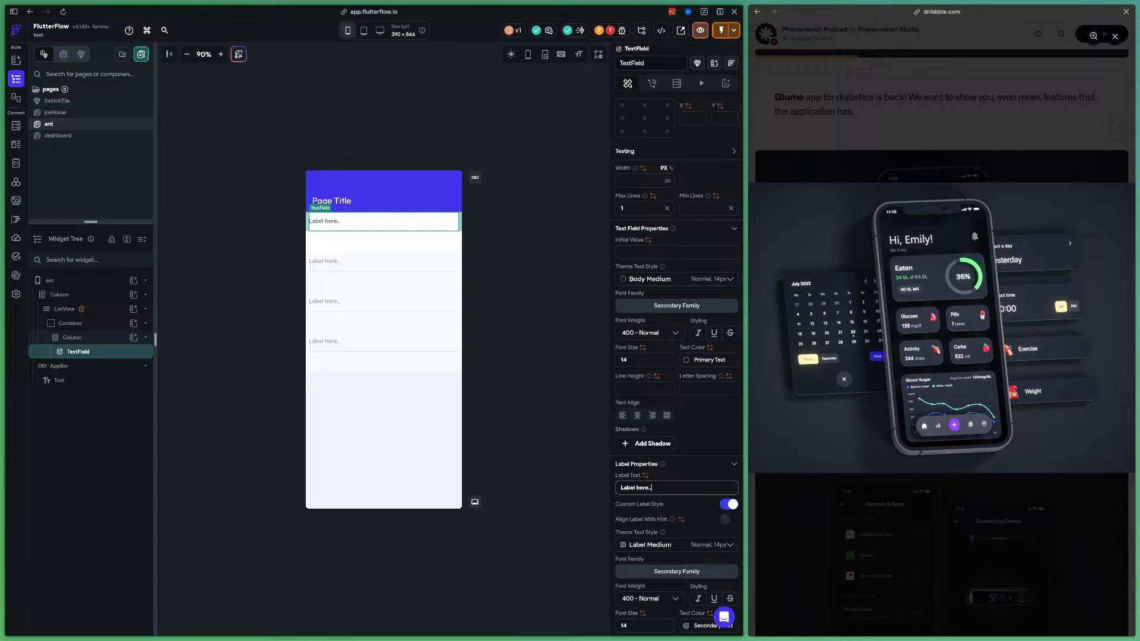
key(BackSpace)
key(BackSpace)
key(BackSpace)
key(BackSpace)
key(BackSpace)
key(BackSpace)
key(BackSpace)
key(BackSpace)
key(BackSpace)
key(BackSpace)
key(BackSpace)
key(BackSpace)
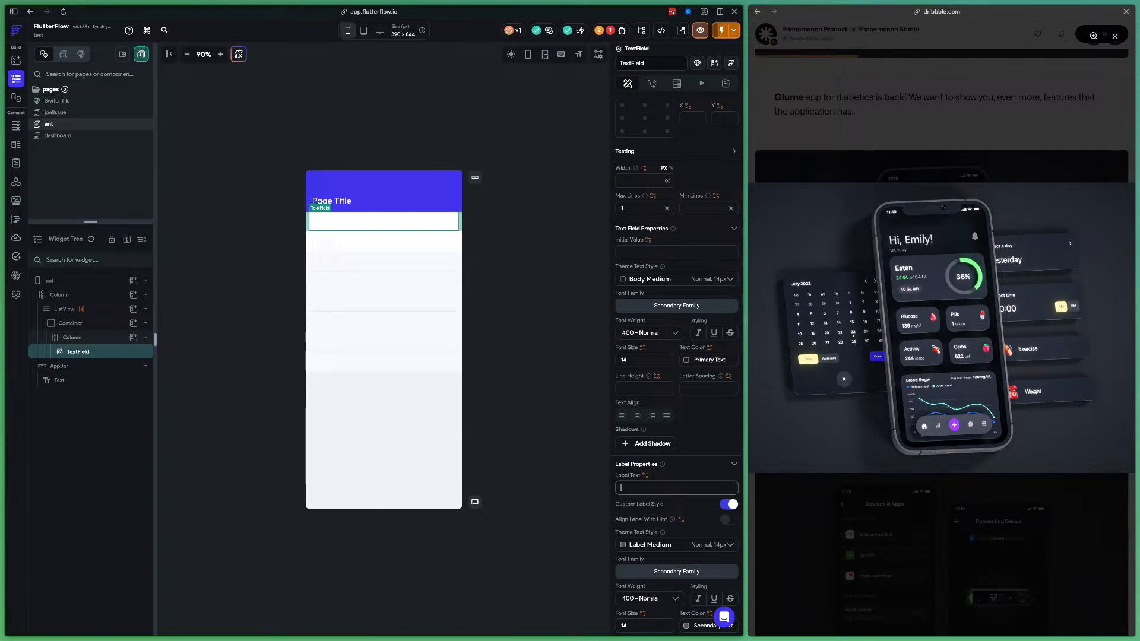
text(Start Time)
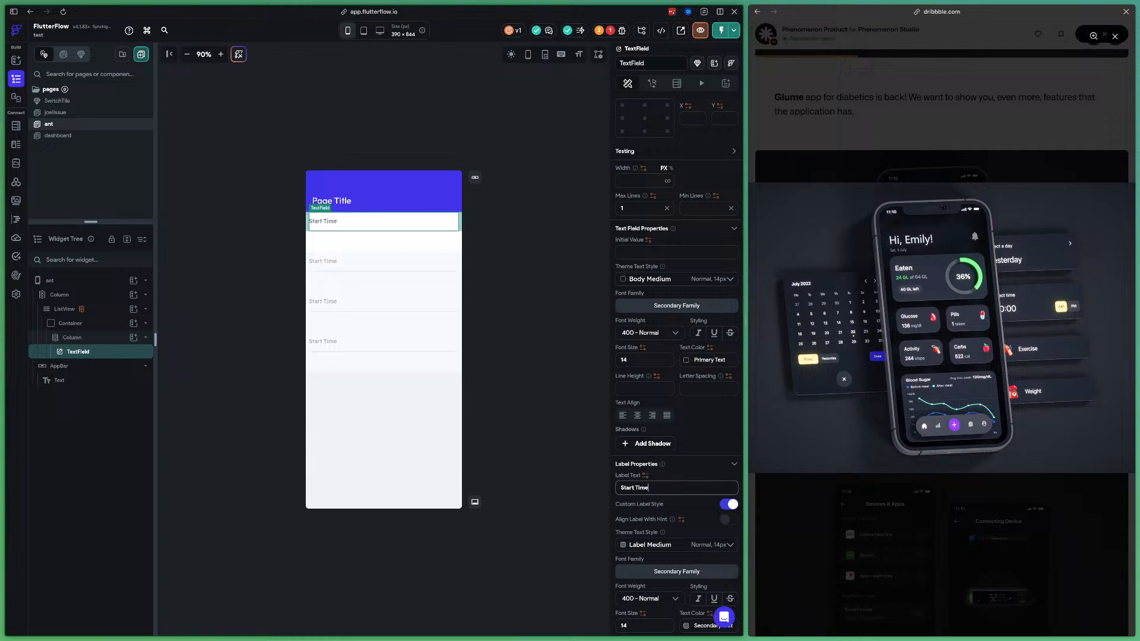
Duplicate the Start Time TextField inside the Column and select the copy
right_click(130, 356)
click(178, 387)
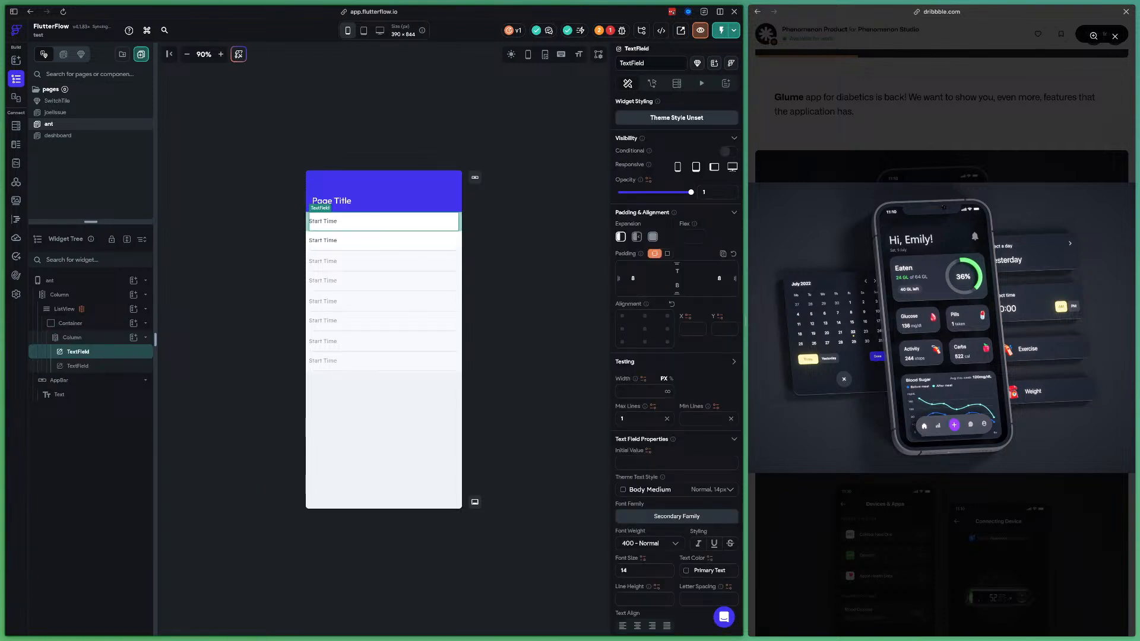
click(383, 240)
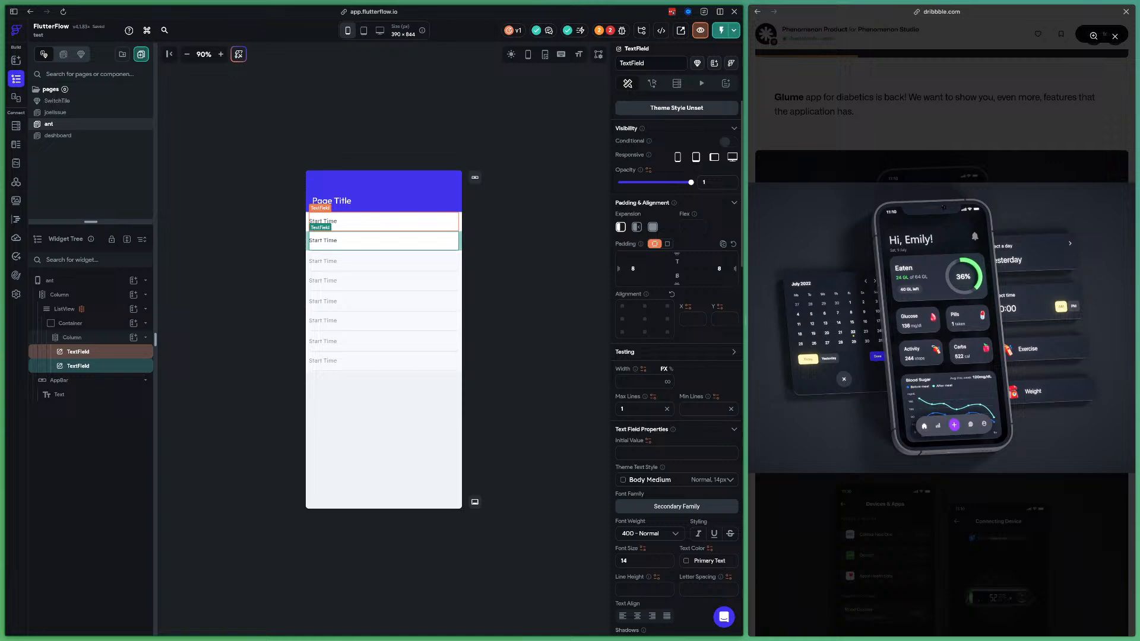
Try to replace the Column holding the two TextFields with a Row
right_click(95, 339)
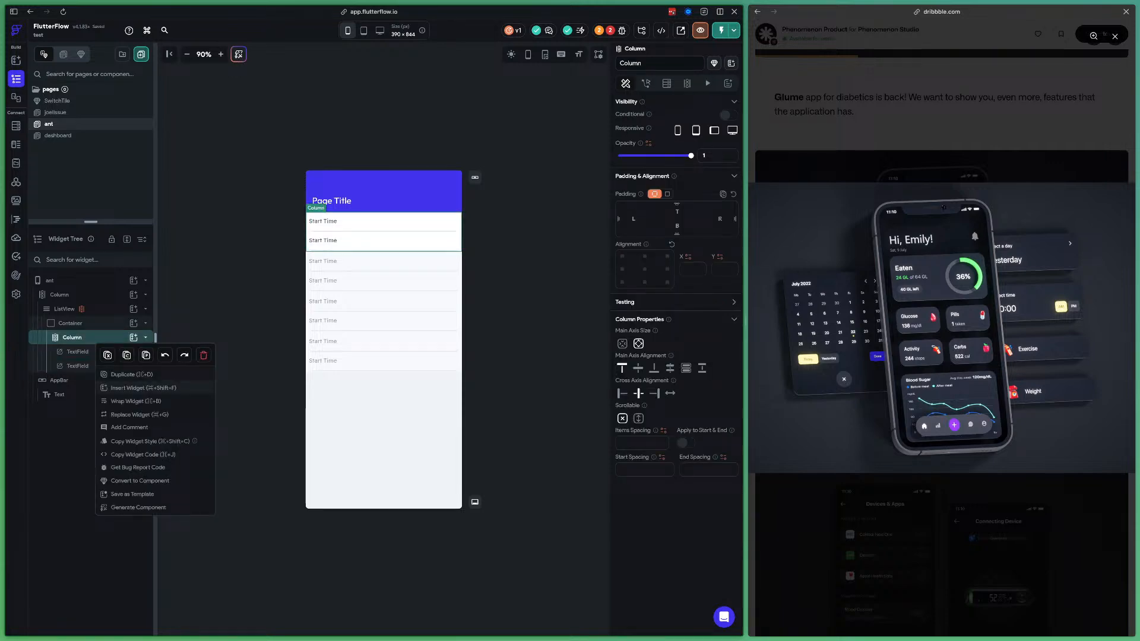
click(139, 413)
click(310, 313)
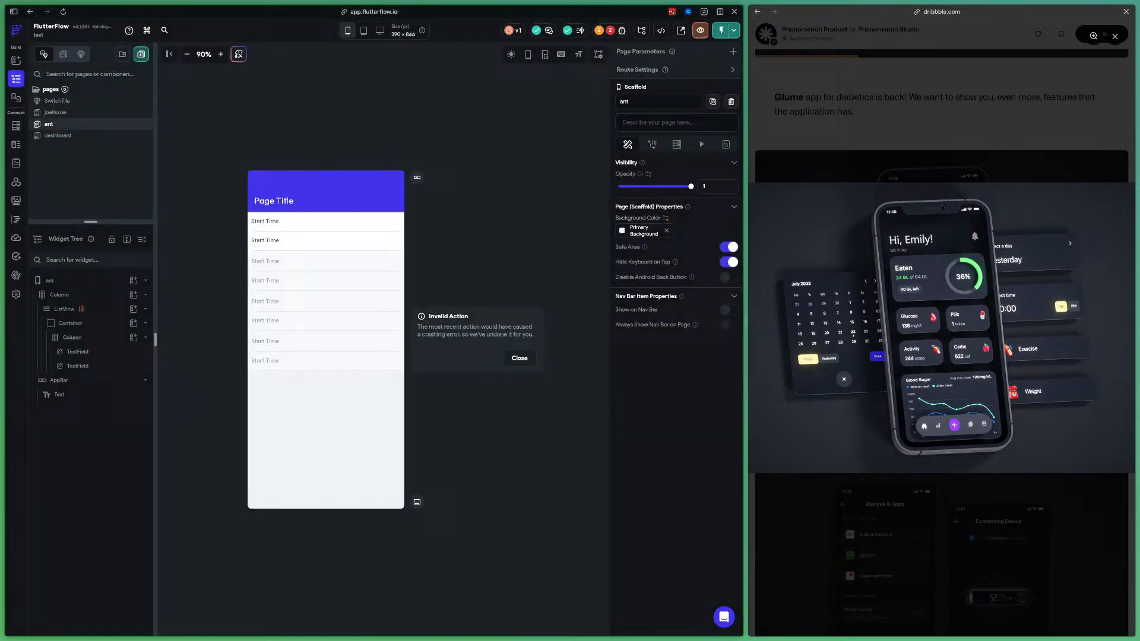
click(519, 358)
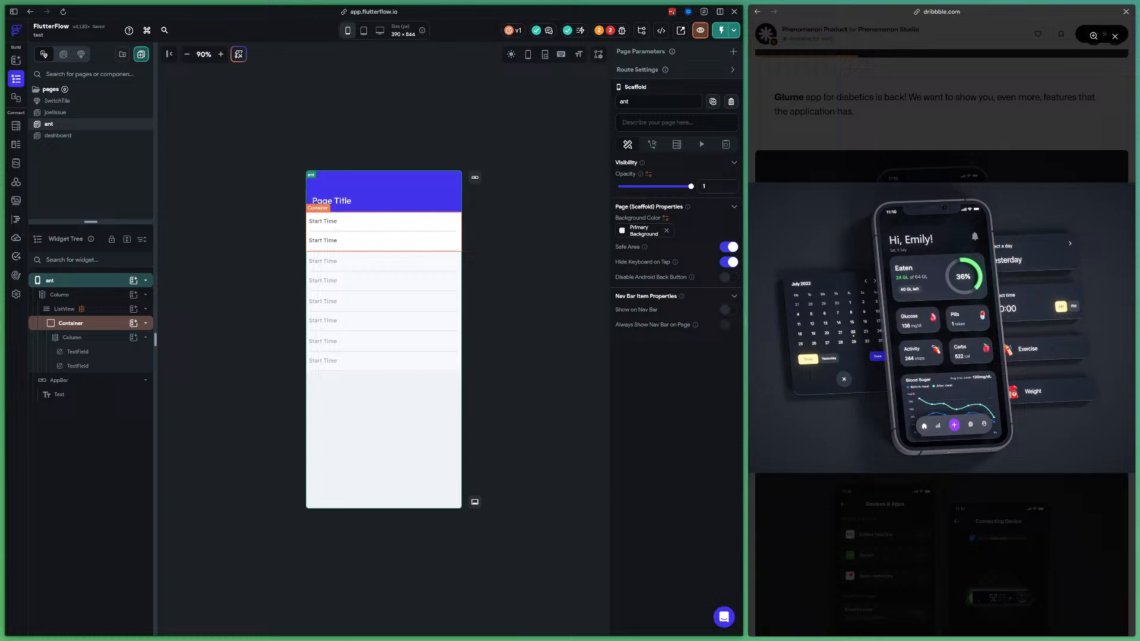
Try to wrap the first TextField in the Column with another widget
click(78, 351)
right_click(78, 351)
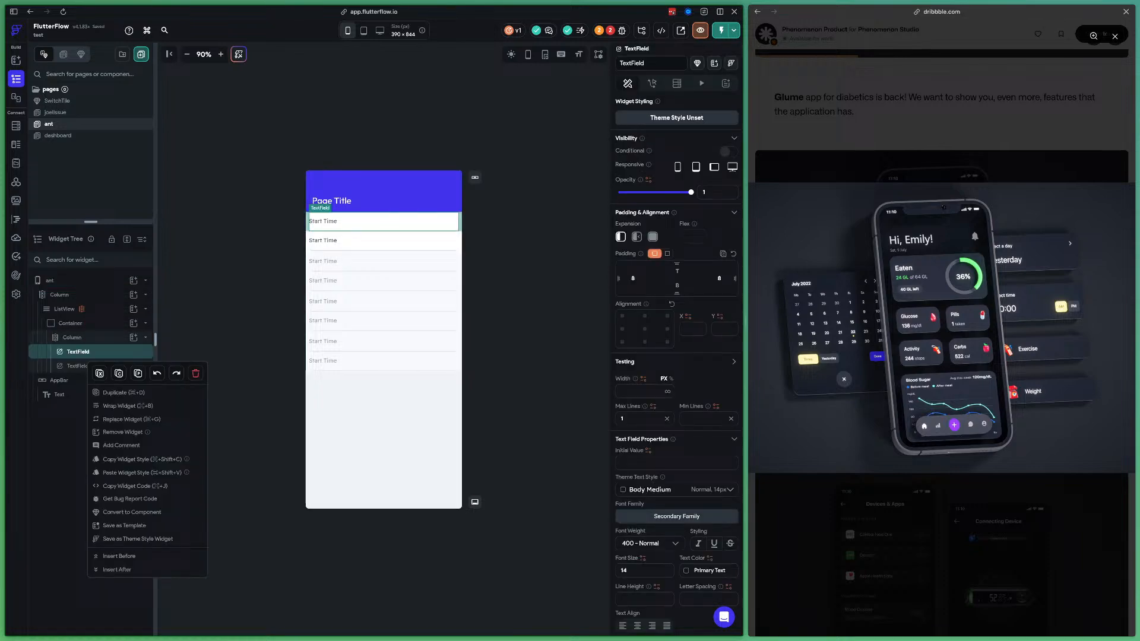
click(119, 406)
click(444, 259)
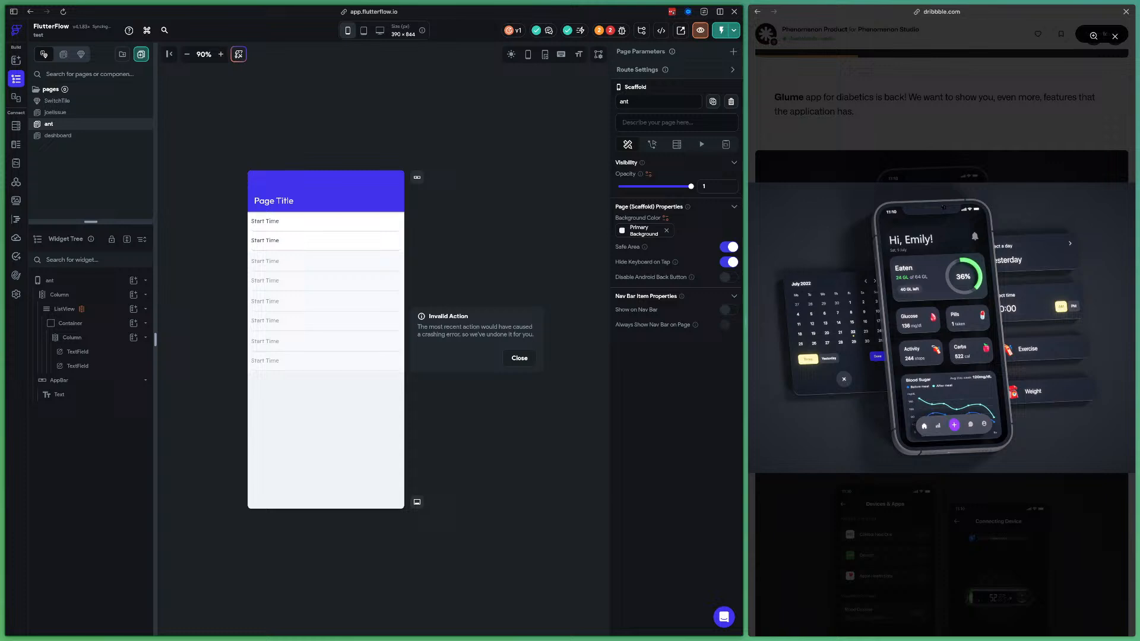
Set the width of both TextFields in the Column to 100 px and dismiss the invalid action notice
click(78, 352)
click(640, 391)
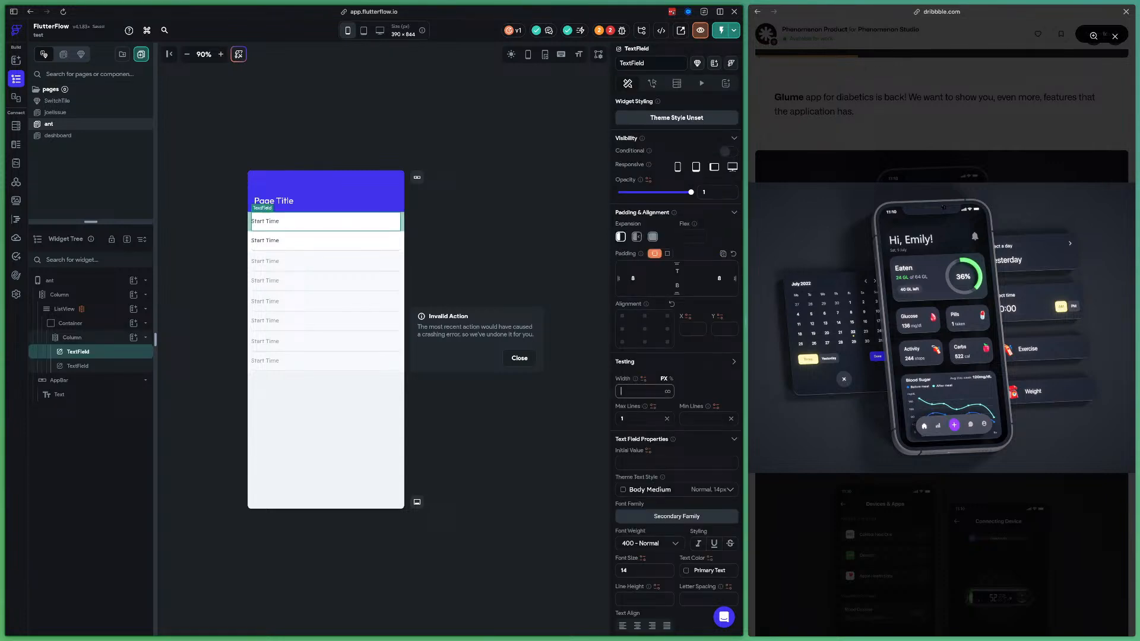
text(100)
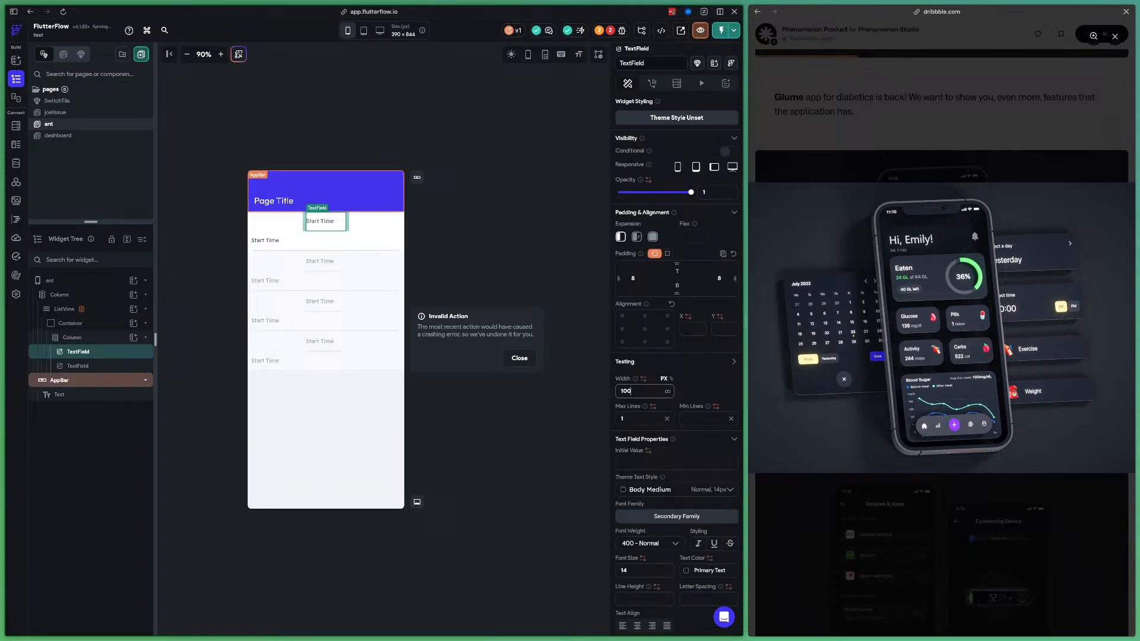
click(78, 366)
click(639, 391)
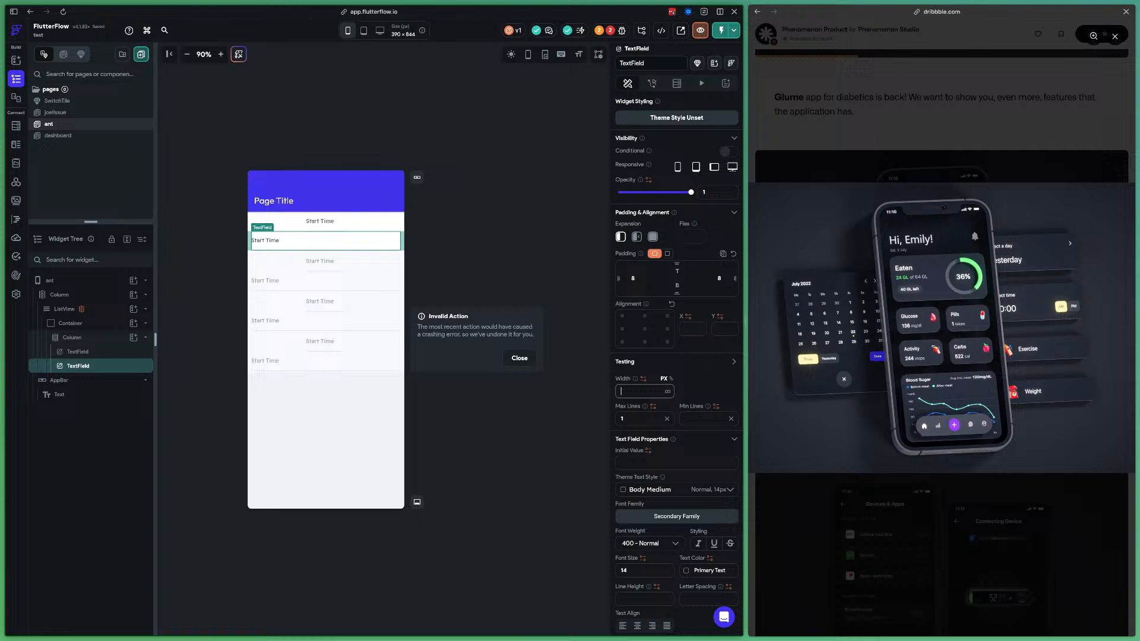
text(100)
click(519, 358)
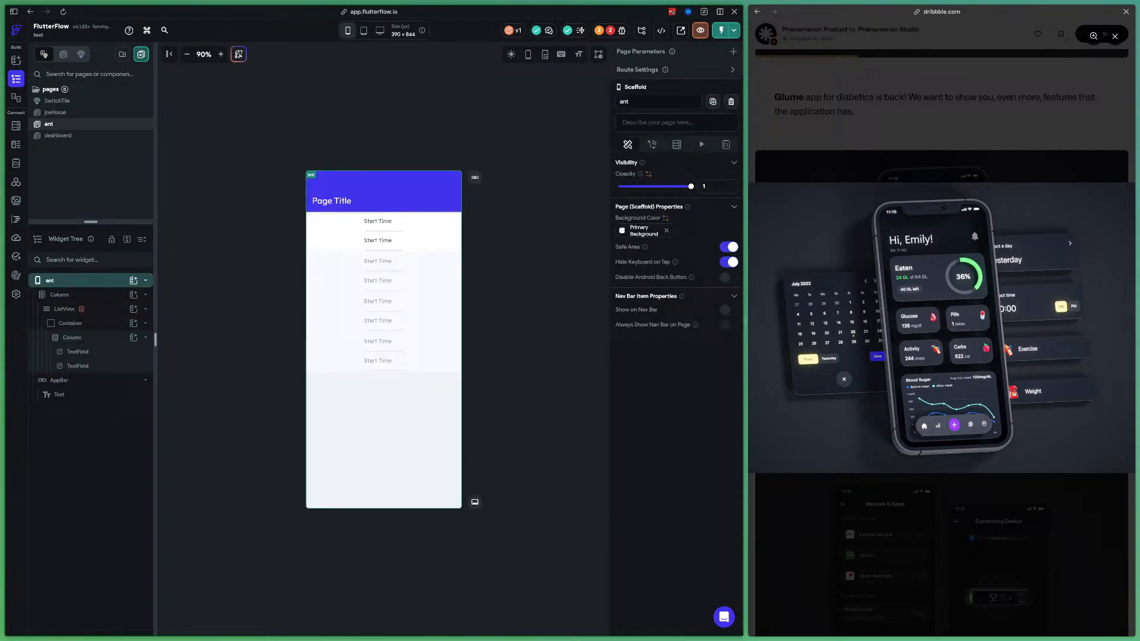
Replace the Column around the two TextFields with a Row and center its main axis alignment
right_click(113, 339)
click(157, 418)
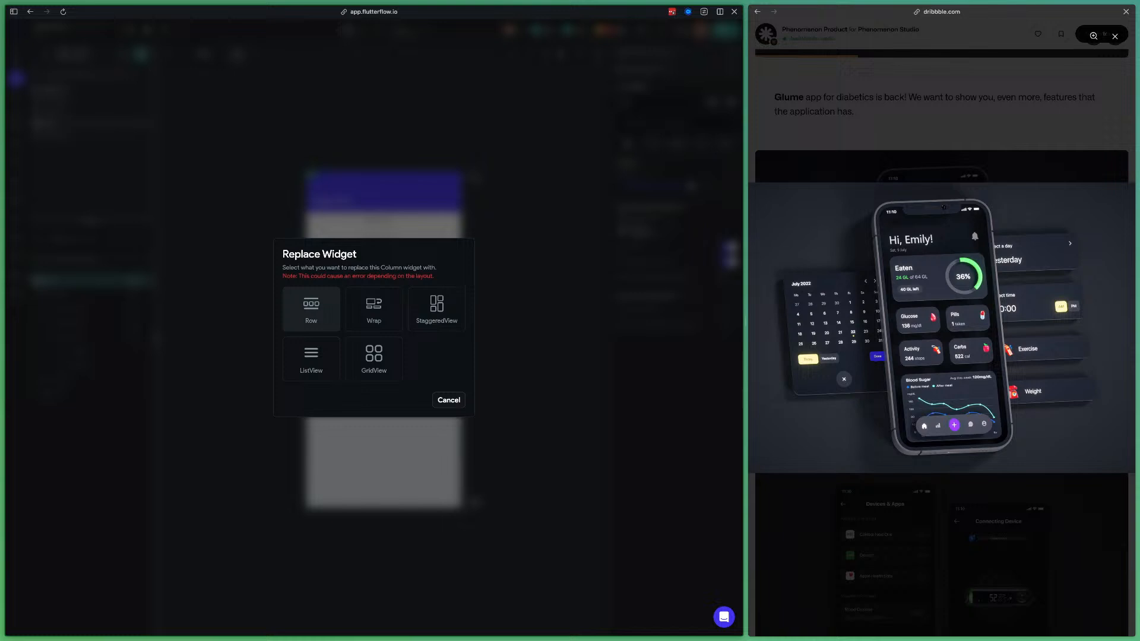
click(312, 309)
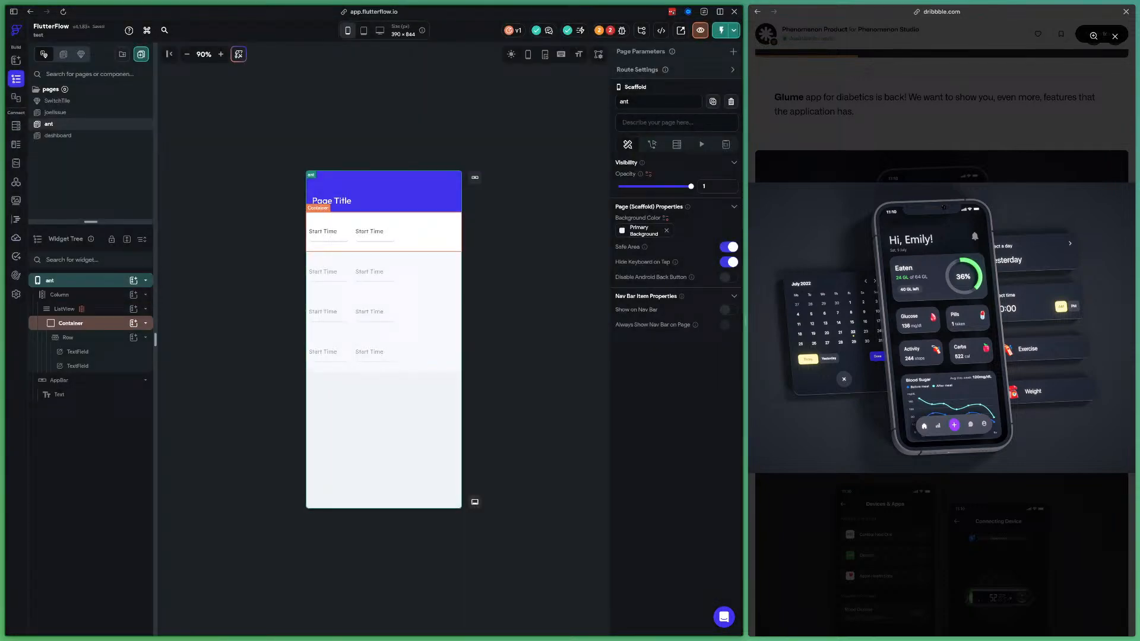
click(78, 338)
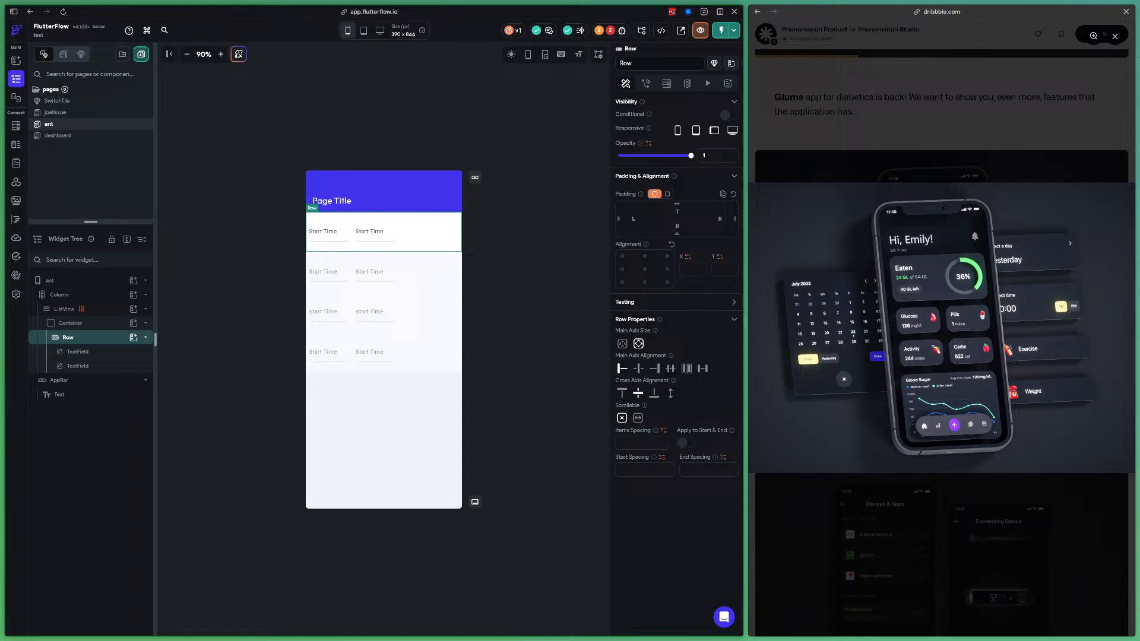
click(638, 368)
Set the expansion of both TextFields in the Row to expanded
click(360, 231)
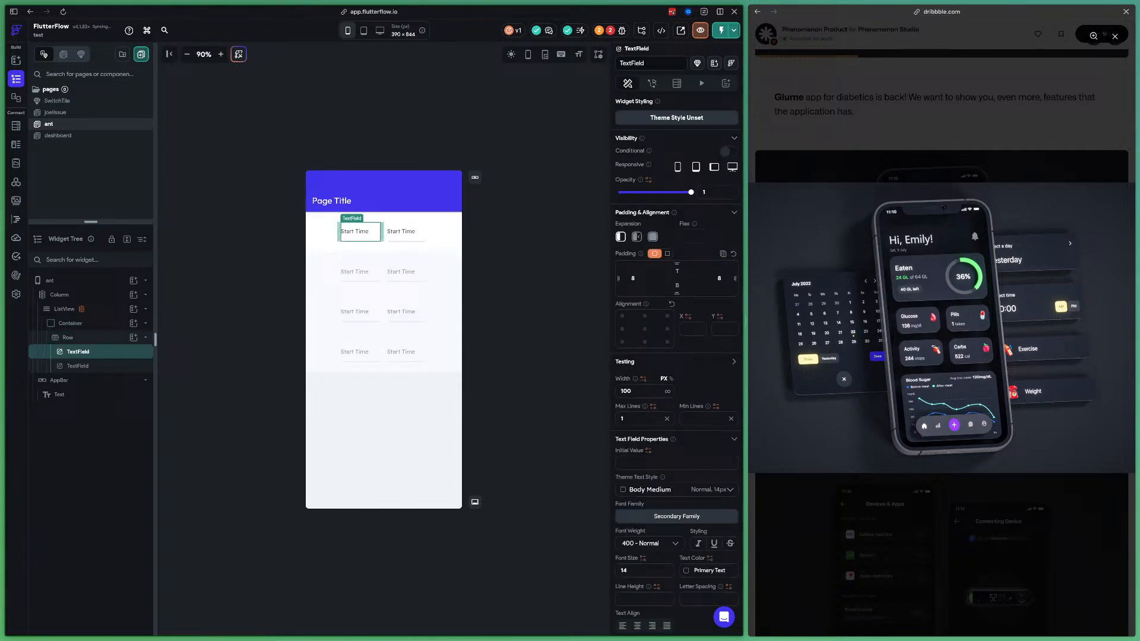
click(652, 237)
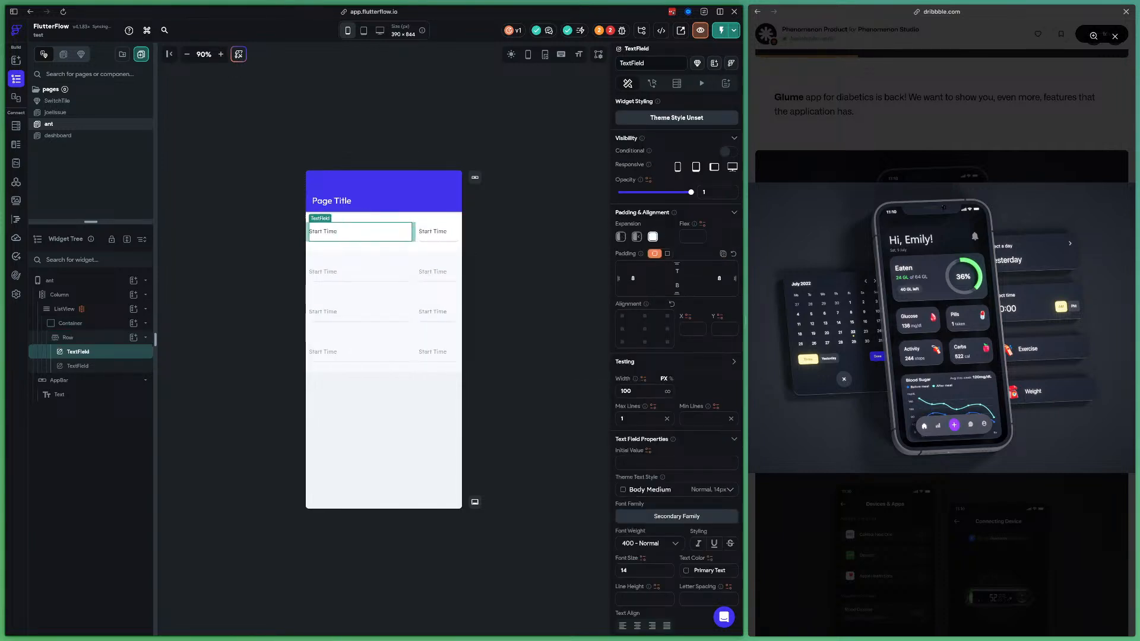
click(438, 233)
click(652, 237)
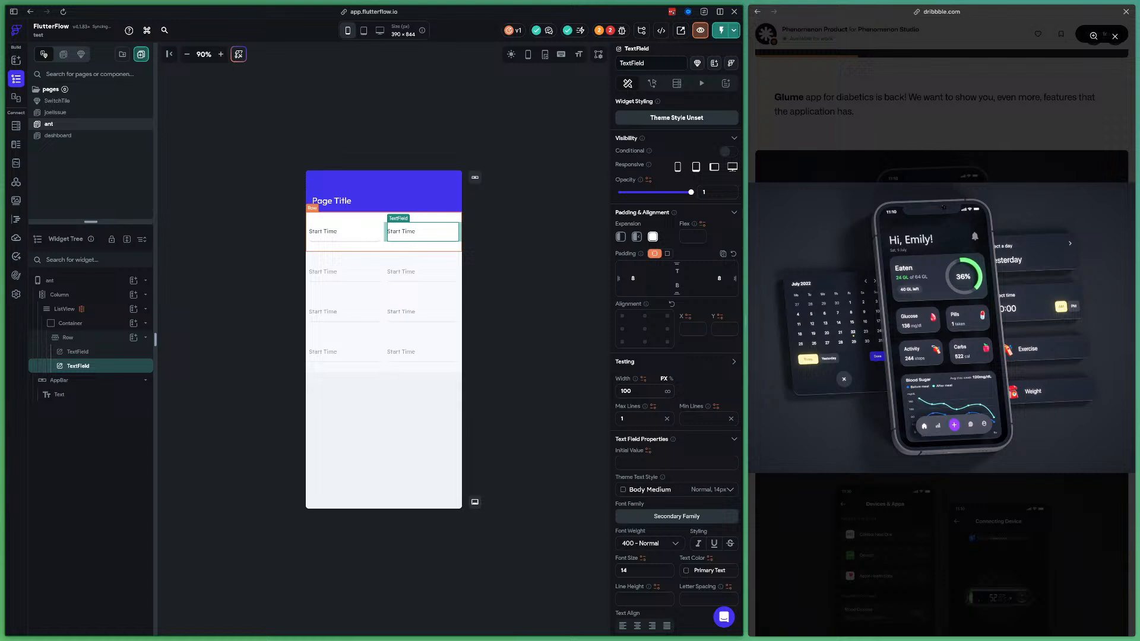
Change the second TextField's label text to "End Time"
click(356, 232)
click(418, 233)
scroll(676, 516, down, 3)
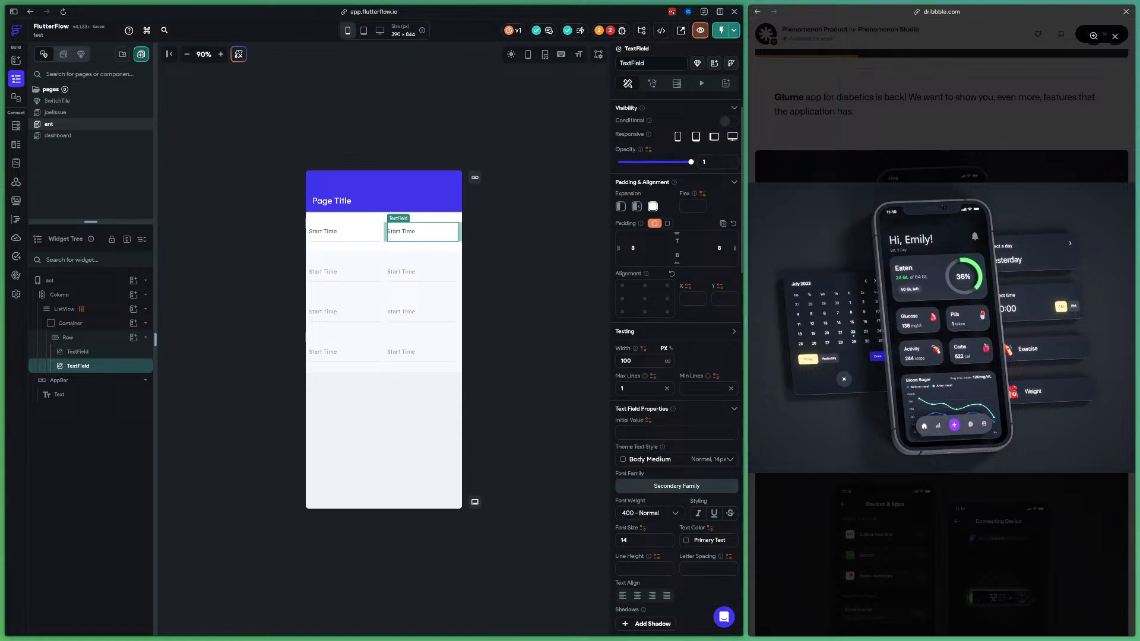
scroll(677, 367, down, 1)
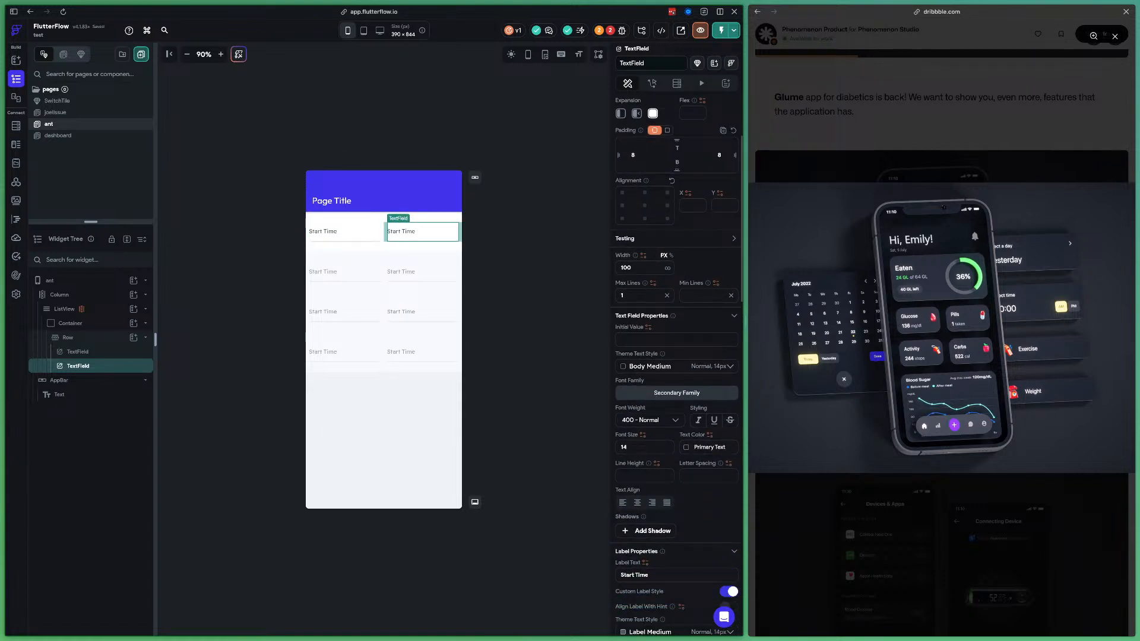
double_click(627, 575)
text(End)
Bind the Start Time field's initial value to the day item with JSON path $.startTime
click(351, 232)
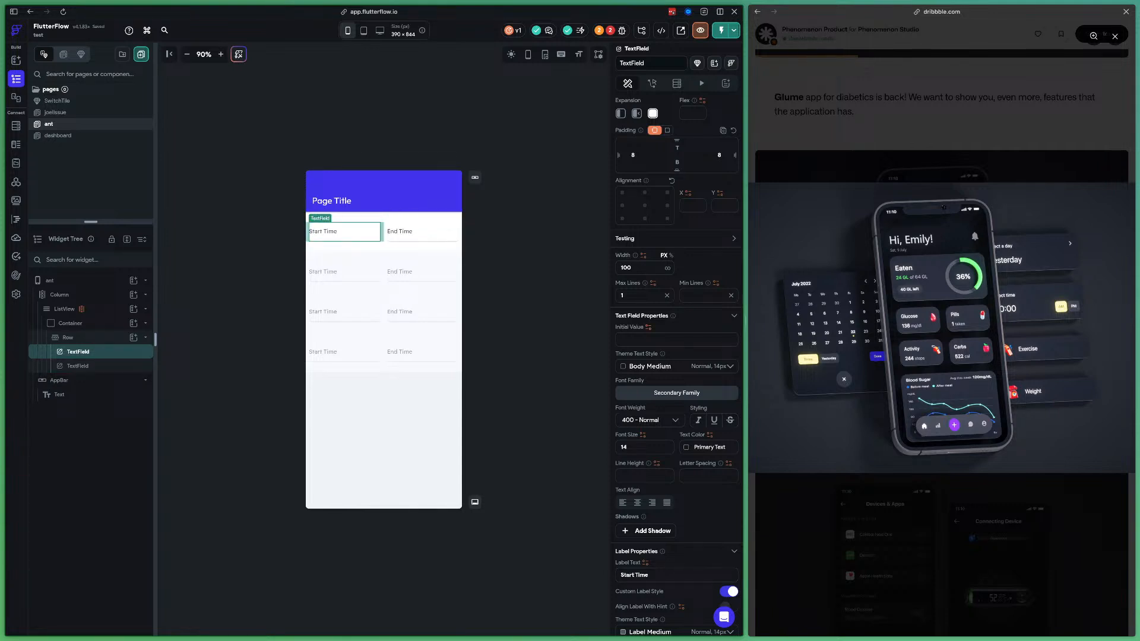
click(649, 327)
click(501, 397)
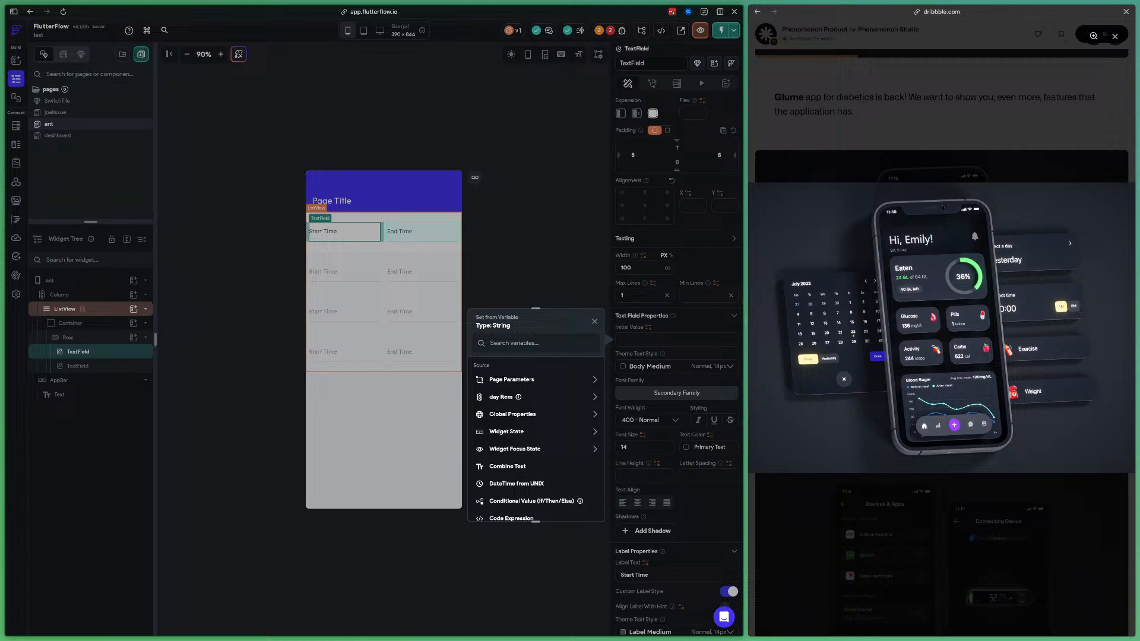
click(528, 387)
click(499, 323)
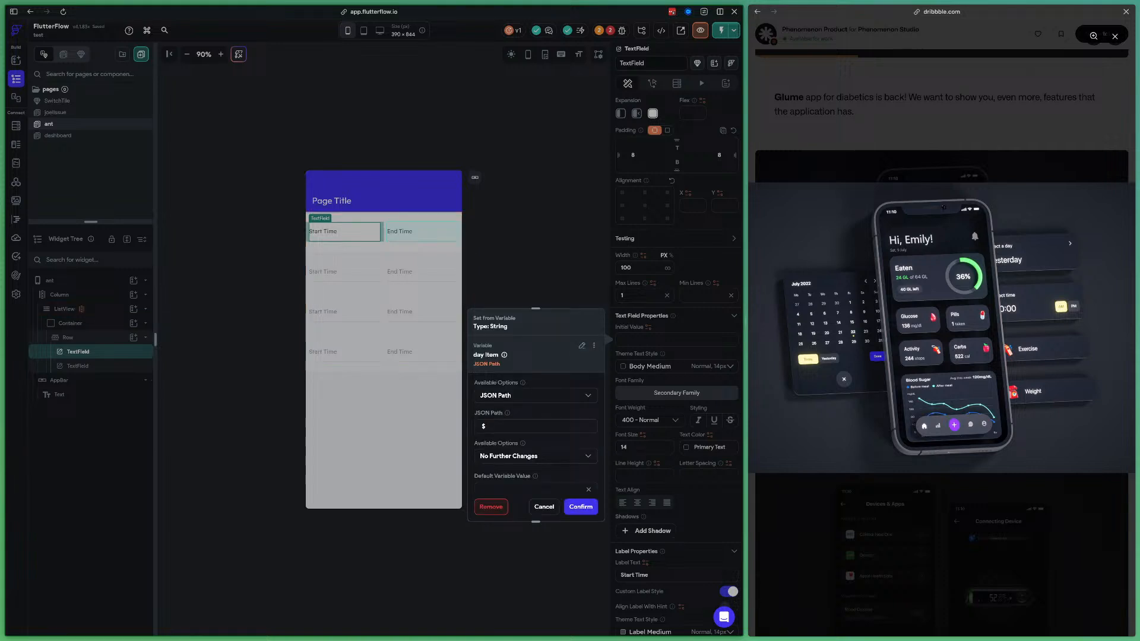
text(.startTime)
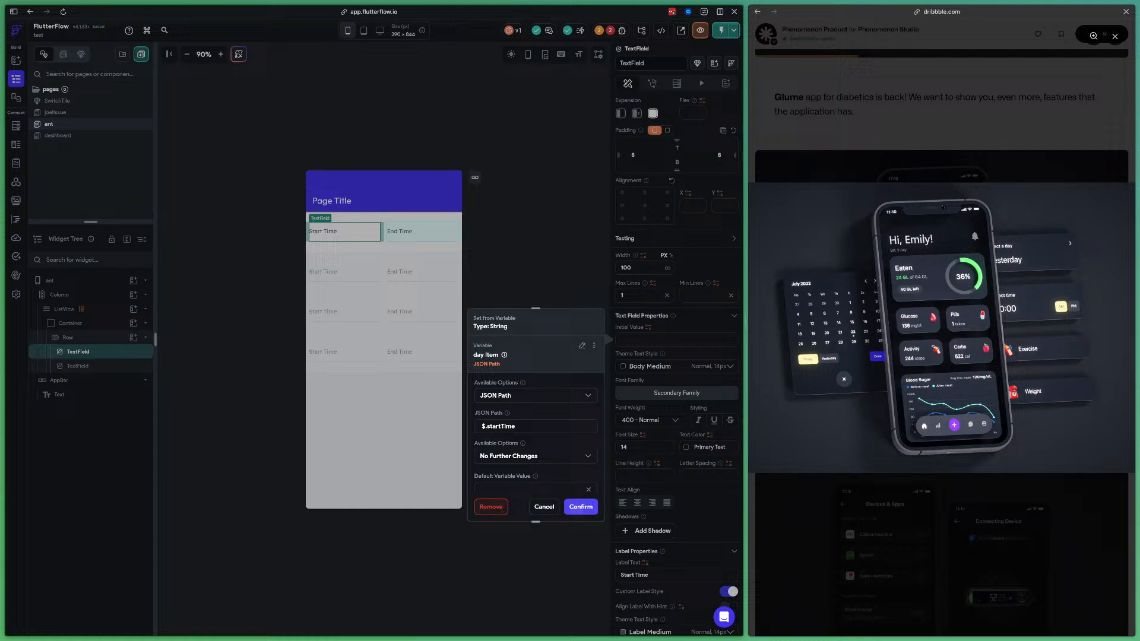
click(580, 507)
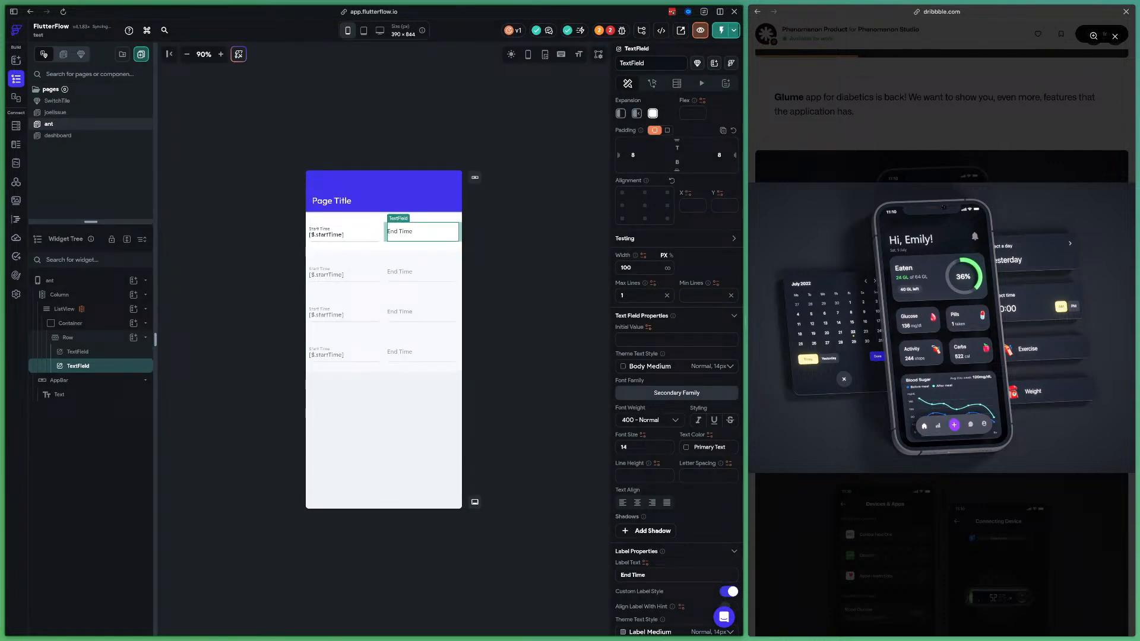
Bind the End Time field's initial value to the day item with JSON path $.endTime
click(648, 327)
click(508, 397)
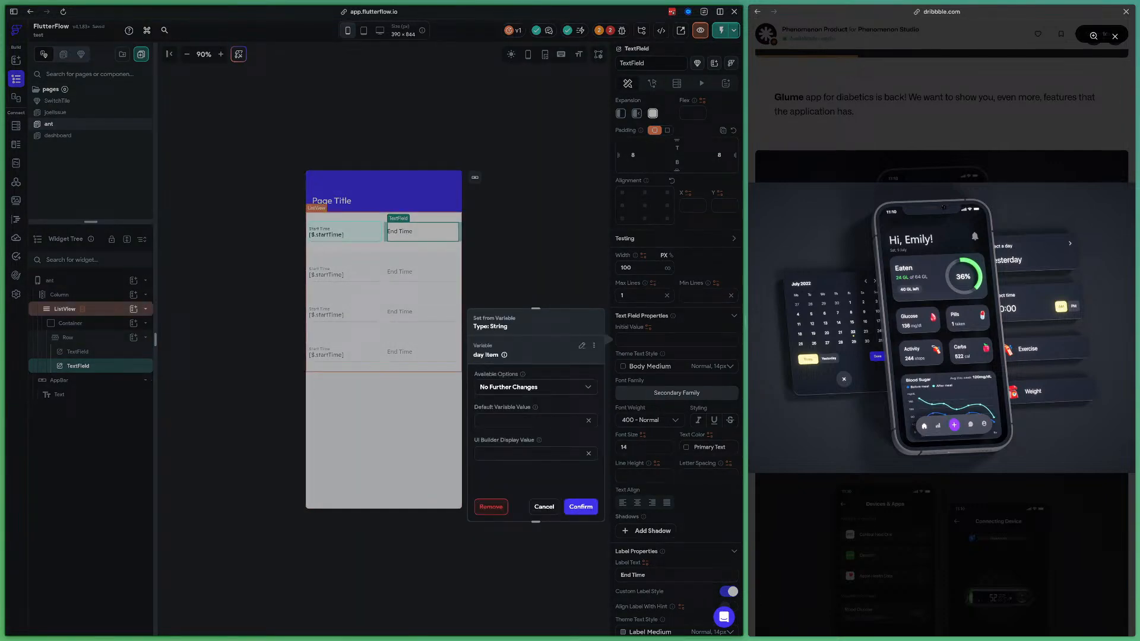
click(535, 387)
click(495, 322)
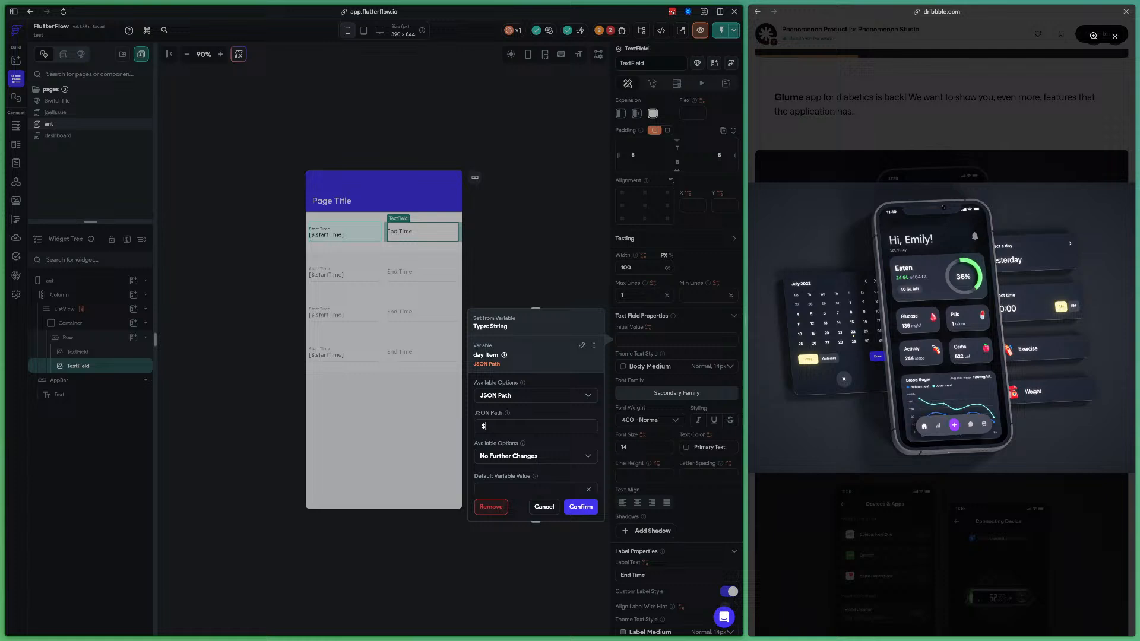
text(.endTime)
drag(510, 426, 488, 427)
click(581, 506)
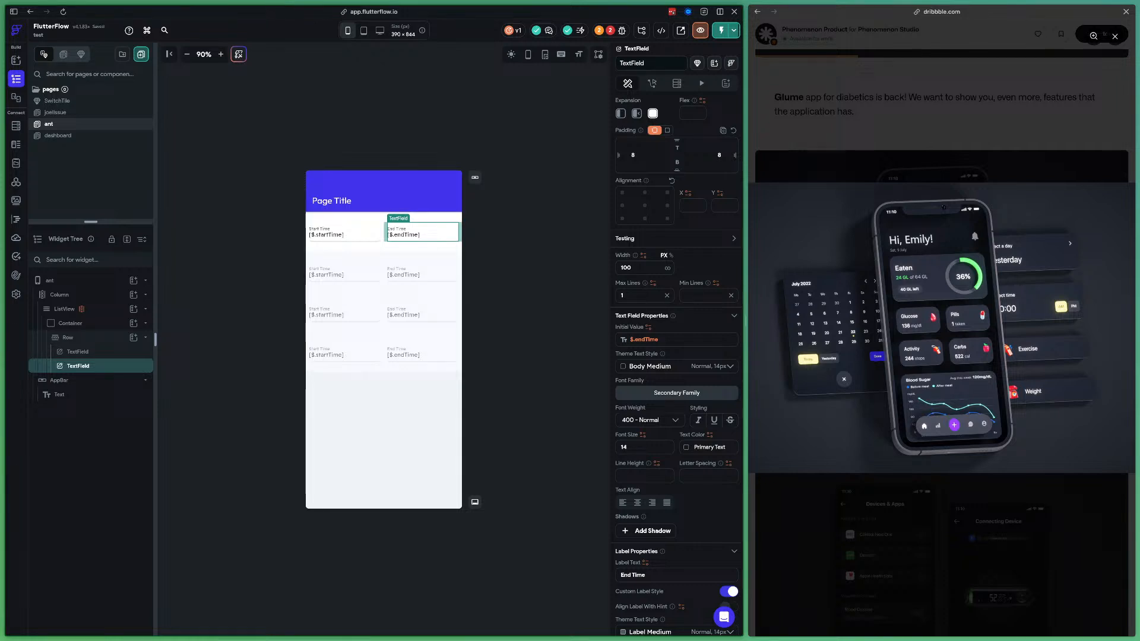
click(605, 31)
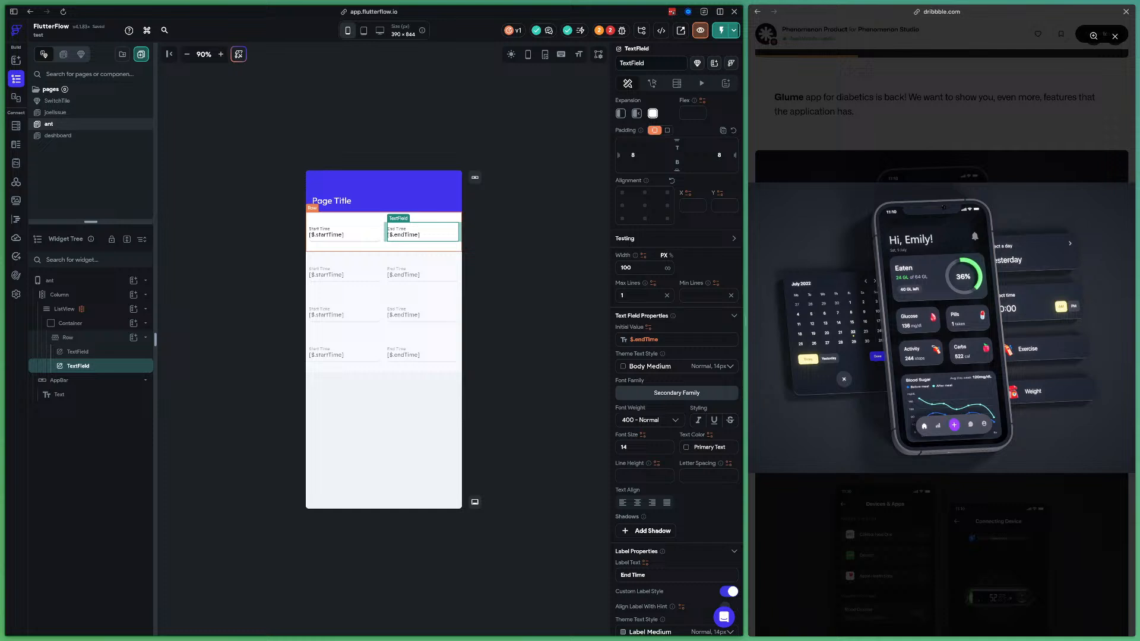
Convert the list item's Container, with its Row of time fields, into a component named startEndTime
click(384, 246)
click(70, 323)
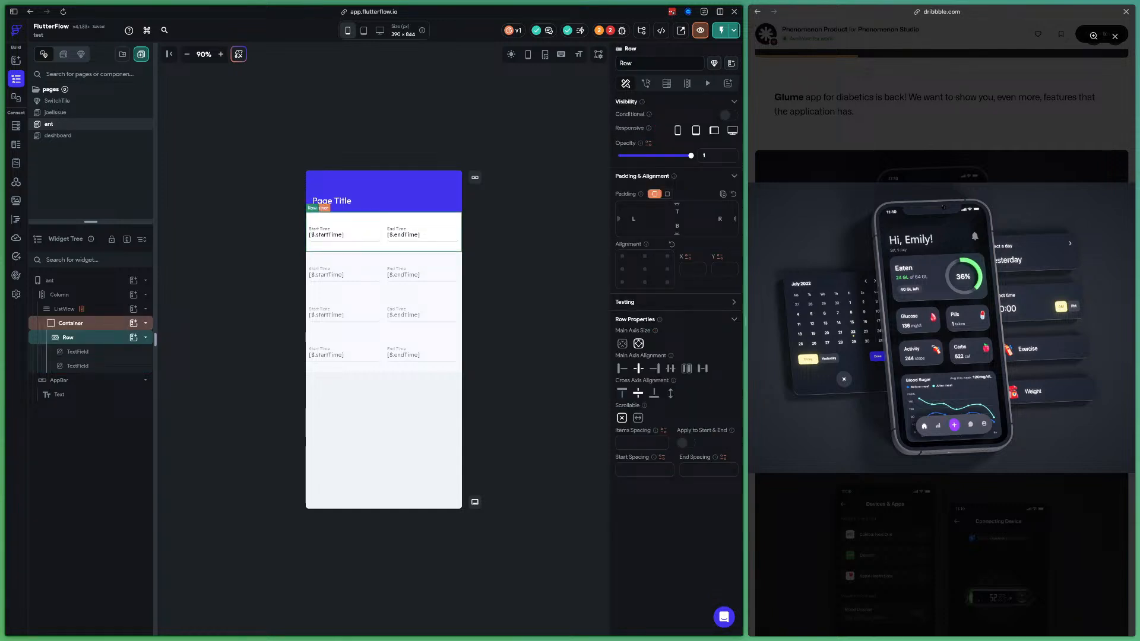
right_click(95, 325)
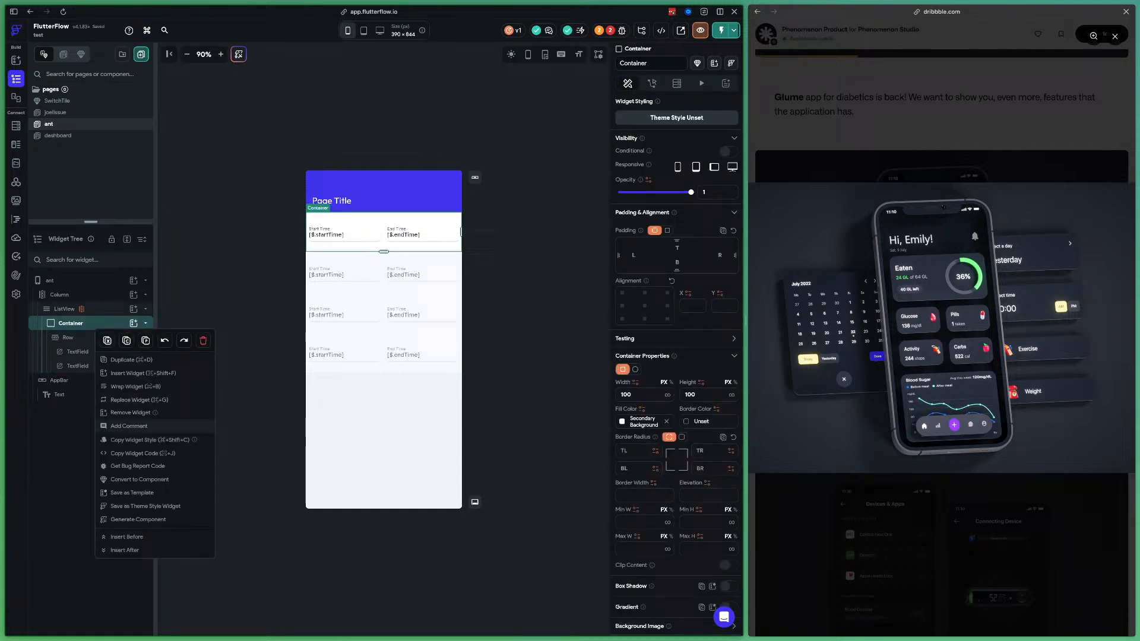
click(139, 479)
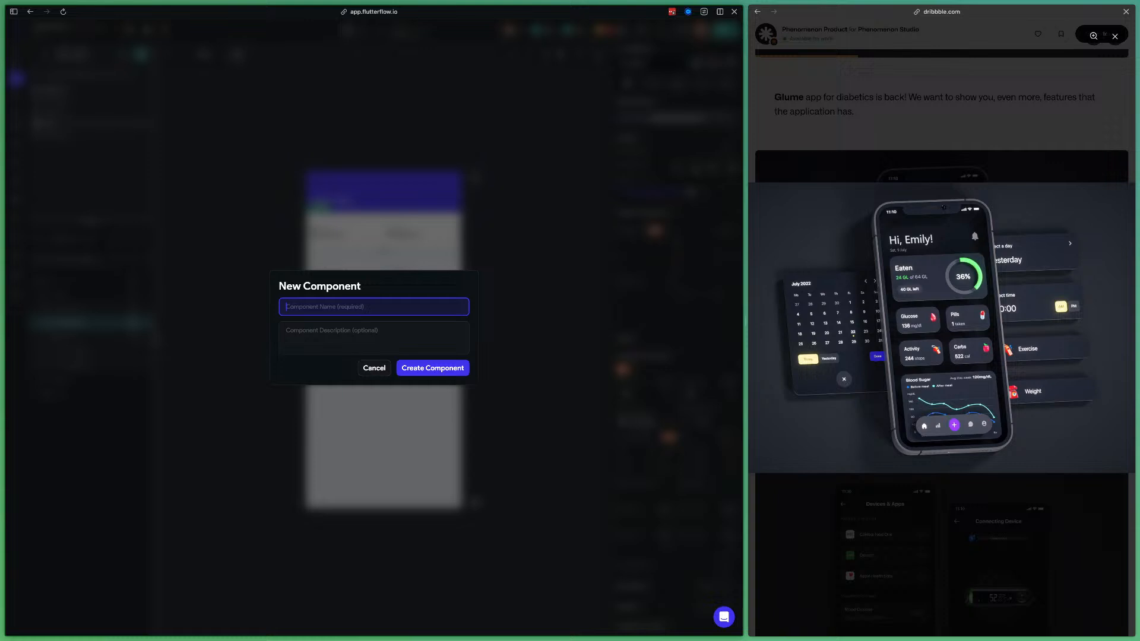
text(startEndTime)
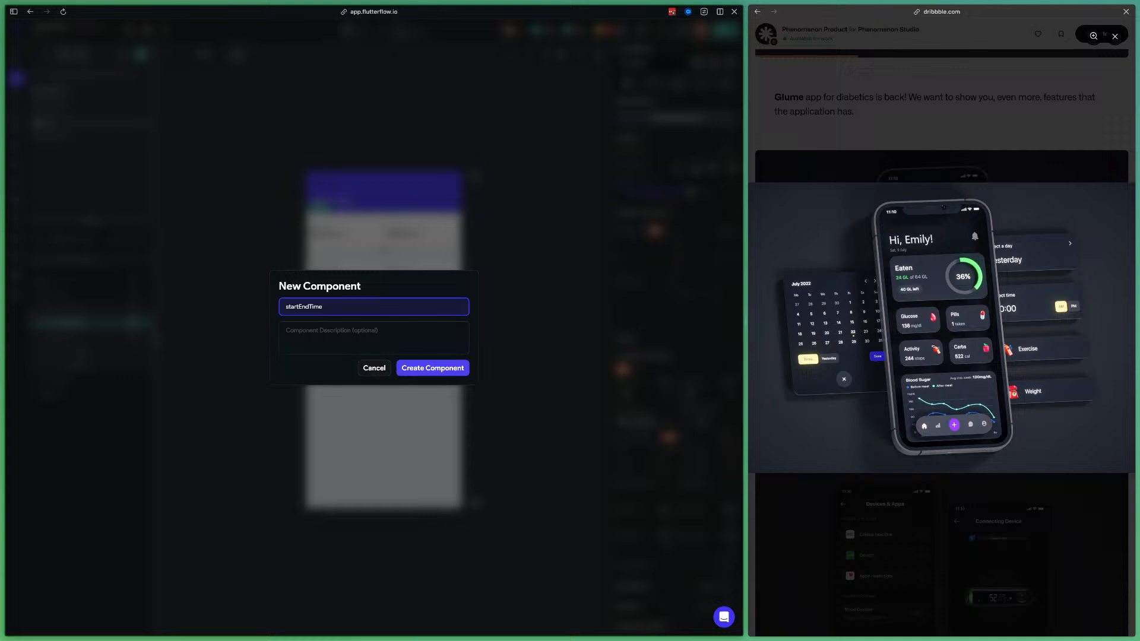
click(433, 368)
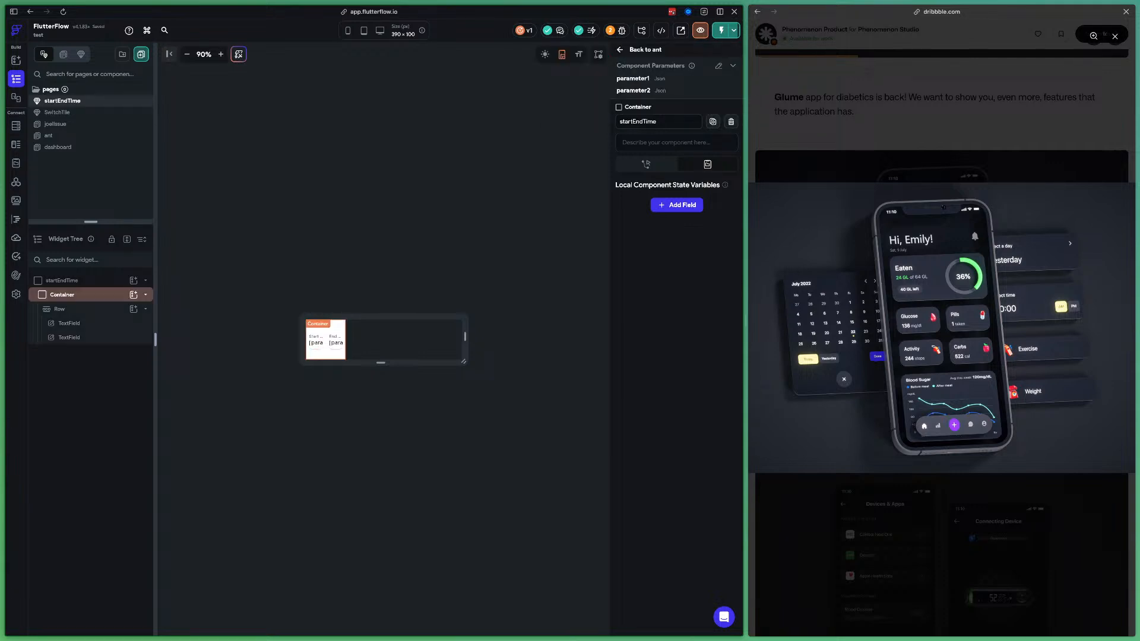
Set the width of the Container inside startEndTime to infinite and reload the test session
click(345, 340)
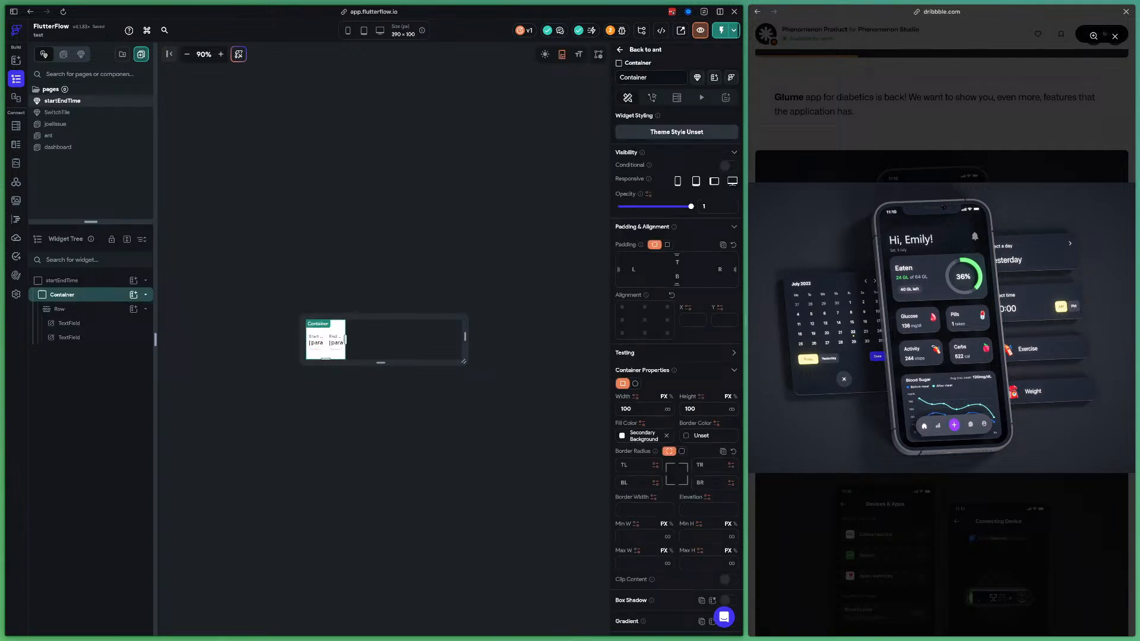
click(668, 409)
click(62, 280)
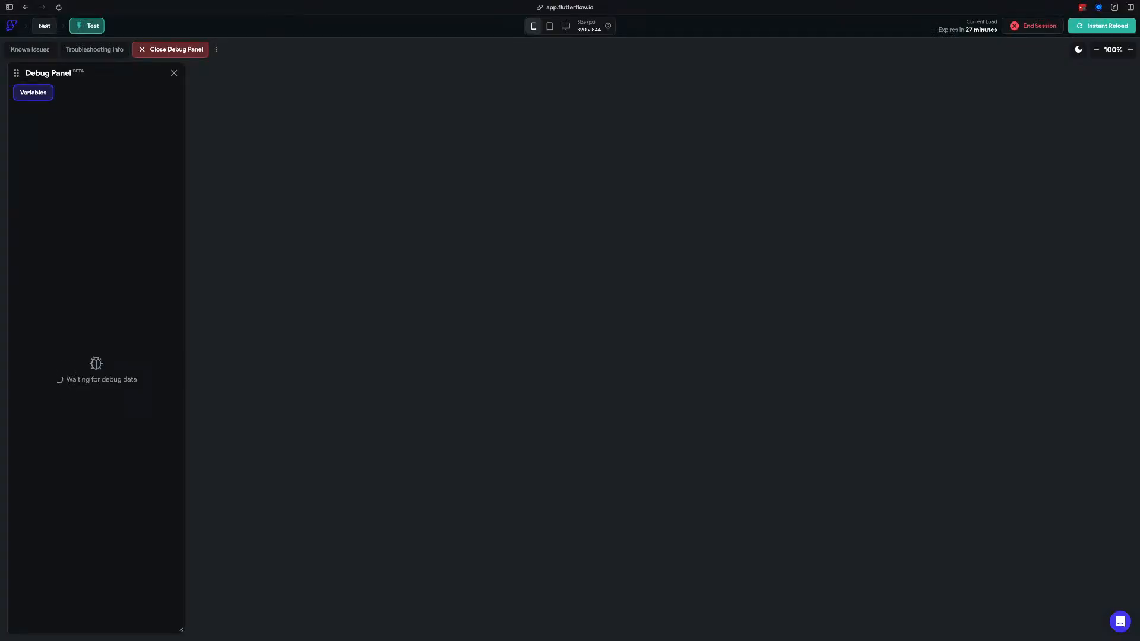
click(1102, 25)
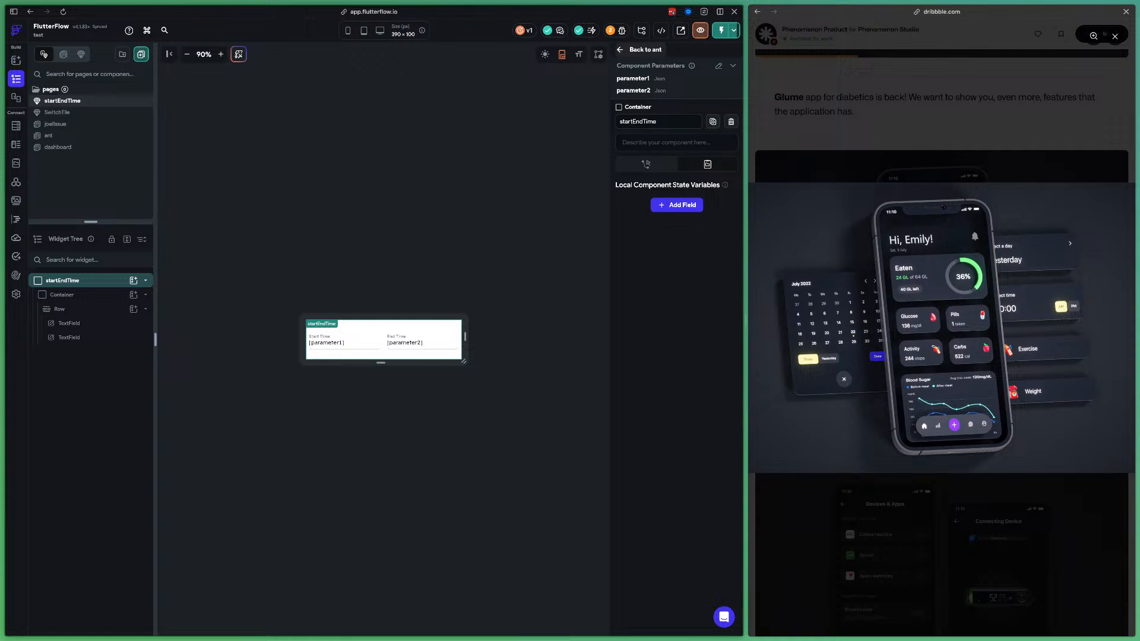
Return to the ant page and set the ListView's expansion to expanded
click(640, 49)
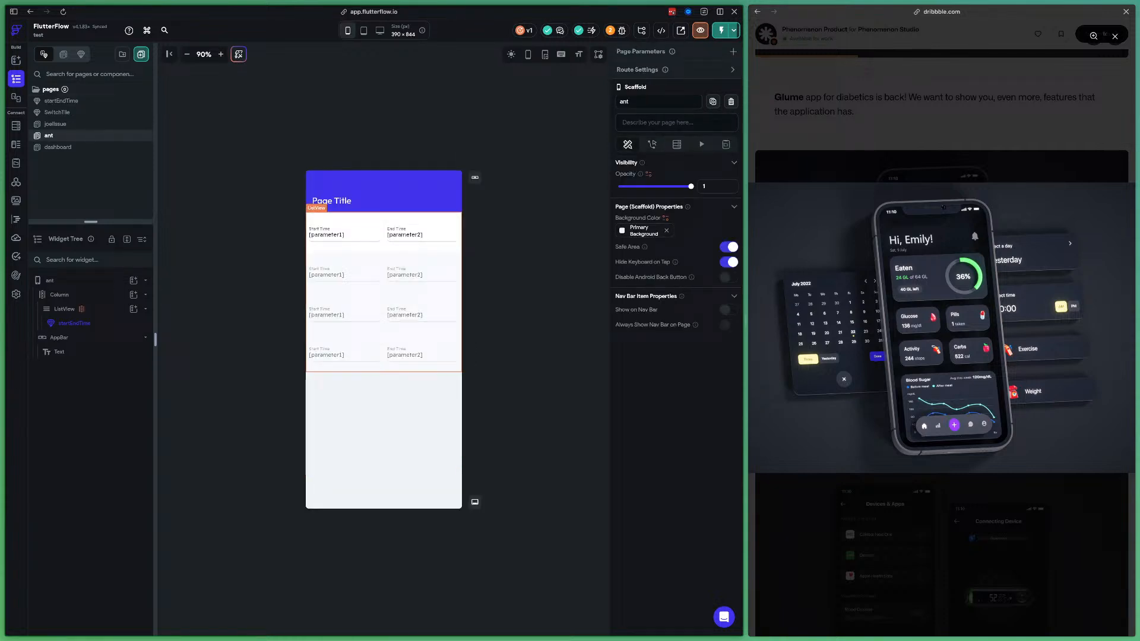
click(82, 309)
click(625, 84)
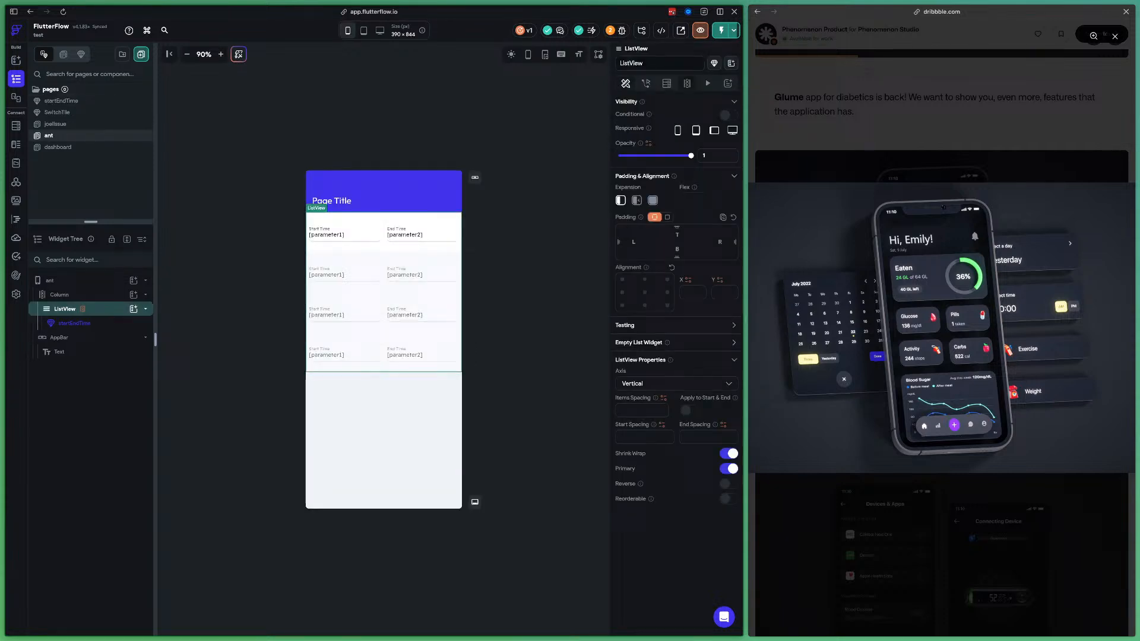
click(652, 200)
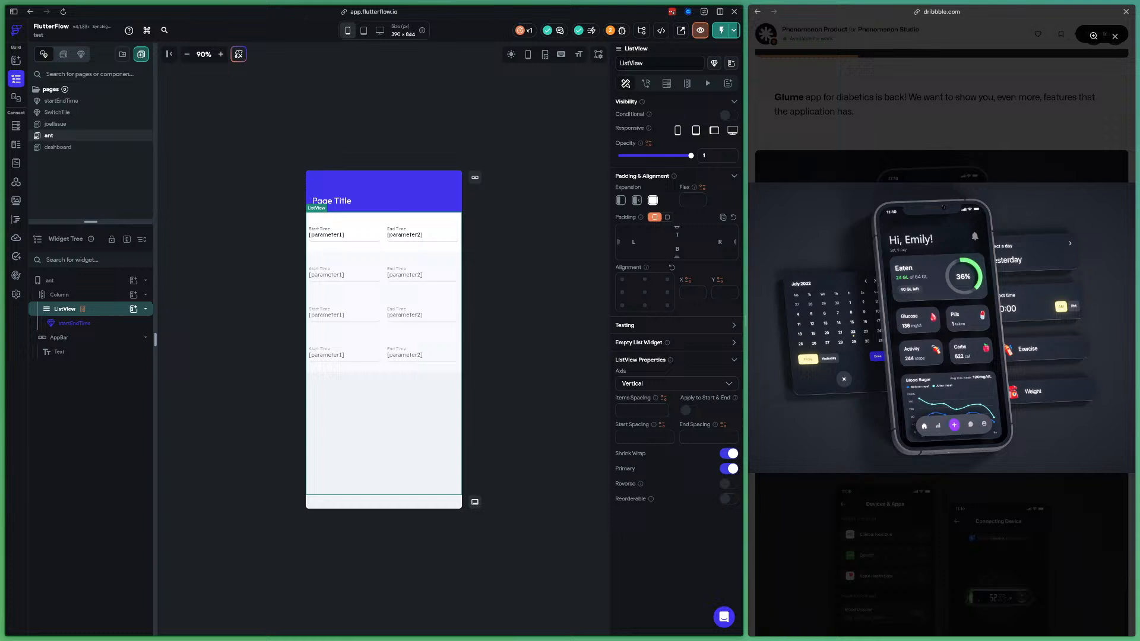
Enable Update Page on Changes for the startEndTime instance and bind its unique key to the day item's Index in List
click(75, 323)
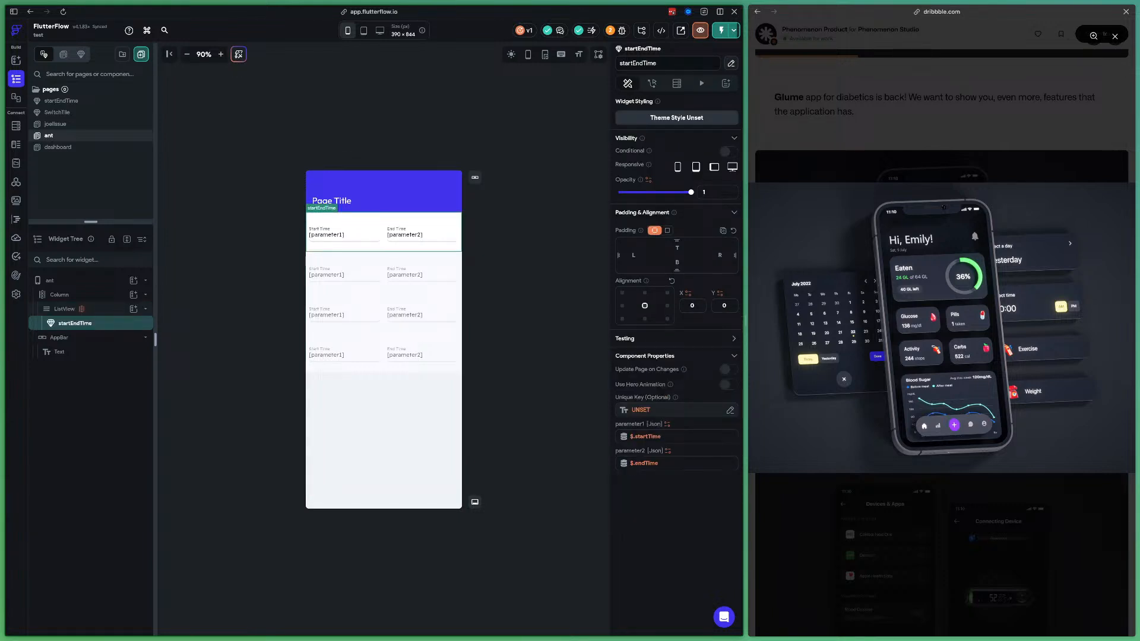
click(729, 369)
click(675, 410)
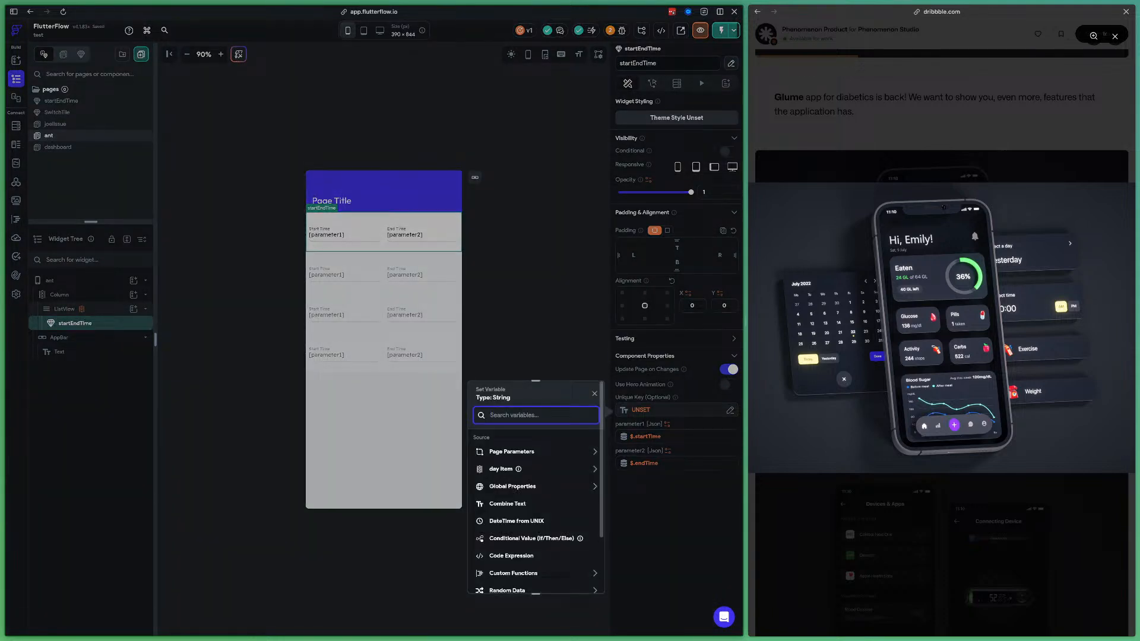
click(500, 469)
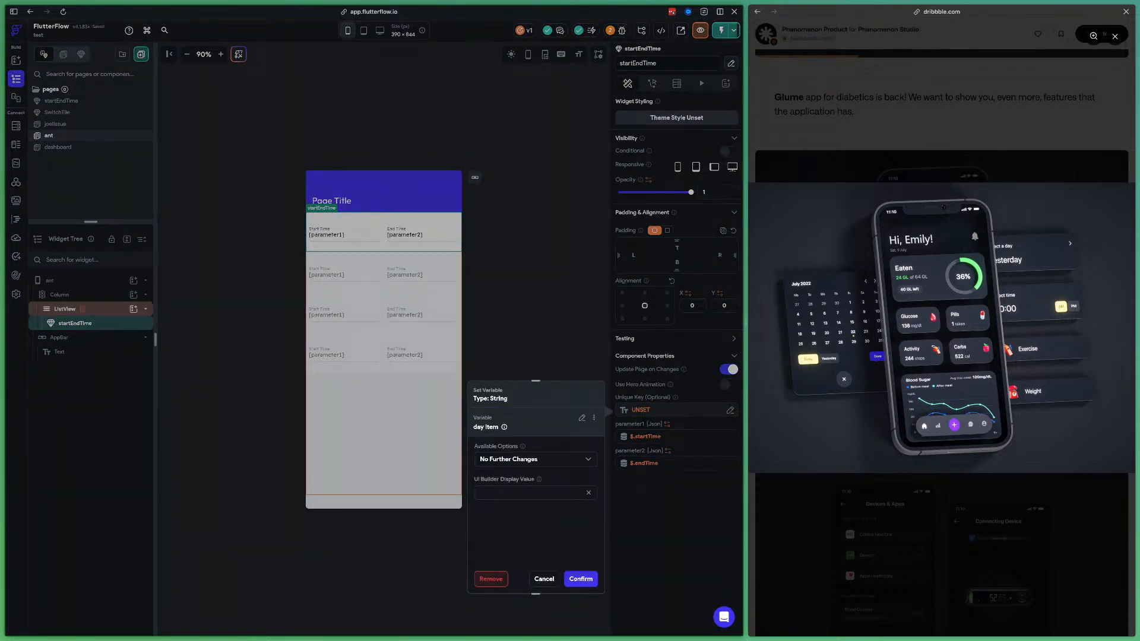
click(535, 459)
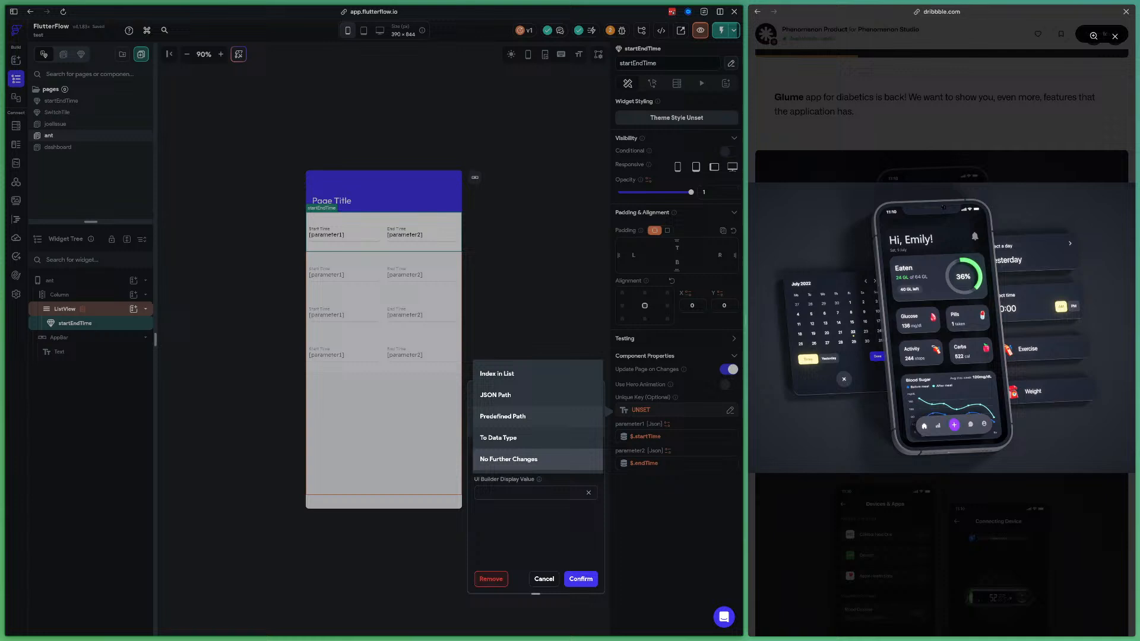
click(496, 373)
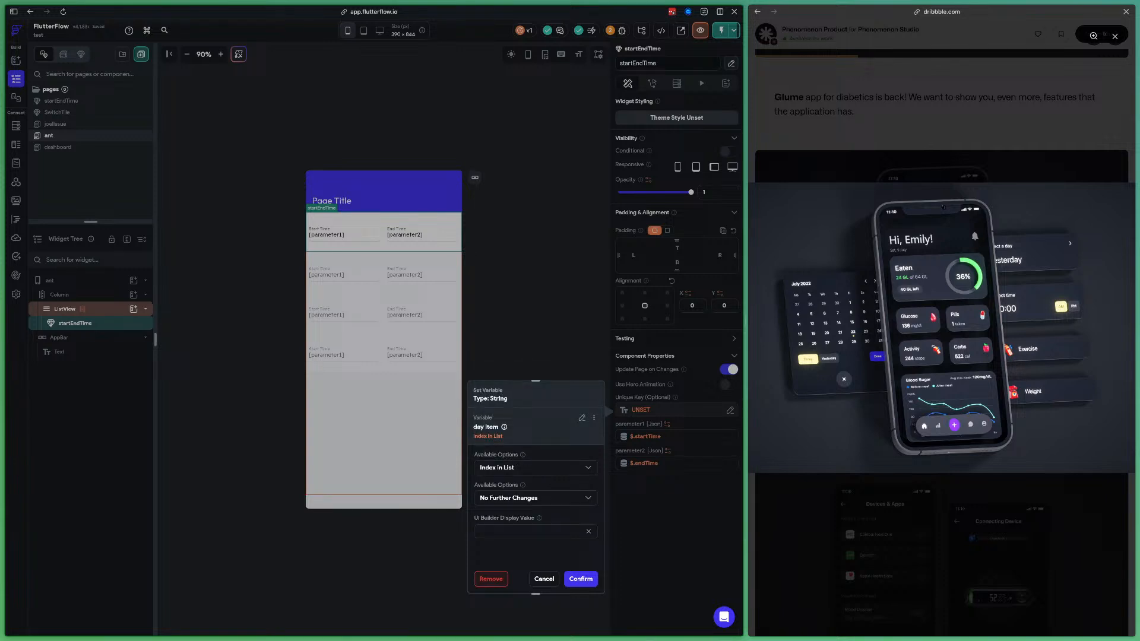
click(580, 578)
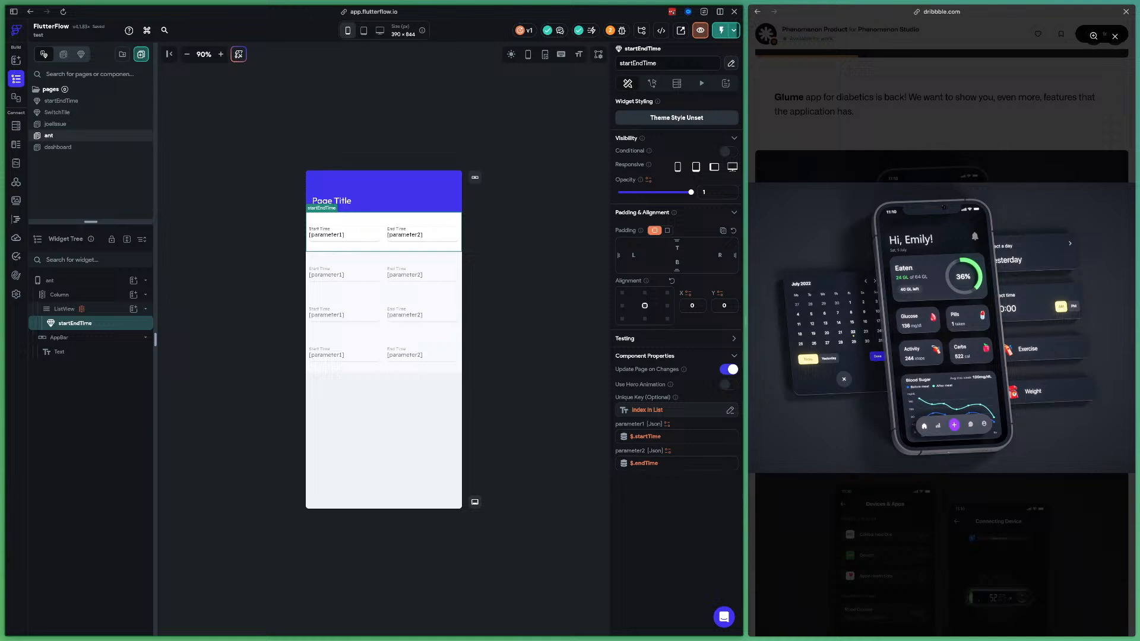
Open the startEndTime component and inspect the conversion options for parameter1 in the Start Time field's initial value, without keeping changes
click(731, 63)
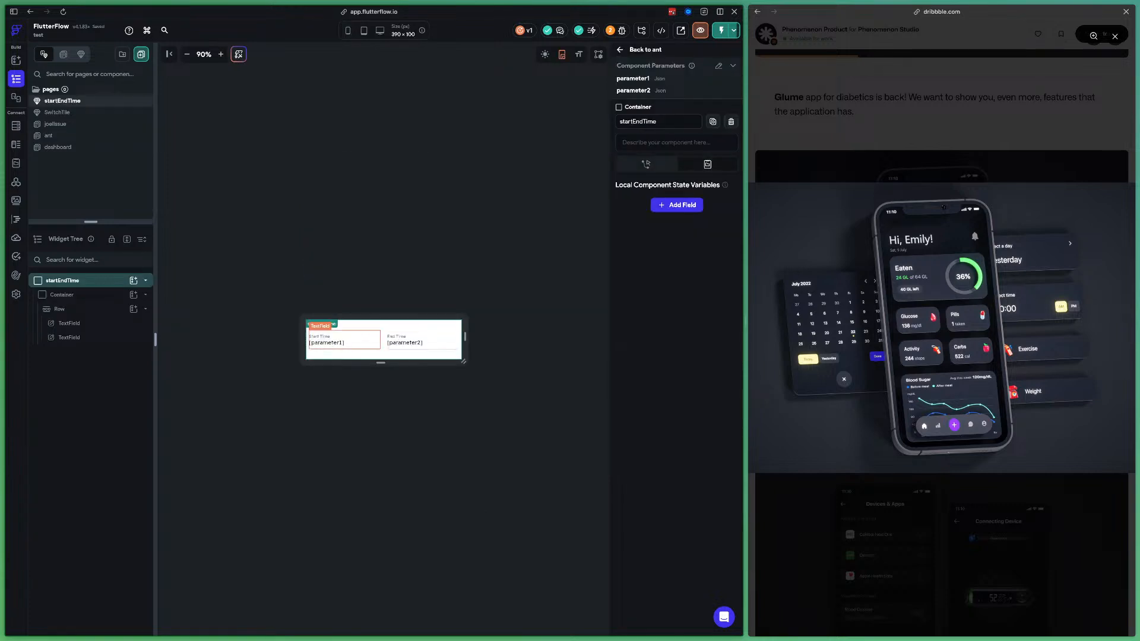
click(343, 341)
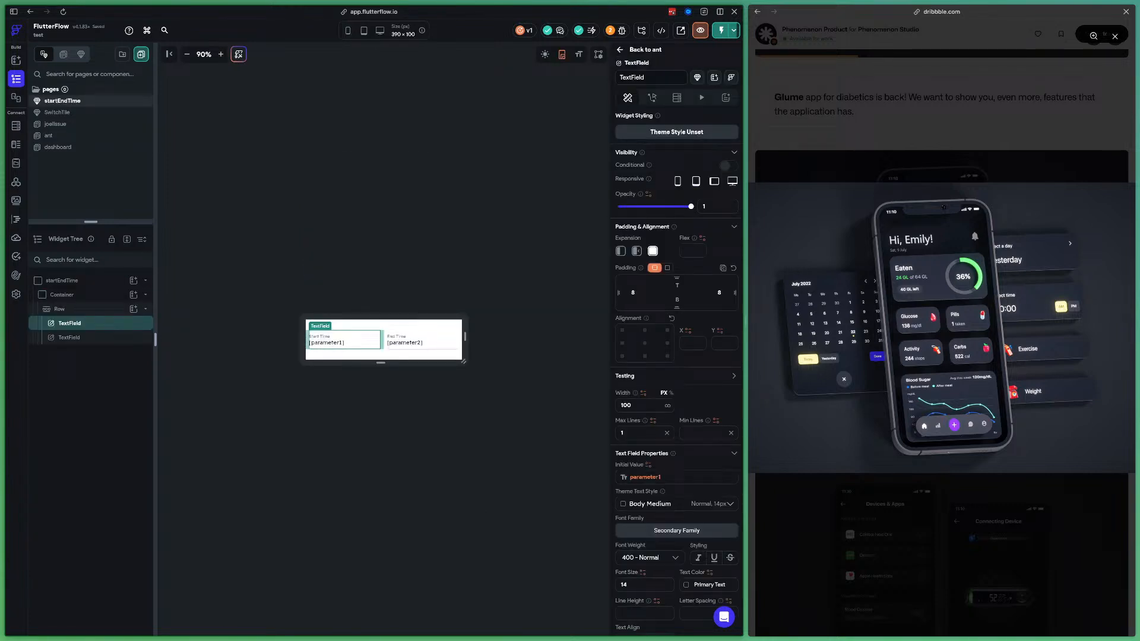
click(645, 477)
click(538, 506)
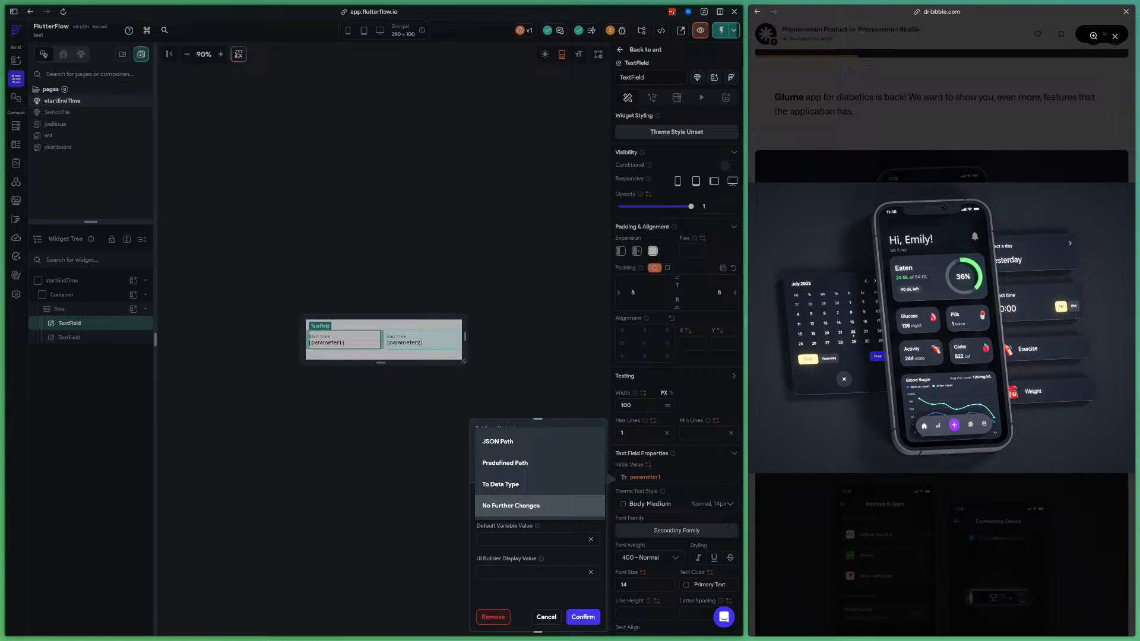
click(537, 505)
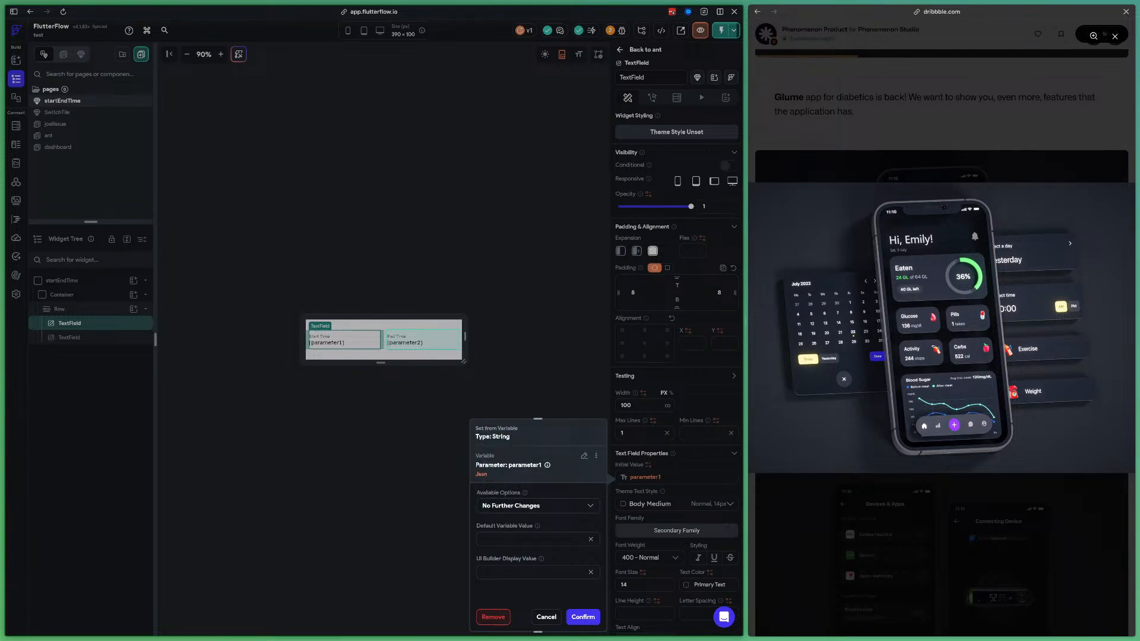
click(538, 506)
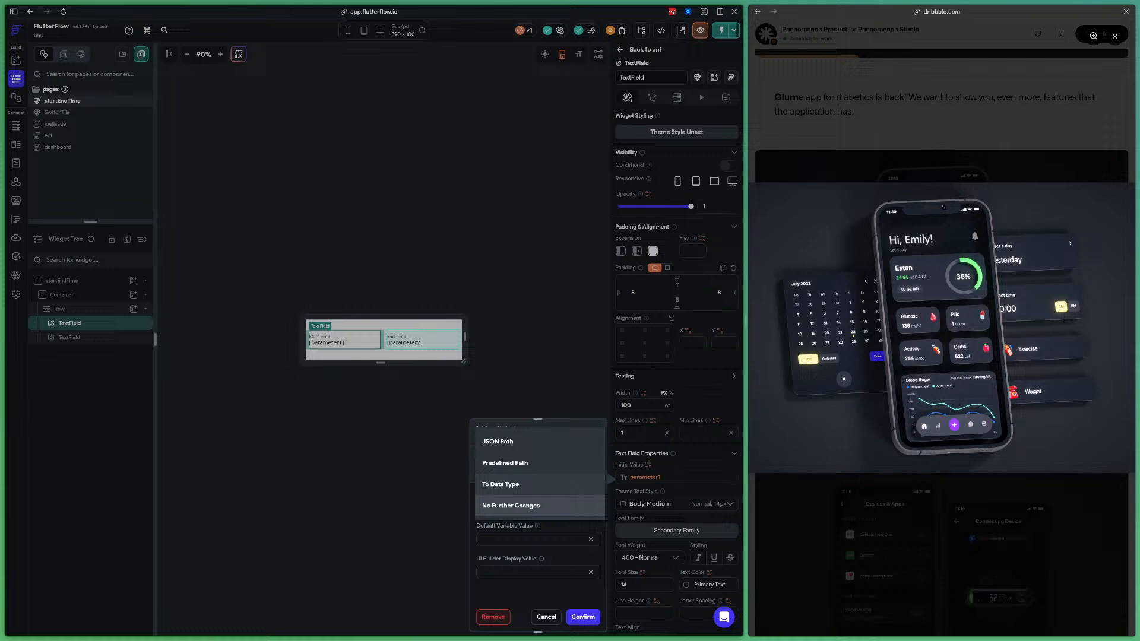
click(500, 484)
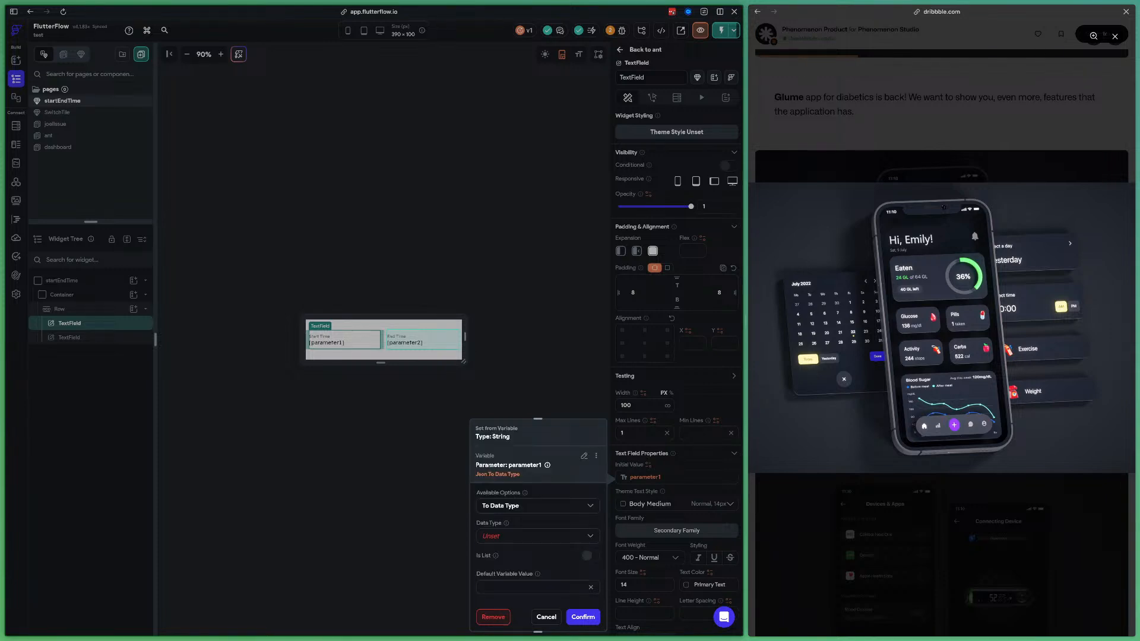
click(538, 505)
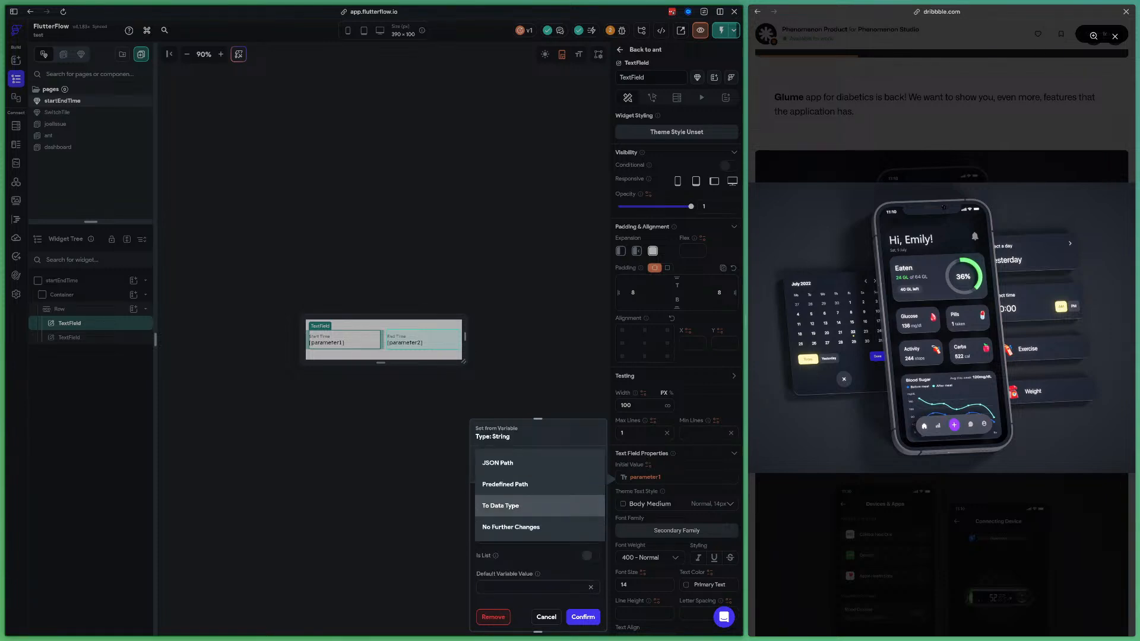
click(511, 527)
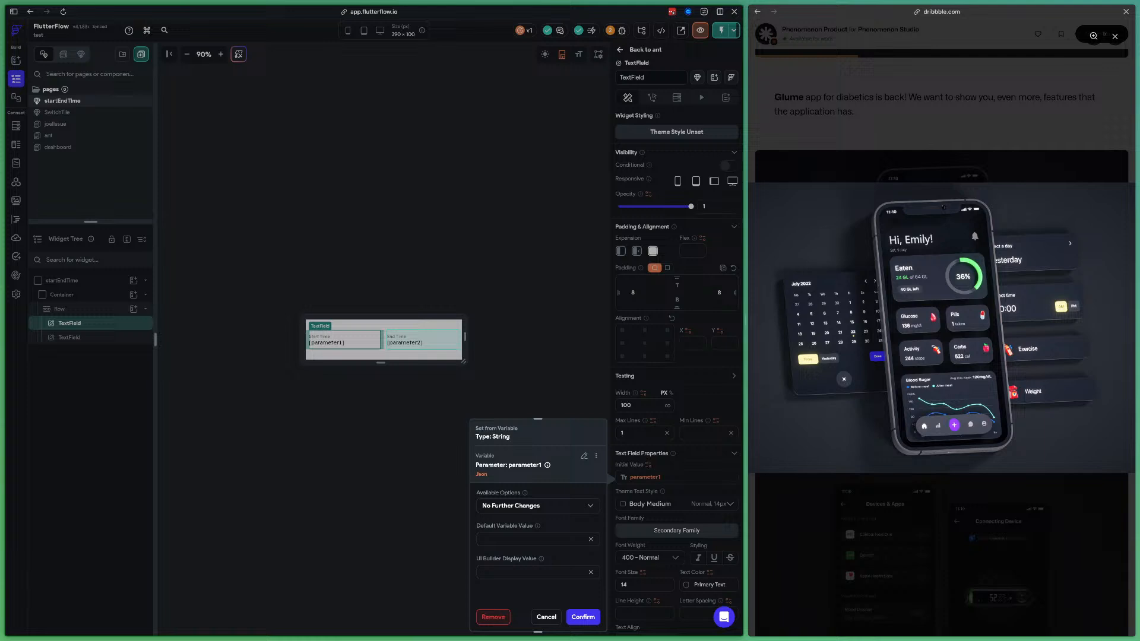
click(546, 616)
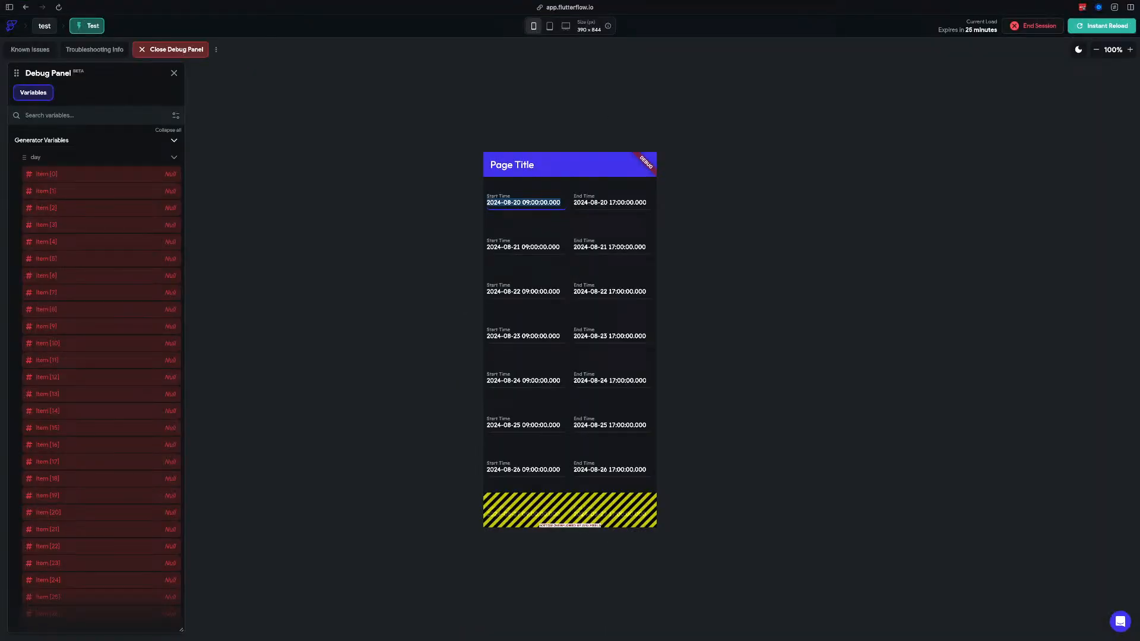
Reload the test session and examine the start and end times through the whole list of days
click(1101, 26)
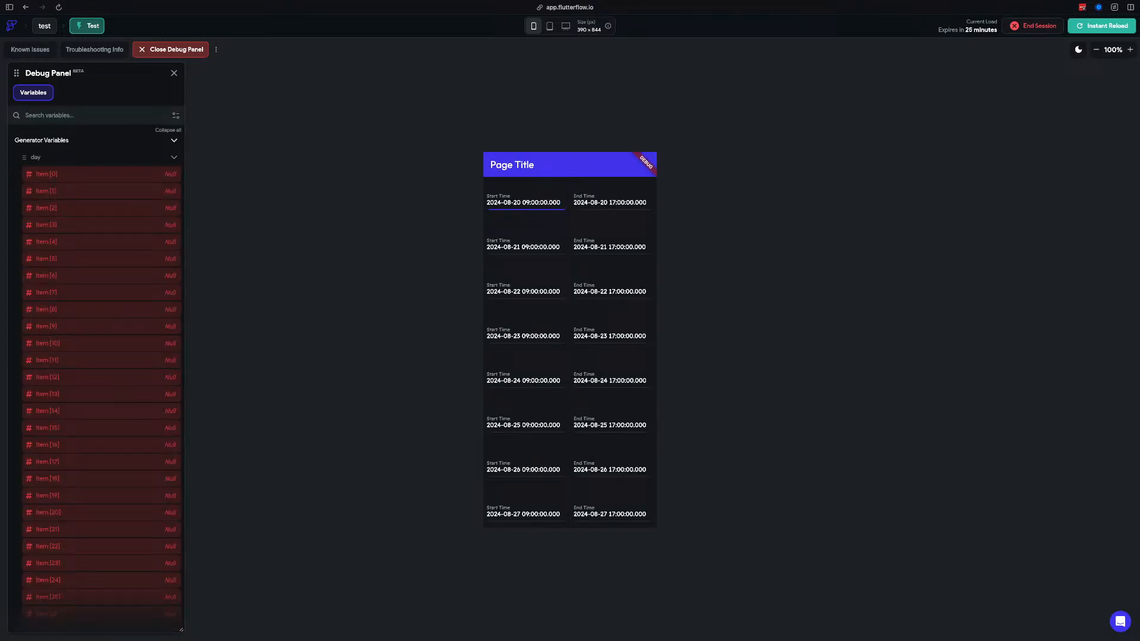
drag(522, 203, 548, 202)
scroll(570, 352, down, 10)
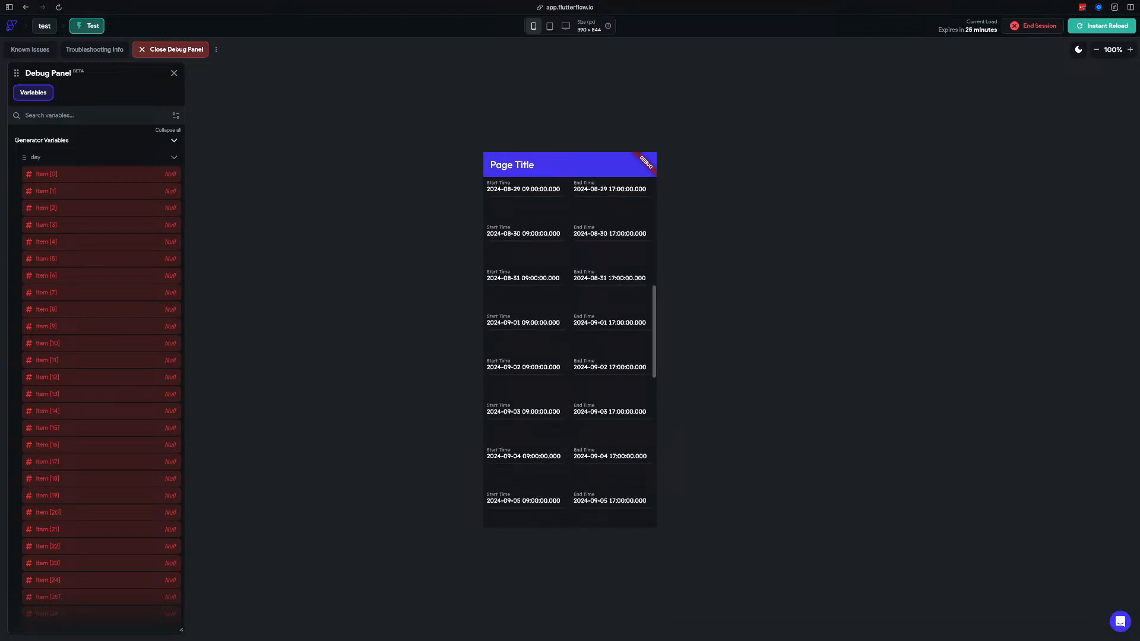
scroll(570, 351, up, 10)
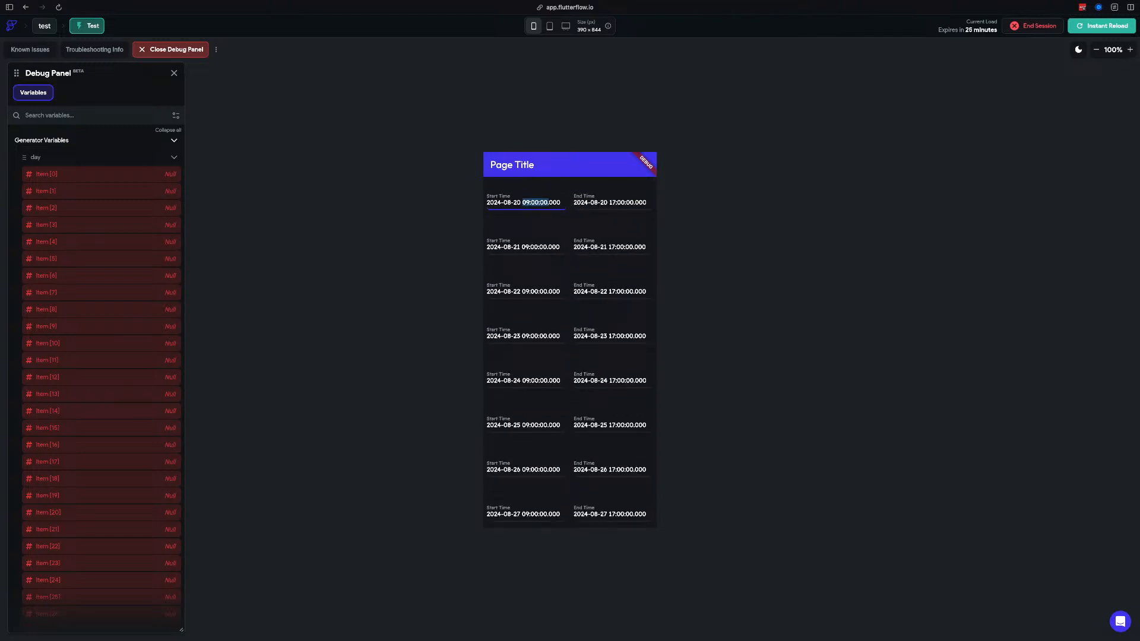
scroll(570, 352, down, 10)
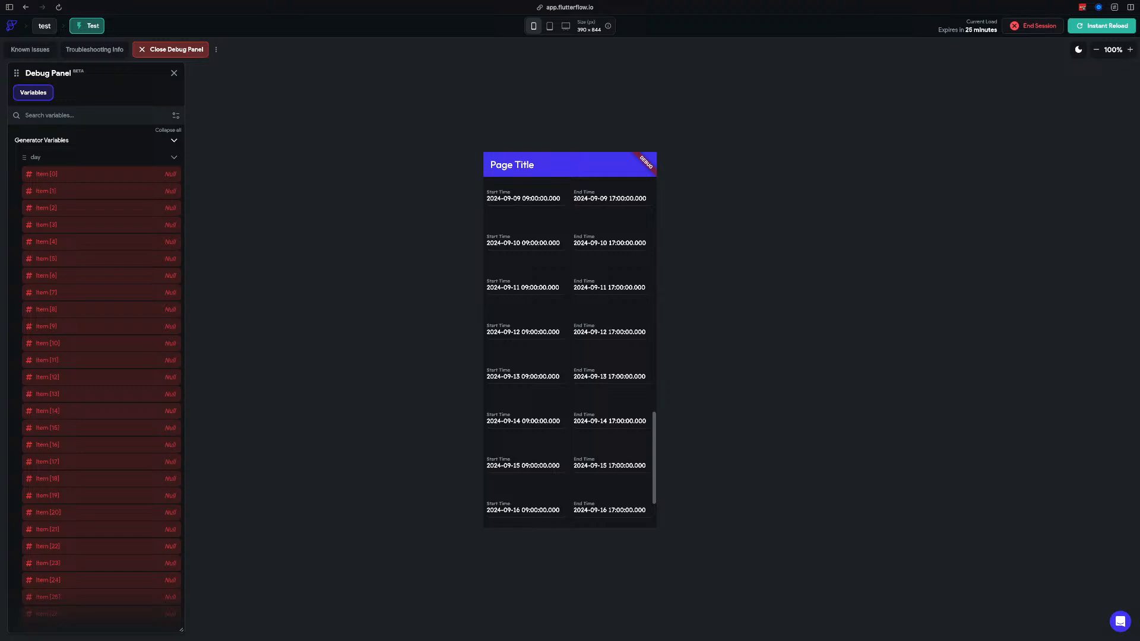
scroll(570, 351, down, 2)
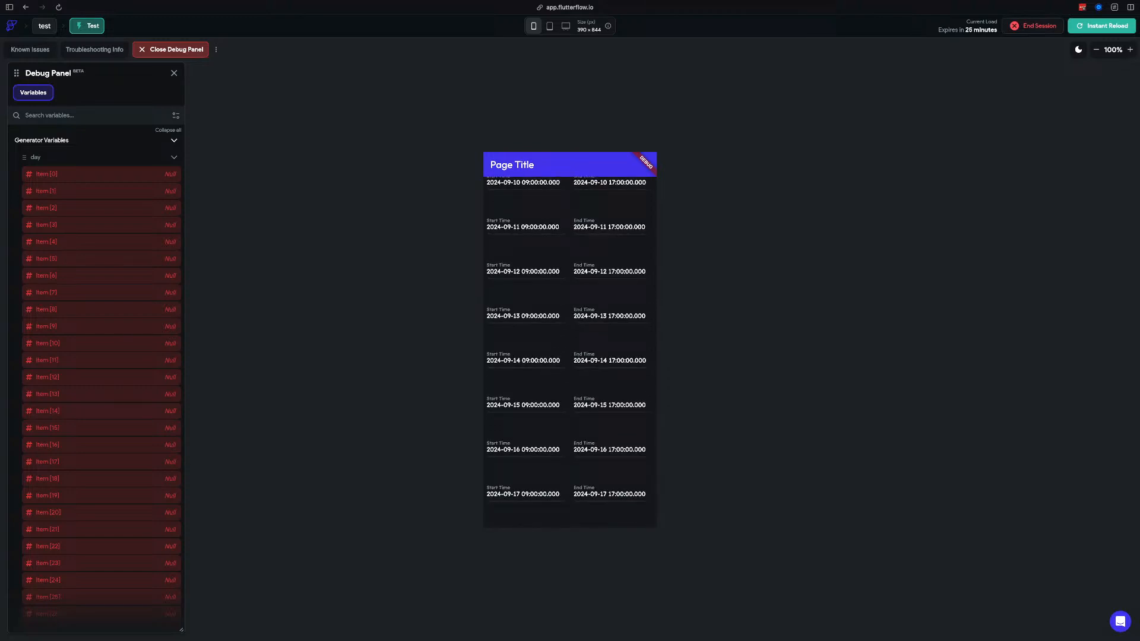
scroll(570, 352, up, 10)
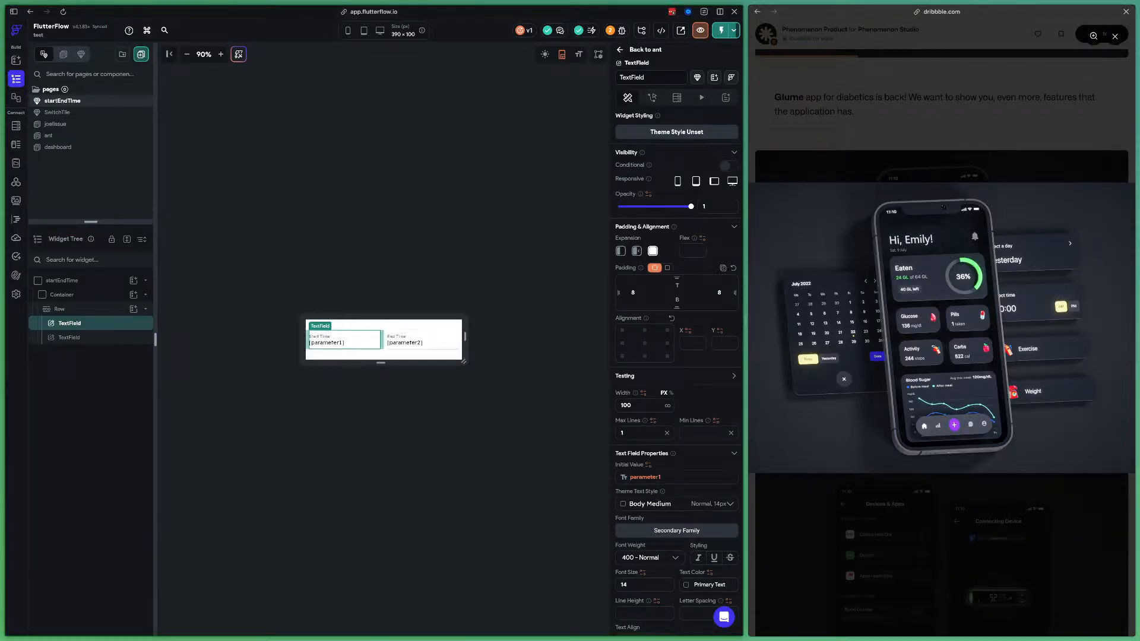
click(61, 280)
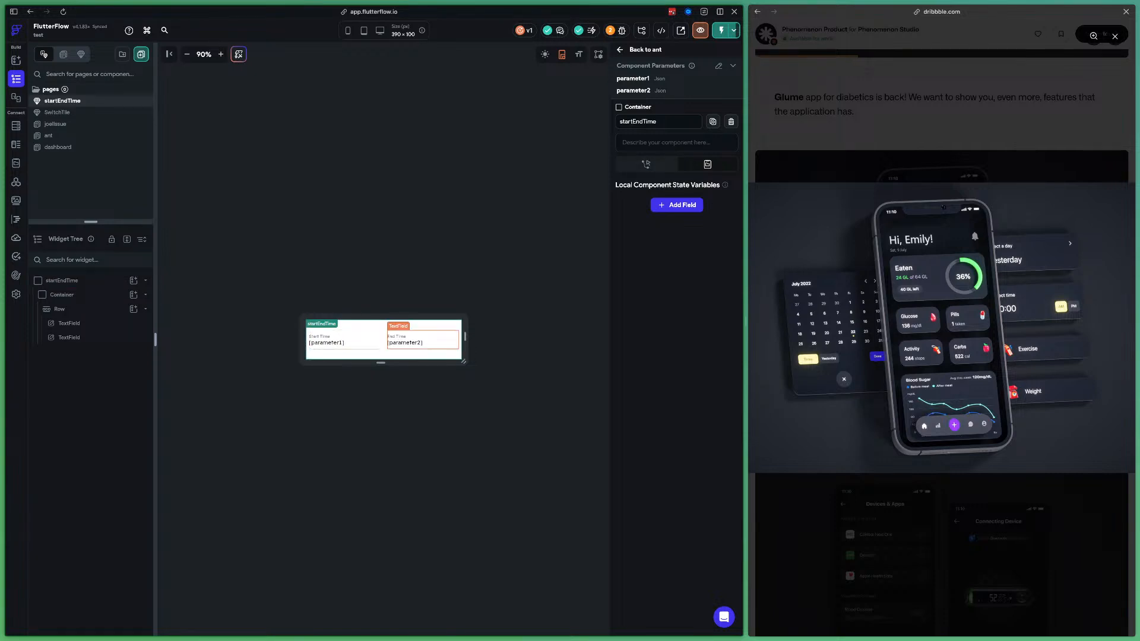
click(718, 65)
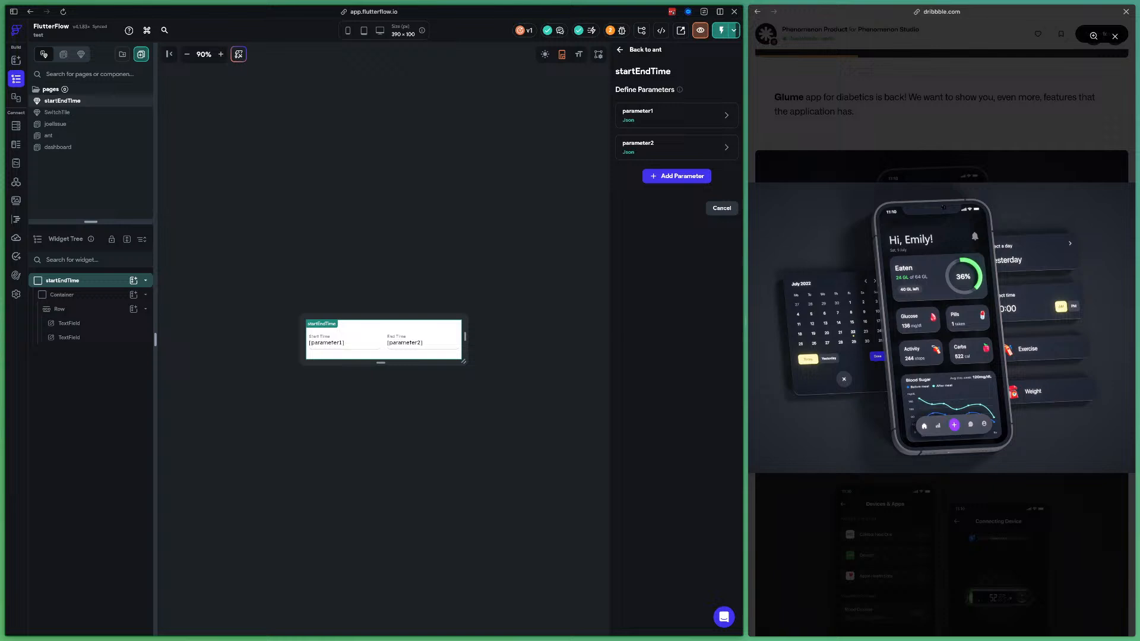
click(679, 175)
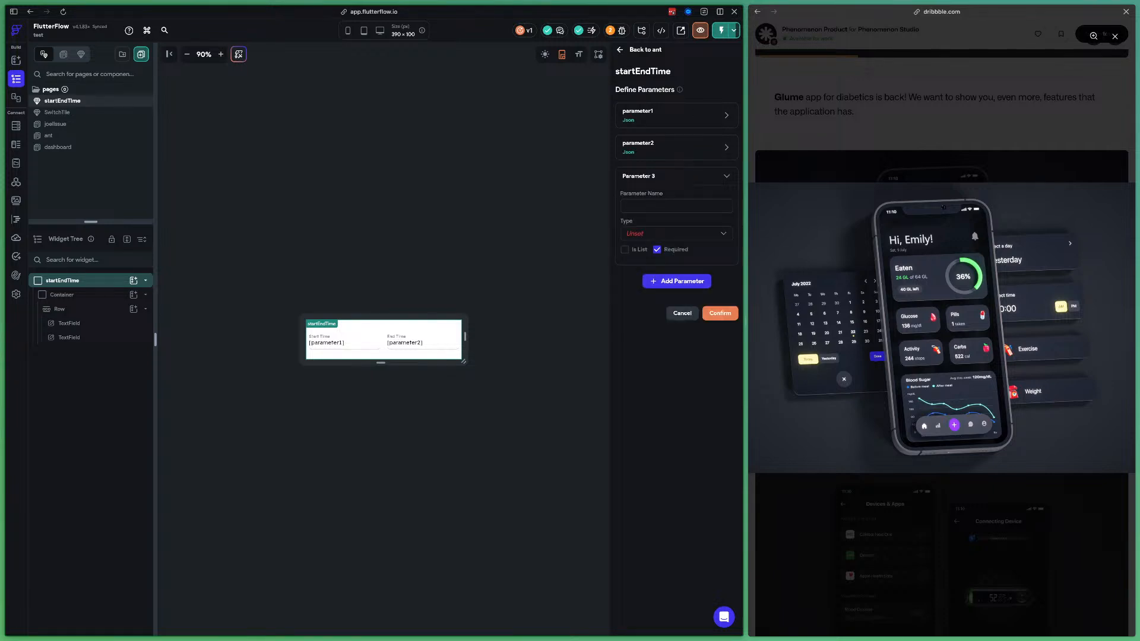
text(startTime)
click(676, 234)
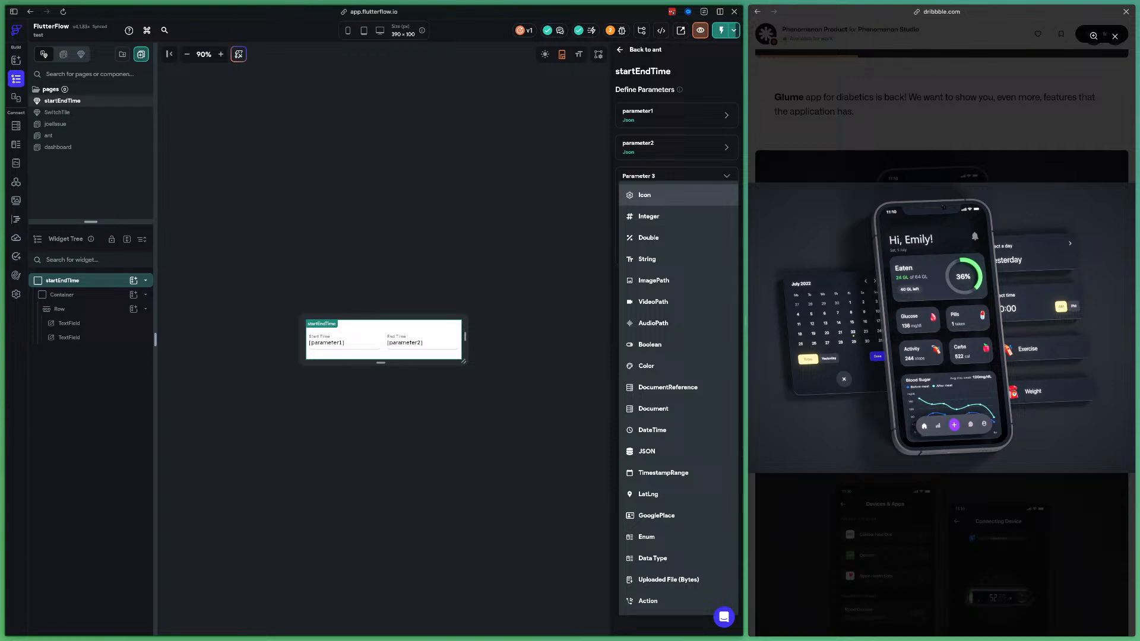
key(Escape)
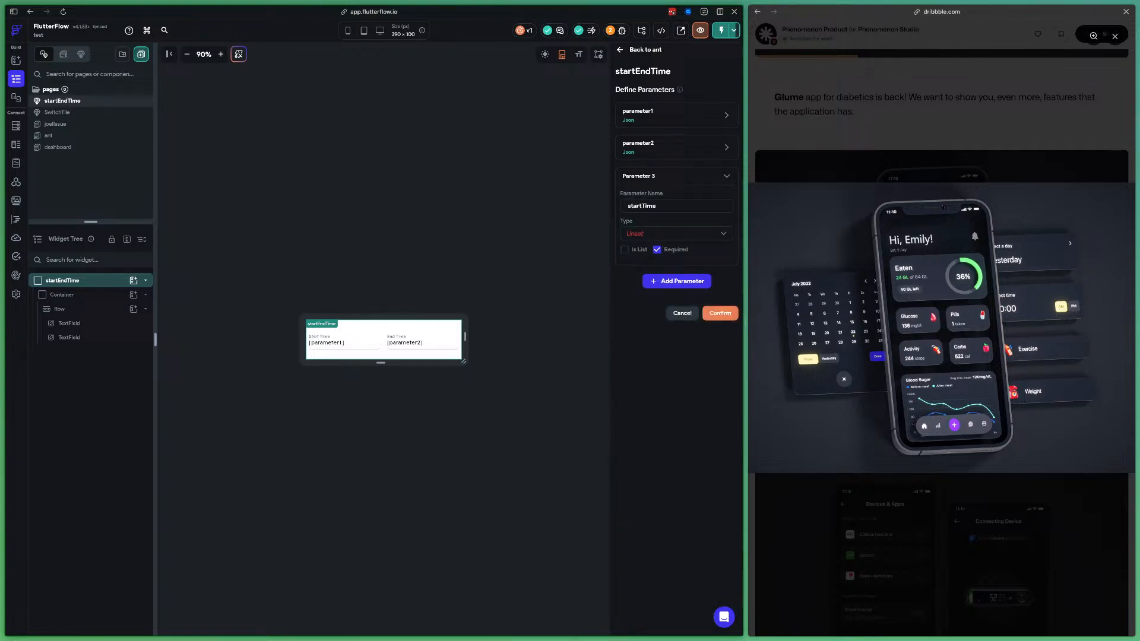
Replace the Start Time and End Time TextFields in the startEndTime component's Row with a new Container
click(344, 340)
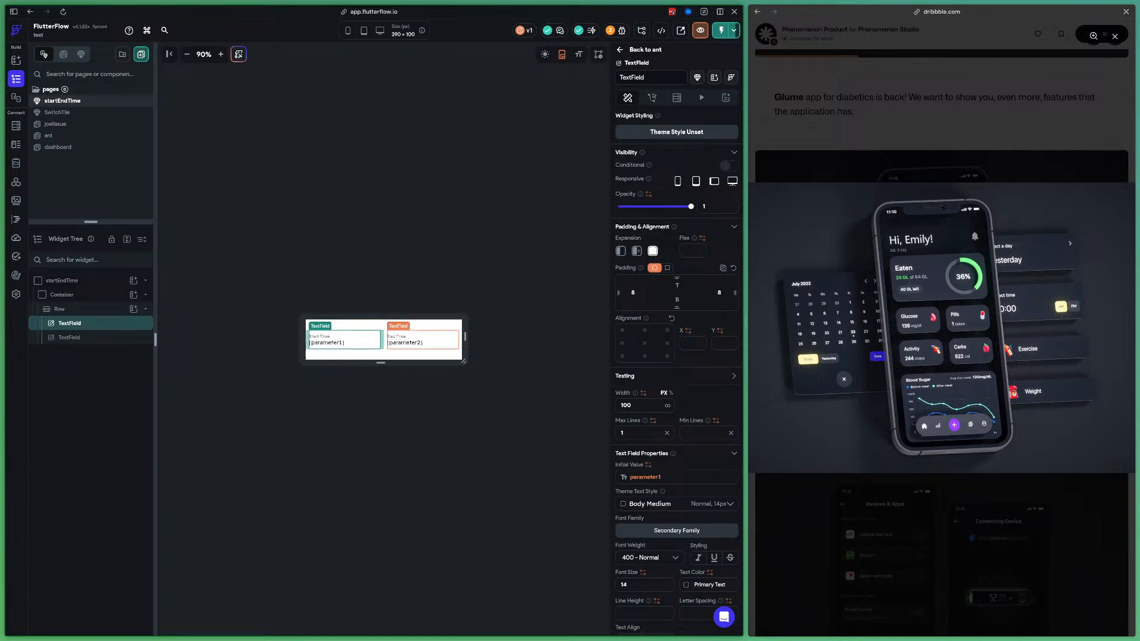
shift+click(423, 341)
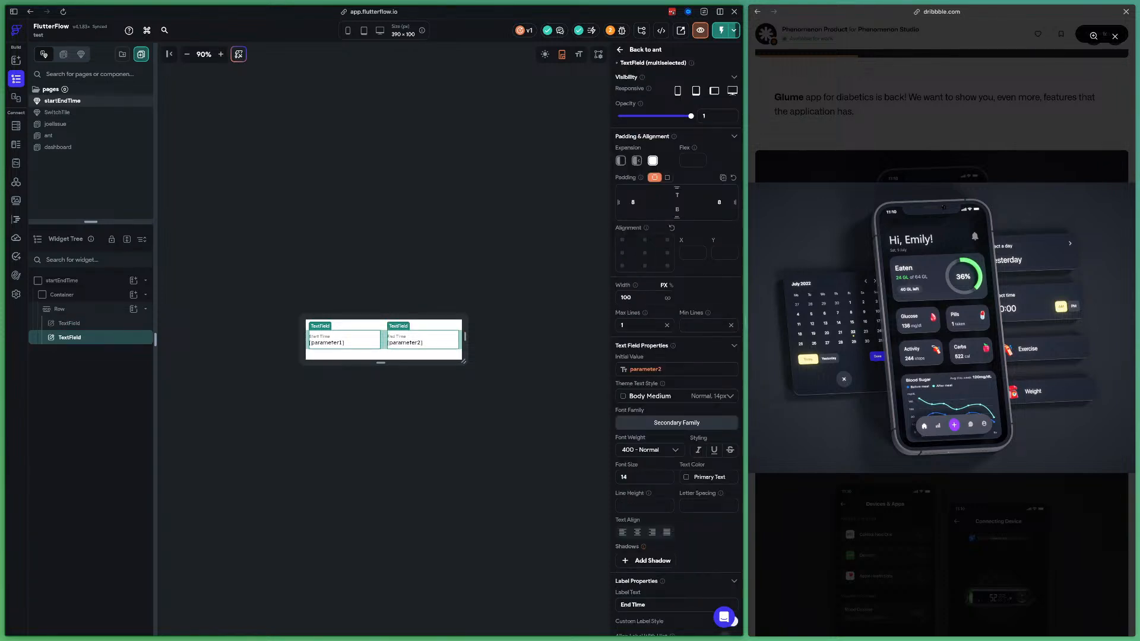
key(Delete)
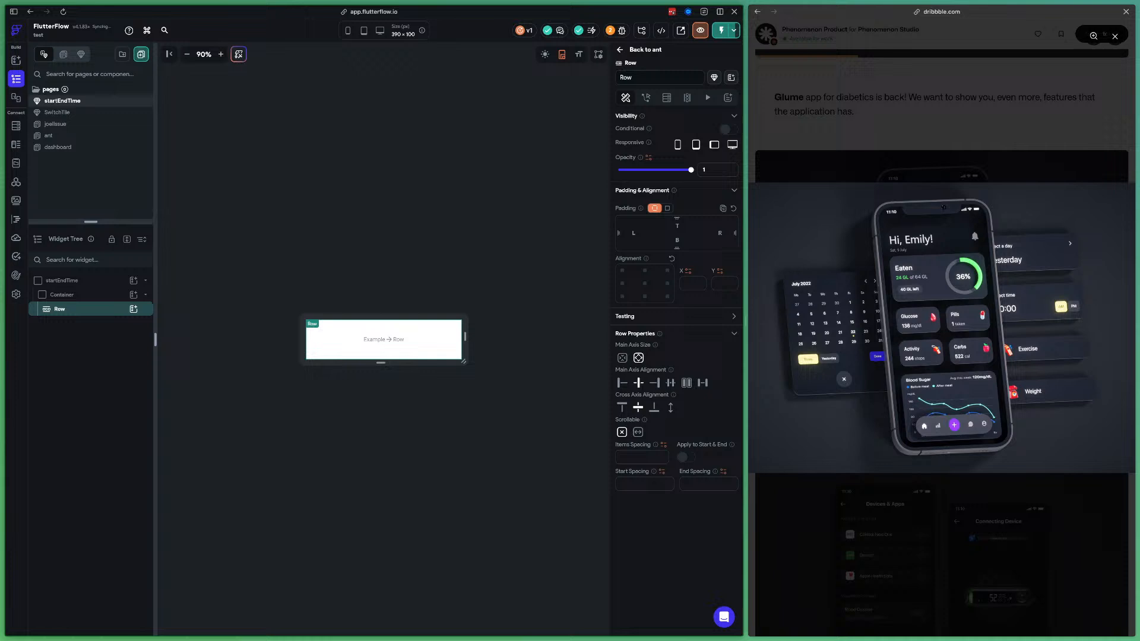
click(133, 309)
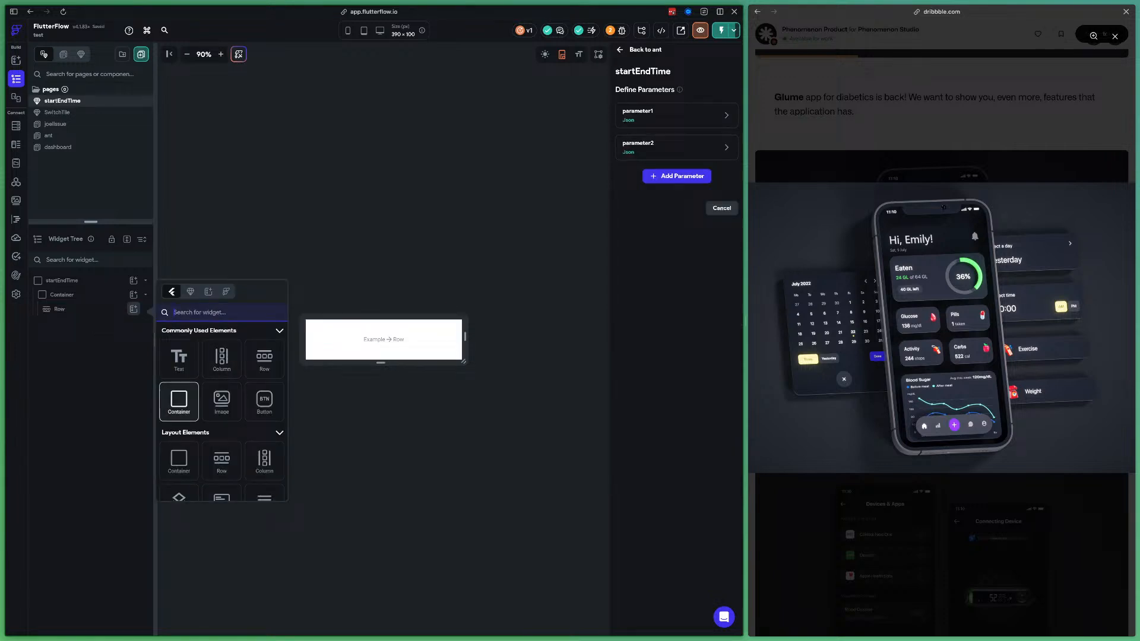
click(178, 401)
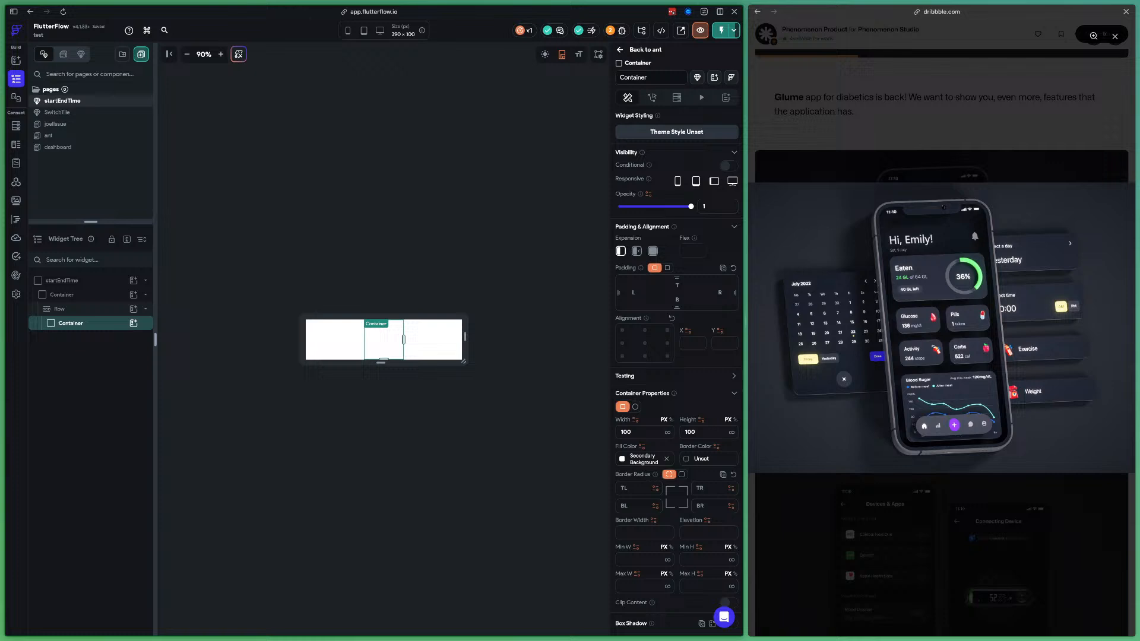
click(66, 310)
key(super+v)
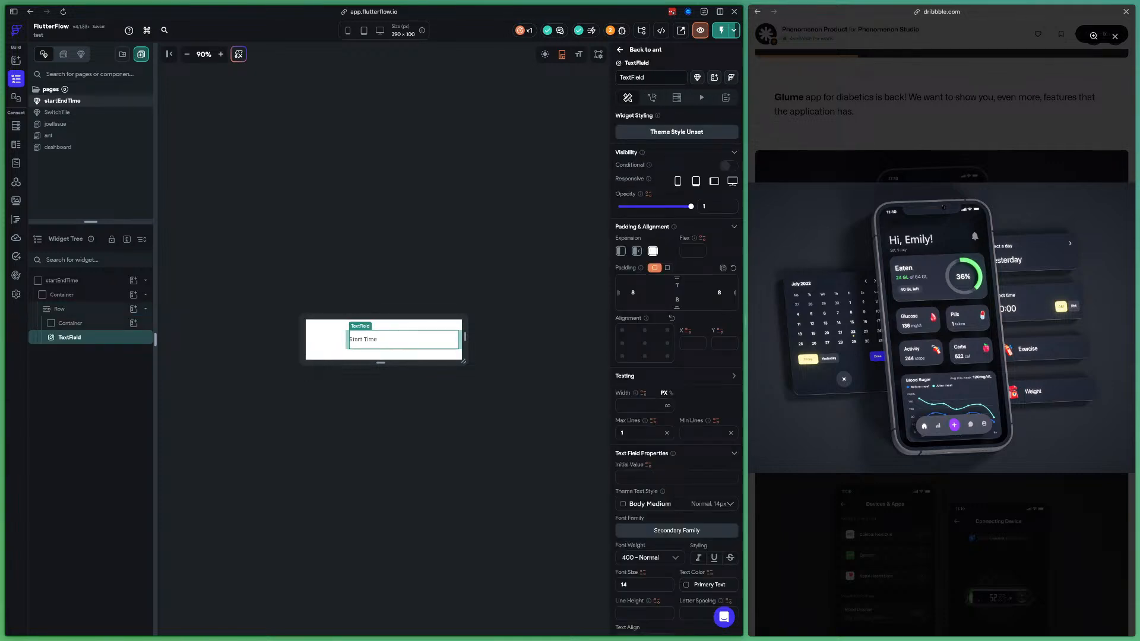
key(Delete)
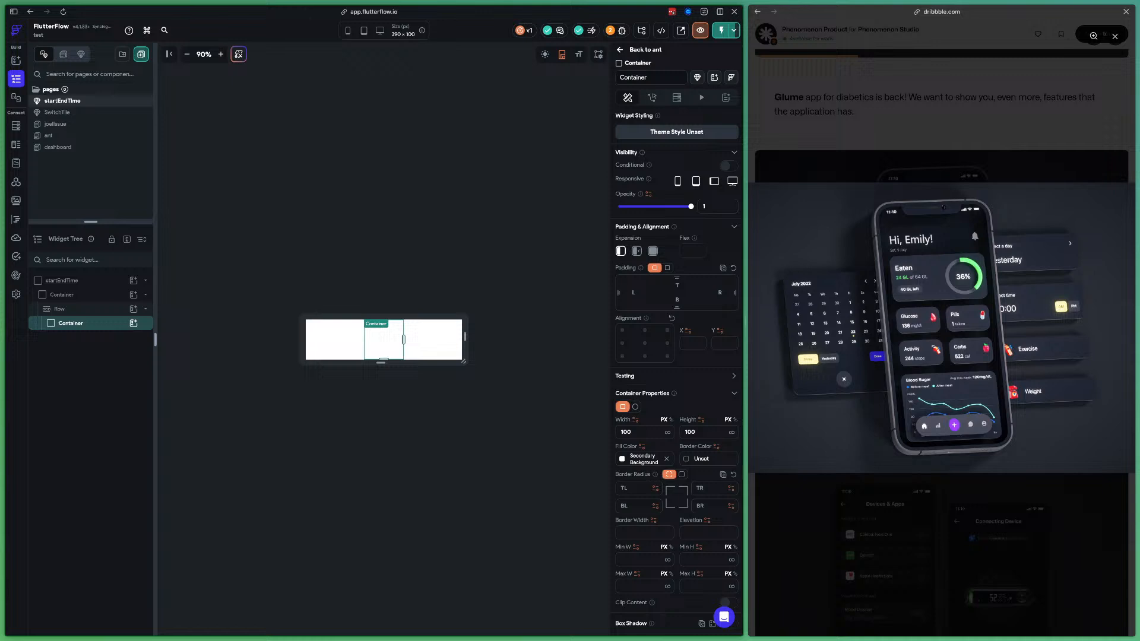
Add an On Tap Date/Time Picker action to the new Container and set its picker type to Time
click(652, 97)
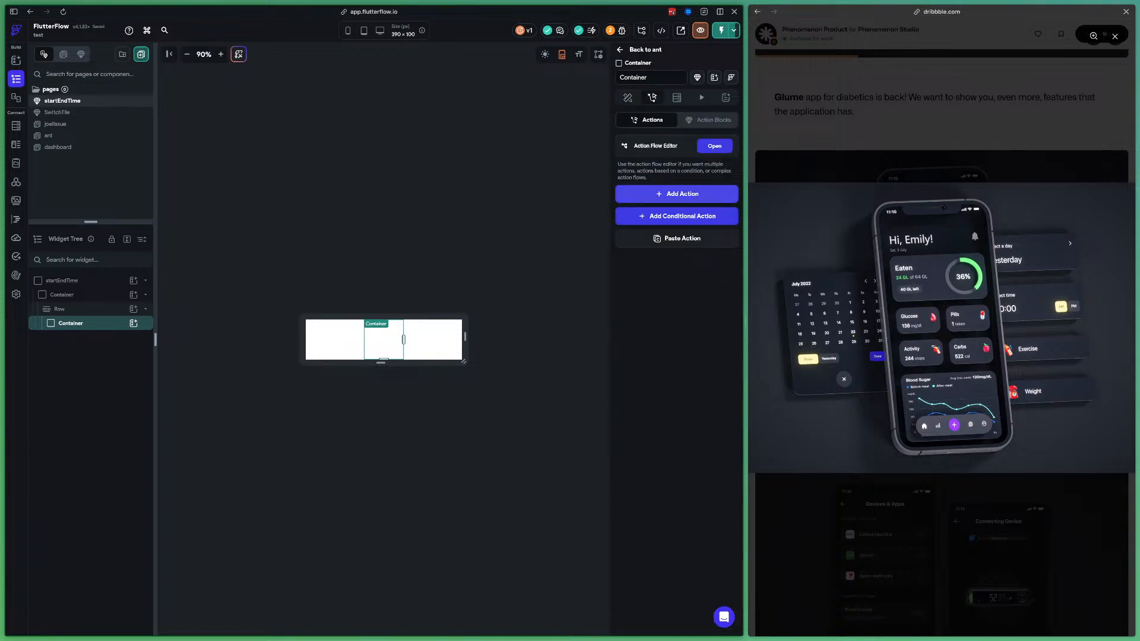
click(682, 194)
text(datet)
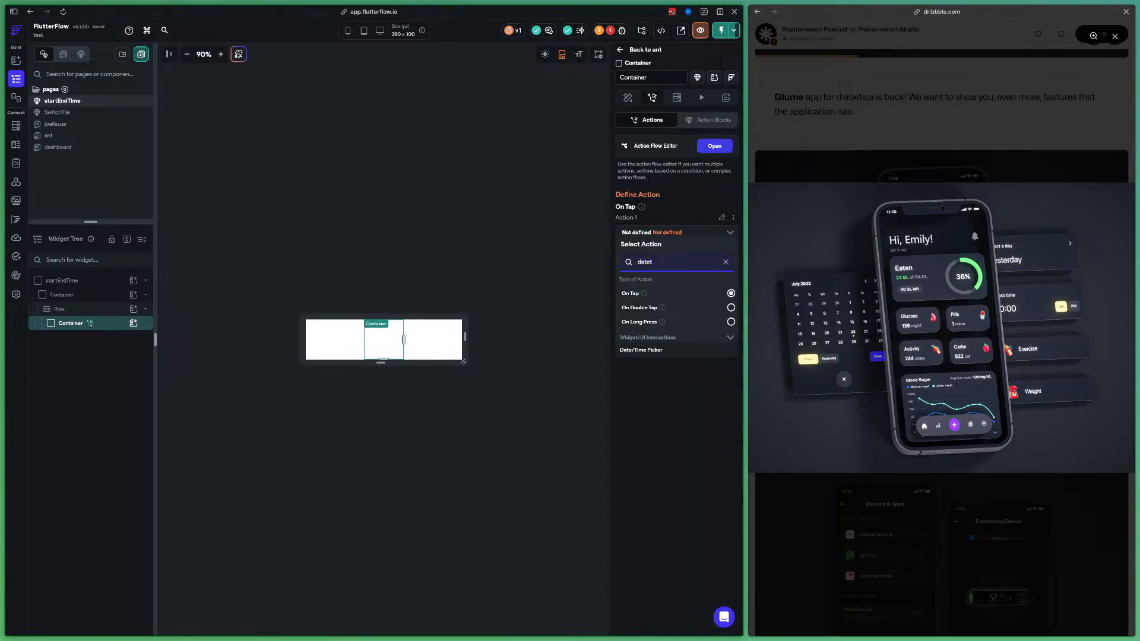
key(Return)
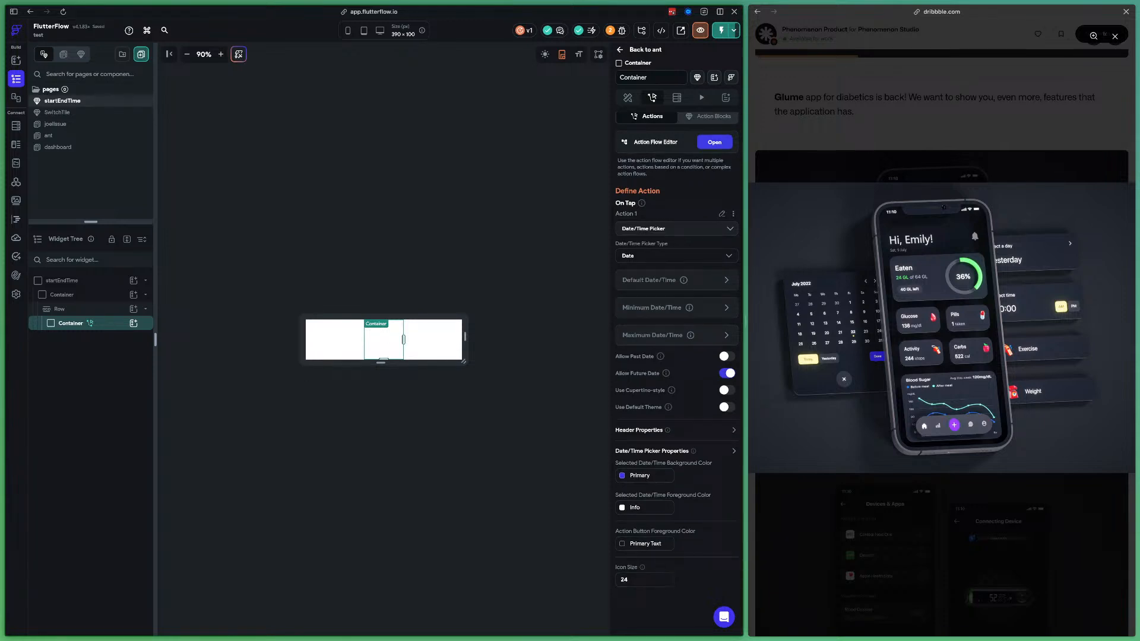
click(675, 255)
click(653, 298)
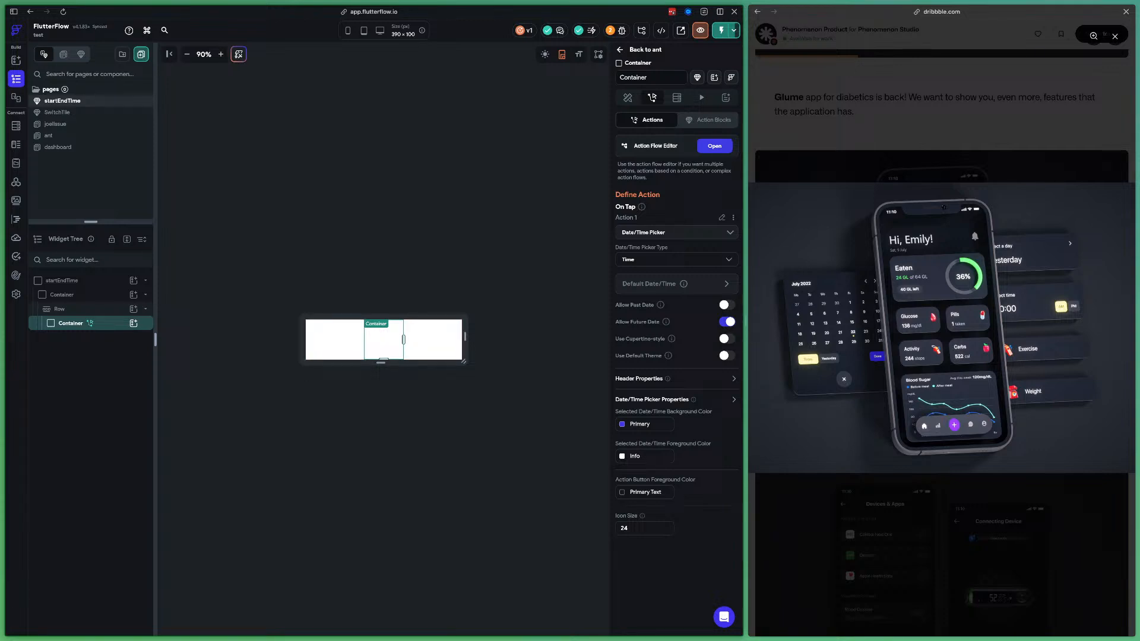
Set the tappable Container's height to 40 px and its expansion to expanded
click(627, 97)
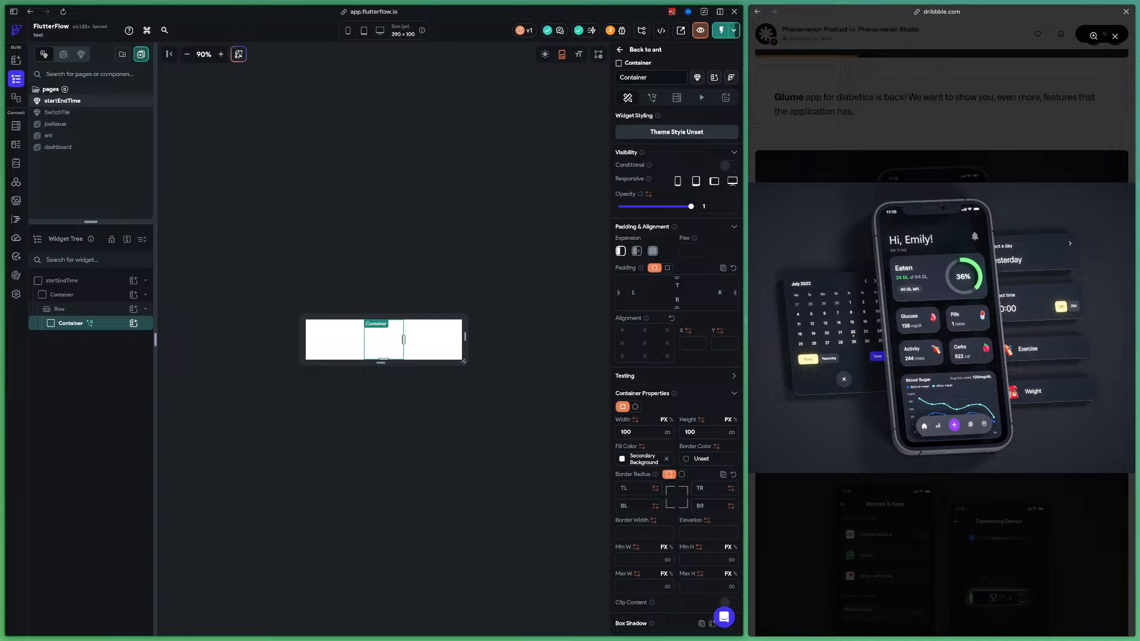
double_click(690, 432)
text(40)
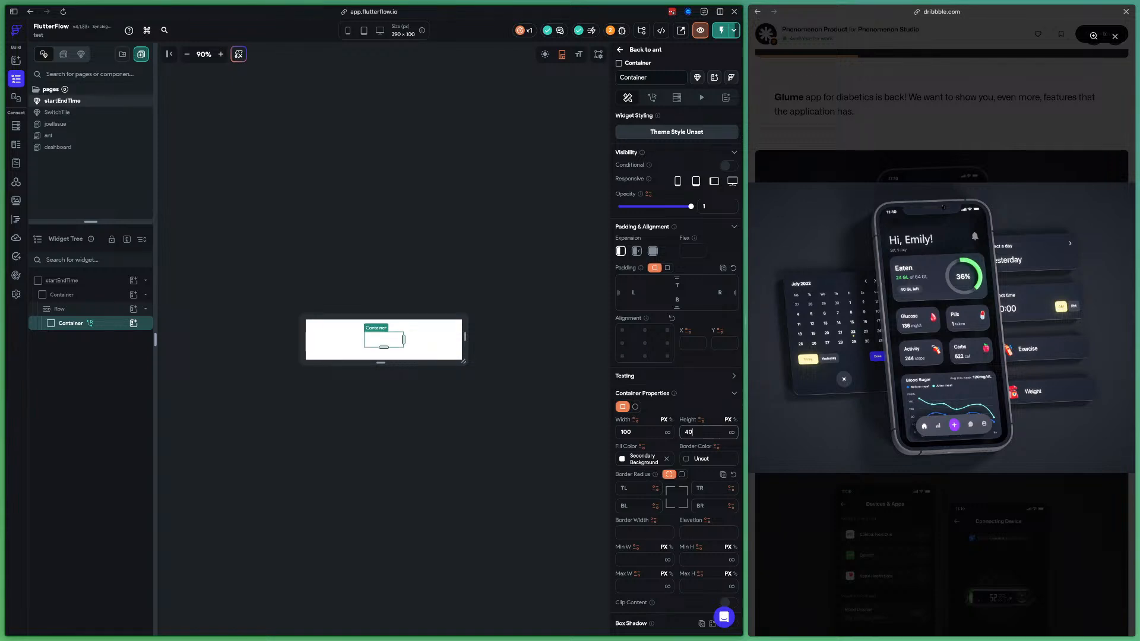
click(652, 251)
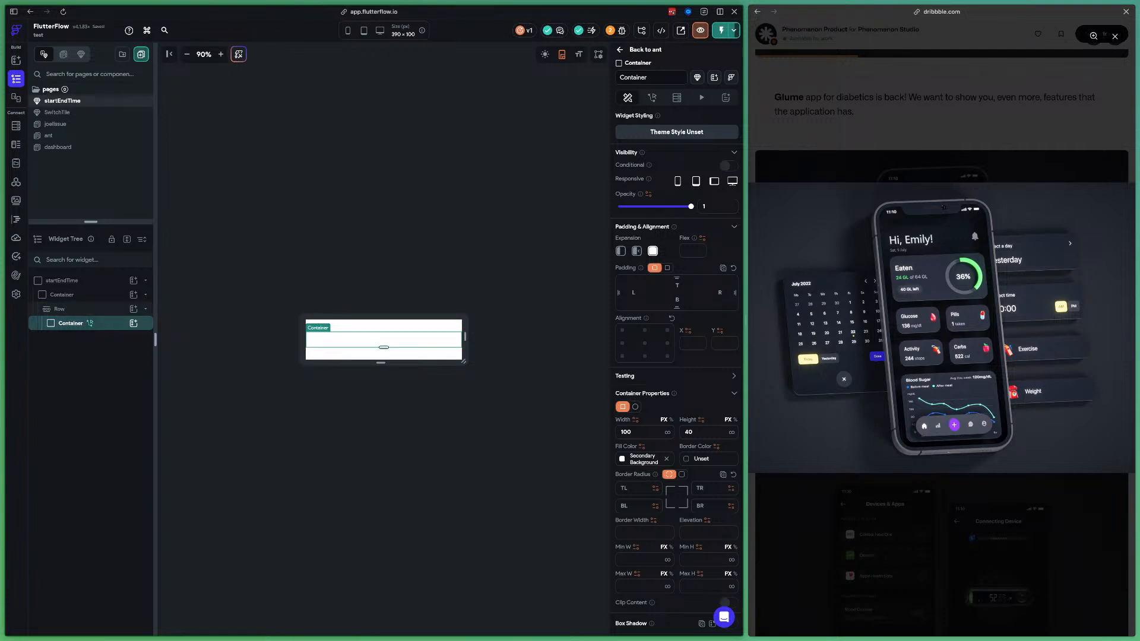
Duplicate the Container with its time picker action inside the Row
key(ctrl+c)
click(60, 309)
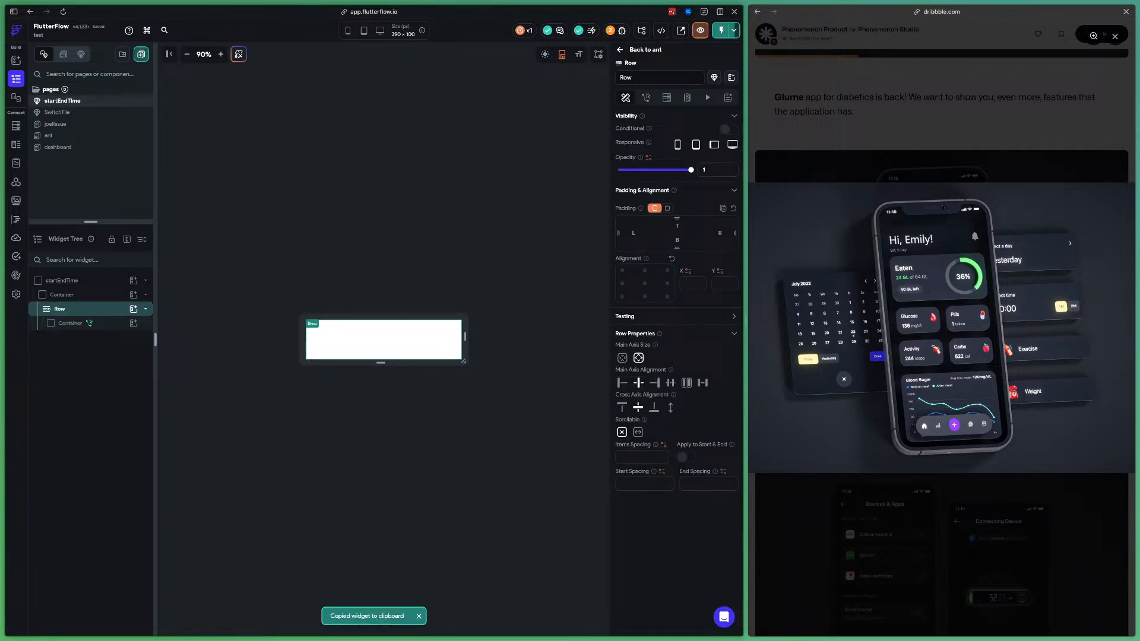
key(ctrl+v)
Set the border color of the Row's first Container to the Primary theme color
click(71, 323)
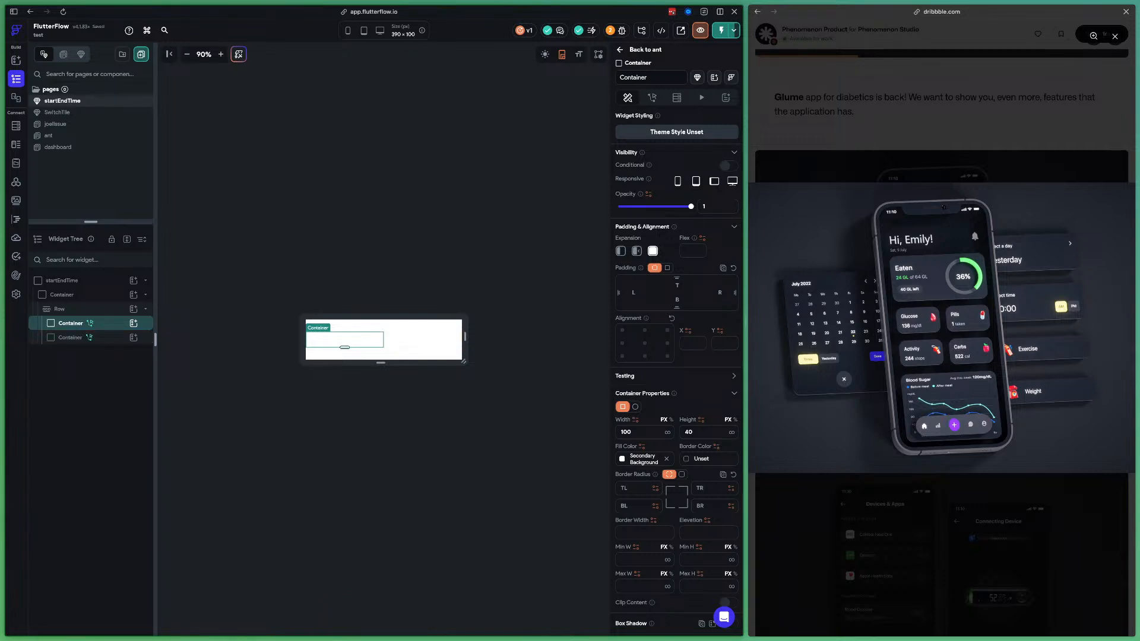
scroll(677, 368, down, 1)
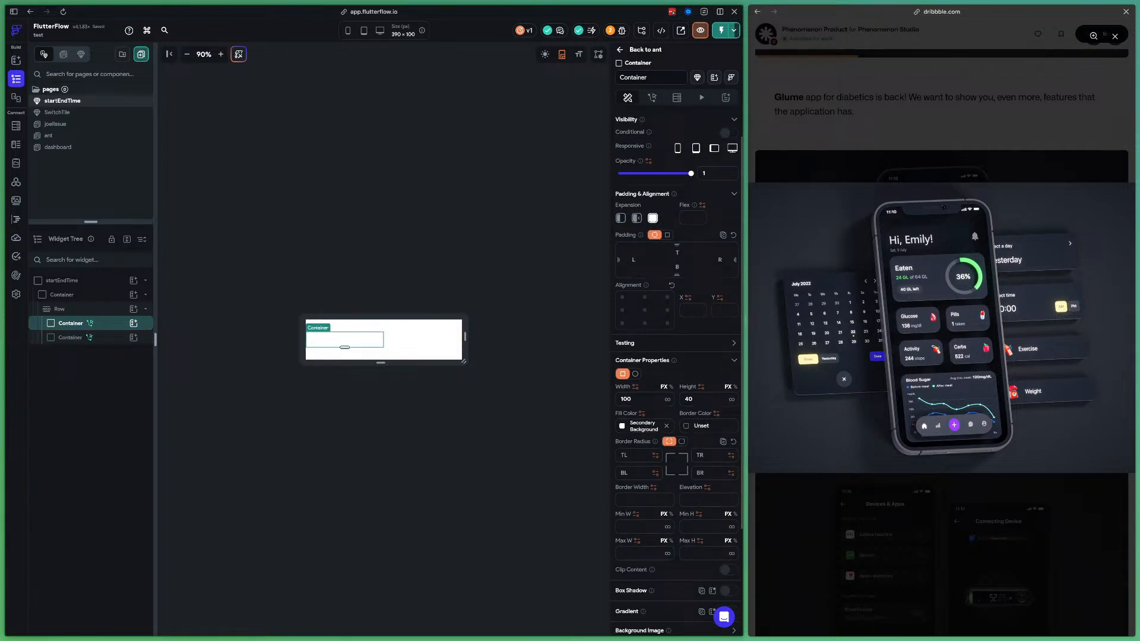
click(687, 425)
click(562, 512)
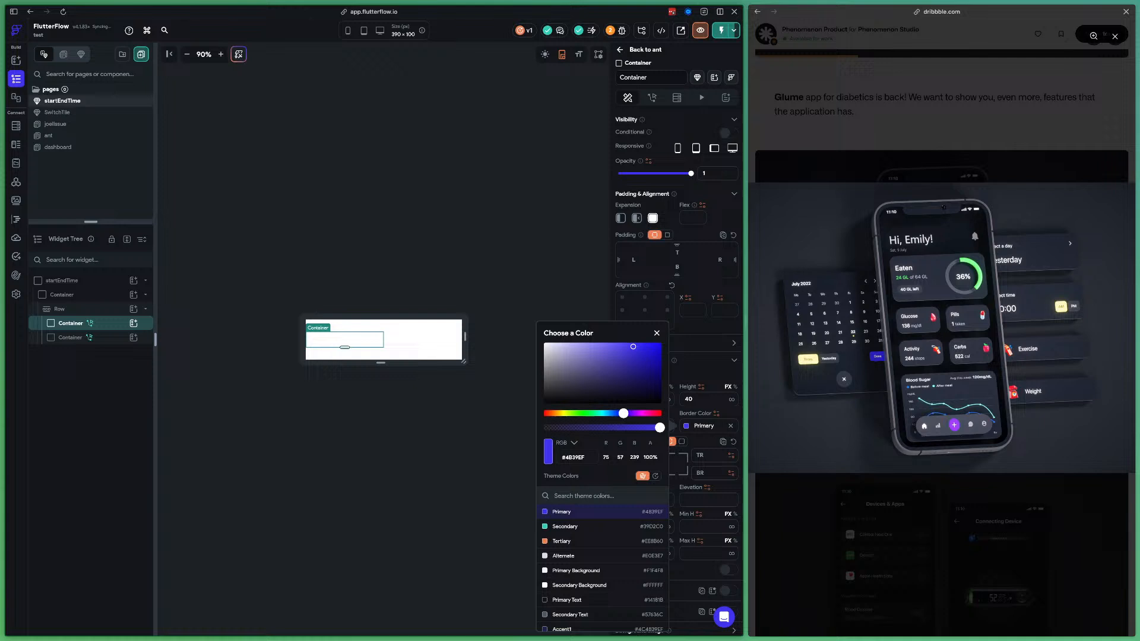
click(482, 460)
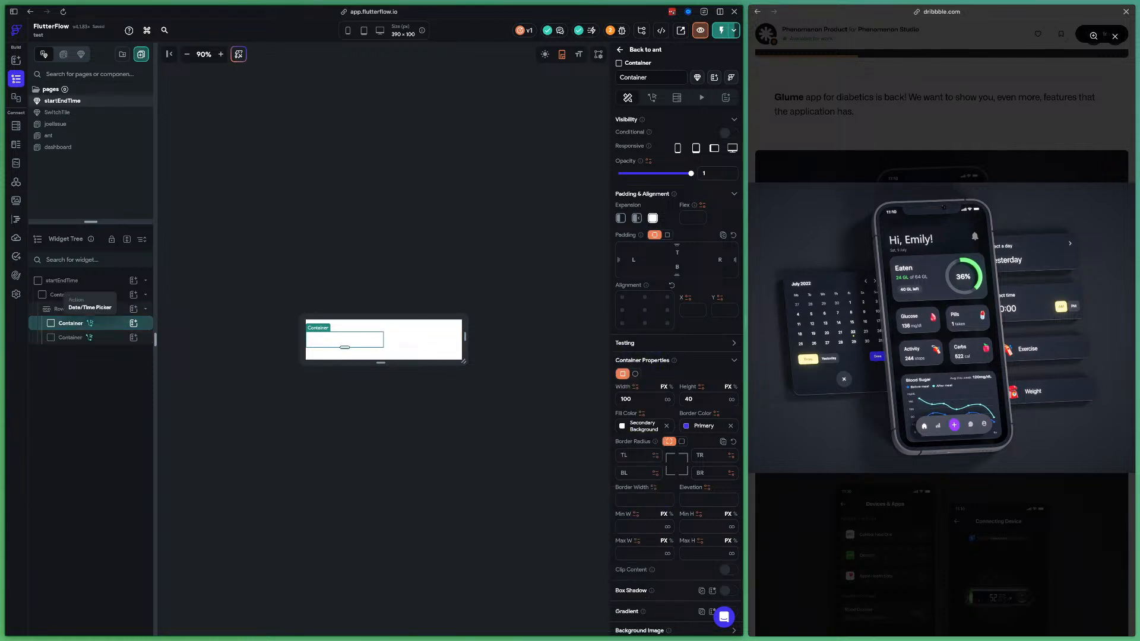
Set the Row's items spacing to 10 and apply it to the start and end
click(60, 309)
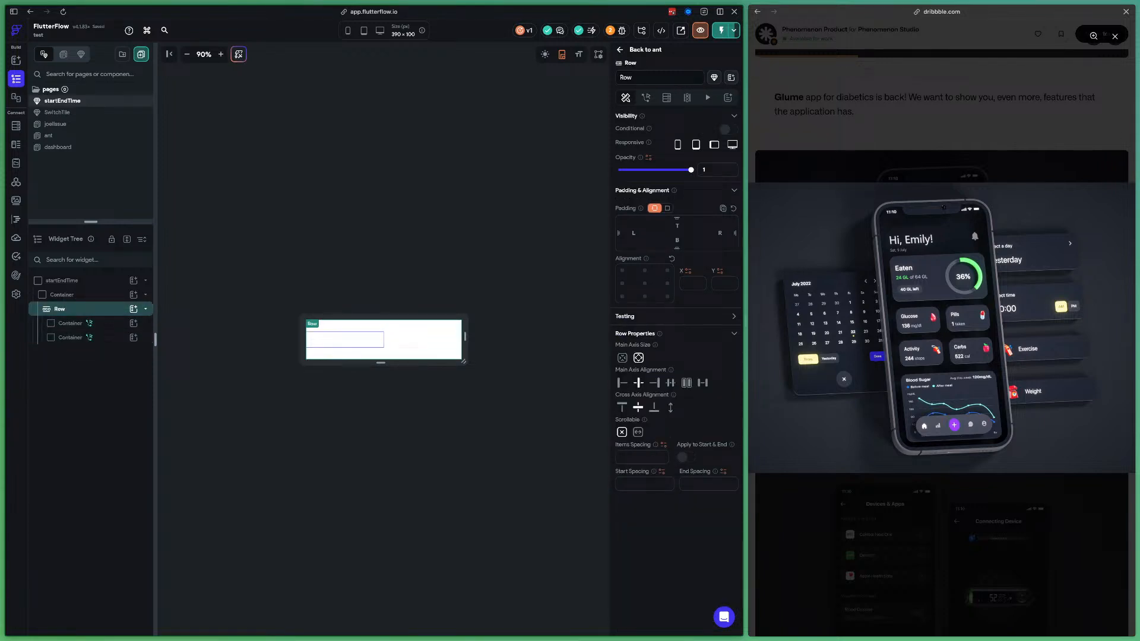
click(641, 457)
text(10)
click(685, 457)
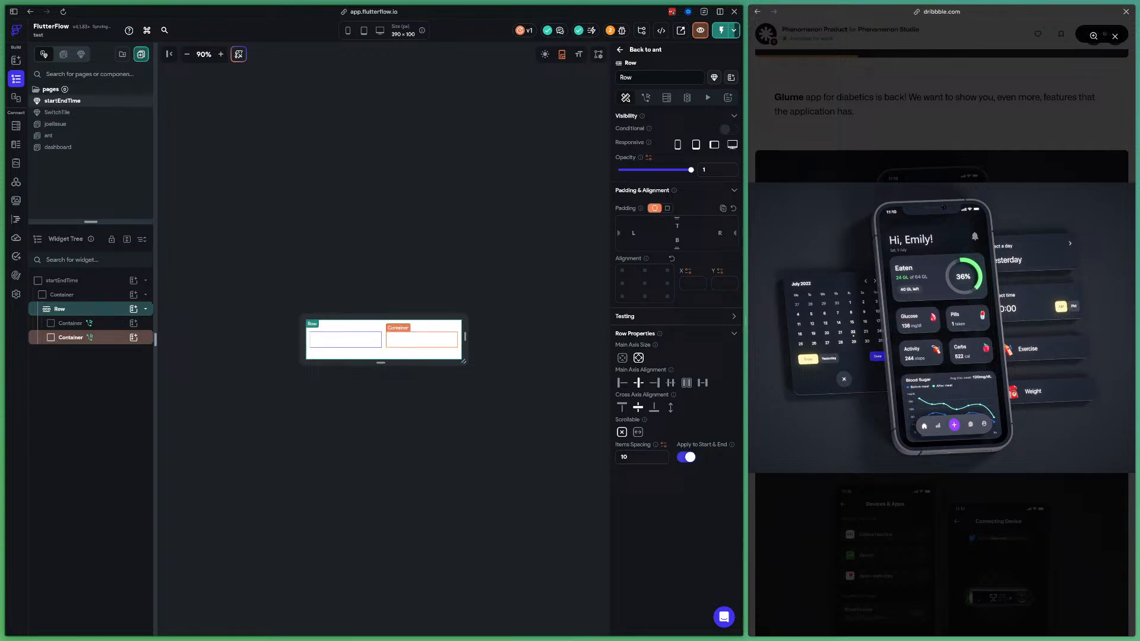
Give the Row's second Container a border in the Primary theme color
click(71, 337)
click(686, 459)
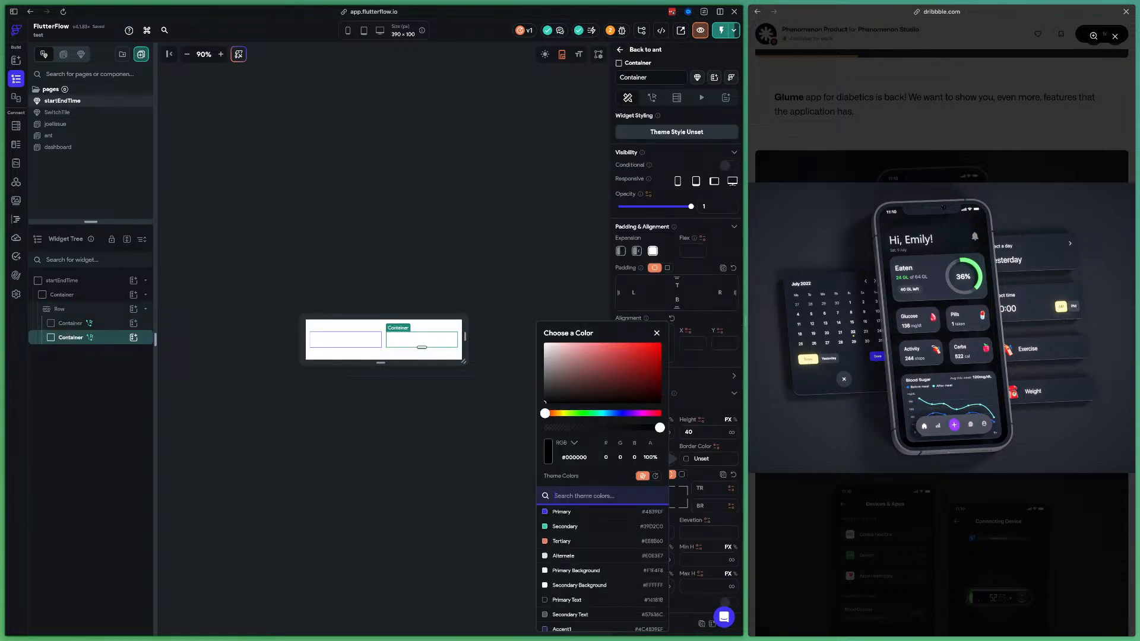
click(570, 511)
click(346, 339)
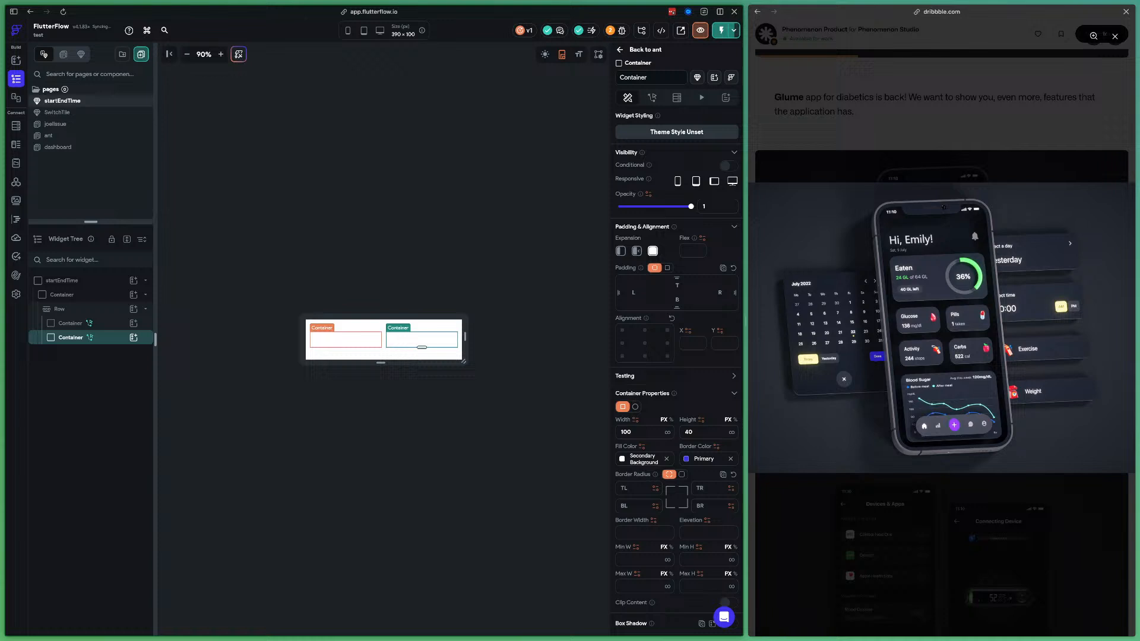
Add a Text widget inside the Row's first Container and align it to the center
click(346, 339)
click(133, 323)
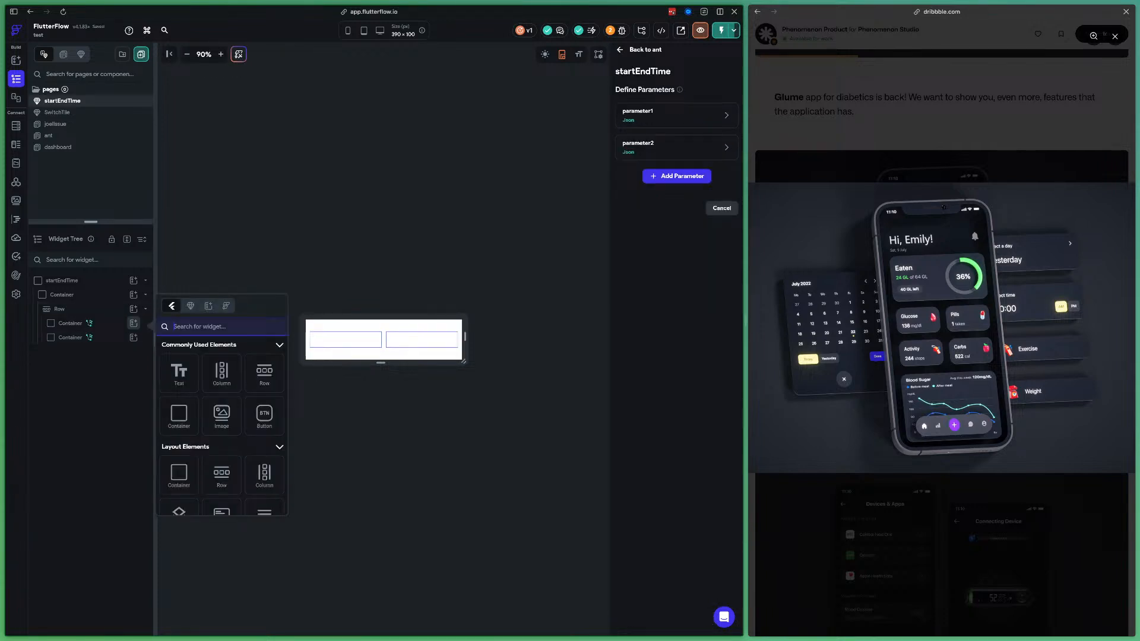
click(178, 370)
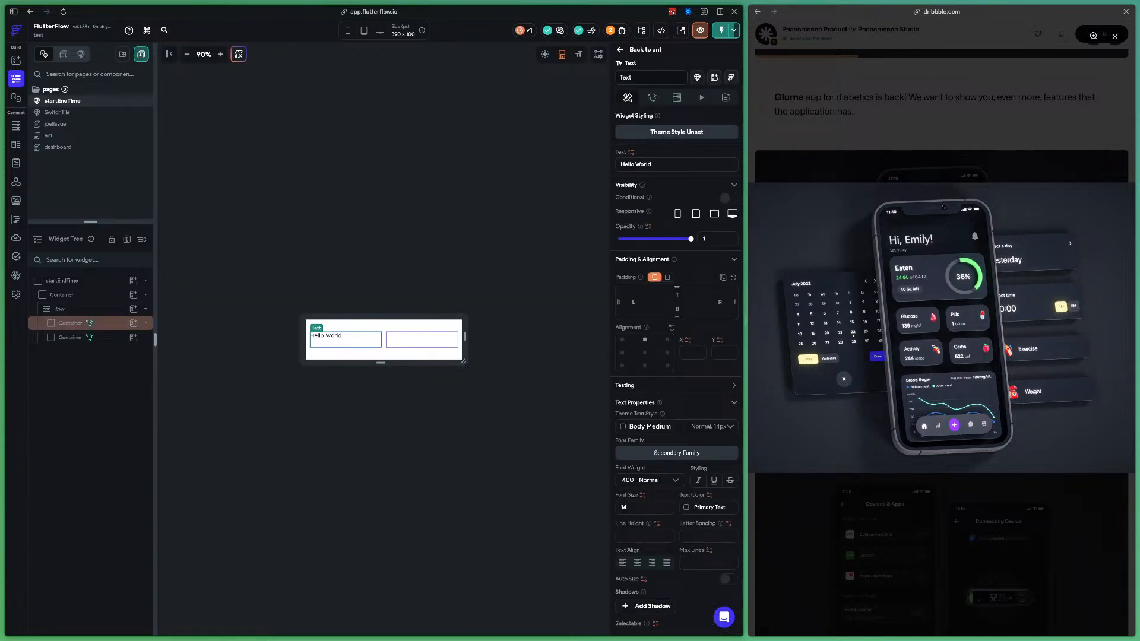
click(645, 352)
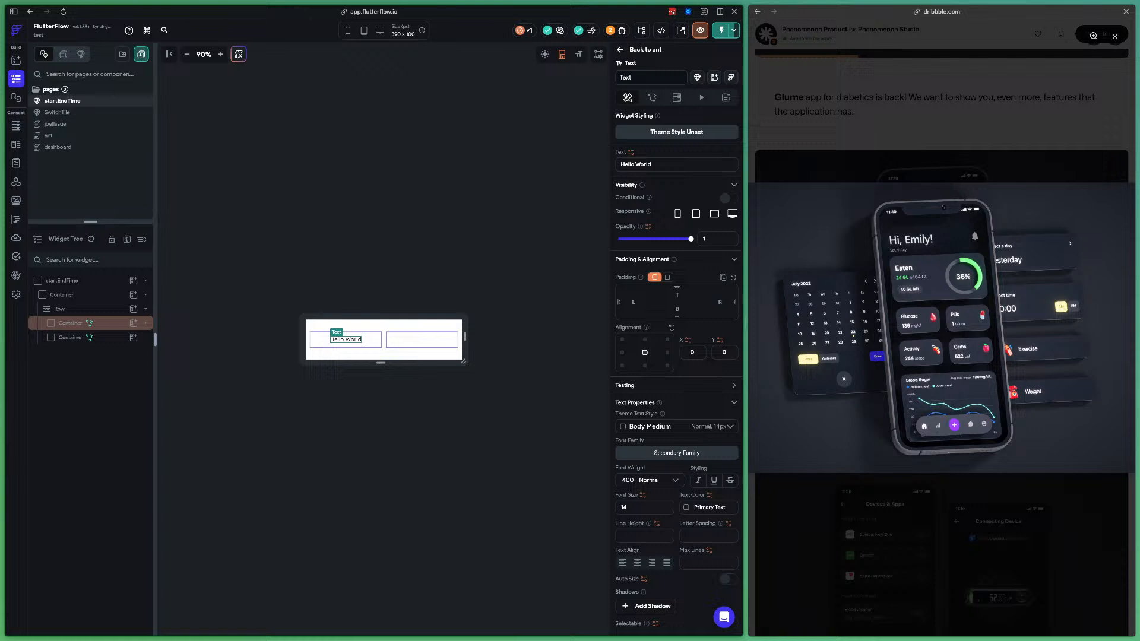
Bind the Text widget's value to the component parameter parameter1 with no further changes
click(630, 153)
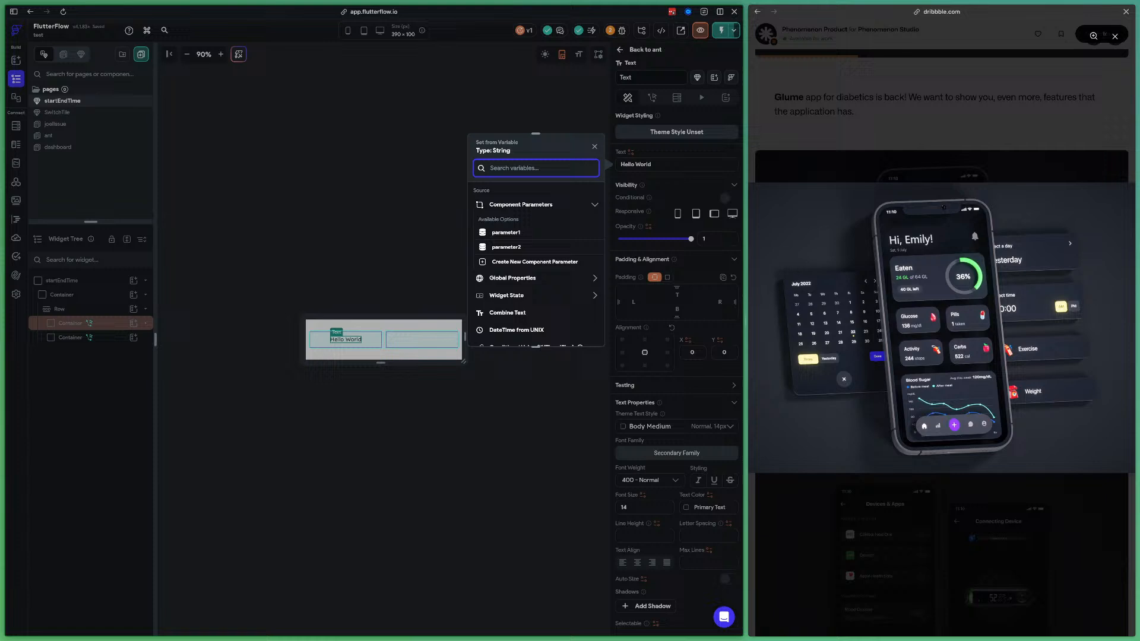
click(506, 232)
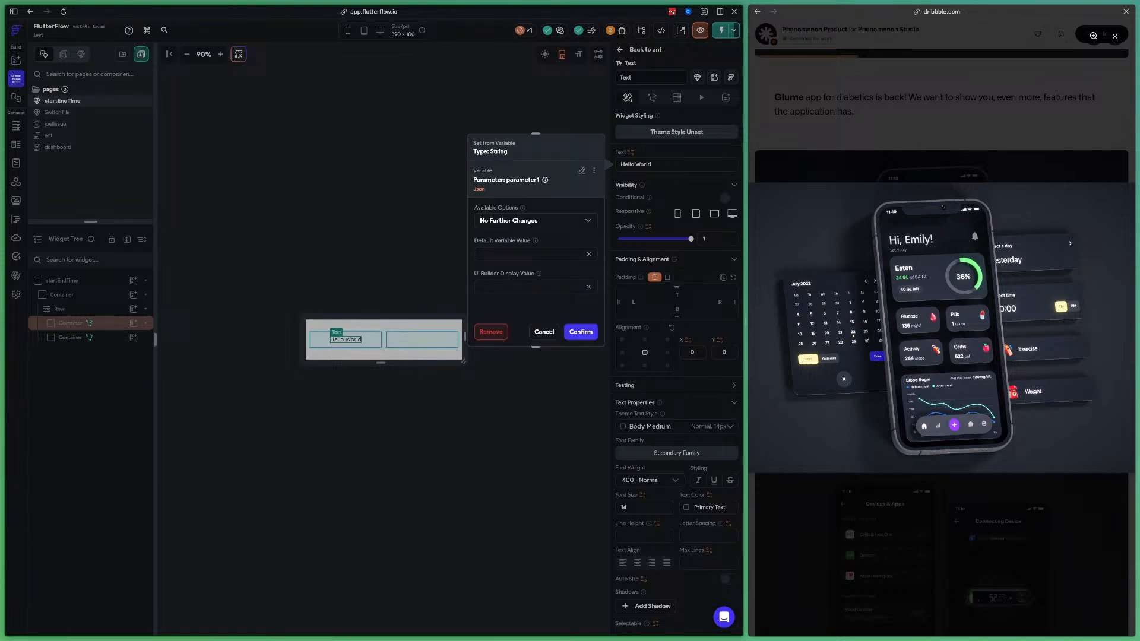
click(581, 332)
click(581, 331)
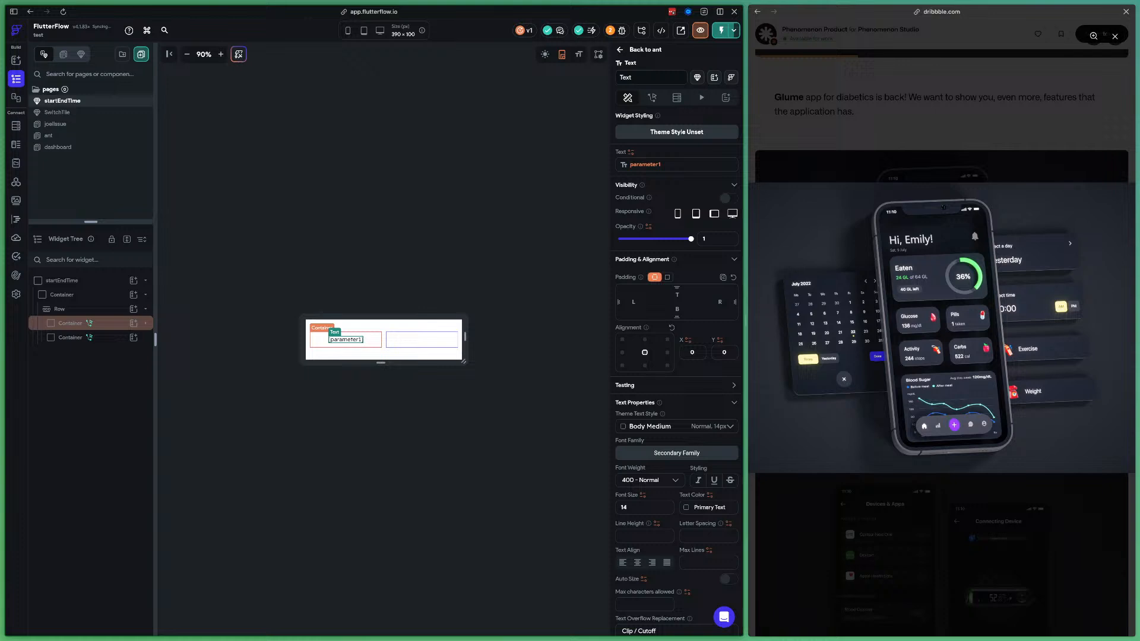
Add a Text widget inside the Row's second Container and align it to the center
click(422, 347)
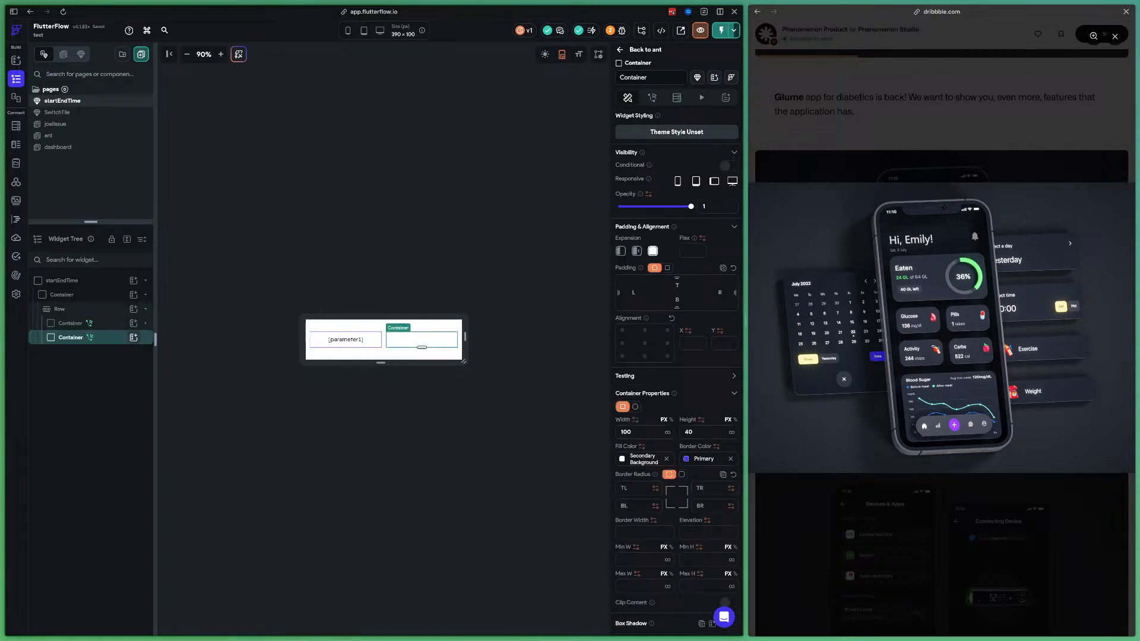
click(133, 338)
click(179, 387)
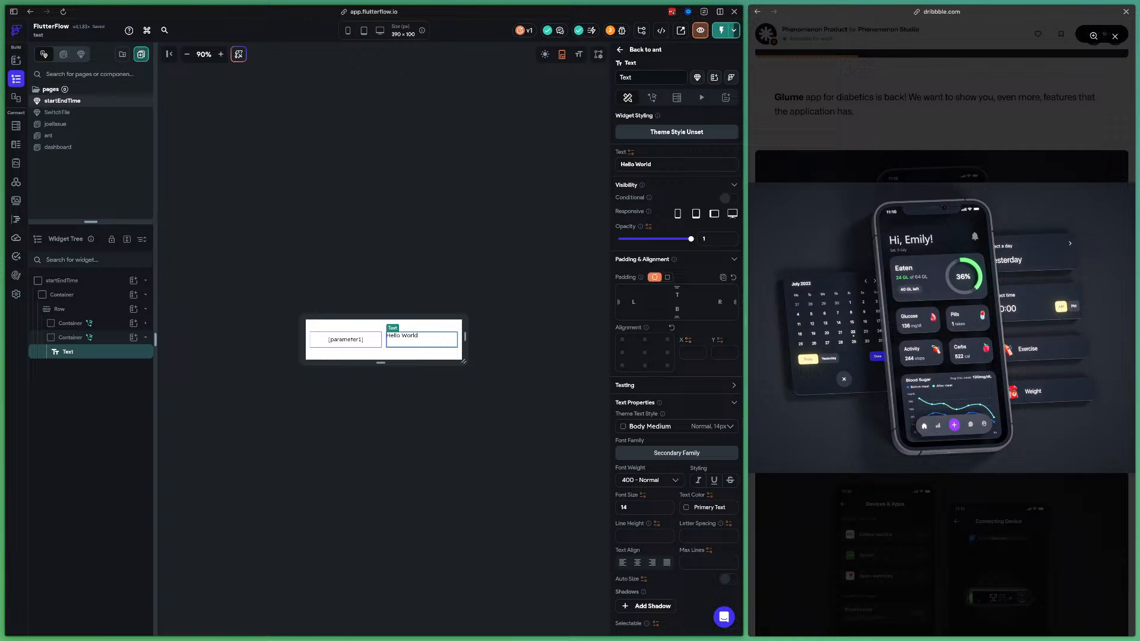
click(645, 353)
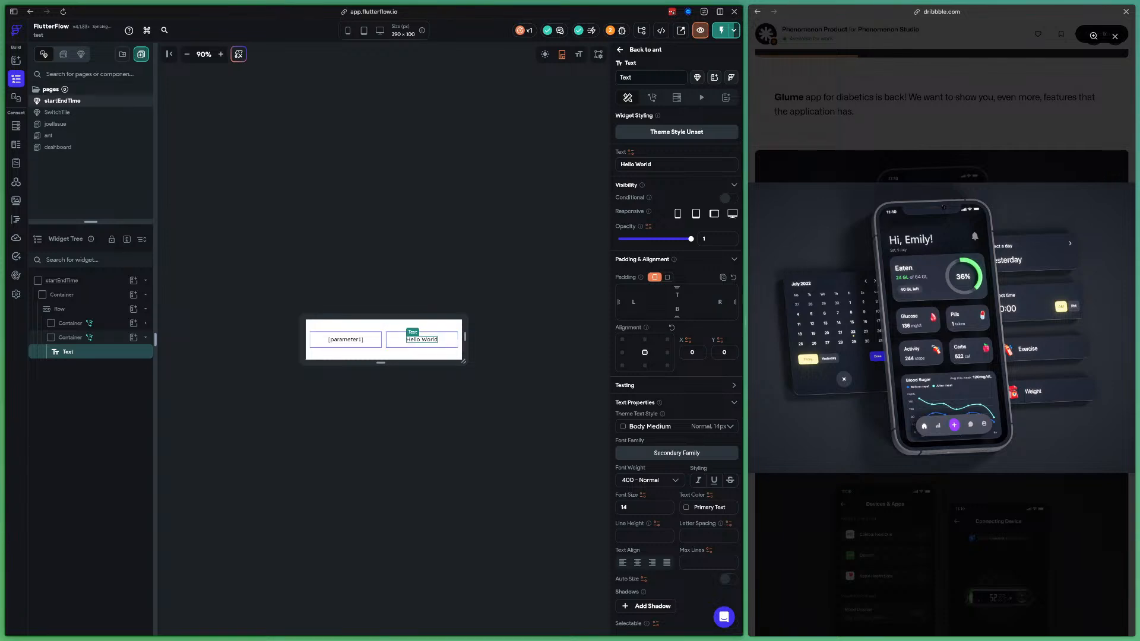
Bind the second Container's Text value to the component parameter parameter2 with no further changes
click(631, 153)
click(509, 247)
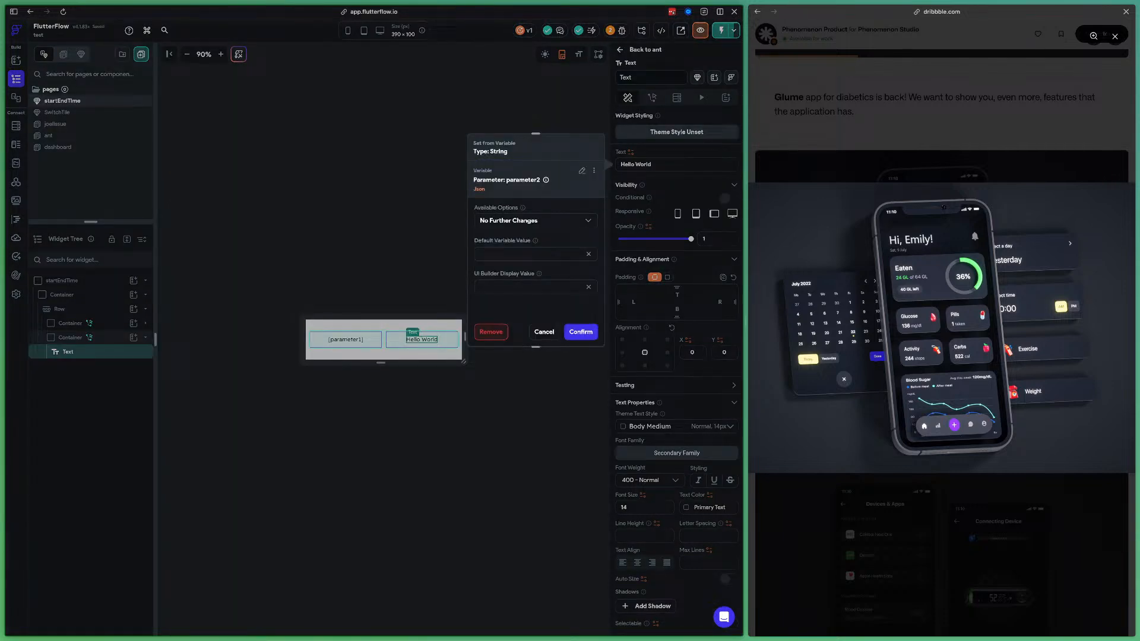
click(580, 332)
click(580, 331)
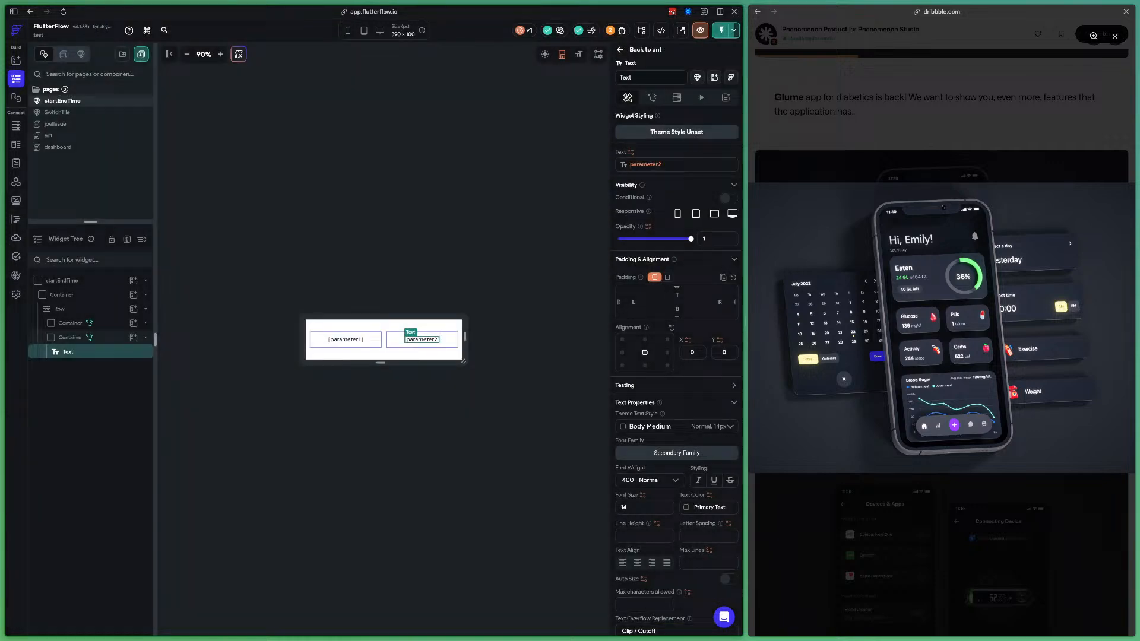
click(564, 334)
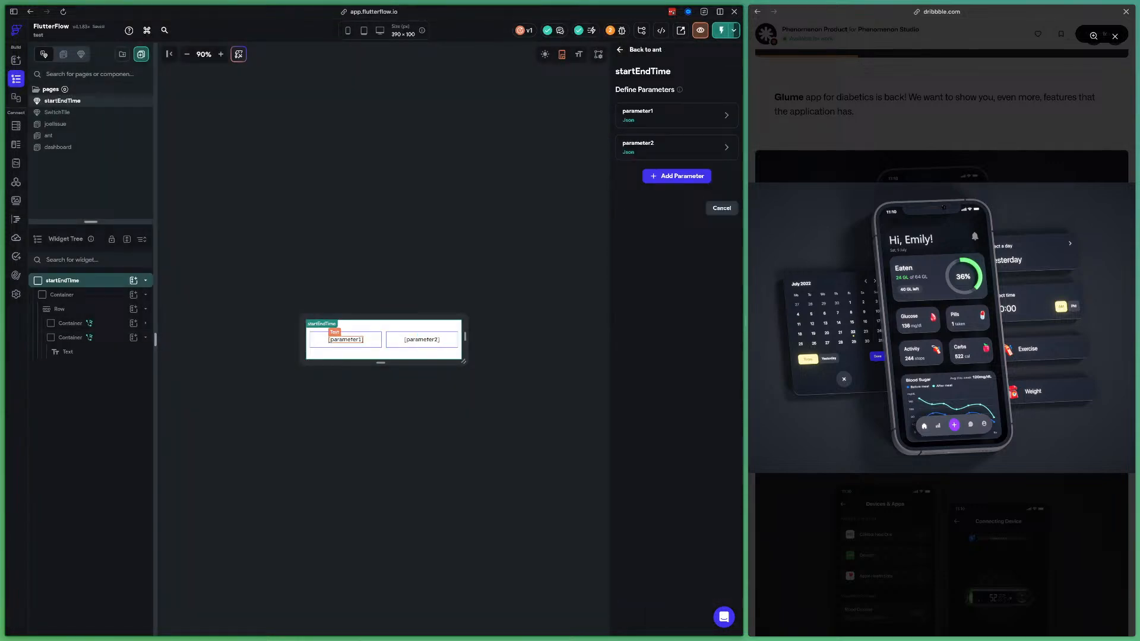
Add a required component parameter named updateStartTime of type Action to startEndTime
click(345, 346)
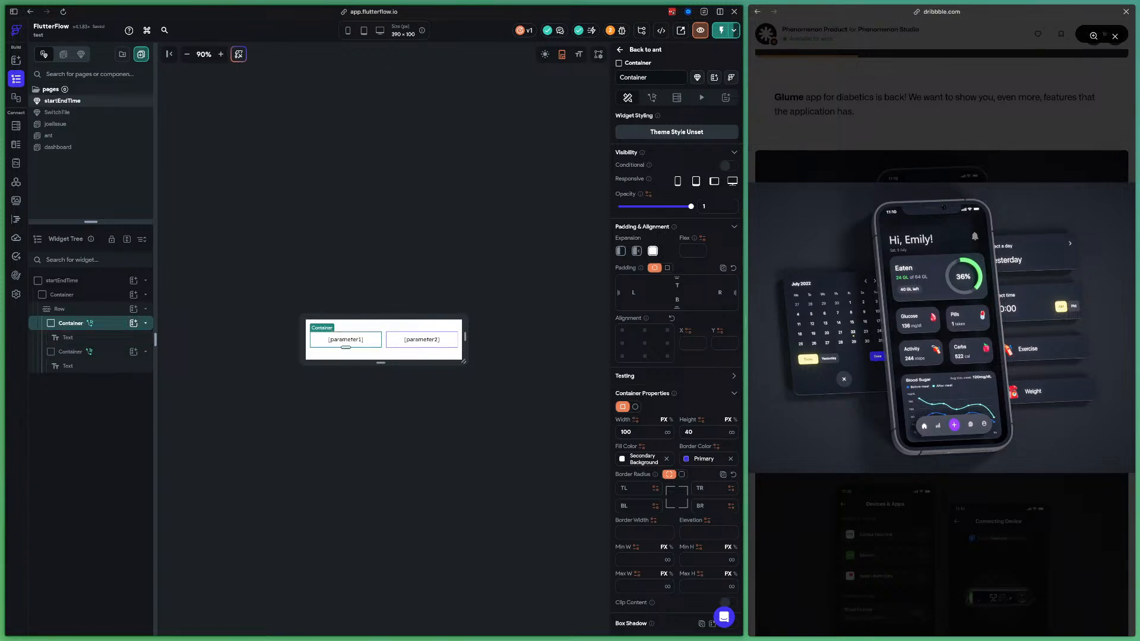
click(570, 121)
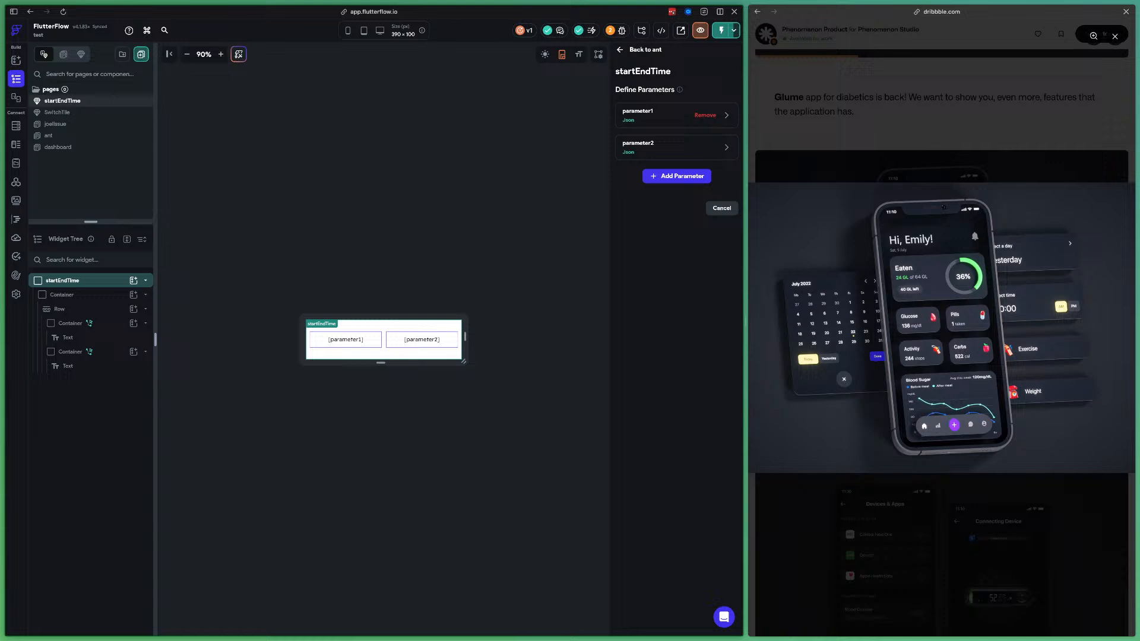
click(676, 175)
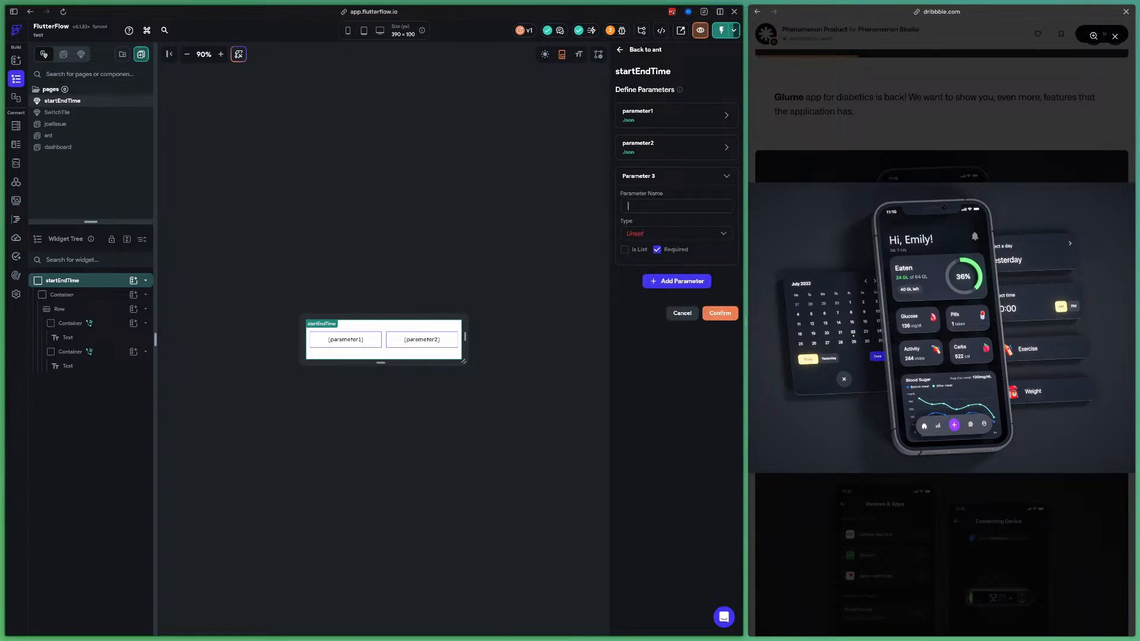
text(updateStartTime)
click(677, 233)
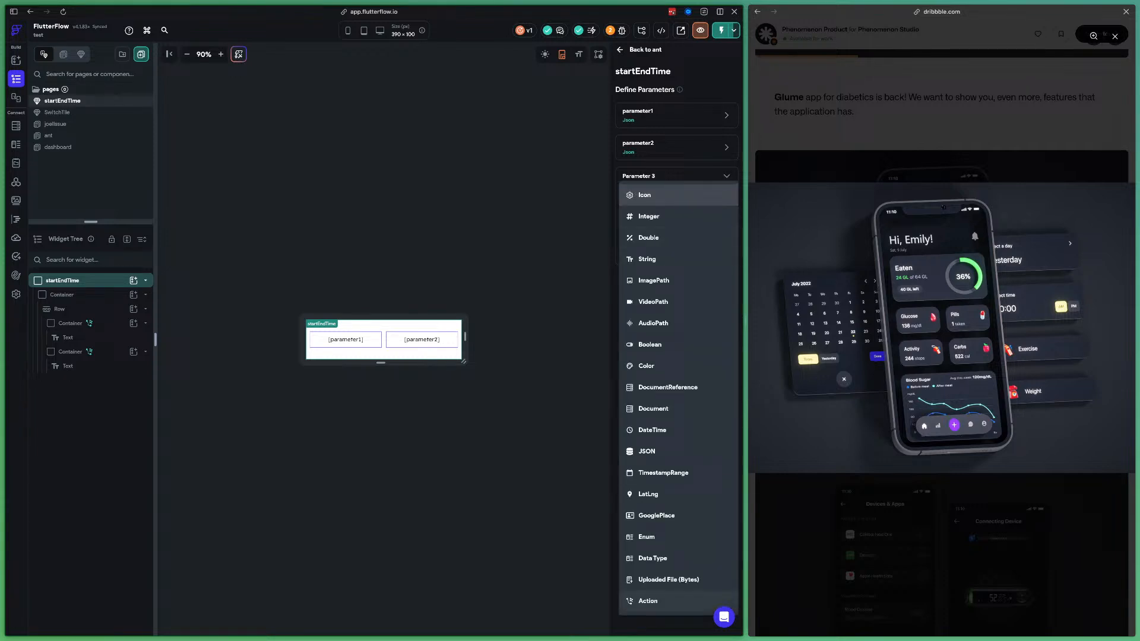
click(648, 601)
Give the updateStartTime action a parameter named time of type DateTime and save the component parameters
click(654, 270)
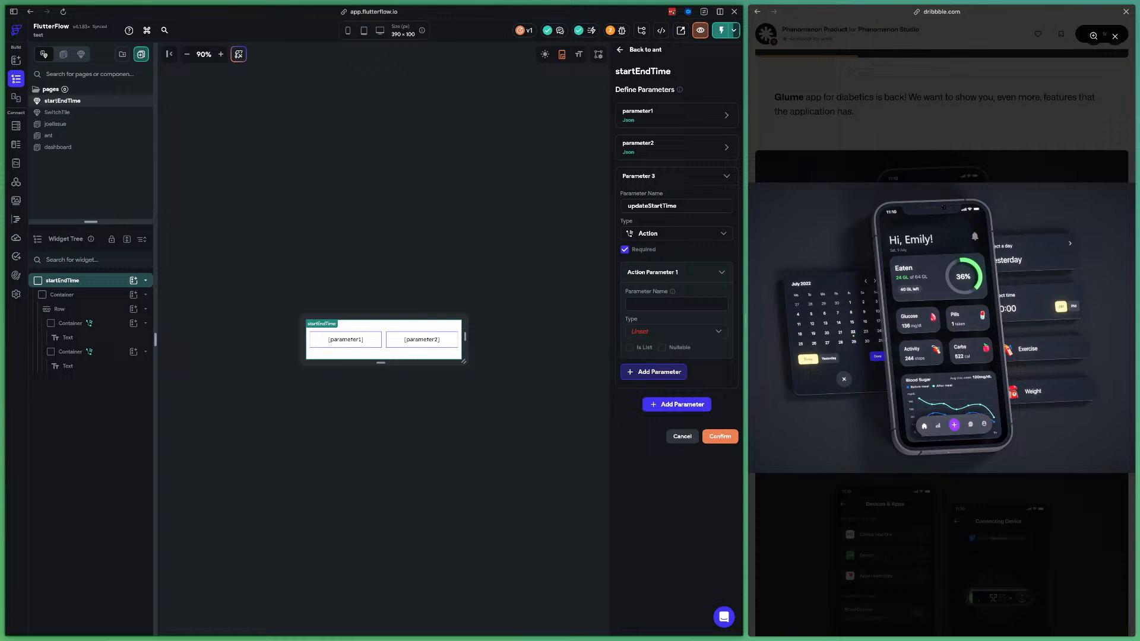
text(time)
click(676, 331)
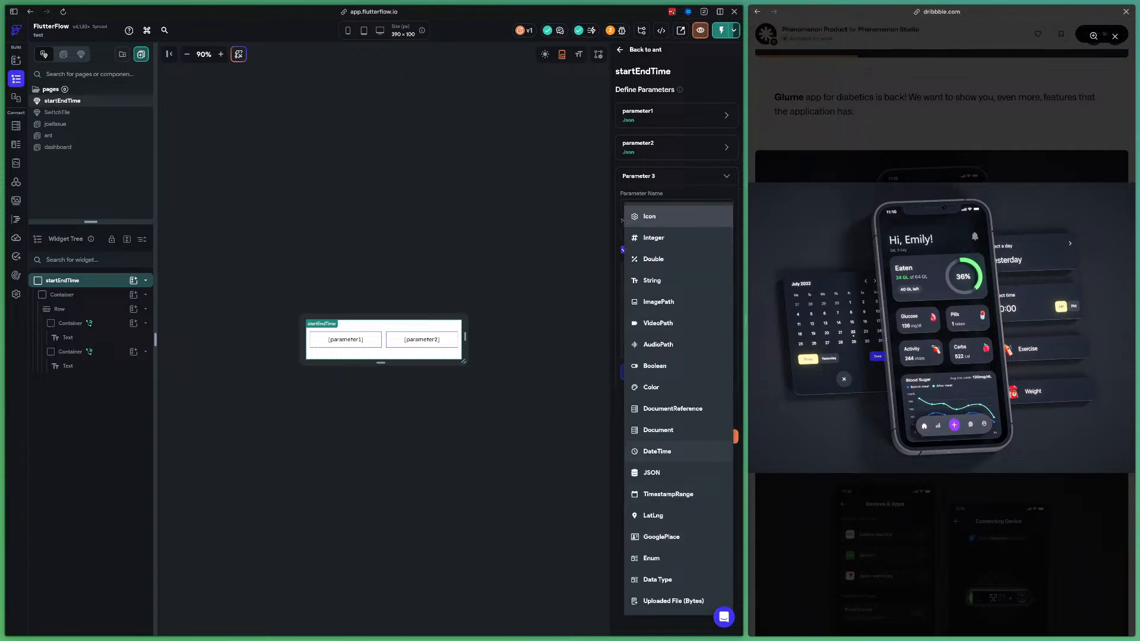
click(657, 451)
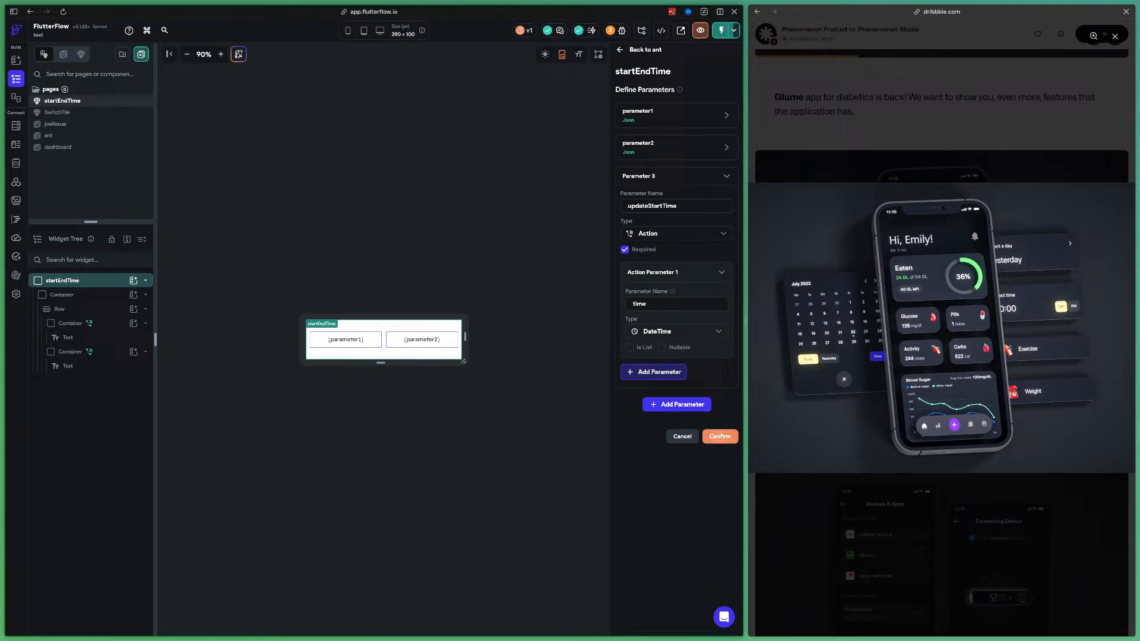
click(721, 436)
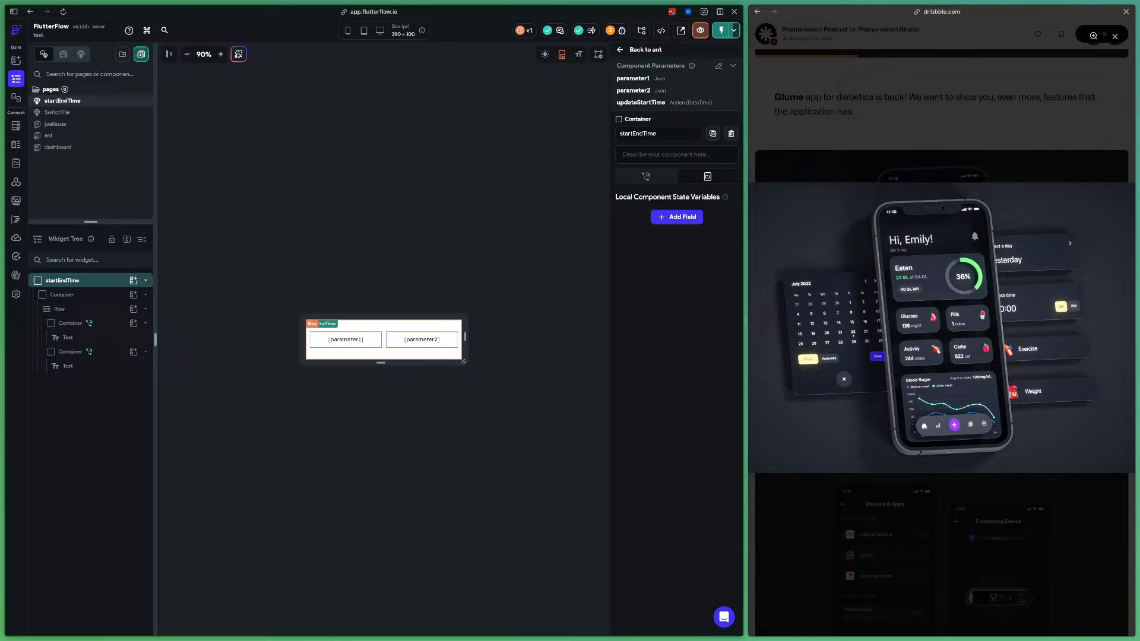
Add an Execute Callback action after the Date/Time Picker in the first Container's On Tap flow
click(70, 323)
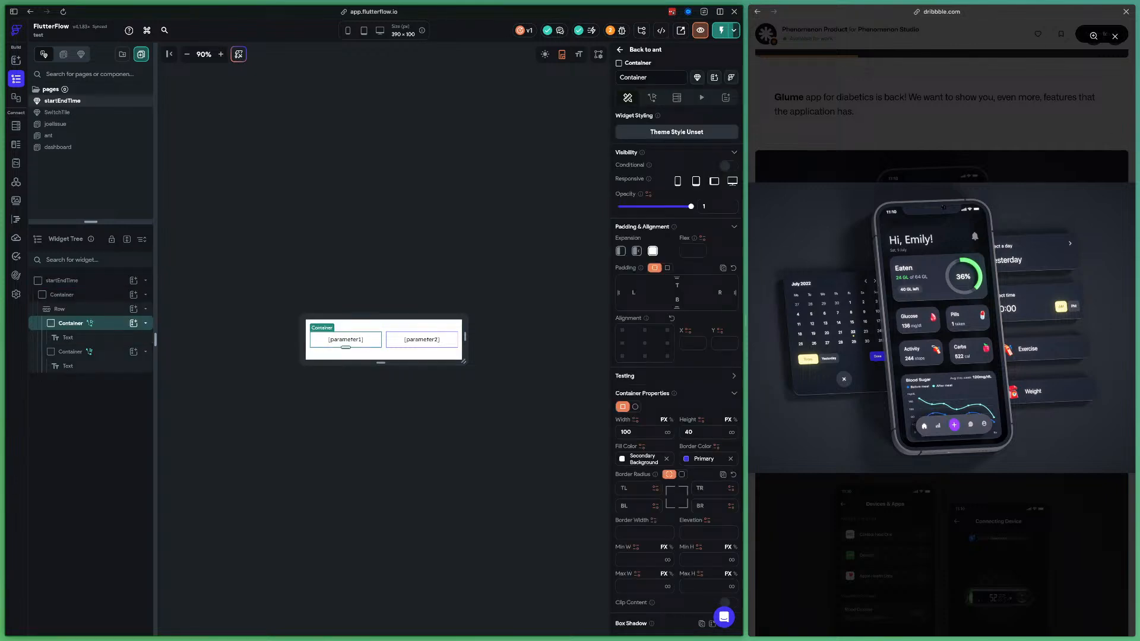
click(652, 98)
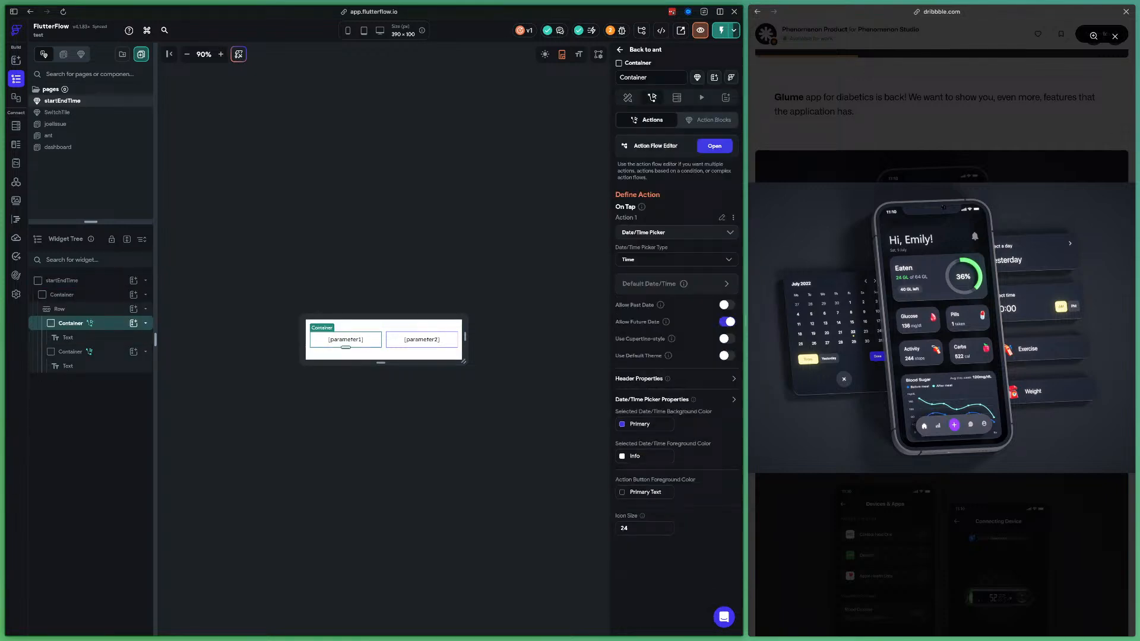
click(714, 146)
click(367, 135)
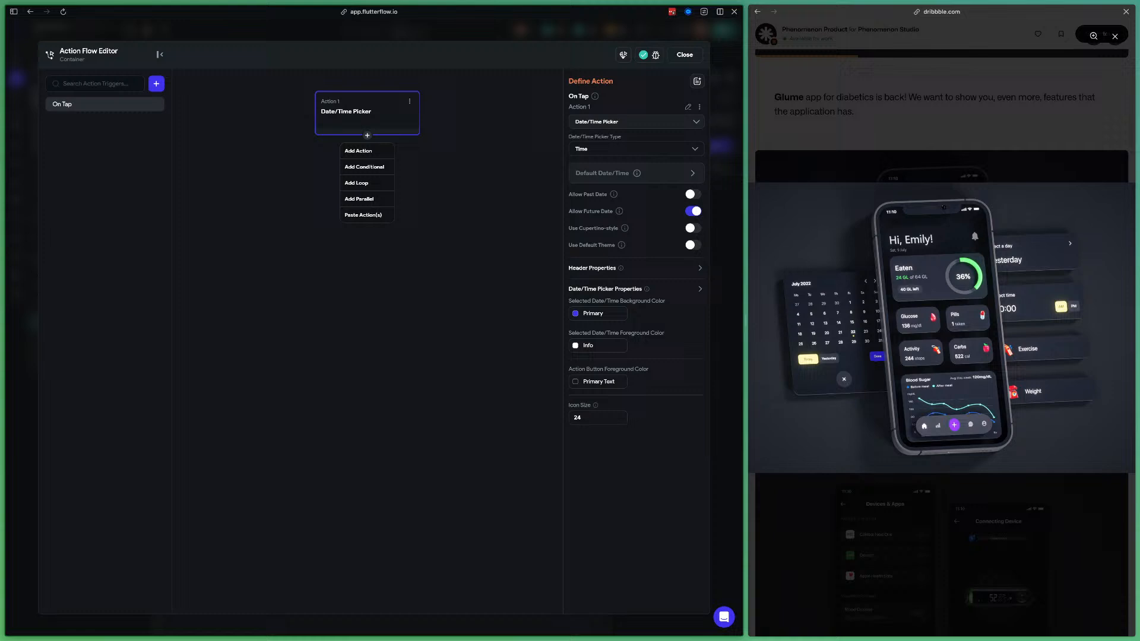
click(358, 151)
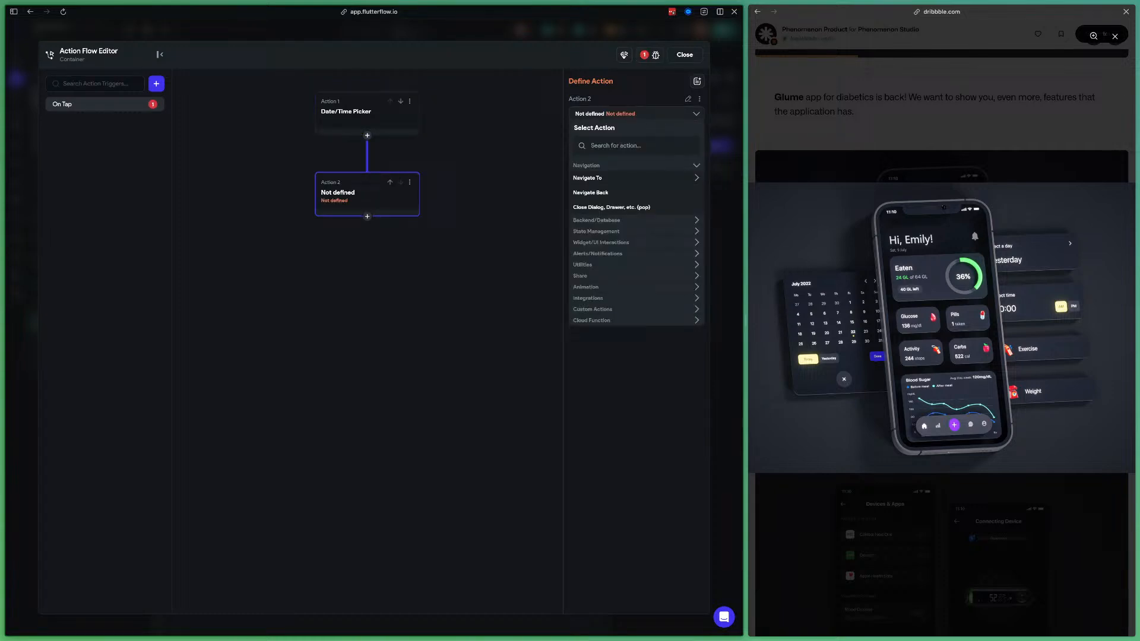
click(637, 145)
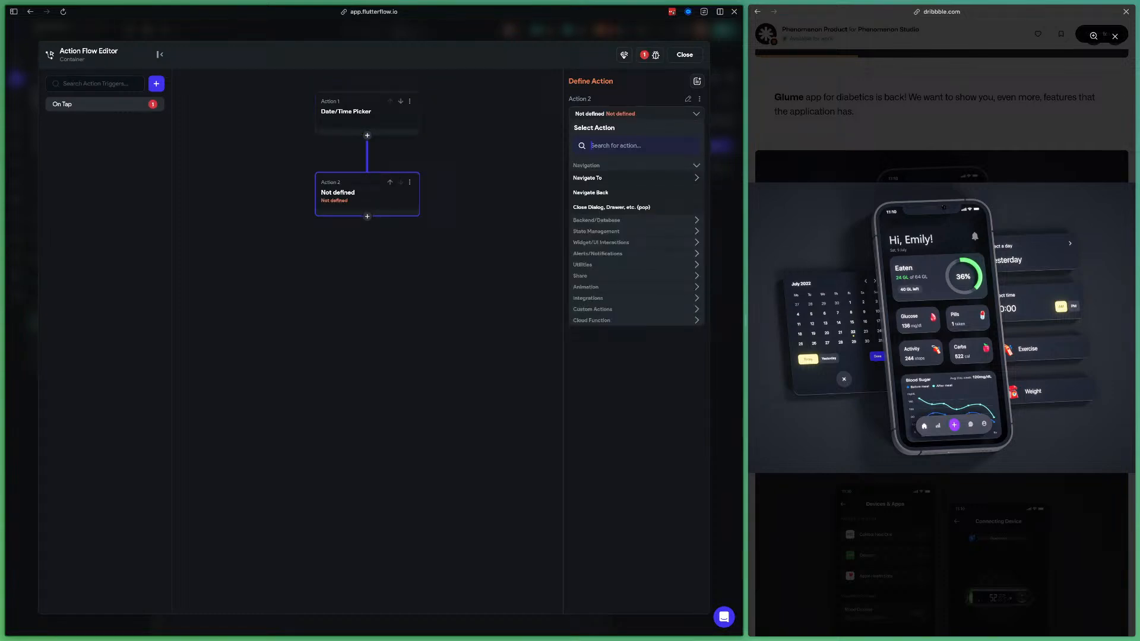
text(call)
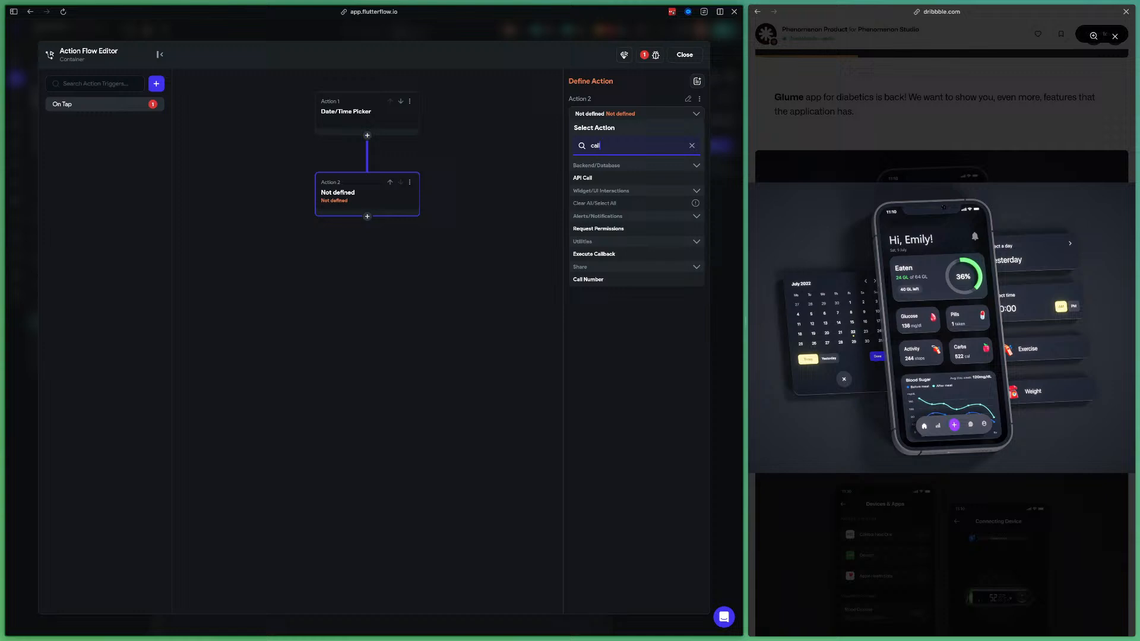
click(594, 254)
Set the callback to updateStartTime and pass the widget state Date Picked 1 as its time value
click(636, 141)
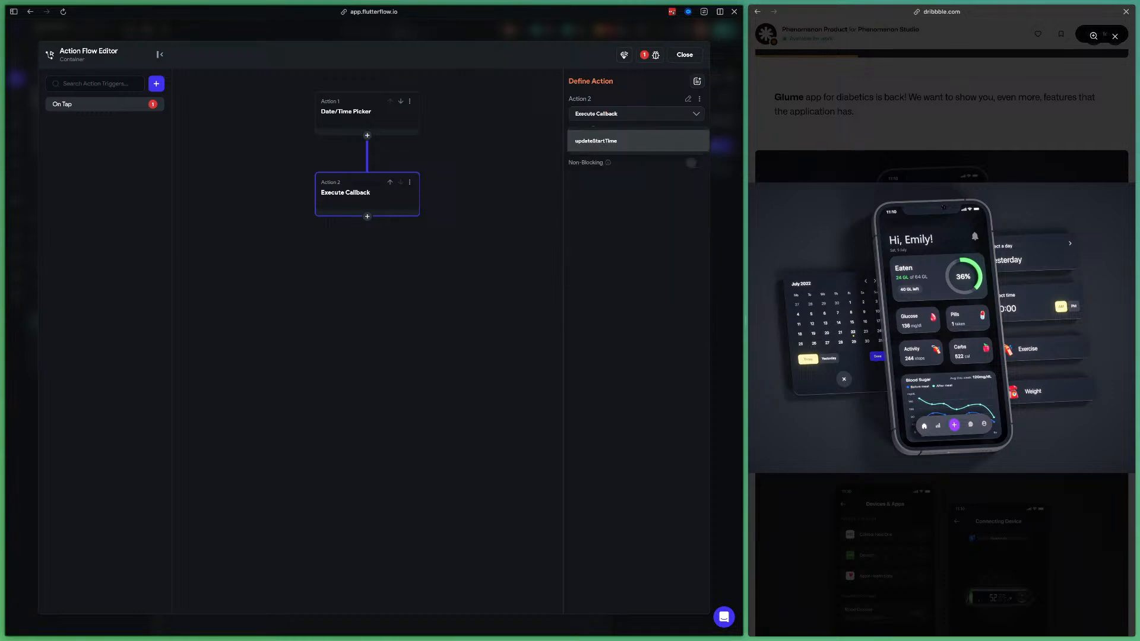
click(636, 141)
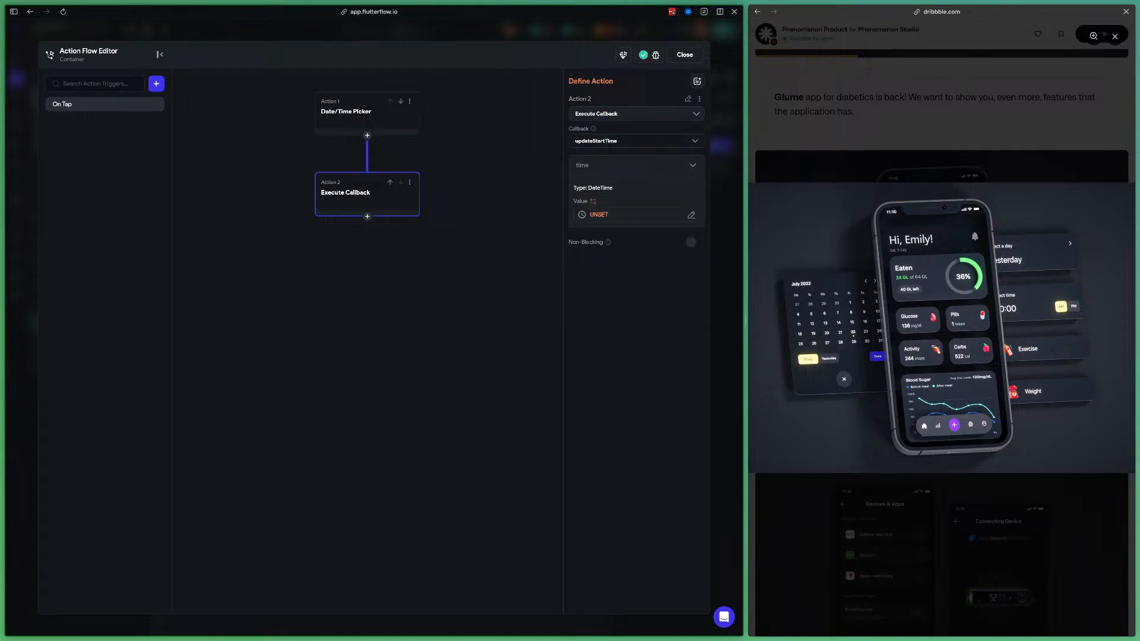
click(623, 215)
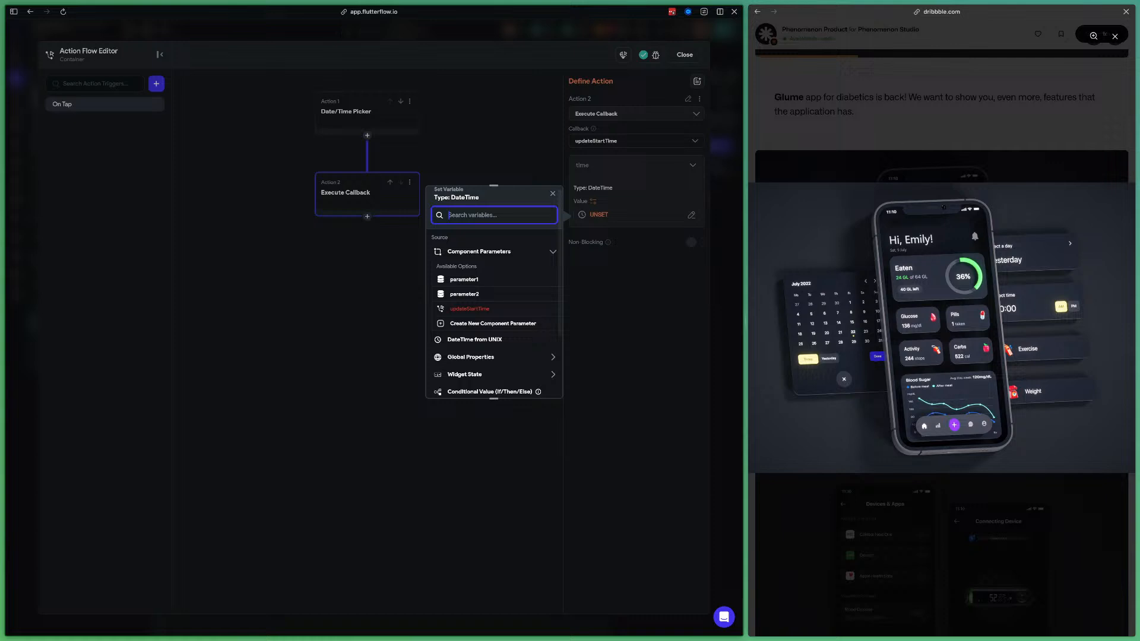
scroll(494, 291, down, 2)
click(464, 319)
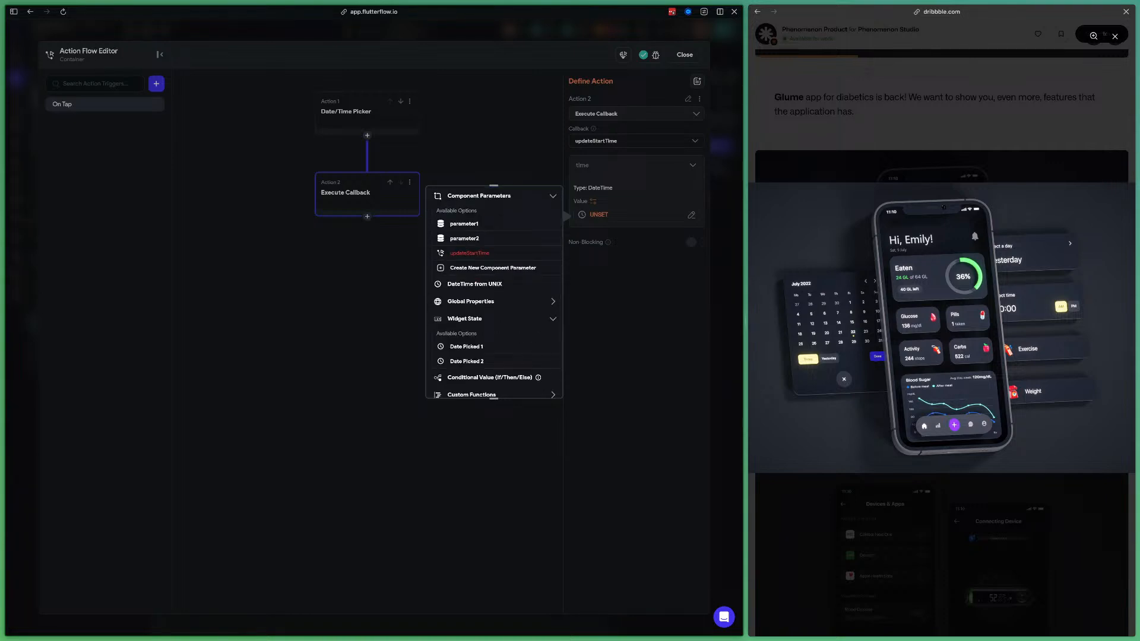
click(466, 346)
click(539, 383)
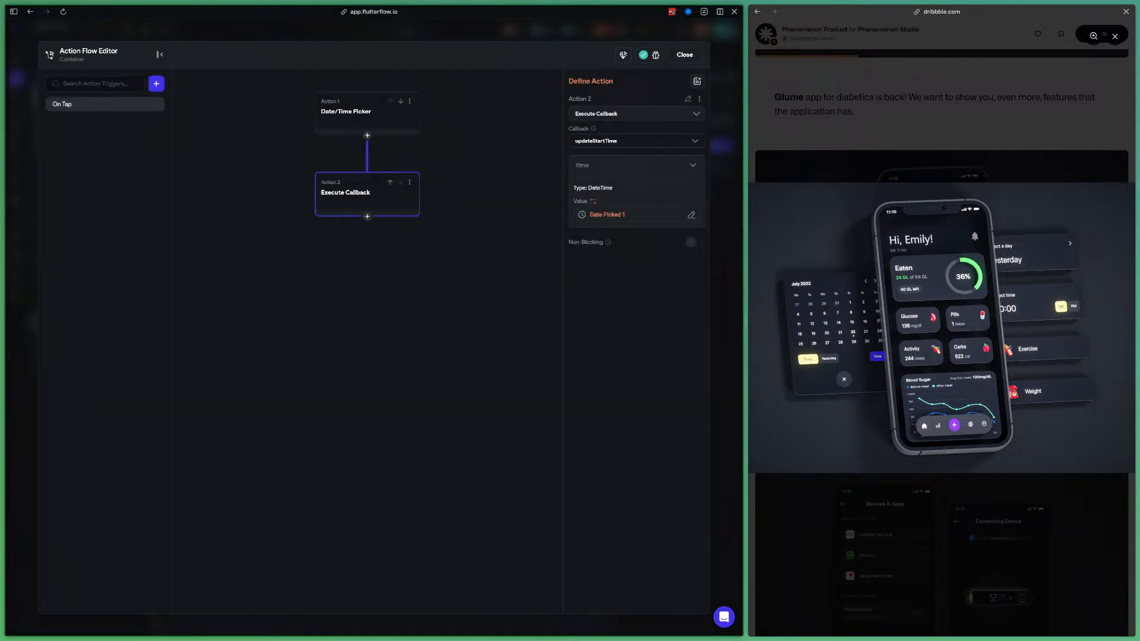
click(684, 54)
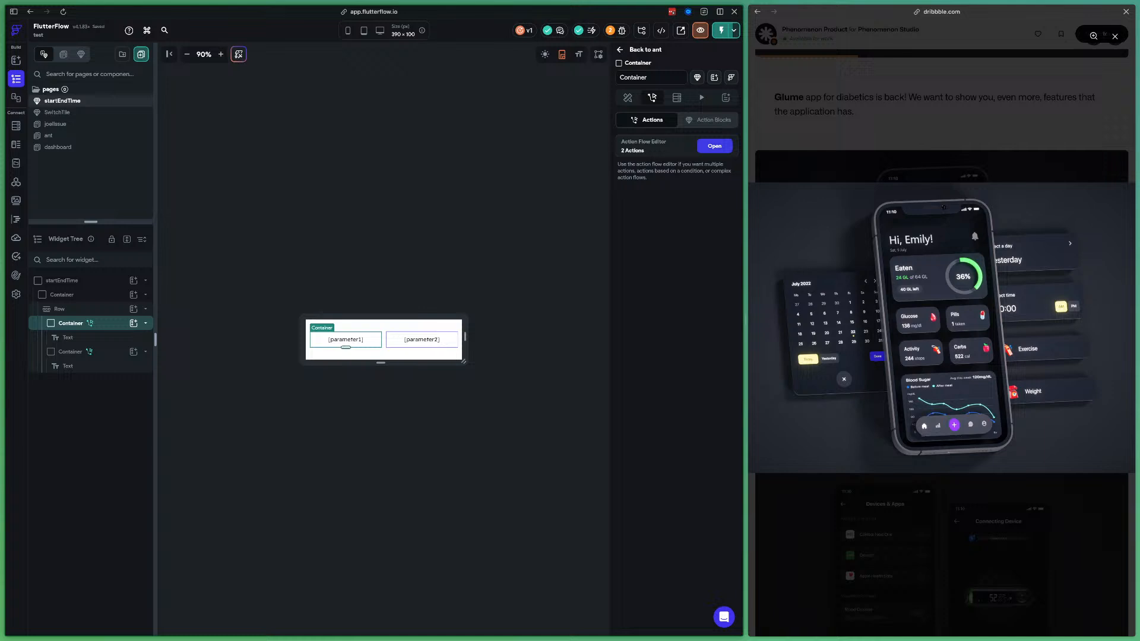
On the ant page, add a Firestore Create Document action for the events collection to the startEndTime component's updateStartTime callback
click(644, 50)
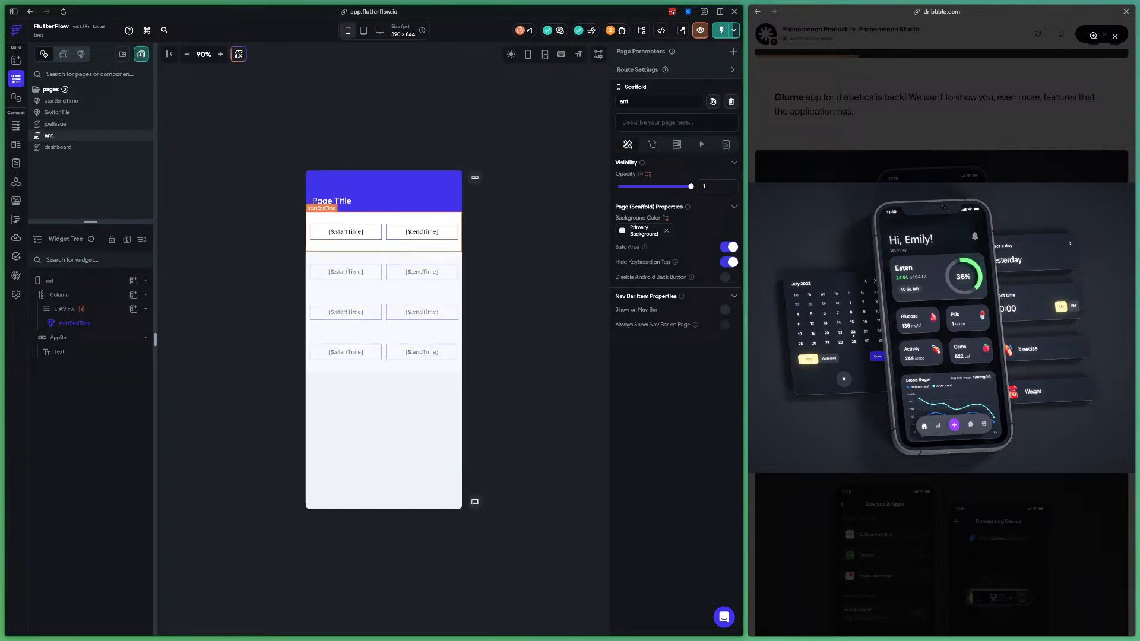
click(383, 232)
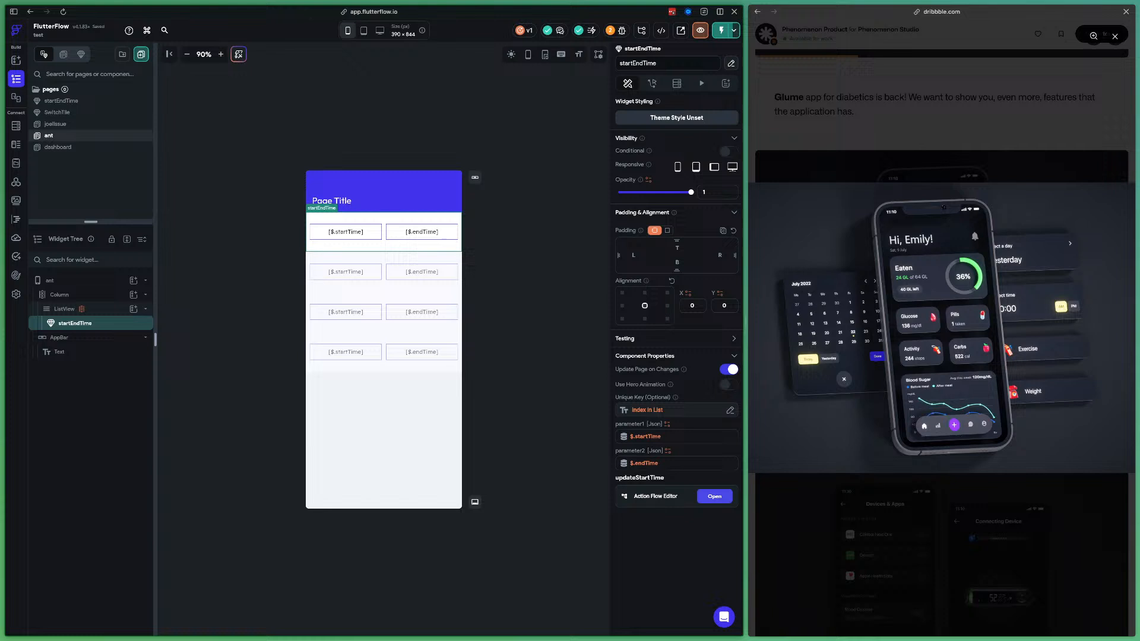
click(714, 496)
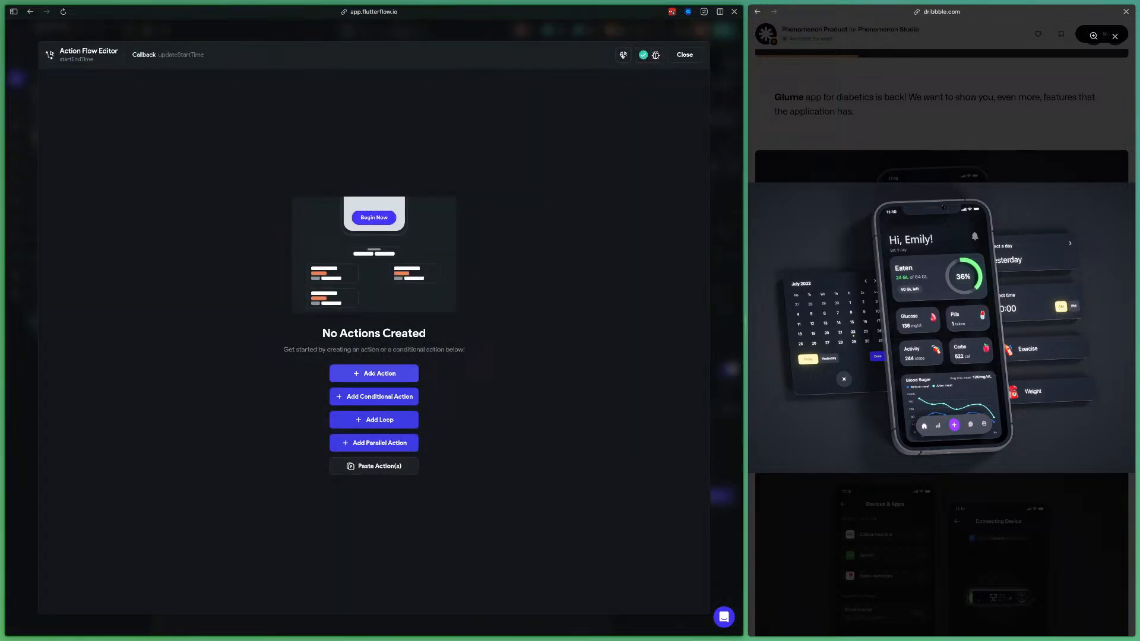
click(374, 373)
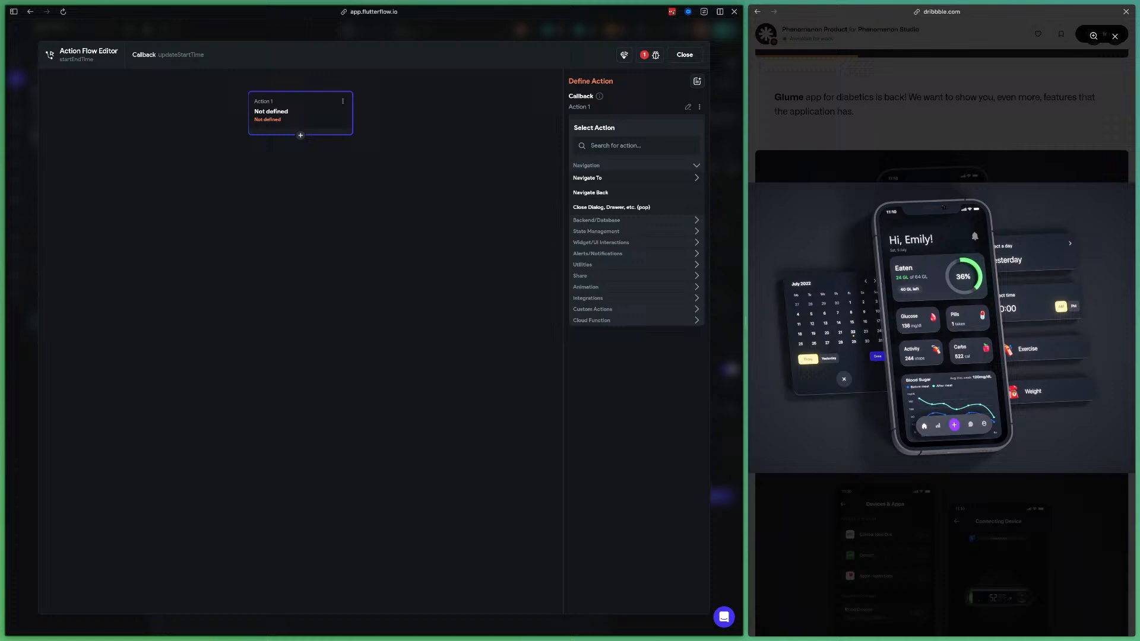
click(636, 220)
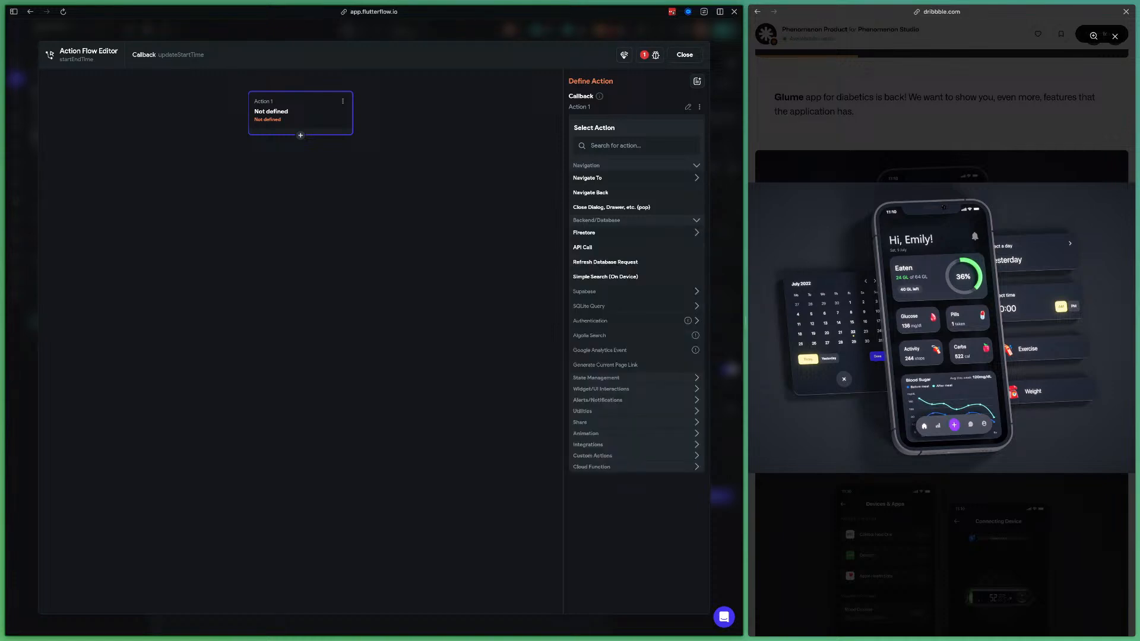
click(636, 233)
click(599, 247)
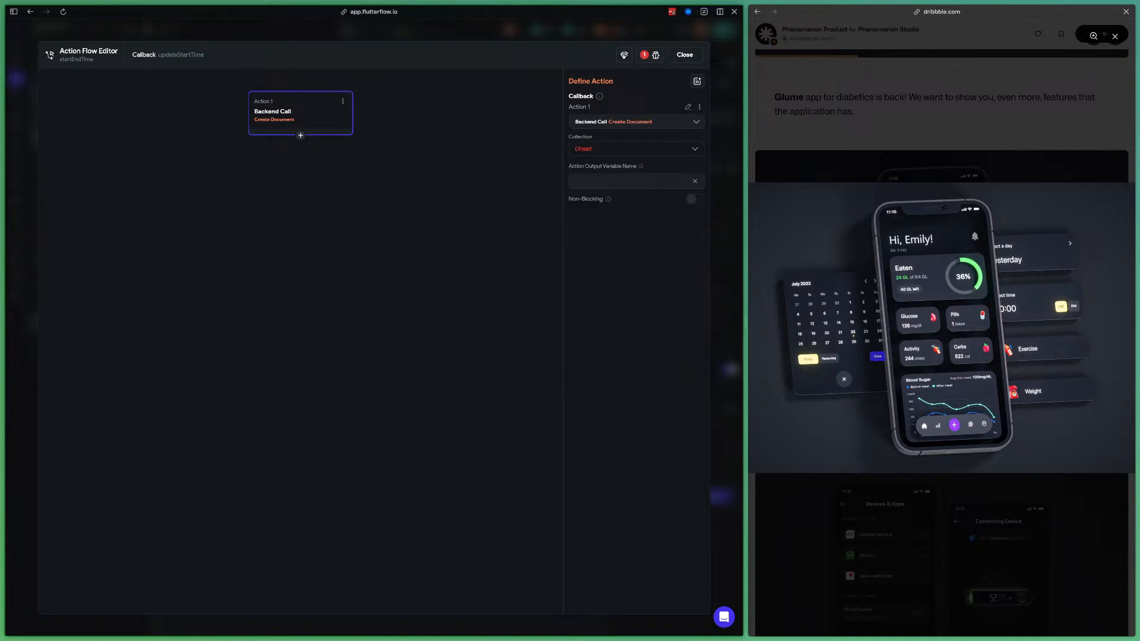
click(603, 148)
click(605, 150)
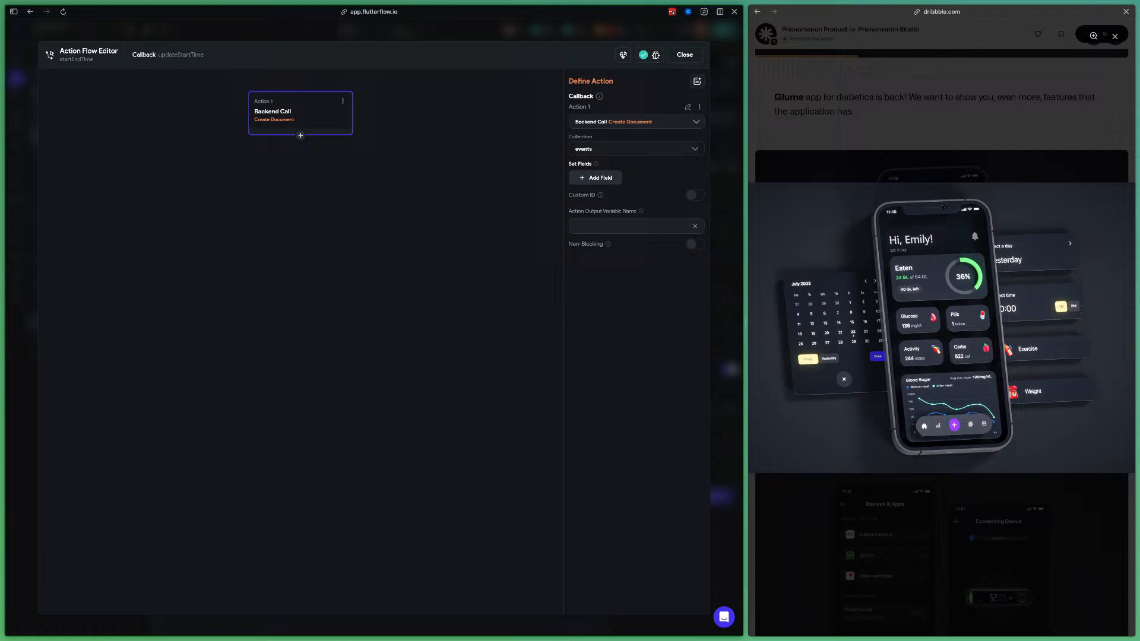
In the Create Document action, set startTime from the callback parameter time and add the endTime field
click(595, 178)
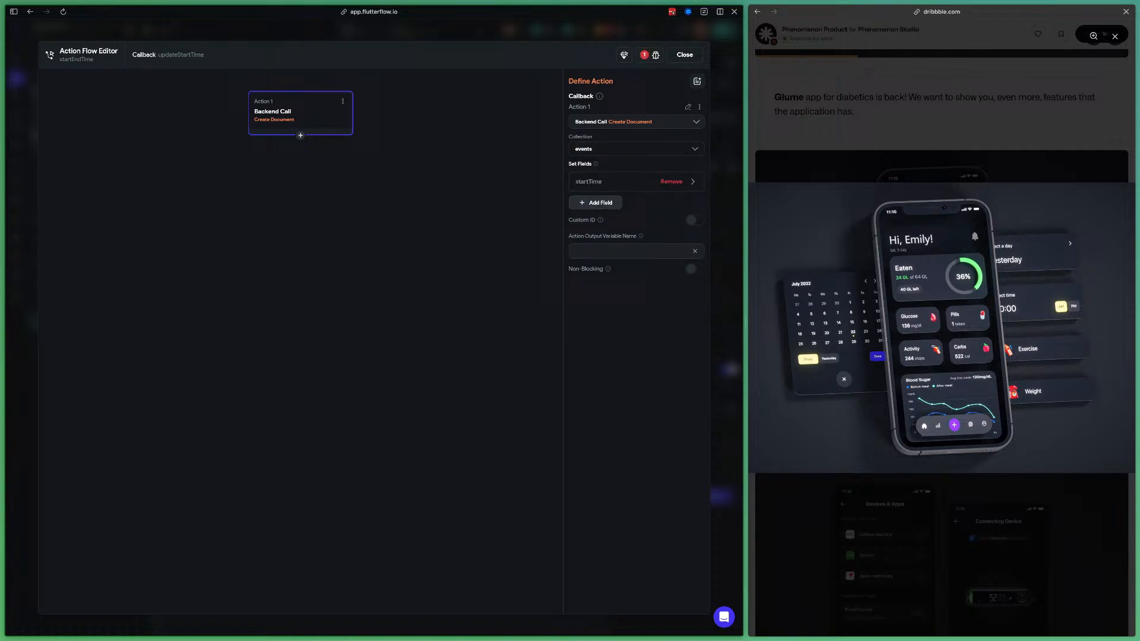
click(608, 182)
click(598, 286)
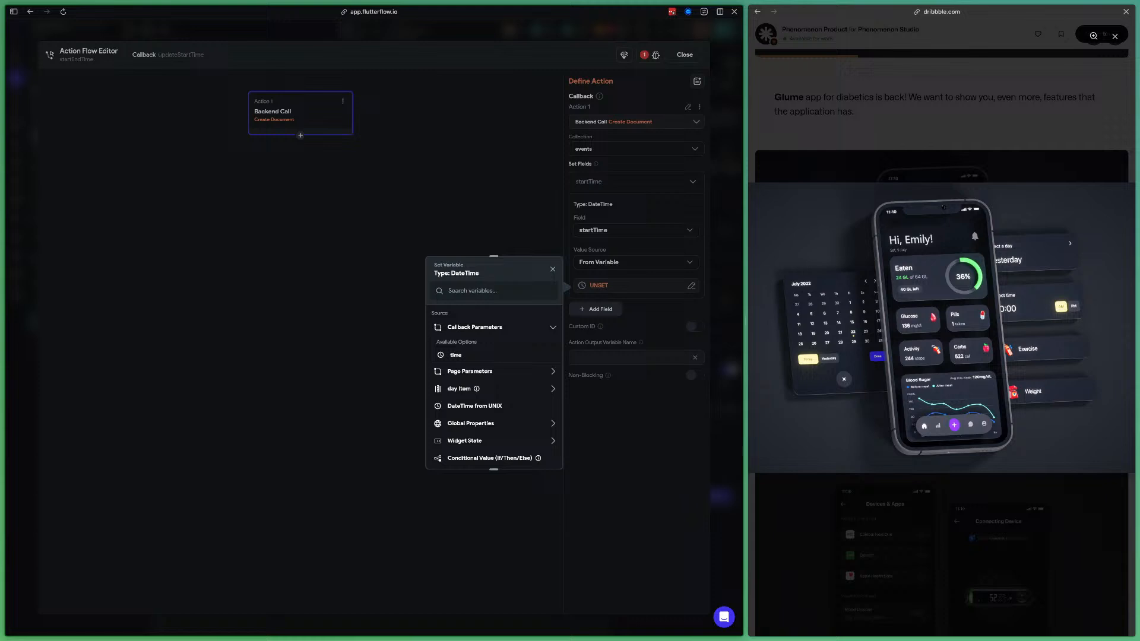
click(456, 355)
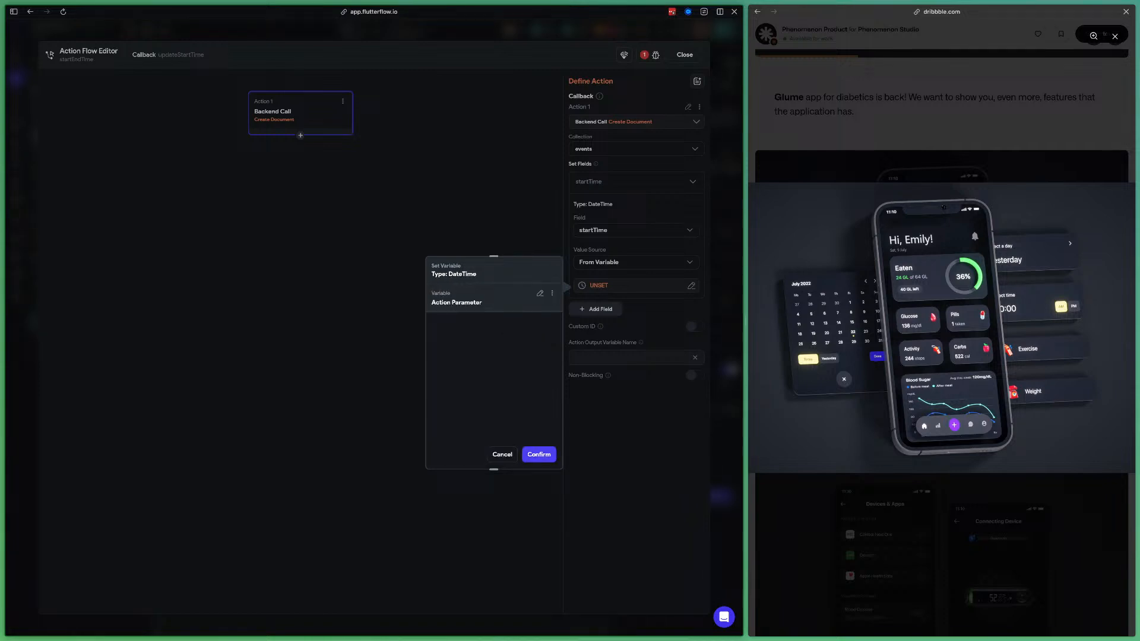
click(539, 454)
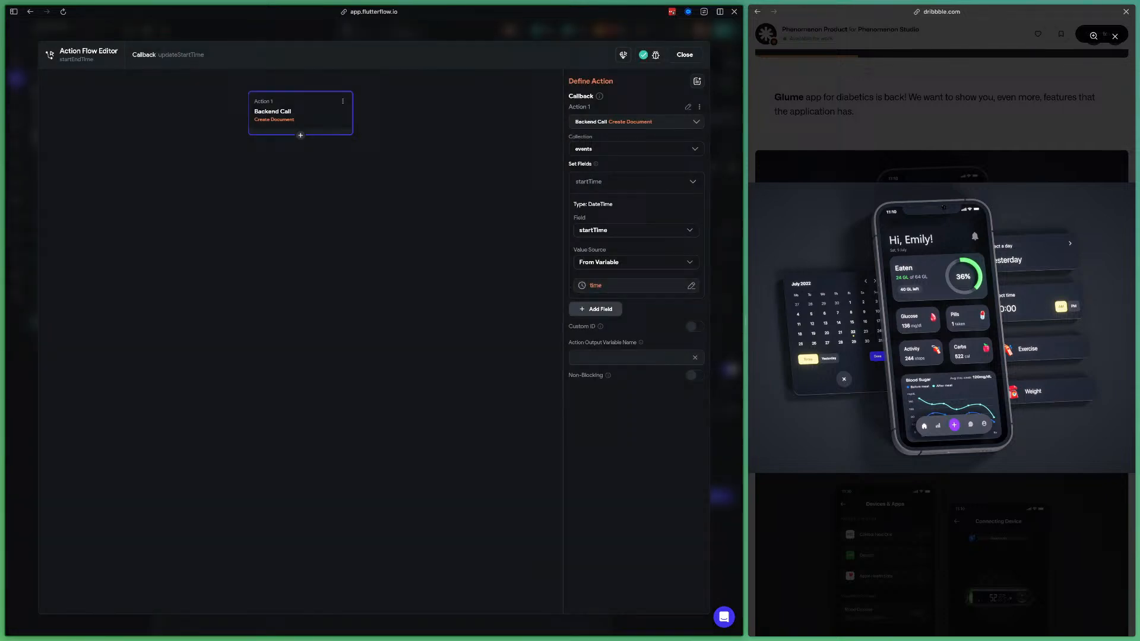
click(595, 309)
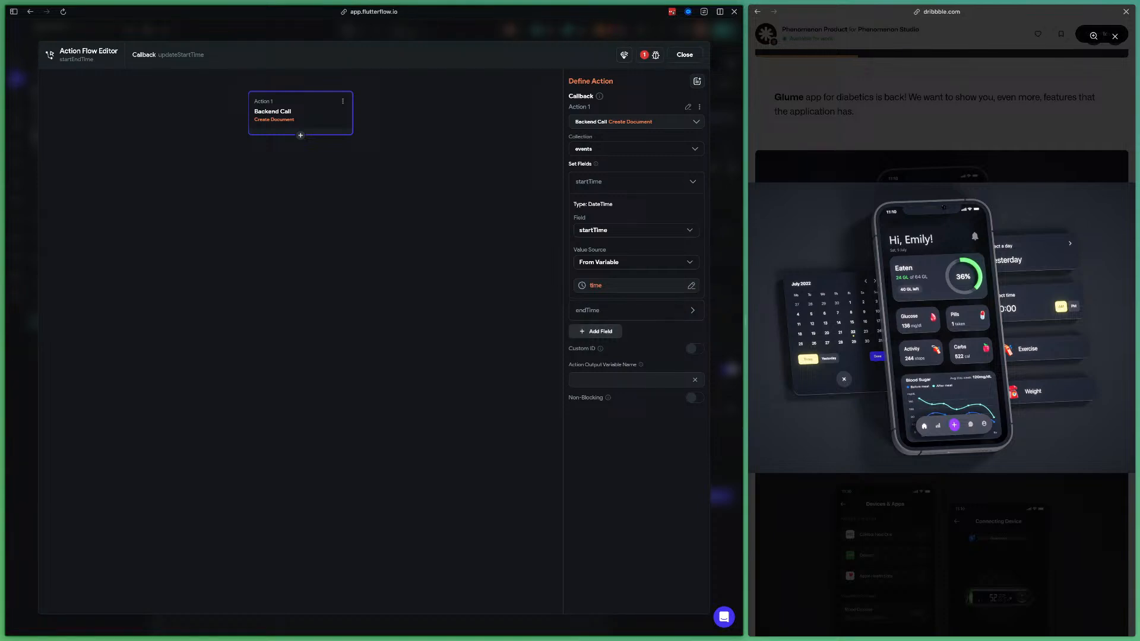
click(684, 54)
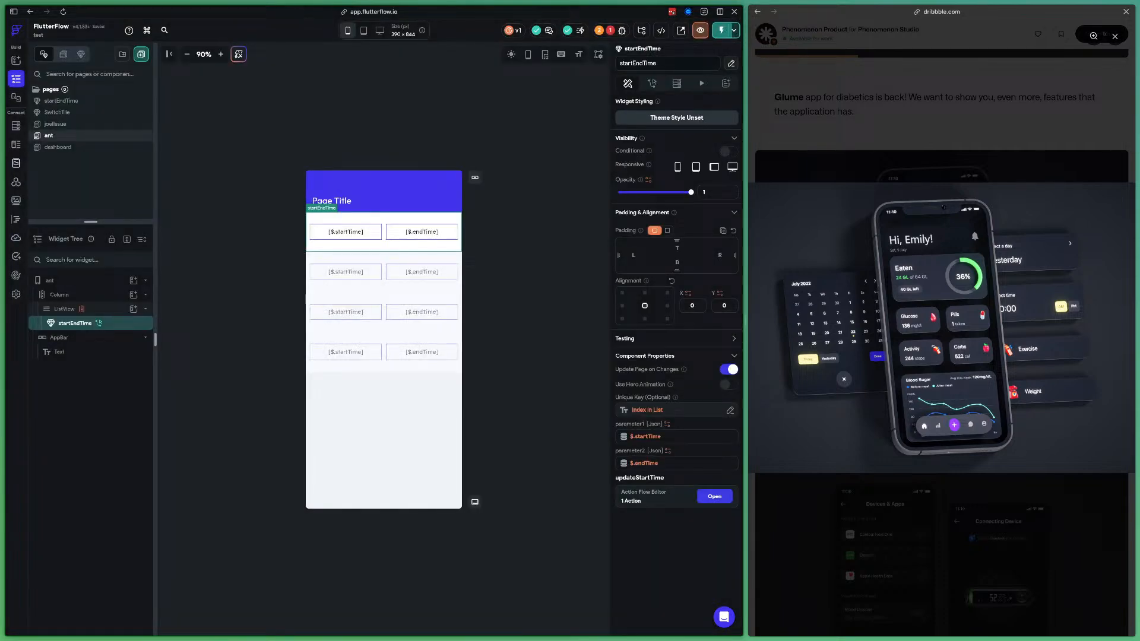
Add a field named date of type Date Time to the events collection in Firestore
click(16, 125)
click(54, 112)
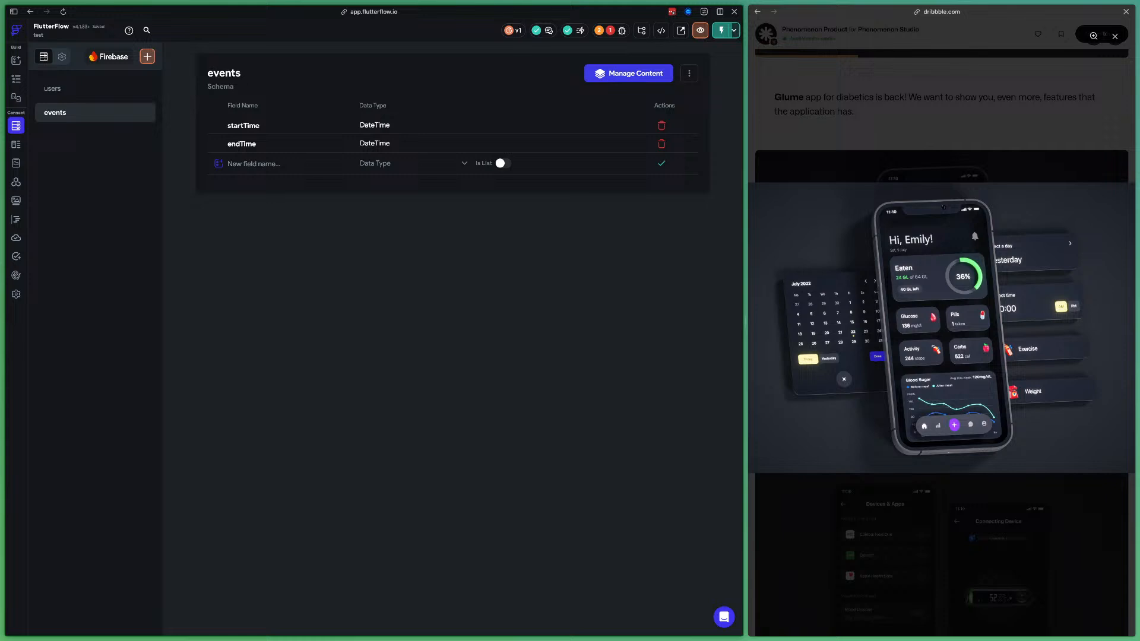
text(date)
click(415, 164)
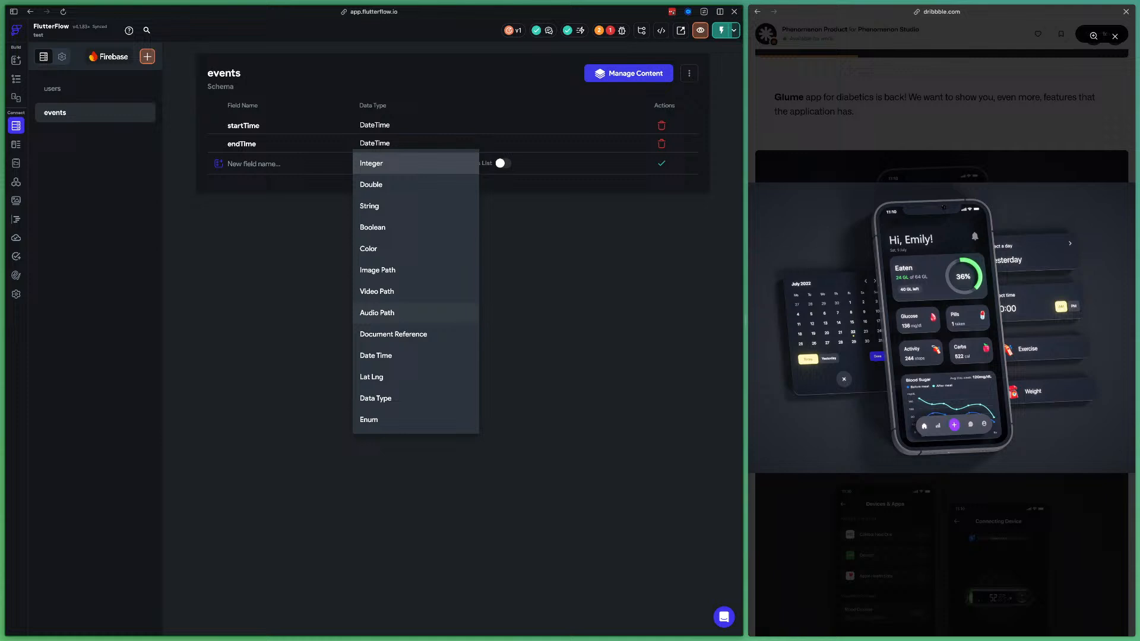
click(392, 355)
click(267, 164)
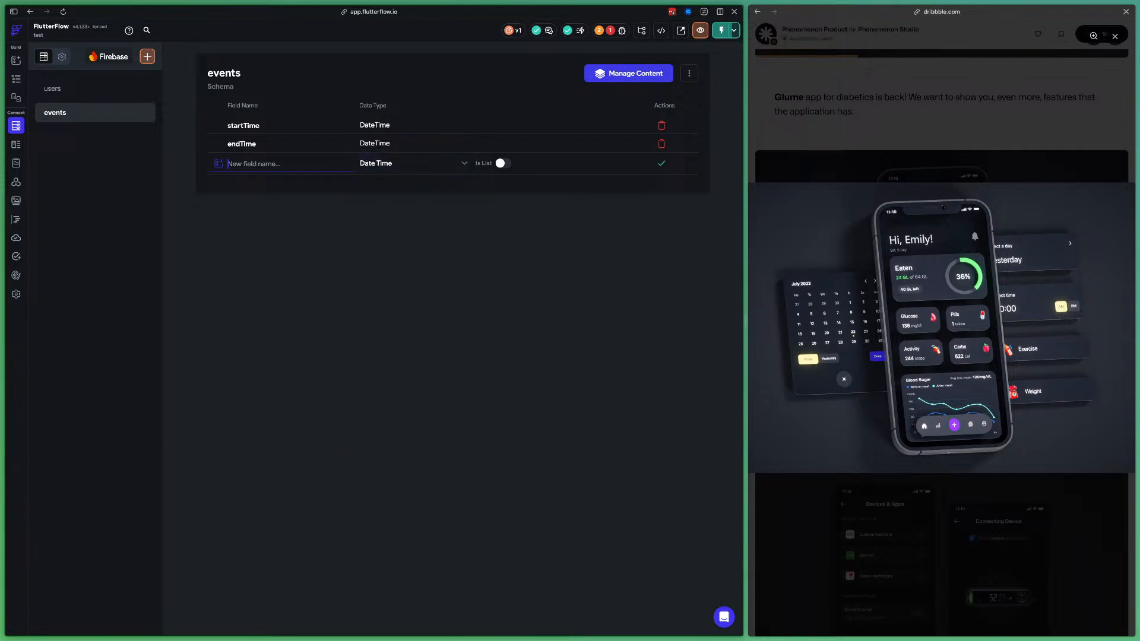
text(date)
click(662, 163)
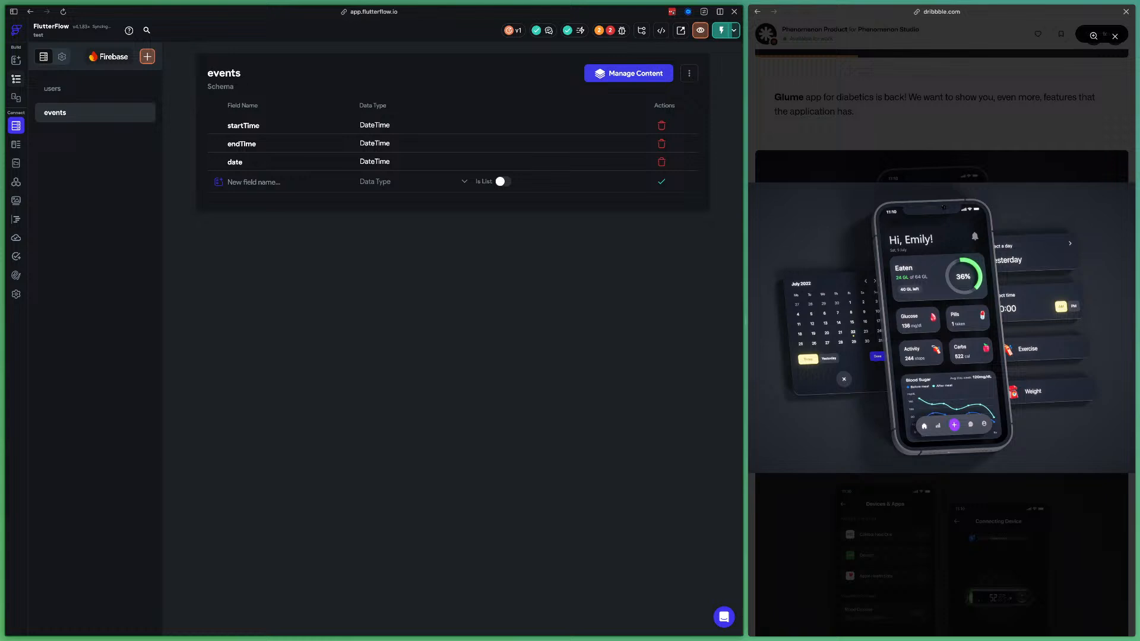
Add the date field to the Create Document action of the startEndTime component's updateStartTime callback
click(16, 79)
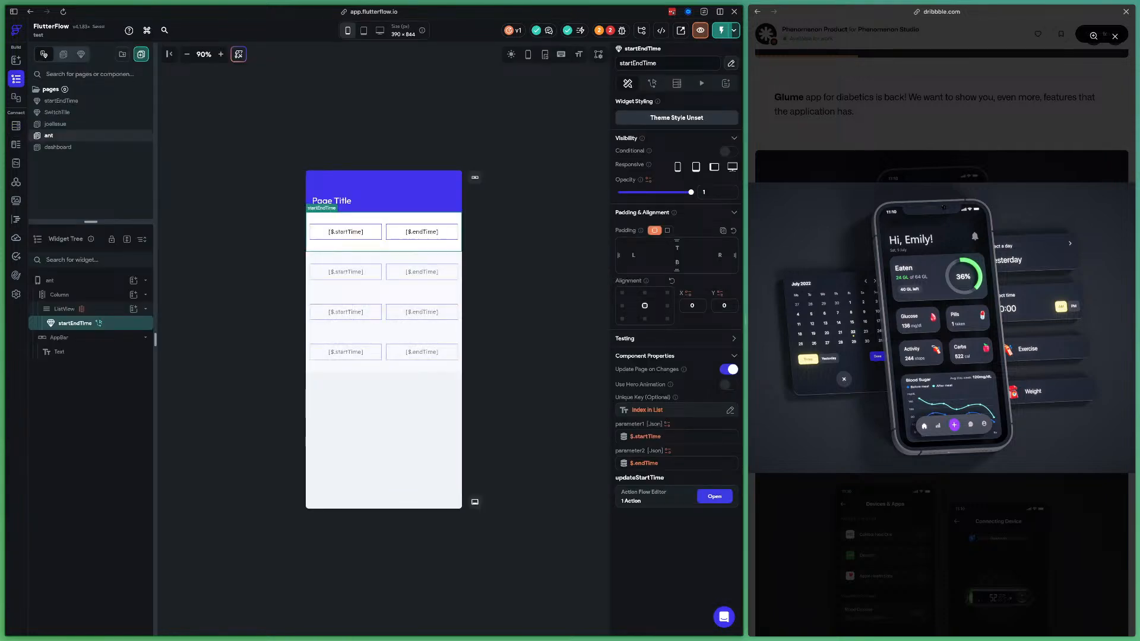
click(714, 497)
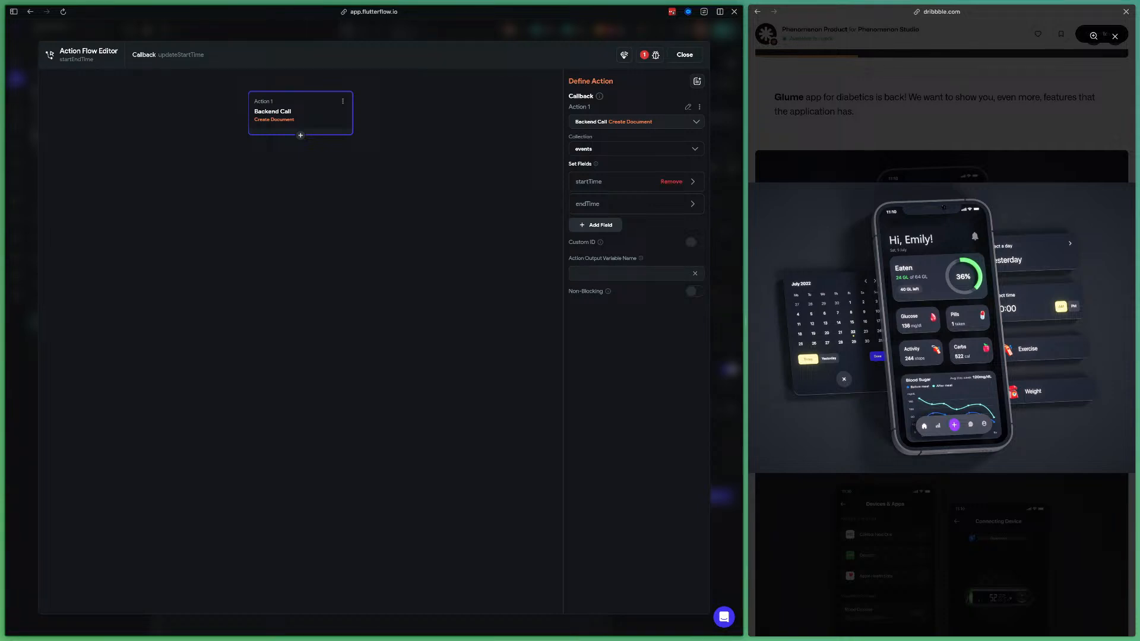
click(596, 225)
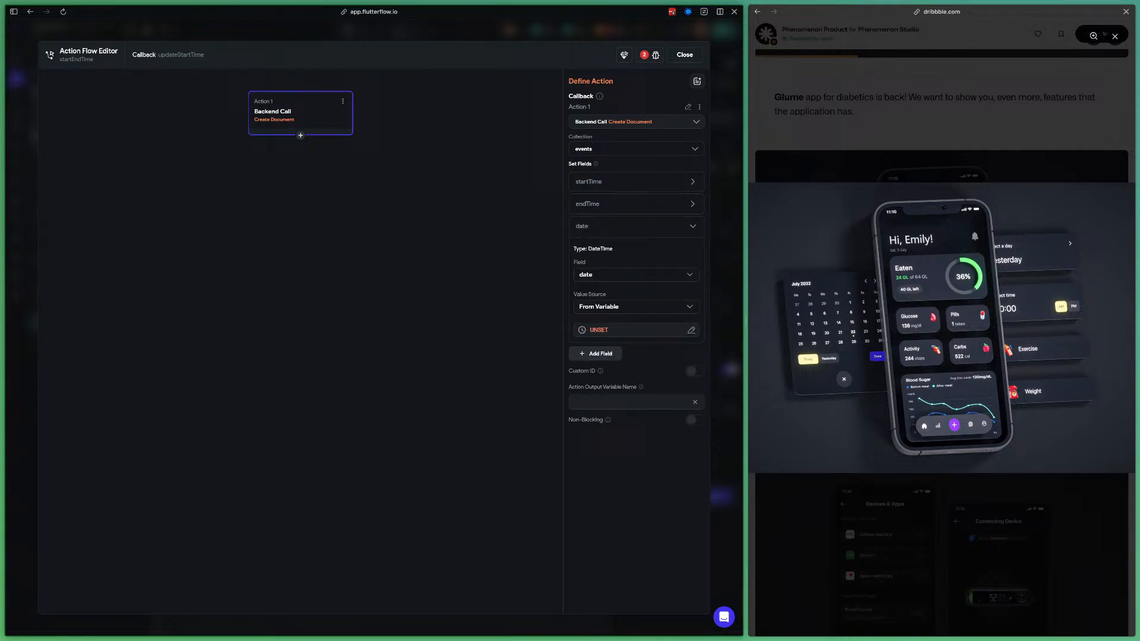
click(632, 331)
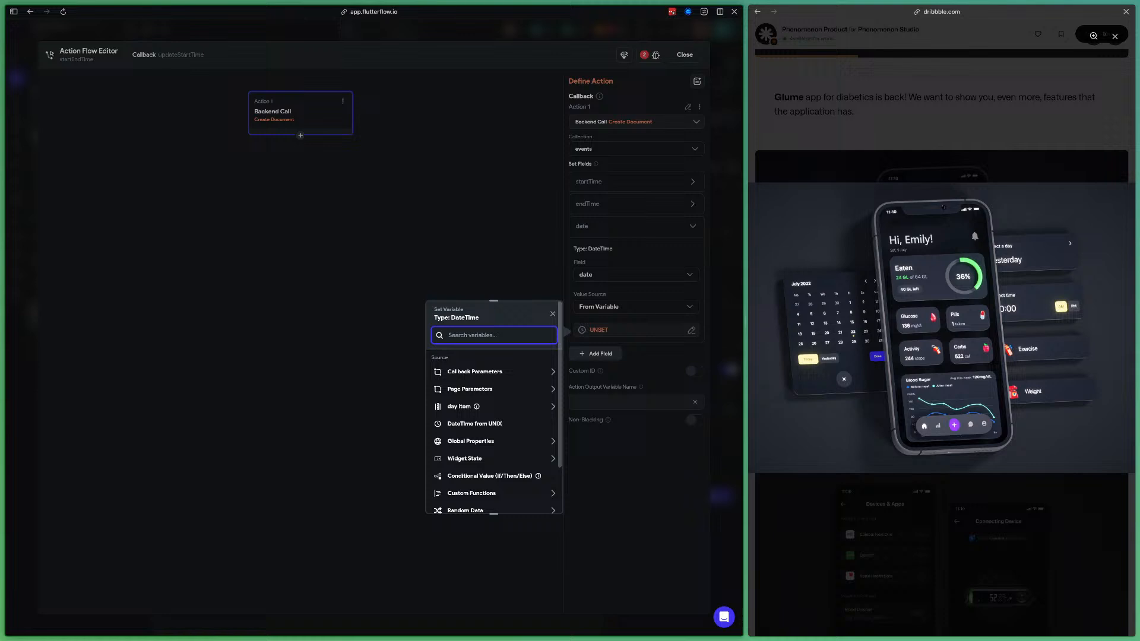
click(459, 406)
click(493, 380)
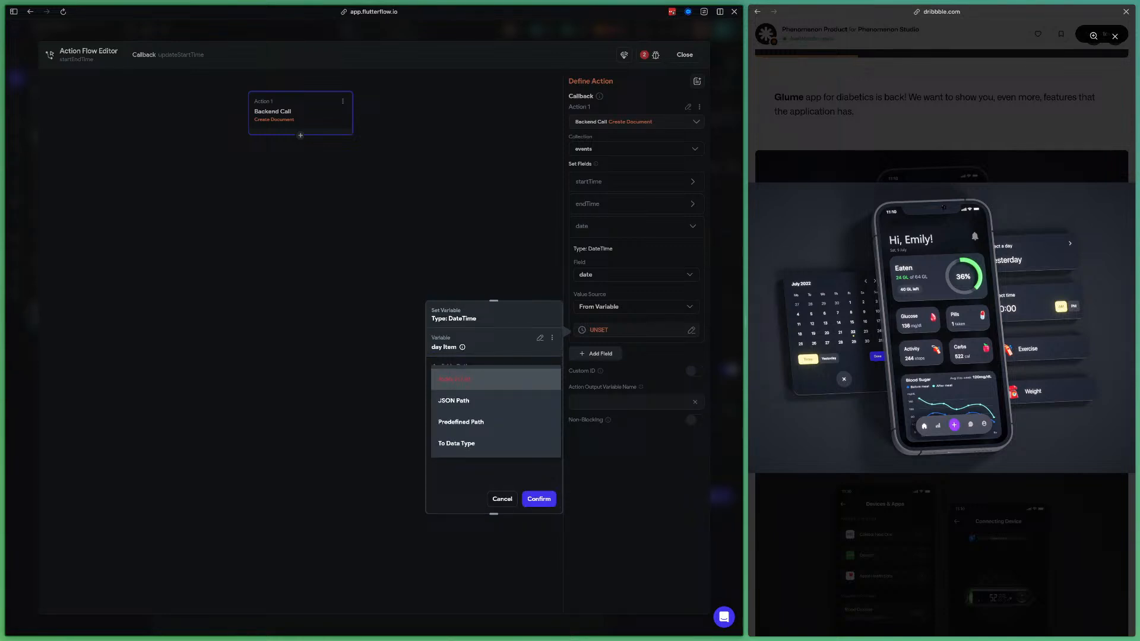
click(460, 401)
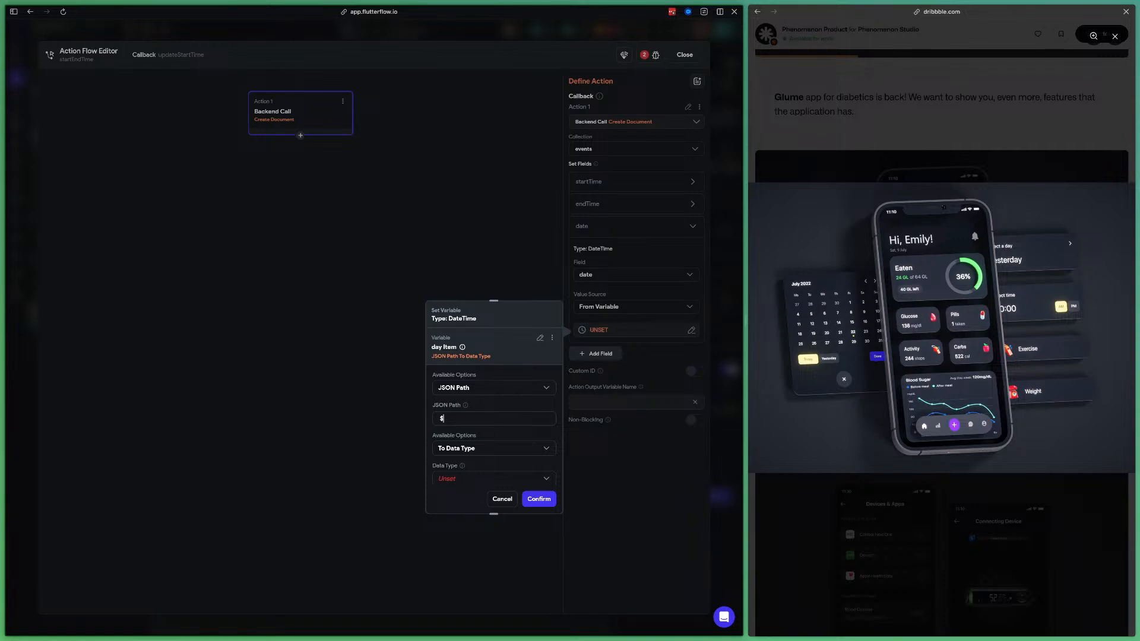
text(.startTime)
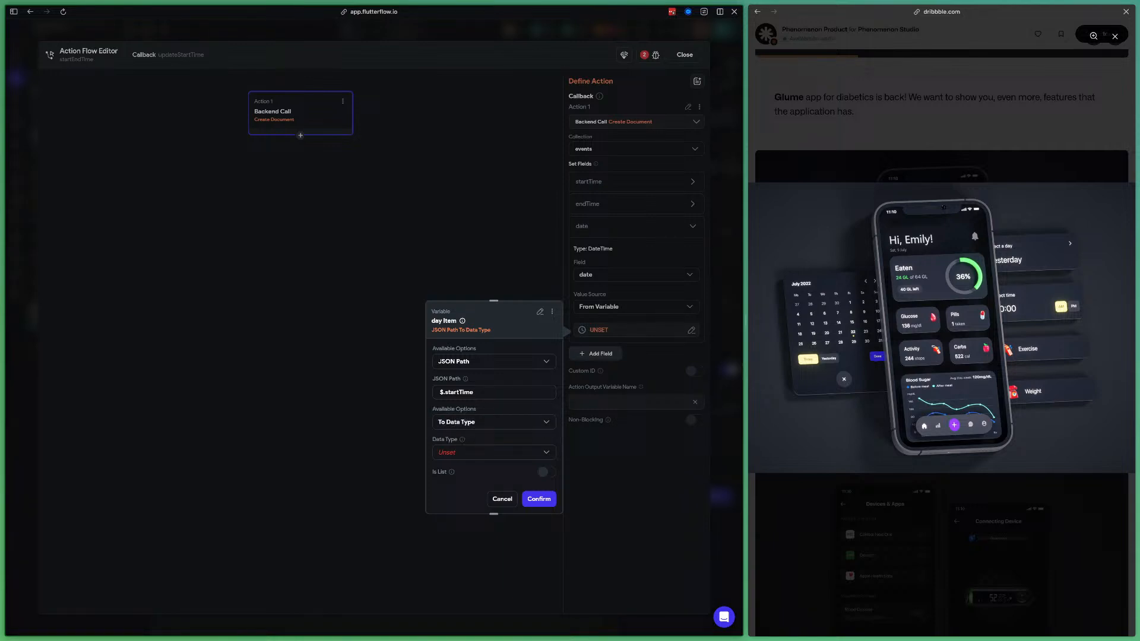
scroll(494, 410, up, 1)
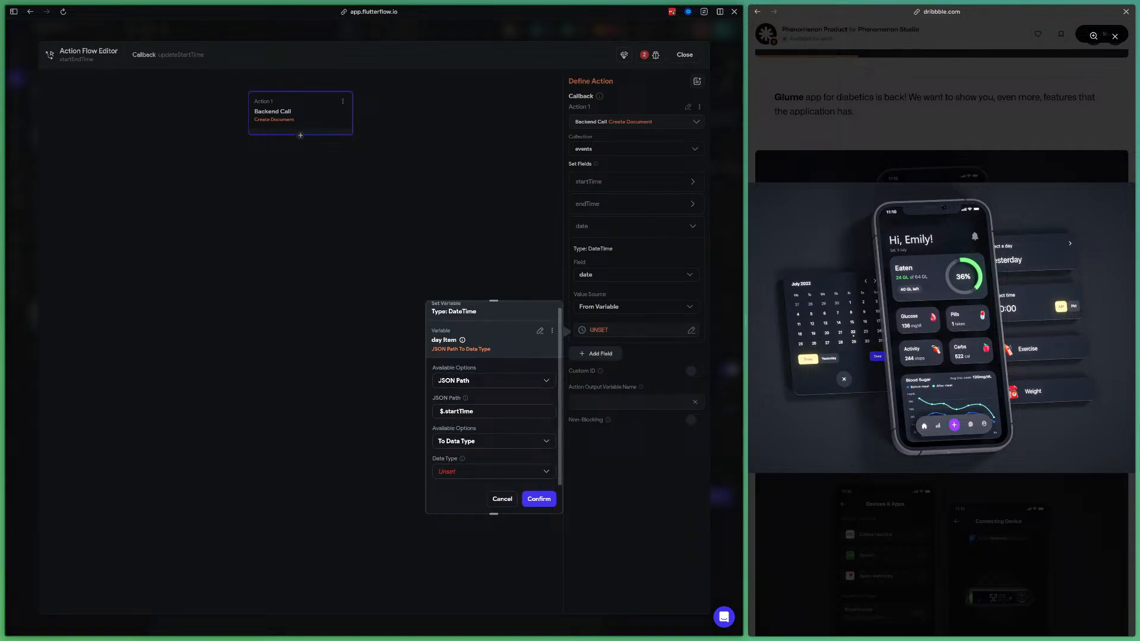
scroll(494, 410, down, 1)
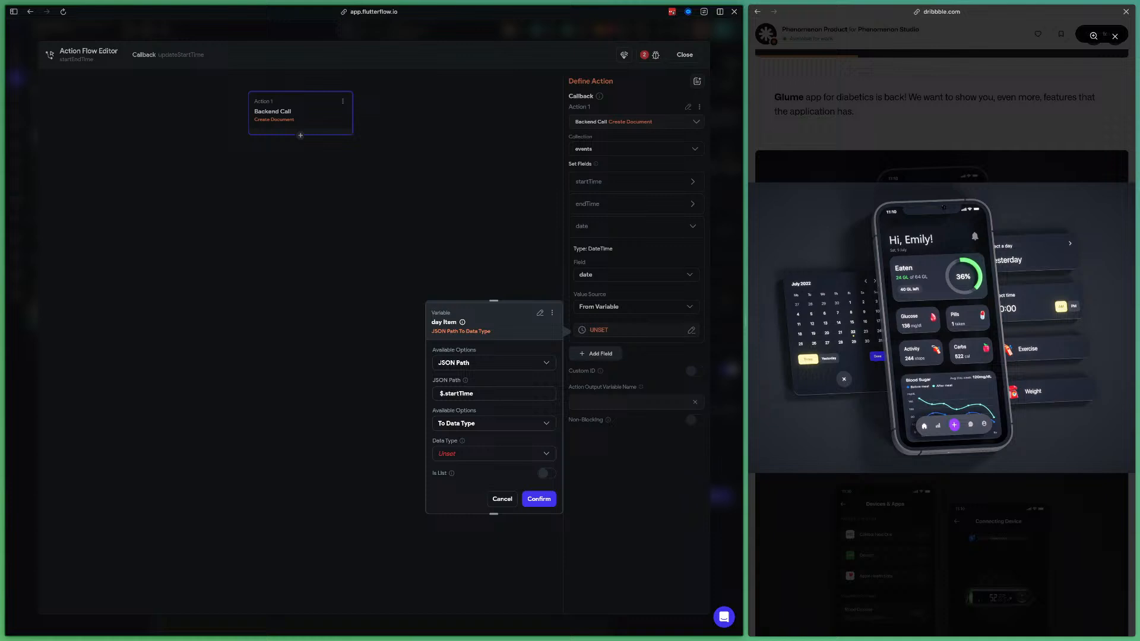
scroll(493, 410, up, 1)
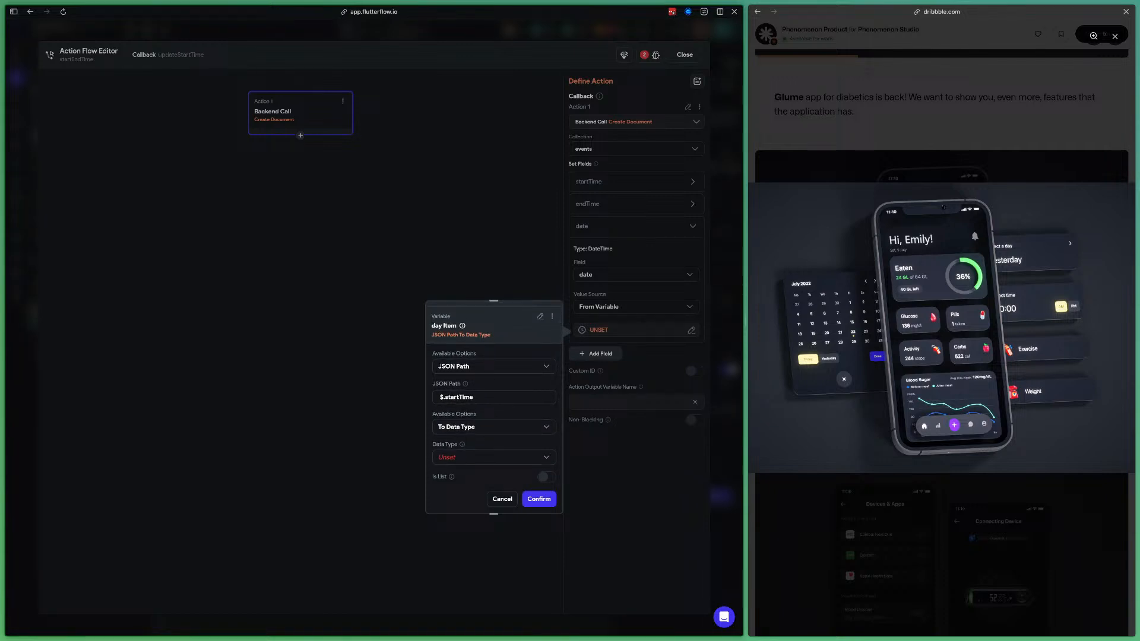
click(502, 499)
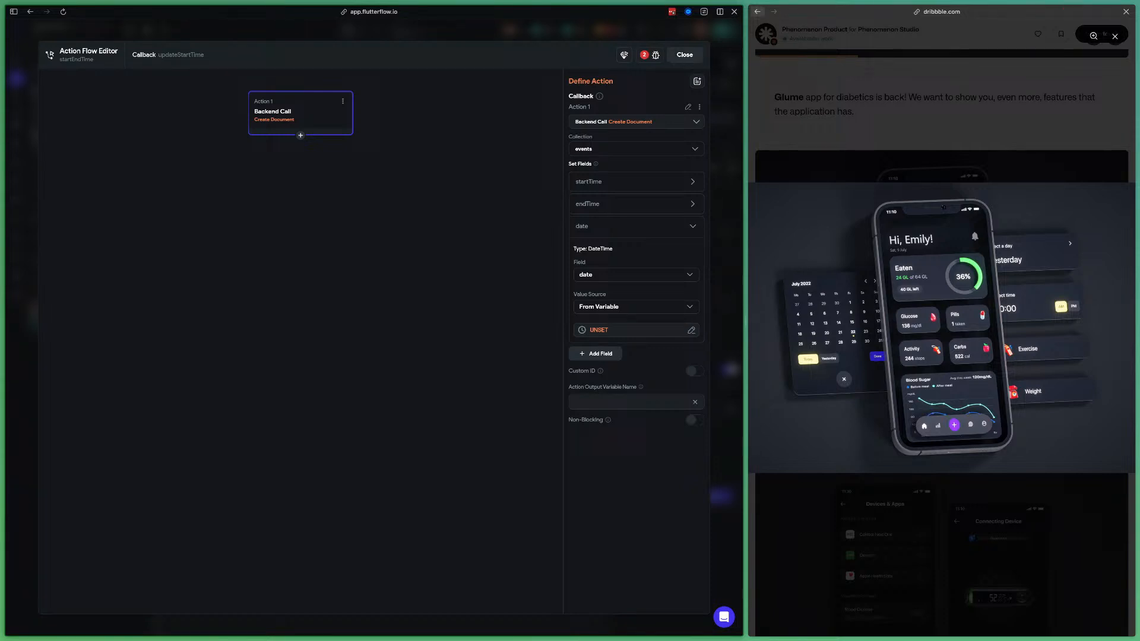
click(684, 55)
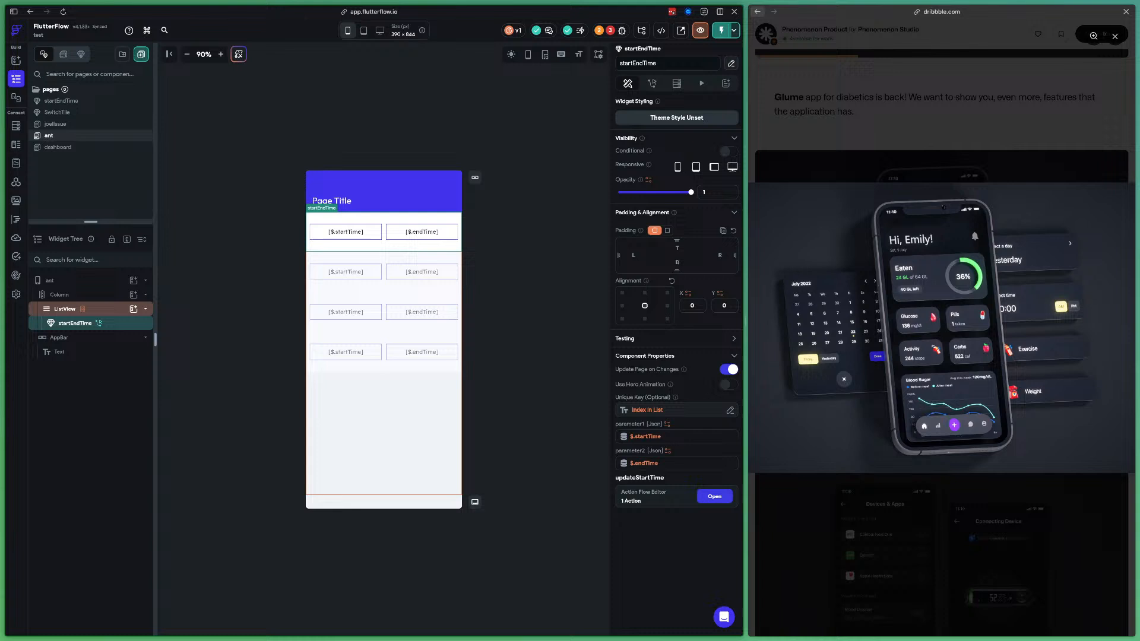
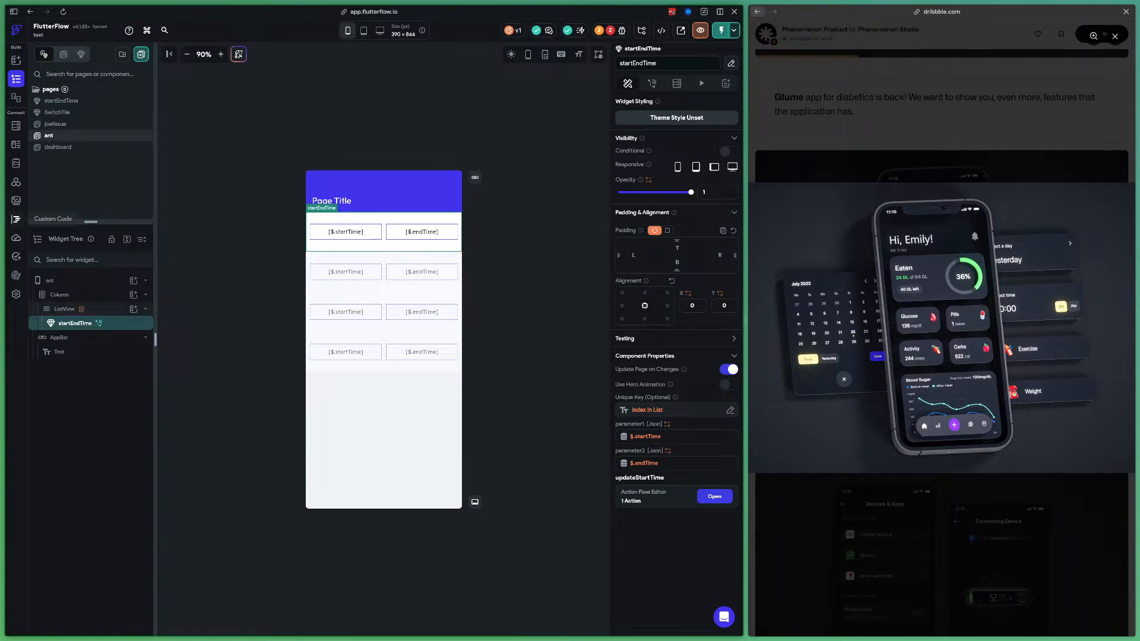
Review the code and return value settings of the generate30Days custom function
click(16, 219)
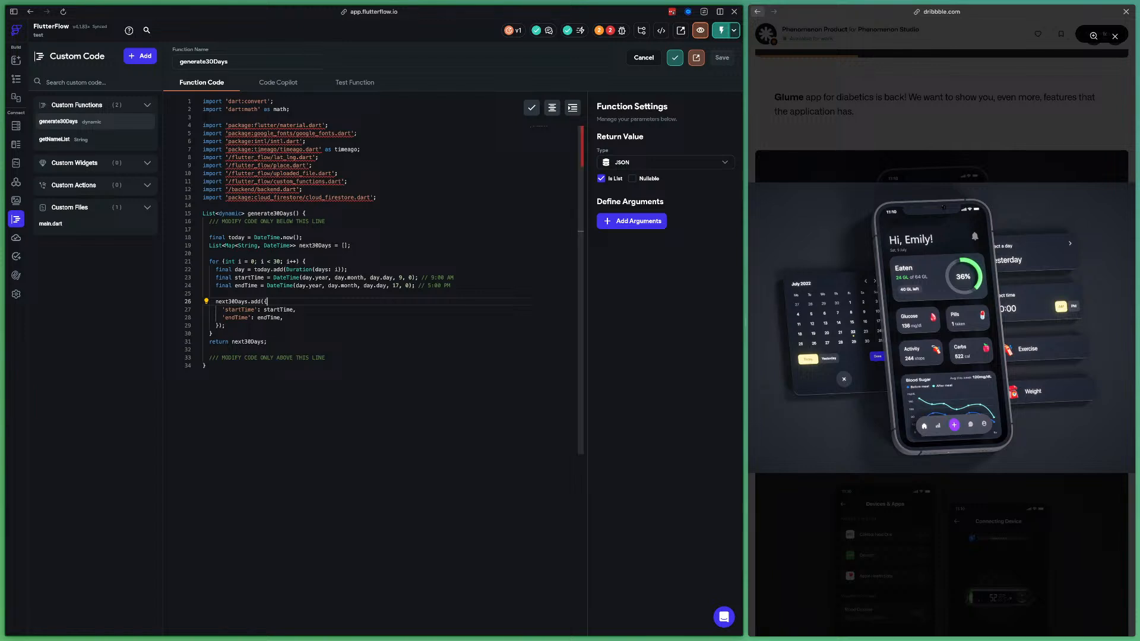
click(16, 79)
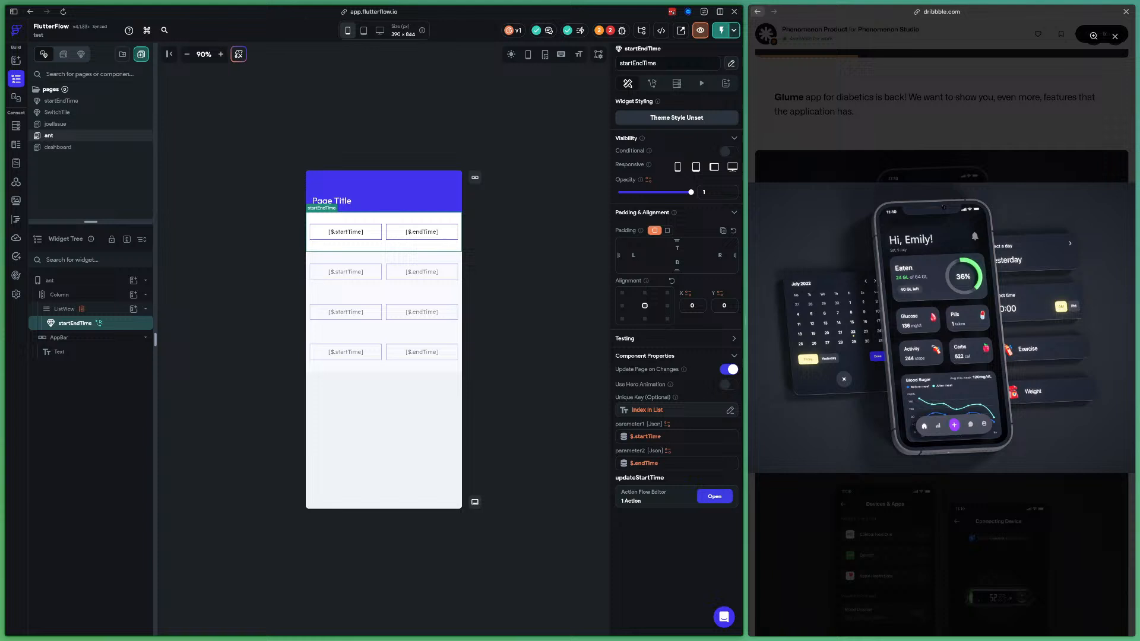
click(16, 219)
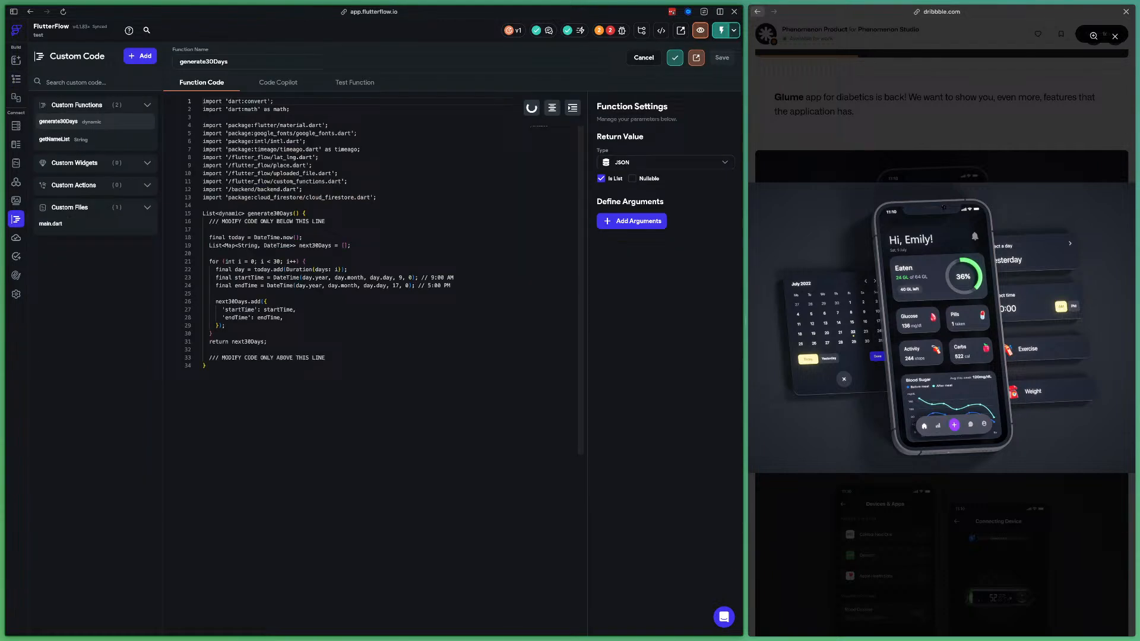
click(77, 139)
click(77, 122)
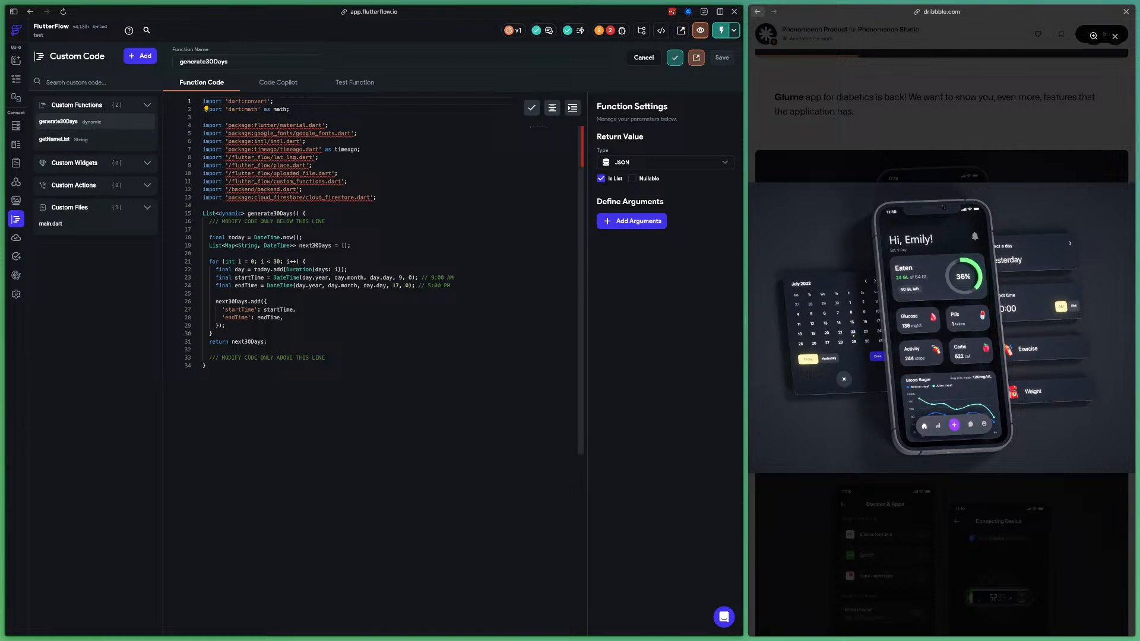
Create a new custom data type named Event in the data schema
click(16, 144)
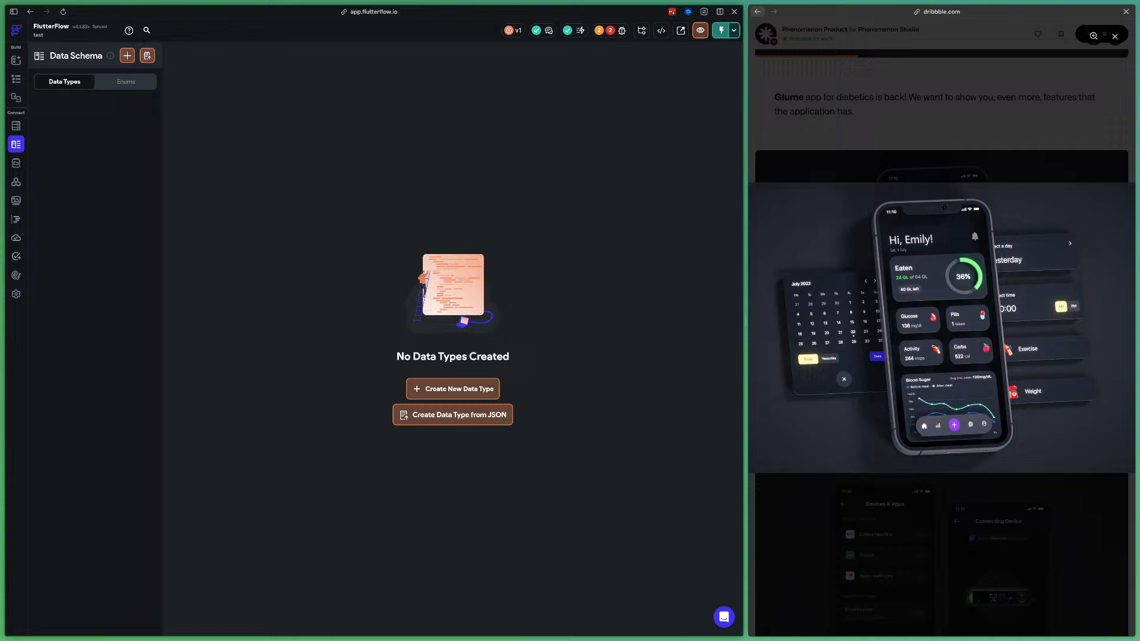
click(127, 56)
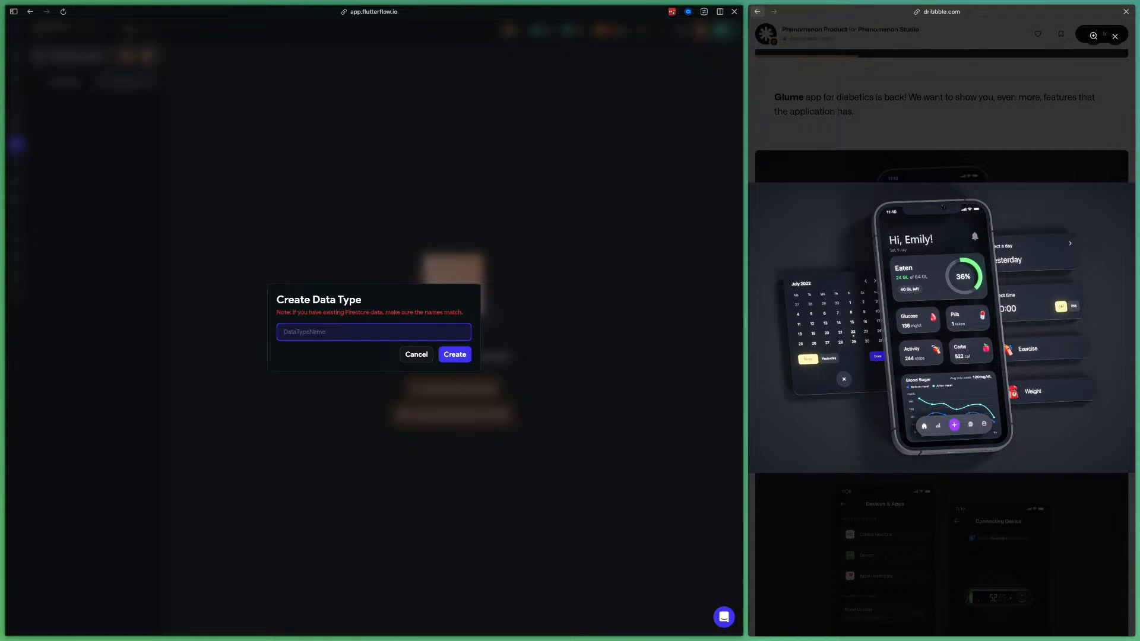
text(e)
key(BackSpace)
text(Event)
click(454, 355)
Add a field named date of type Date Time to the Event data type
click(453, 199)
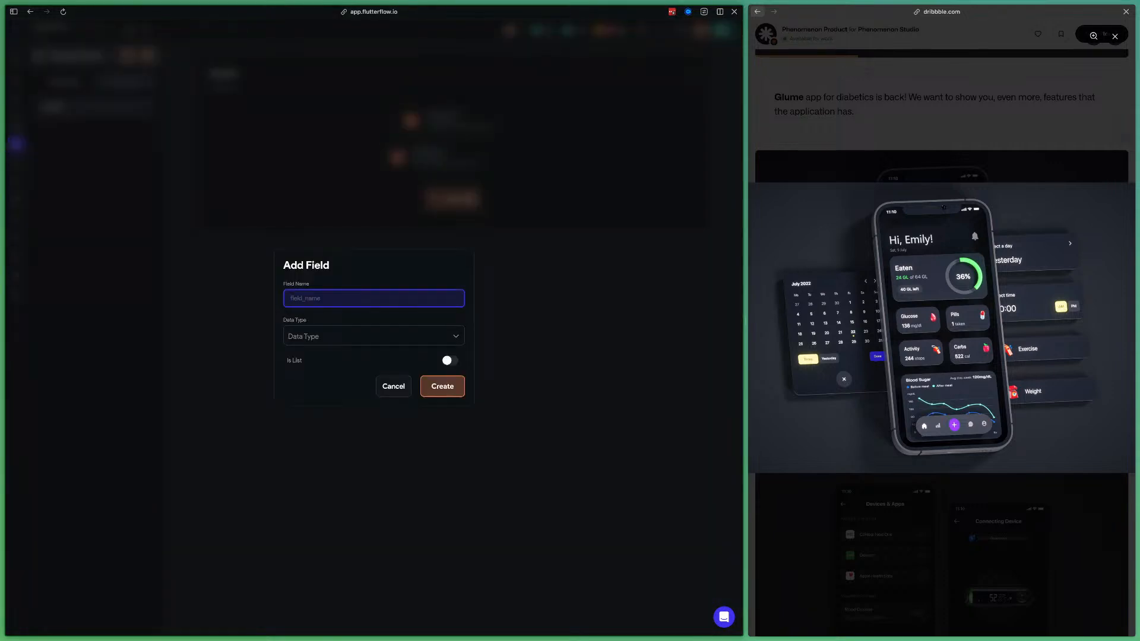
text(date)
key(Tab)
key(Return)
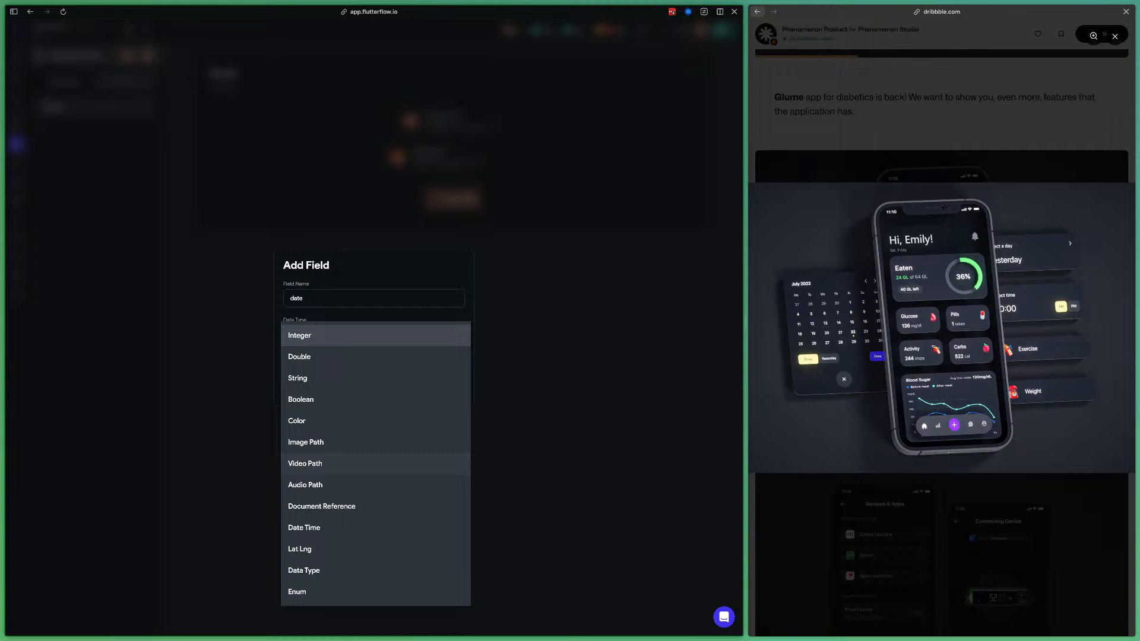
click(375, 528)
click(442, 387)
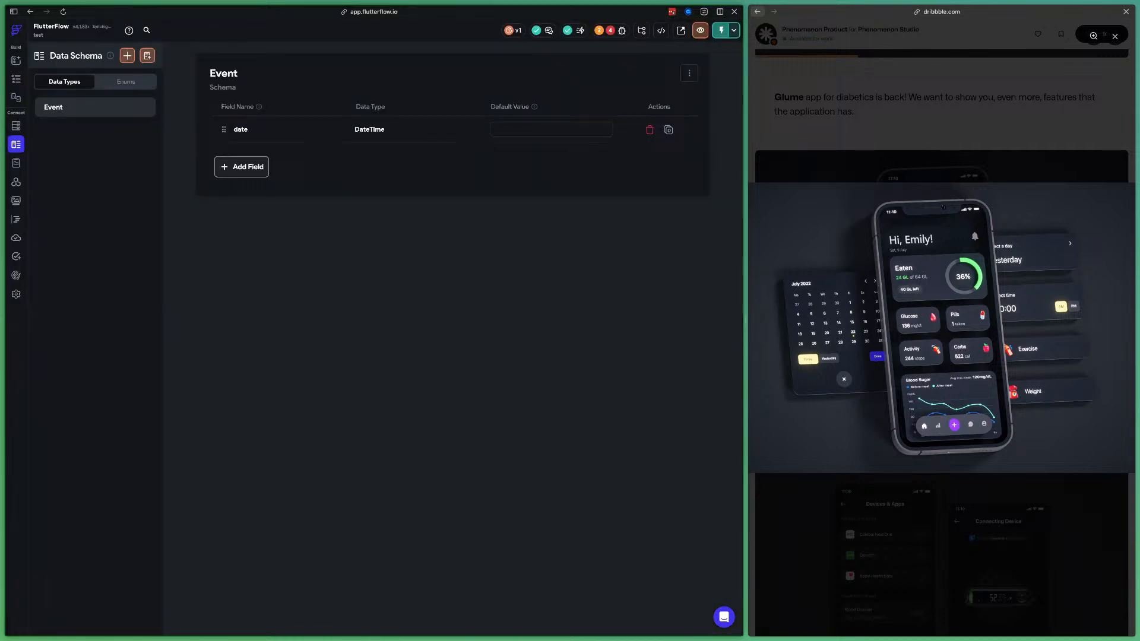
Add a field named startTime of type Date Time to the Event data type
click(241, 167)
text(sta)
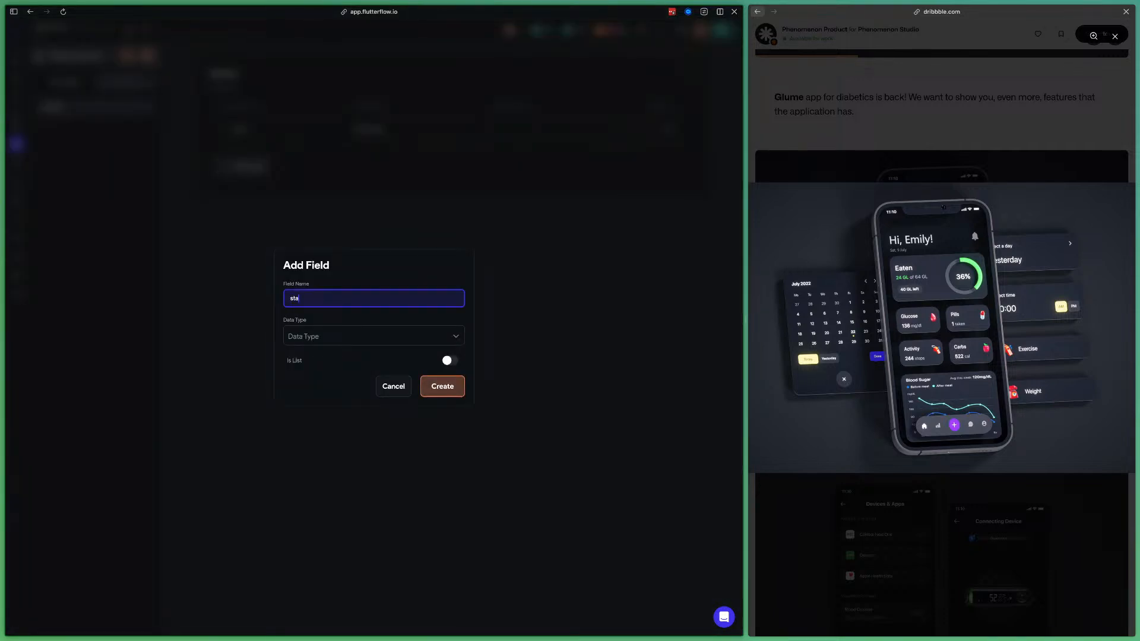
text(rtTime)
click(373, 337)
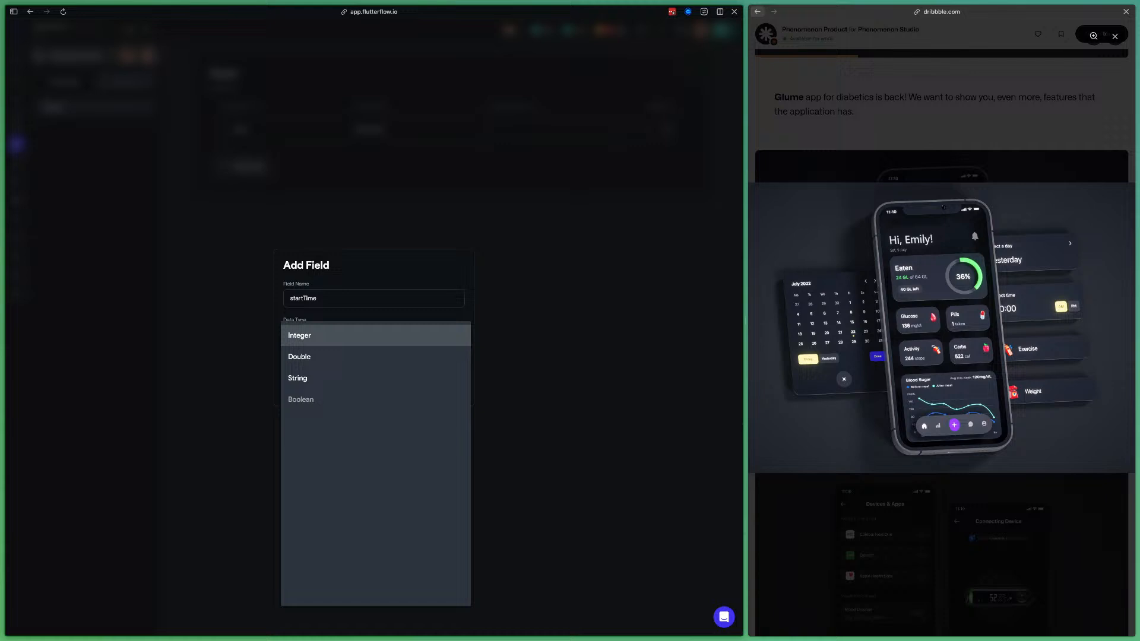
click(304, 527)
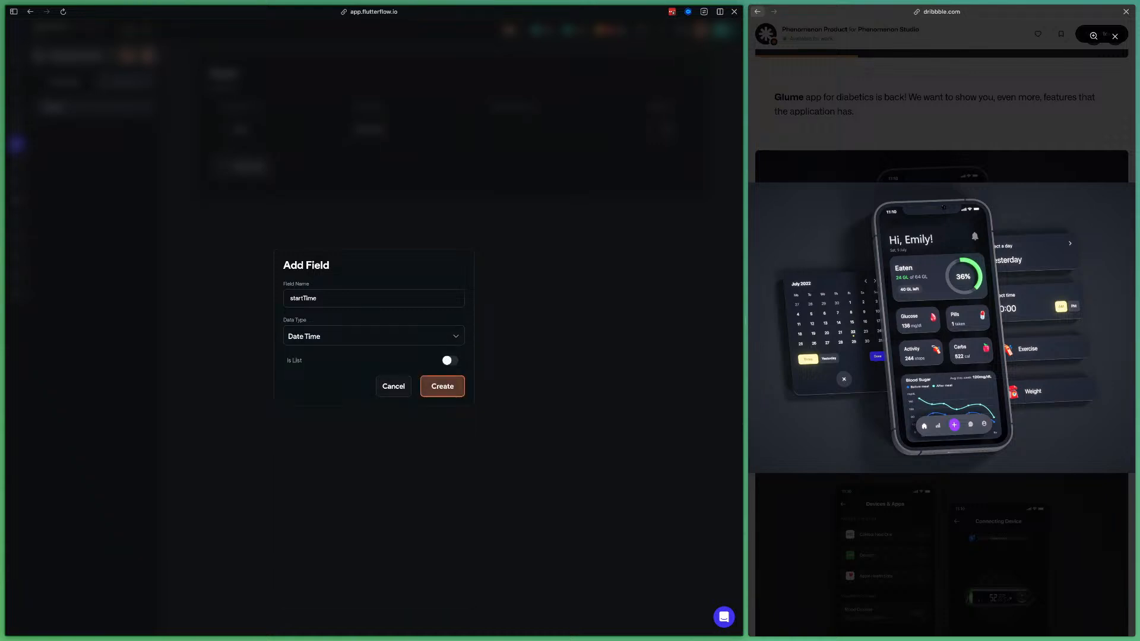
click(443, 387)
Add a field named endTime of type Date Time to the Event data type
click(241, 193)
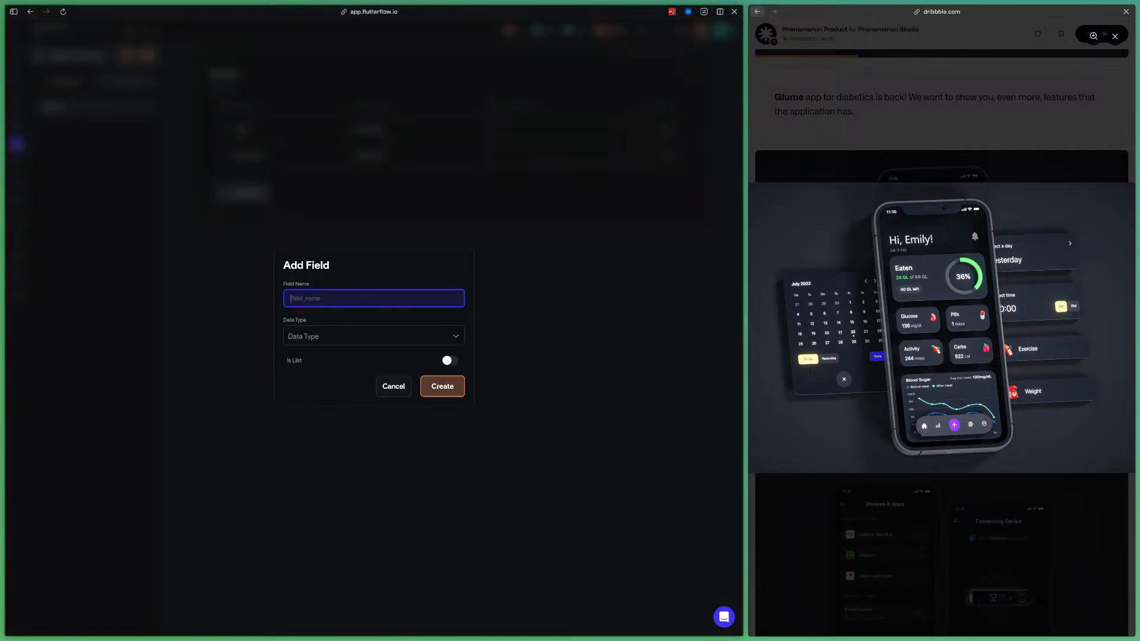
text(endTime)
click(374, 337)
click(315, 527)
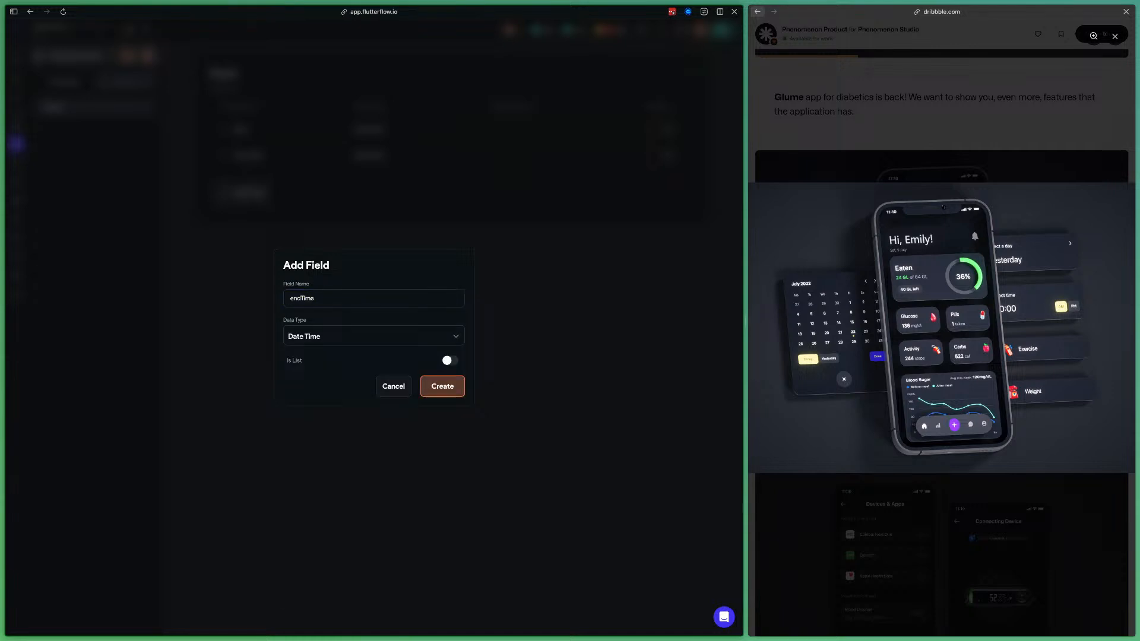
click(443, 387)
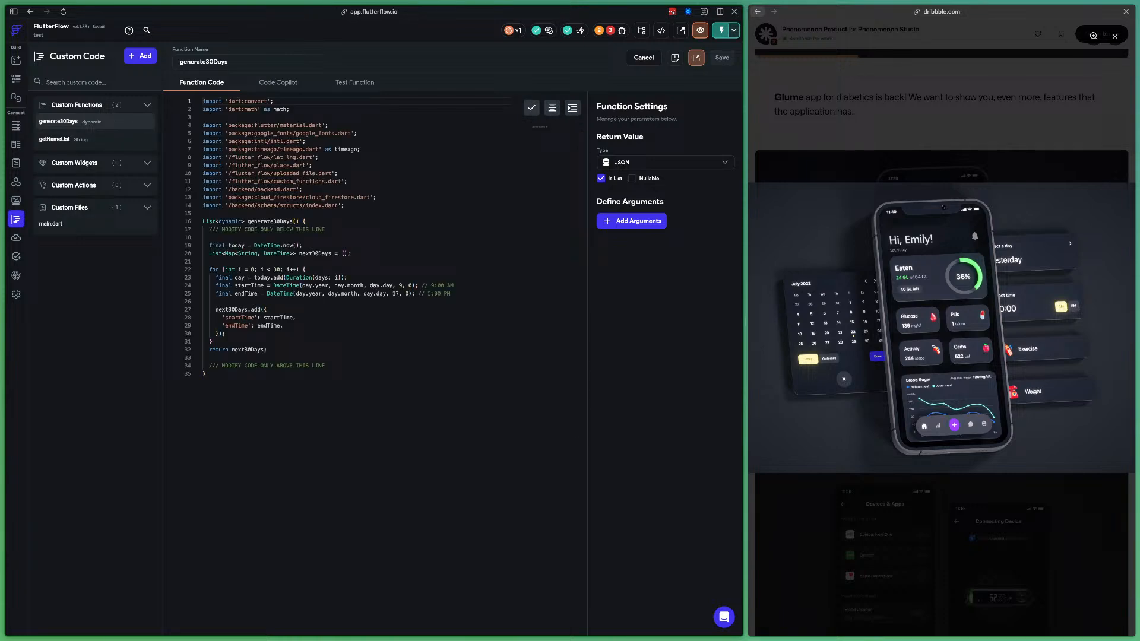
Set the return value of the generate30Days custom function to the Event data type
click(665, 162)
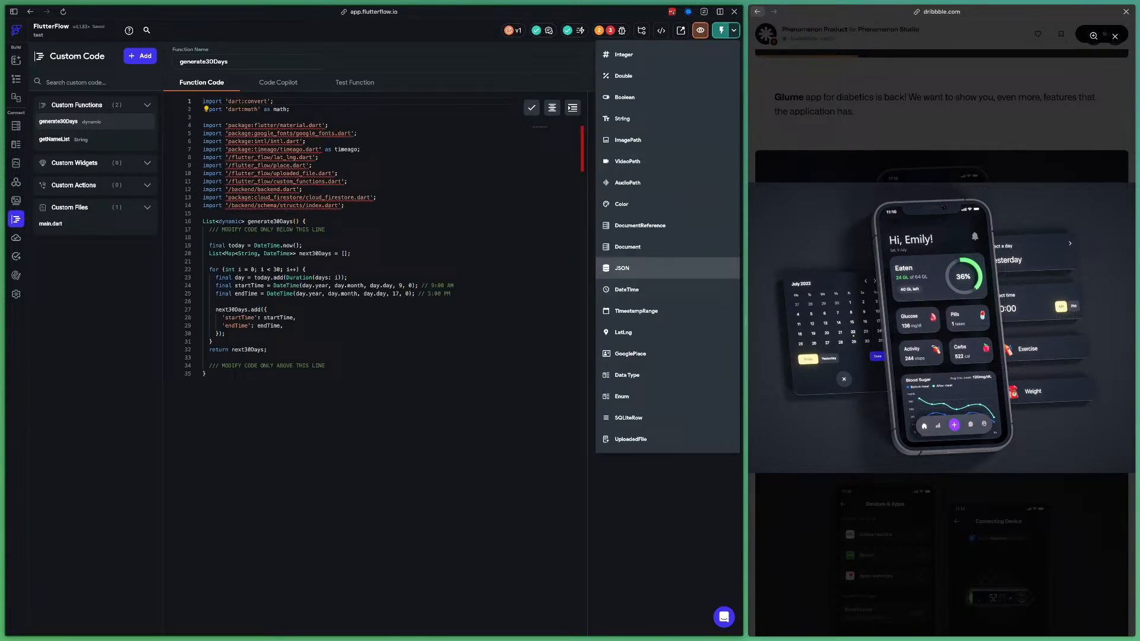
click(627, 375)
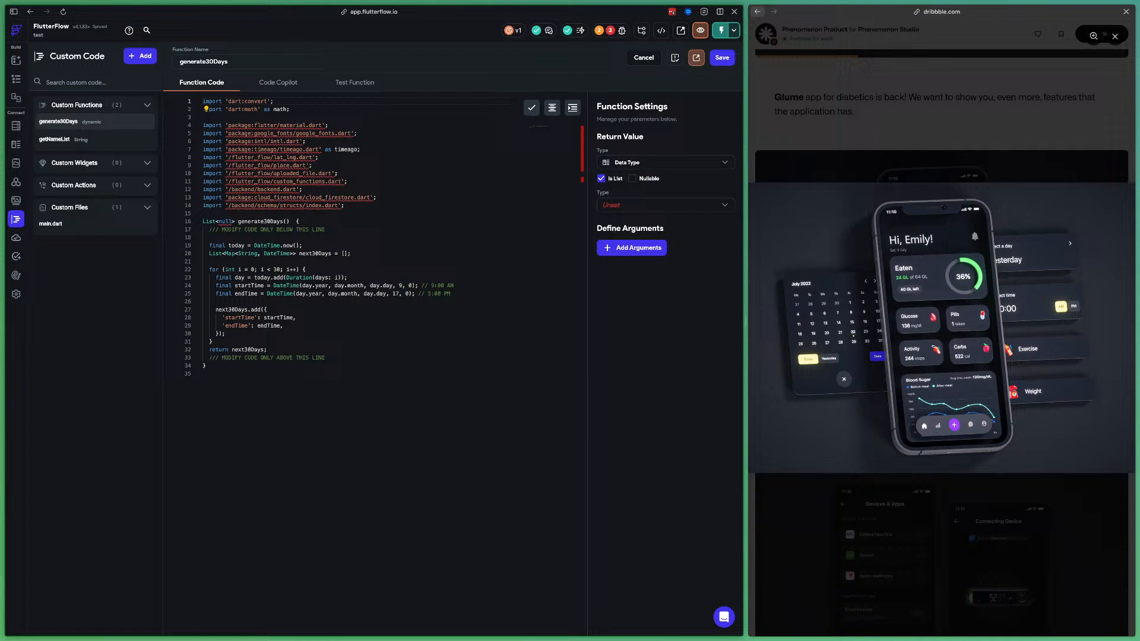
click(664, 206)
click(629, 205)
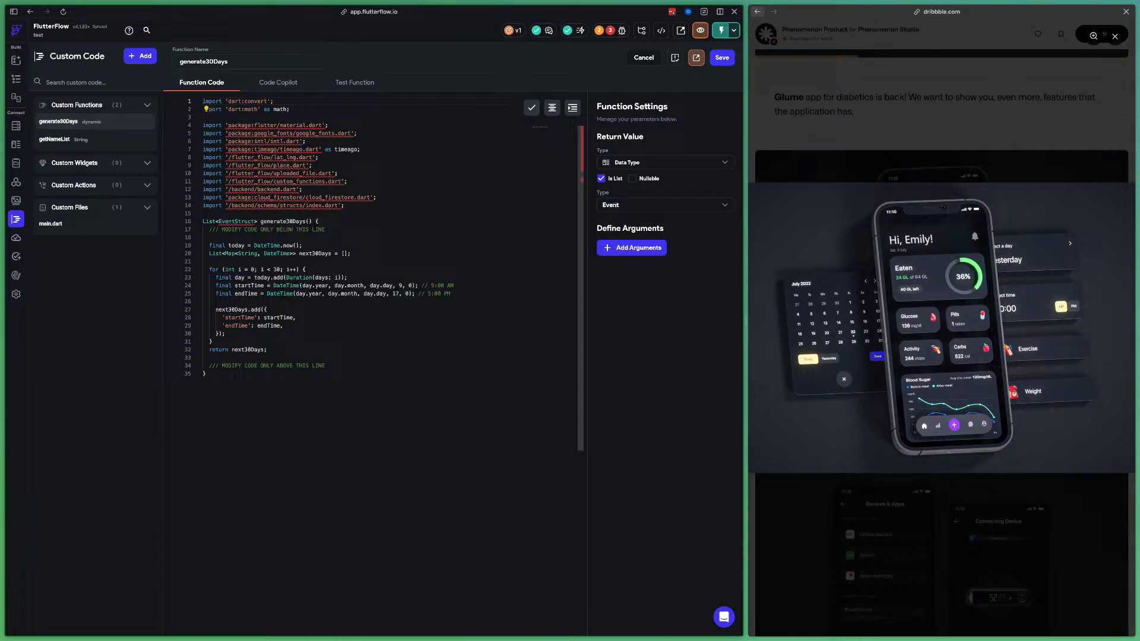
Change the element type of the next30Days list declaration in the function code to EventStruct
double_click(232, 310)
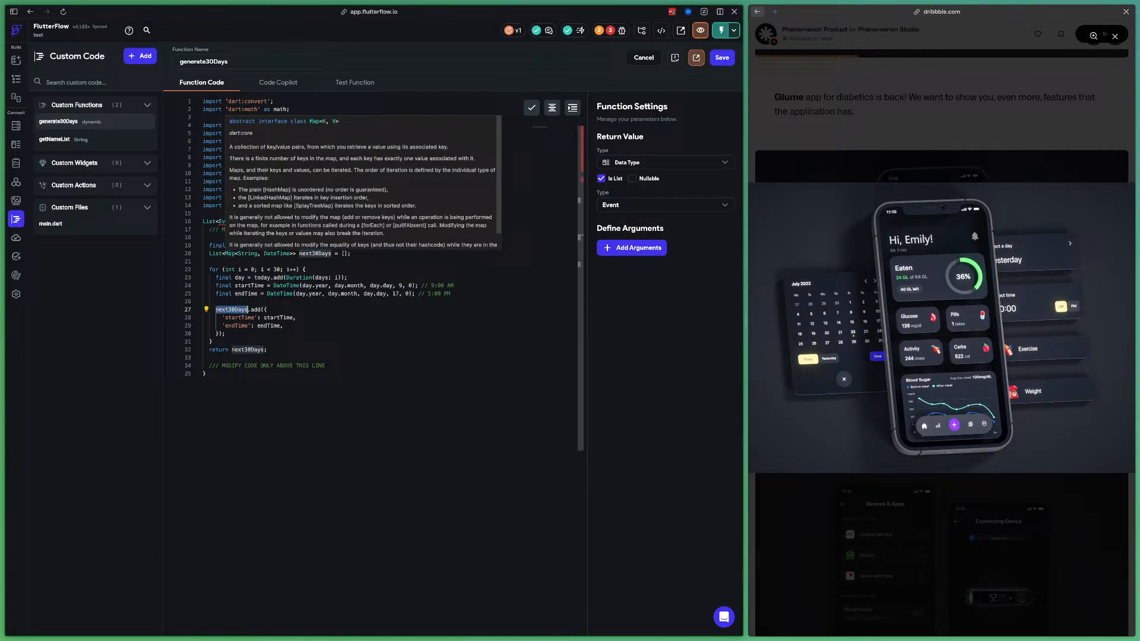
drag(292, 254, 225, 254)
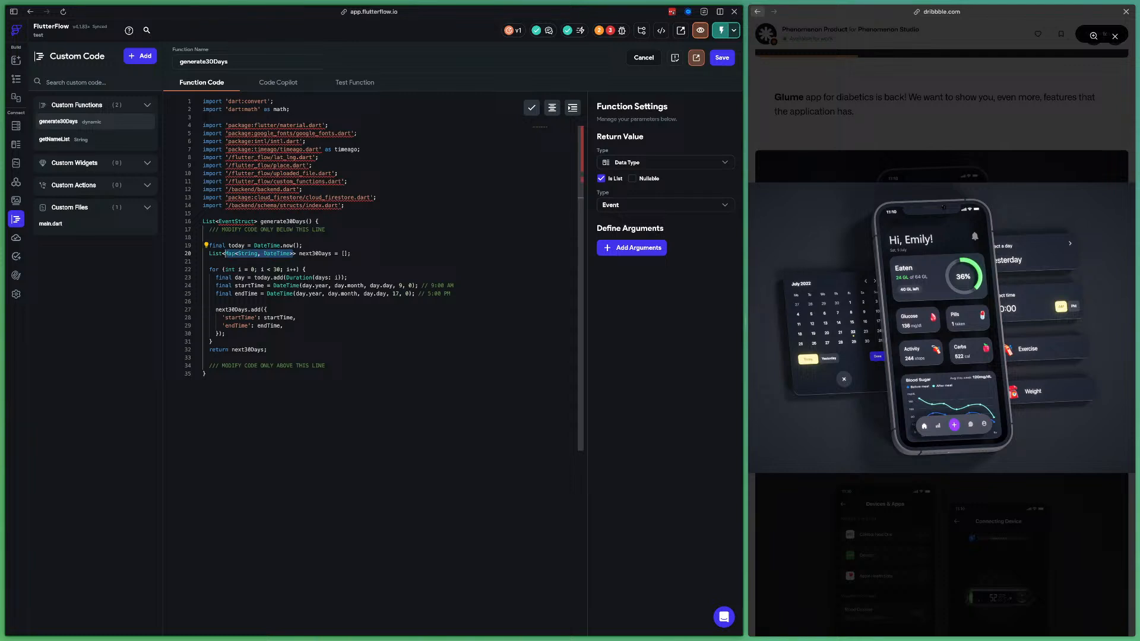
text(Event)
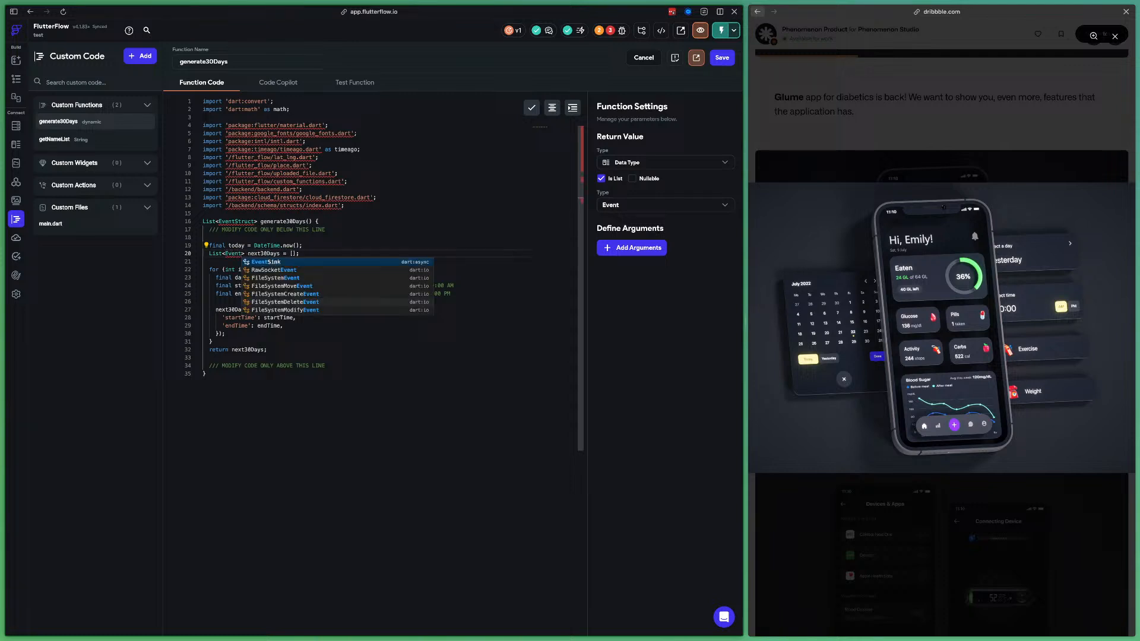
text(Struct)
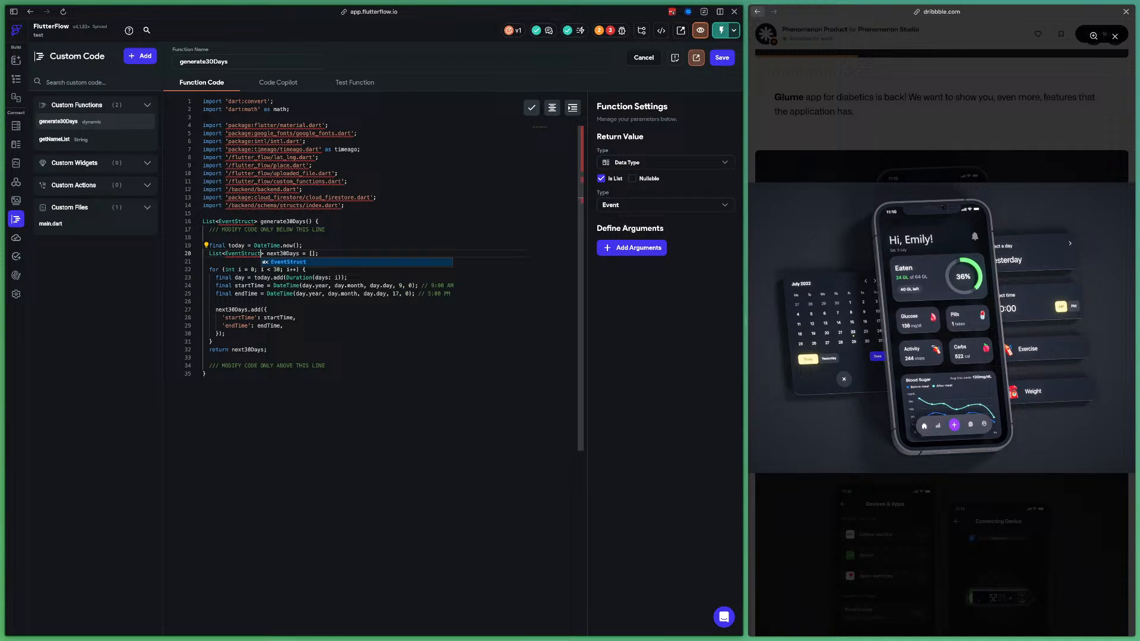
key(Return)
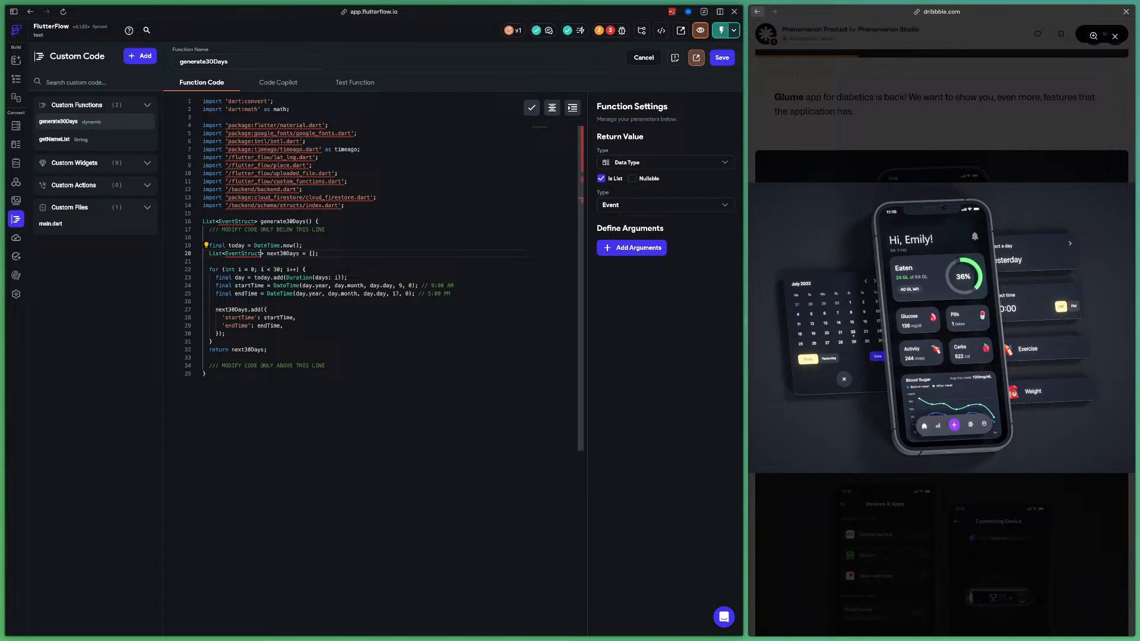
mouse_move(261, 253)
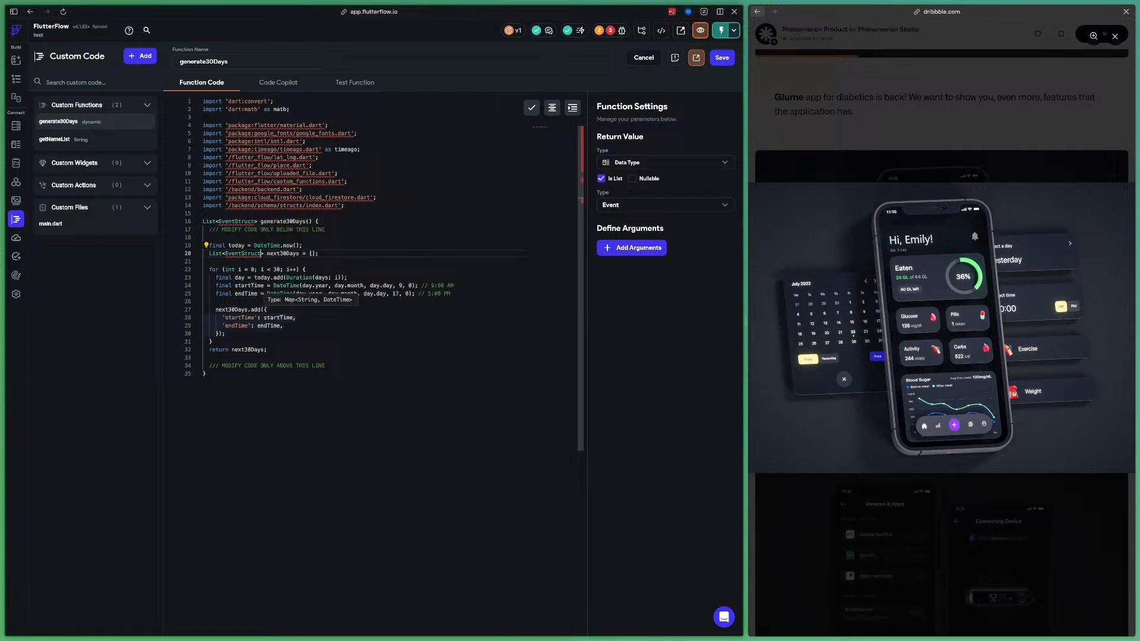
Insert an EventStruct constructor with date: day, startTime: startTime and endTime: endTime into the next30Days.add call
click(264, 309)
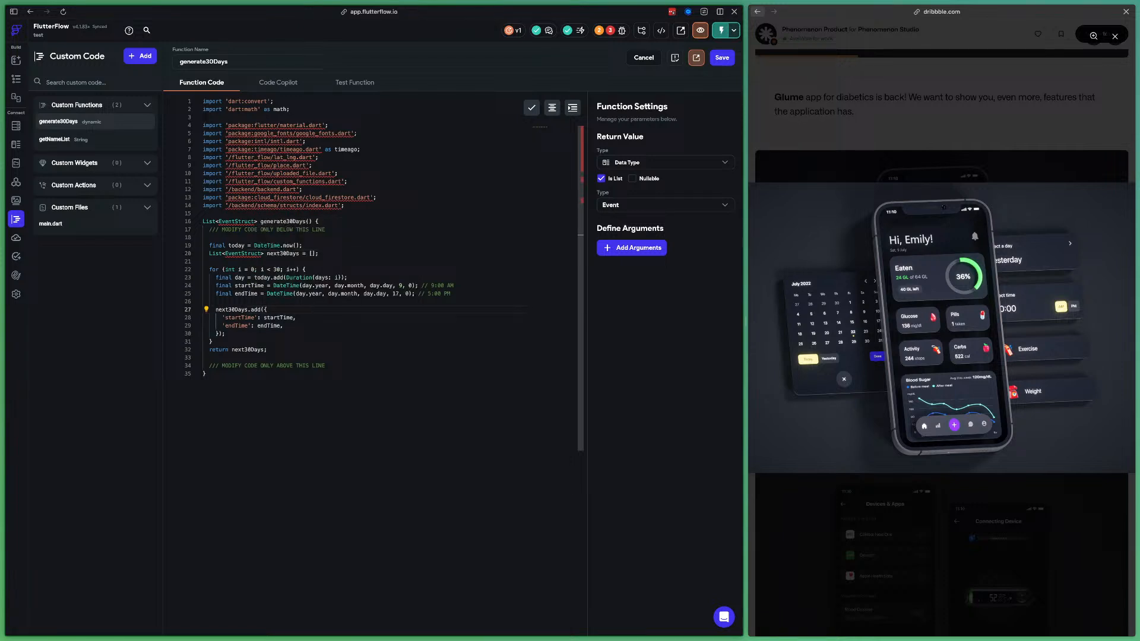
text(EventStruct(date)
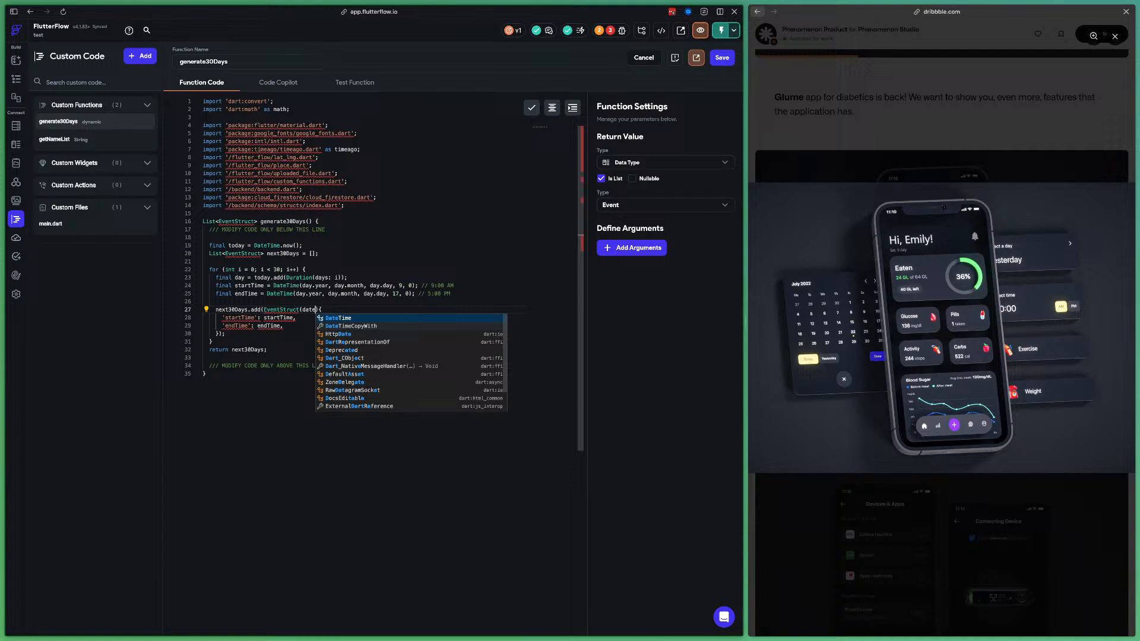
text(:)
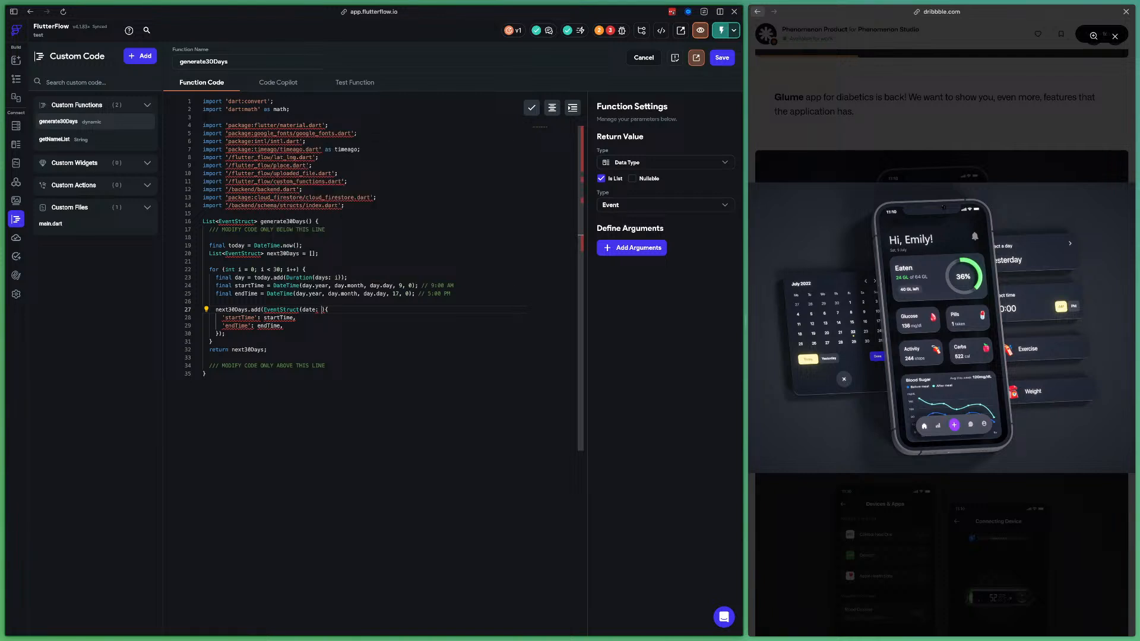
double_click(239, 278)
key(super+c)
click(321, 310)
key(super+v)
text(, start)
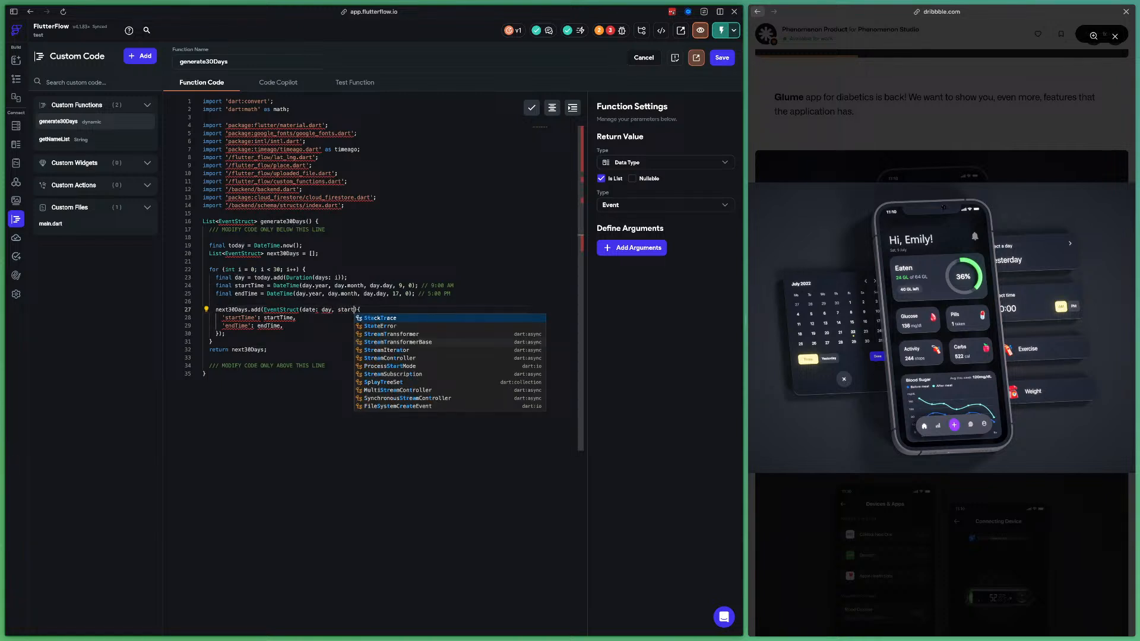
text(Time: )
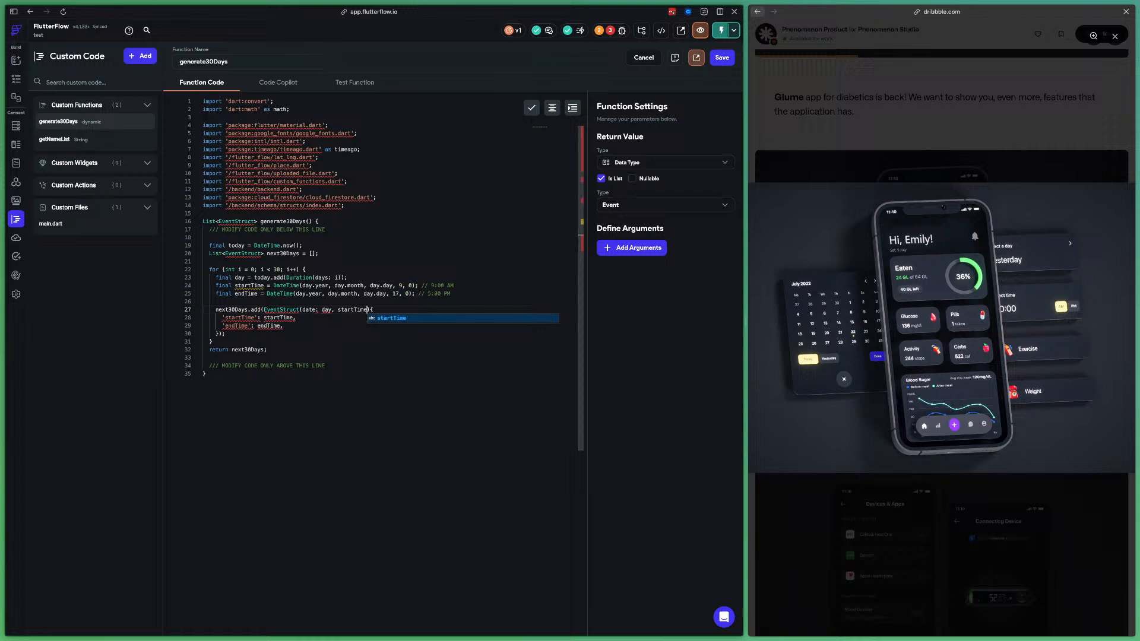
text(start)
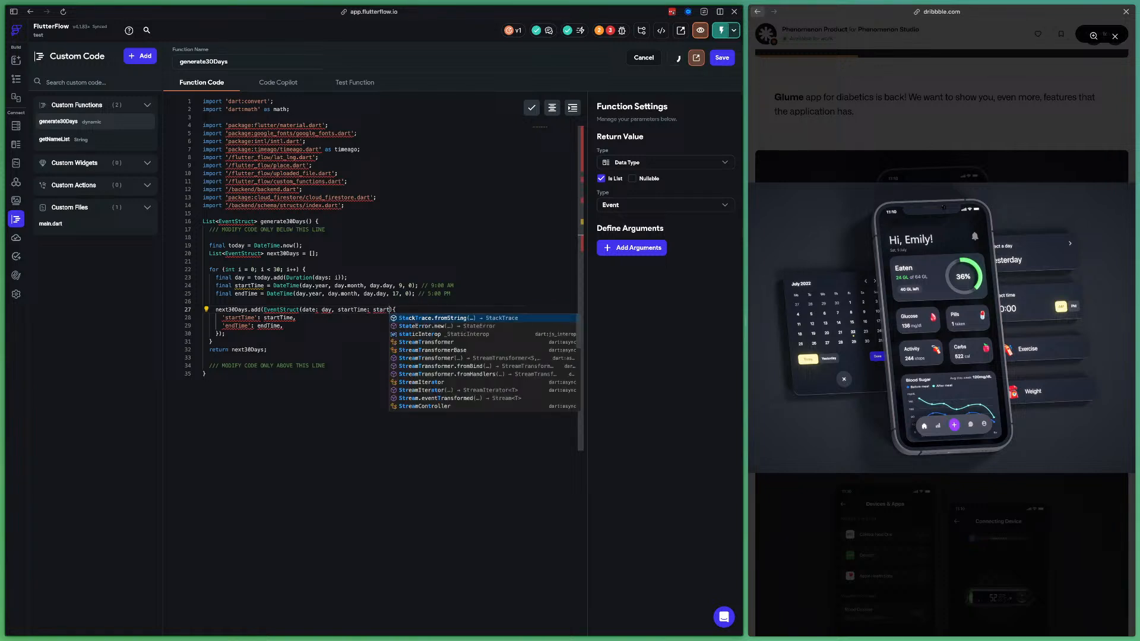
text(Time, end)
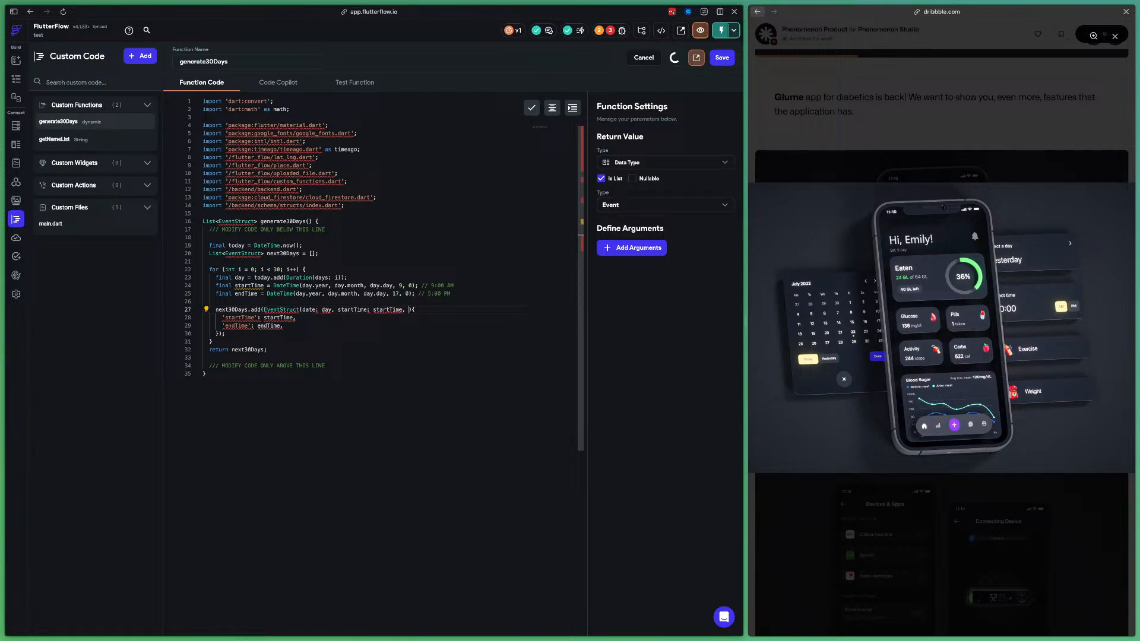
text(Time)
text(: endTim)
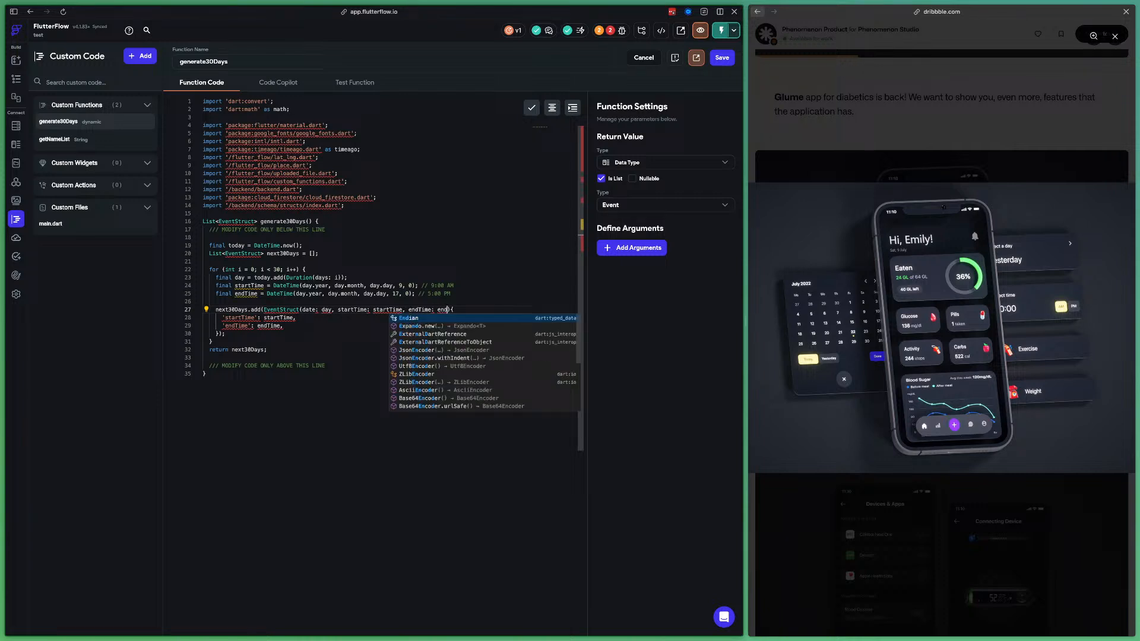
text(e)
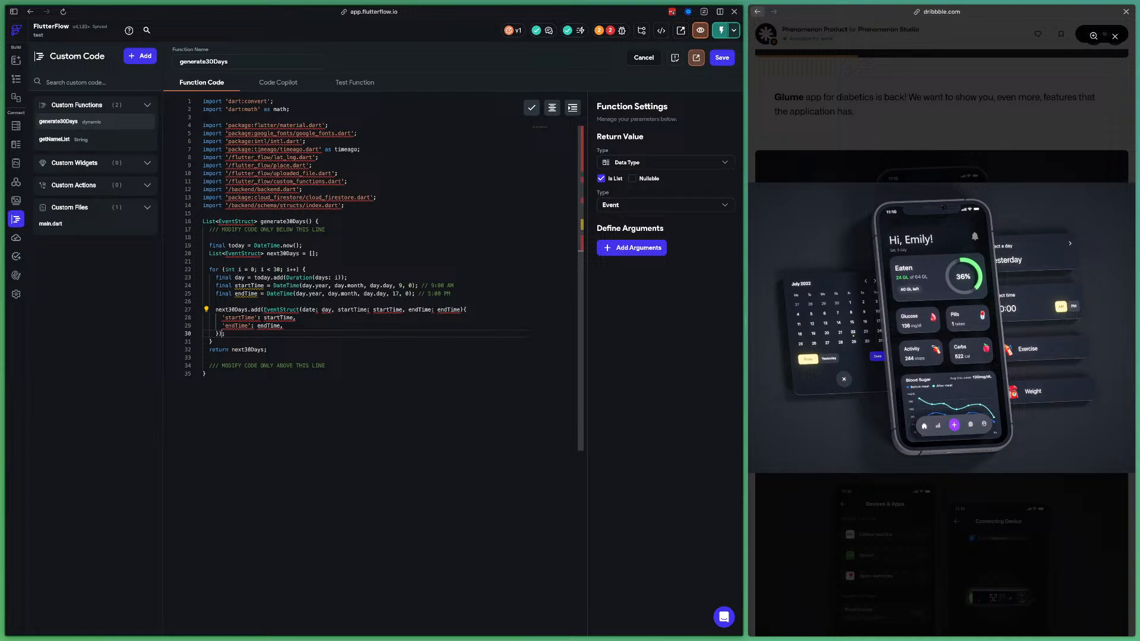
Replace the old startTime and endTime map after the EventStruct arguments with closing parentheses and a semicolon, and save the function
drag(226, 334, 457, 309)
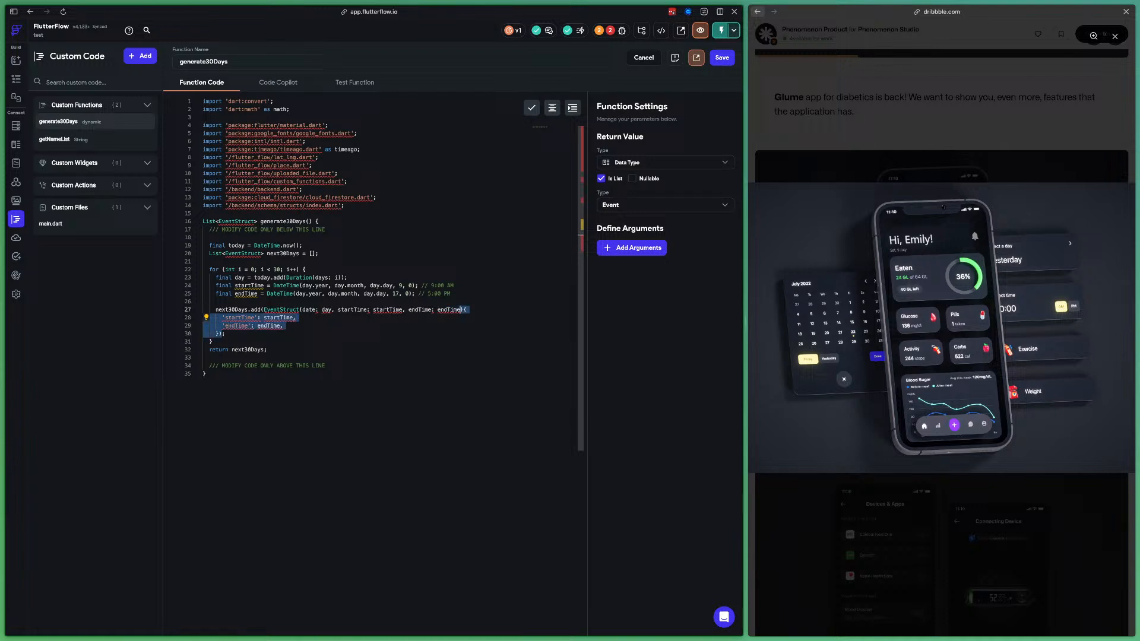
text(e);)
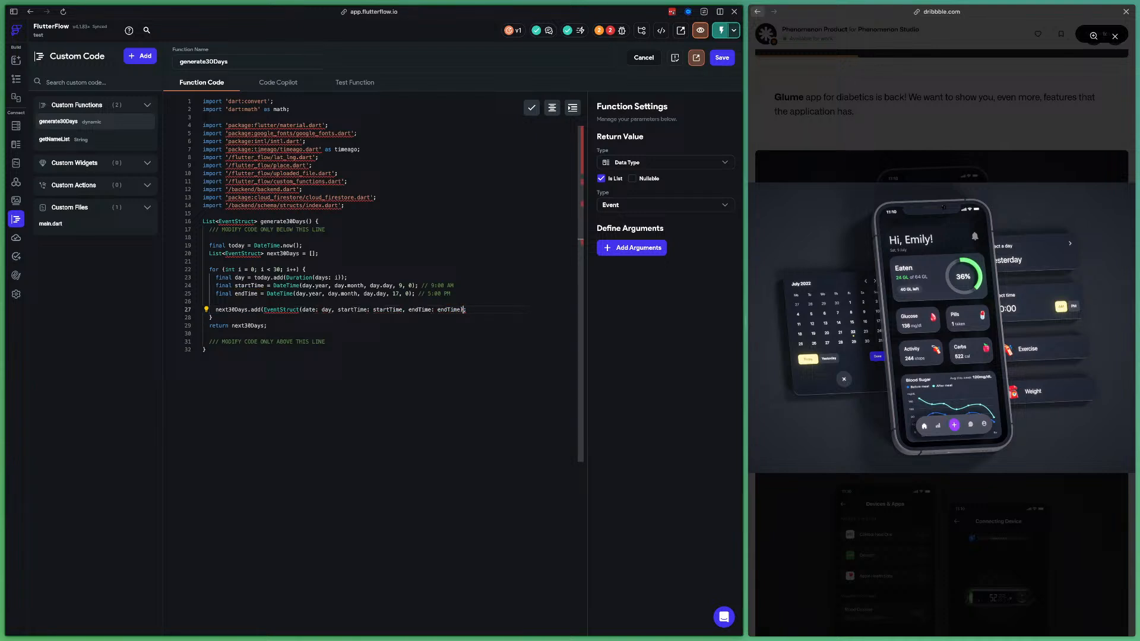
mouse_move(281, 310)
text())
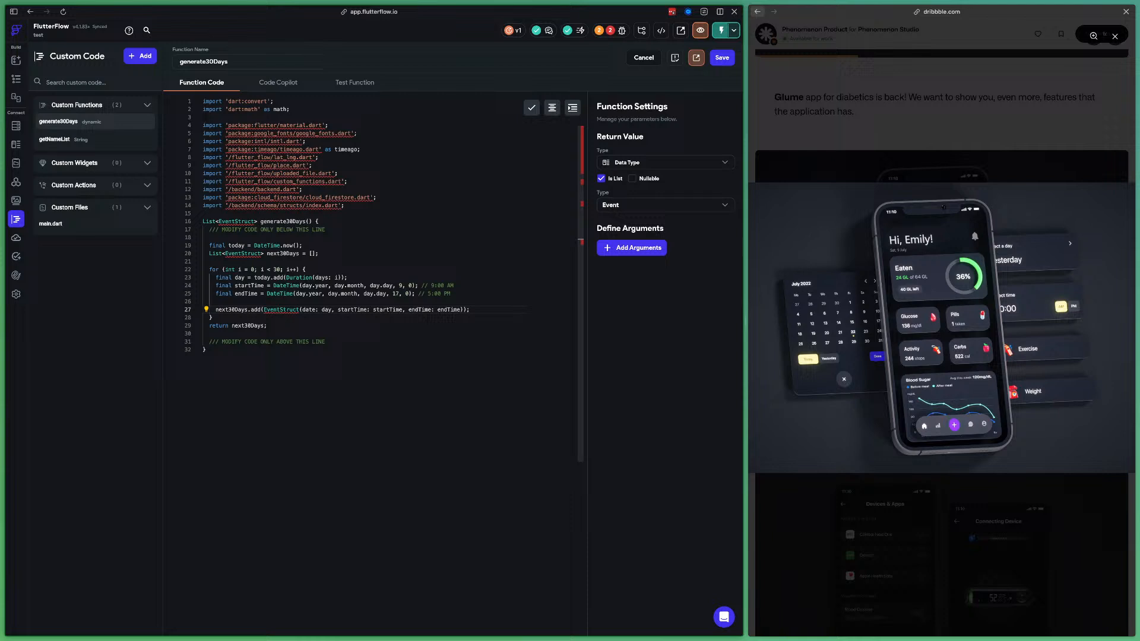
key(ctrl+s)
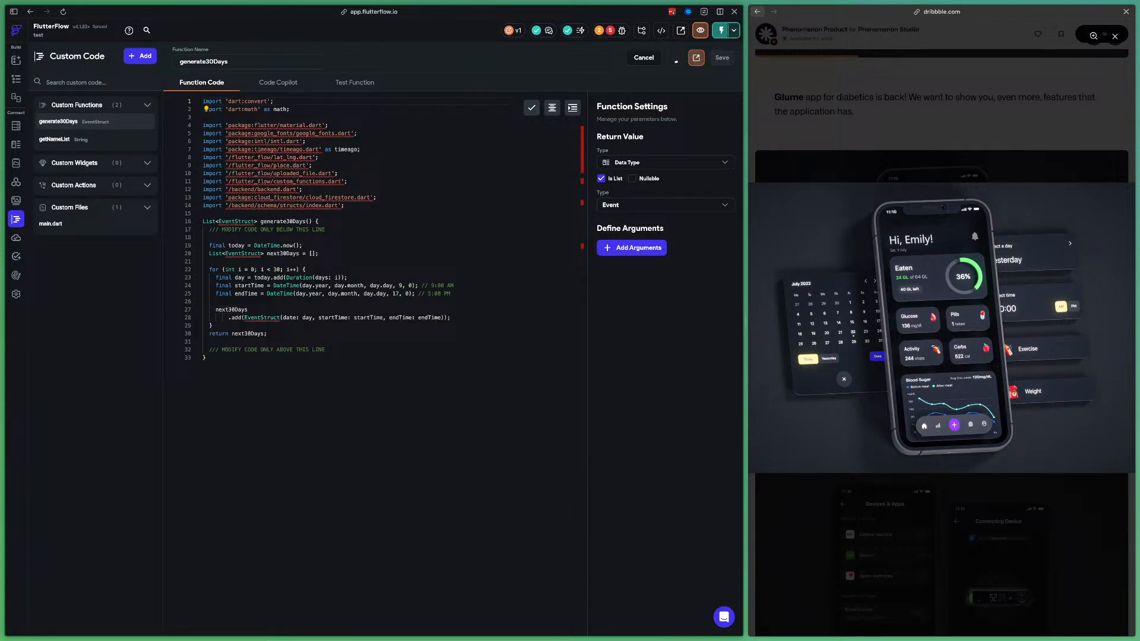
Open the startEndTime component from the ant page and check the variable bound to its first text
click(16, 79)
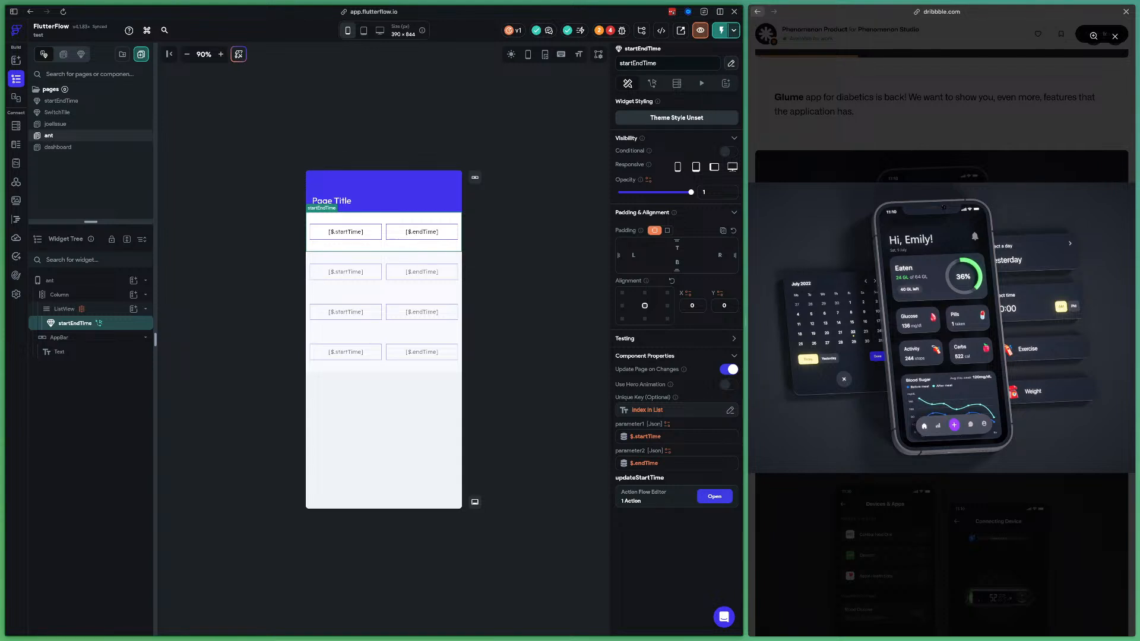
double_click(346, 232)
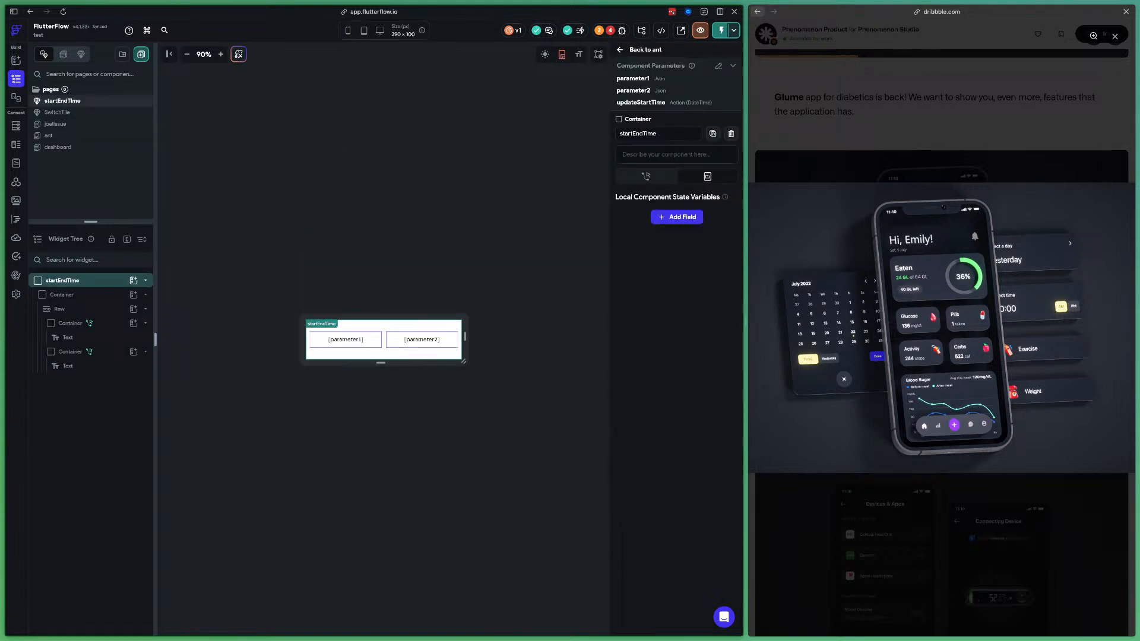
click(346, 339)
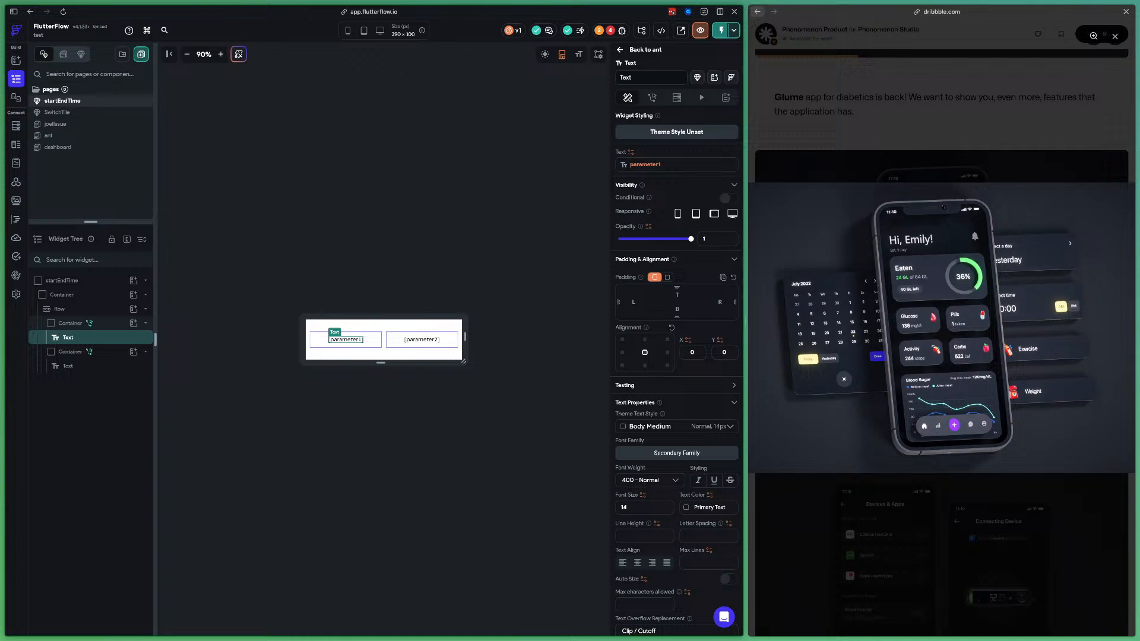
click(645, 164)
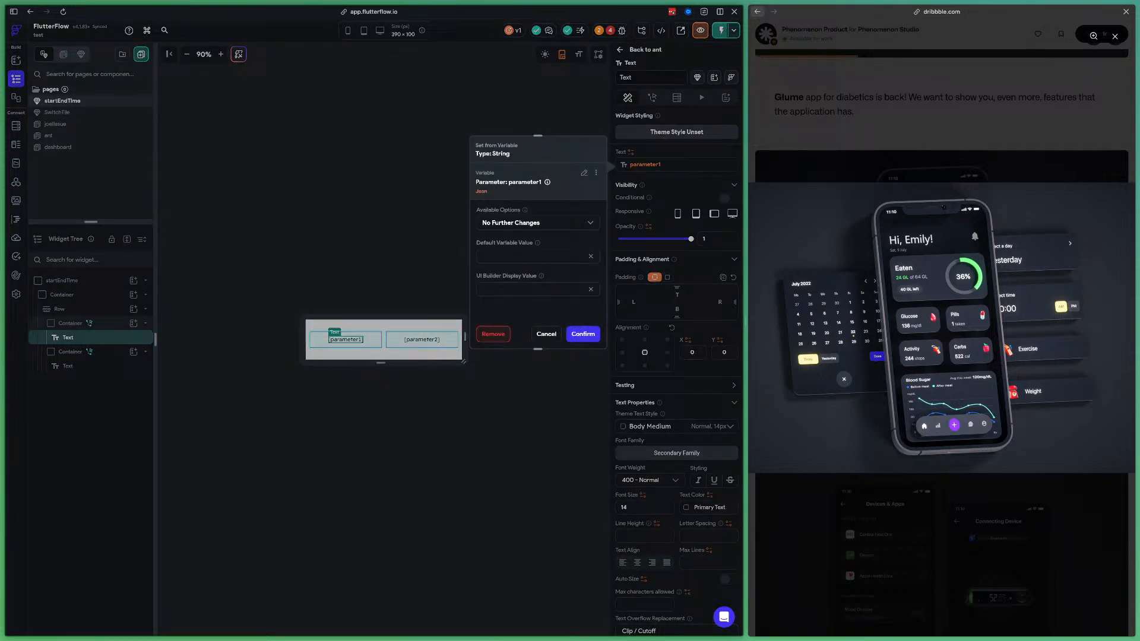
click(584, 173)
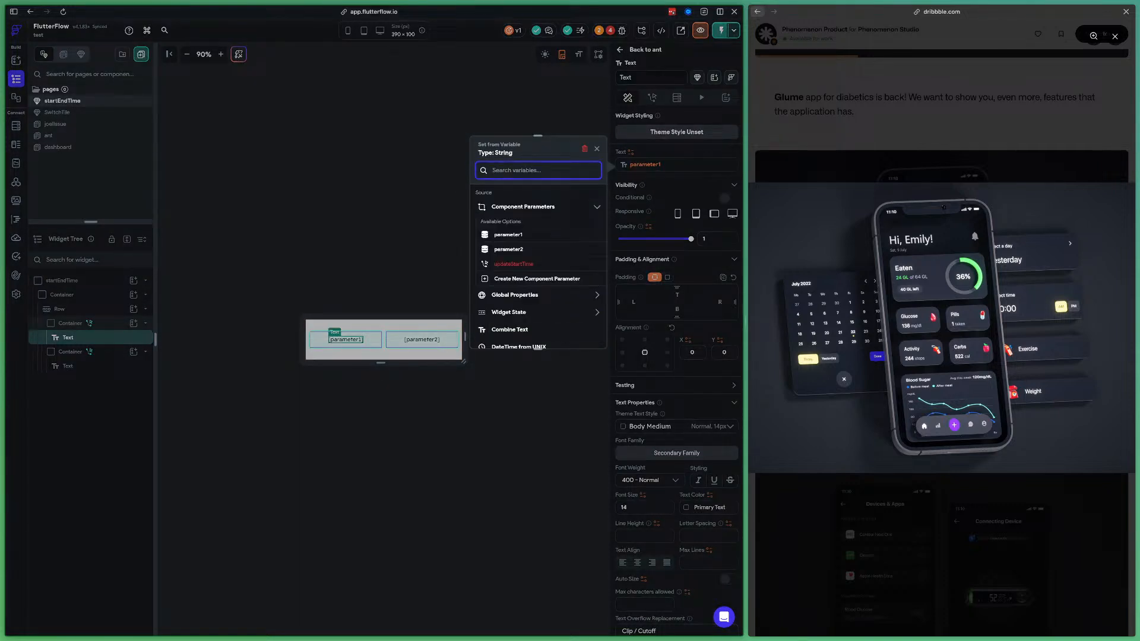
click(597, 149)
Remove parameter1 and parameter2 from the startEndTime component's defined parameters
click(62, 280)
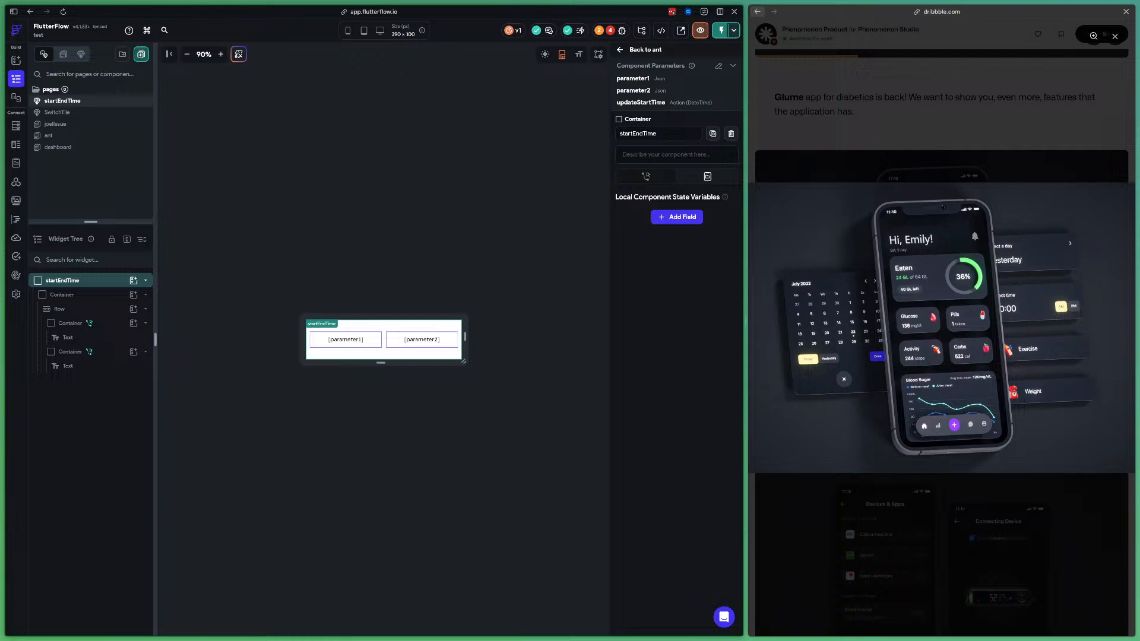
click(718, 66)
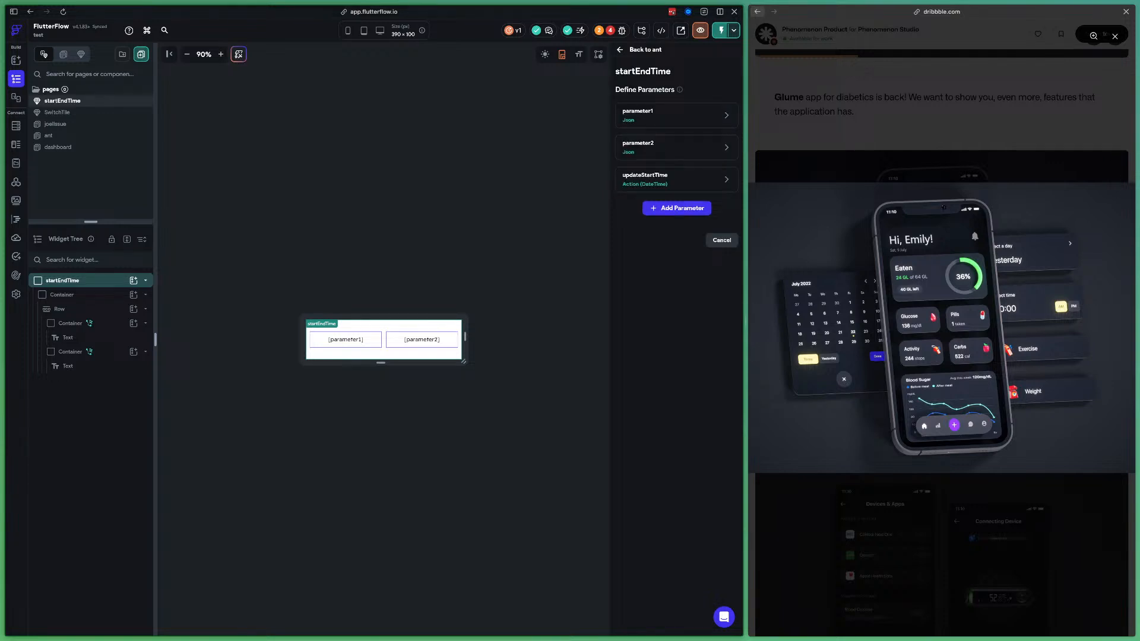
click(705, 115)
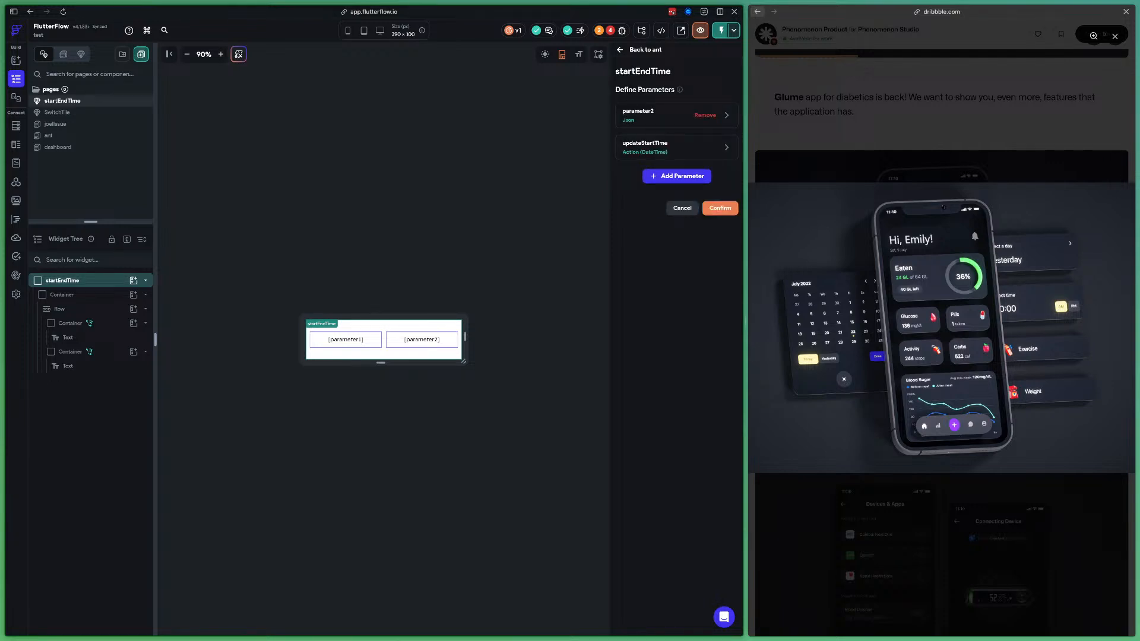
click(705, 115)
click(676, 144)
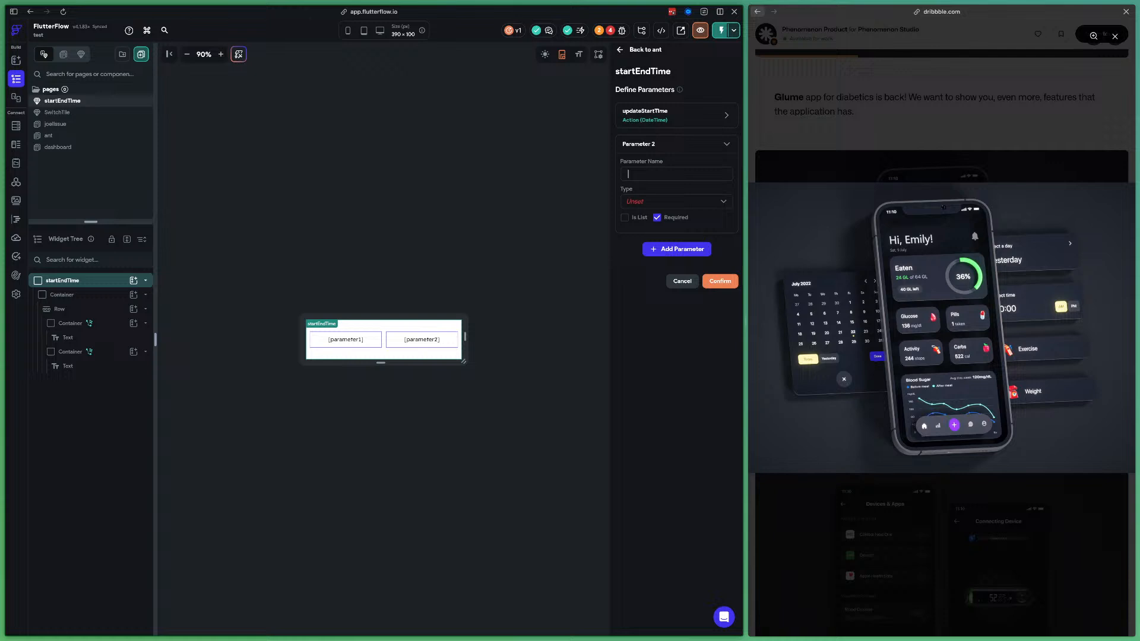
text(startTime)
click(676, 202)
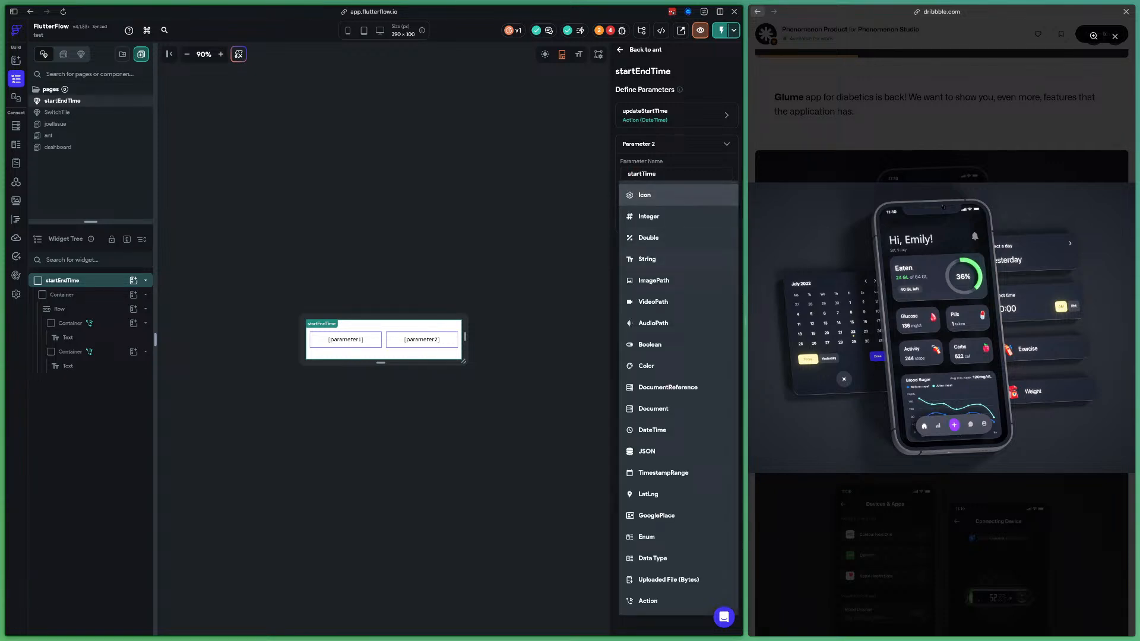
click(660, 430)
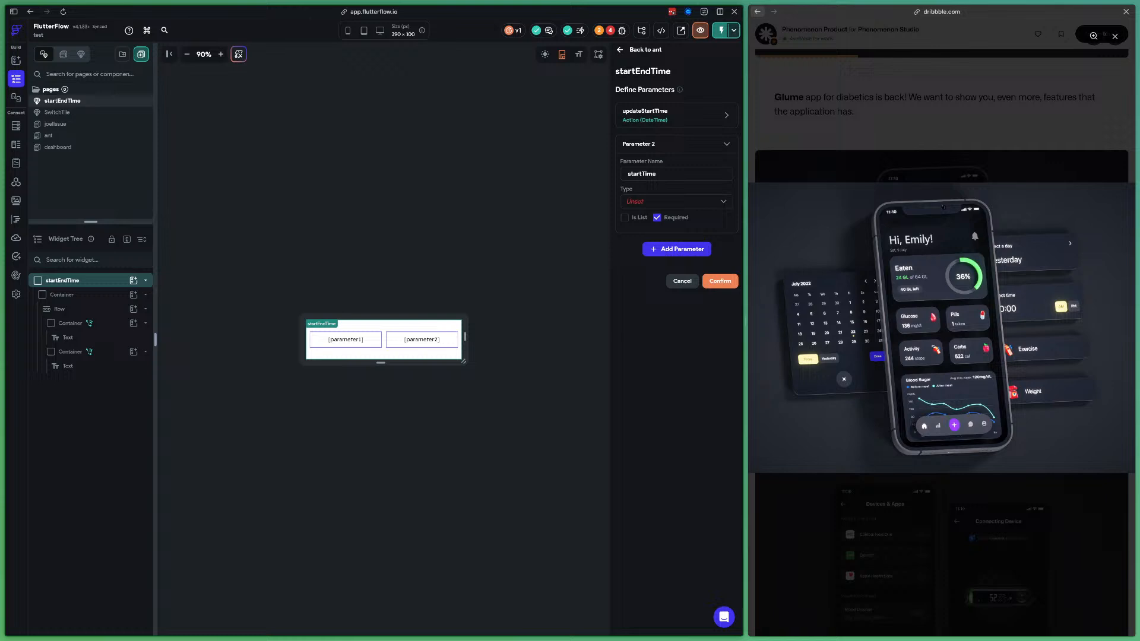
click(706, 143)
Add a required component parameter named event with the data type Event, and confirm the parameter changes
click(705, 144)
text(event)
click(676, 202)
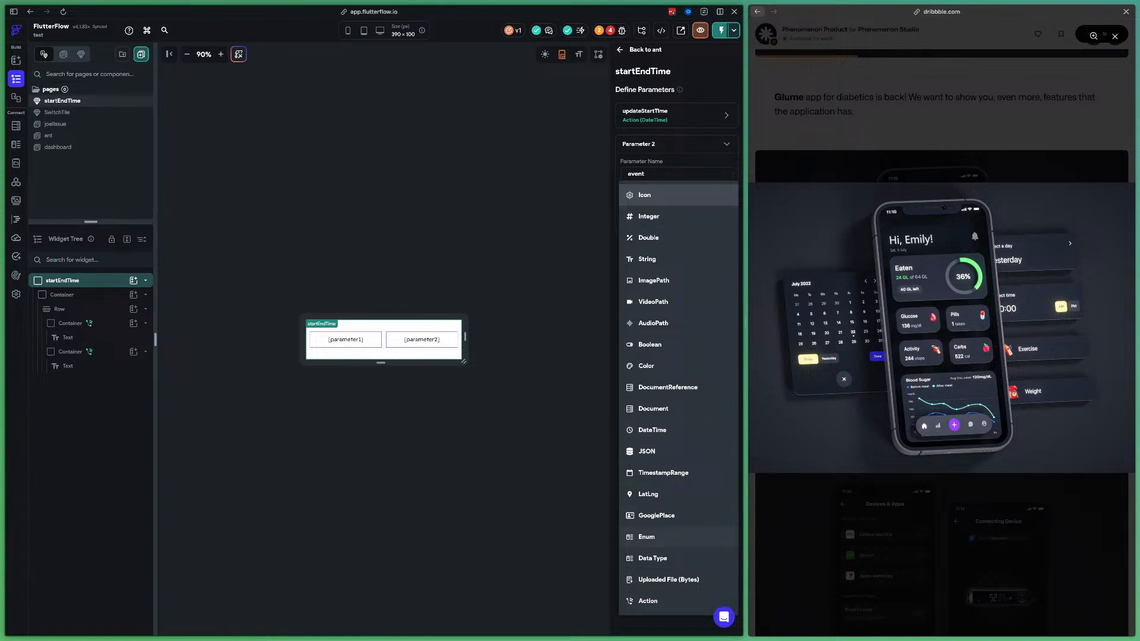
click(669, 558)
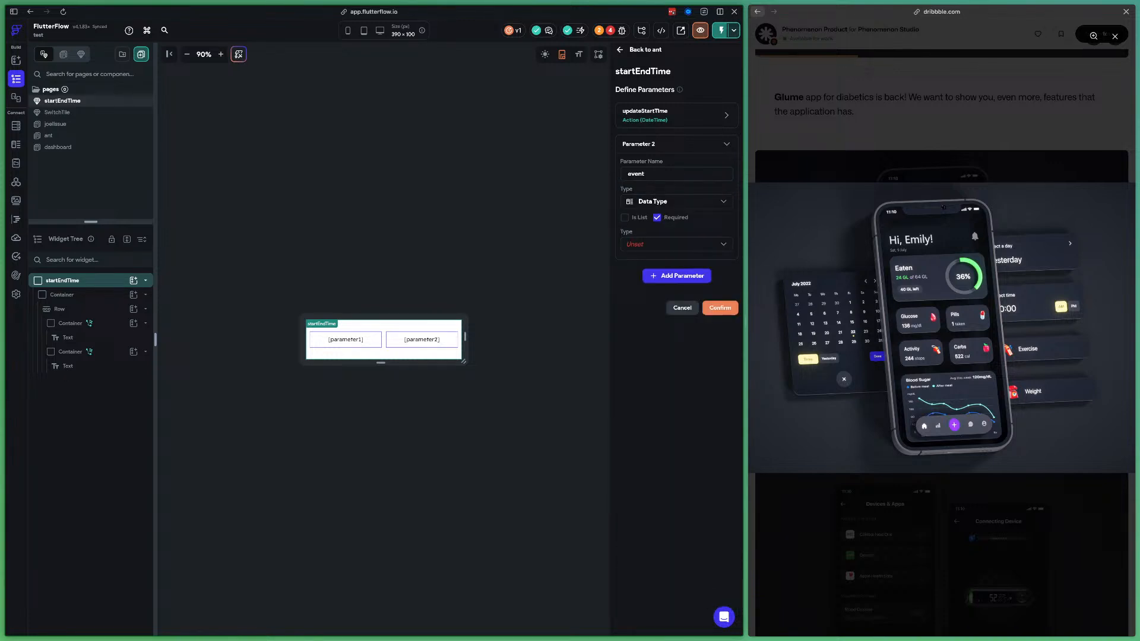
click(676, 244)
click(640, 244)
click(720, 307)
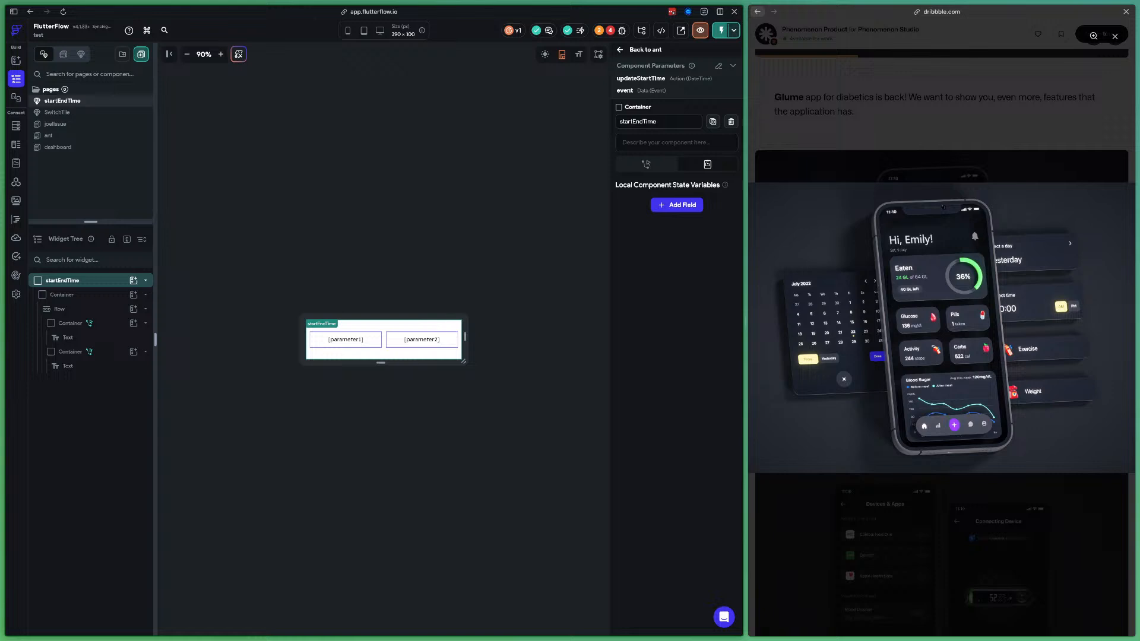
Clear the parameter1 variable binding from the first text in the startEndTime component
click(345, 340)
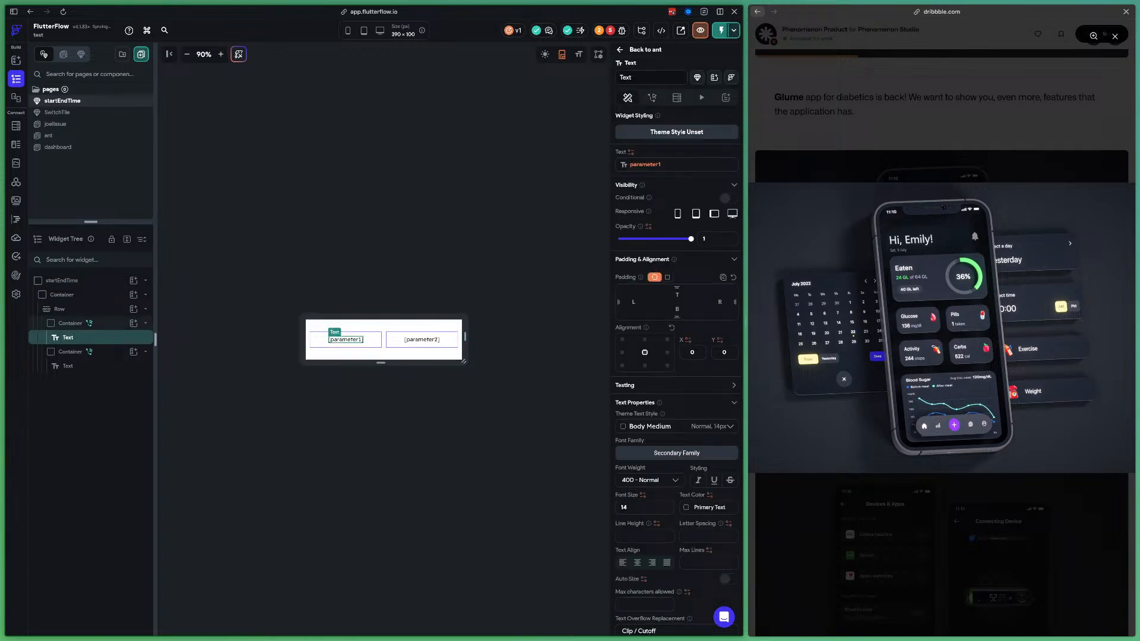
click(630, 153)
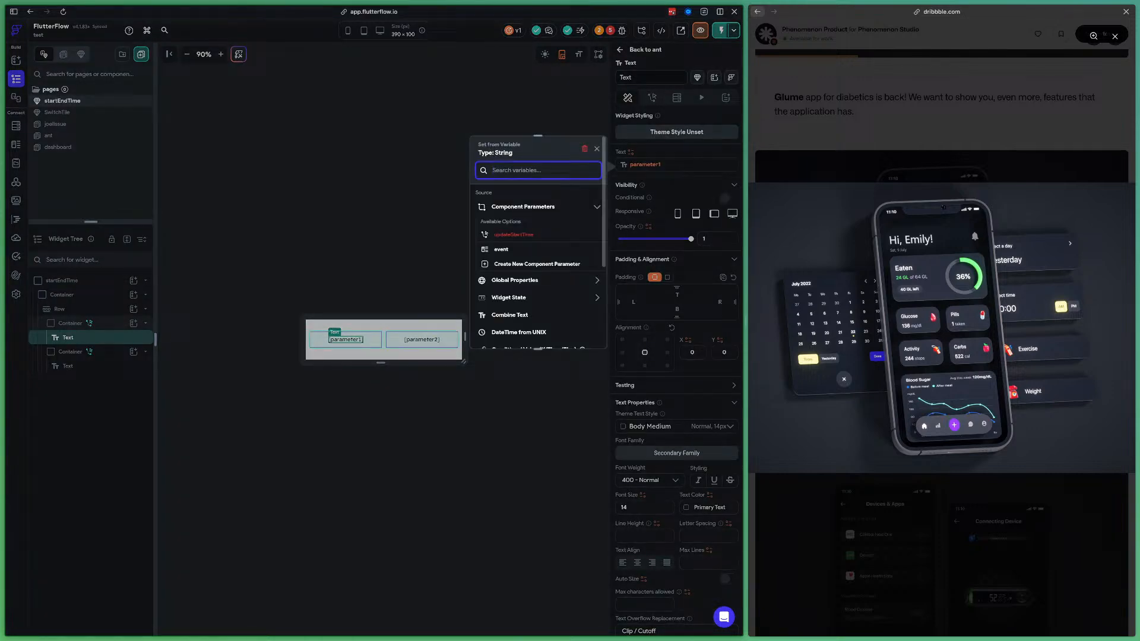
click(597, 148)
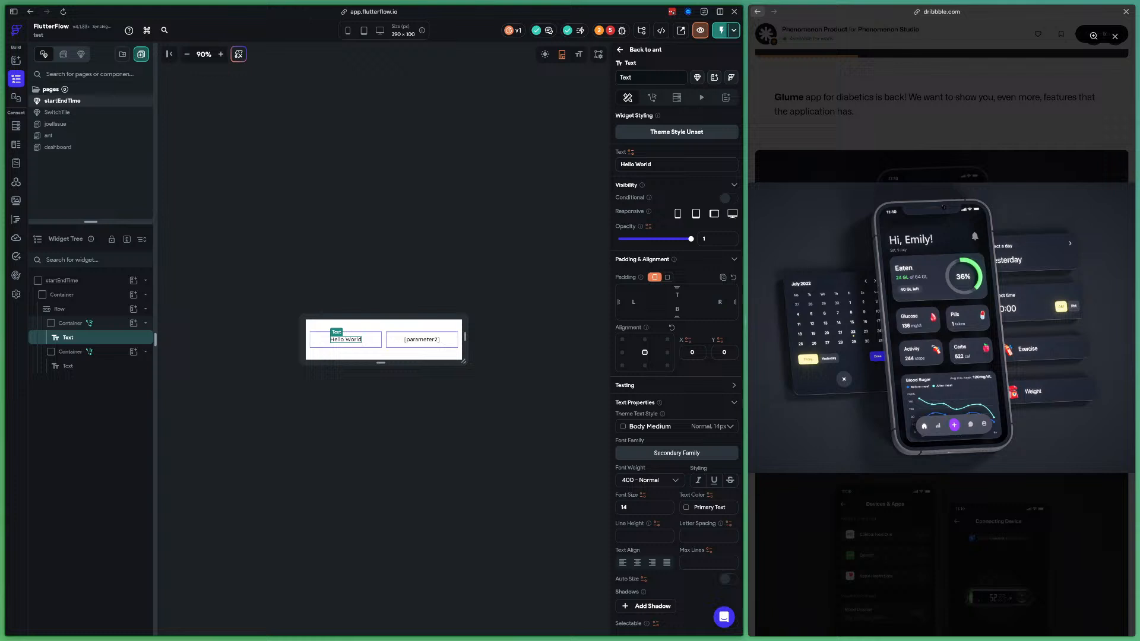
Bind the first text to the startTime data structure field of the event component parameter
click(631, 152)
click(502, 247)
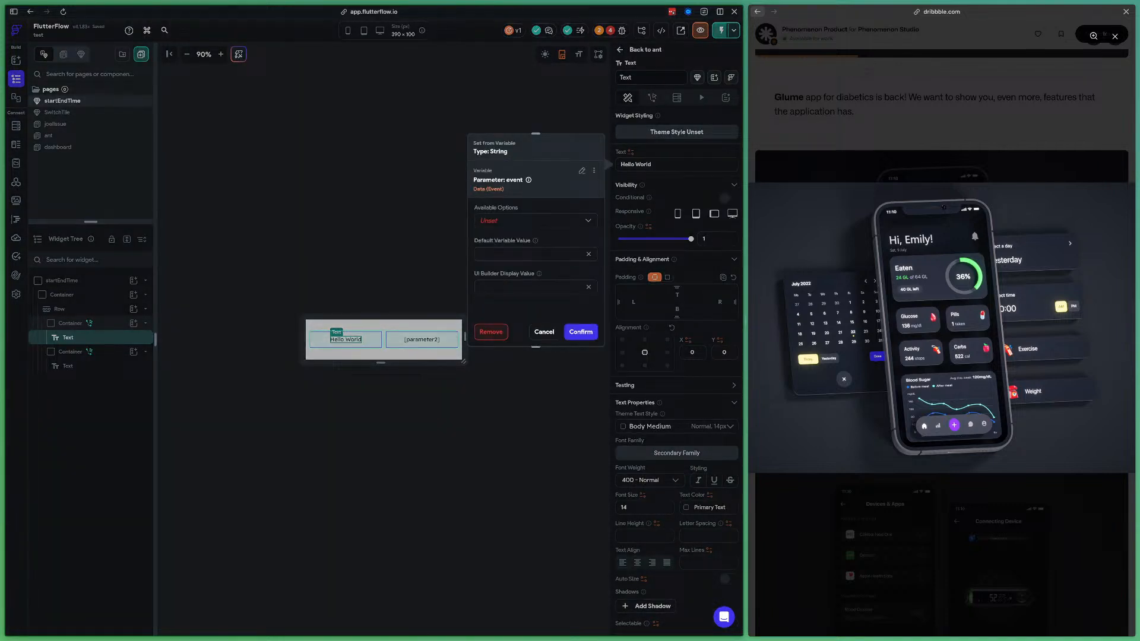
click(531, 220)
click(509, 221)
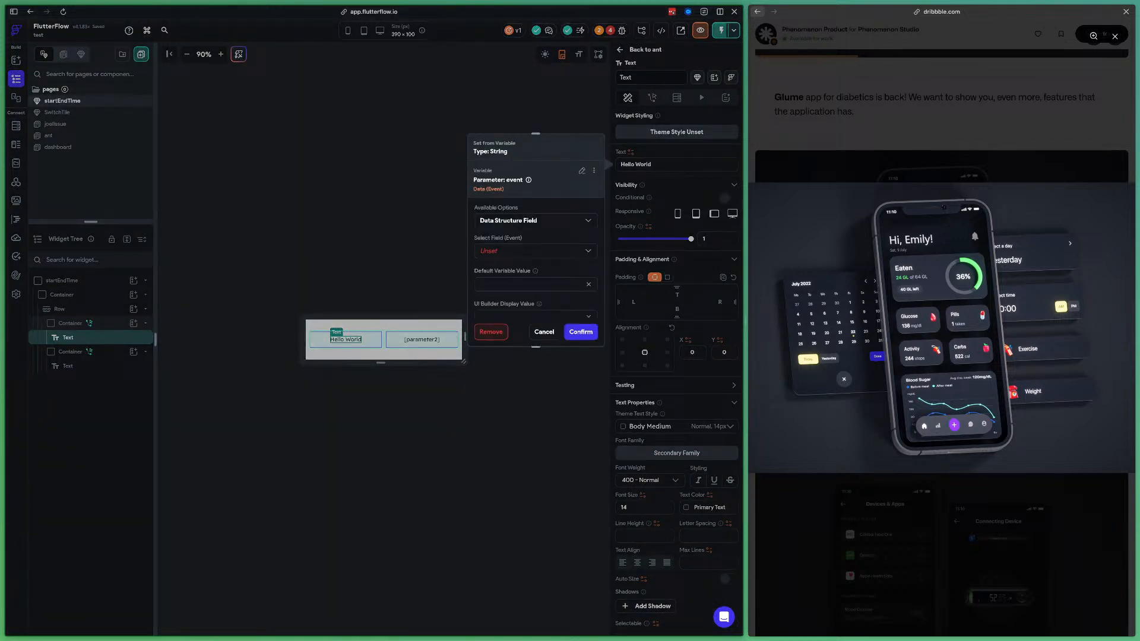
click(535, 251)
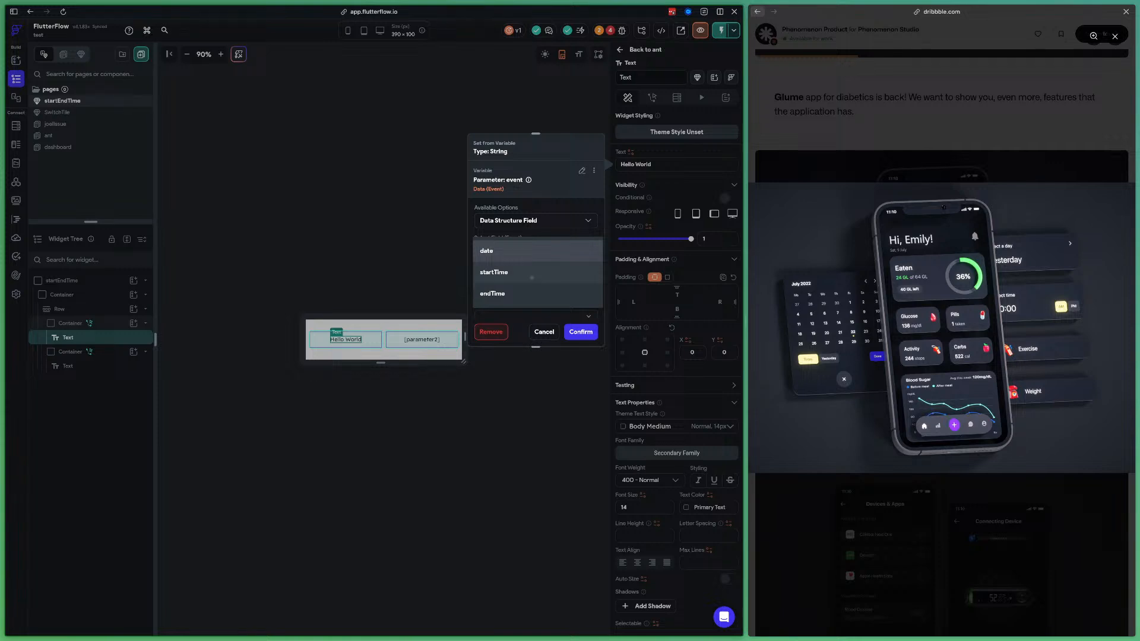
click(531, 277)
Apply the DateTime Format option jm to the first text's startTime value and confirm the binding
click(533, 281)
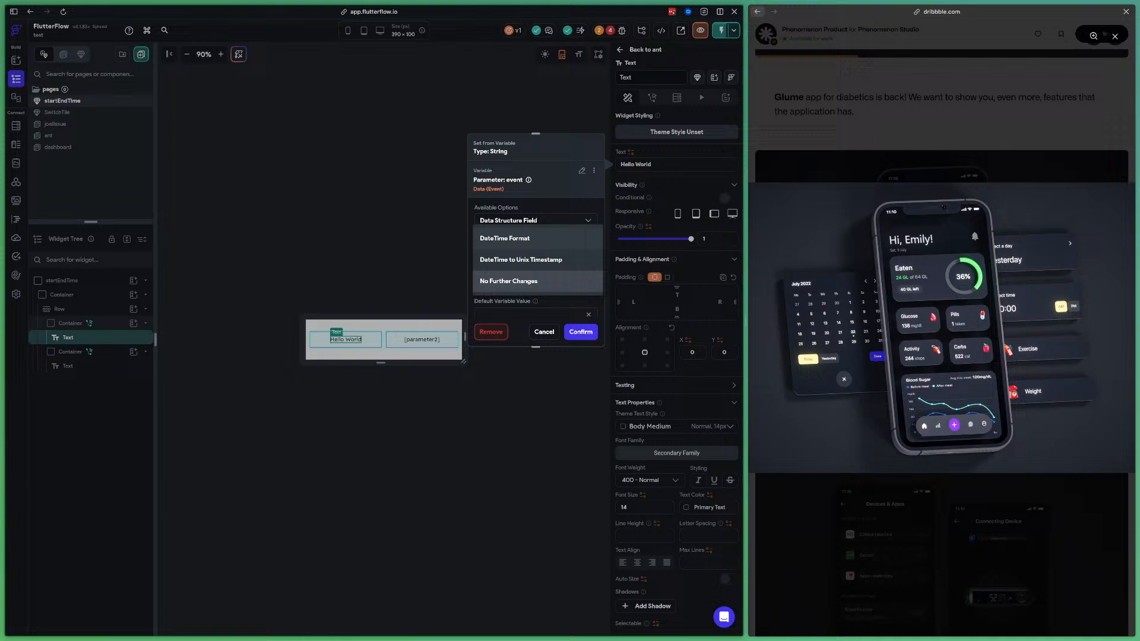
click(530, 238)
scroll(531, 242, down, 2)
click(532, 244)
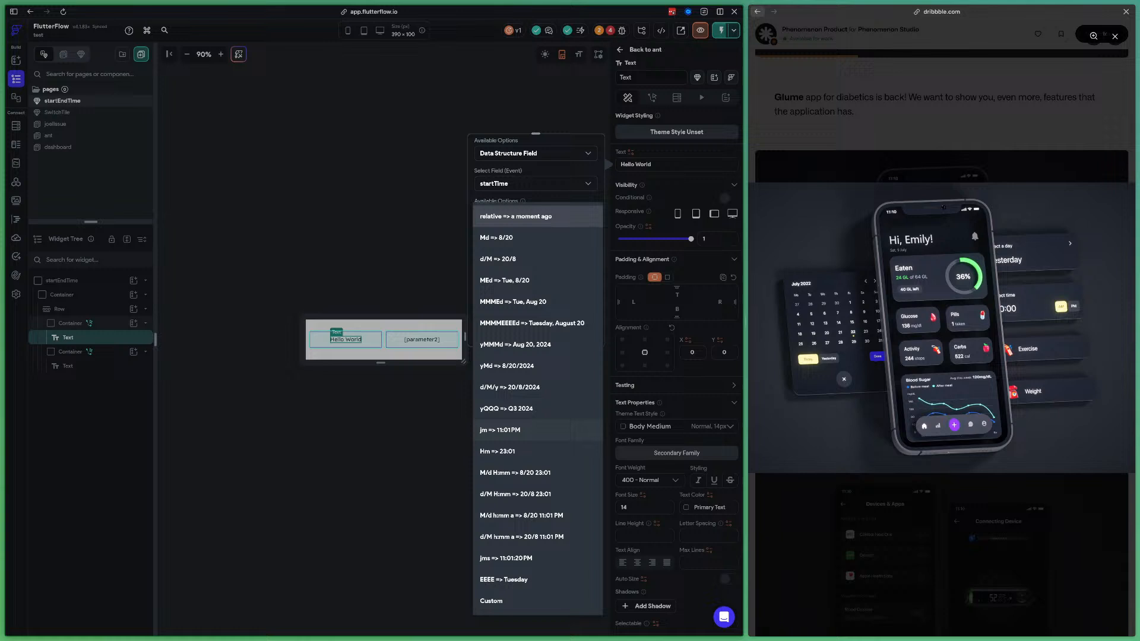
click(527, 431)
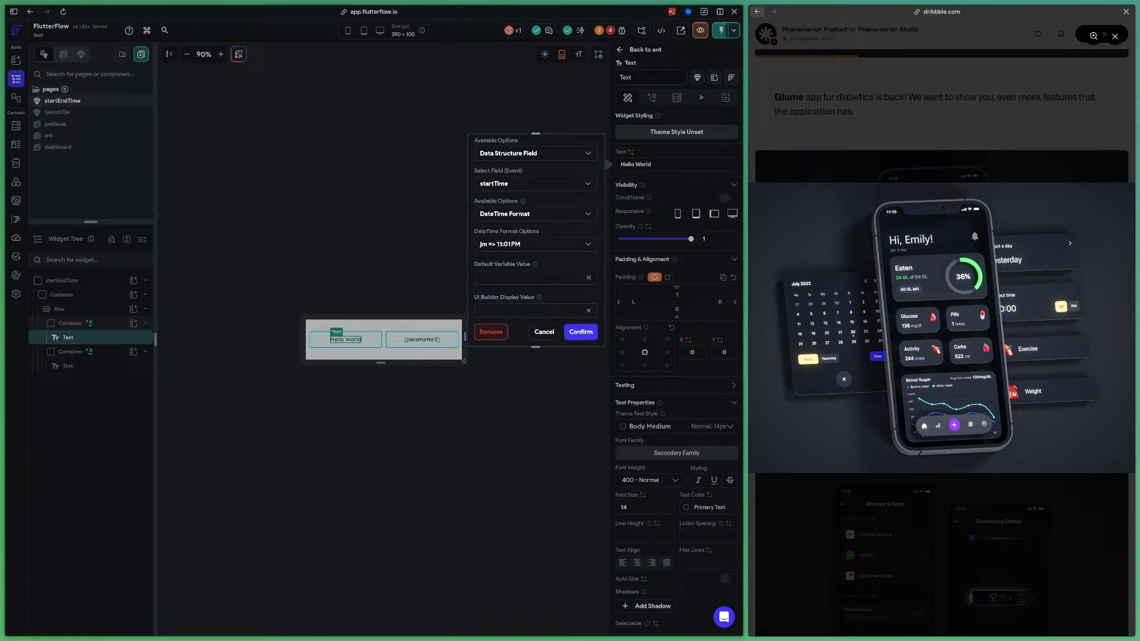
click(580, 332)
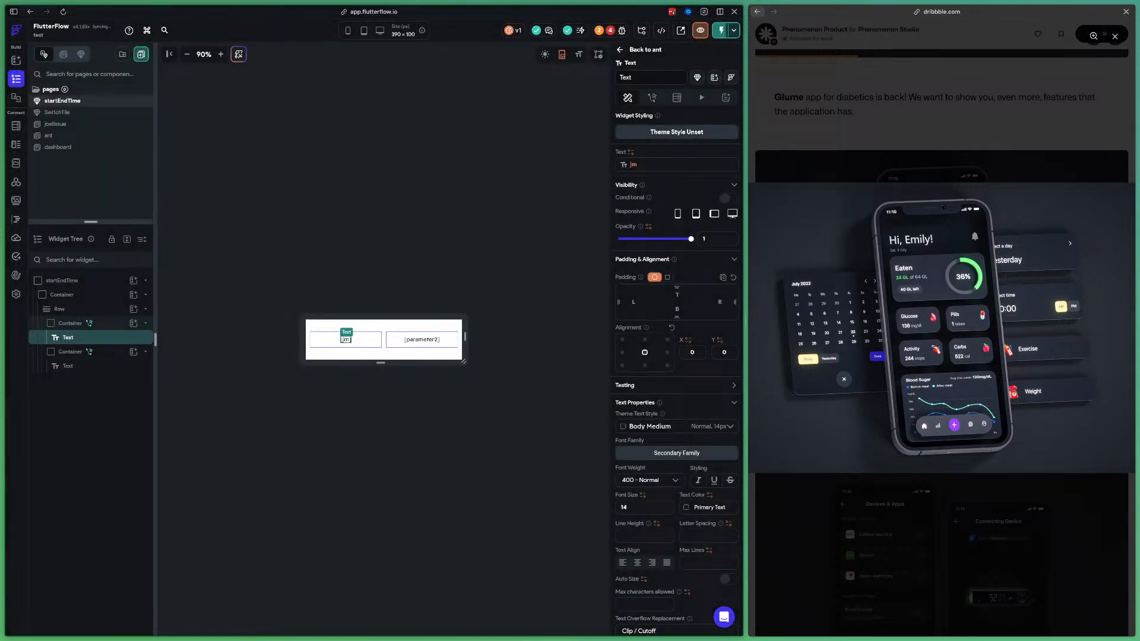
Rebind the second text from parameter2 to the endTime data structure field of the event parameter
click(422, 340)
click(646, 165)
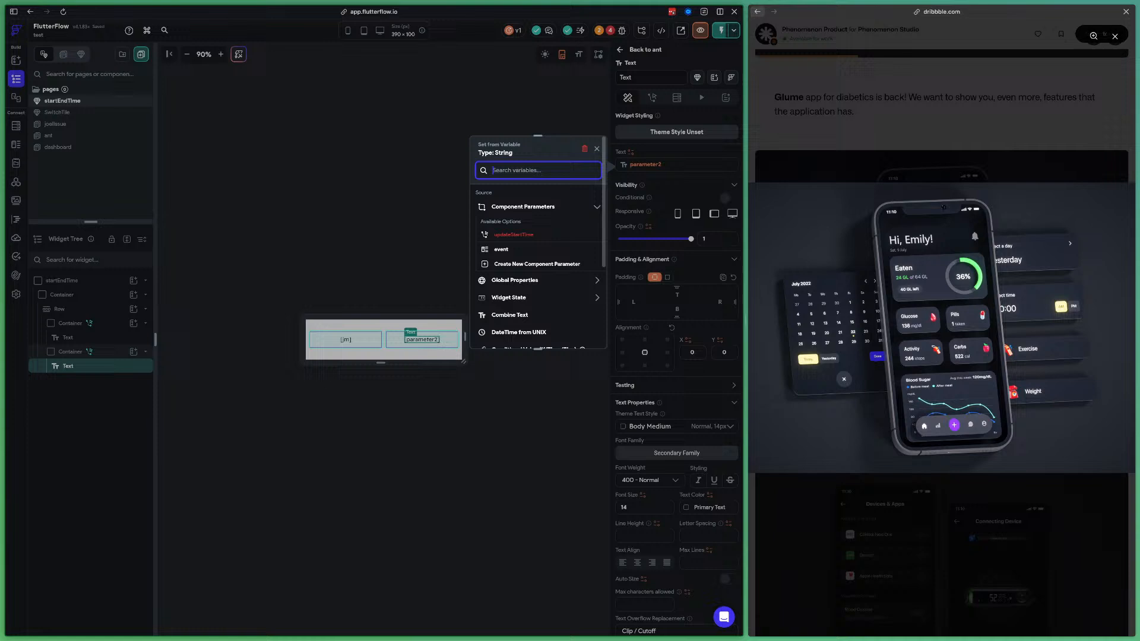
click(502, 250)
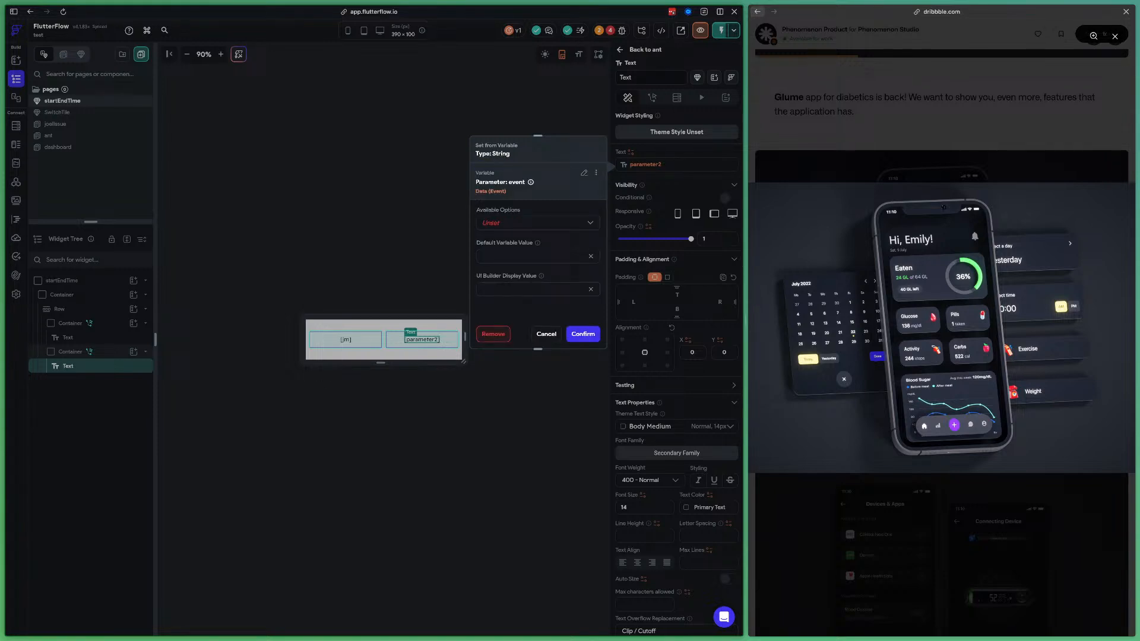
click(522, 221)
click(510, 222)
click(523, 253)
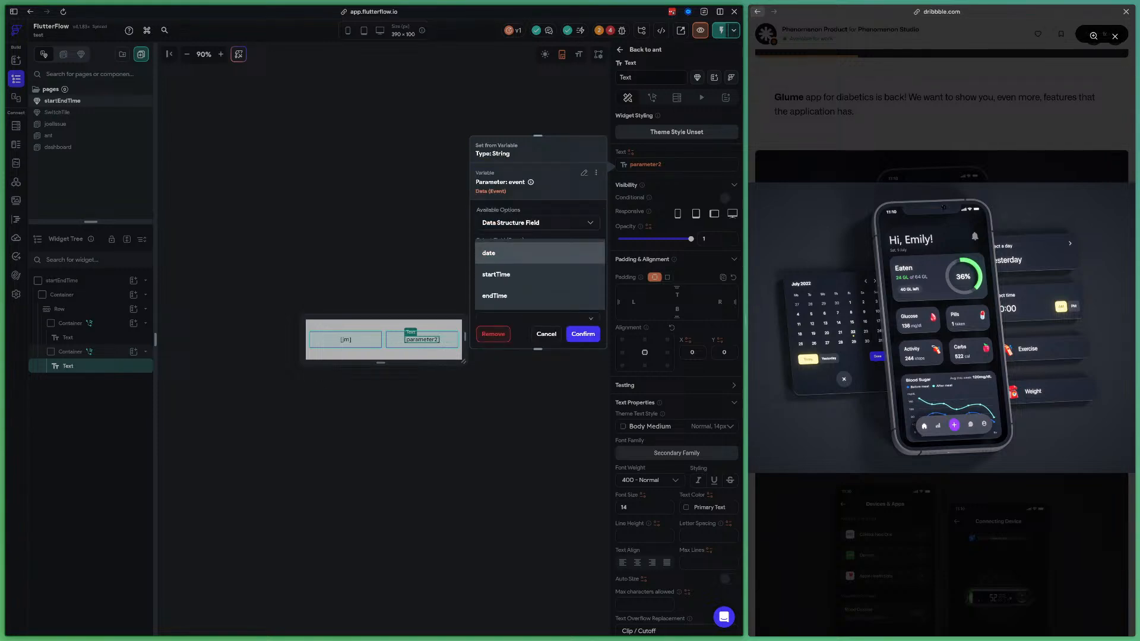
click(503, 293)
Apply the DateTime Format option jm to the second text's endTime value and confirm the binding
click(503, 283)
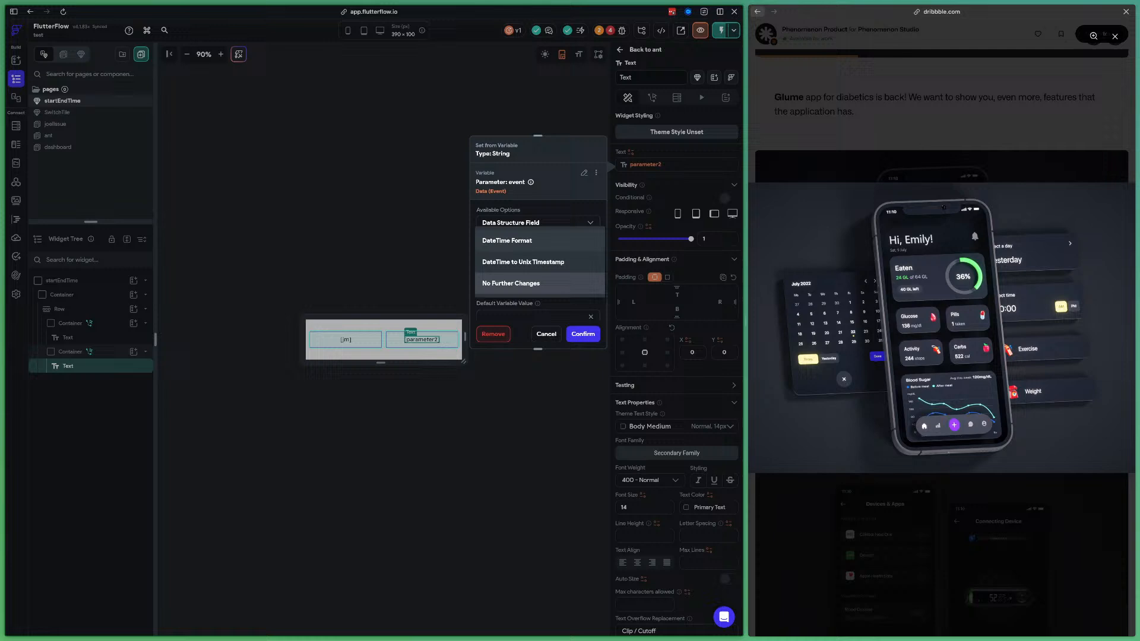
click(507, 240)
scroll(514, 250, down, 2)
click(522, 252)
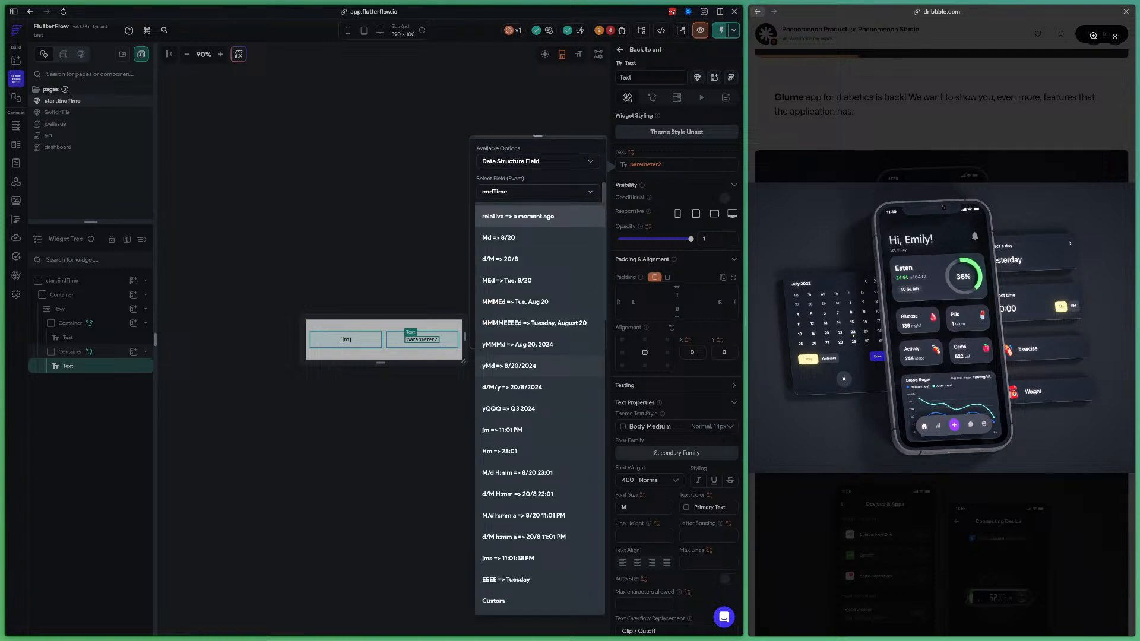
click(501, 430)
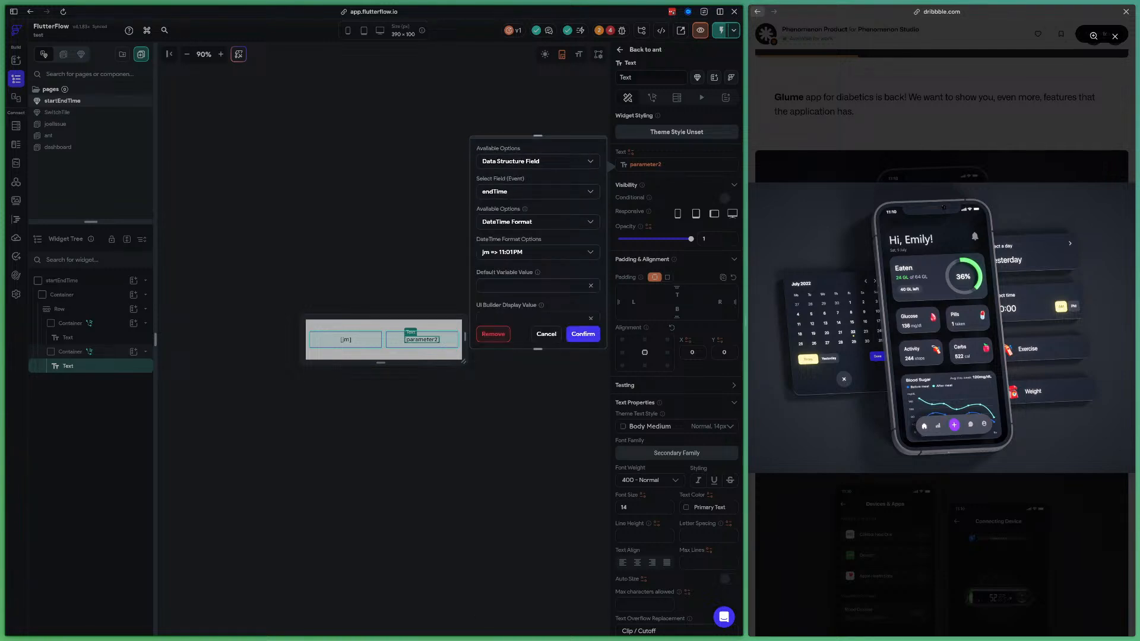
click(582, 333)
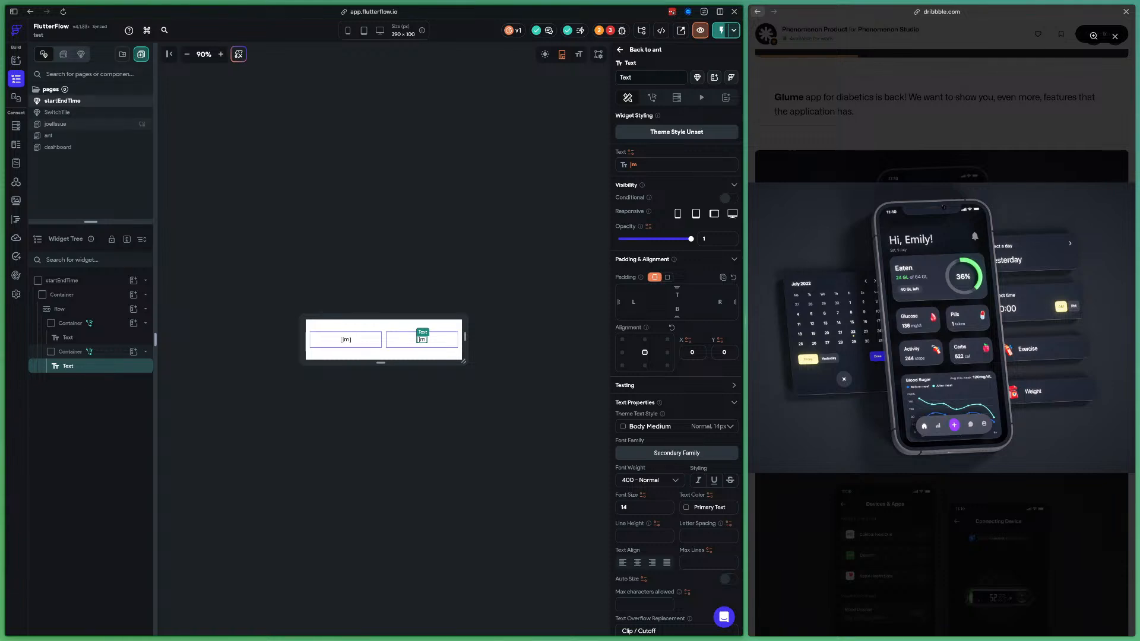
Open the dashboard page
click(58, 147)
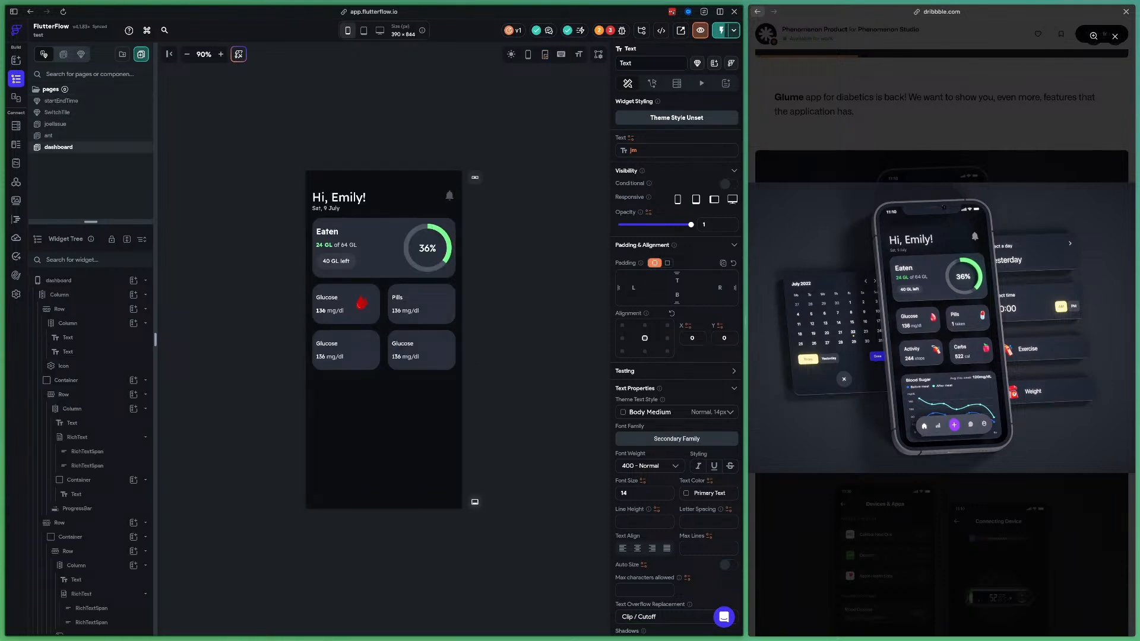